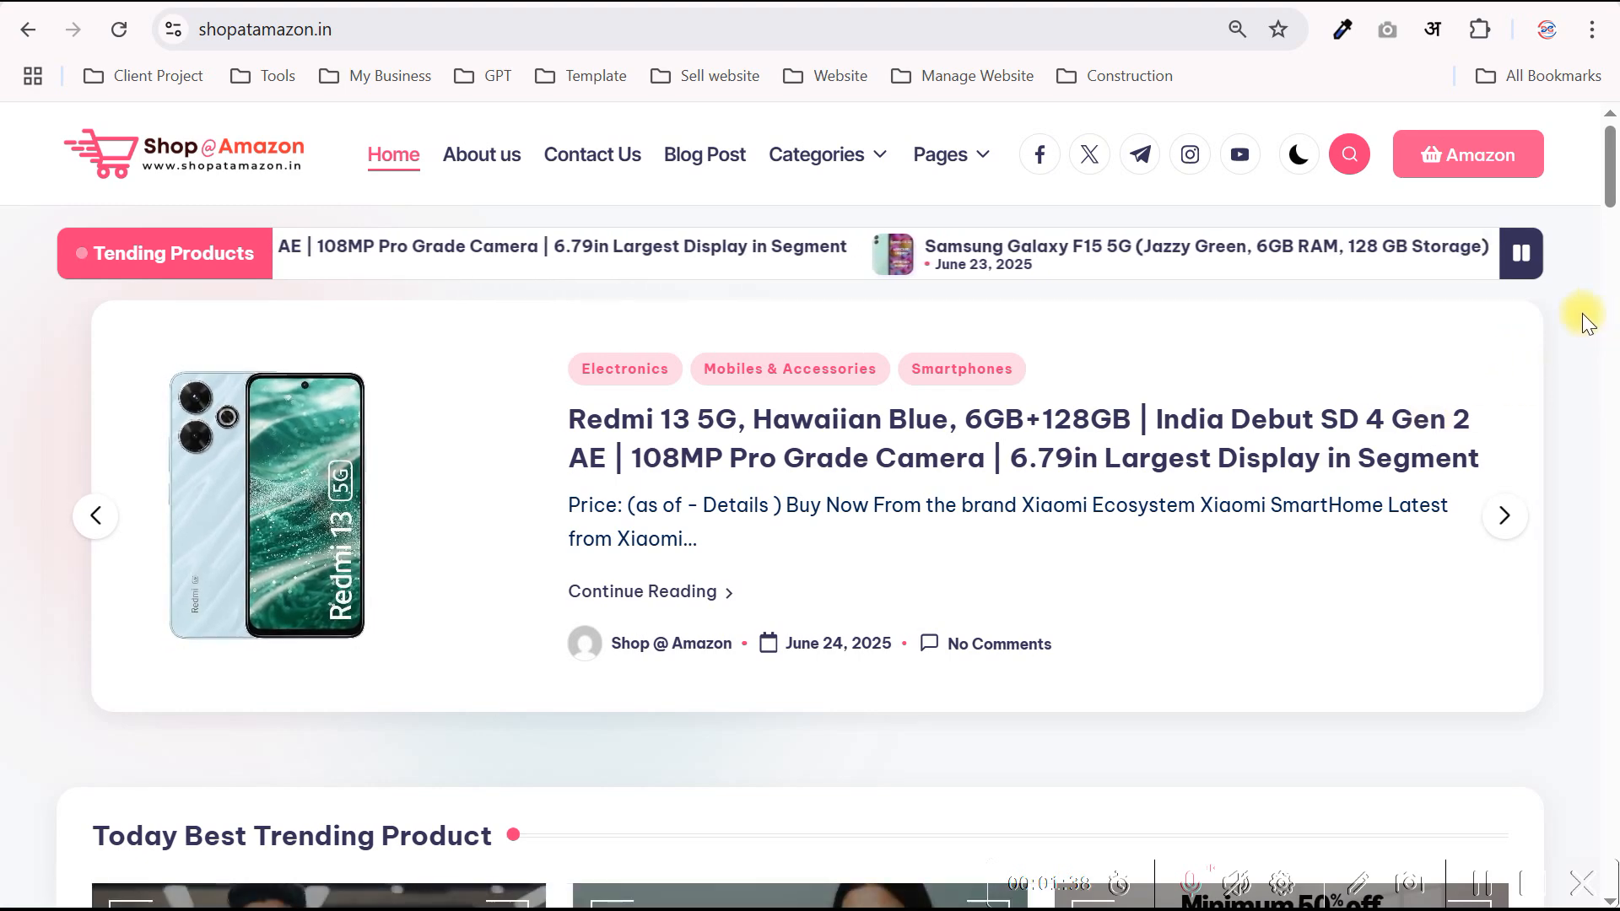
- Pause the trending products ticker and advance through several phones in the featured product slider
click(1521, 254)
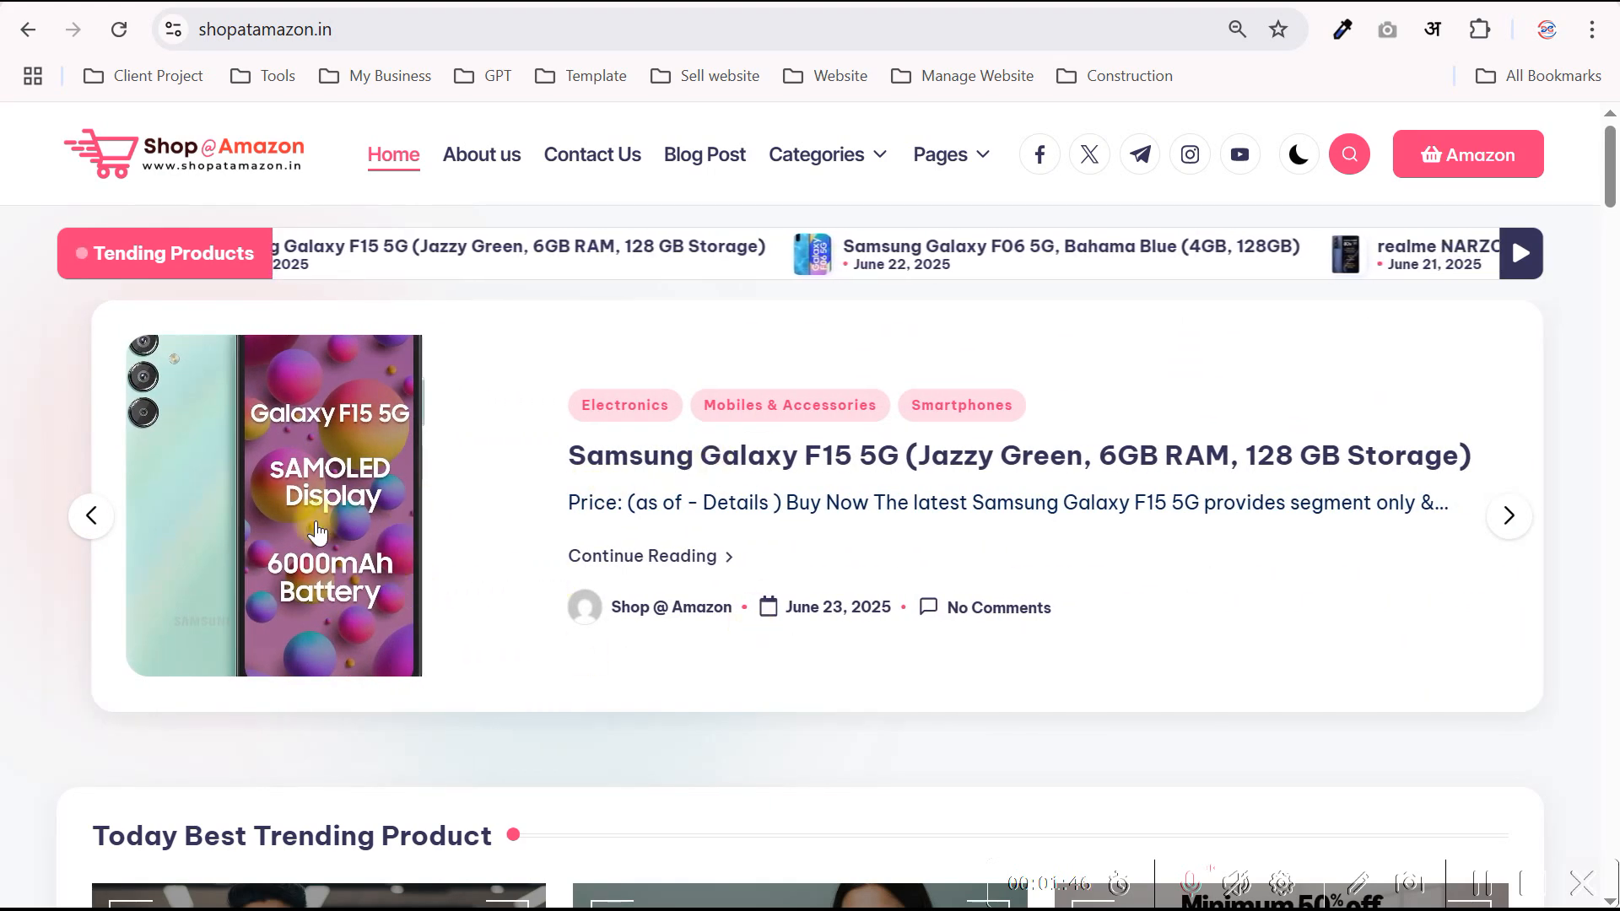
click(1504, 517)
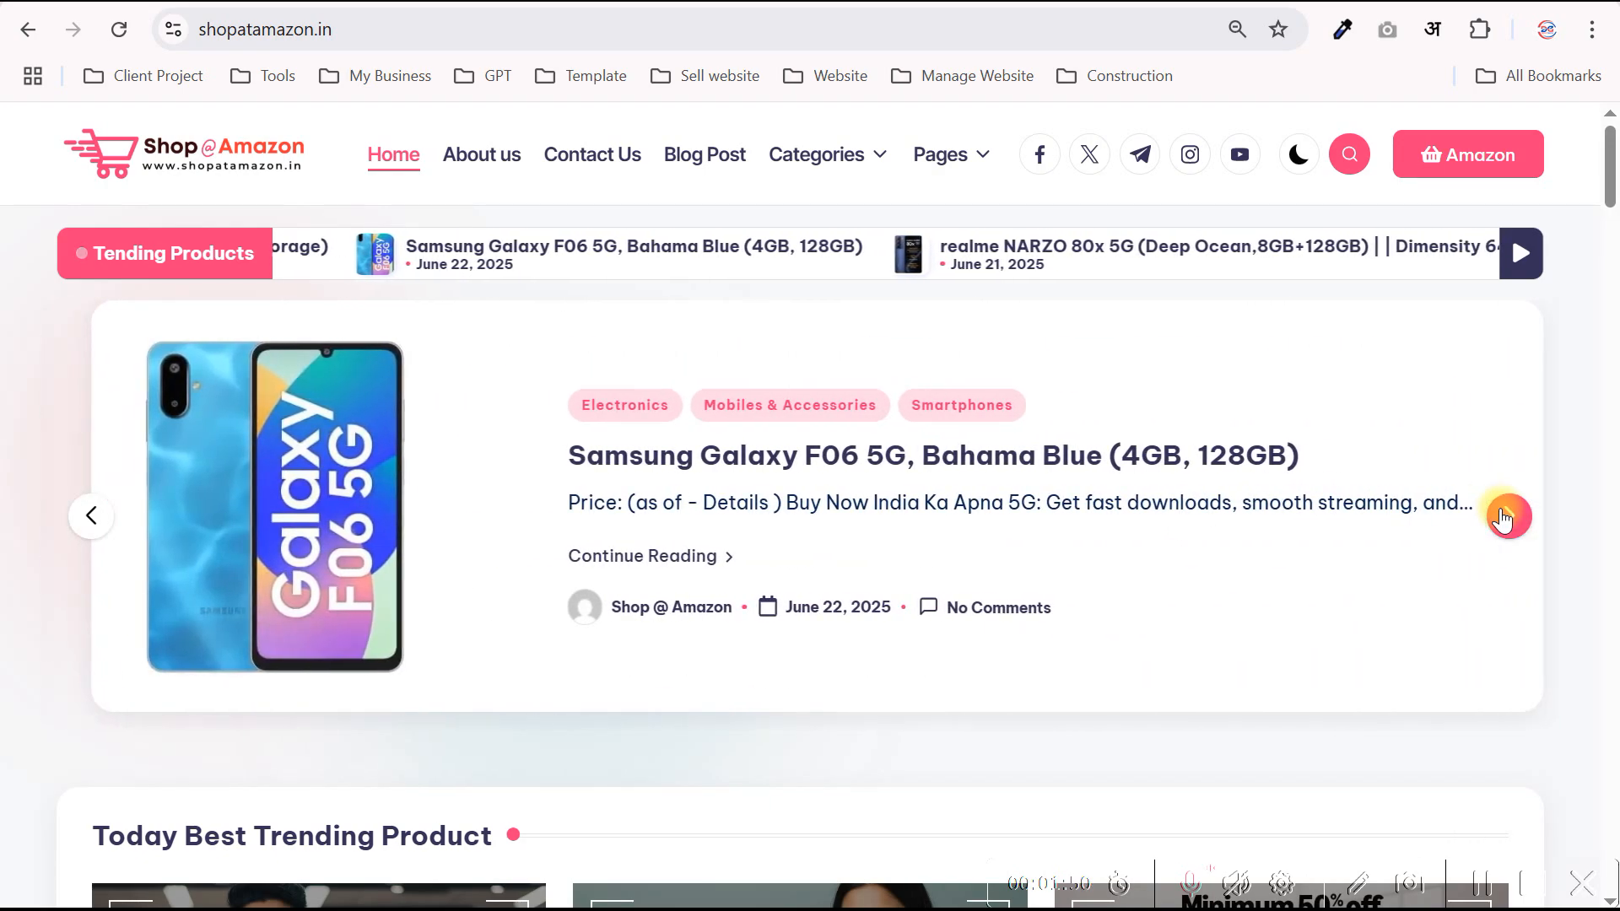
click(1504, 518)
click(1506, 518)
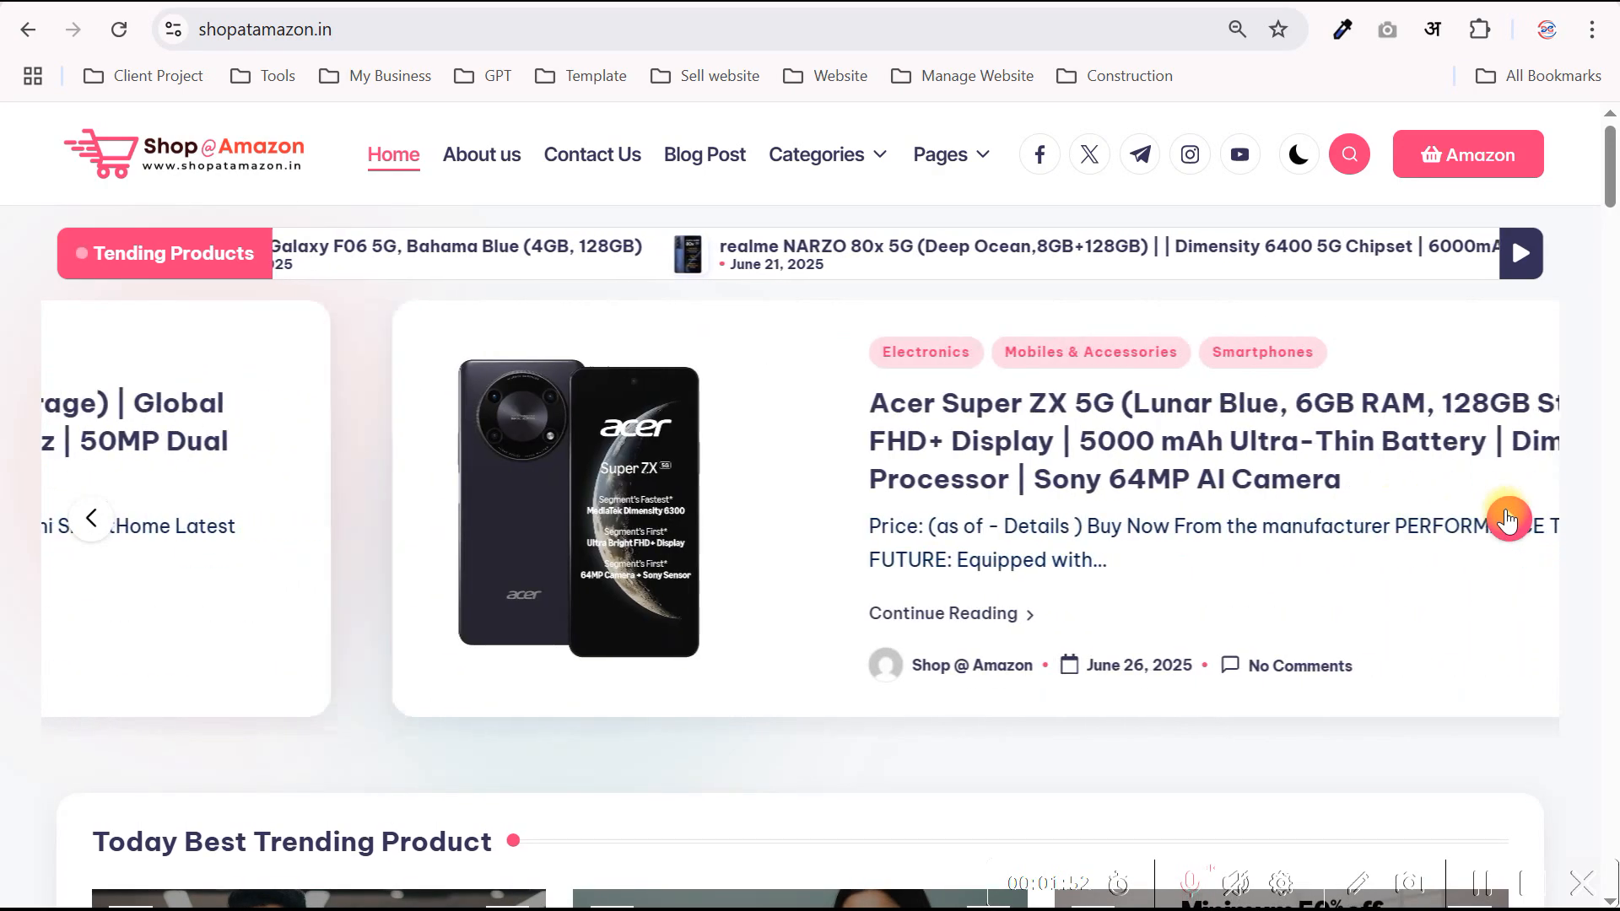
click(1508, 518)
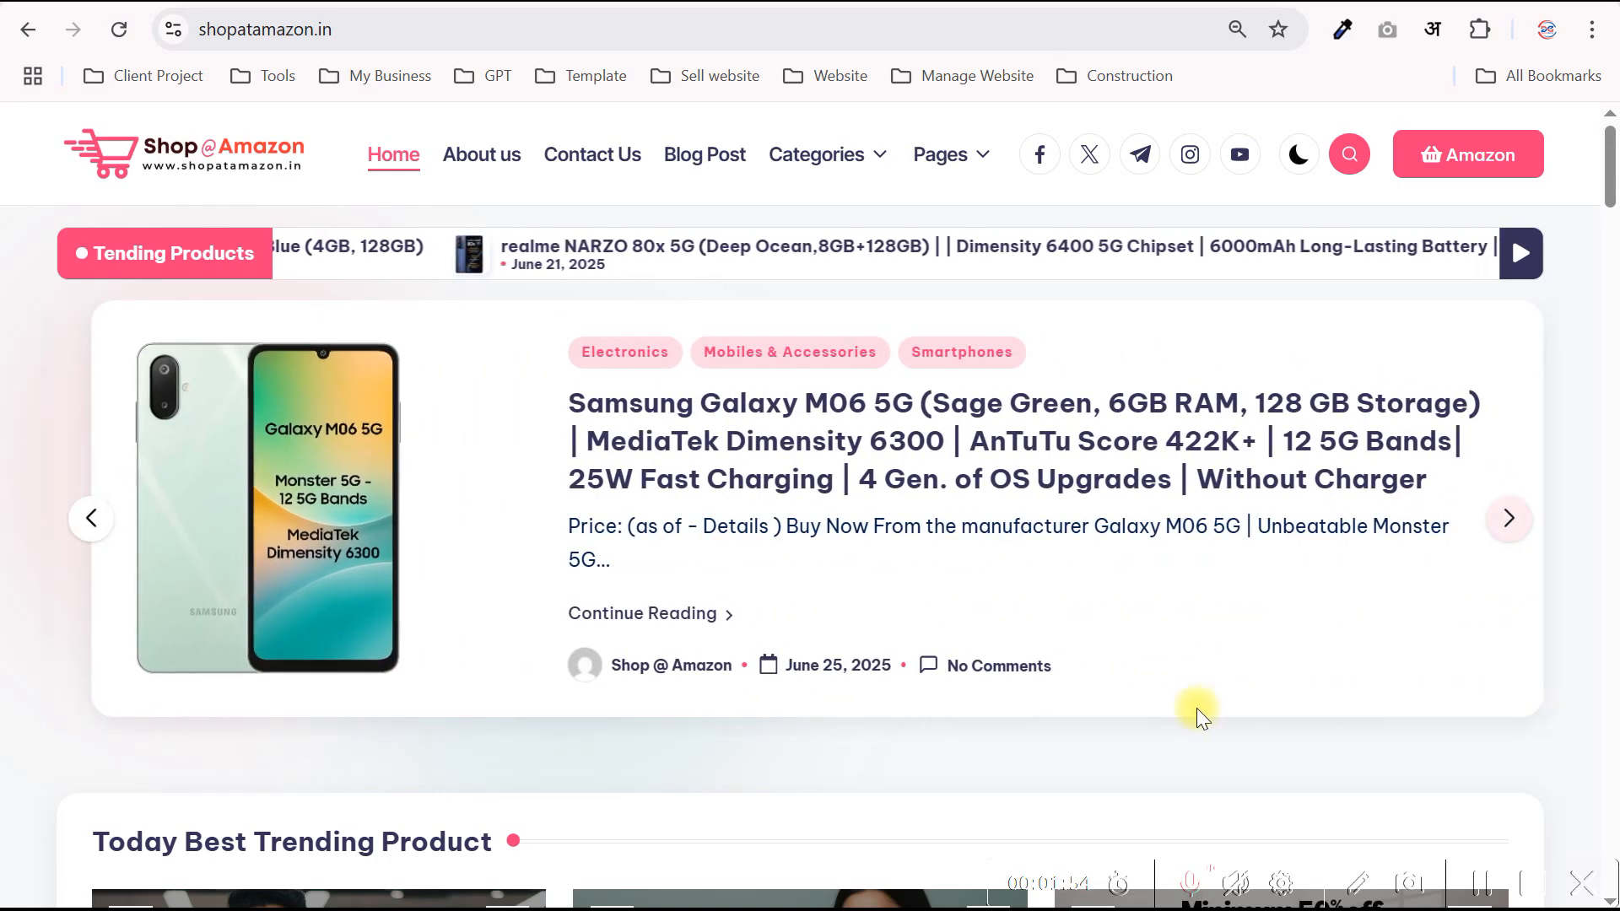
- Examine the Today Best Trending Product section with its laptop, phone and office chair banners
scroll(1131, 713, down, 7)
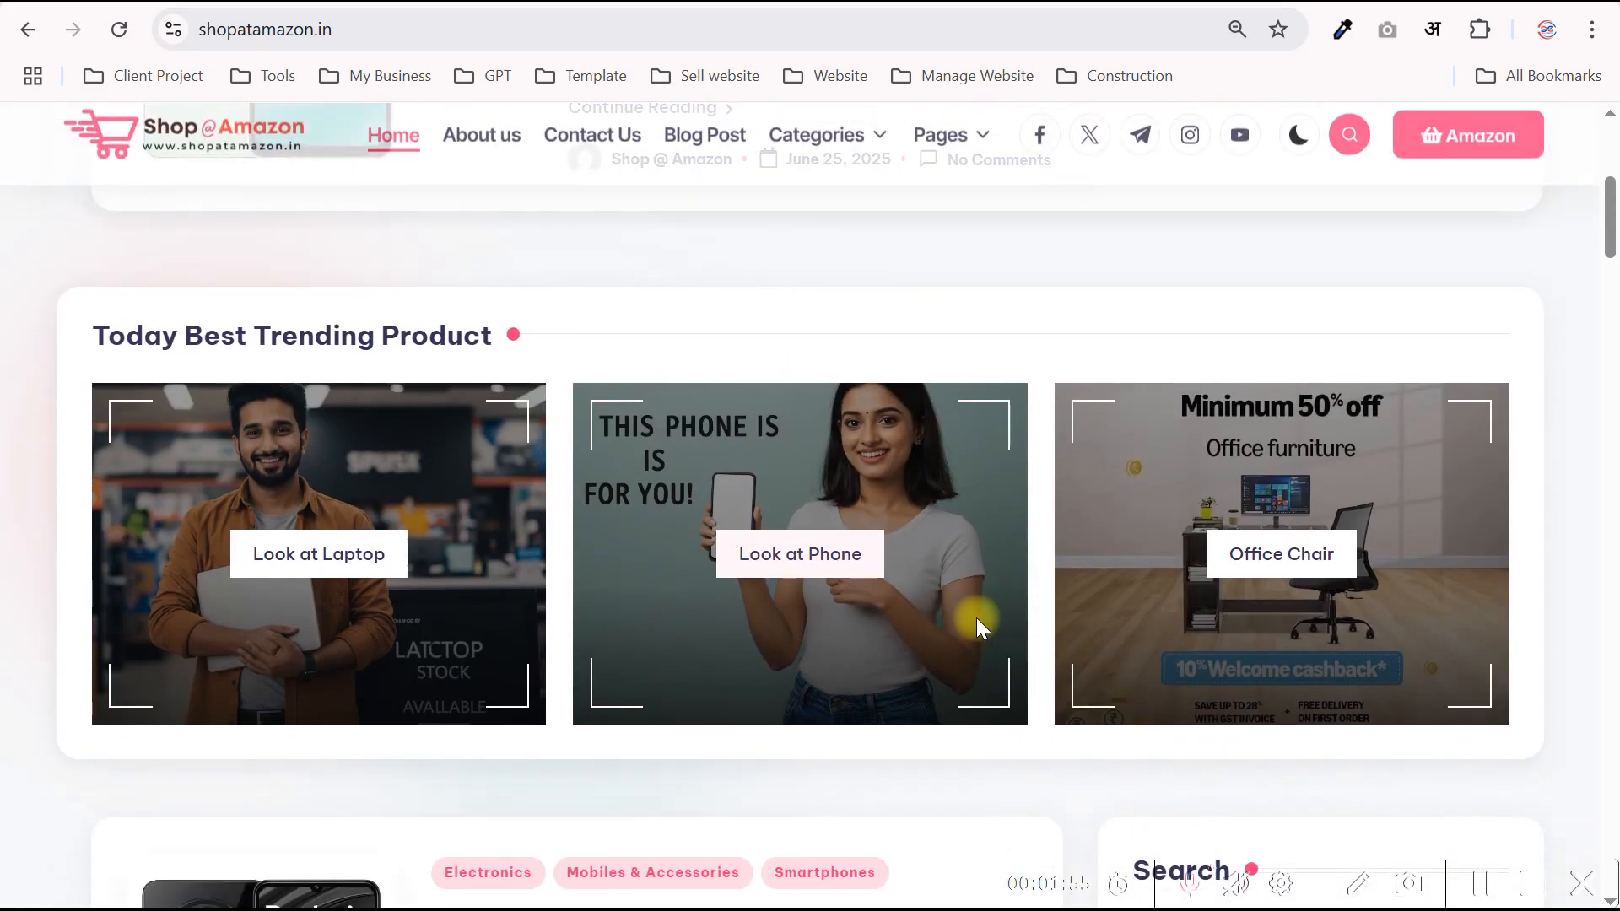
scroll(980, 619, up, 2)
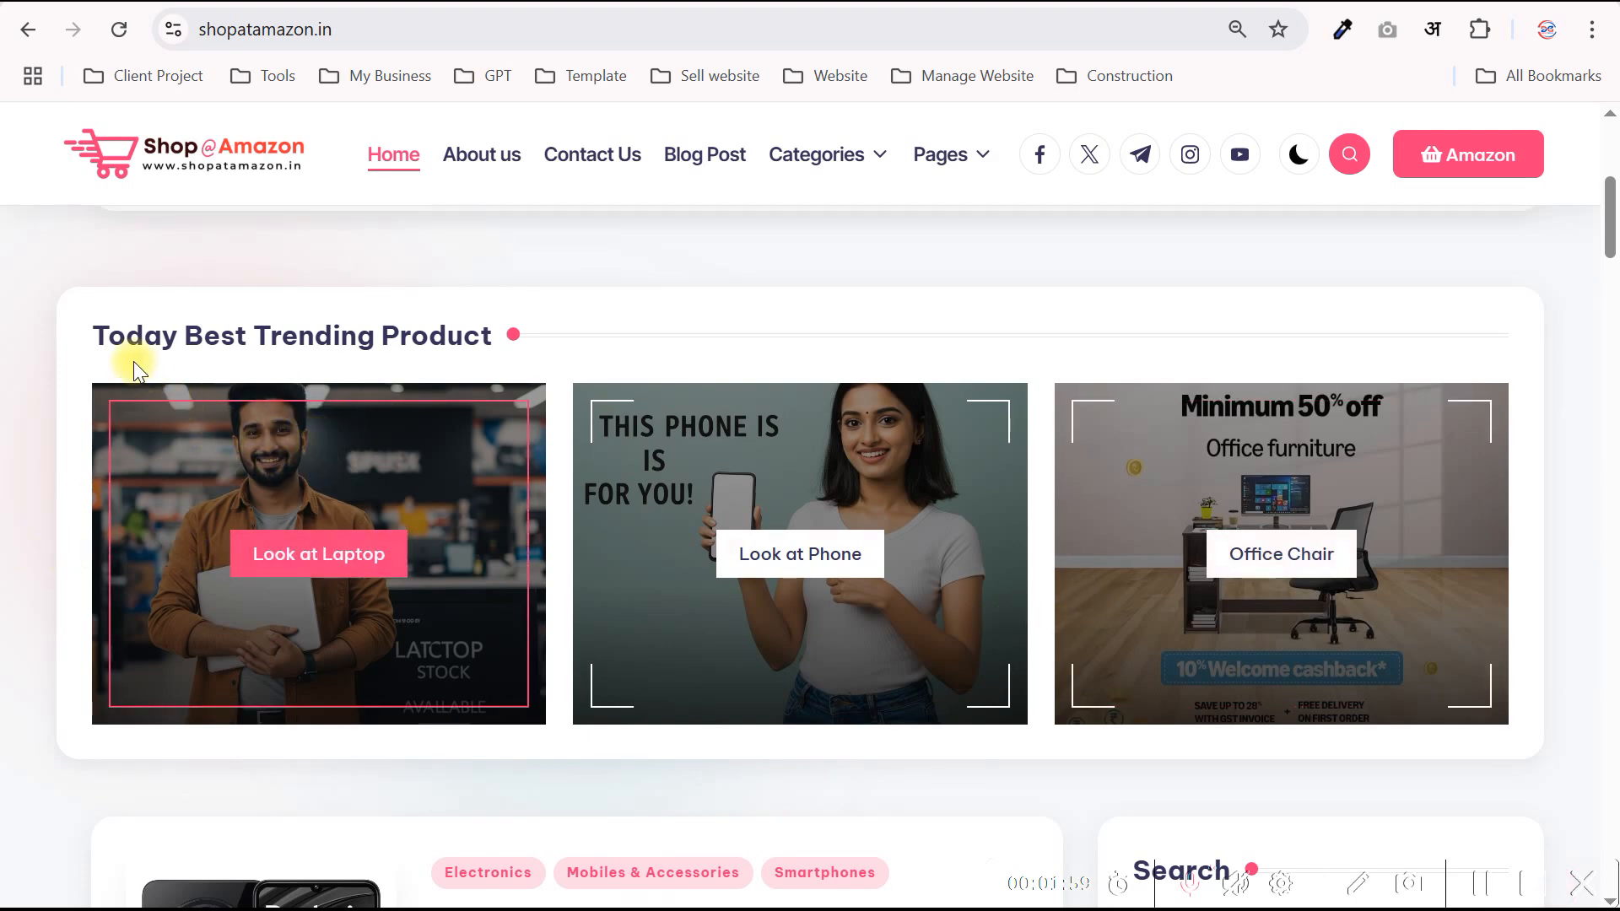
drag(108, 320, 398, 319)
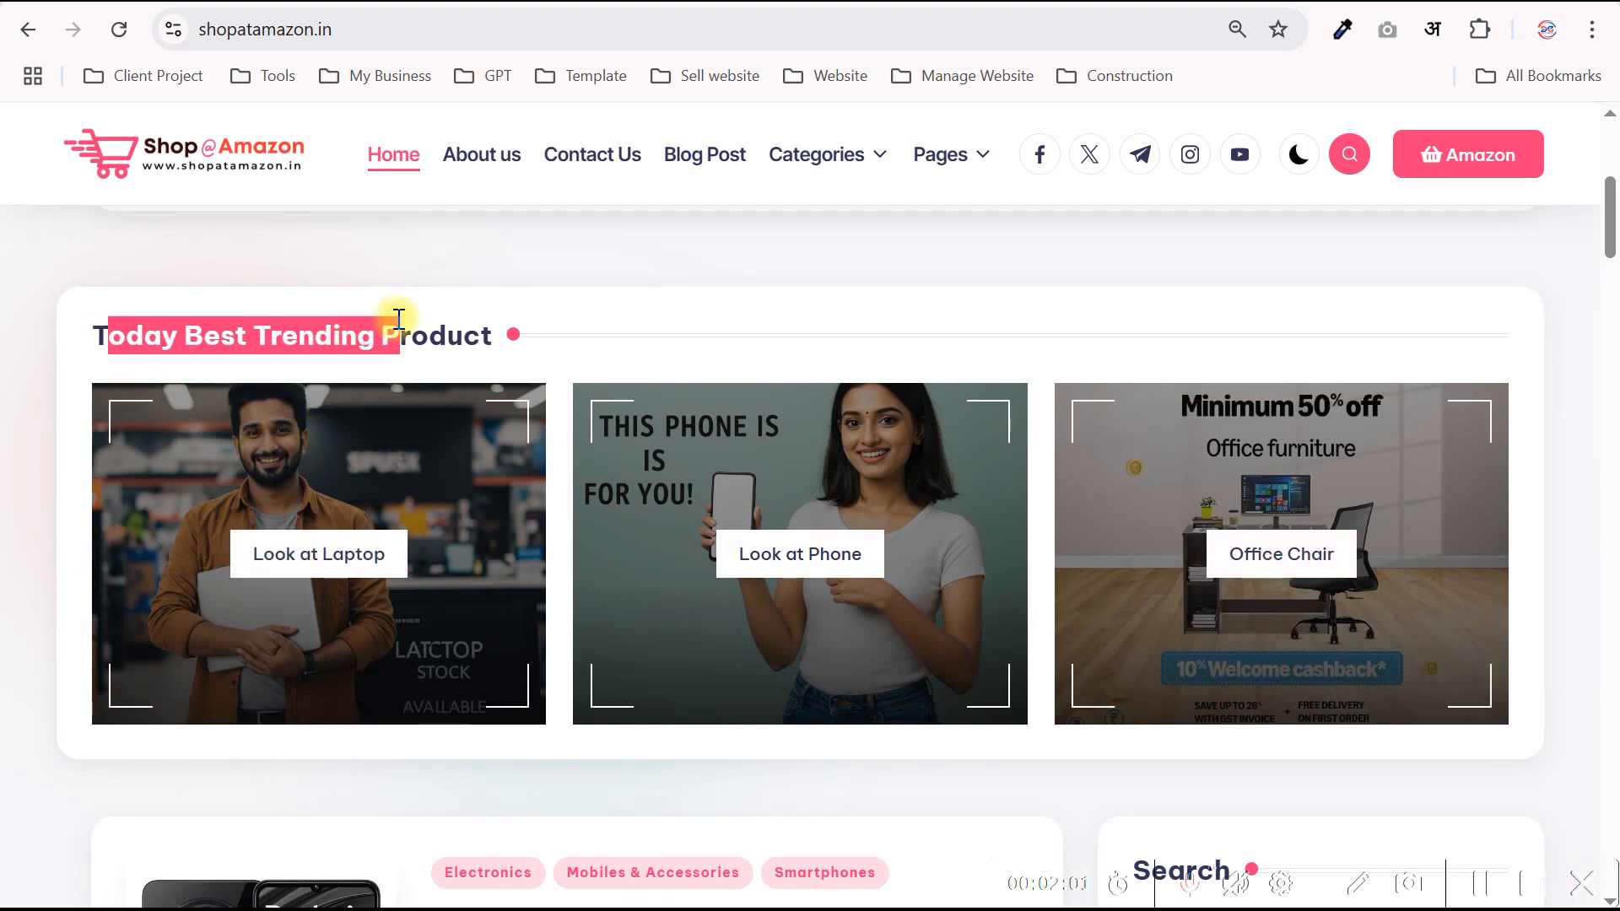
click(398, 319)
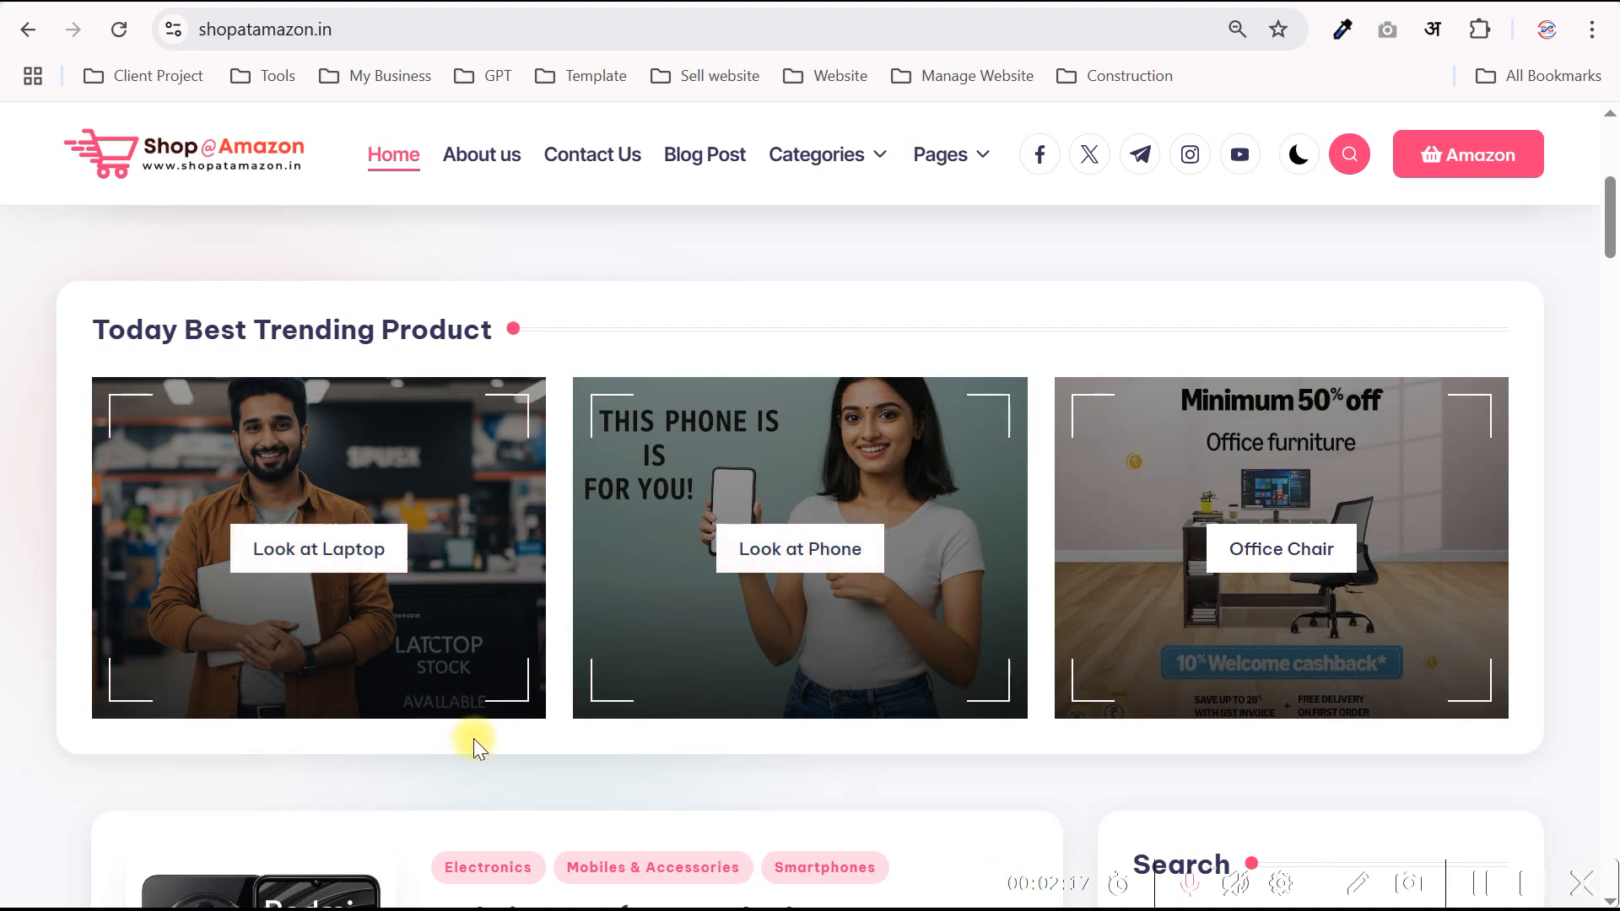
- Follow the Look at Laptop banner to Amazon, browse the laptop deals, and return to the Shop @ Amazon homepage
click(319, 555)
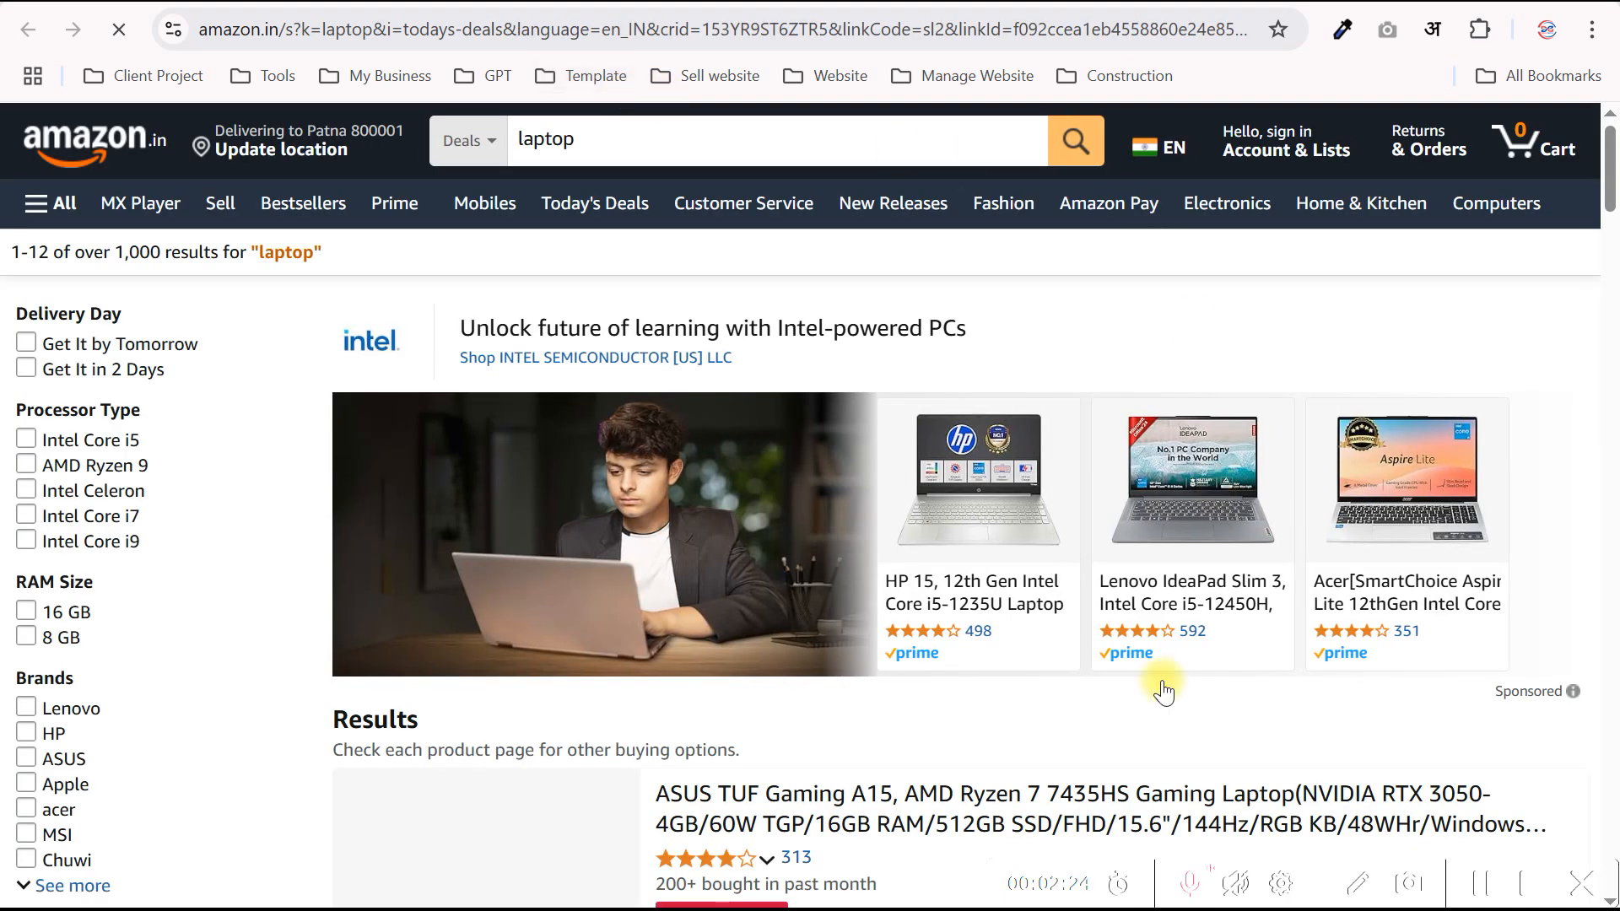
scroll(879, 551, down, 3)
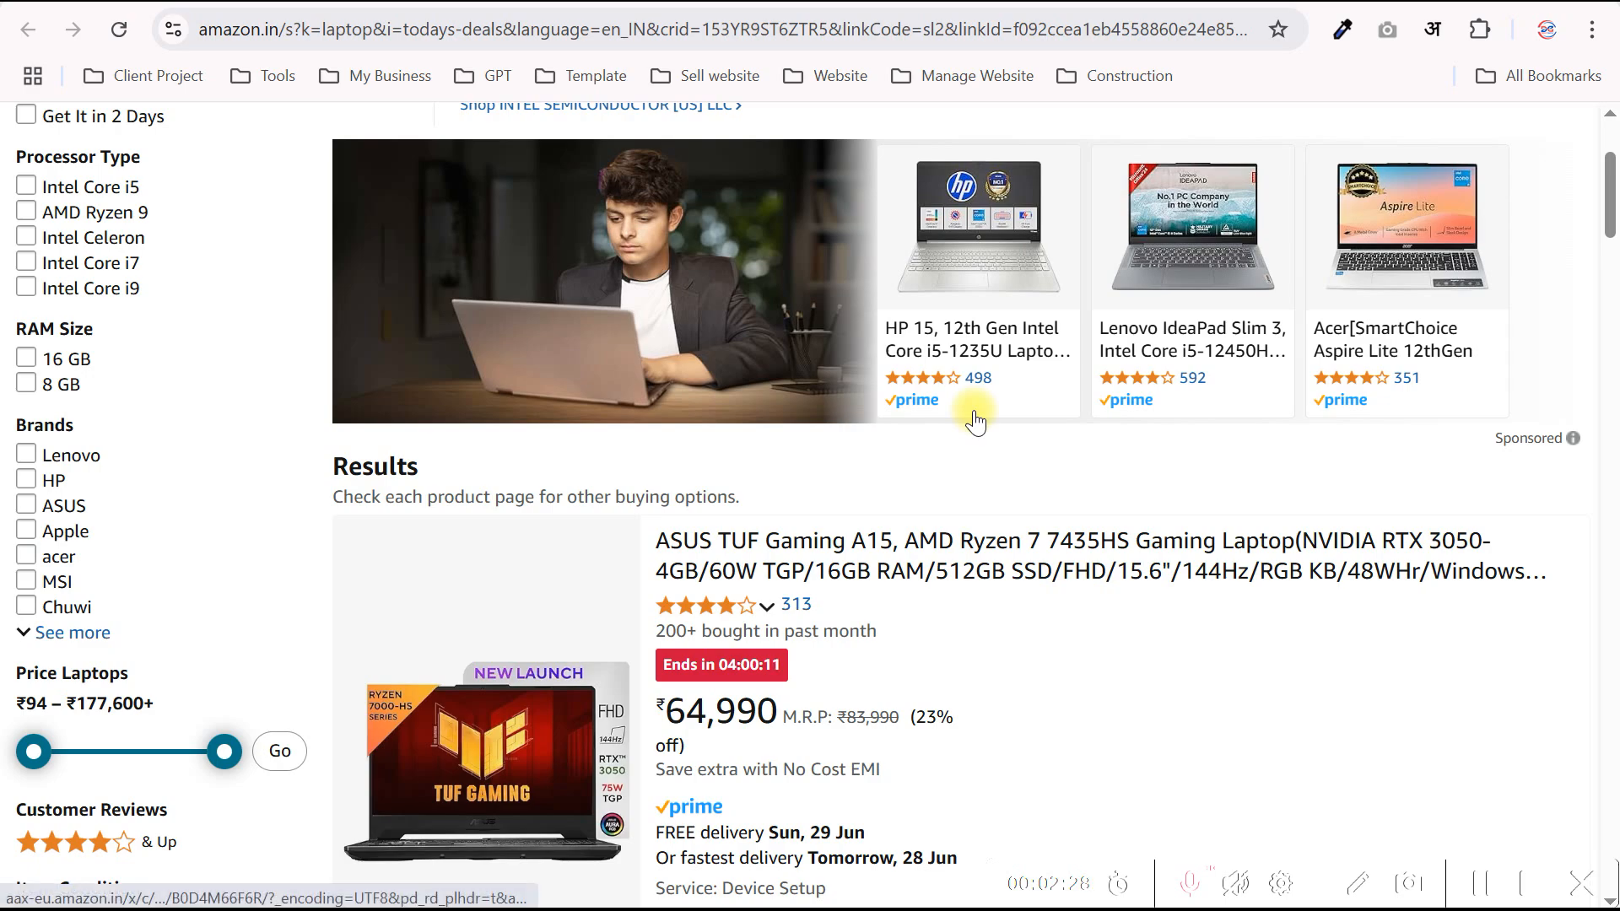
scroll(883, 416, down, 12)
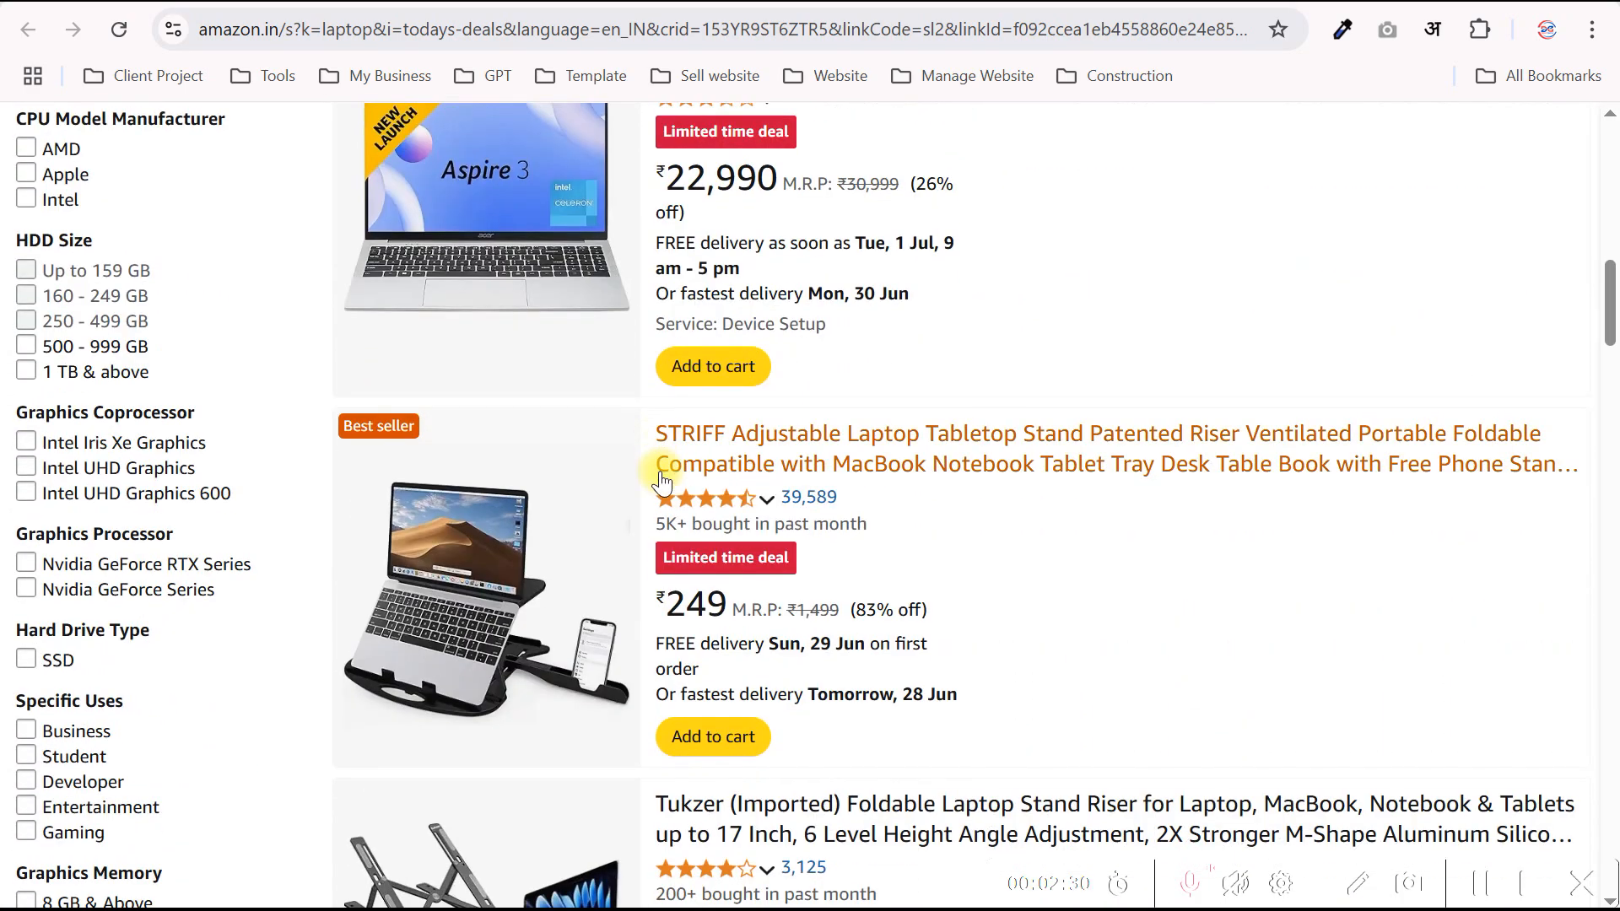
scroll(660, 481, down, 13)
scroll(662, 490, down, 13)
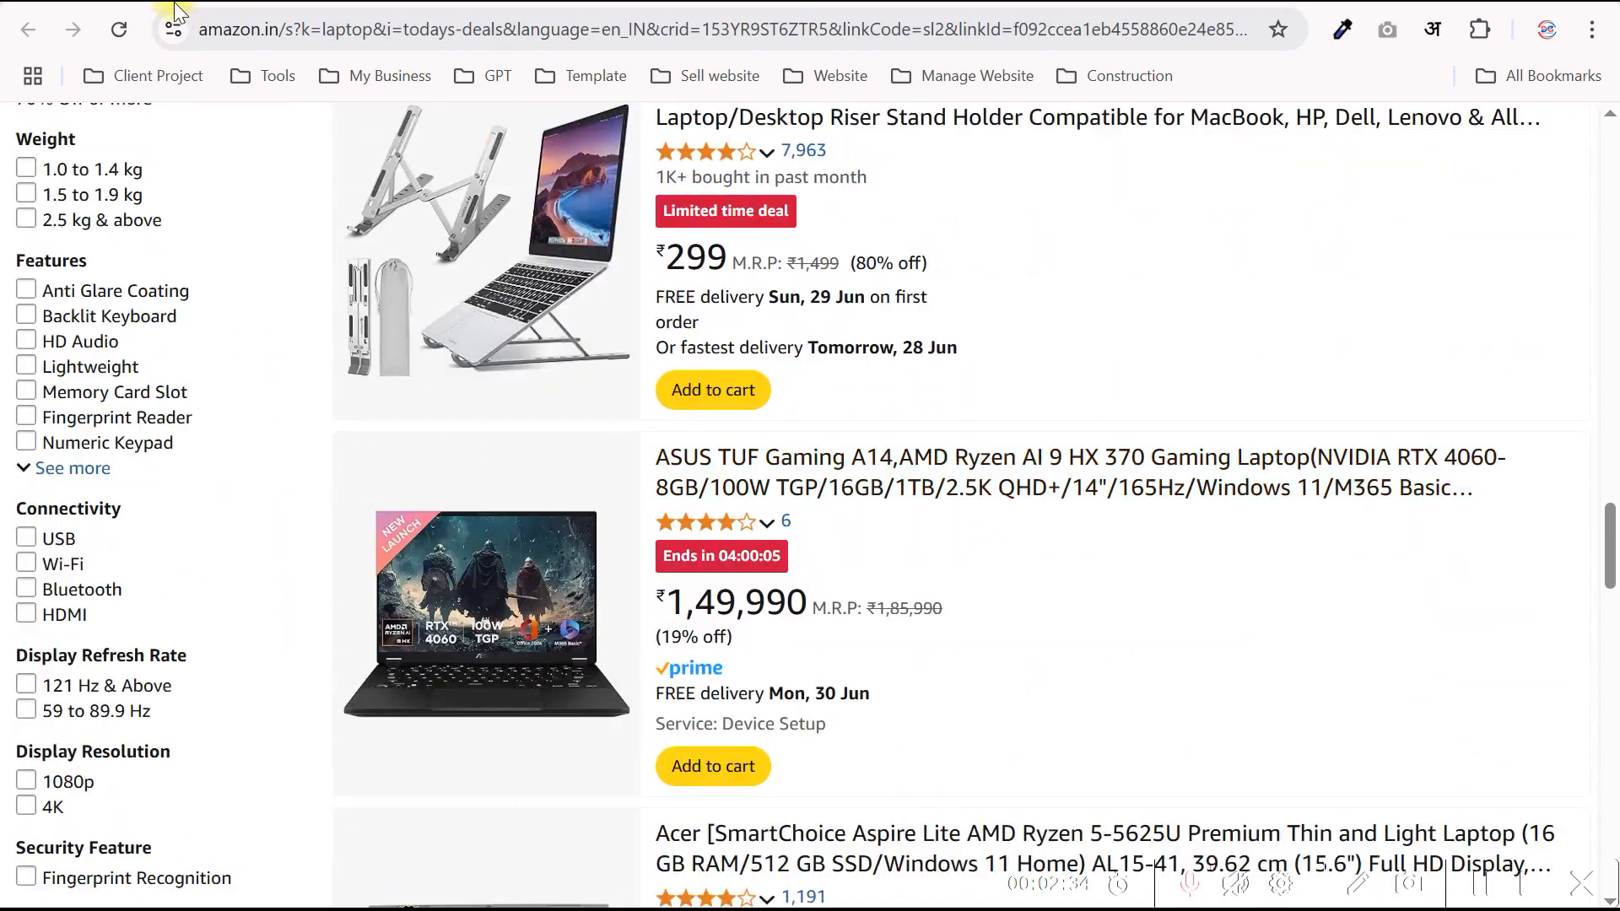
click(175, 9)
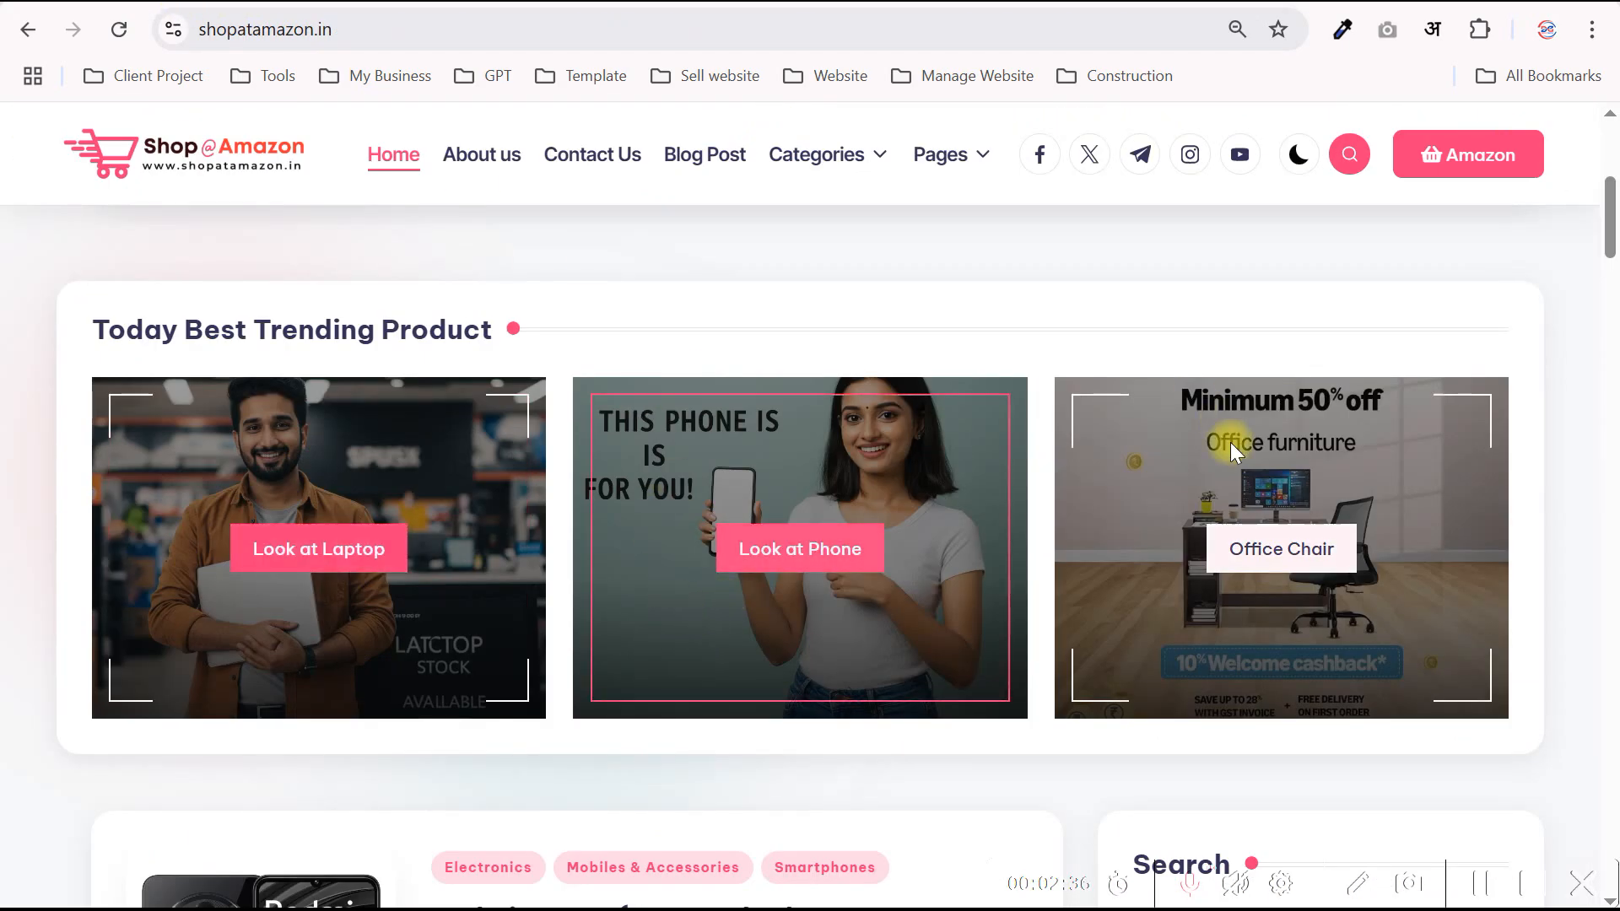
- Review the homepage's product posts, sidebar widgets, furniture sale banner, You May Have Missed section and footer
scroll(1106, 581, down, 6)
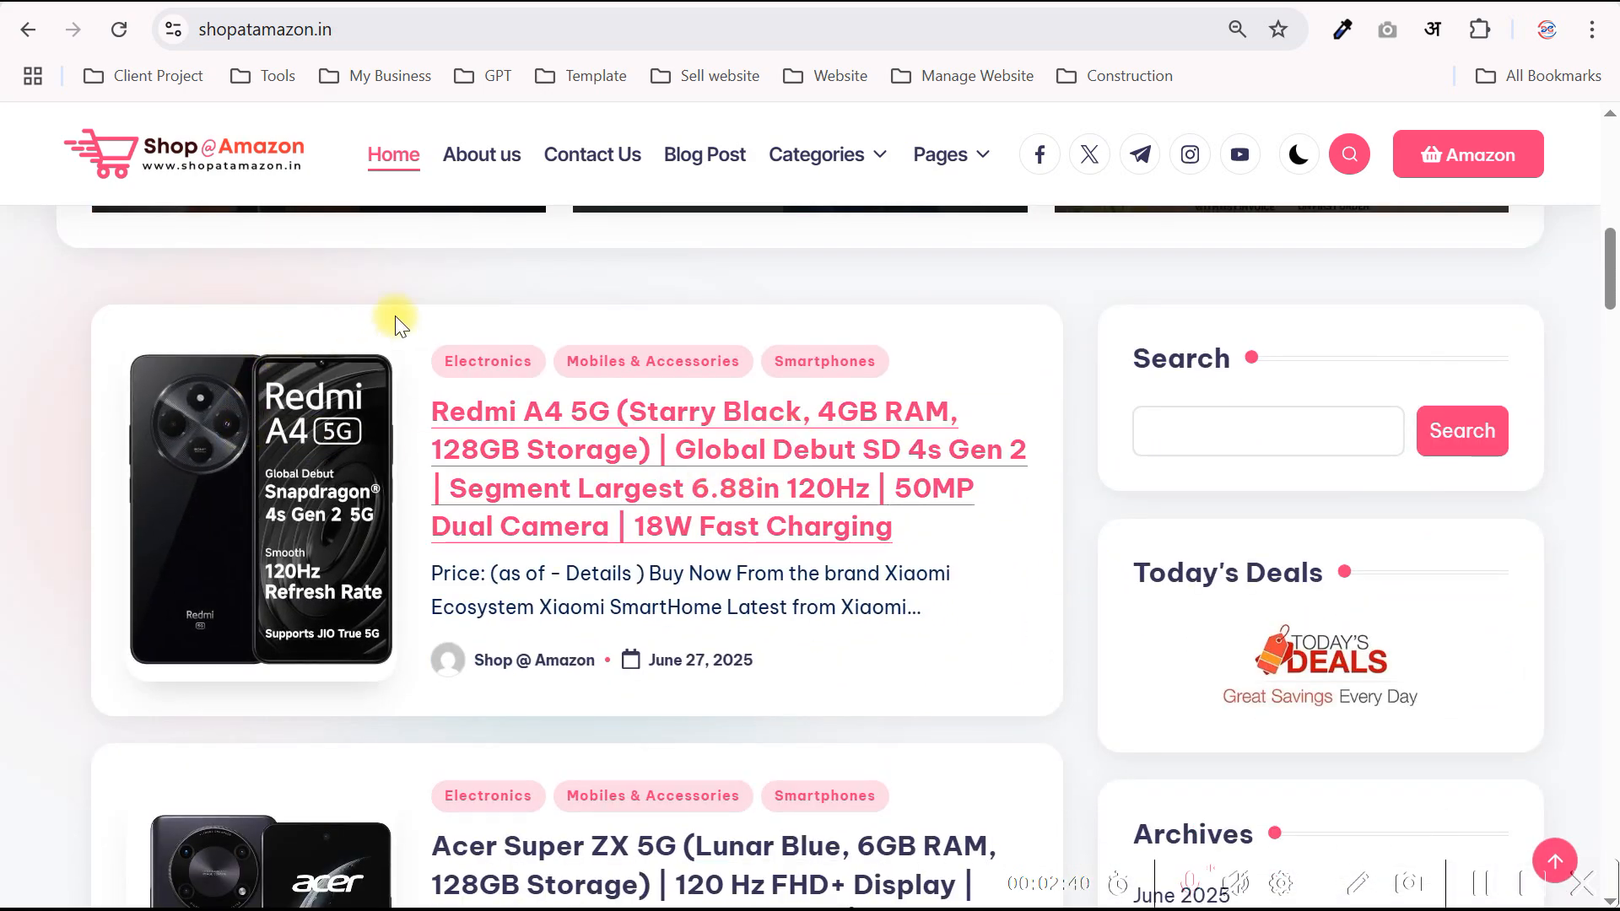
scroll(631, 523, down, 6)
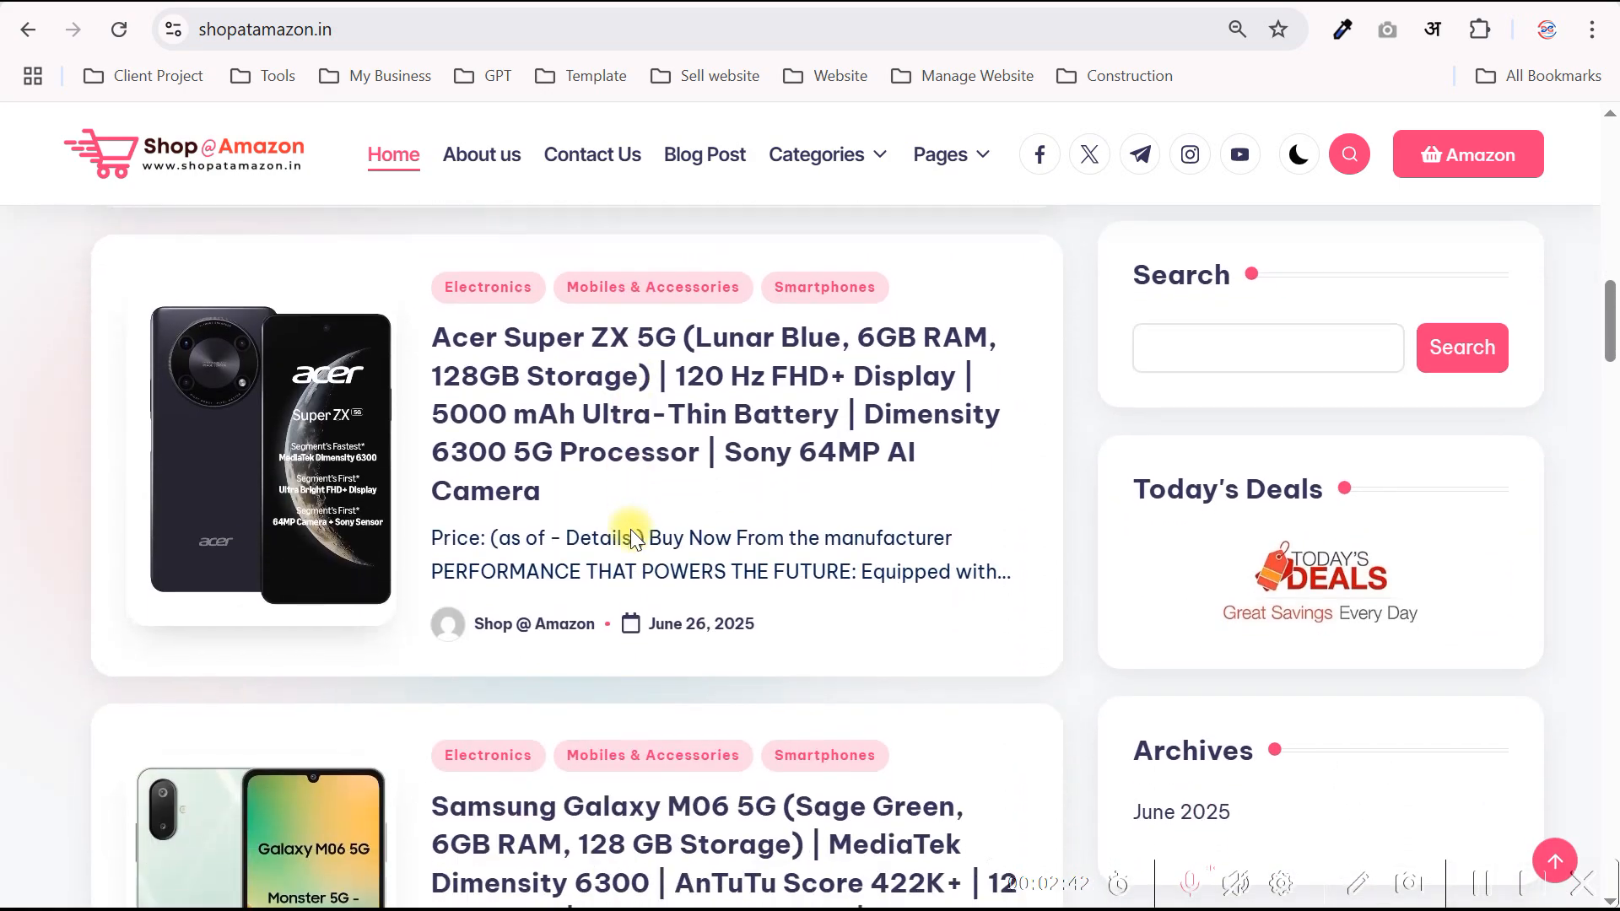
scroll(631, 529, down, 3)
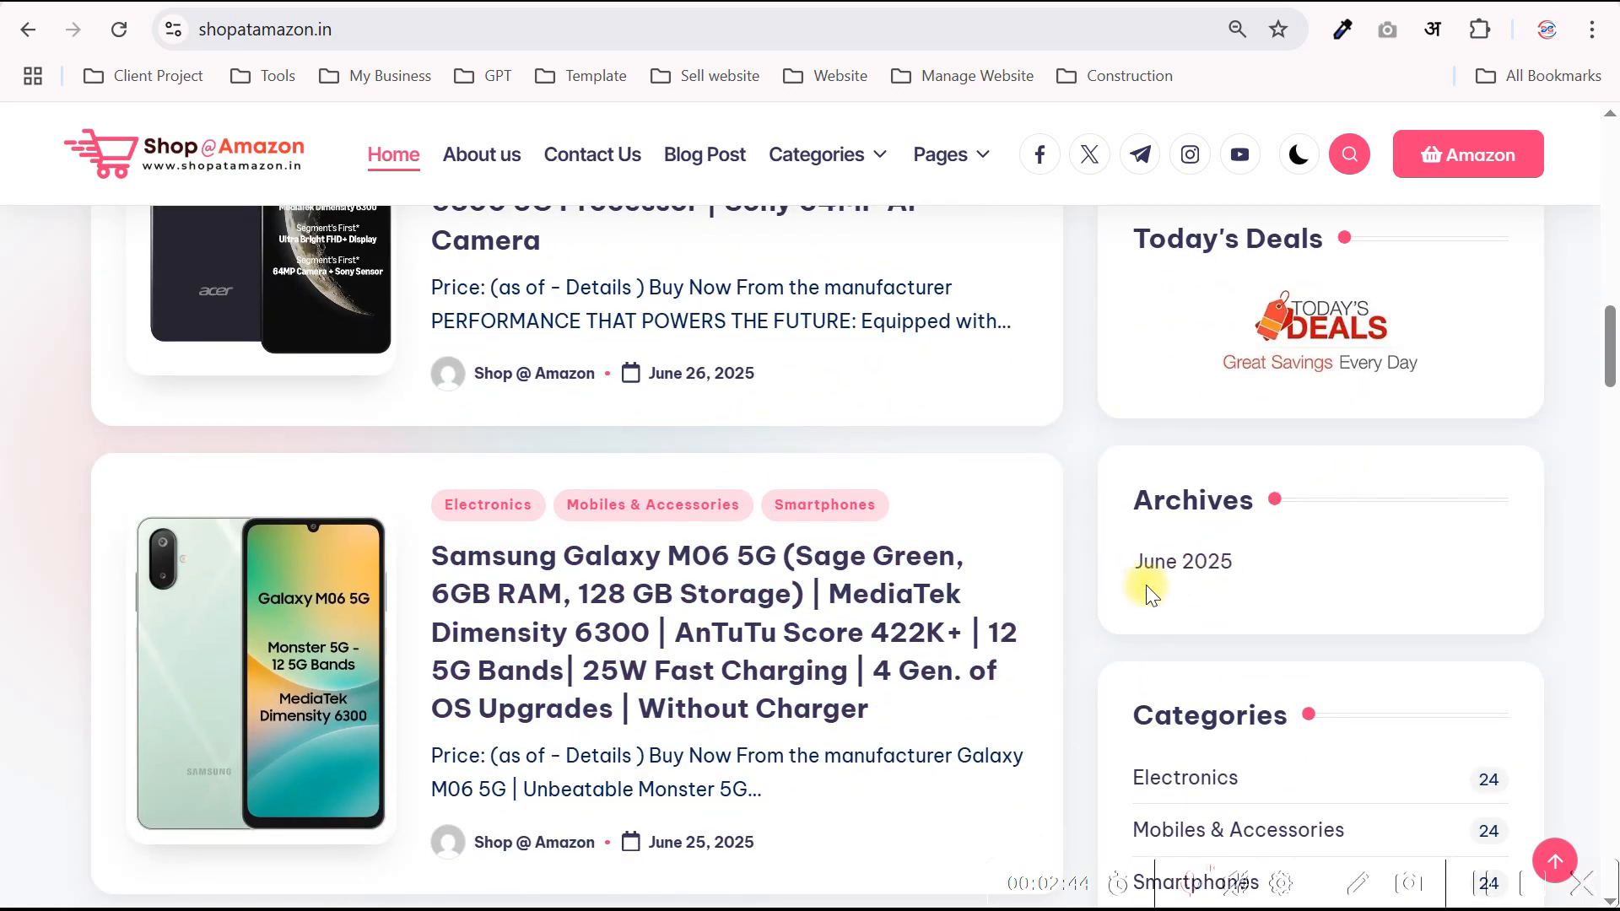
scroll(1055, 569, down, 7)
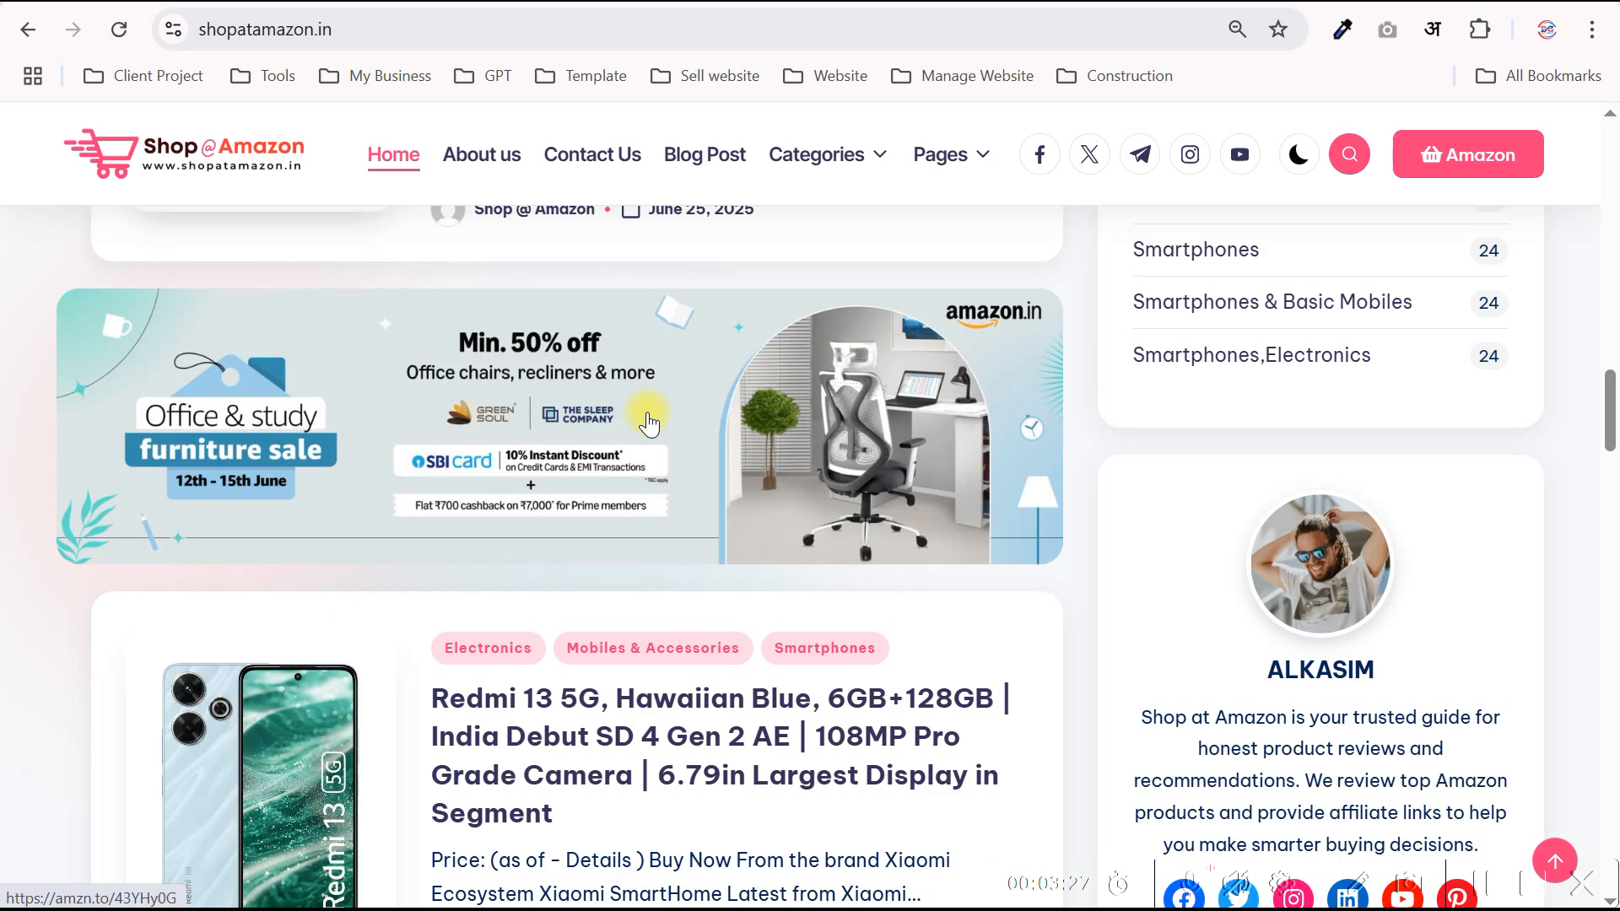
scroll(646, 426, down, 10)
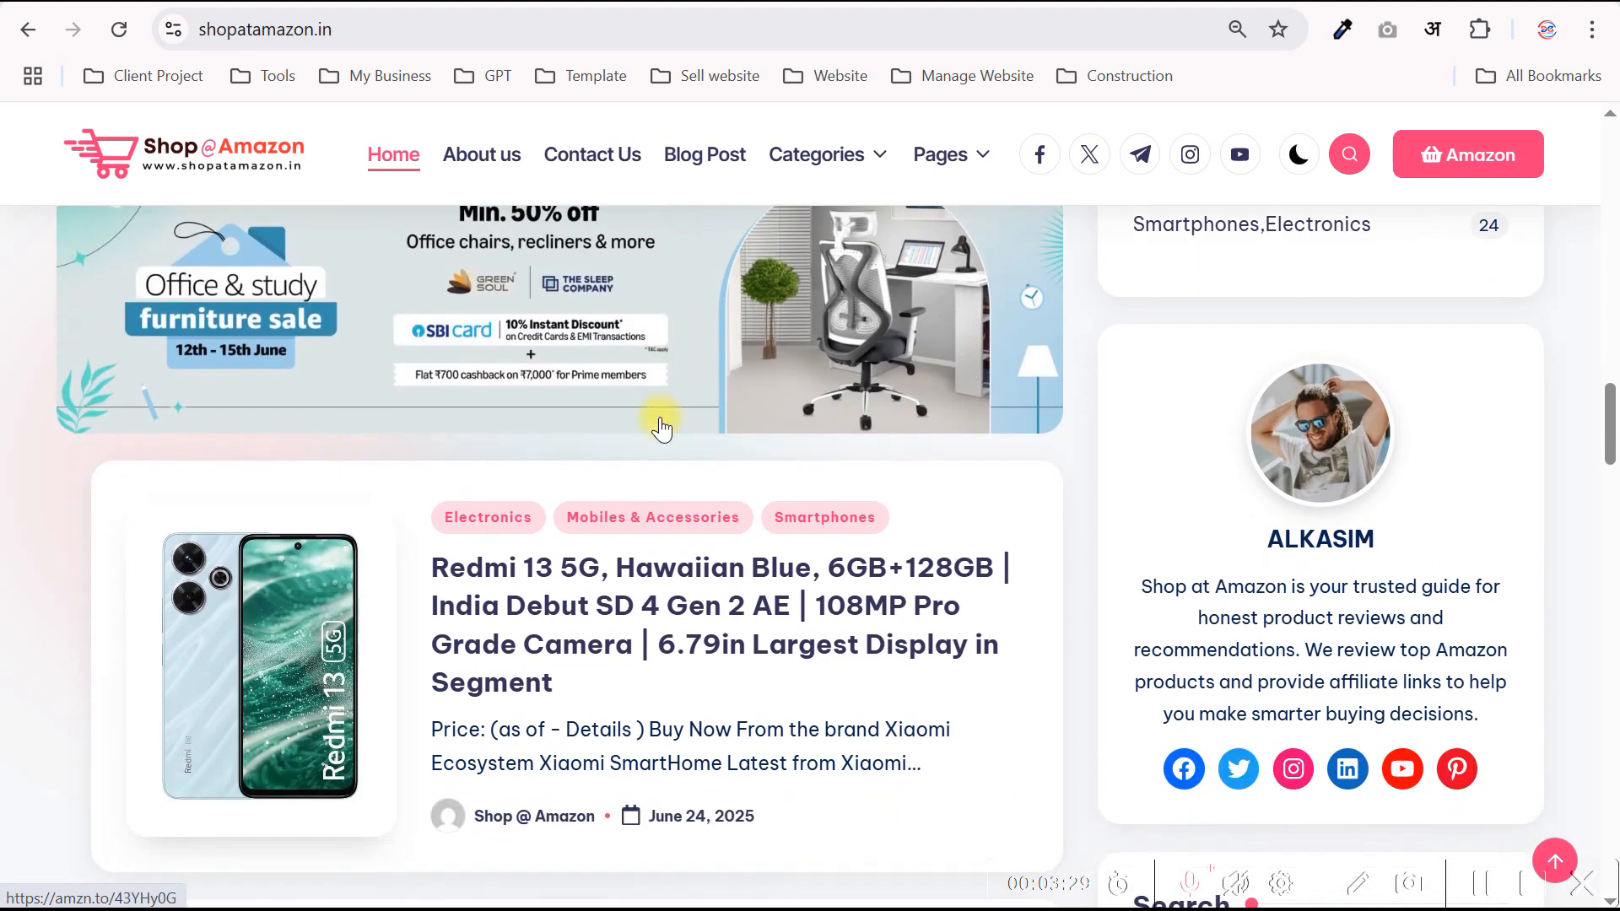
scroll(762, 422, down, 14)
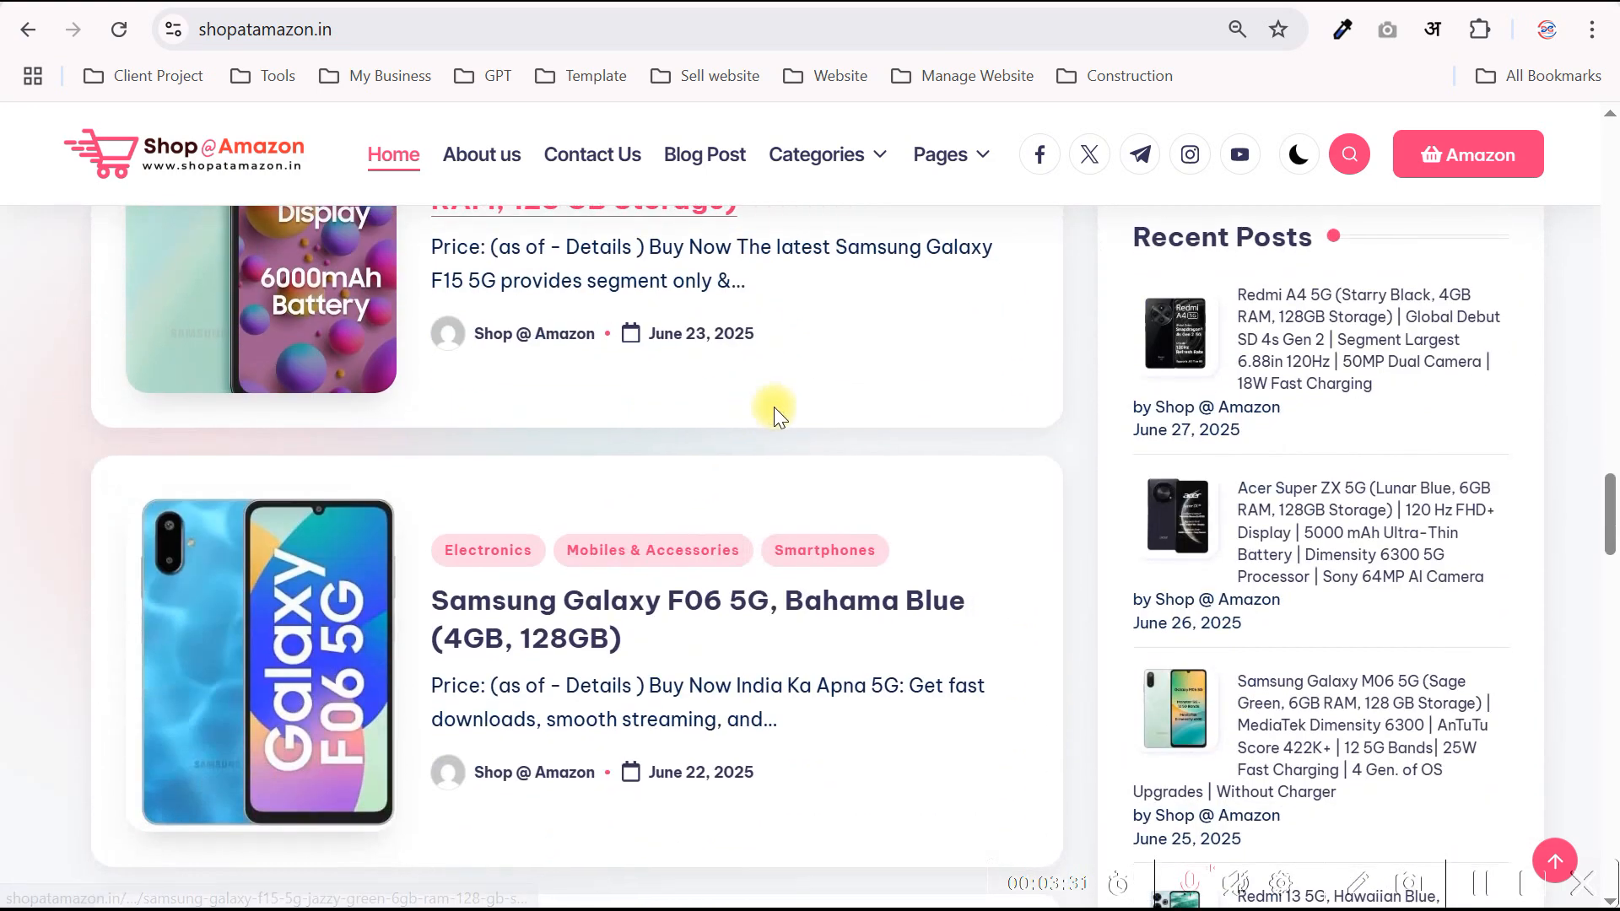
scroll(772, 415, down, 15)
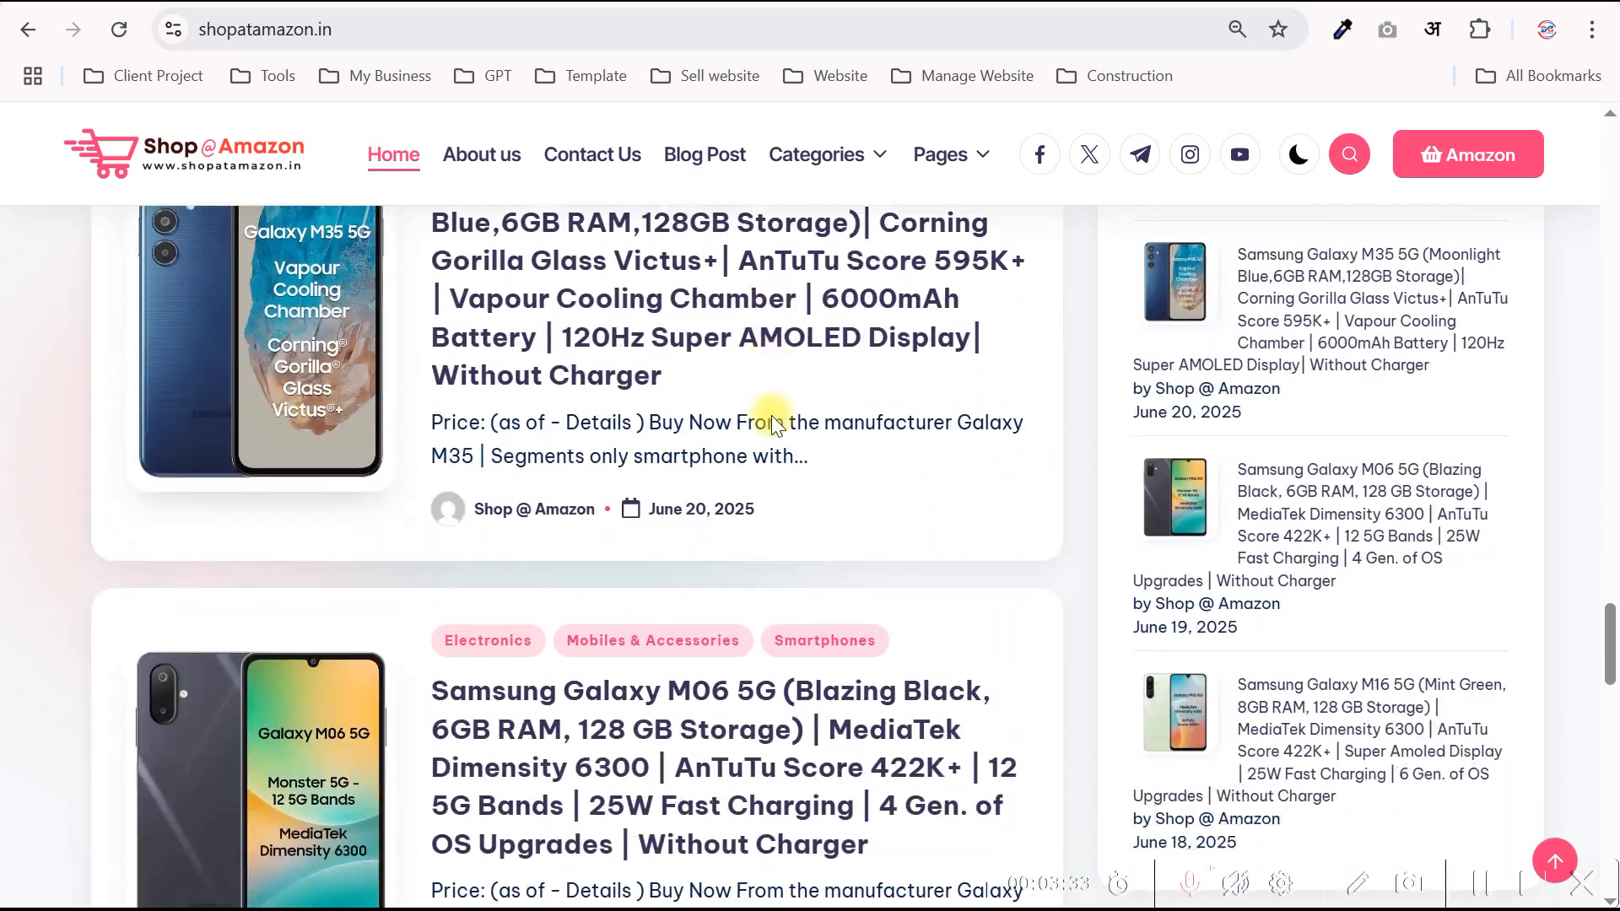
scroll(771, 420, down, 6)
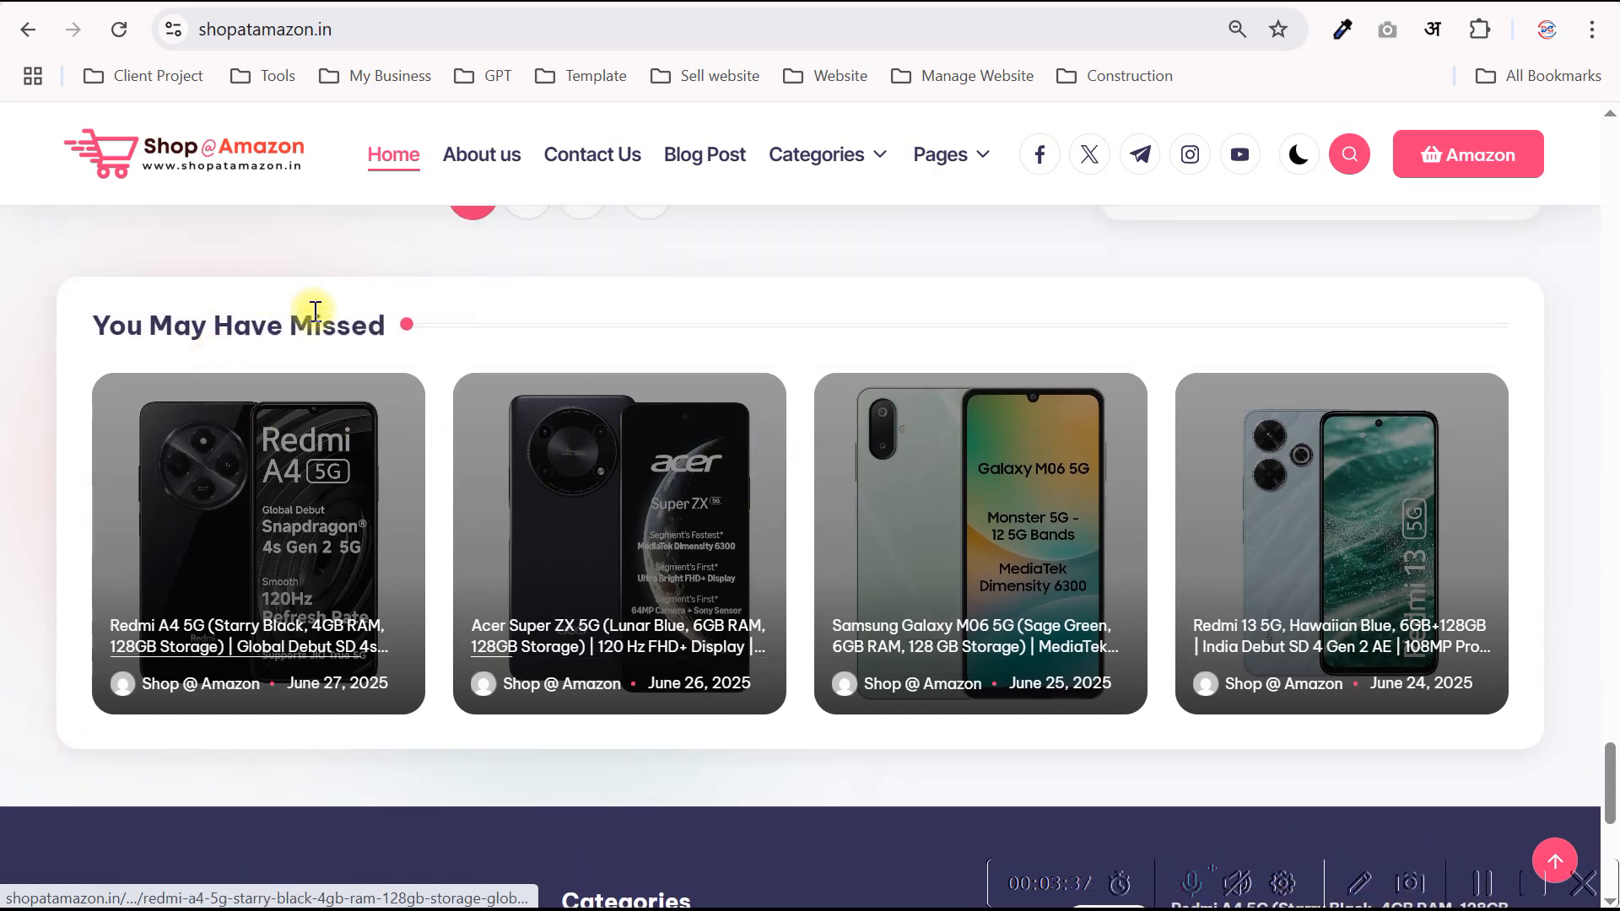
scroll(1098, 664, down, 7)
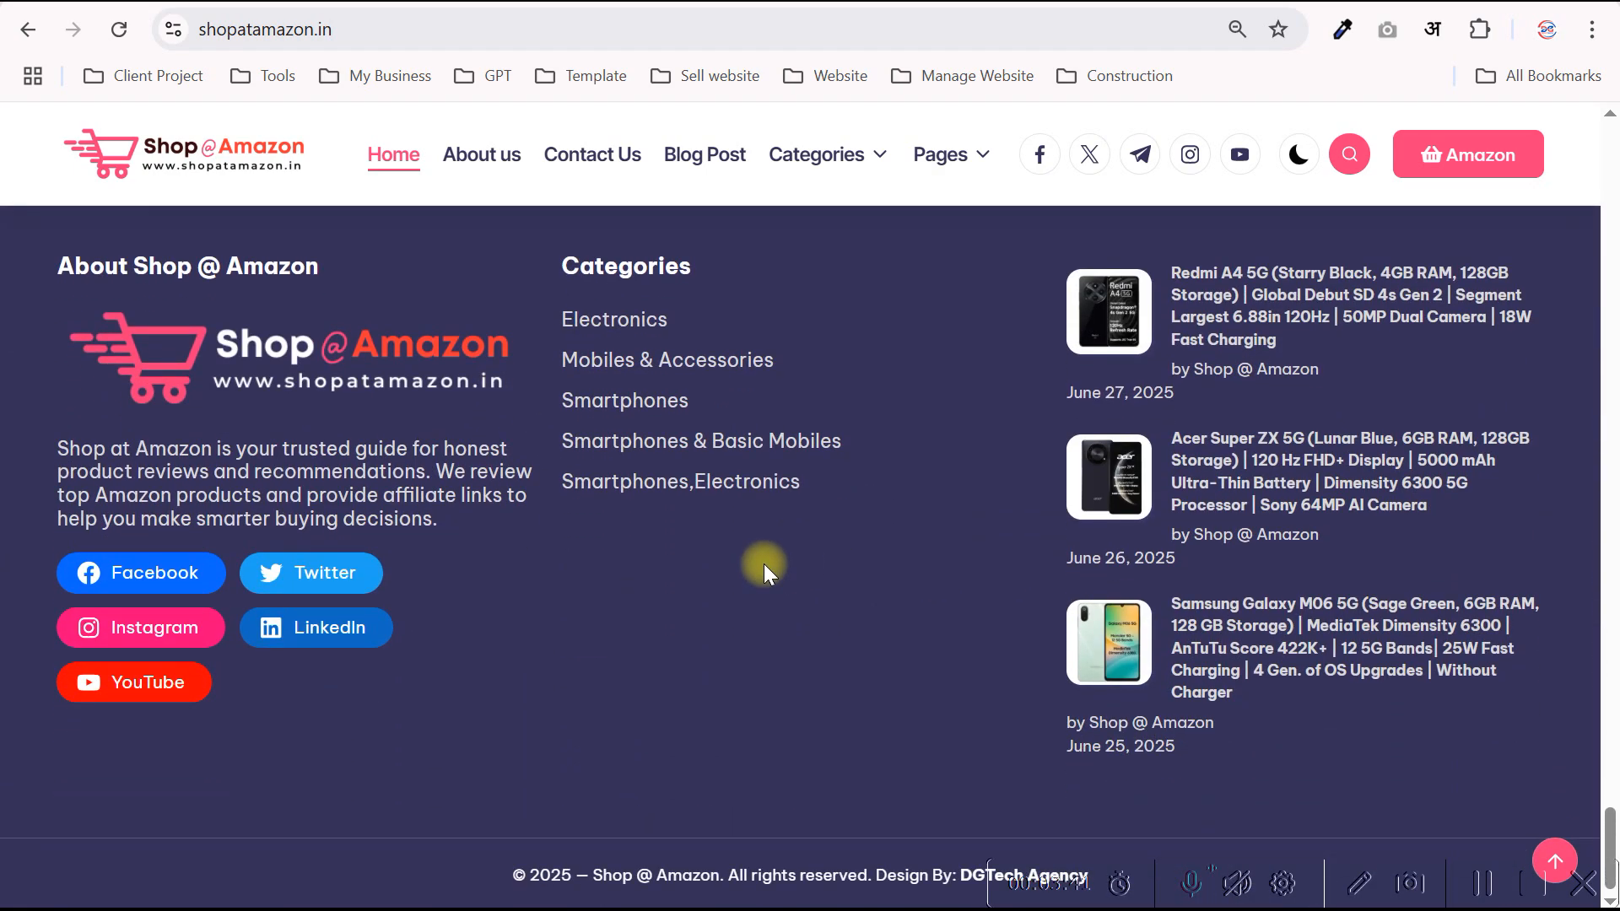
- Open the Samsung Galaxy M16 5G (Mint Green) post from the homepage and examine its image, title, price and purchase link
scroll(763, 564, up, 10)
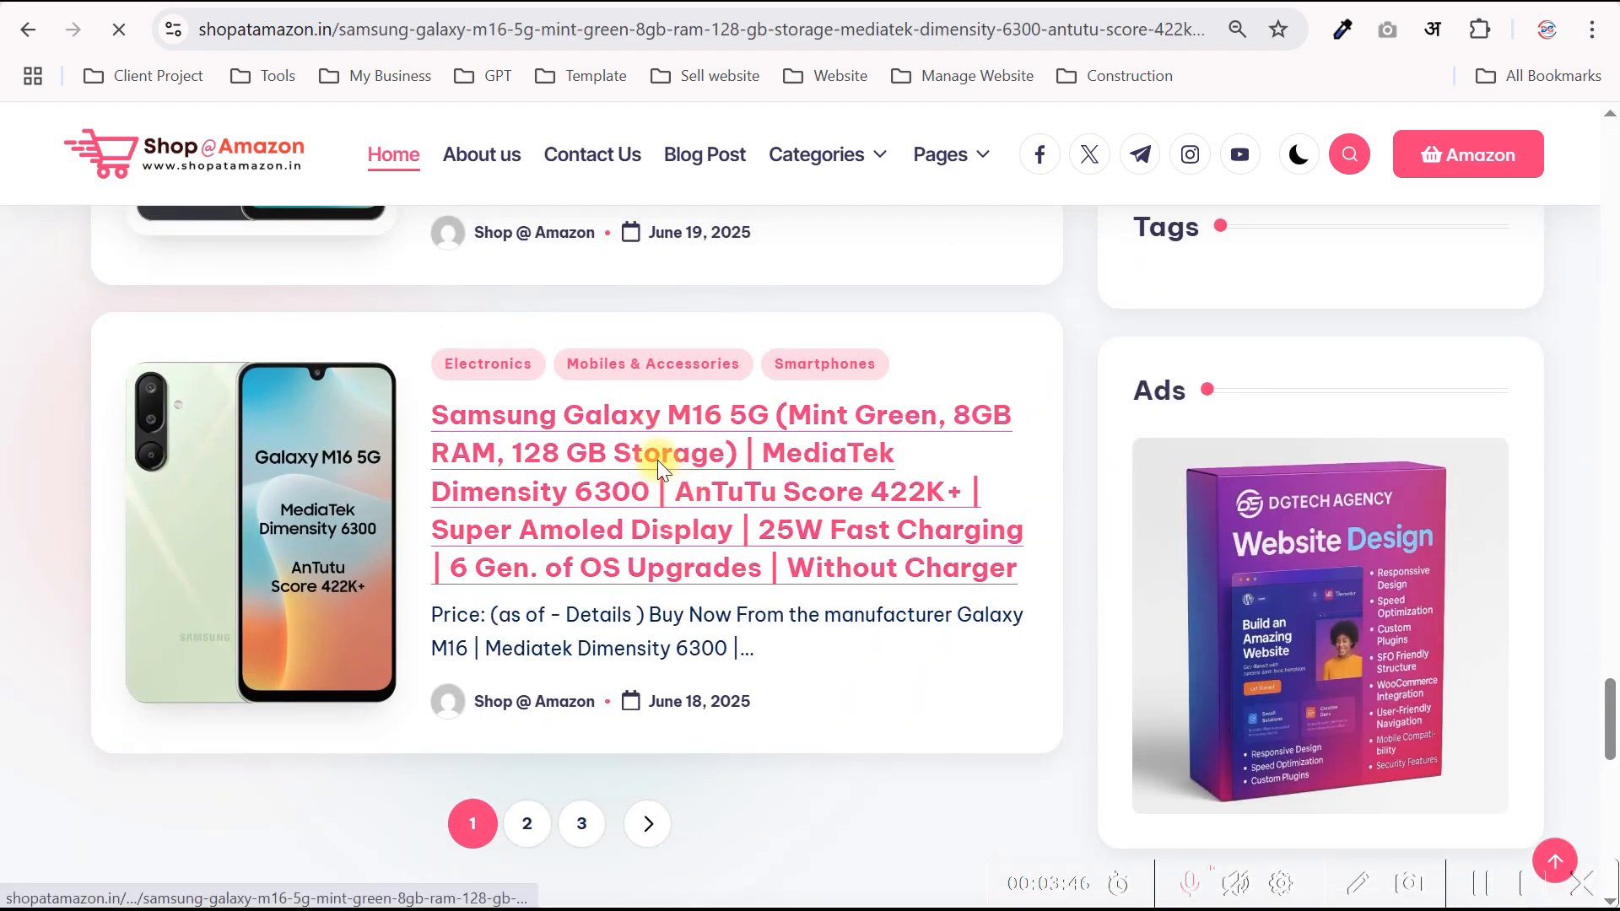
scroll(610, 467, down, 2)
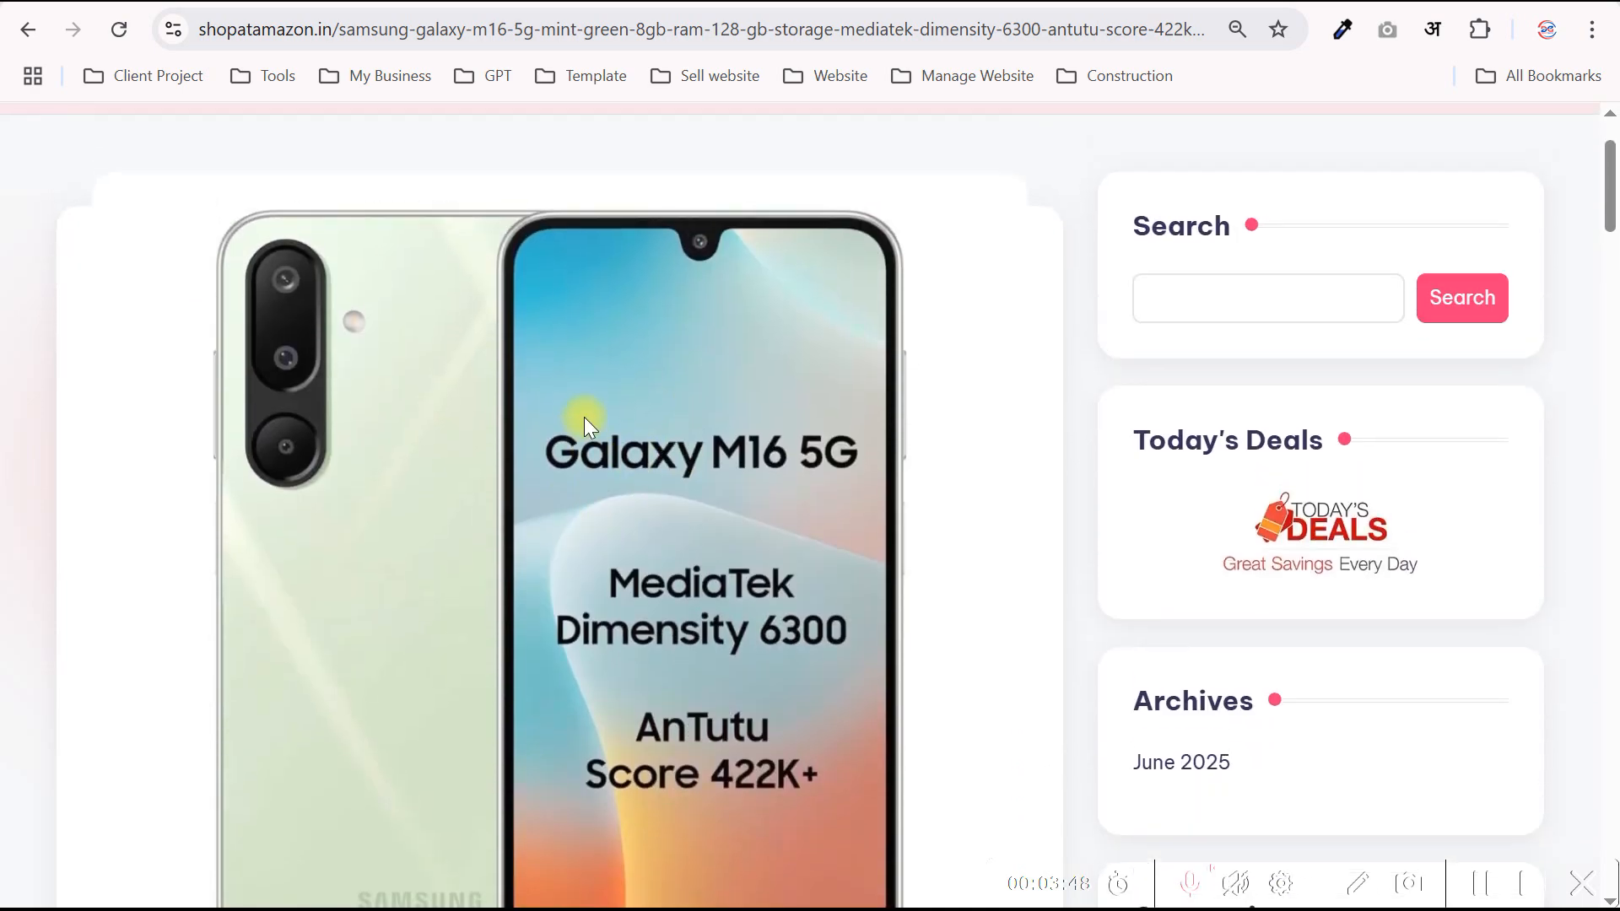
scroll(717, 434, down, 10)
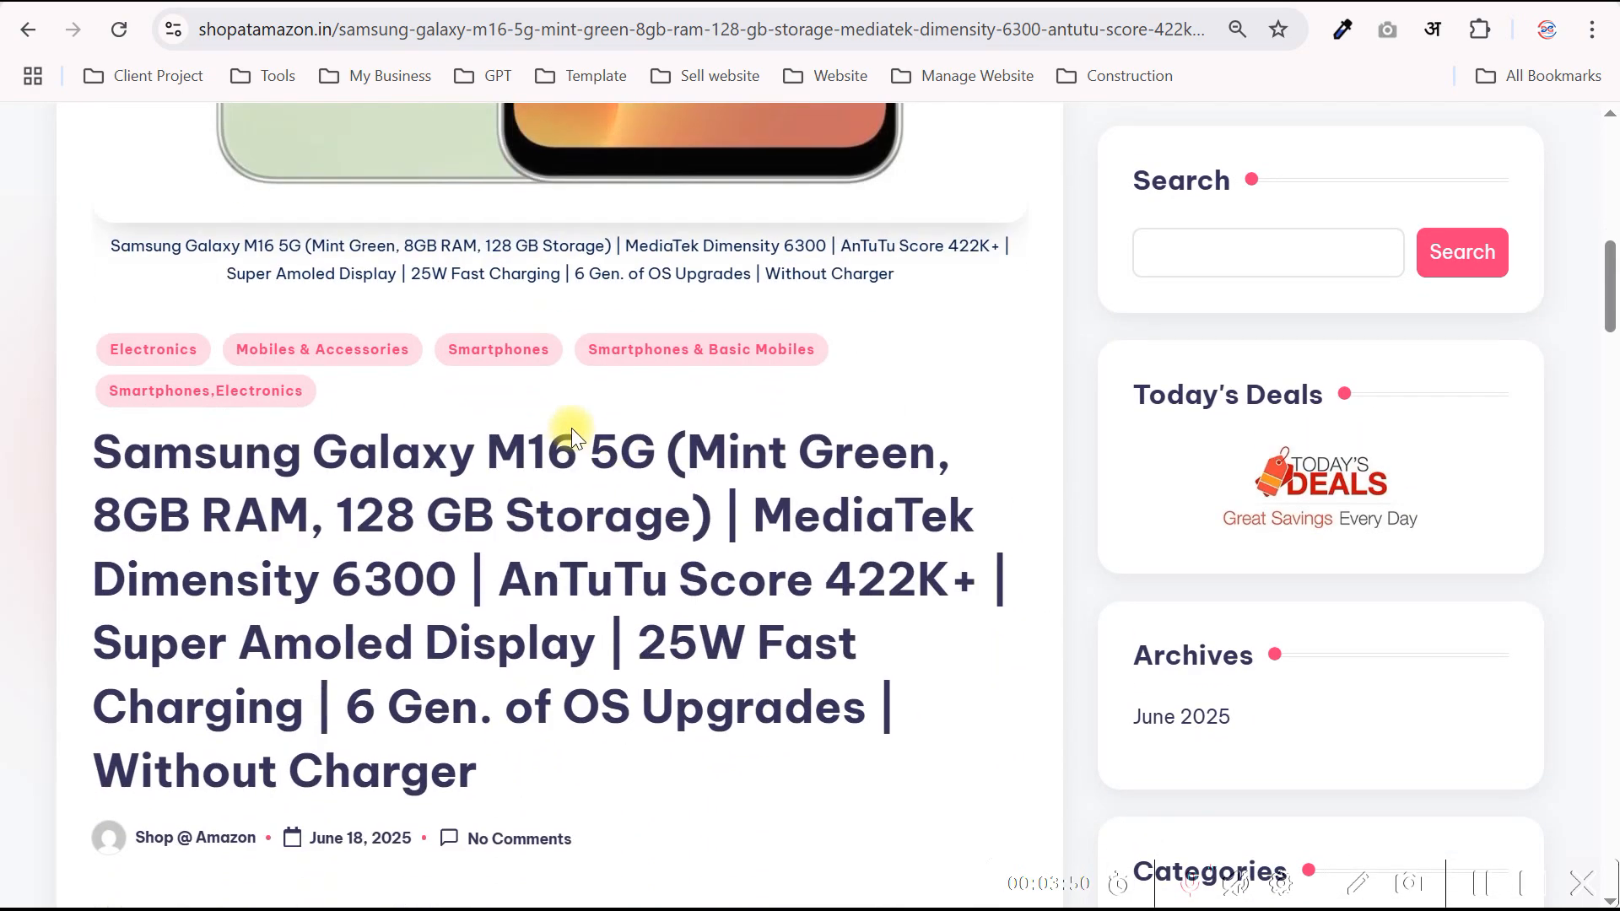
scroll(539, 438, down, 6)
scroll(507, 471, up, 1)
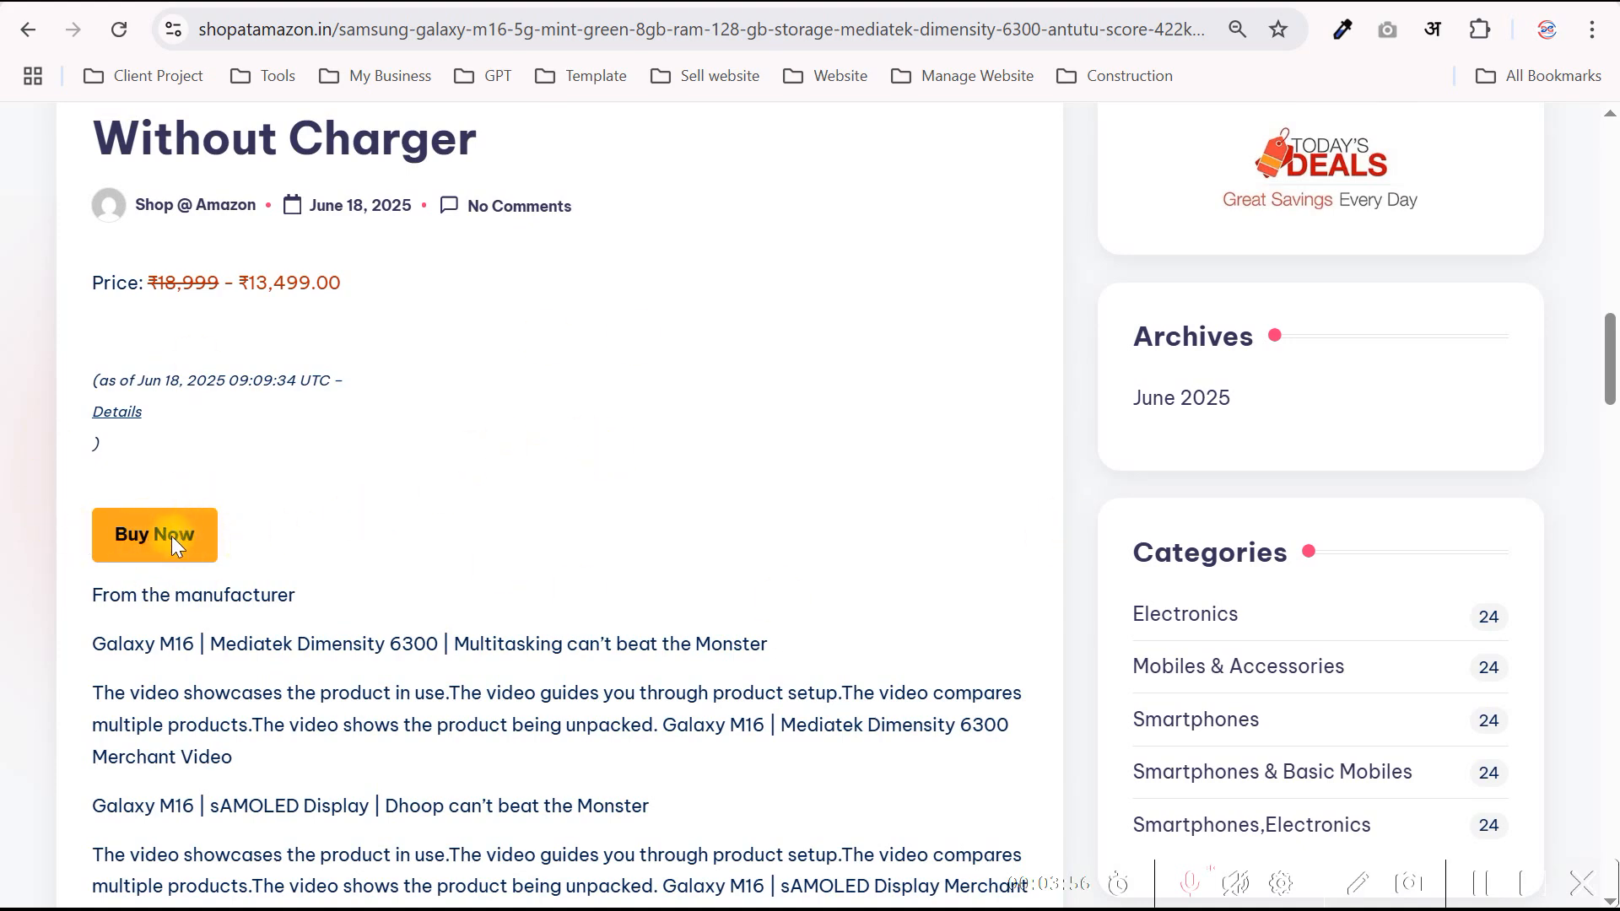
scroll(161, 506, down, 2)
scroll(202, 422, up, 2)
scroll(184, 531, down, 1)
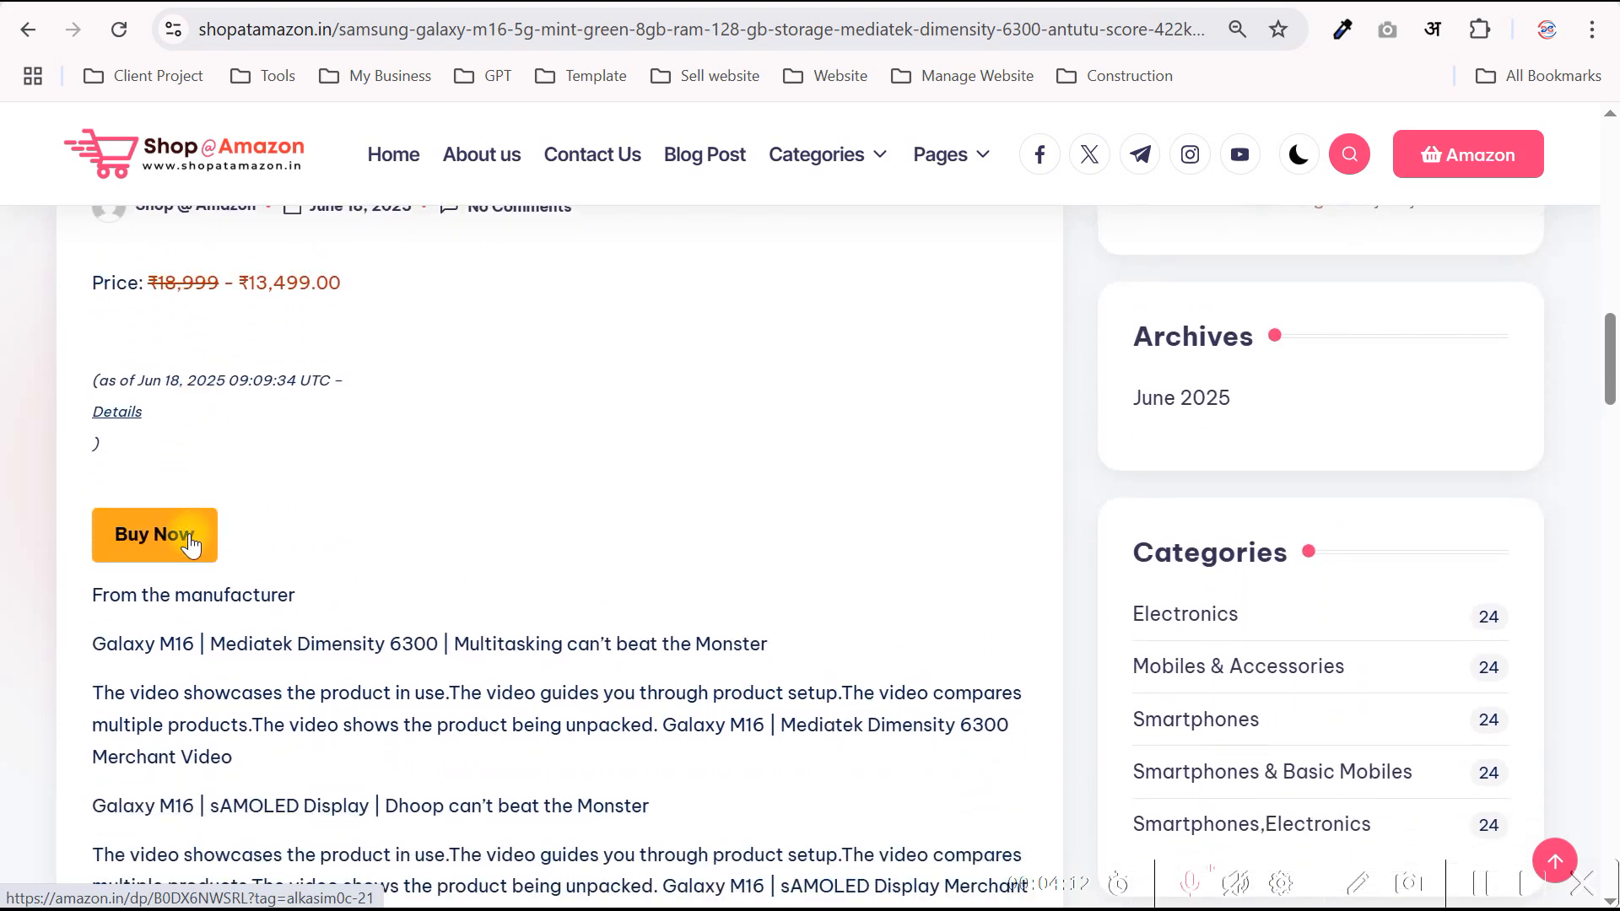
- Follow the post's Buy Now link to Amazon, check the product's price and purchase options, and return to the post
click(184, 539)
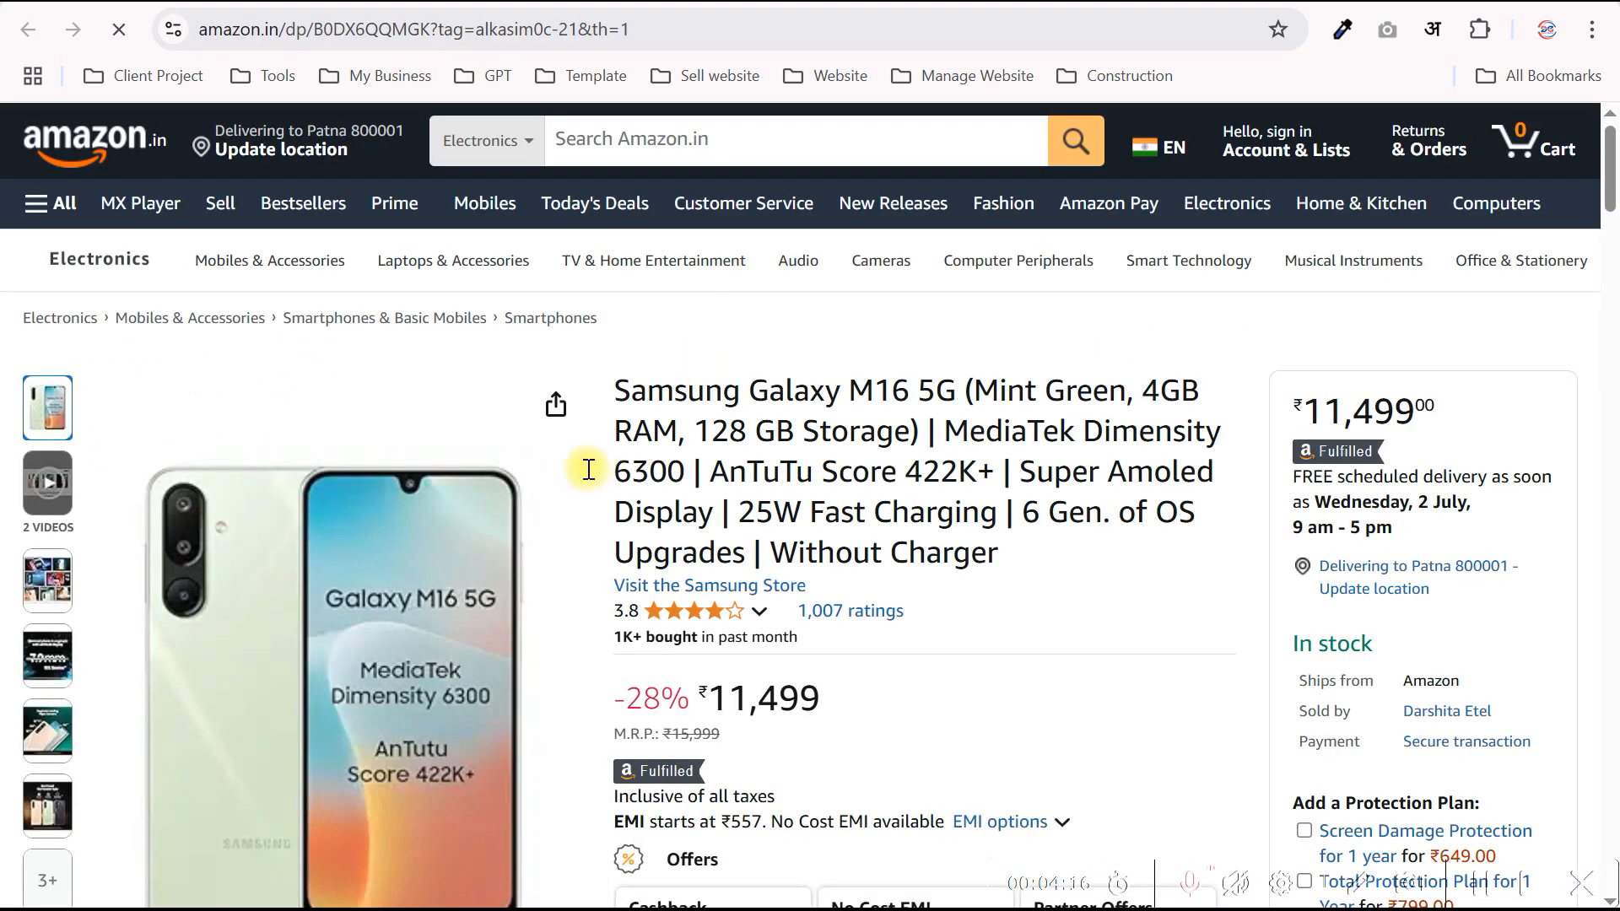
scroll(714, 505, down, 8)
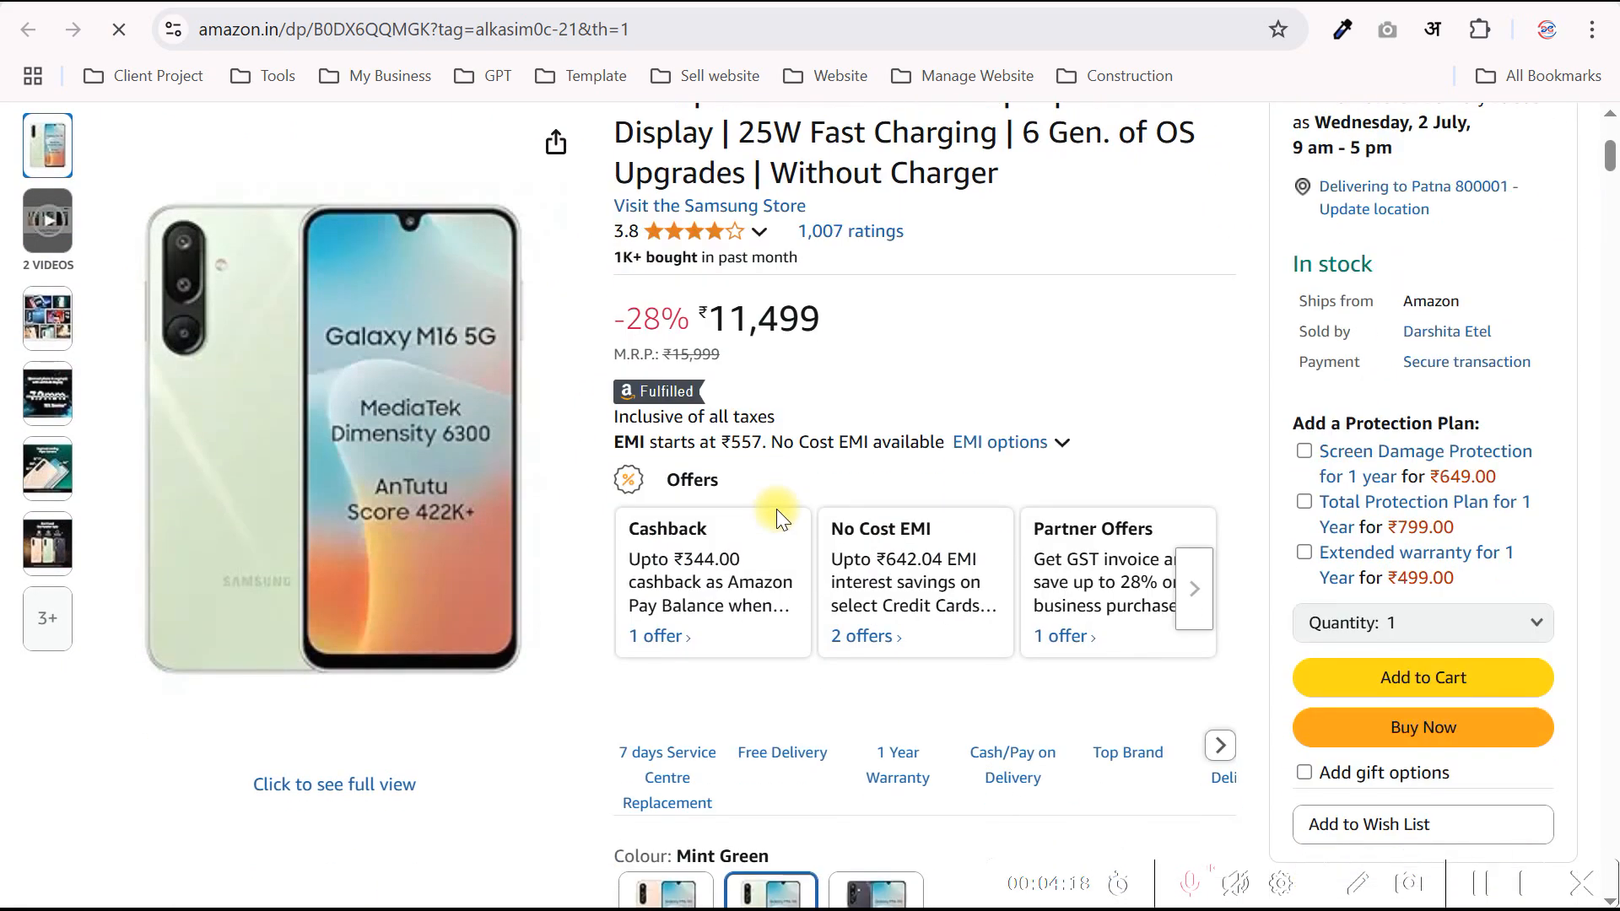
scroll(783, 504, up, 6)
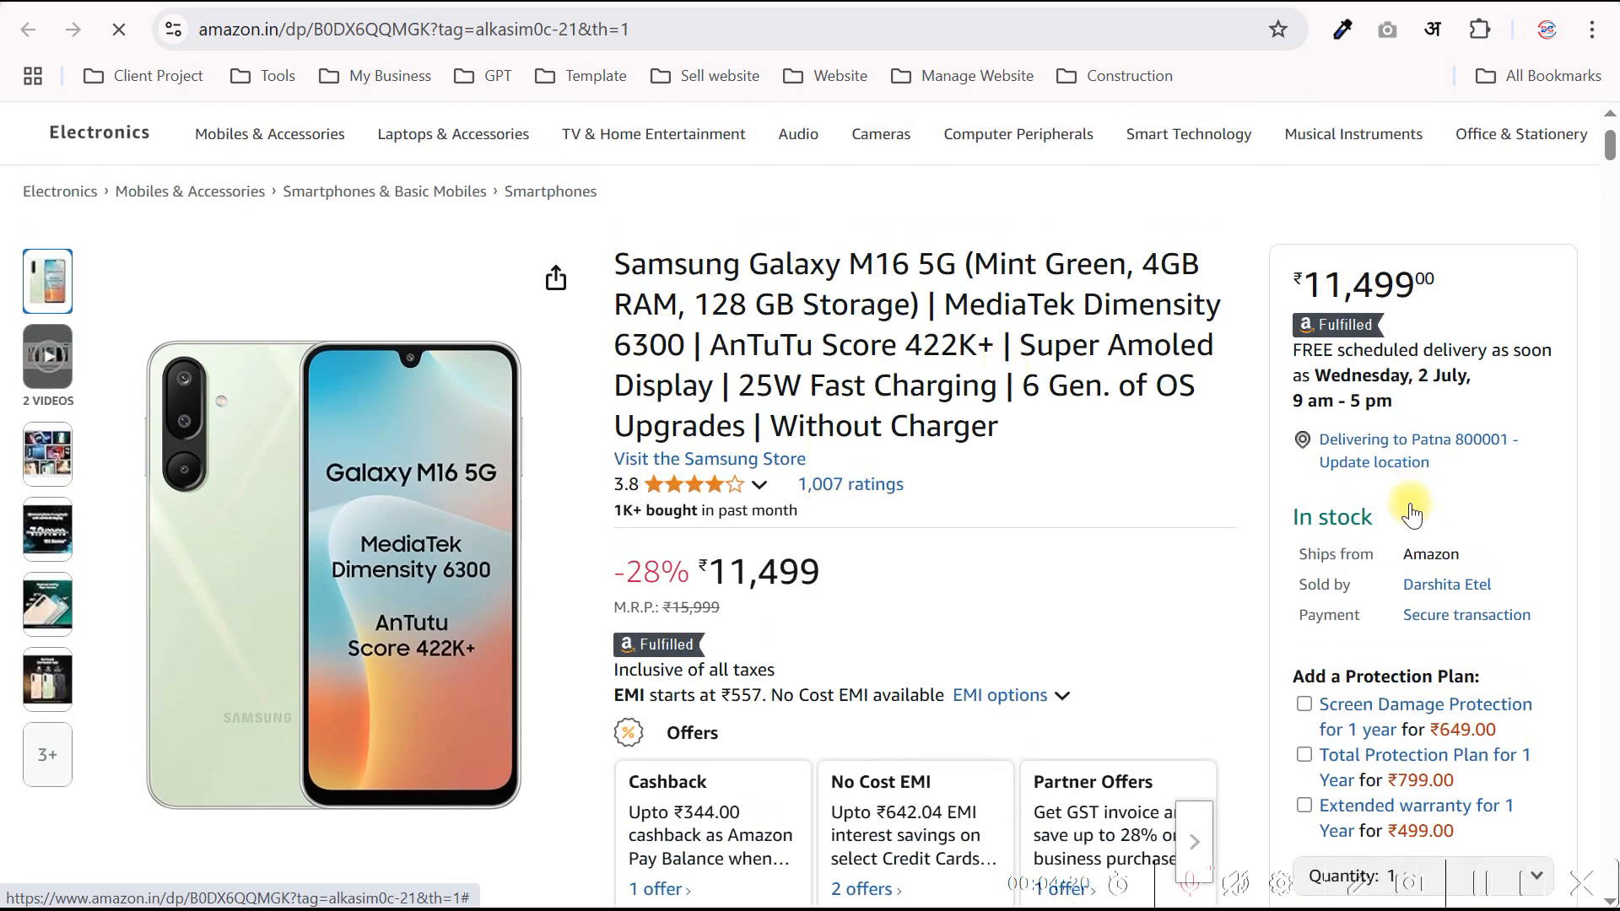
scroll(1384, 523, down, 2)
scroll(1379, 525, down, 2)
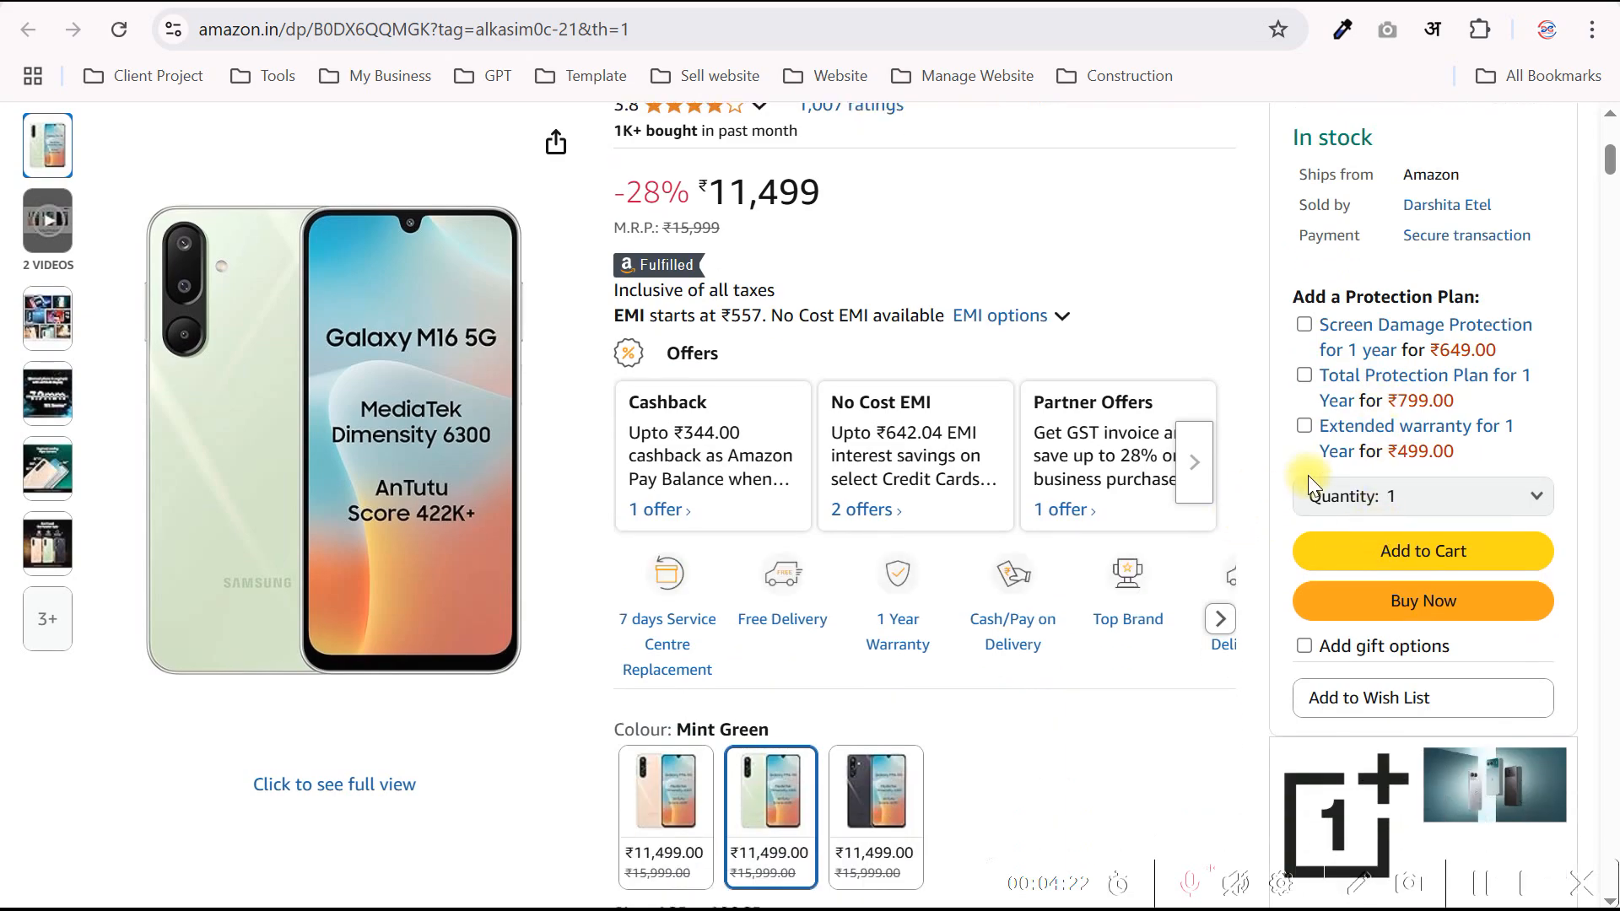
scroll(524, 290, up, 6)
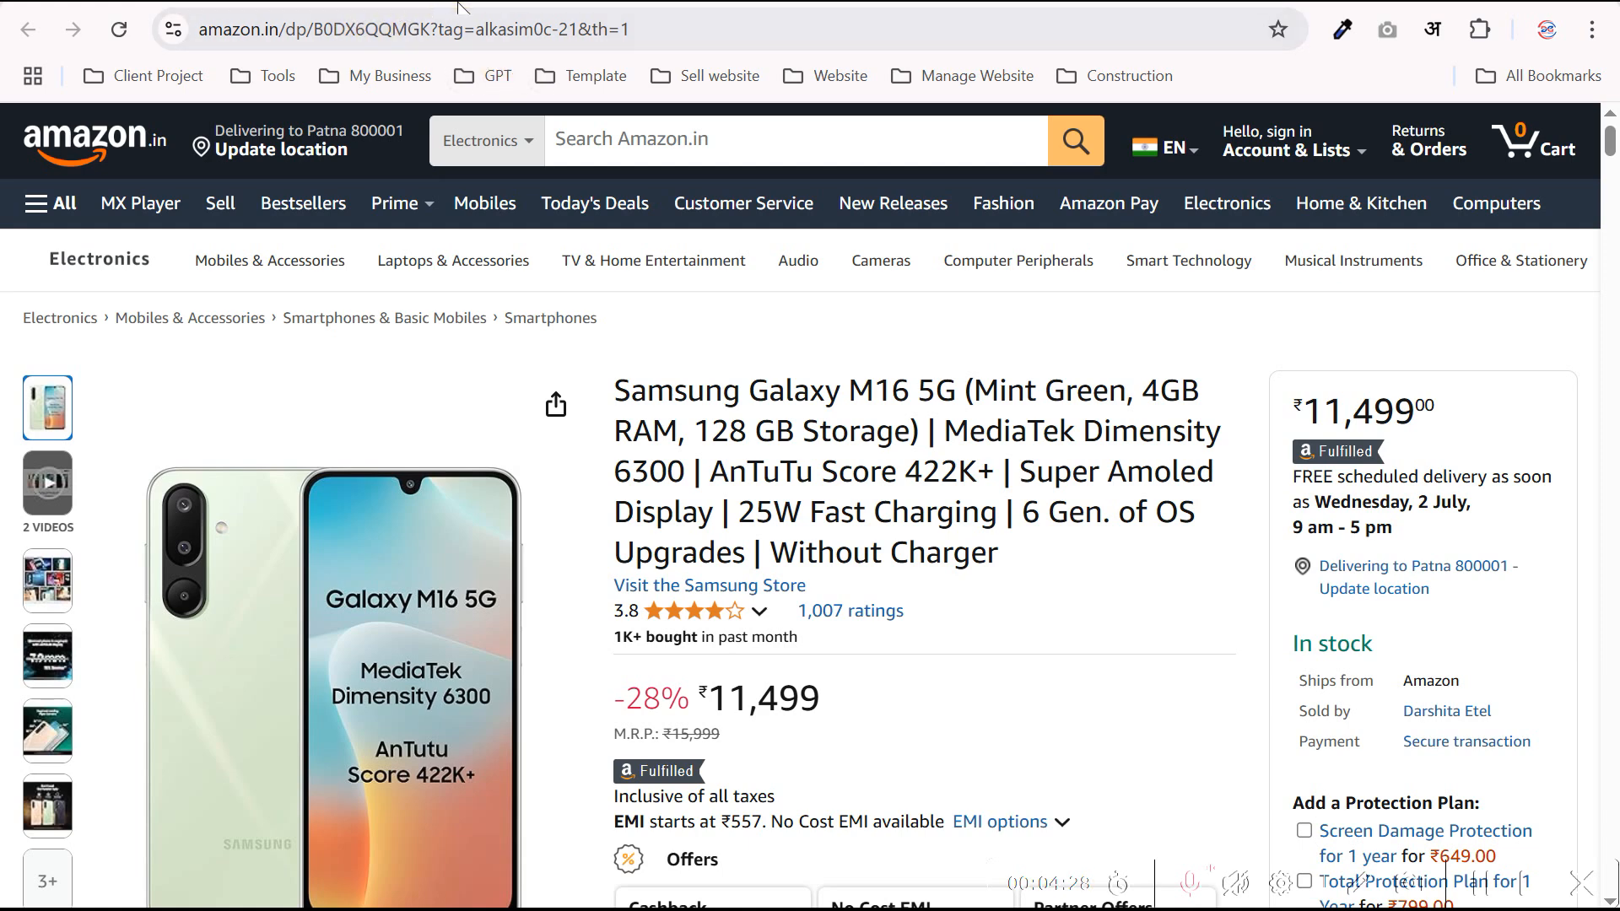
click(175, 3)
click(396, 3)
- Review the manufacturer description text in the Samsung Galaxy M16 5G post
scroll(450, 542, down, 2)
scroll(450, 542, down, 3)
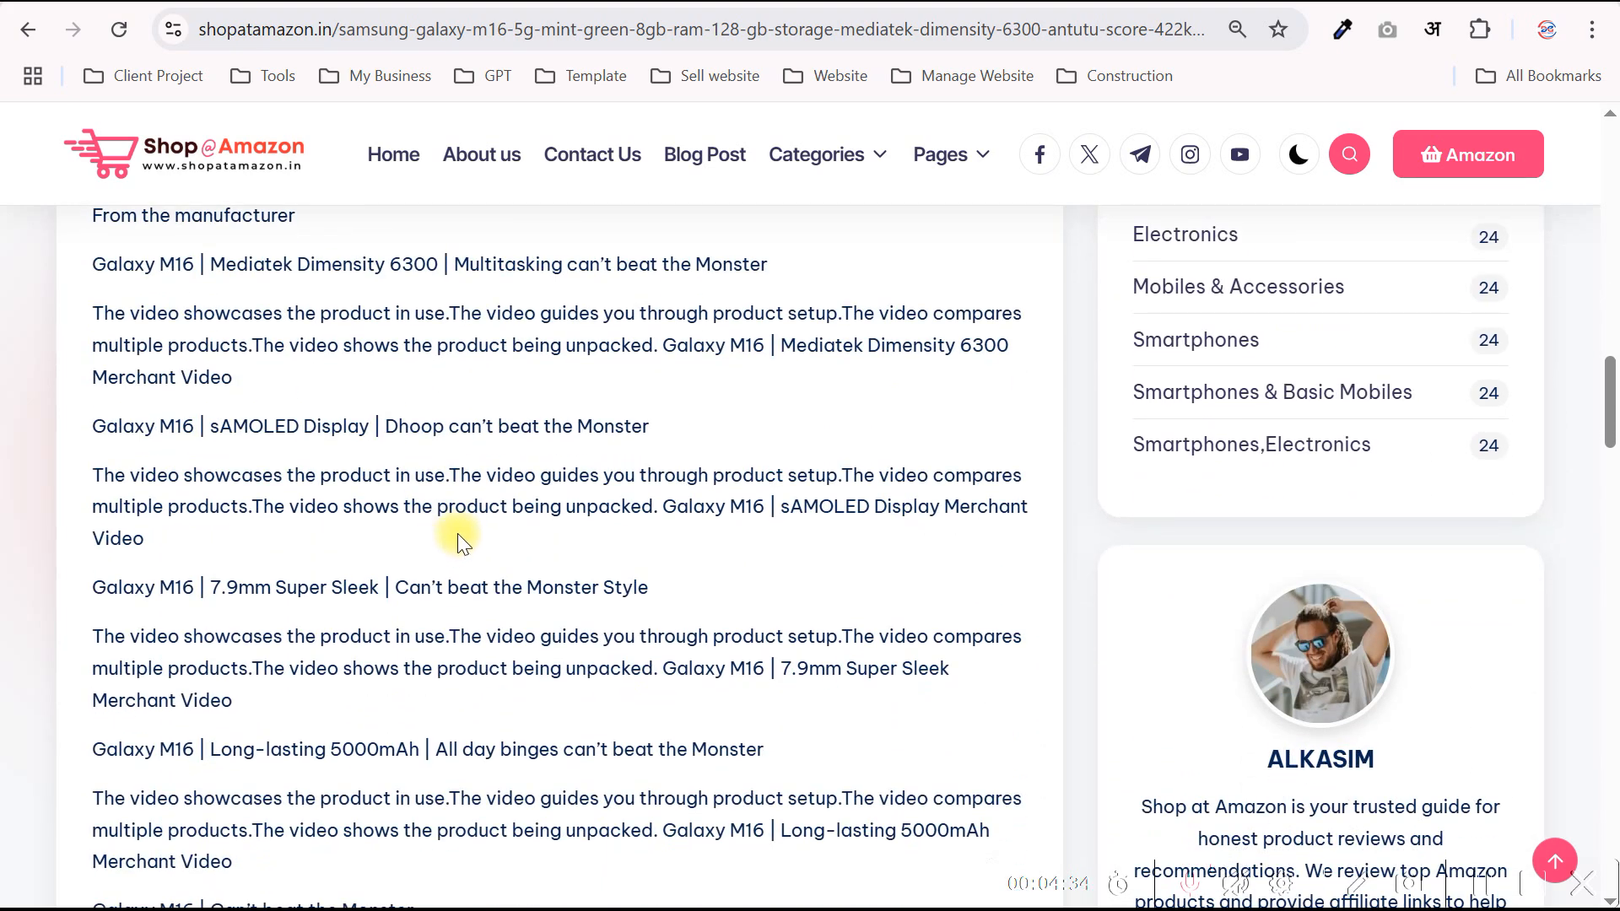
drag(435, 475, 596, 561)
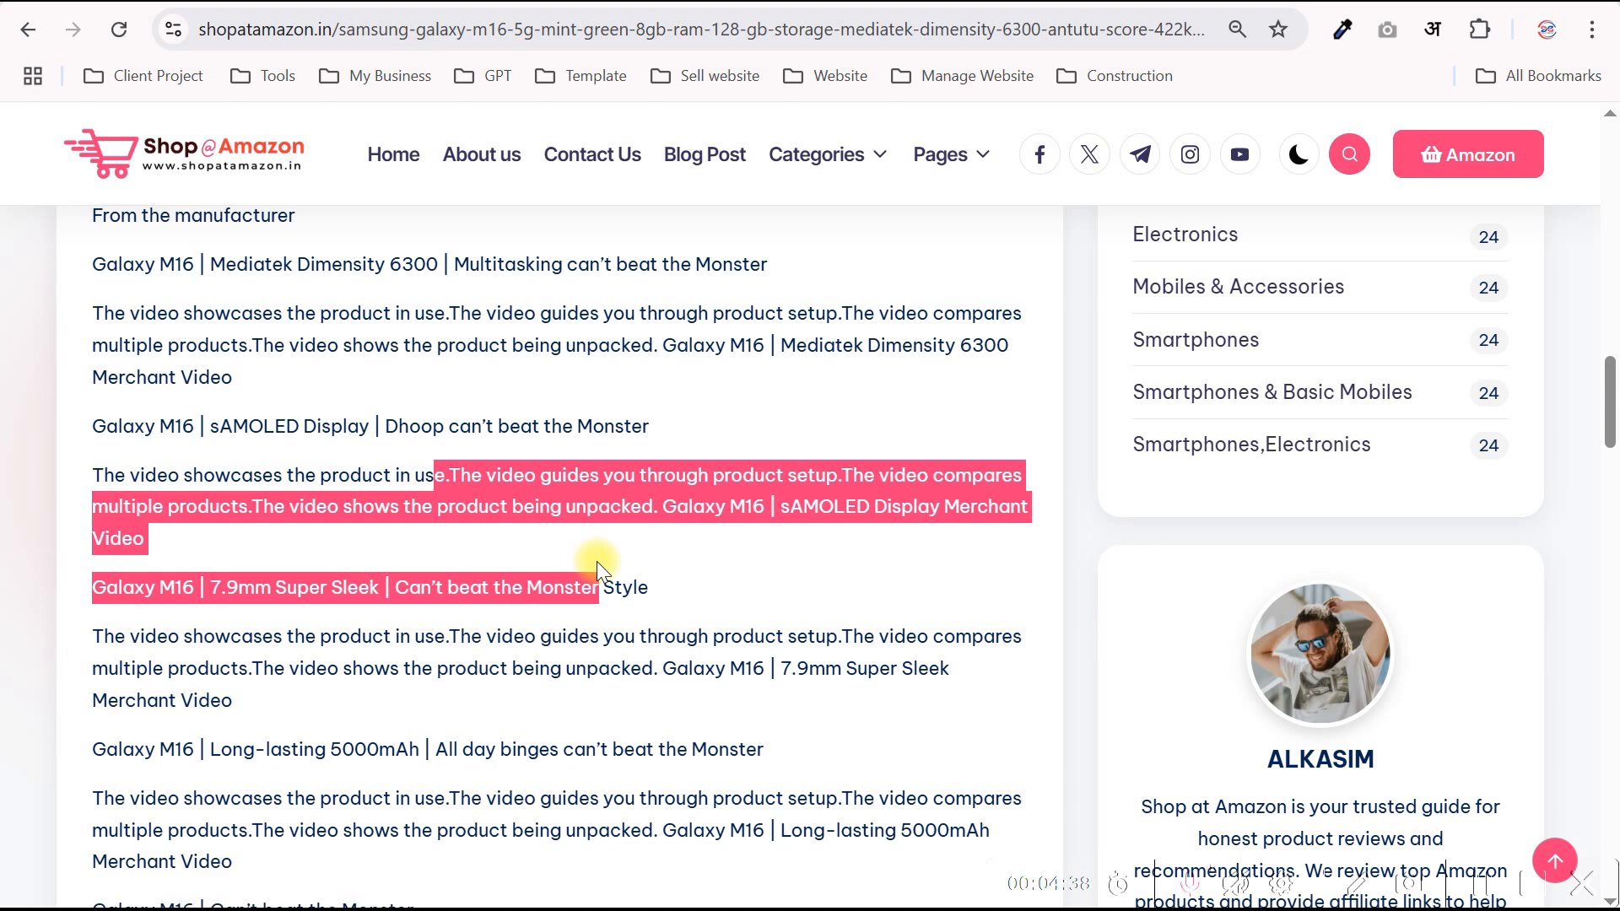
click(595, 560)
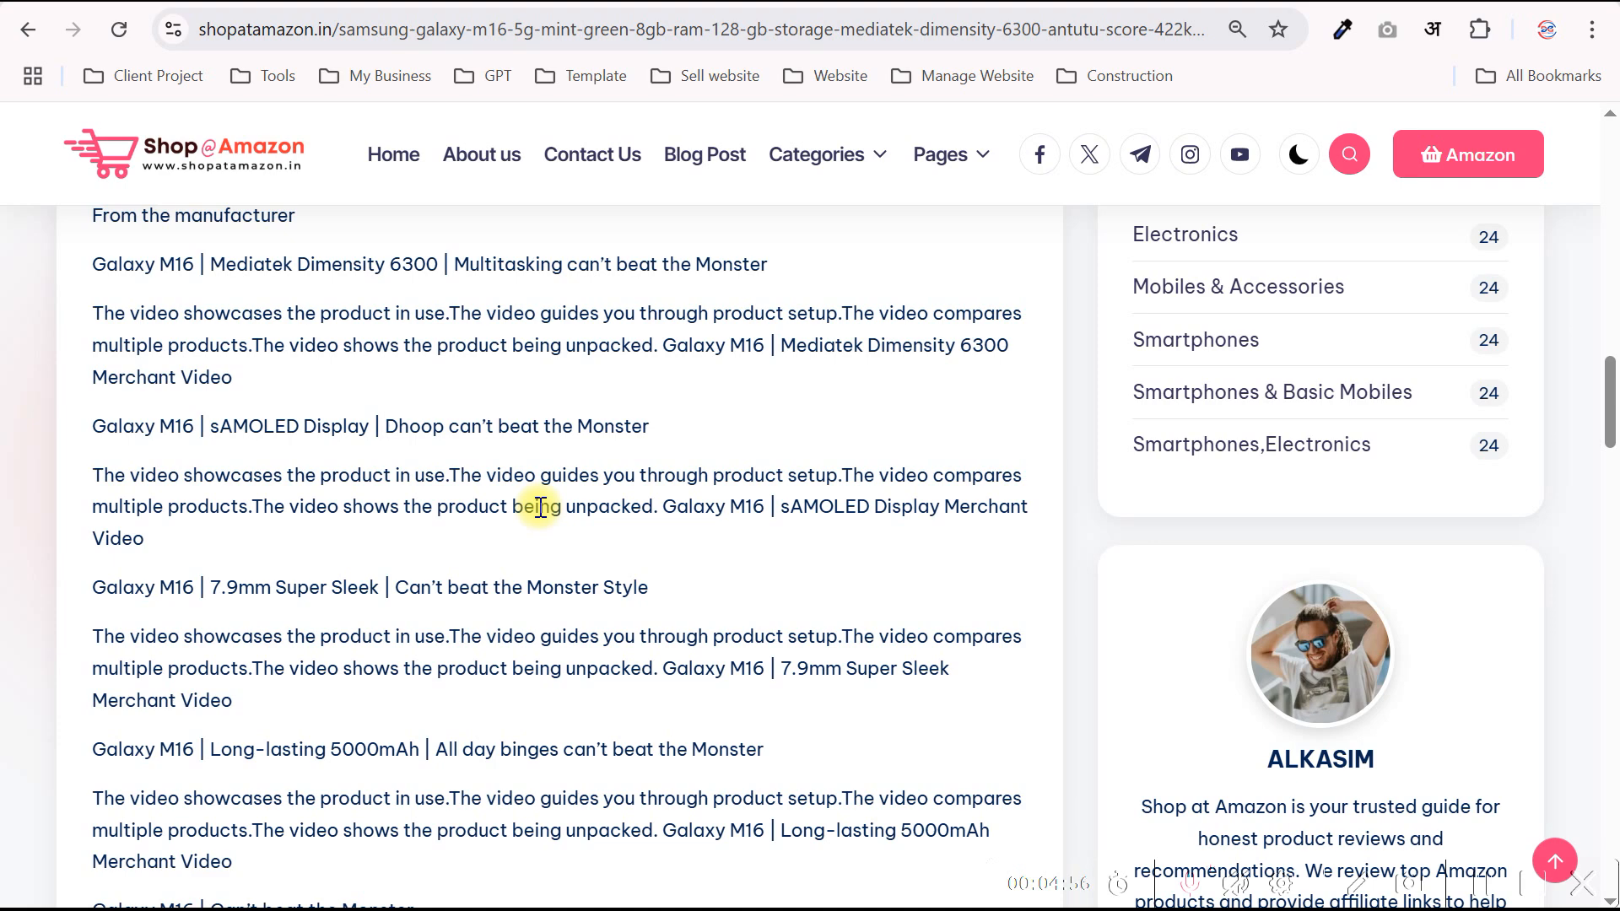
- Read the post's remaining manufacturer text, feature list, specifications and Customers say section down to the Mega Electronic Days banner
scroll(540, 507, down, 2)
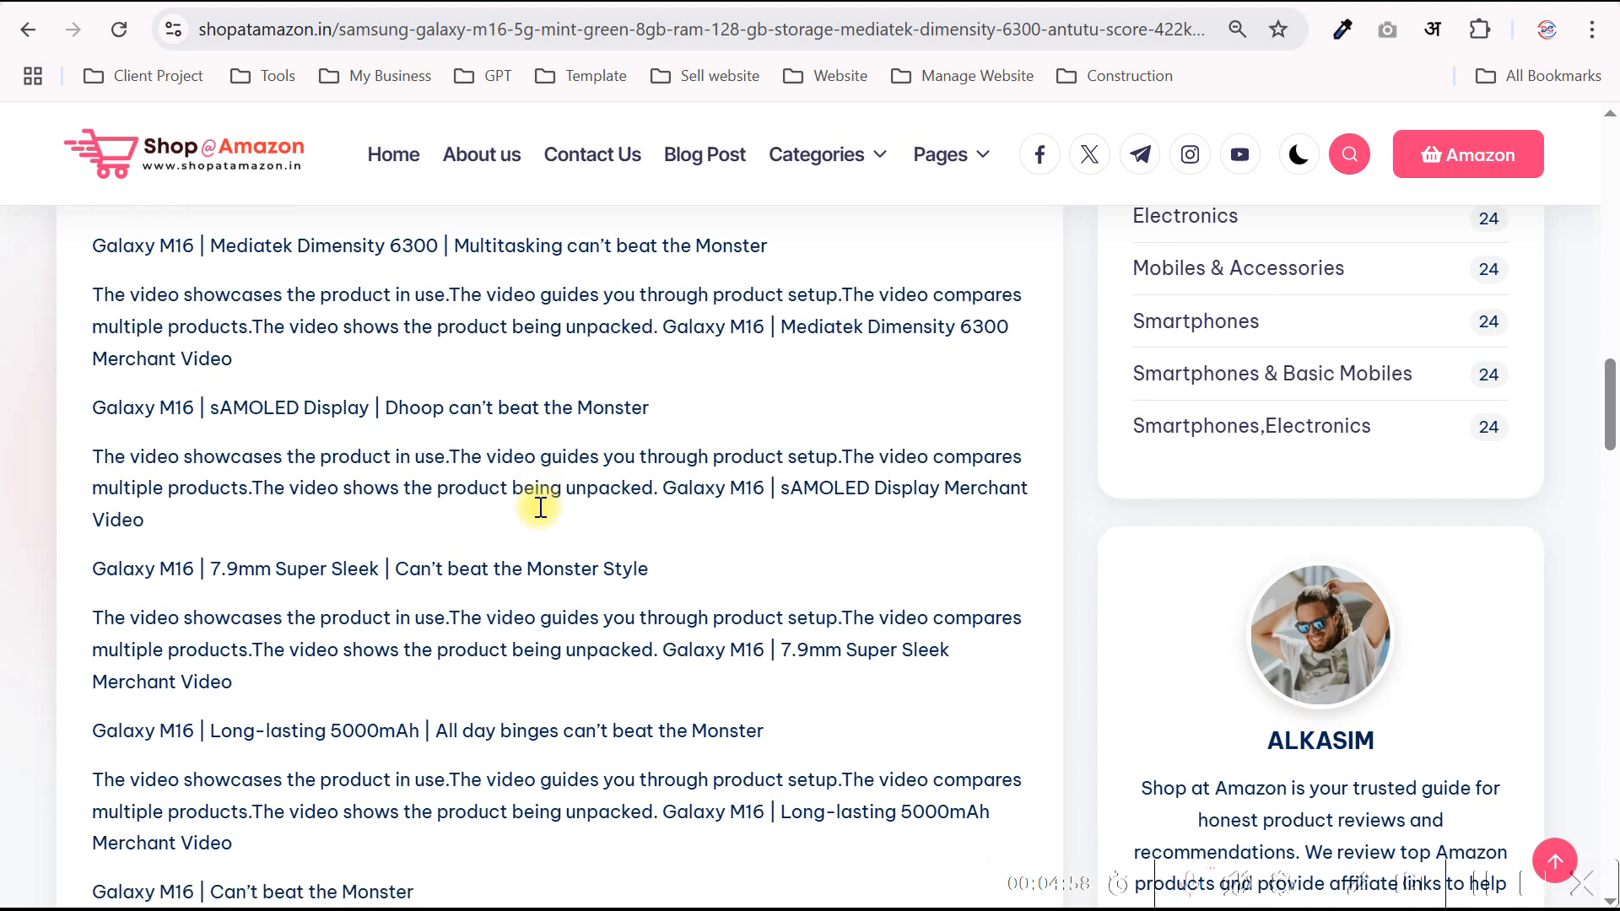
scroll(540, 507, down, 1)
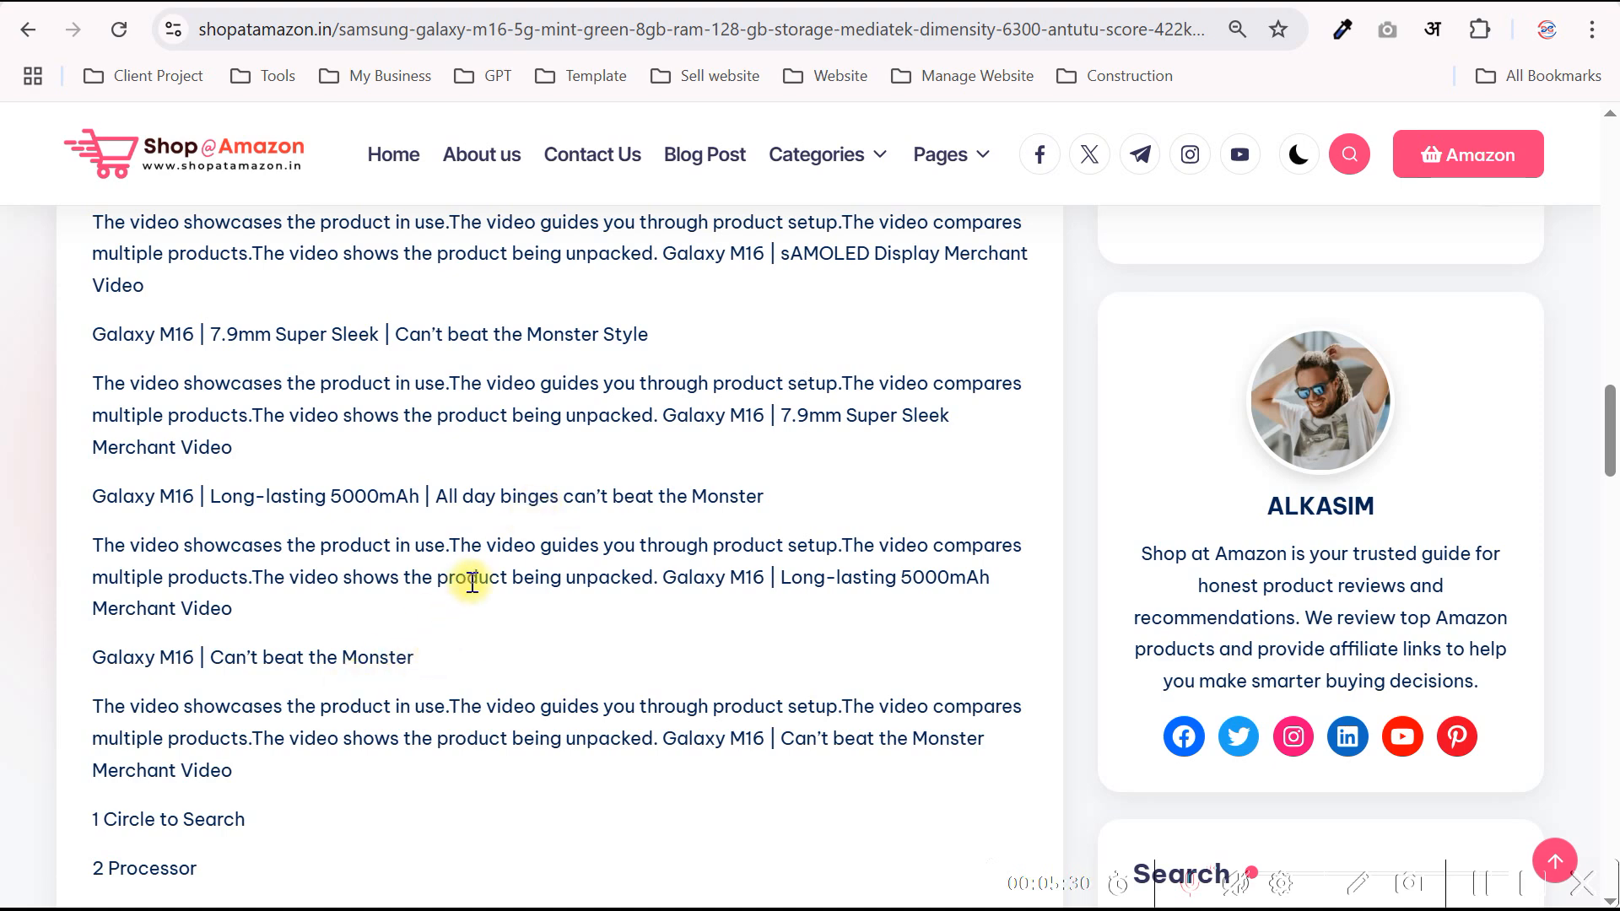
scroll(470, 581, down, 3)
scroll(469, 581, down, 3)
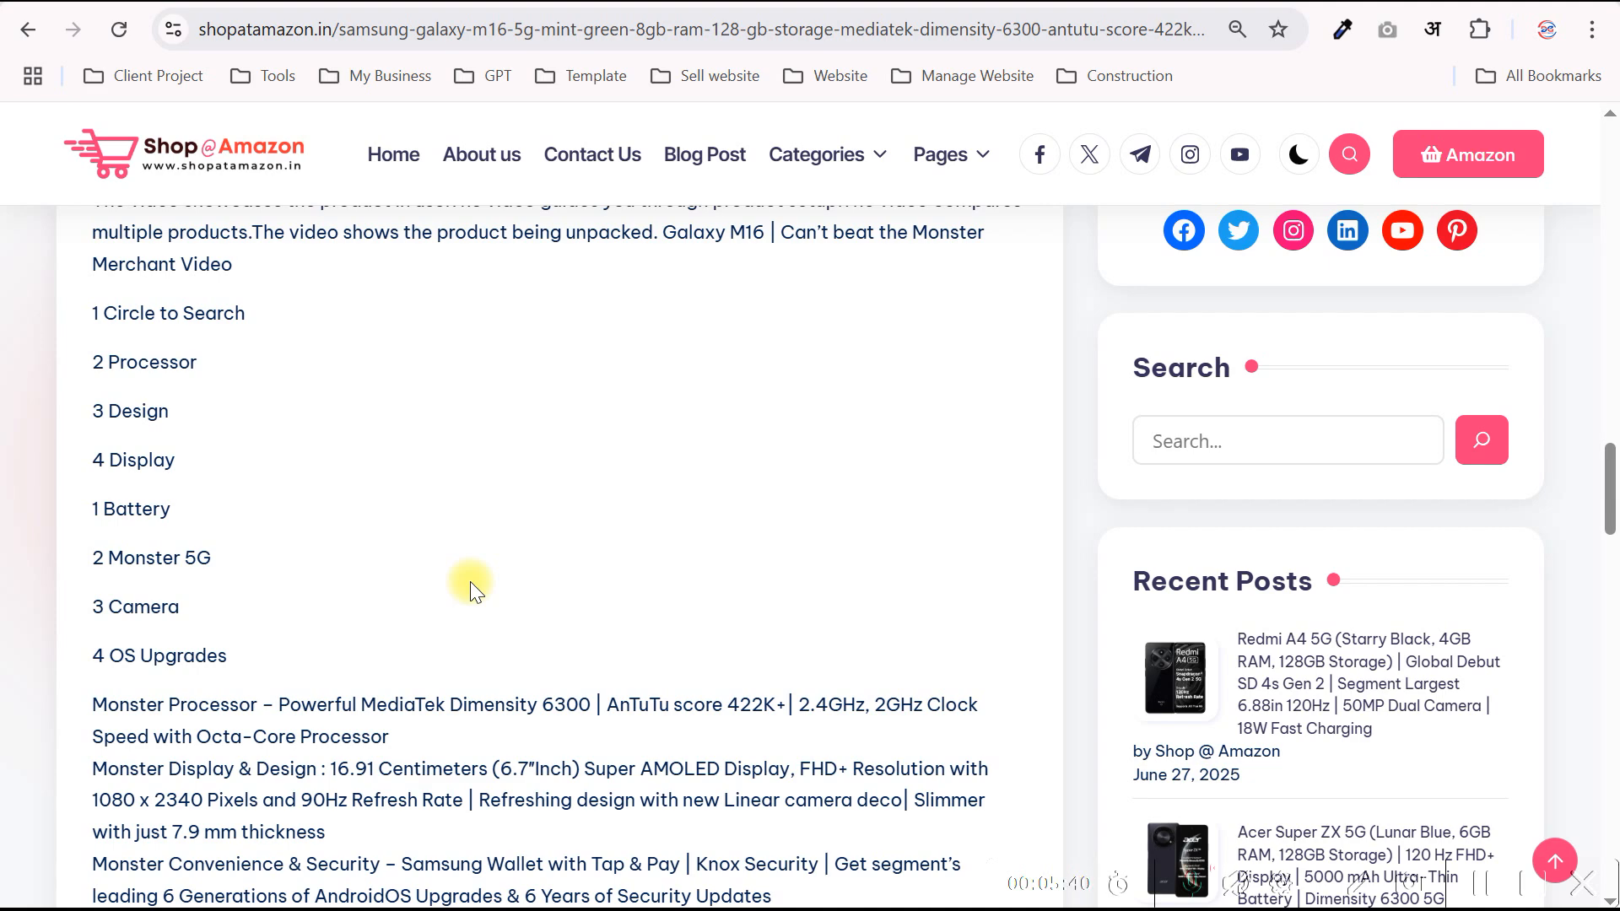
scroll(469, 580, down, 6)
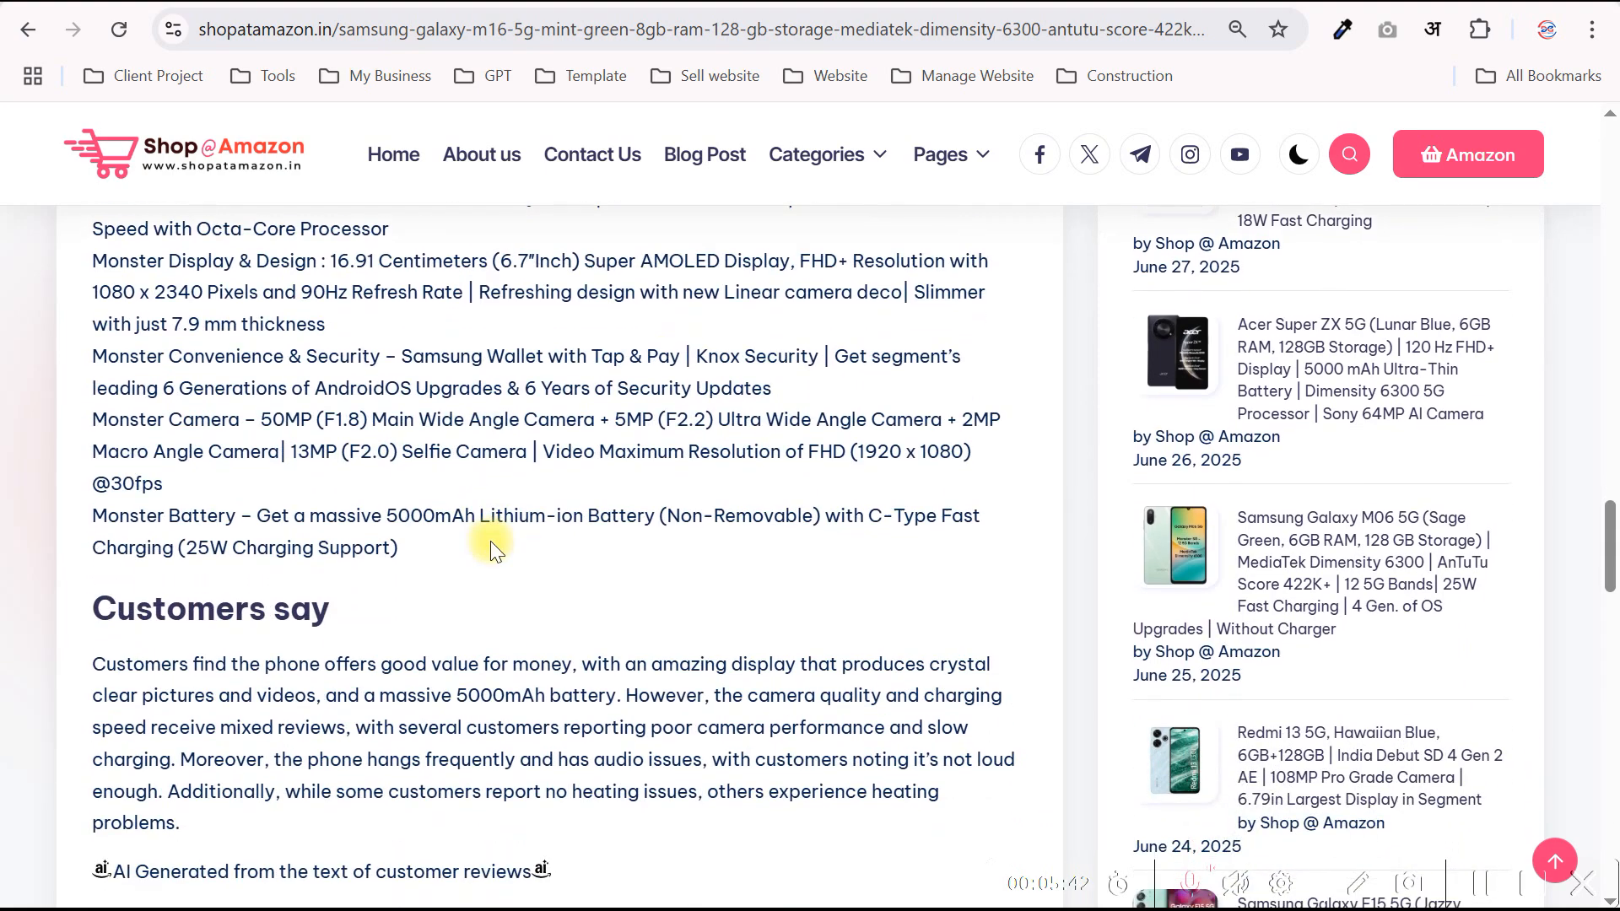
scroll(489, 540, down, 4)
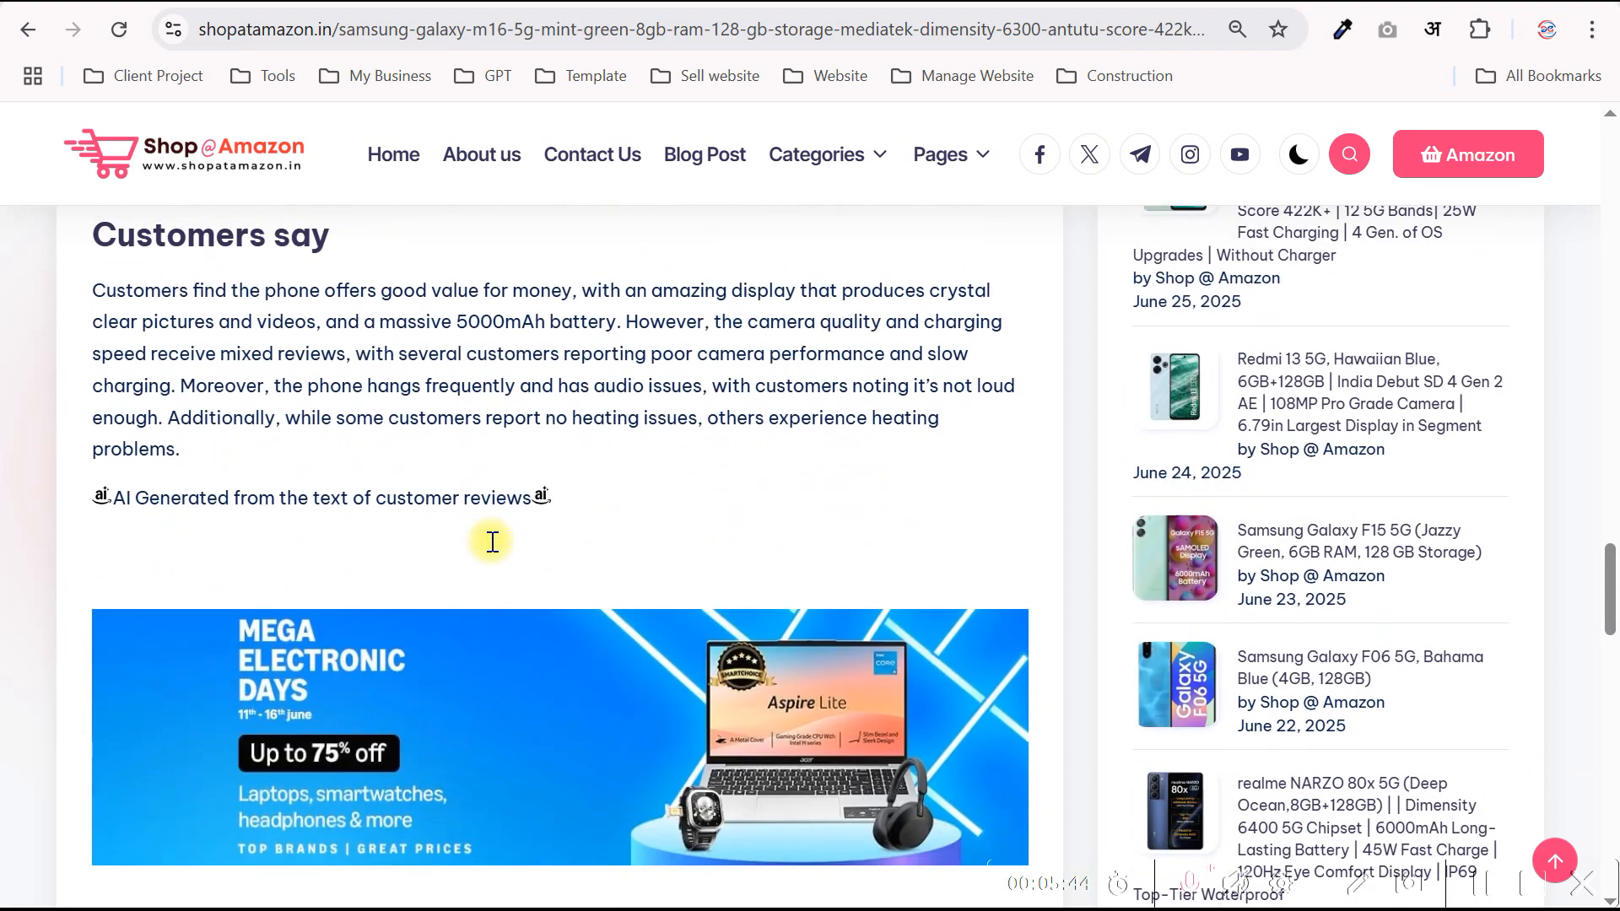
scroll(490, 540, down, 4)
scroll(492, 550, down, 1)
- Recheck the Monster Camera specification, and review the post's title, price and product image again
scroll(492, 550, up, 5)
scroll(494, 547, up, 3)
scroll(489, 538, up, 2)
drag(481, 422, 639, 440)
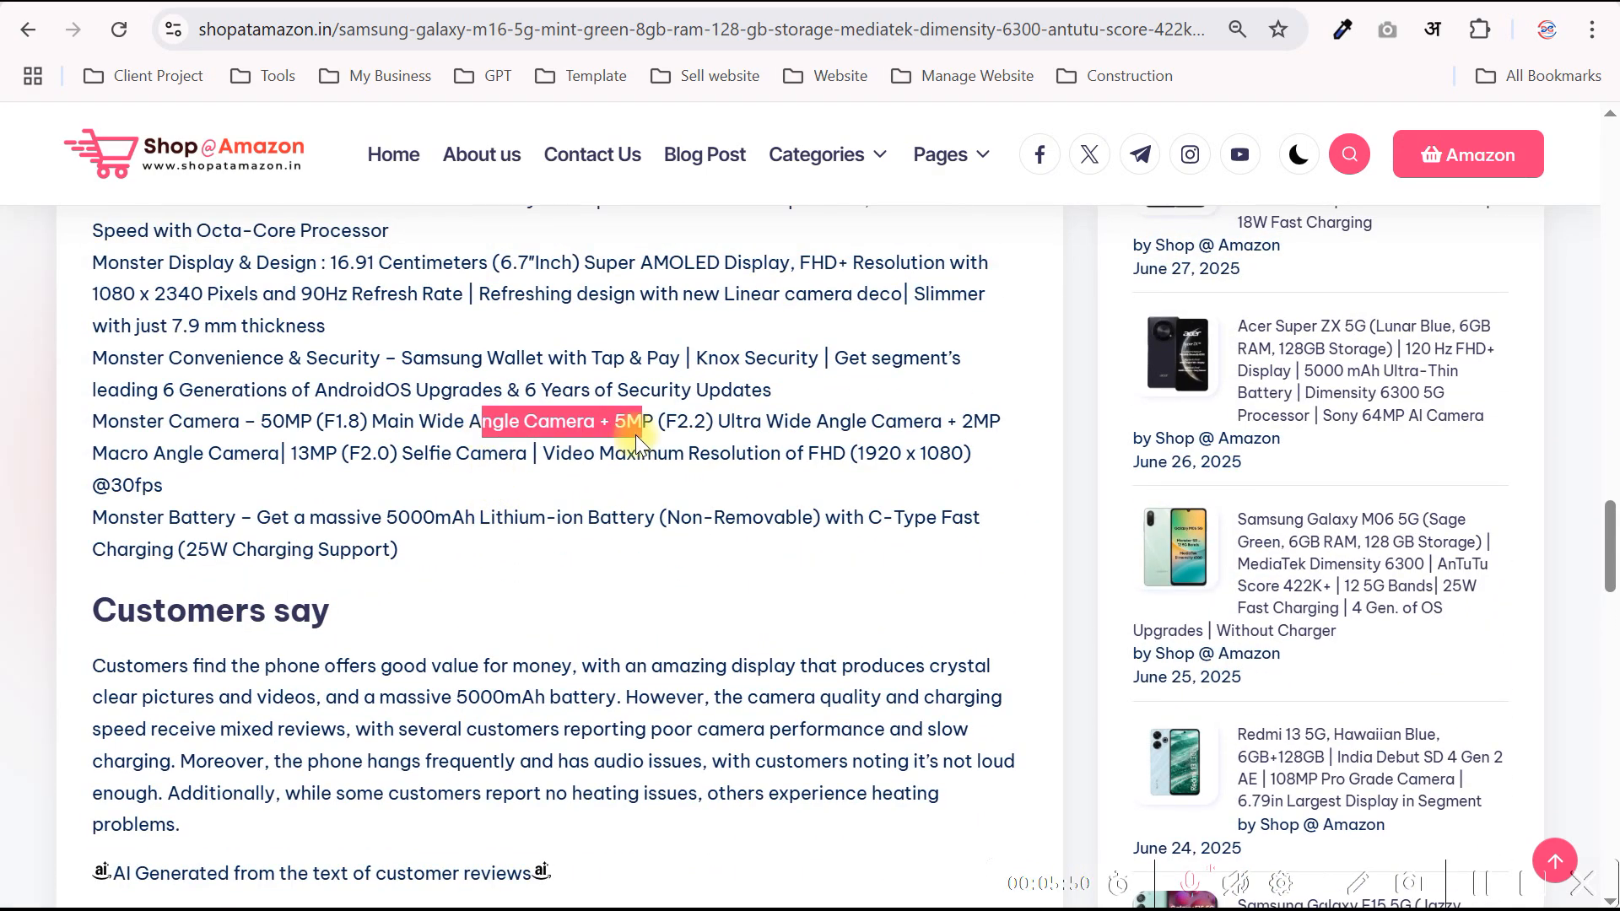
click(639, 441)
scroll(637, 434, up, 4)
scroll(640, 444, up, 9)
scroll(646, 456, up, 10)
scroll(644, 456, up, 1)
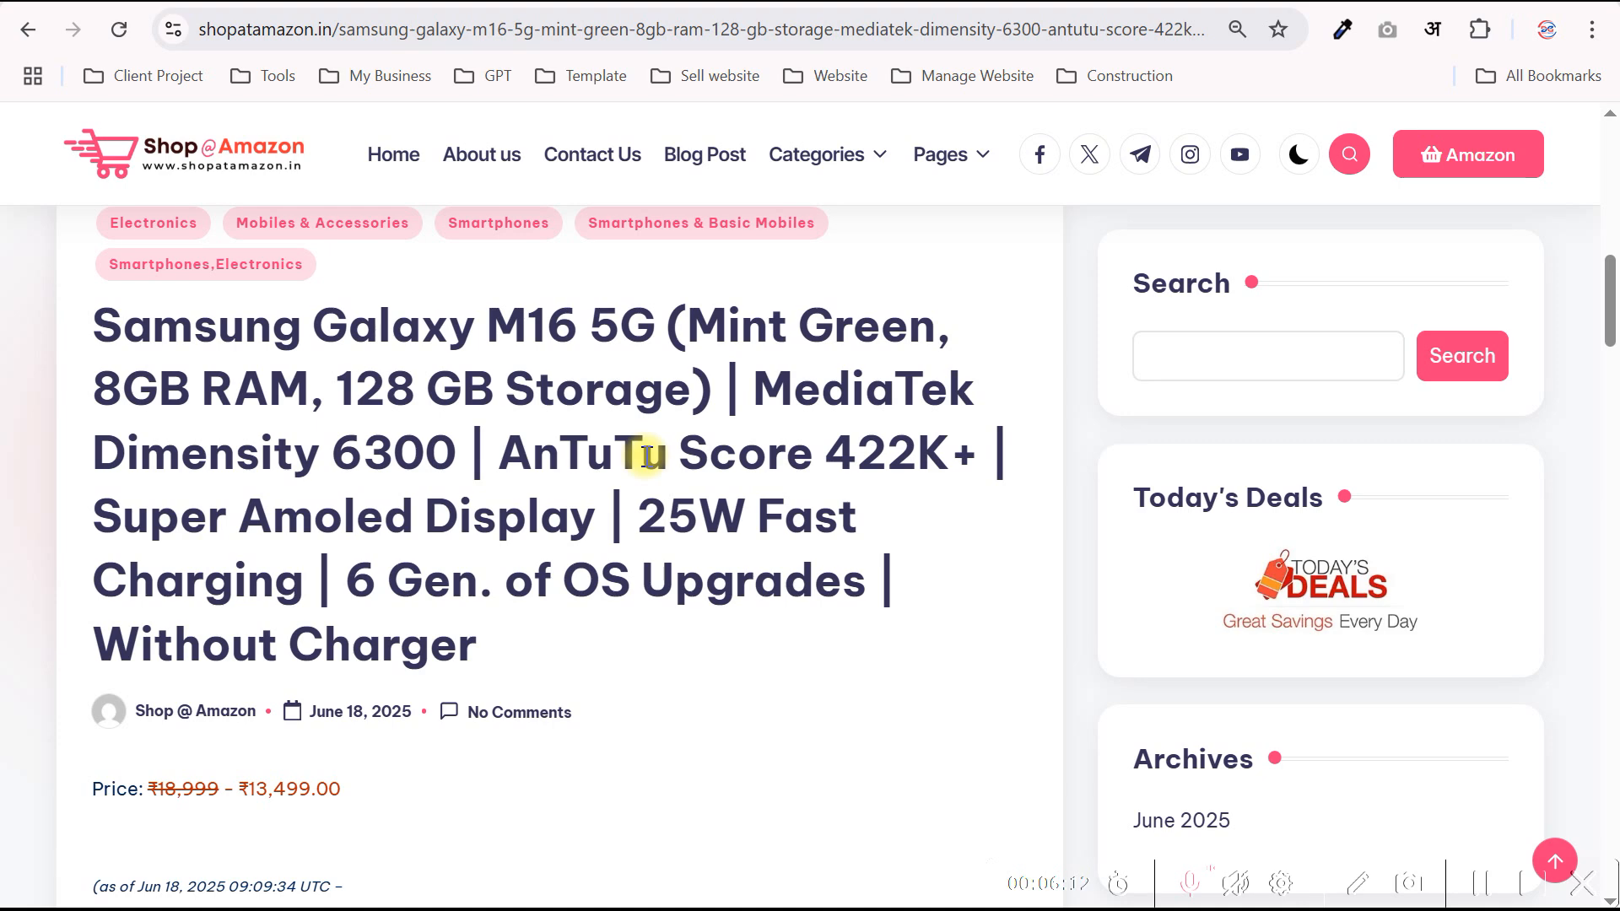
scroll(594, 457, up, 8)
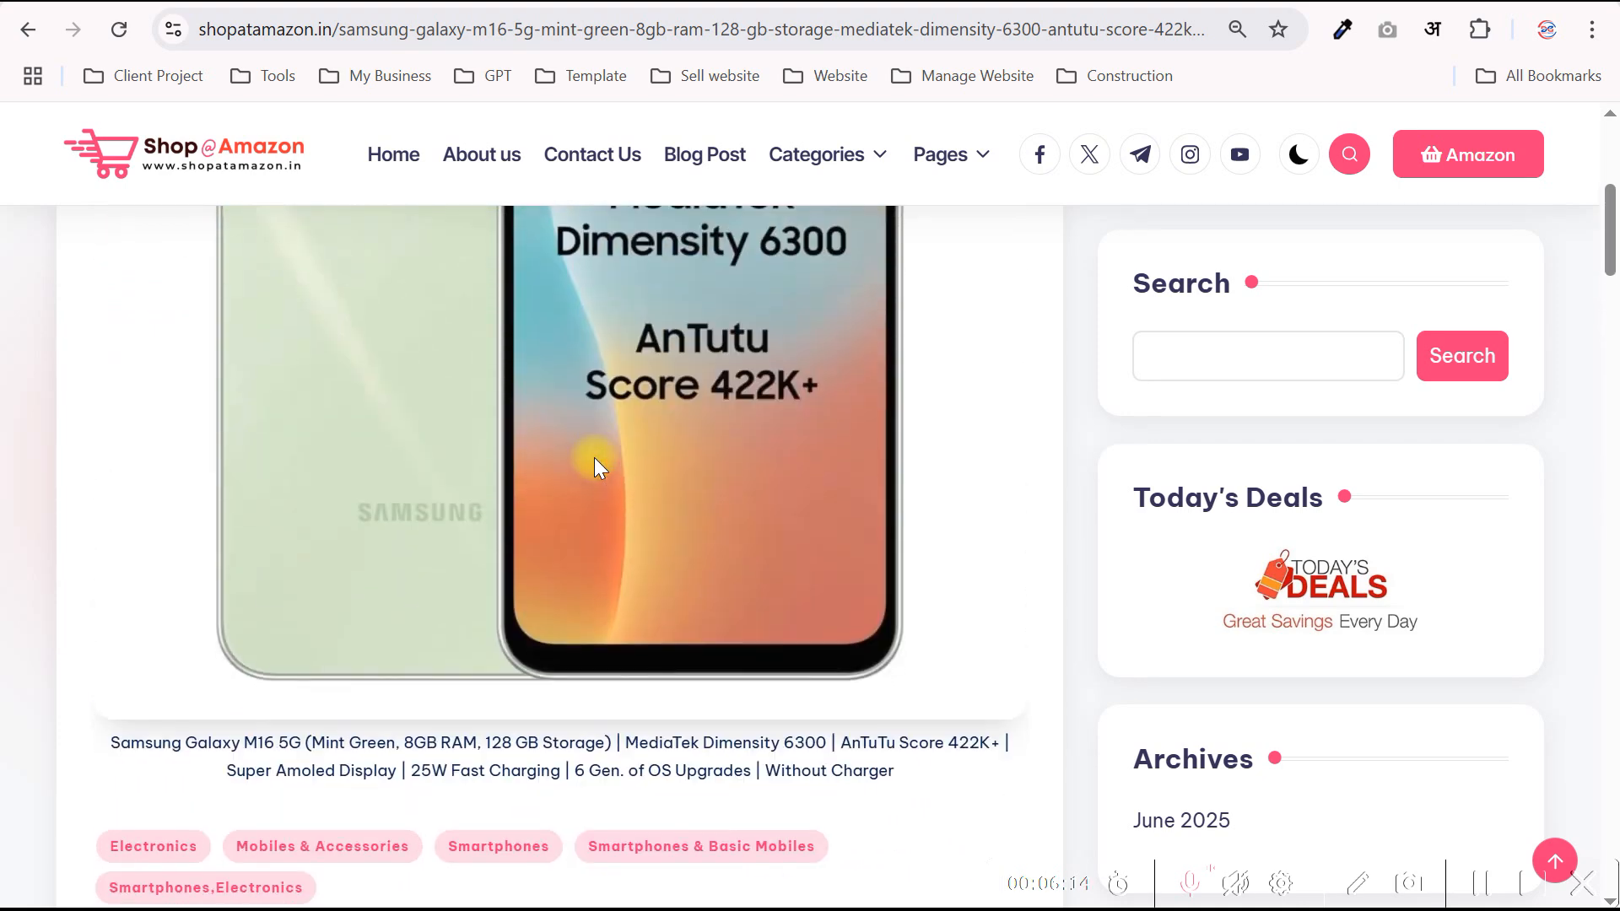
scroll(594, 458, up, 6)
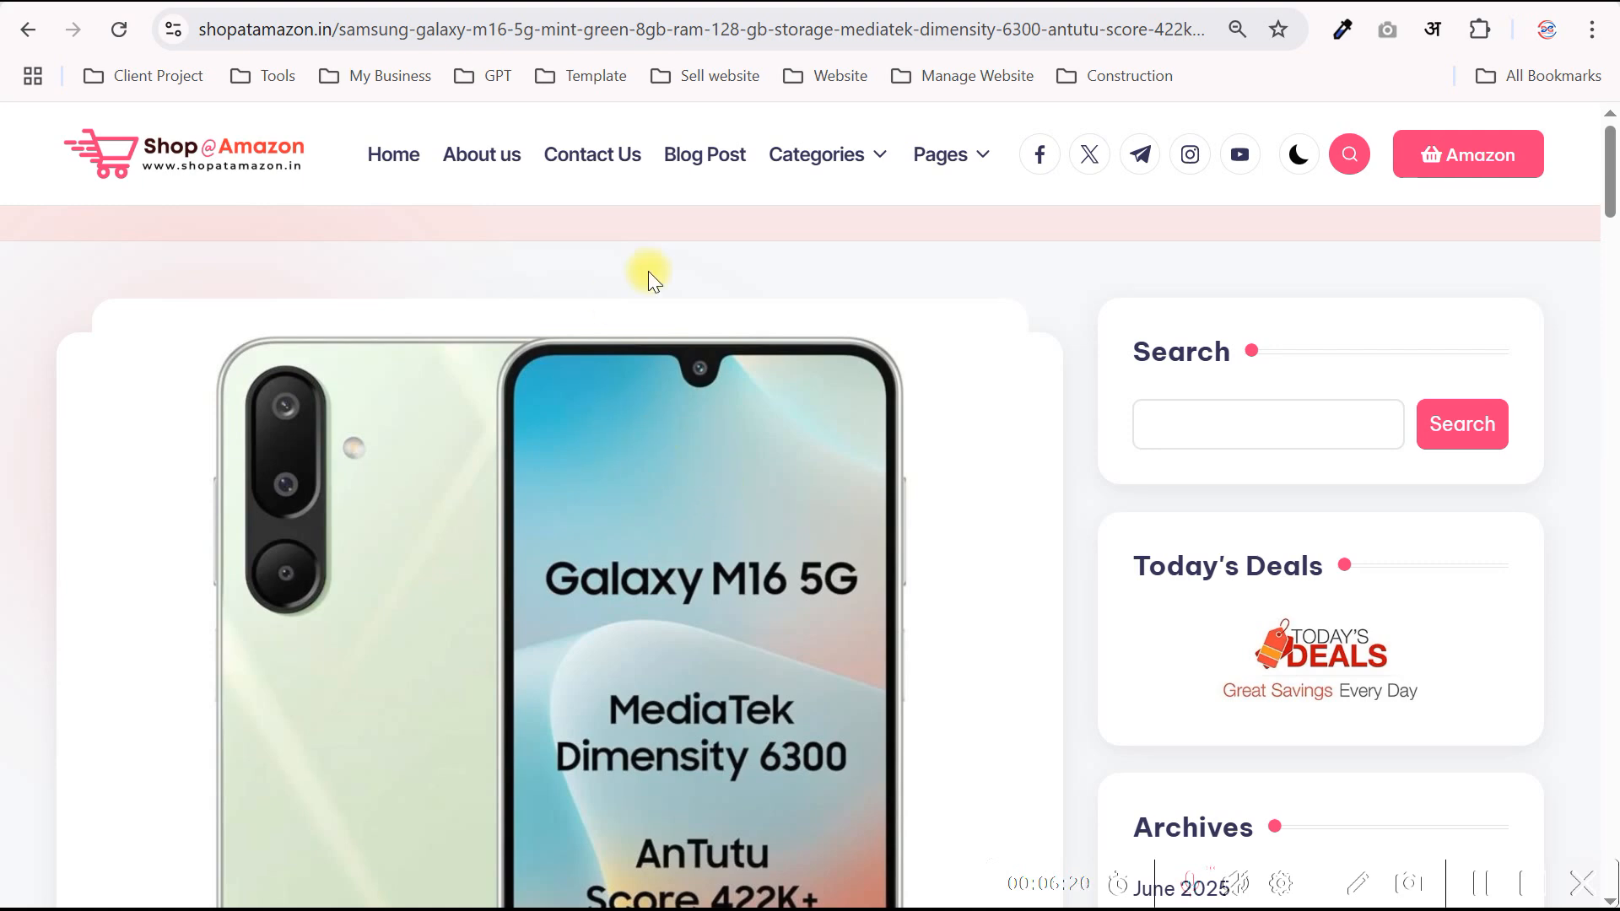
- Return to the Shop @ Amazon homepage and look over the Acer Super ZX 5G and Samsung Galaxy M06 5G posts
click(407, 156)
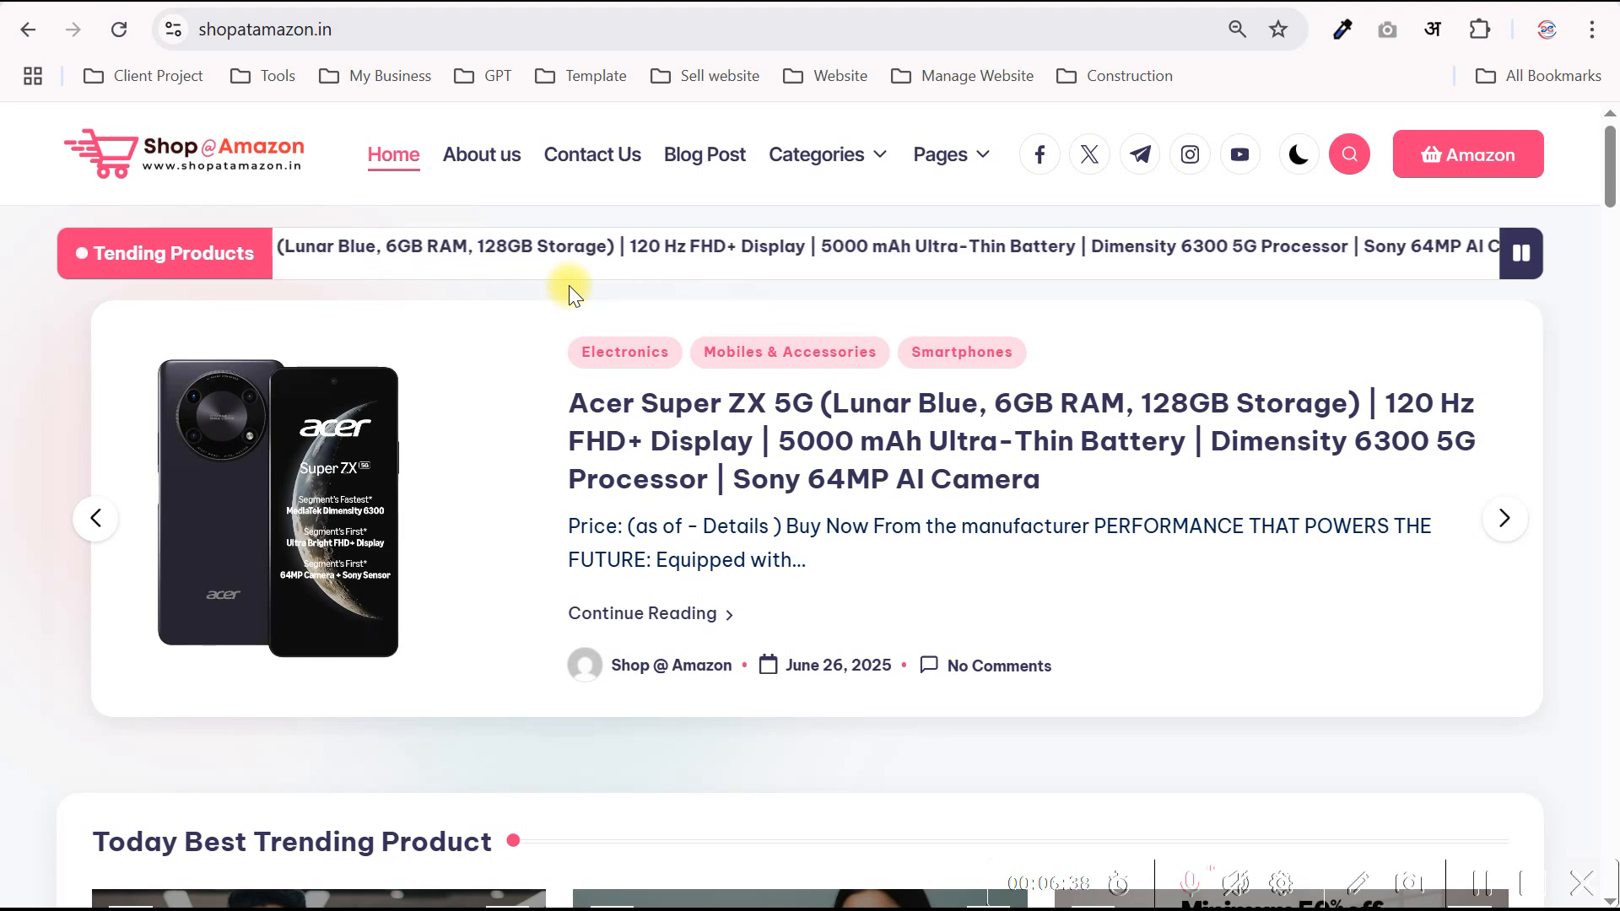
scroll(721, 366, down, 10)
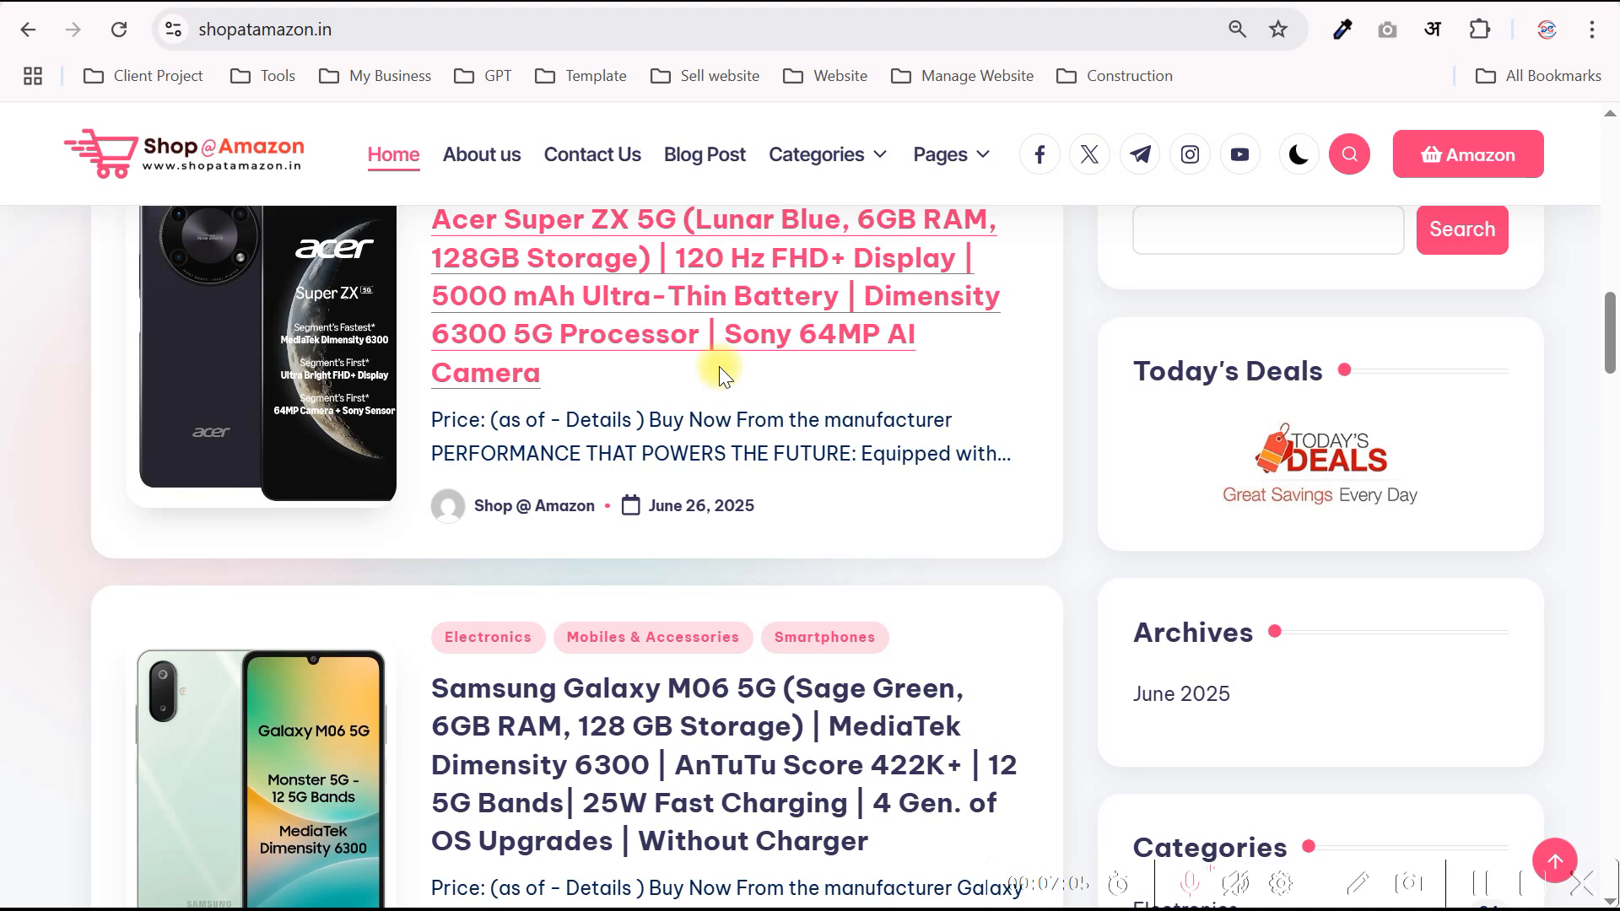
scroll(699, 413, down, 3)
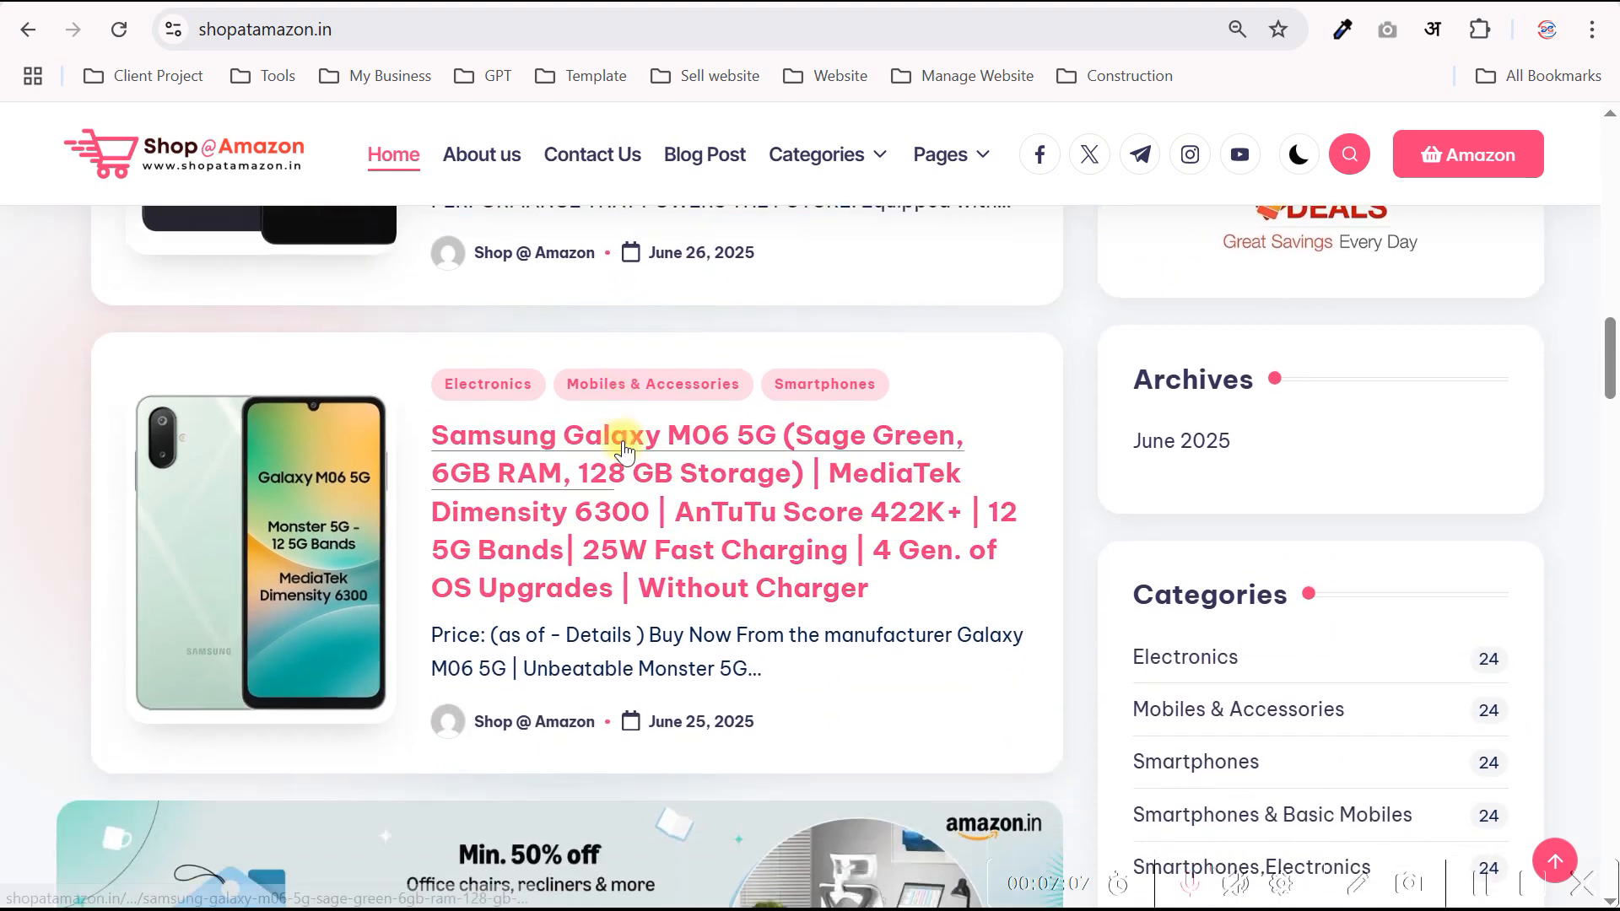
scroll(623, 442, down, 1)
- Switch to the Dgtech Agency website's Buy Hosting page and select Hostinger's Premium Plan (₹149.00/mo, 3 months free)
click(742, 2)
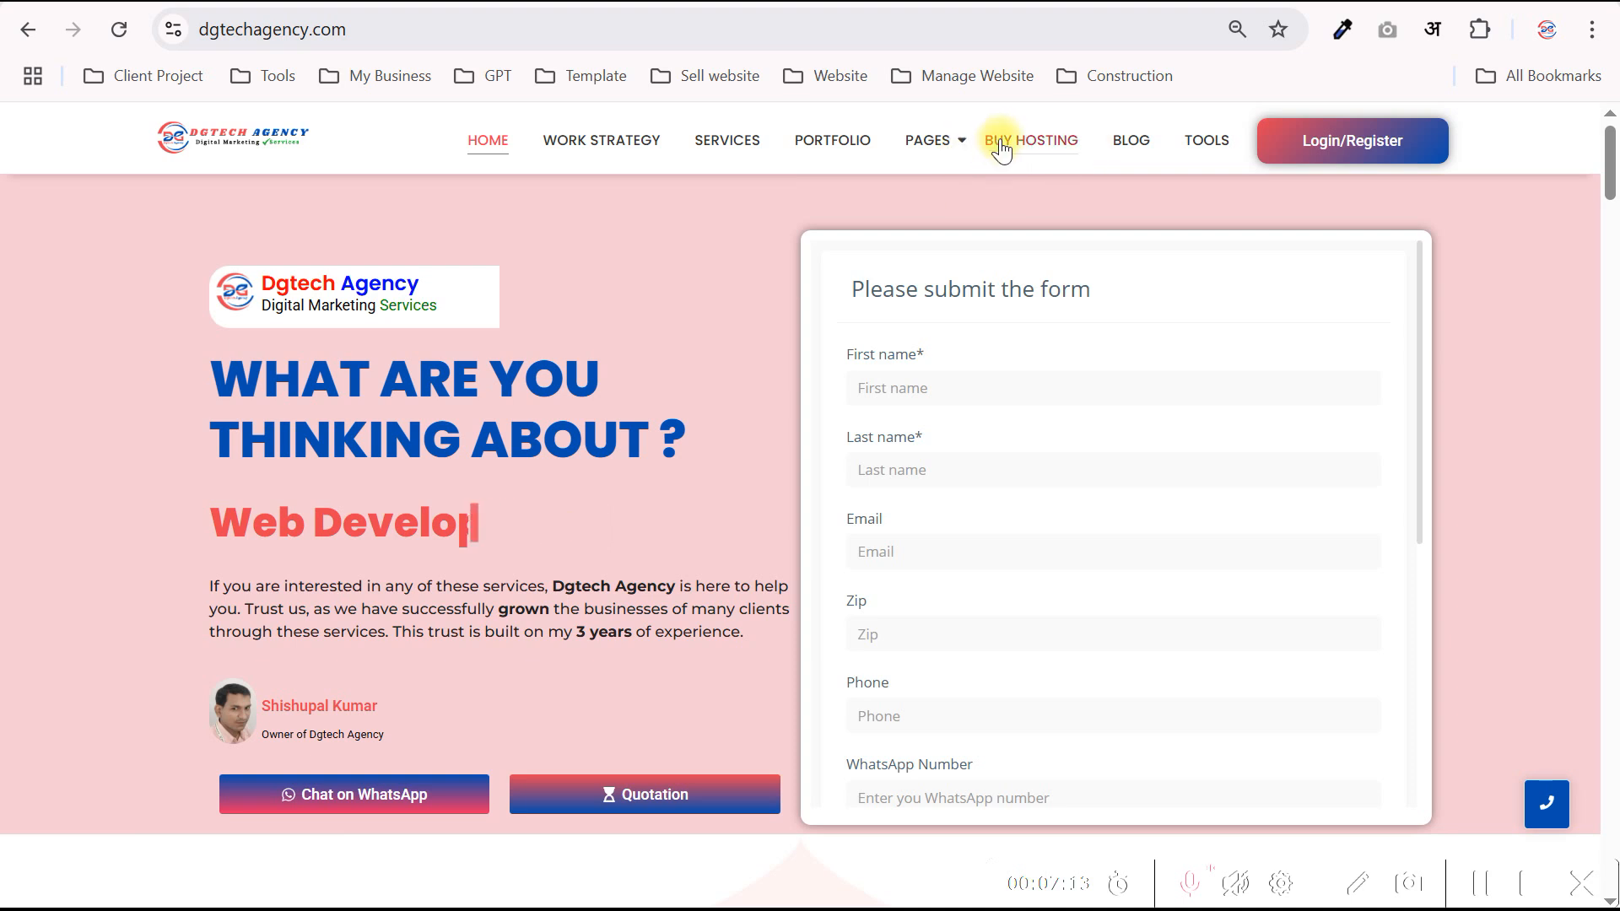
click(1033, 145)
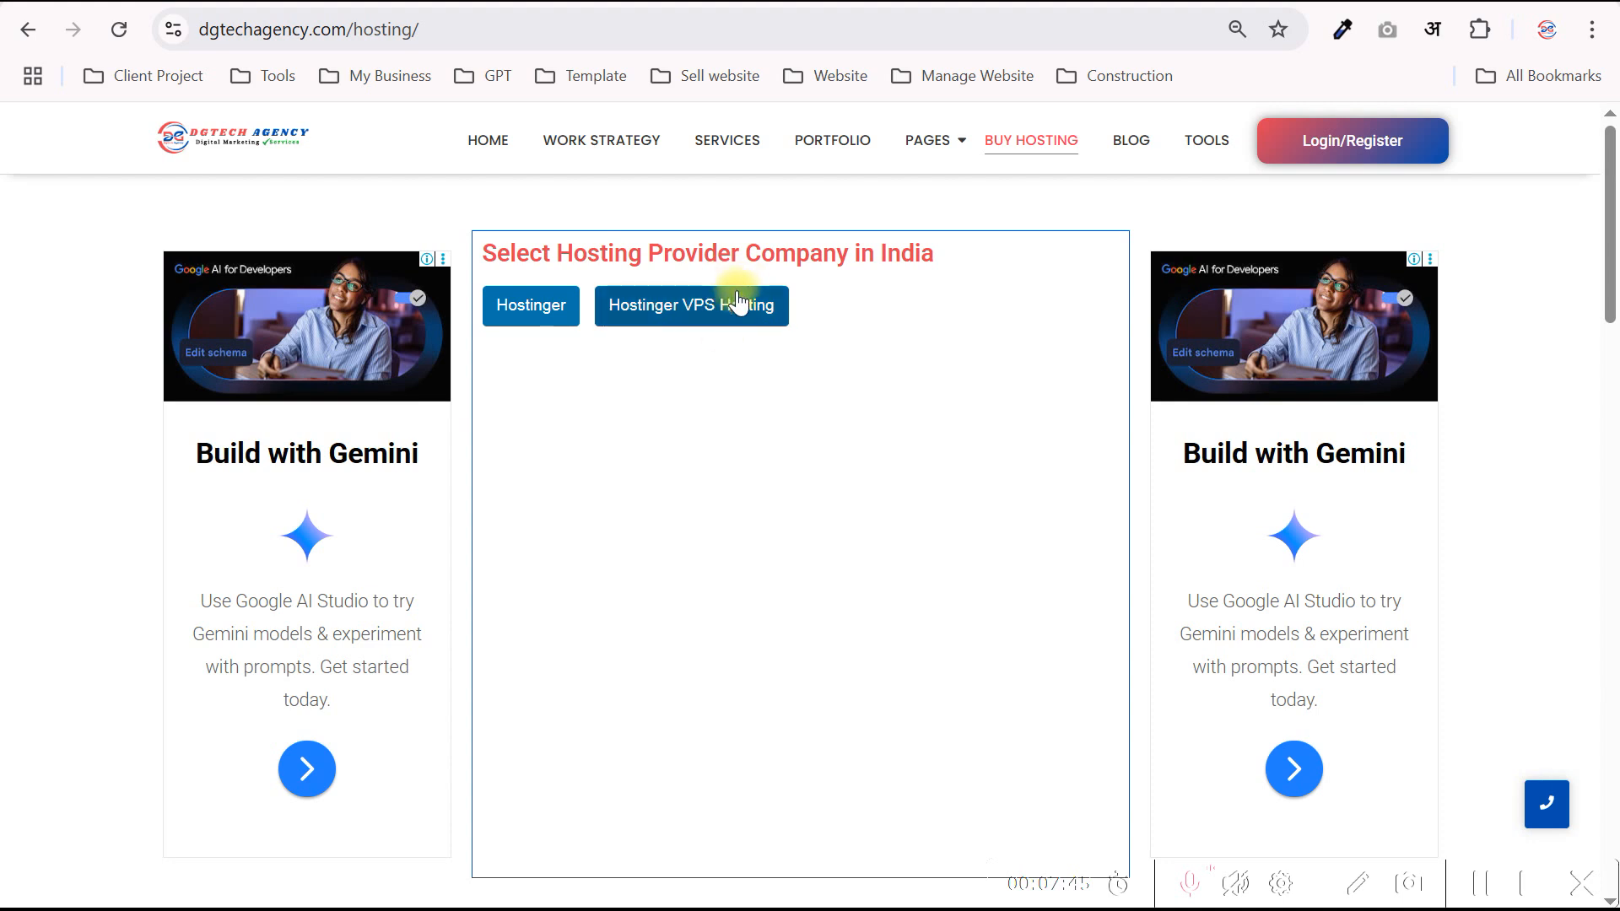
click(528, 309)
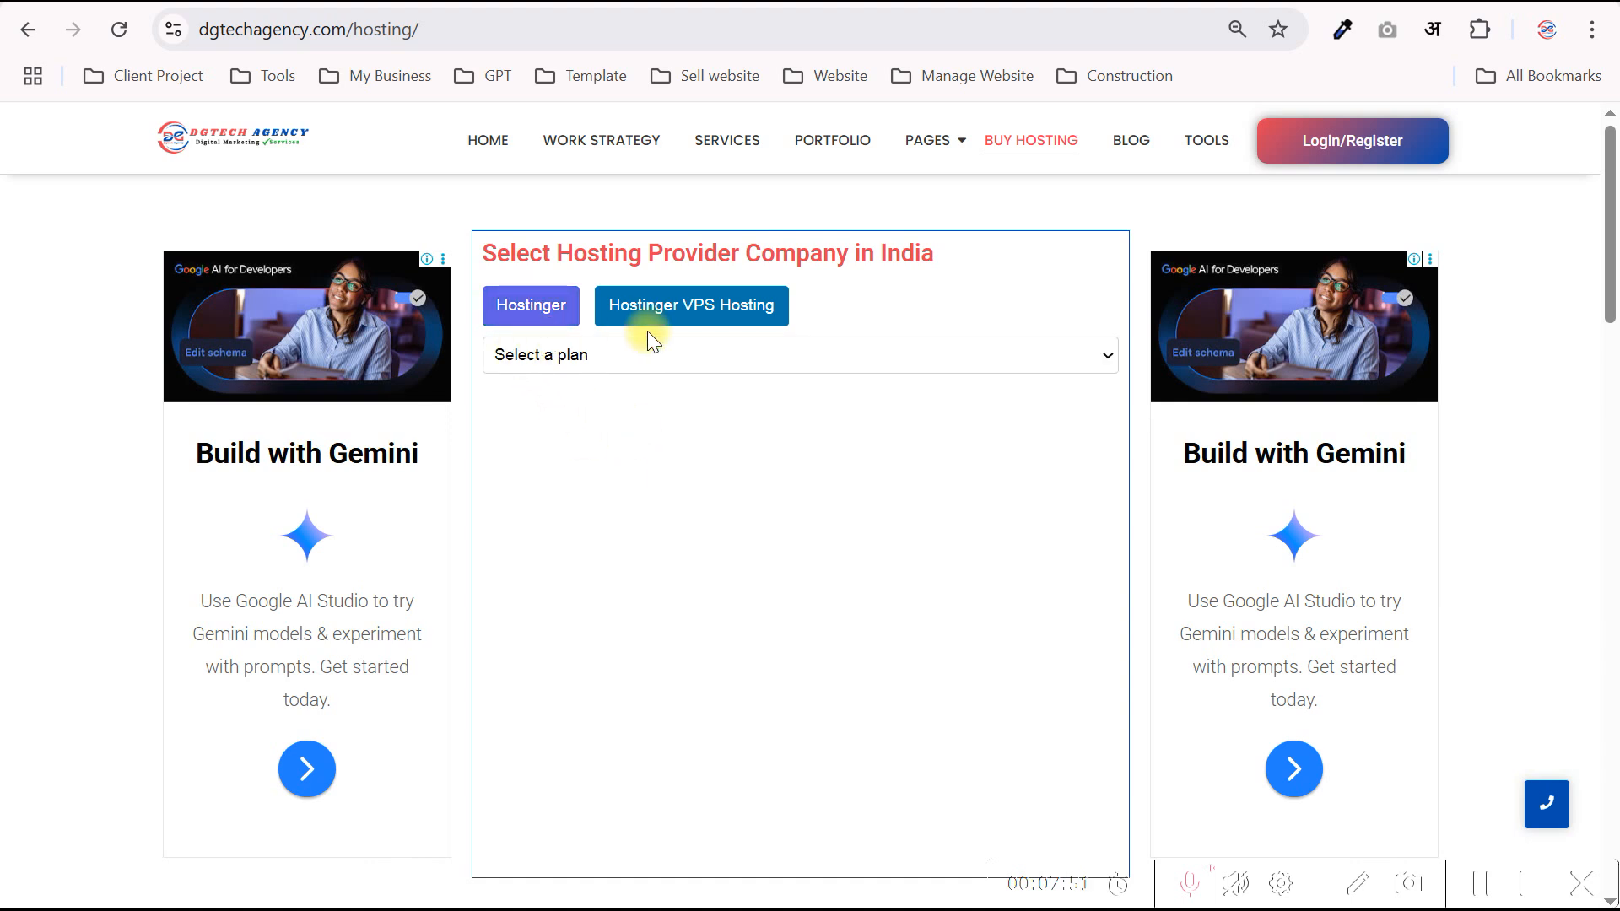
click(565, 358)
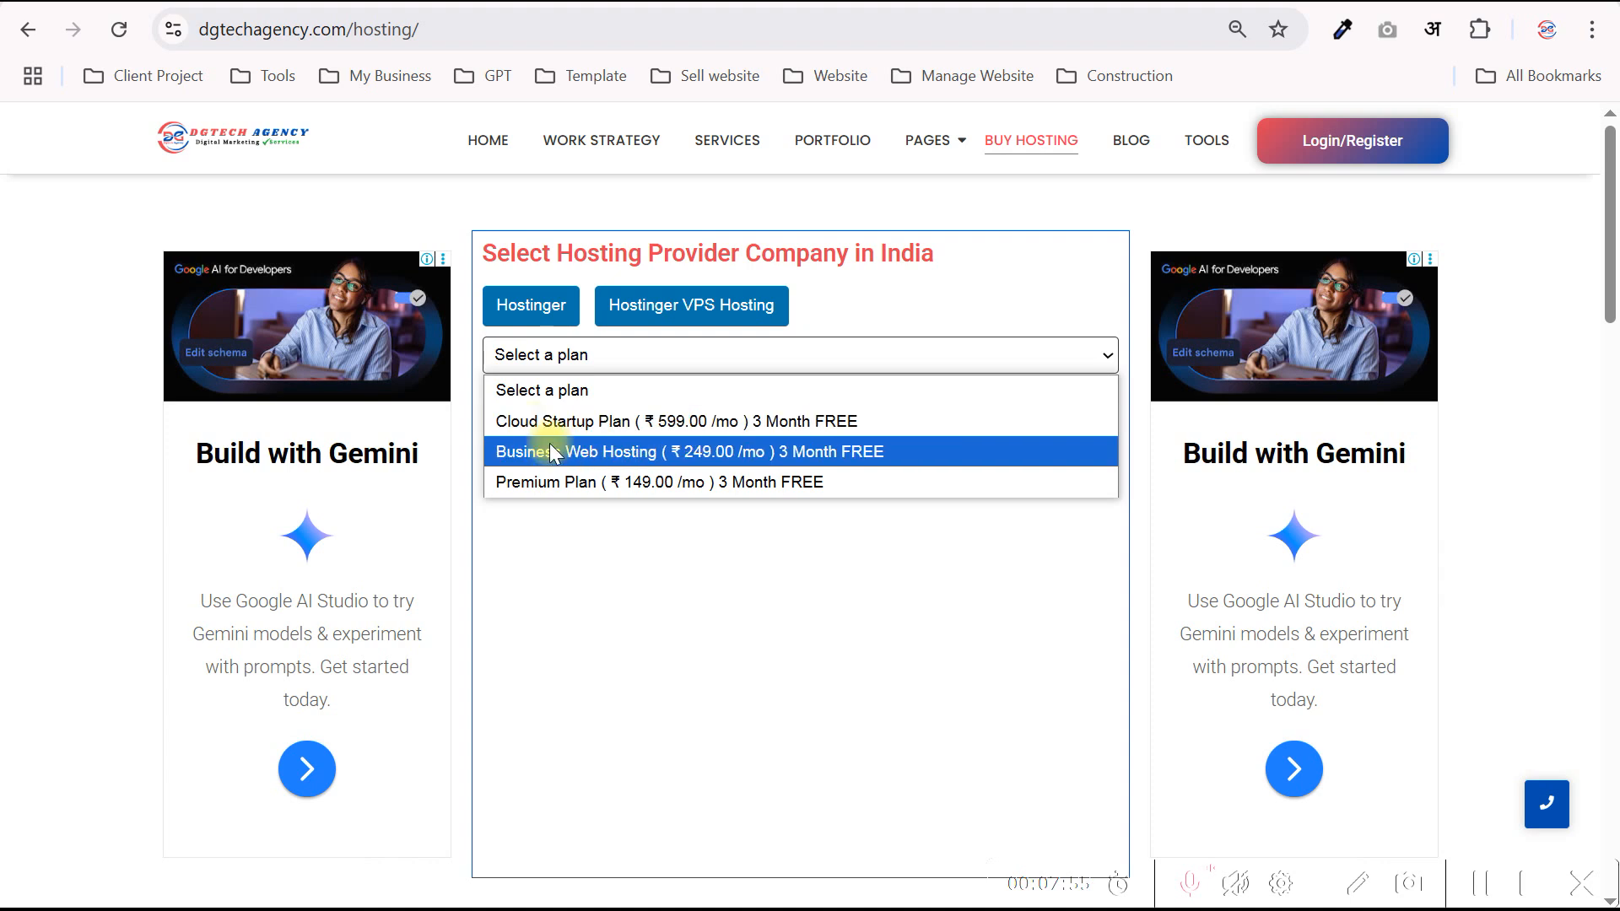
click(790, 483)
- Review the Premium Plan's feature list and follow the Buy Hosting link to Hostinger
scroll(788, 481, down, 2)
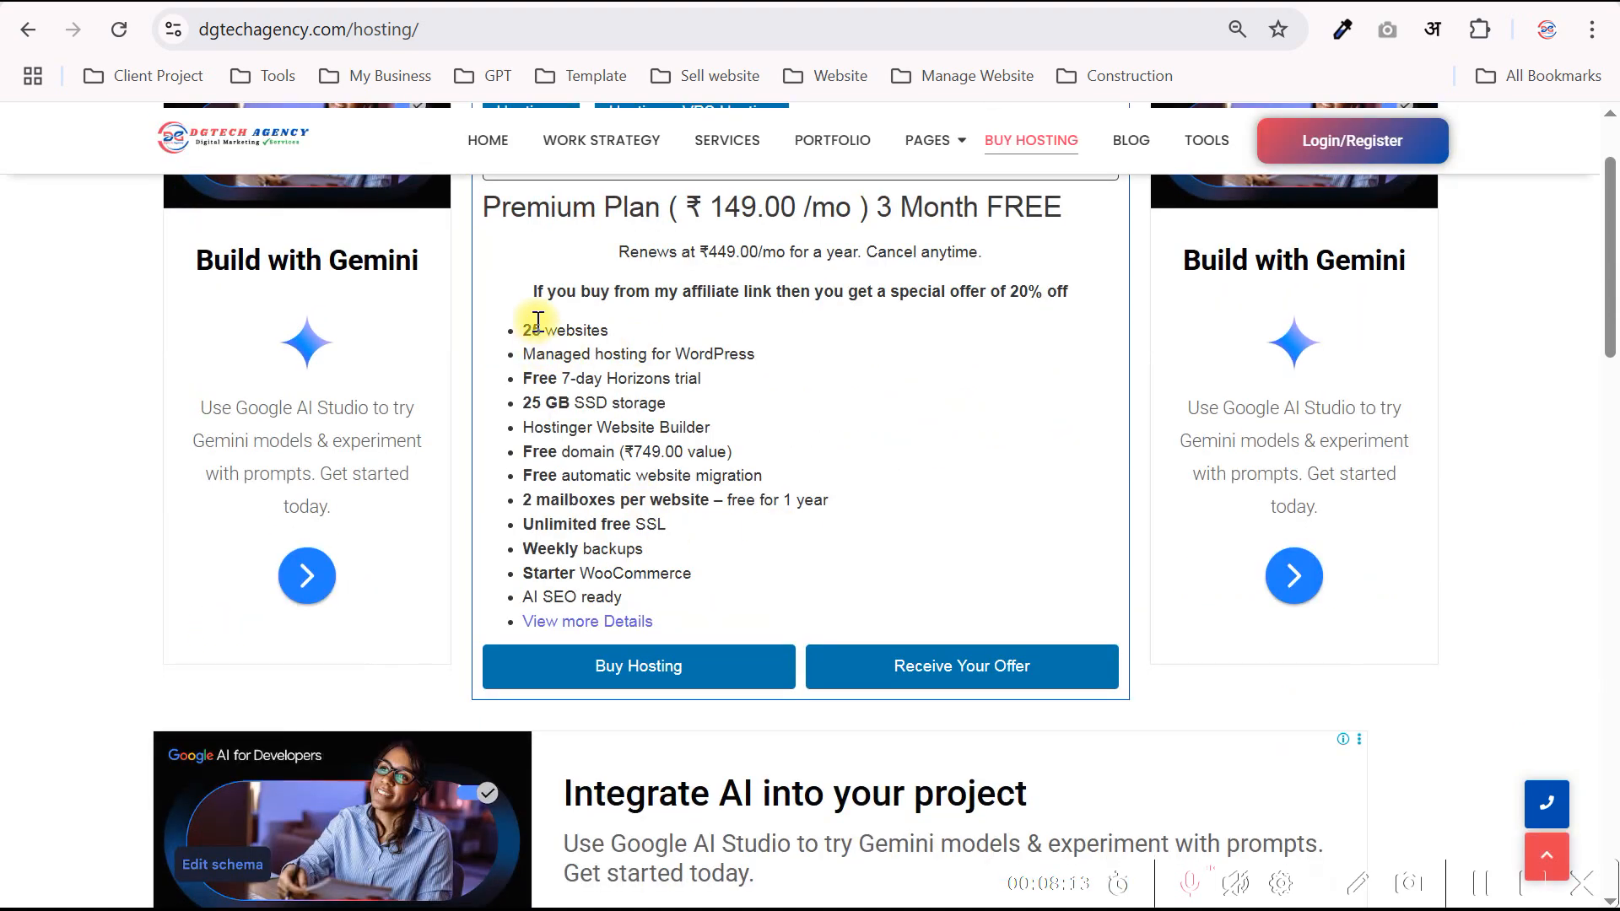
drag(537, 323, 611, 498)
click(611, 498)
scroll(597, 578, down, 2)
scroll(555, 396, up, 2)
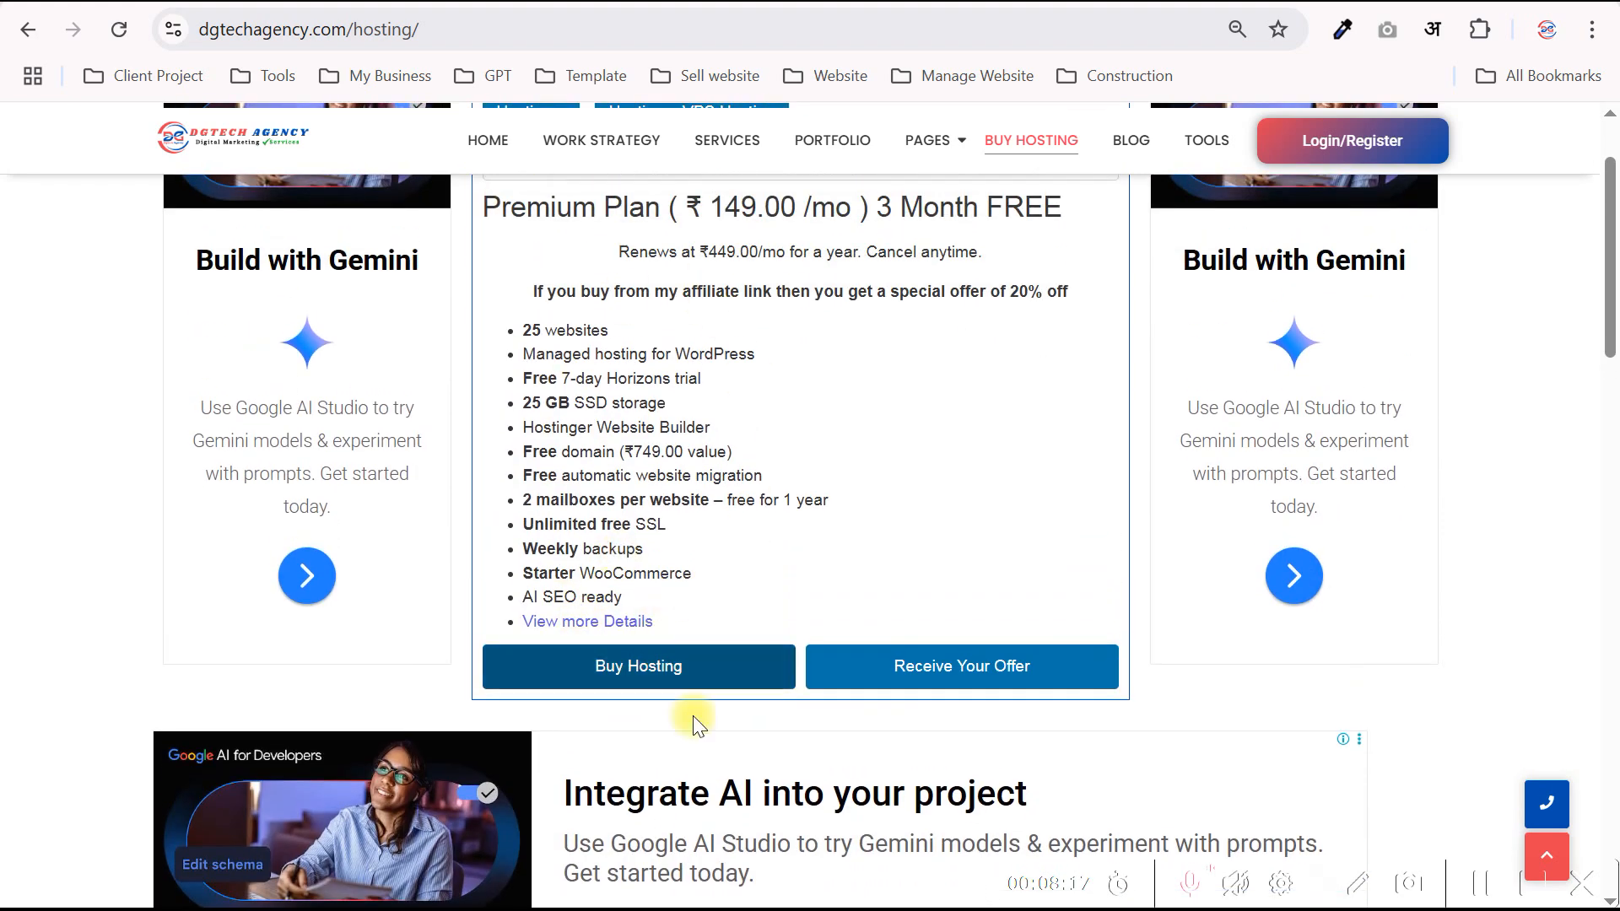
click(667, 681)
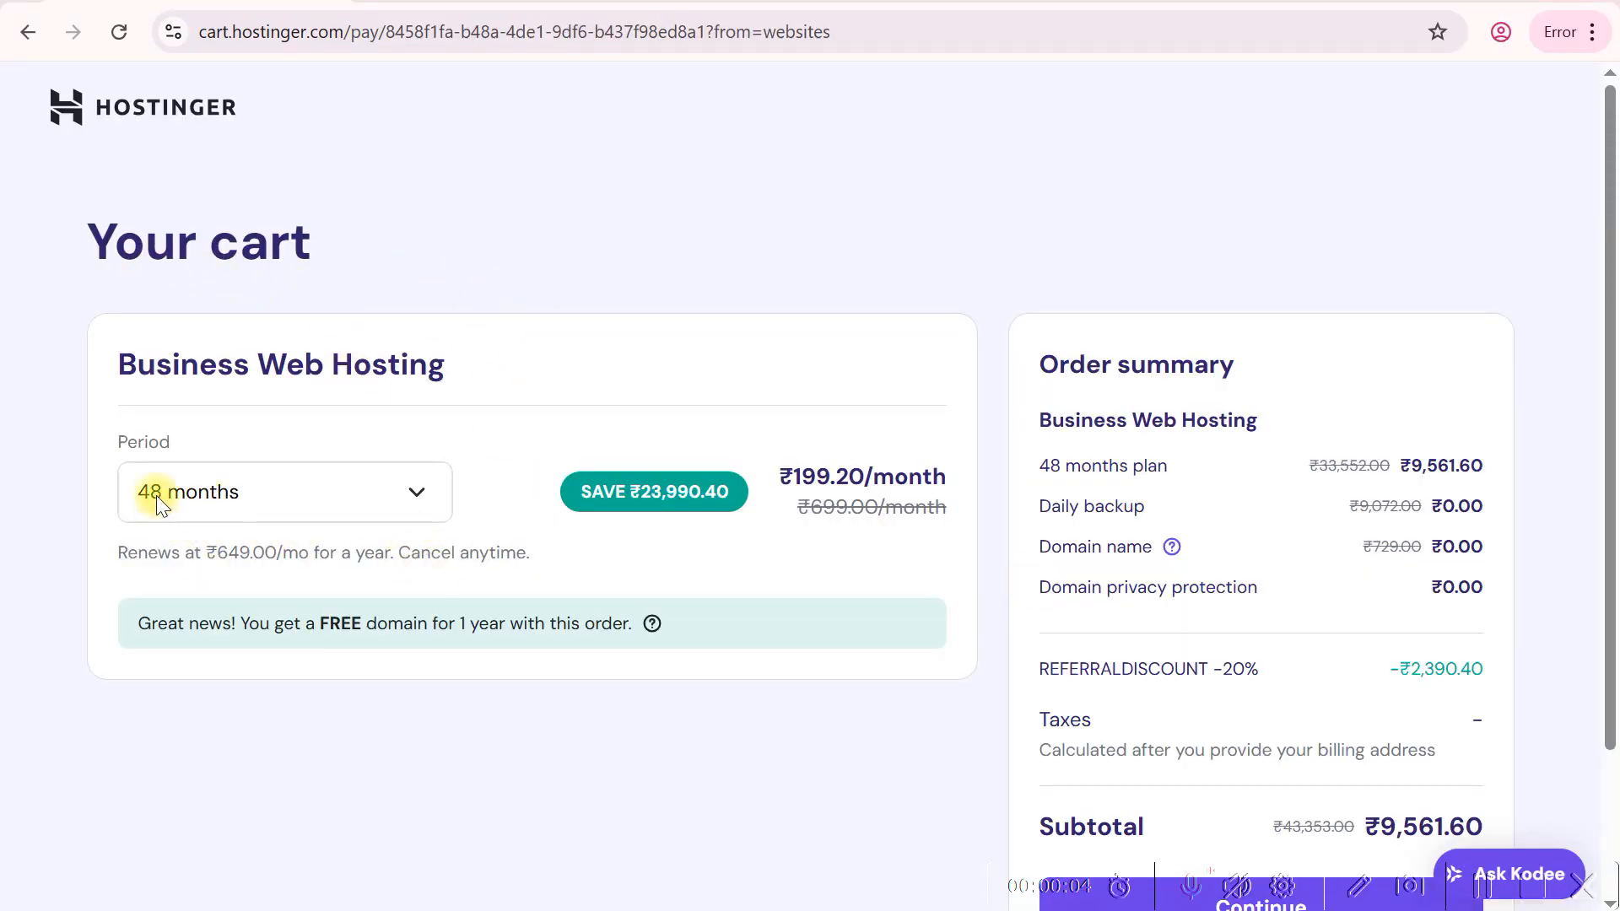
- Keep the Business Web Hosting period at 48 months and review the free one-year domain offer in the cart
click(255, 503)
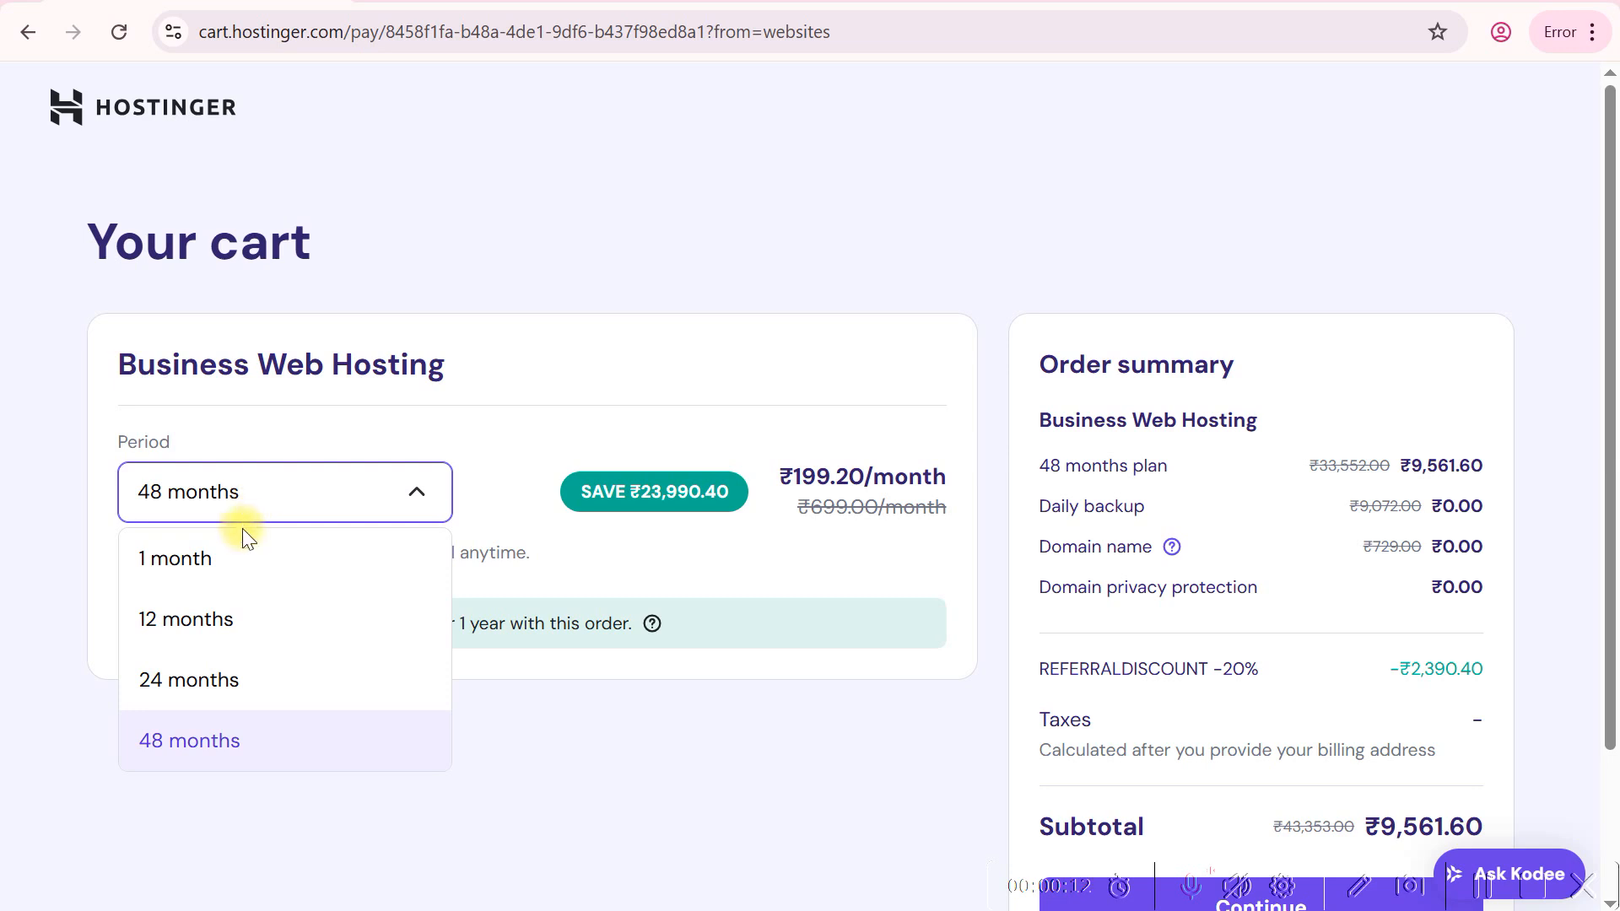
click(230, 782)
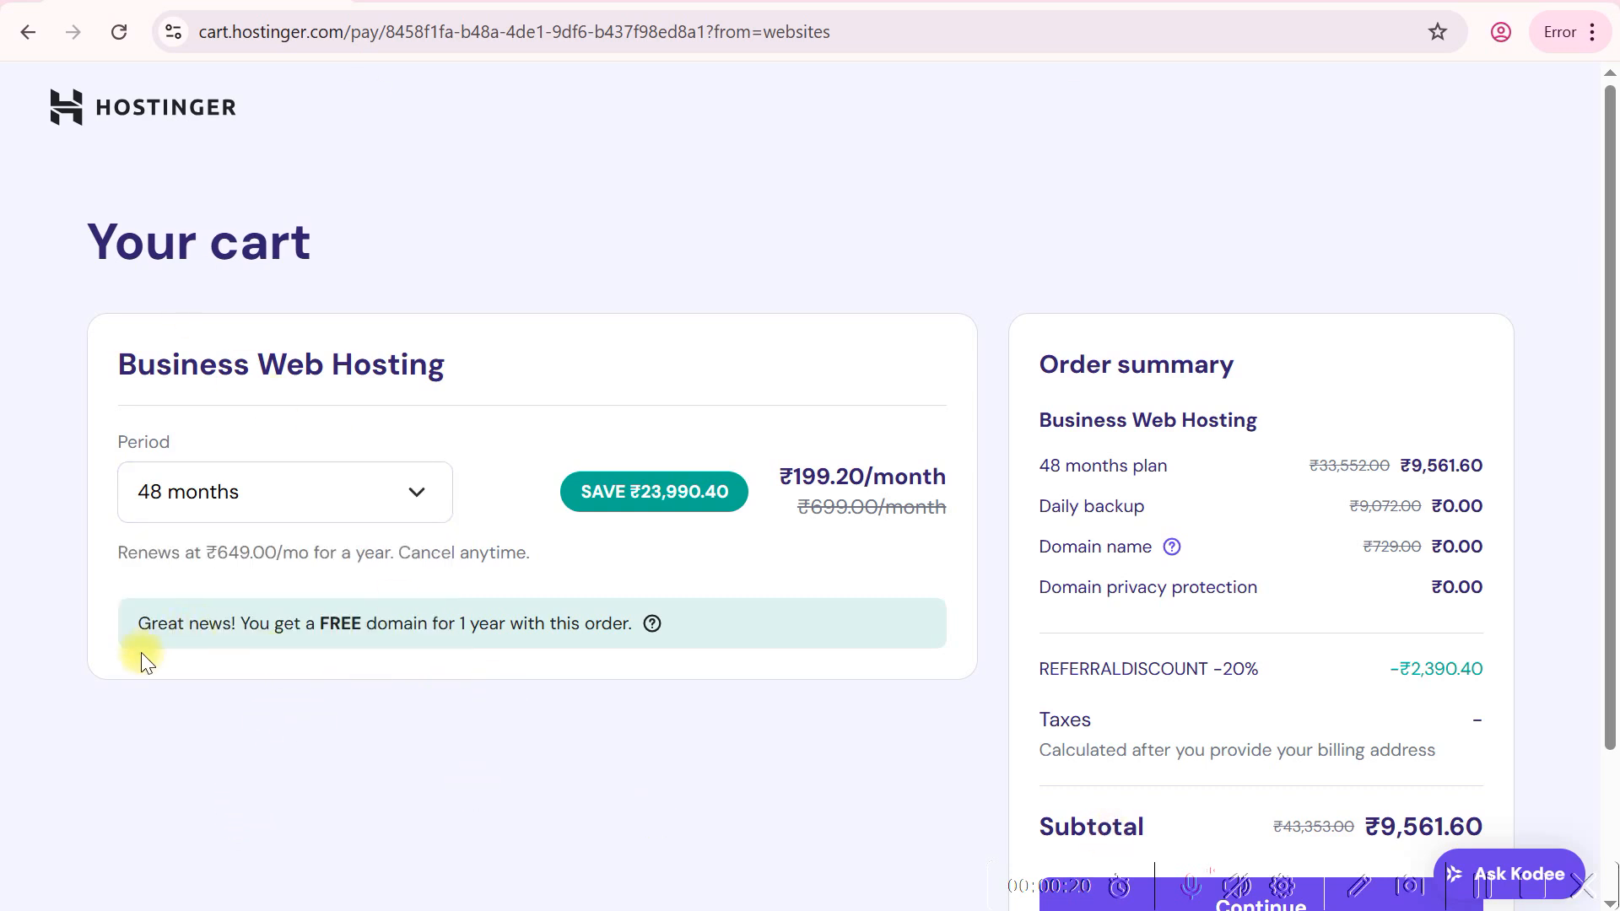
drag(138, 626, 519, 645)
click(502, 641)
drag(460, 625, 587, 634)
click(508, 764)
- Examine the order summary's plan price and its daily backup, domain name and domain privacy protection charges
scroll(507, 732, down, 2)
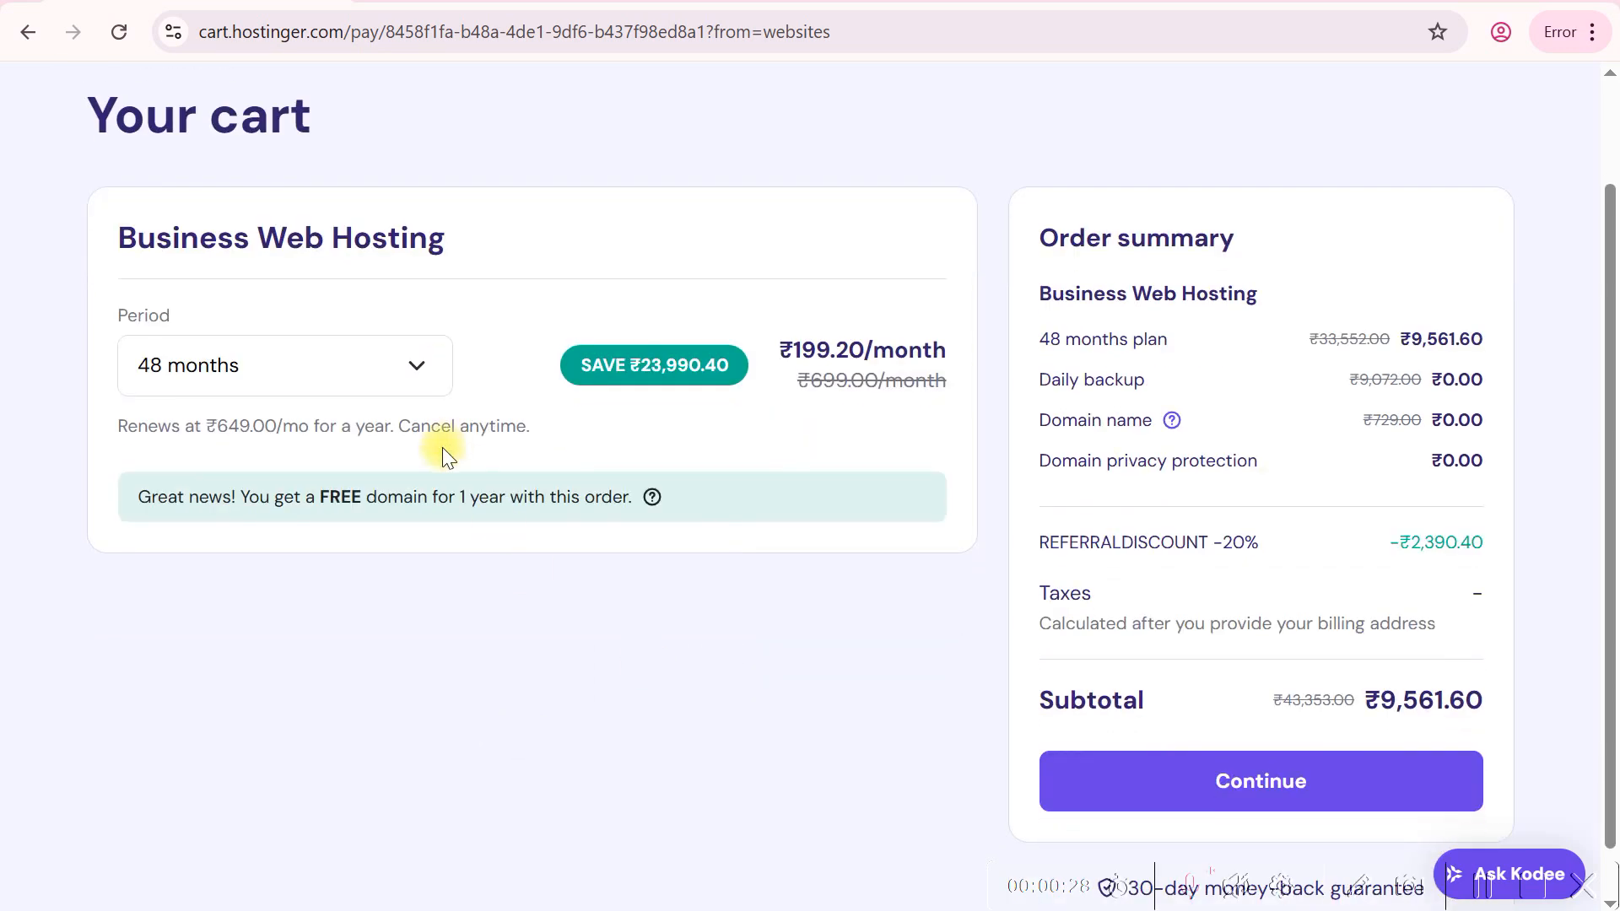
scroll(832, 675, down, 1)
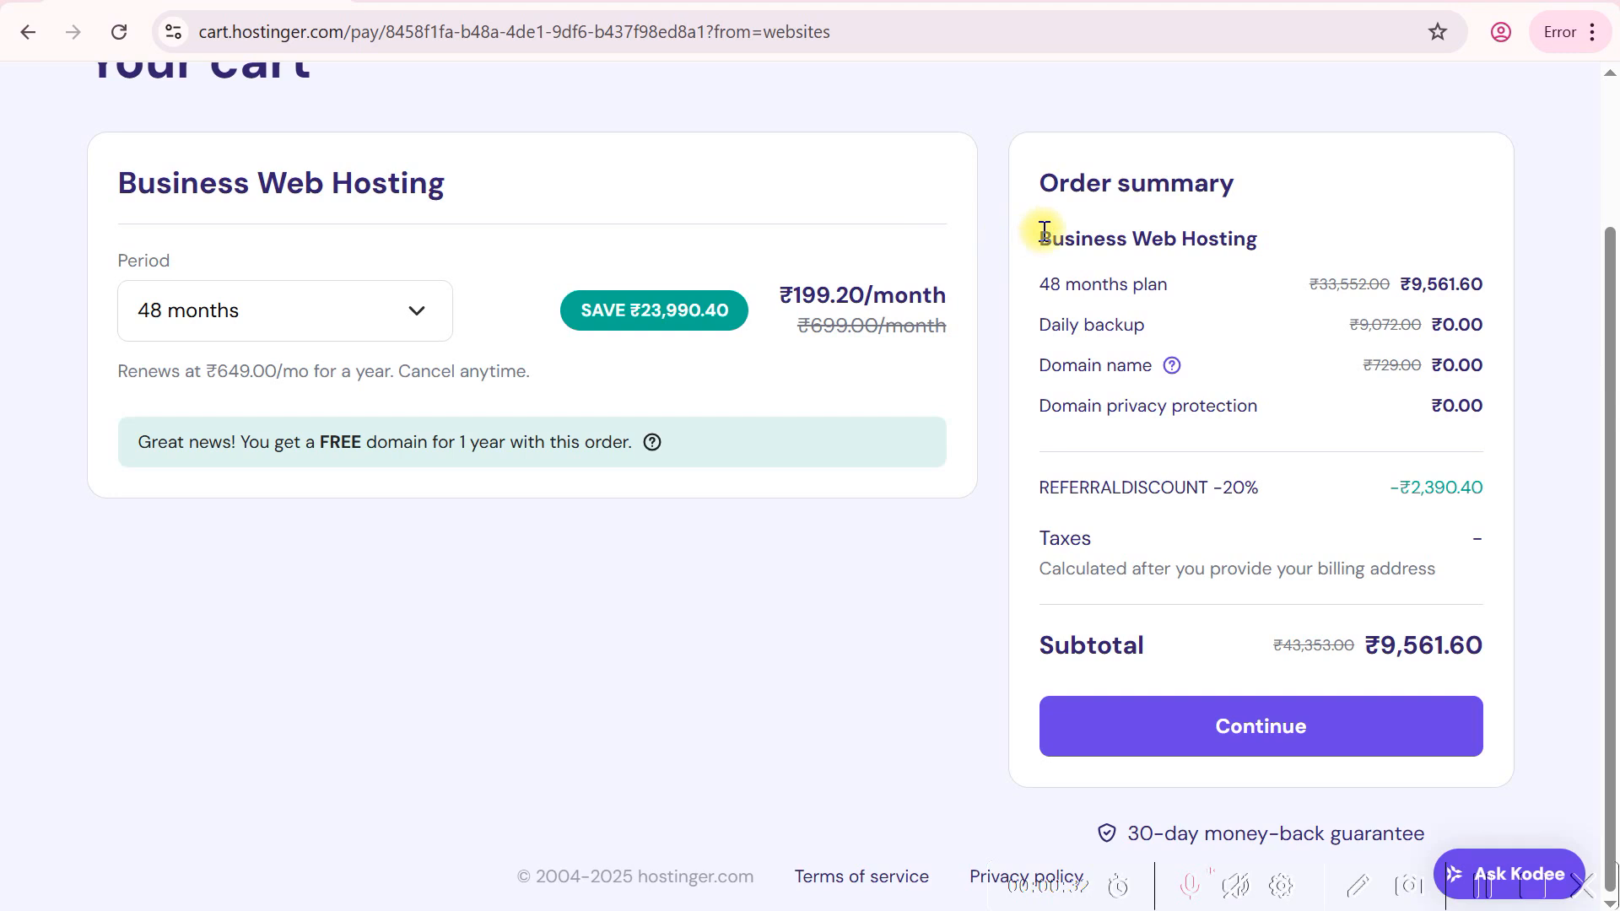
drag(1033, 239, 1284, 236)
click(1095, 251)
drag(1051, 246, 1218, 242)
click(1187, 277)
drag(1032, 284, 1169, 283)
drag(1392, 286, 1513, 281)
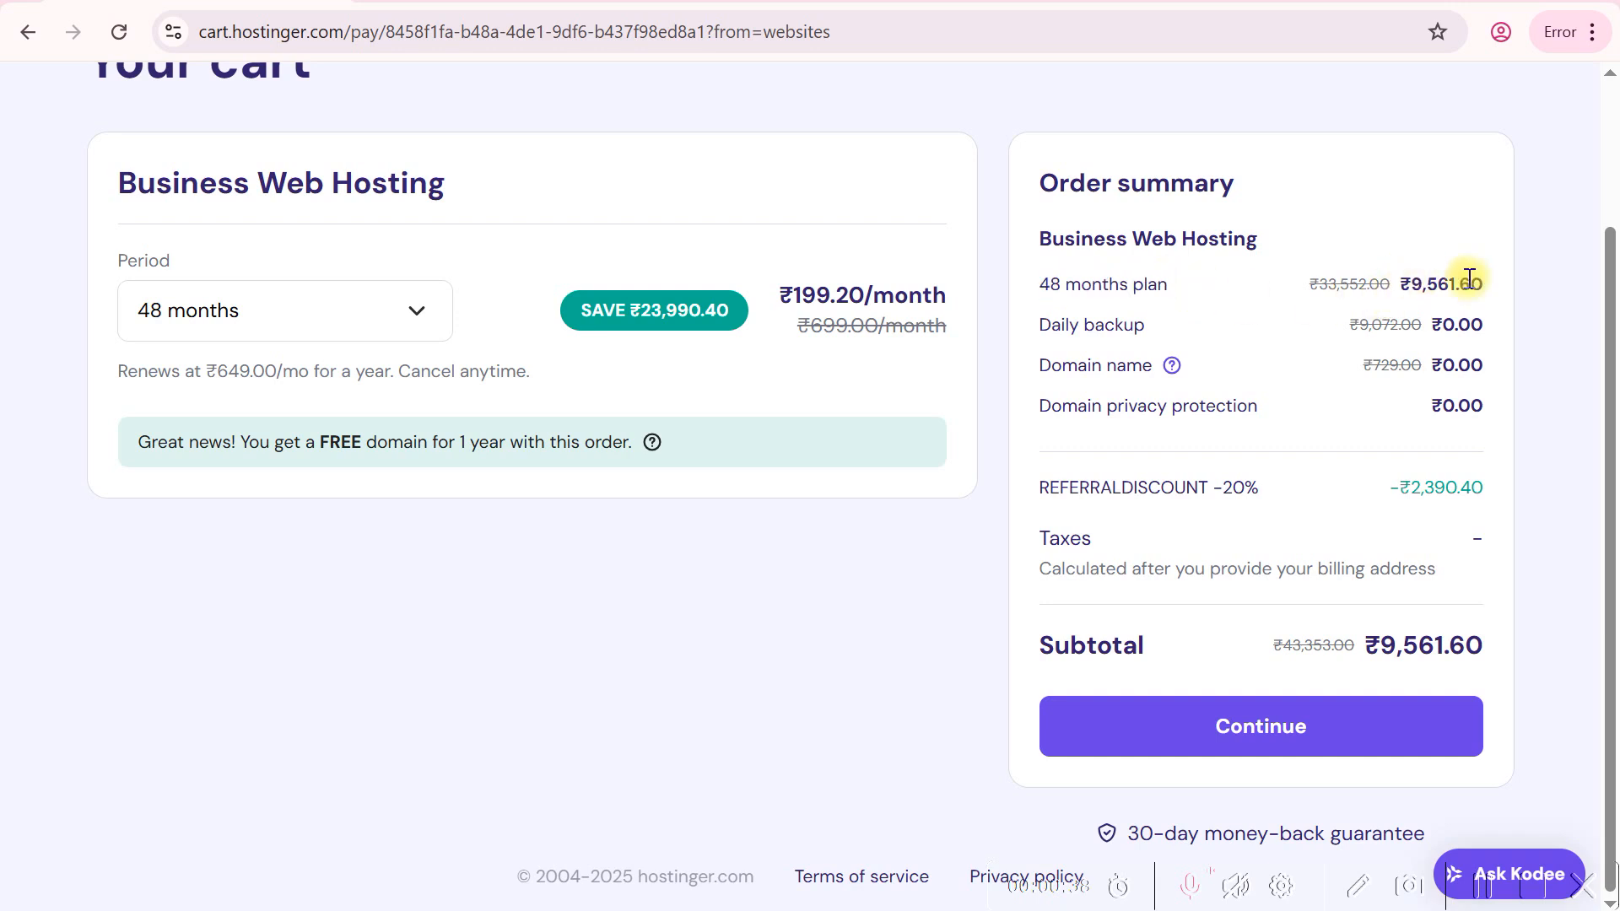
click(1106, 330)
drag(1052, 332, 1461, 326)
click(1445, 327)
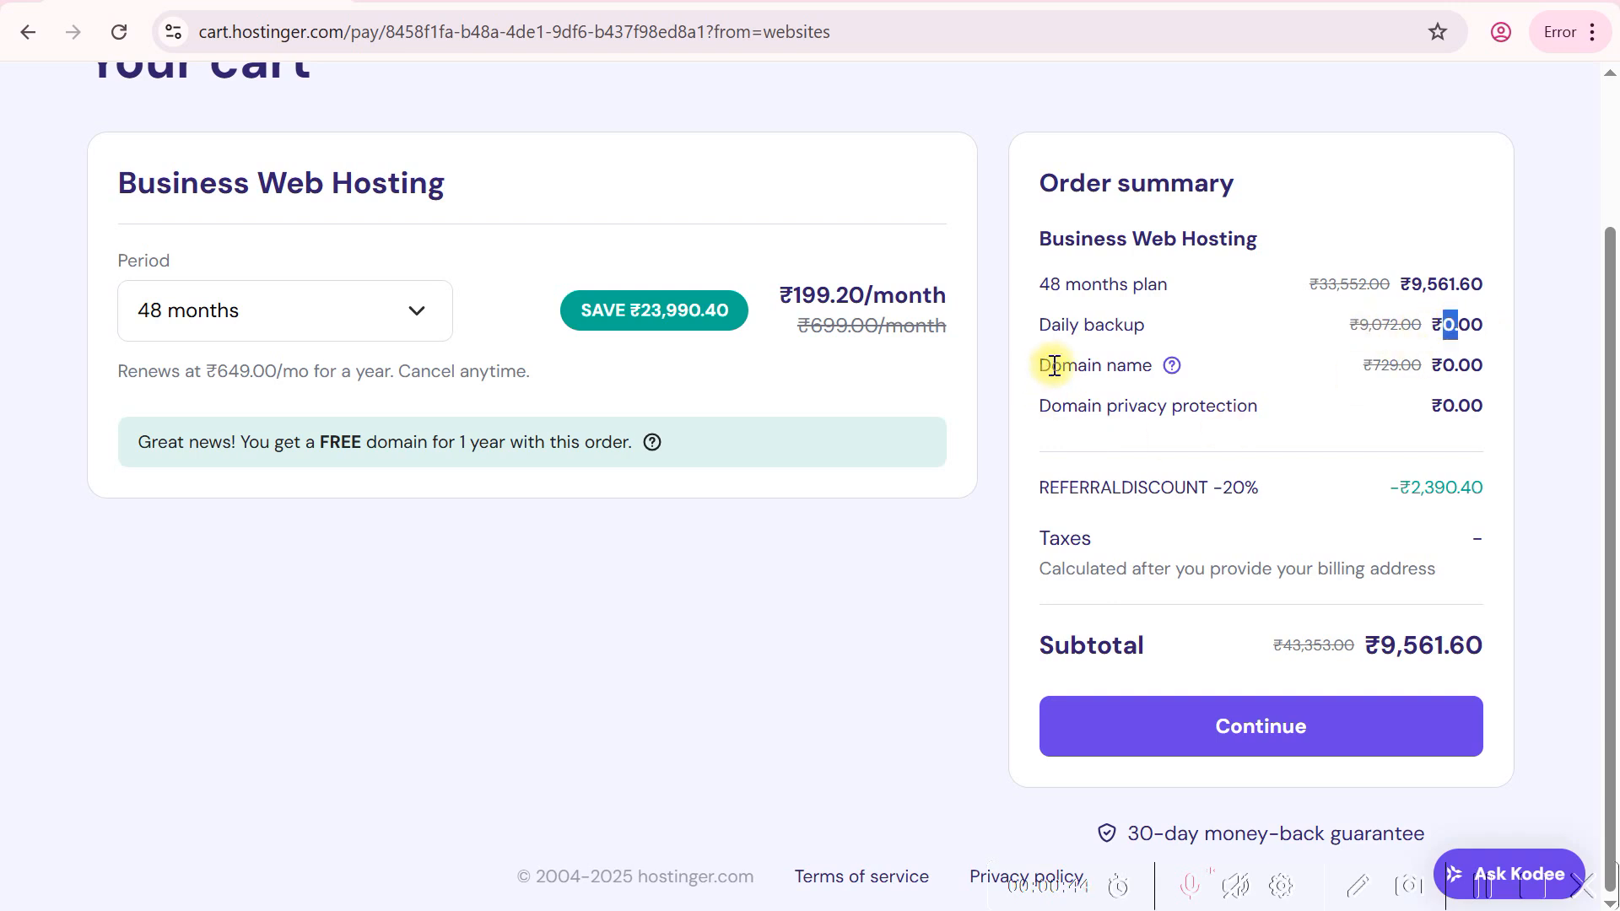
drag(1052, 365, 1168, 366)
drag(1432, 366, 1461, 356)
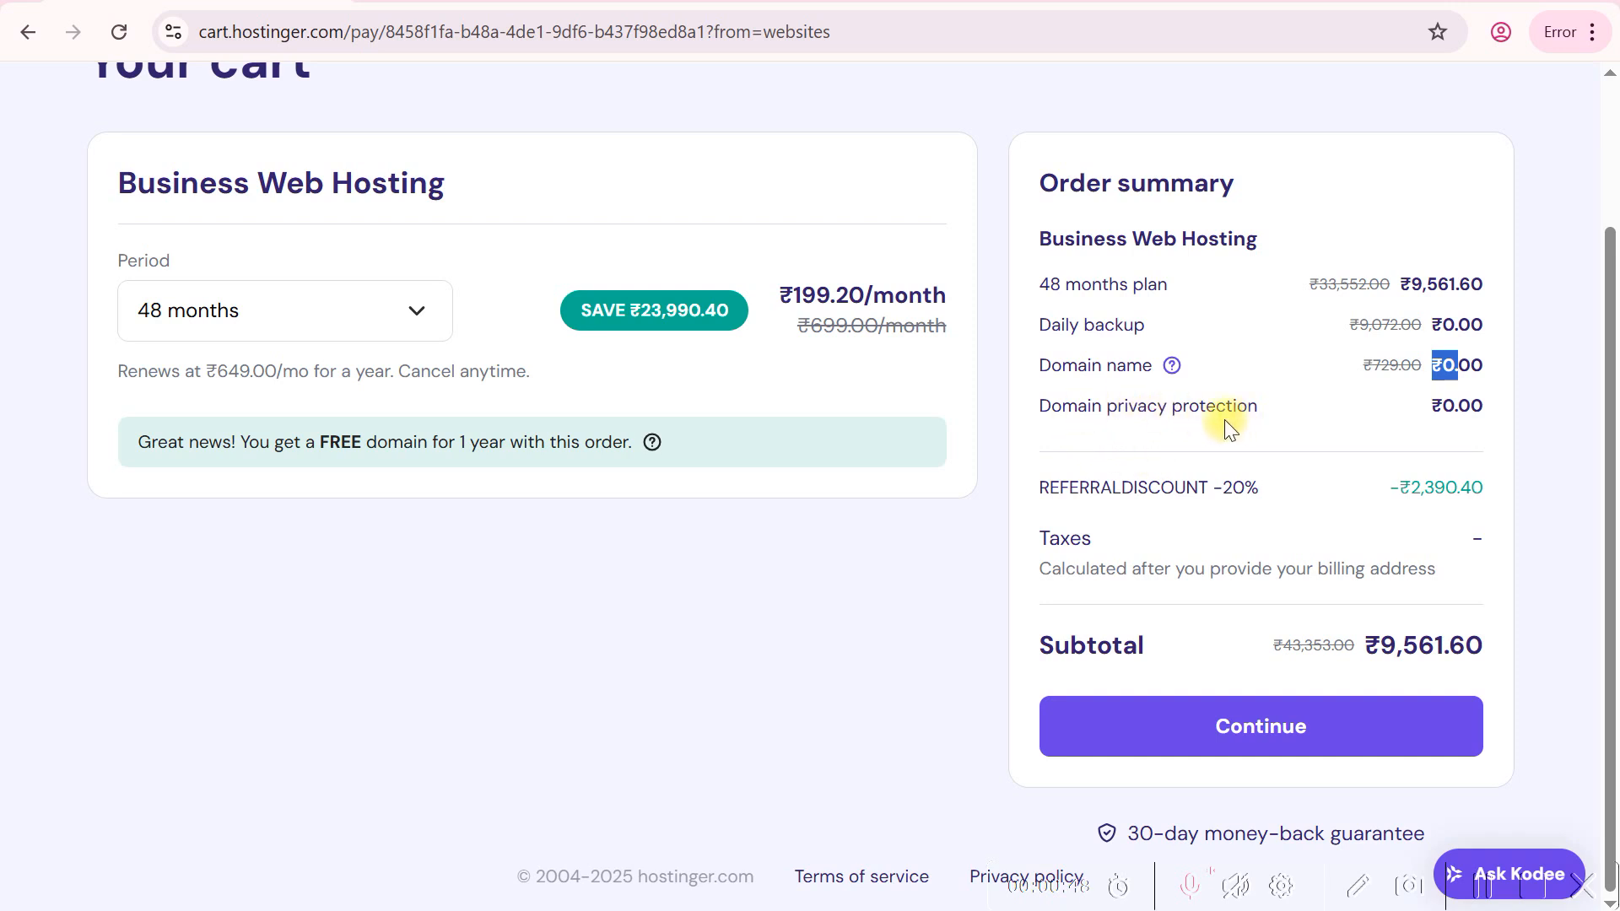
drag(1138, 407, 1206, 407)
drag(1442, 409, 1490, 414)
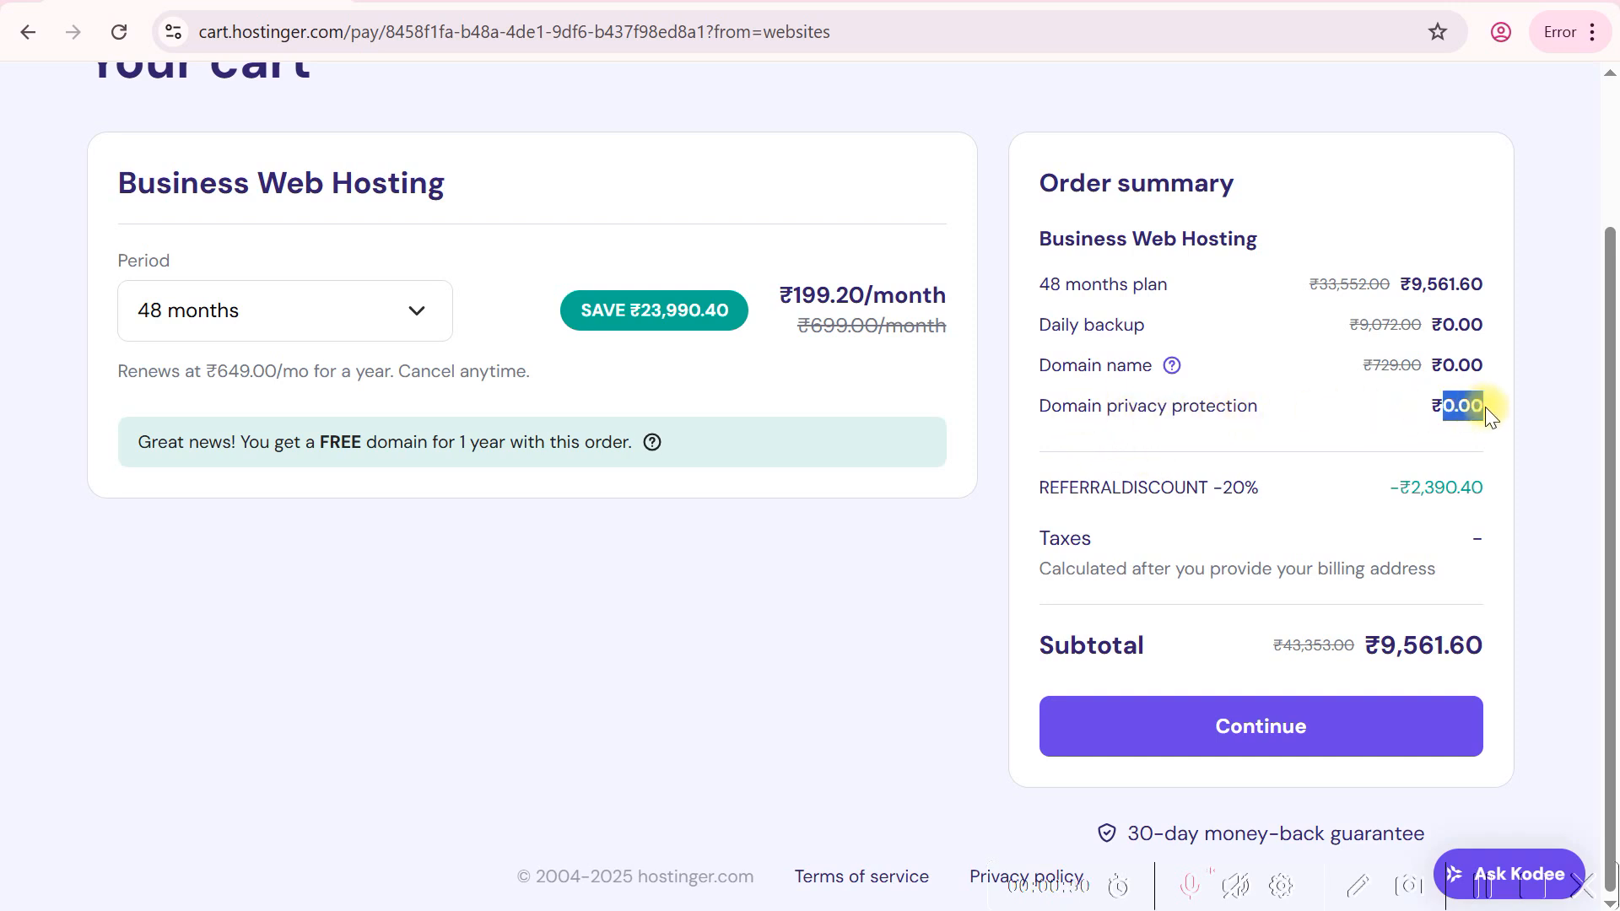
- Check the referral discount and the subtotal in the order summary
drag(1043, 486, 1272, 490)
click(1234, 495)
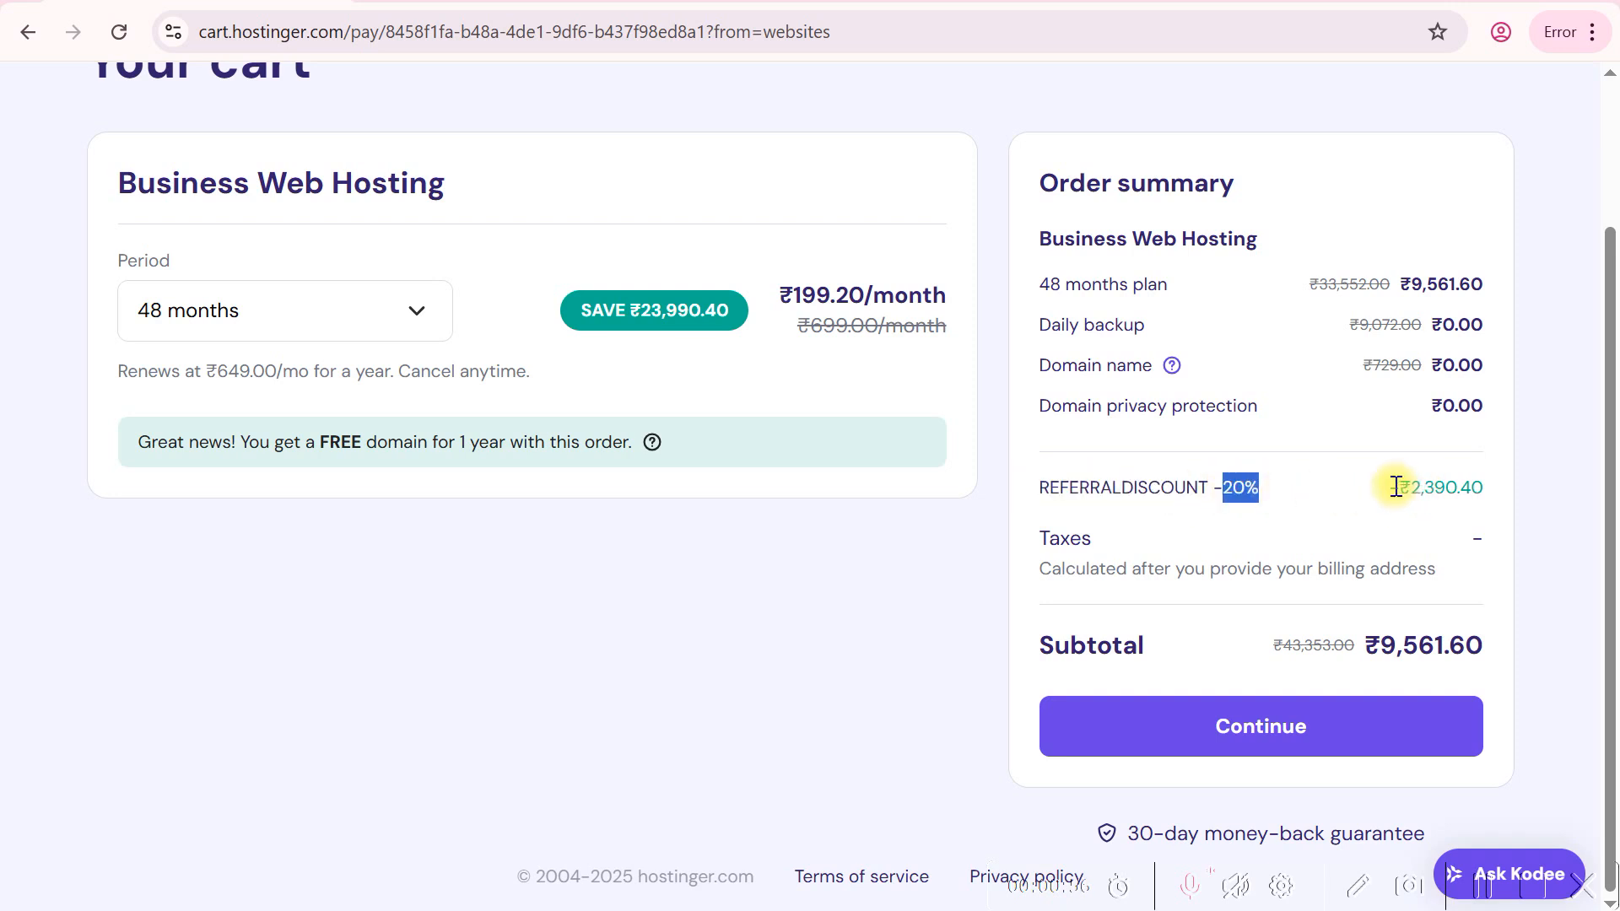
drag(1404, 487, 1486, 488)
click(1278, 529)
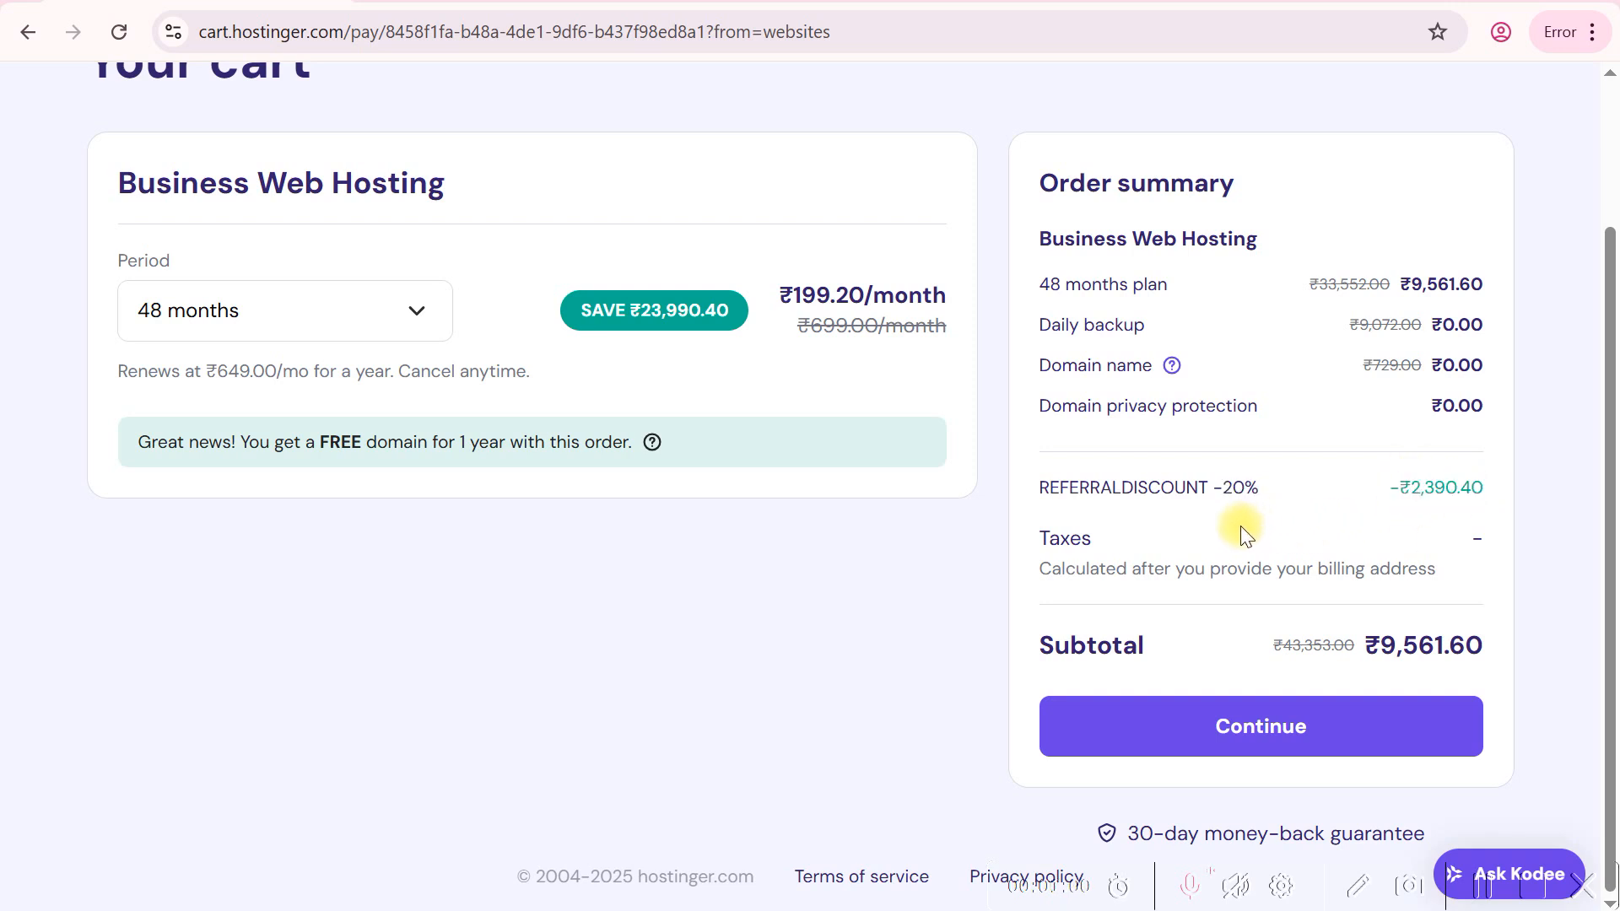
drag(1379, 643, 1485, 645)
click(1472, 608)
- Continue from the cart and register at Hostinger with an existing Google account
click(1270, 724)
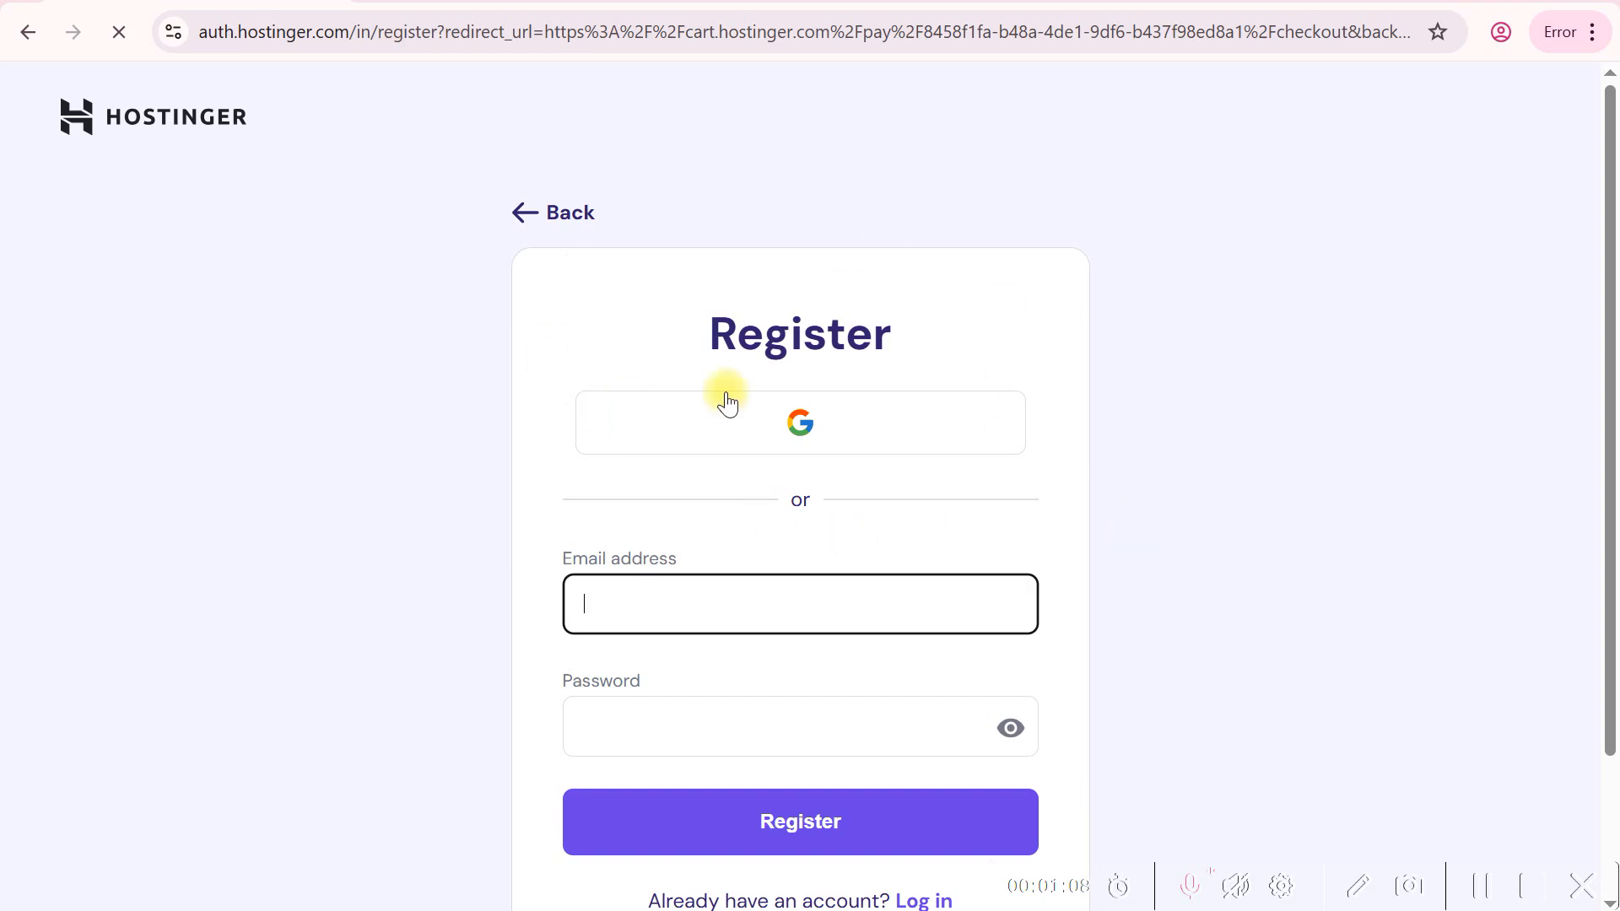
click(797, 430)
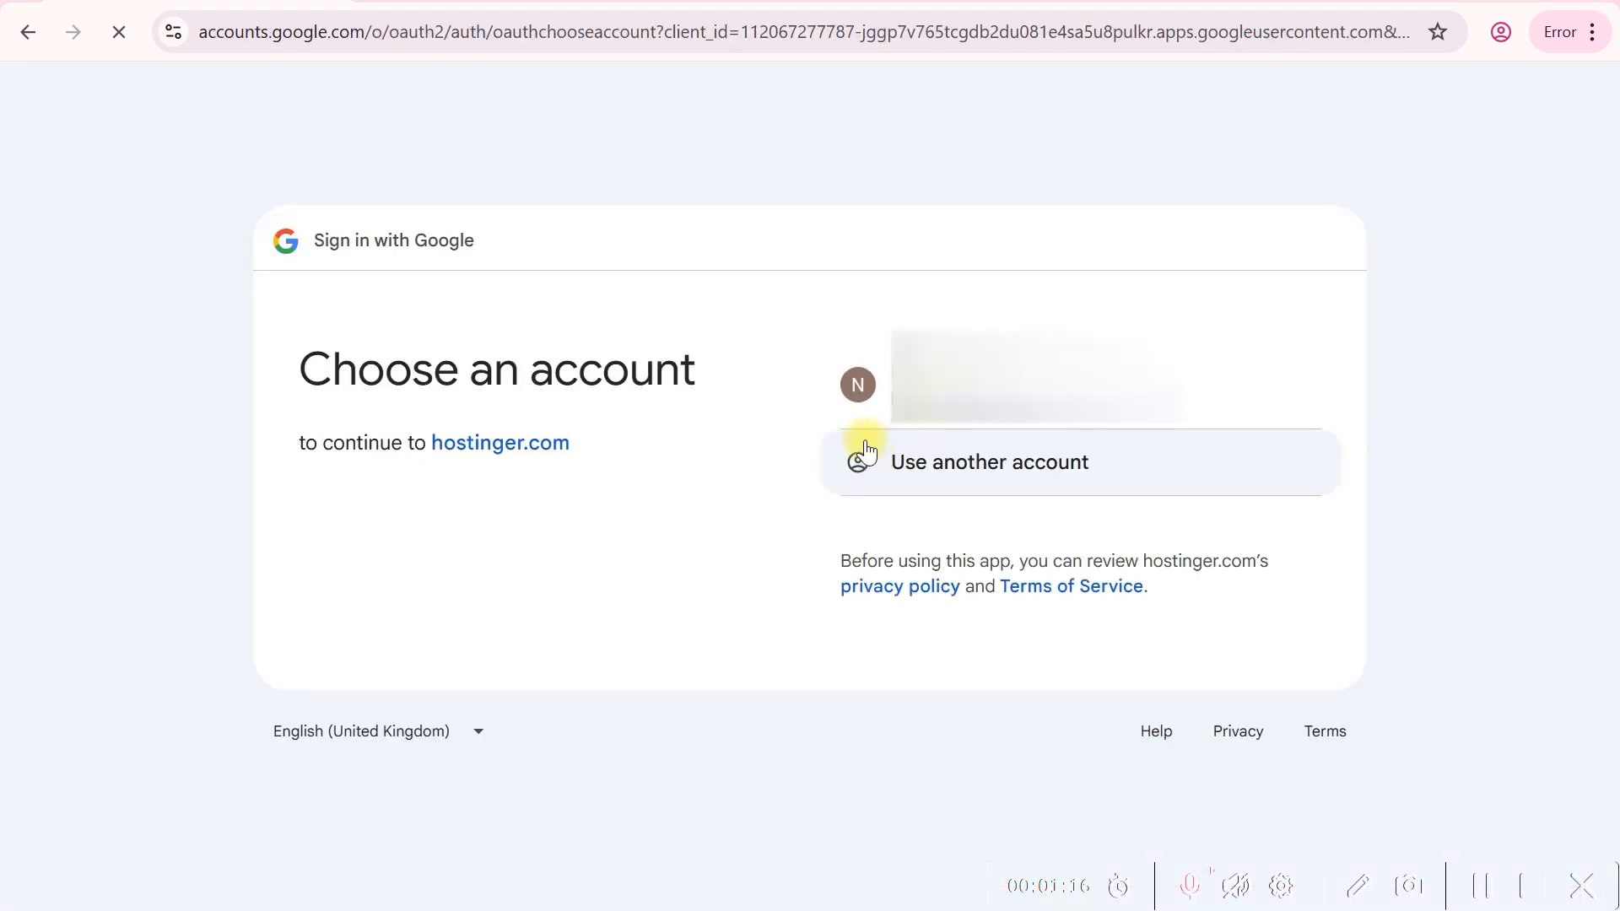
click(1097, 424)
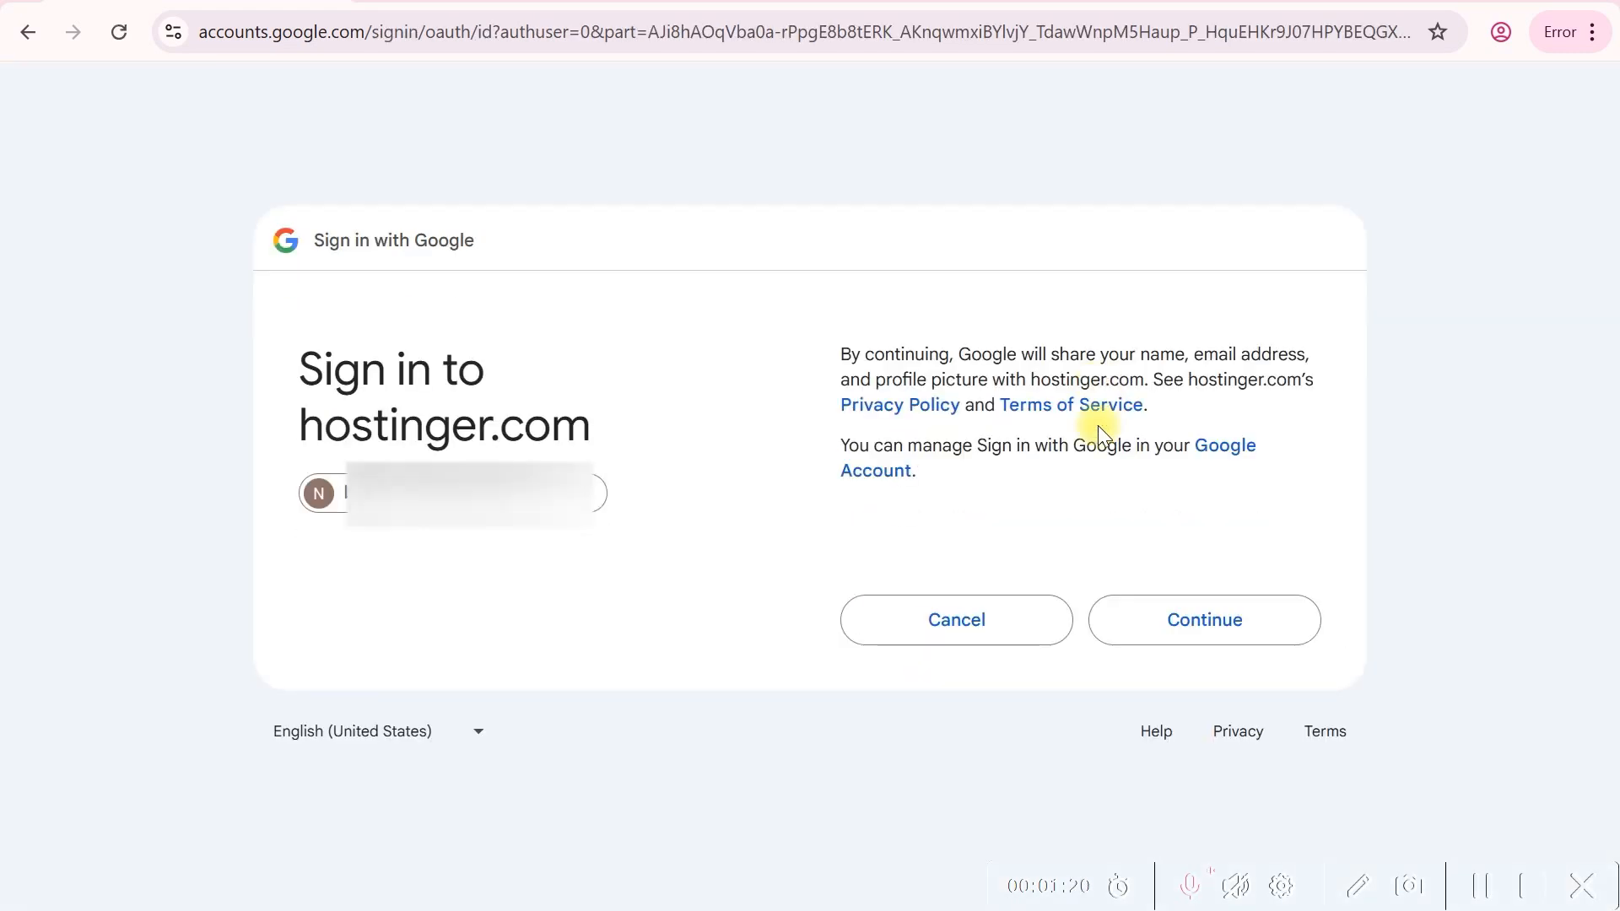
click(1208, 624)
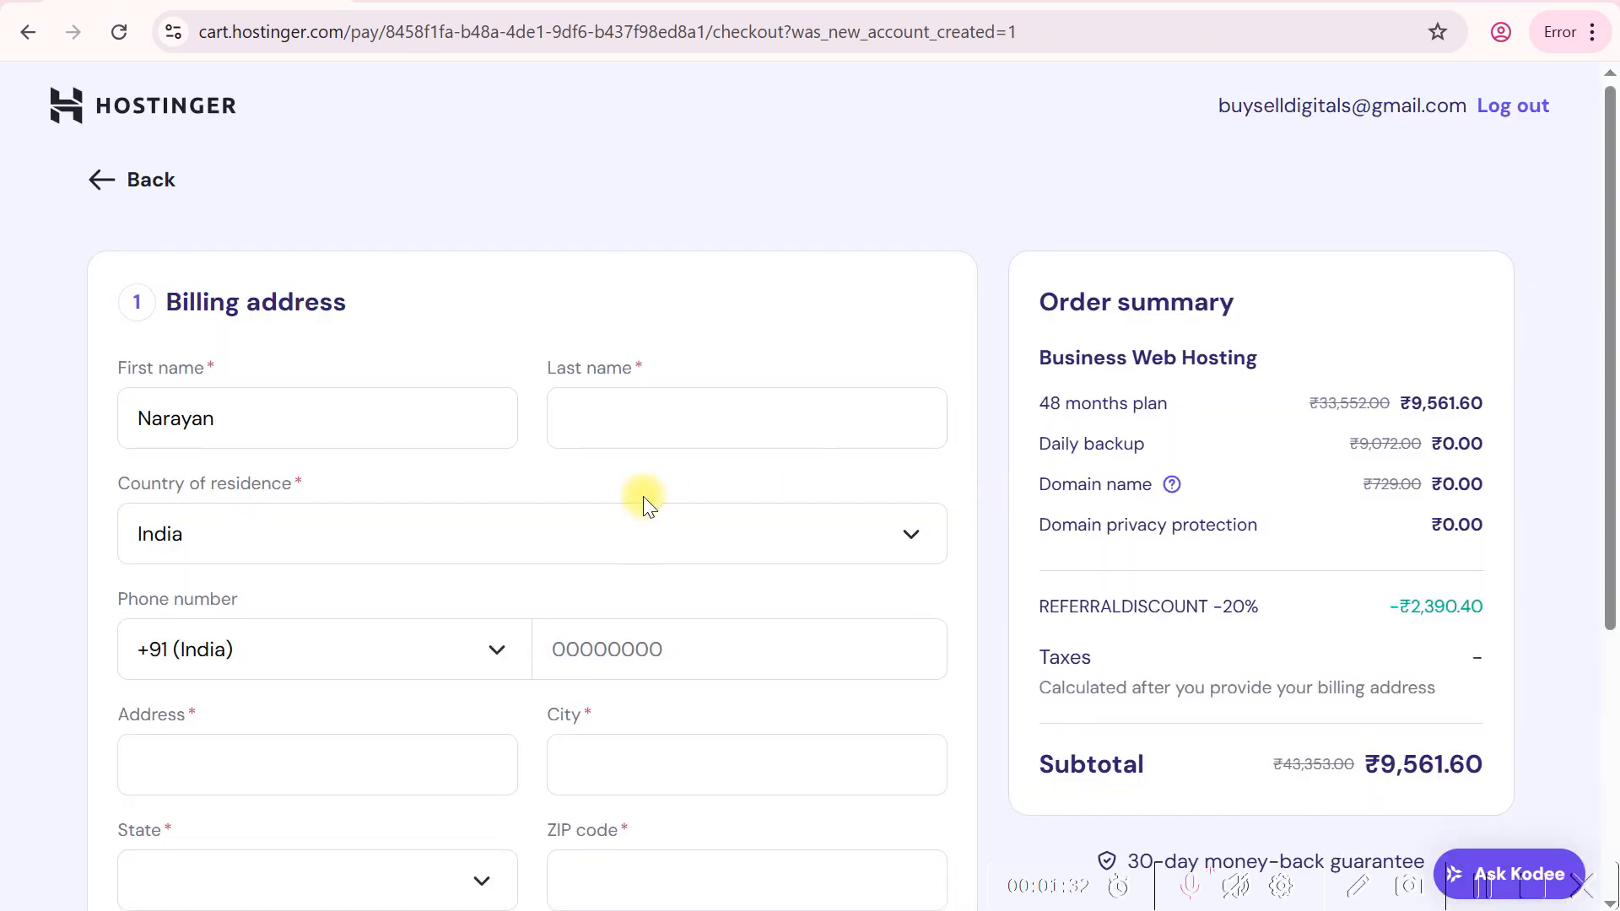
- Enter the customer's last name in the billing address form
scroll(666, 287, down, 1)
click(667, 287)
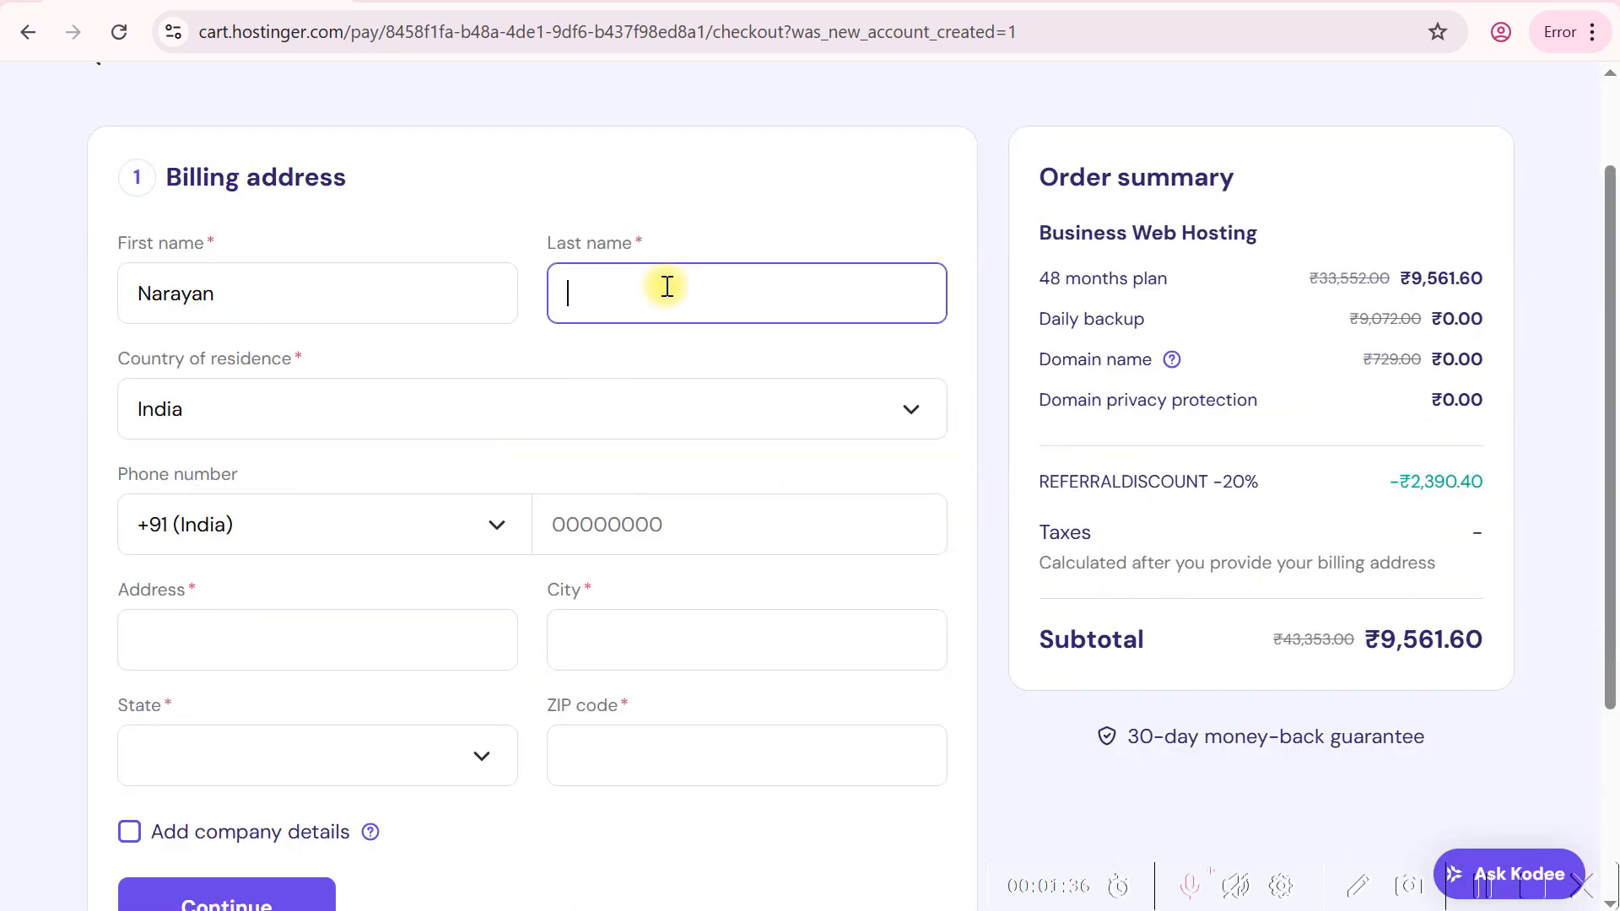
text(kua)
key(BackSpace)
key(BackSpace)
text(K)
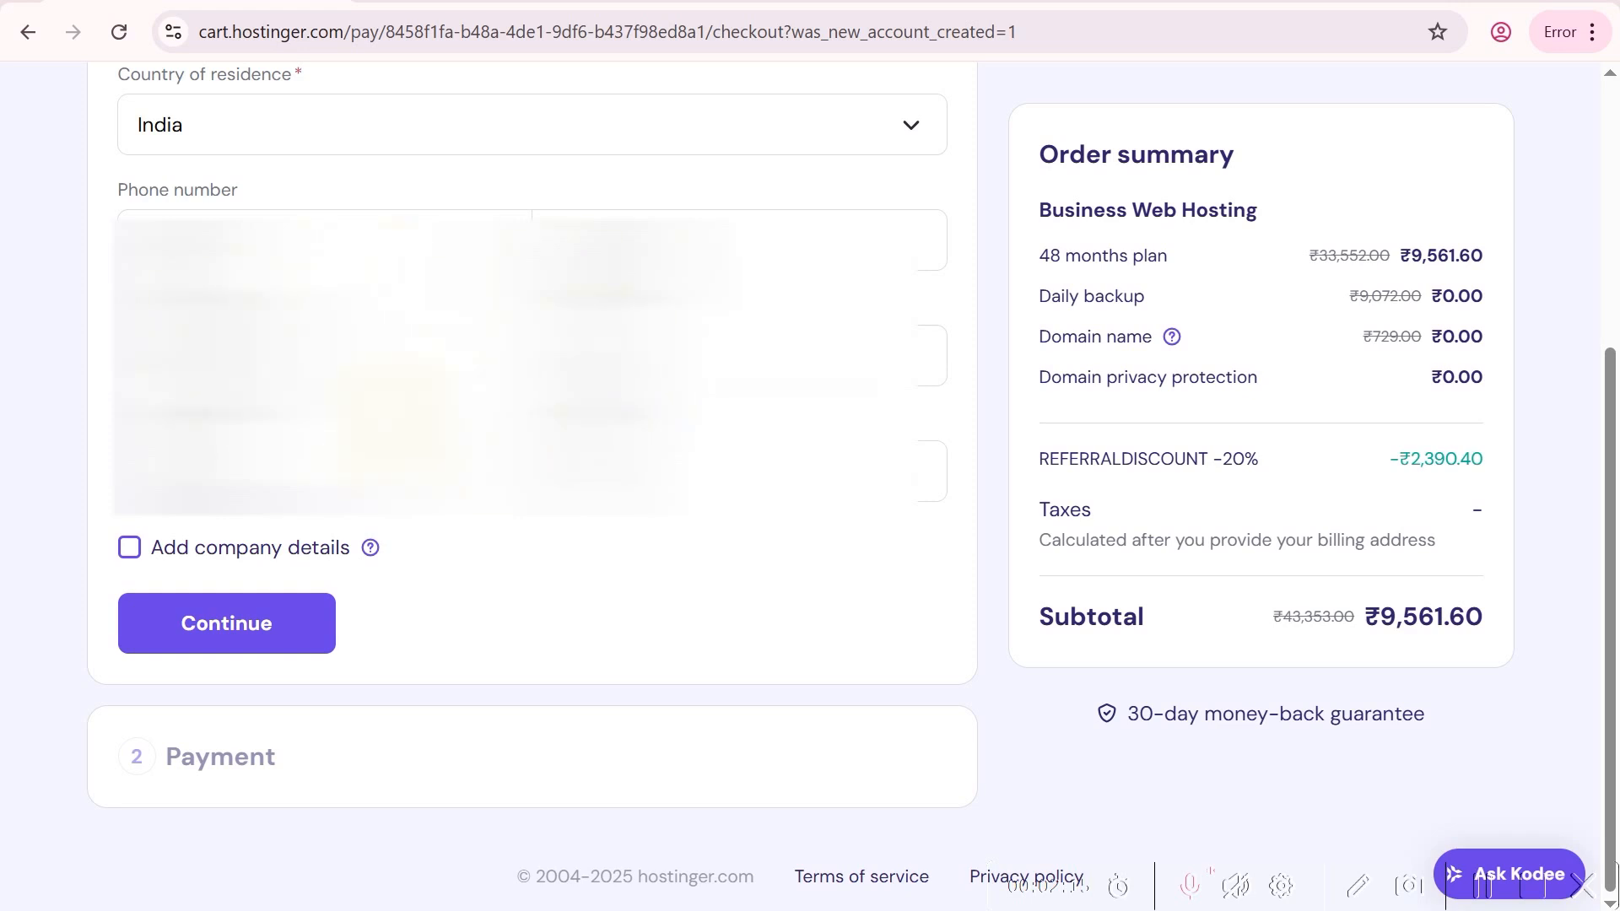
- Continue past the billing address and submit the payment with UPI as the payment method
click(236, 629)
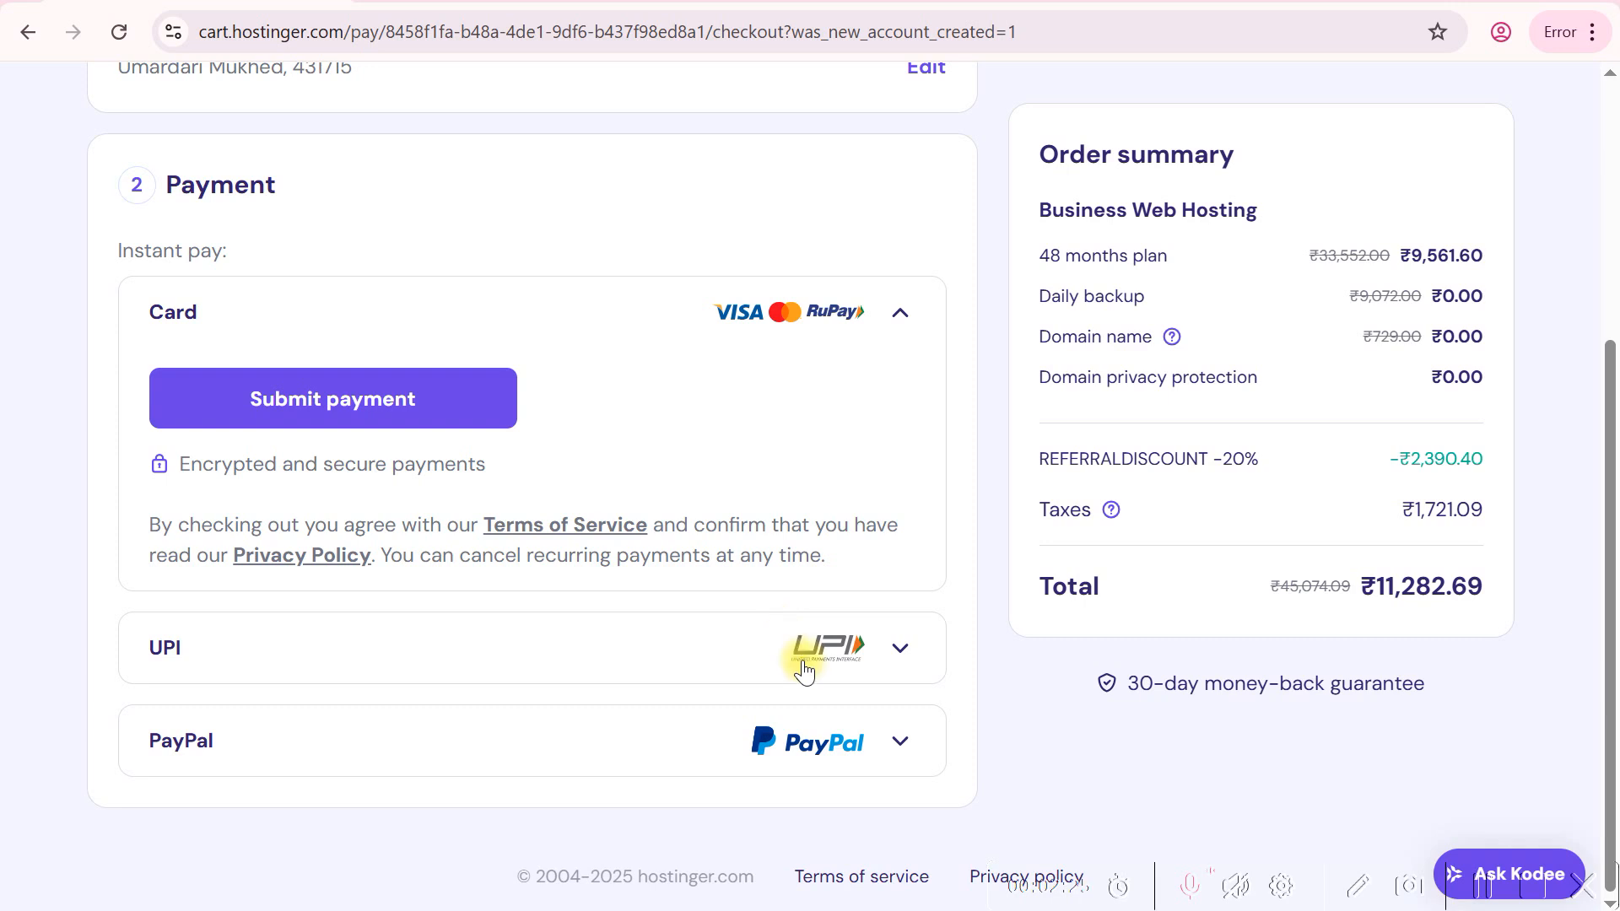
click(908, 652)
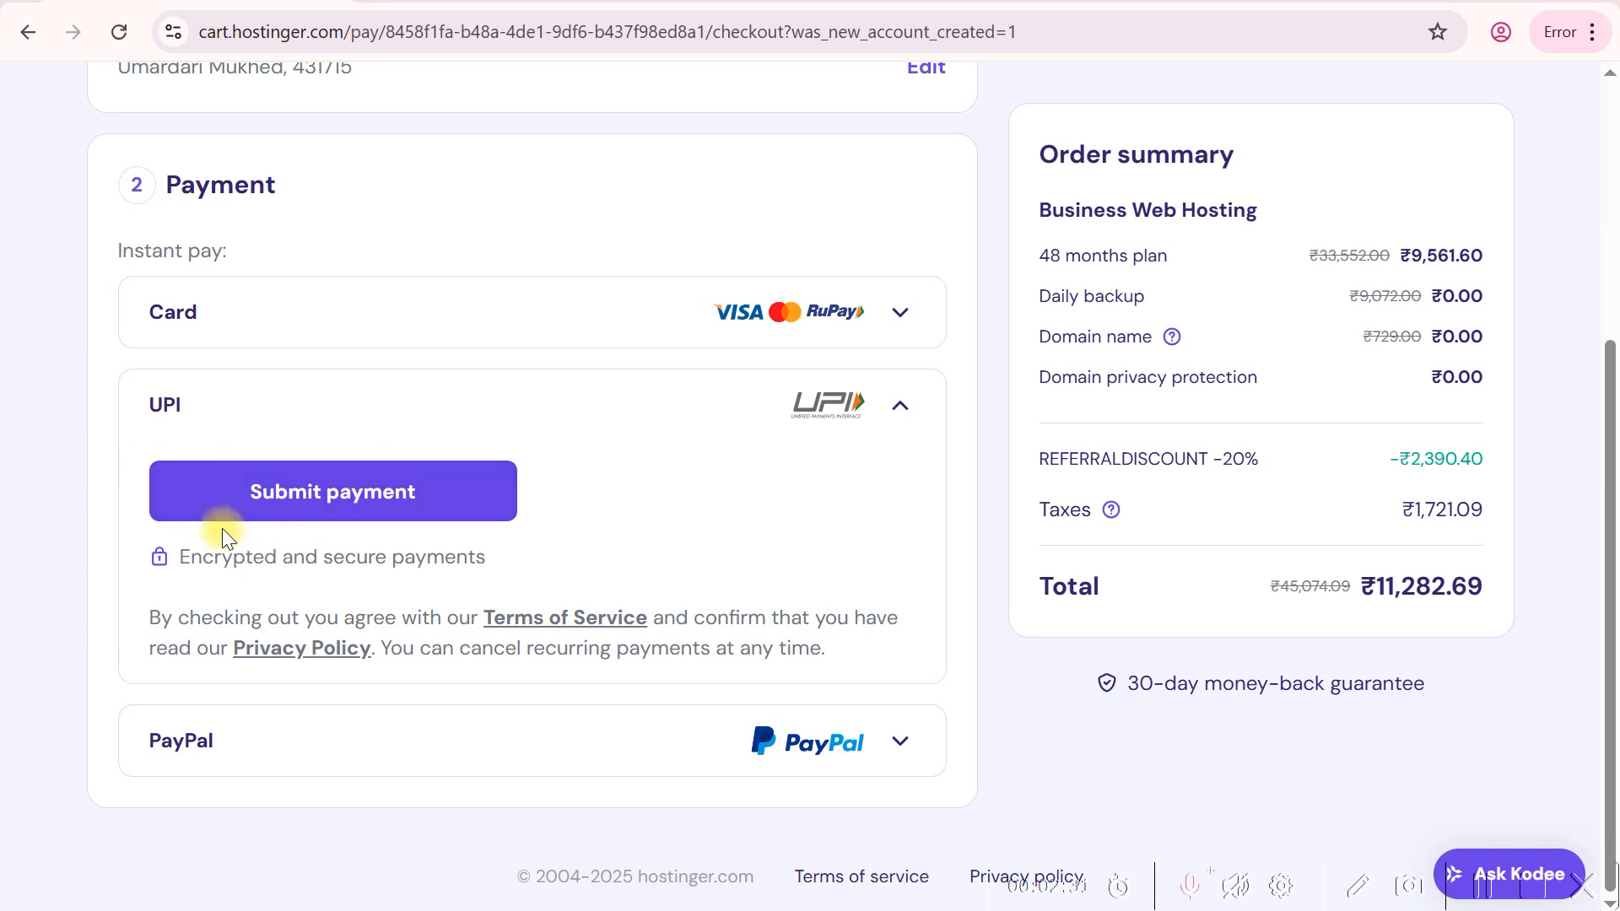
click(301, 504)
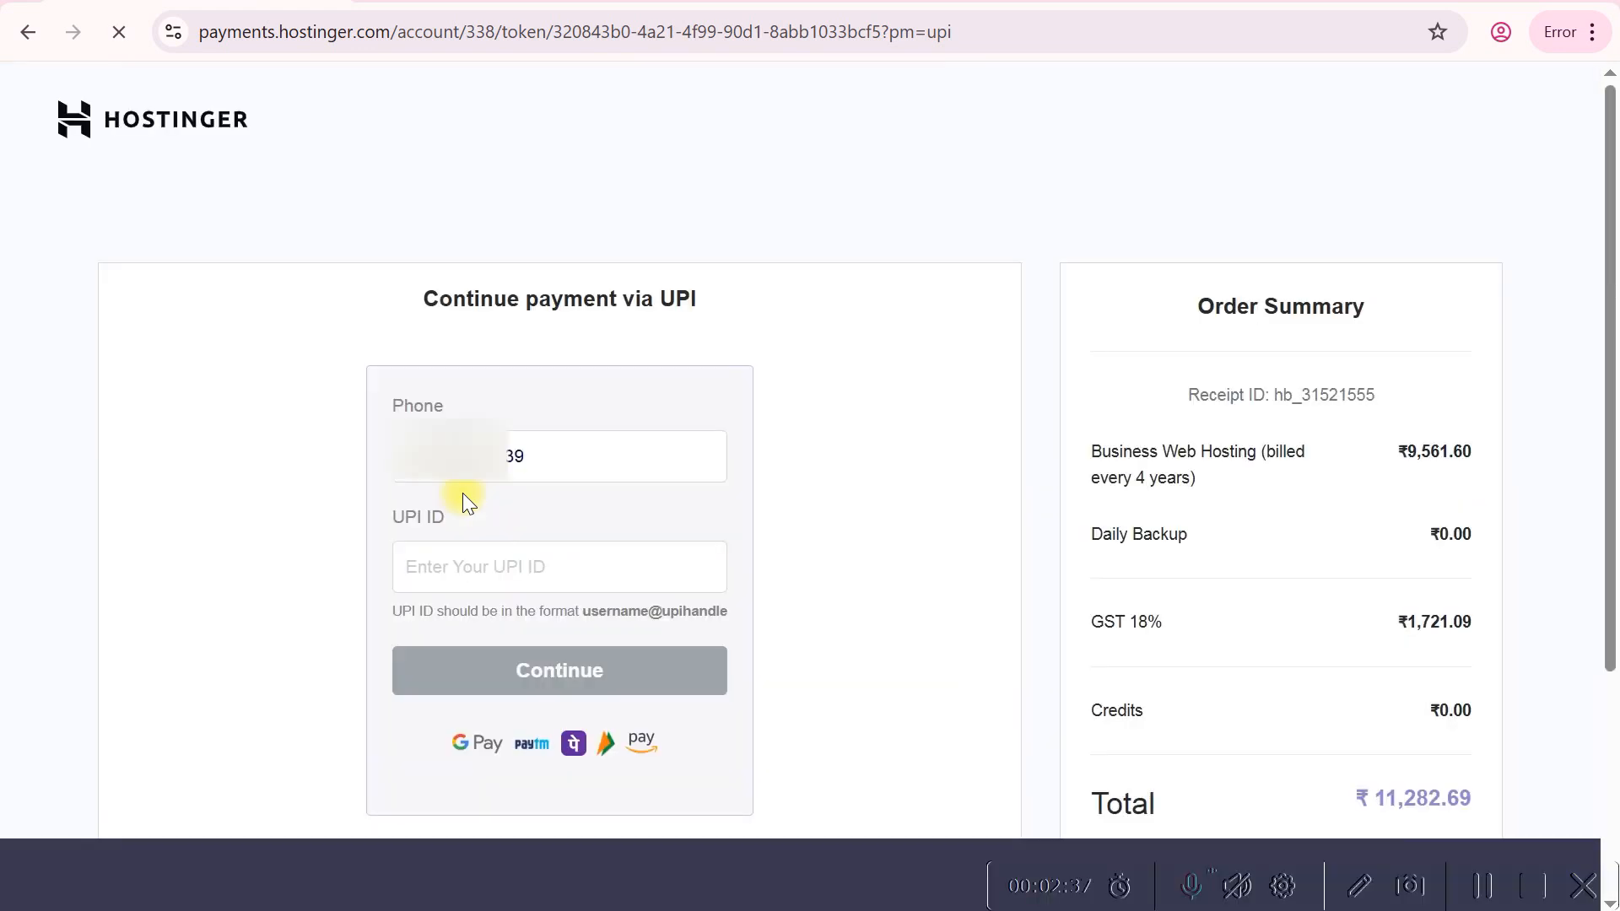
- Enter the customer's UPI ID and continue the payment
click(485, 570)
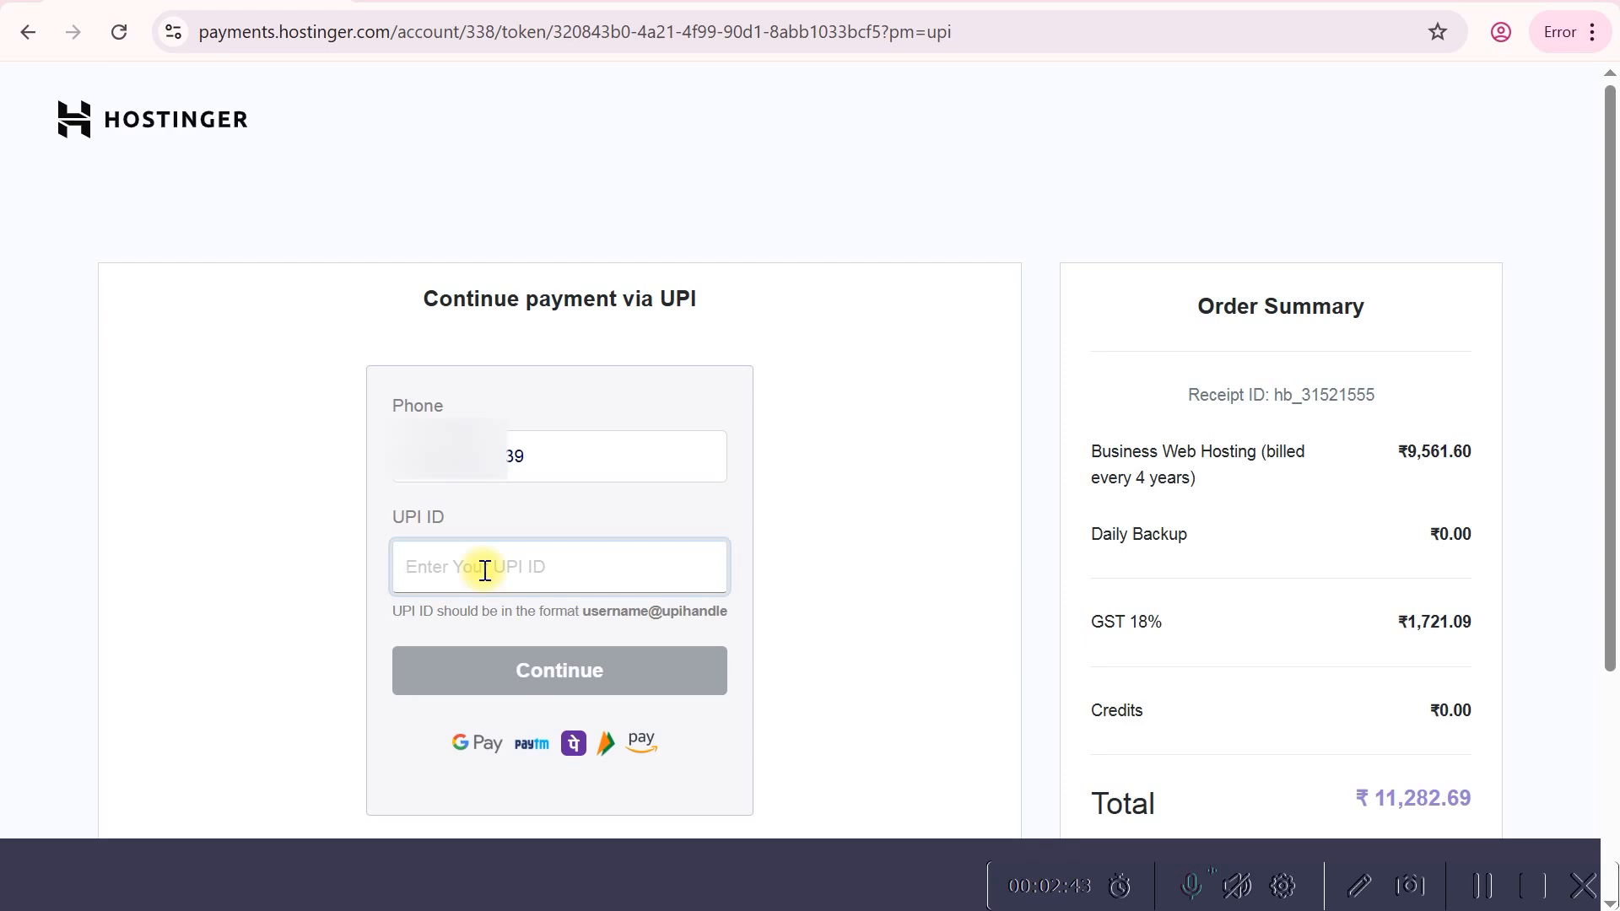
text(72)
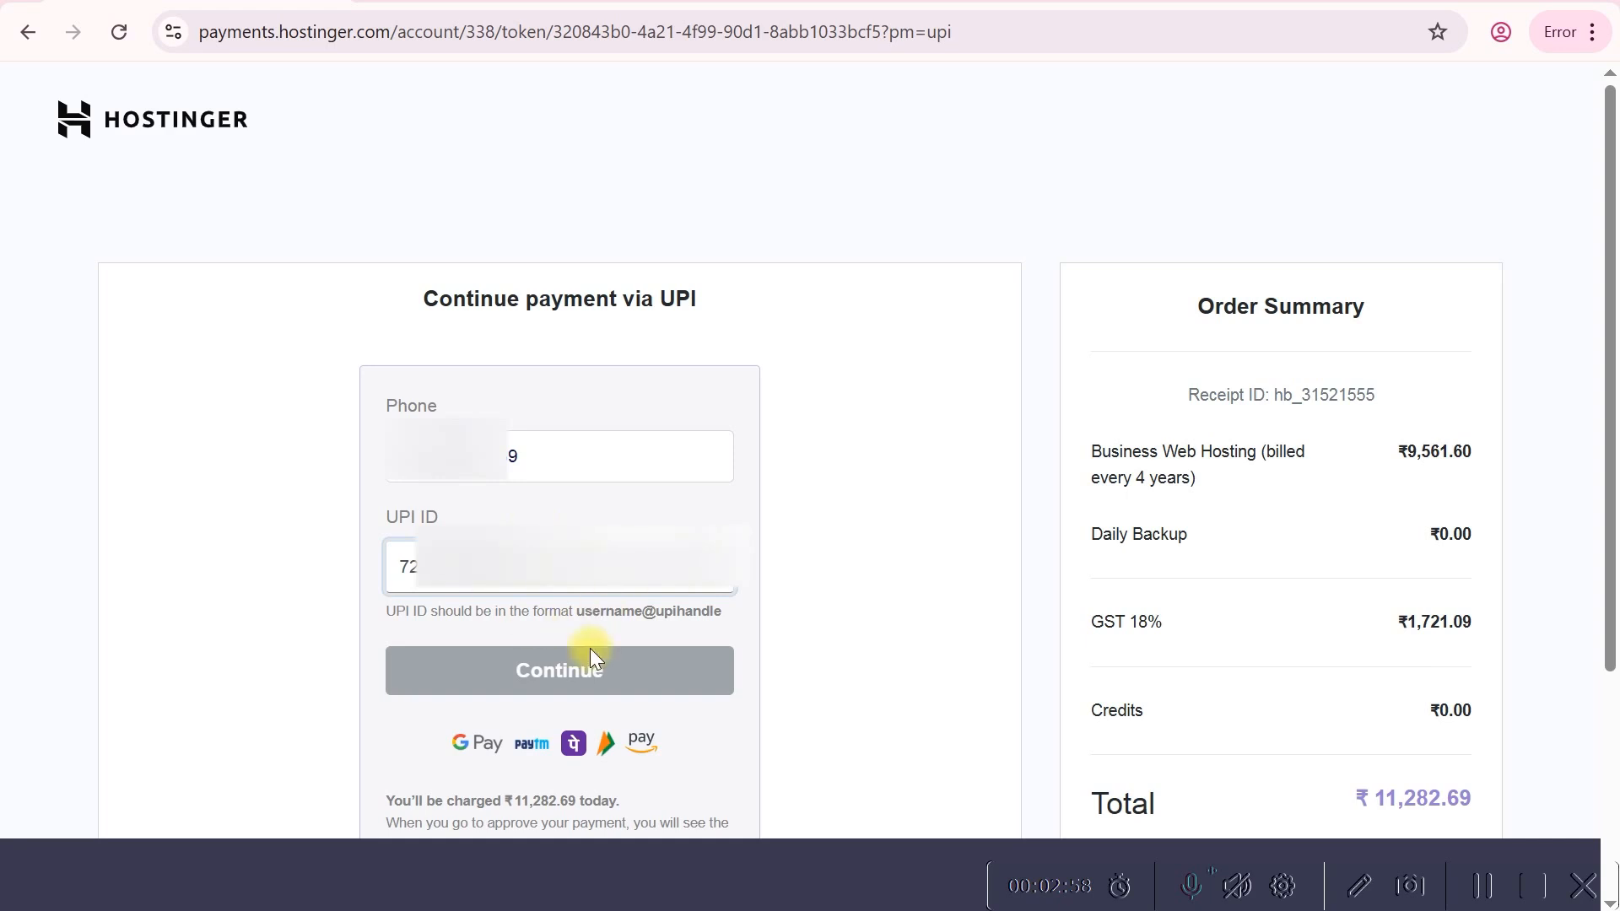
click(825, 591)
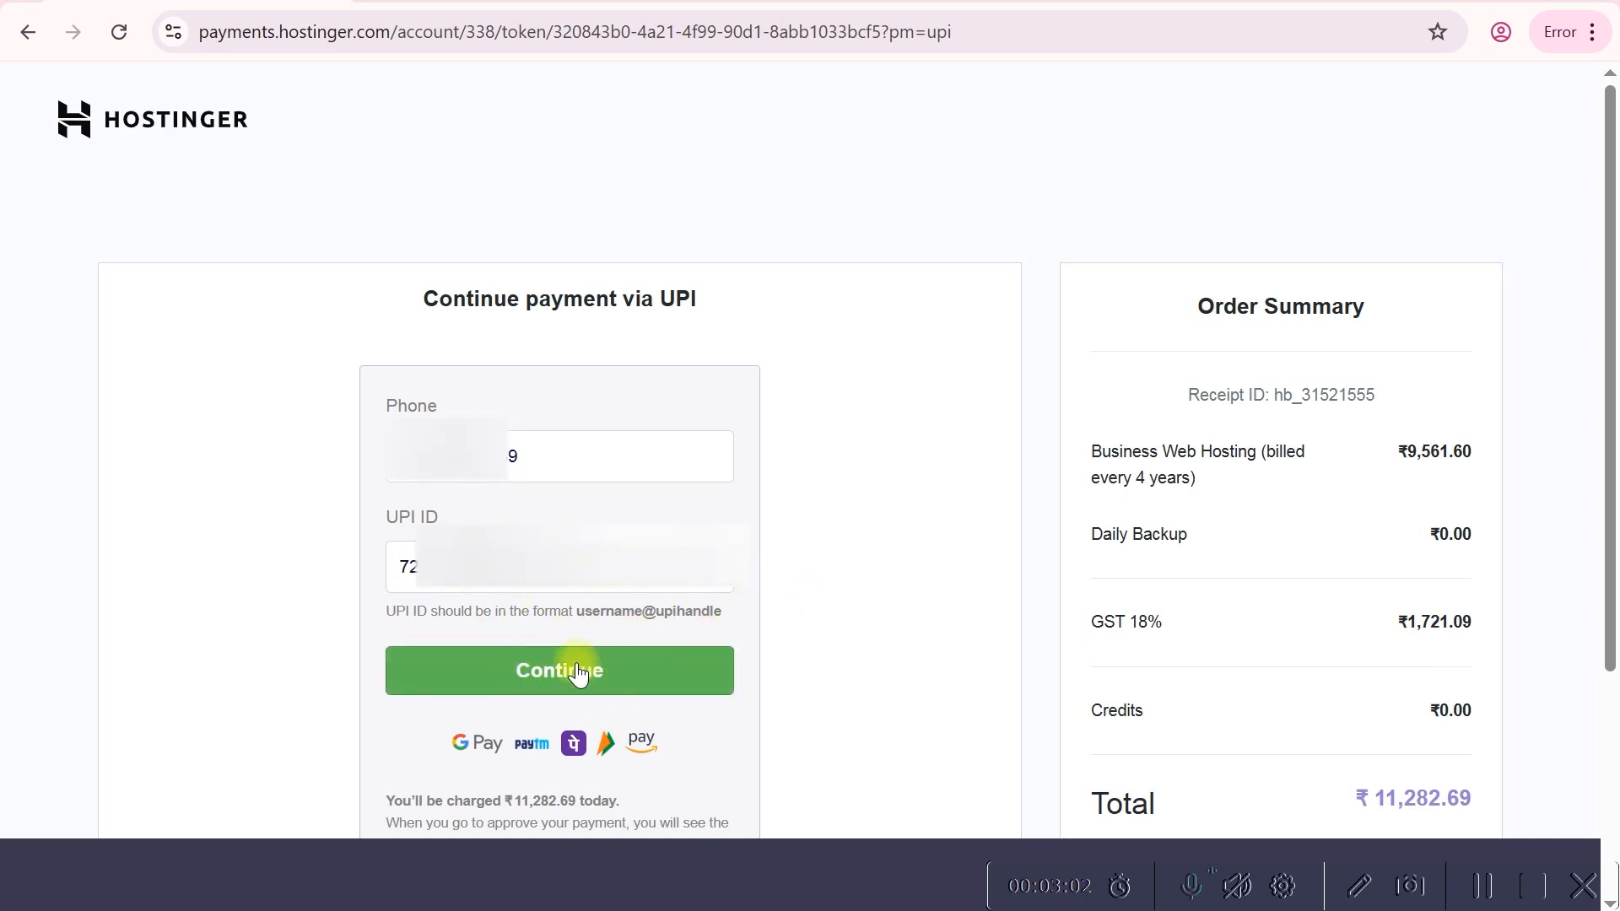
click(561, 673)
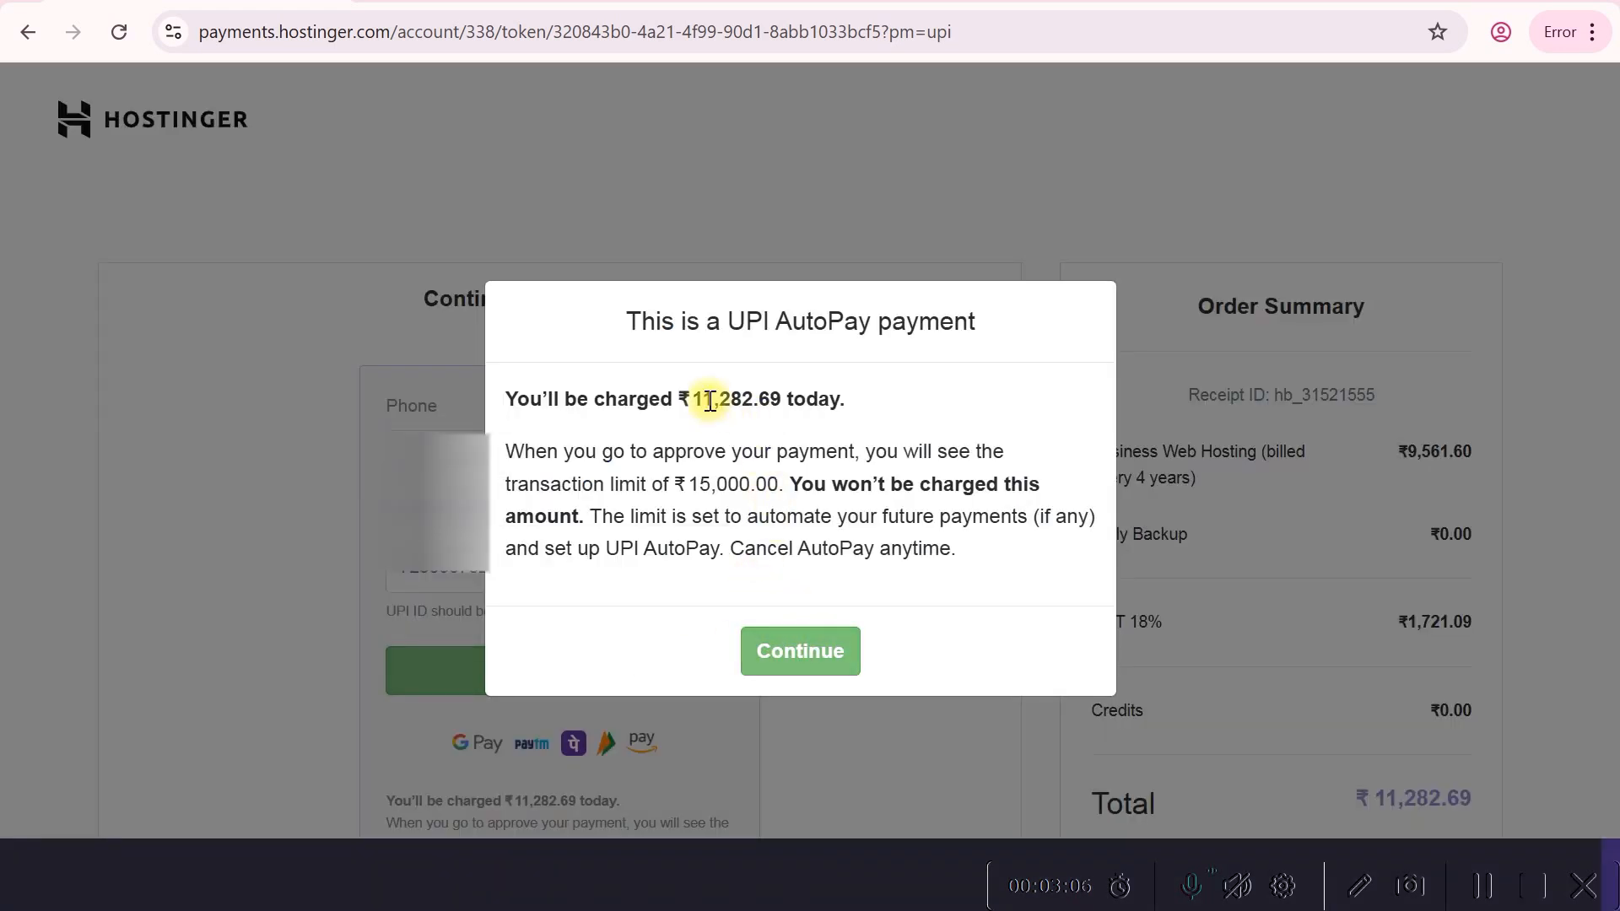
- Check today's charge and the transaction limit in the UPI AutoPay notice and continue with the payment
drag(694, 404, 832, 407)
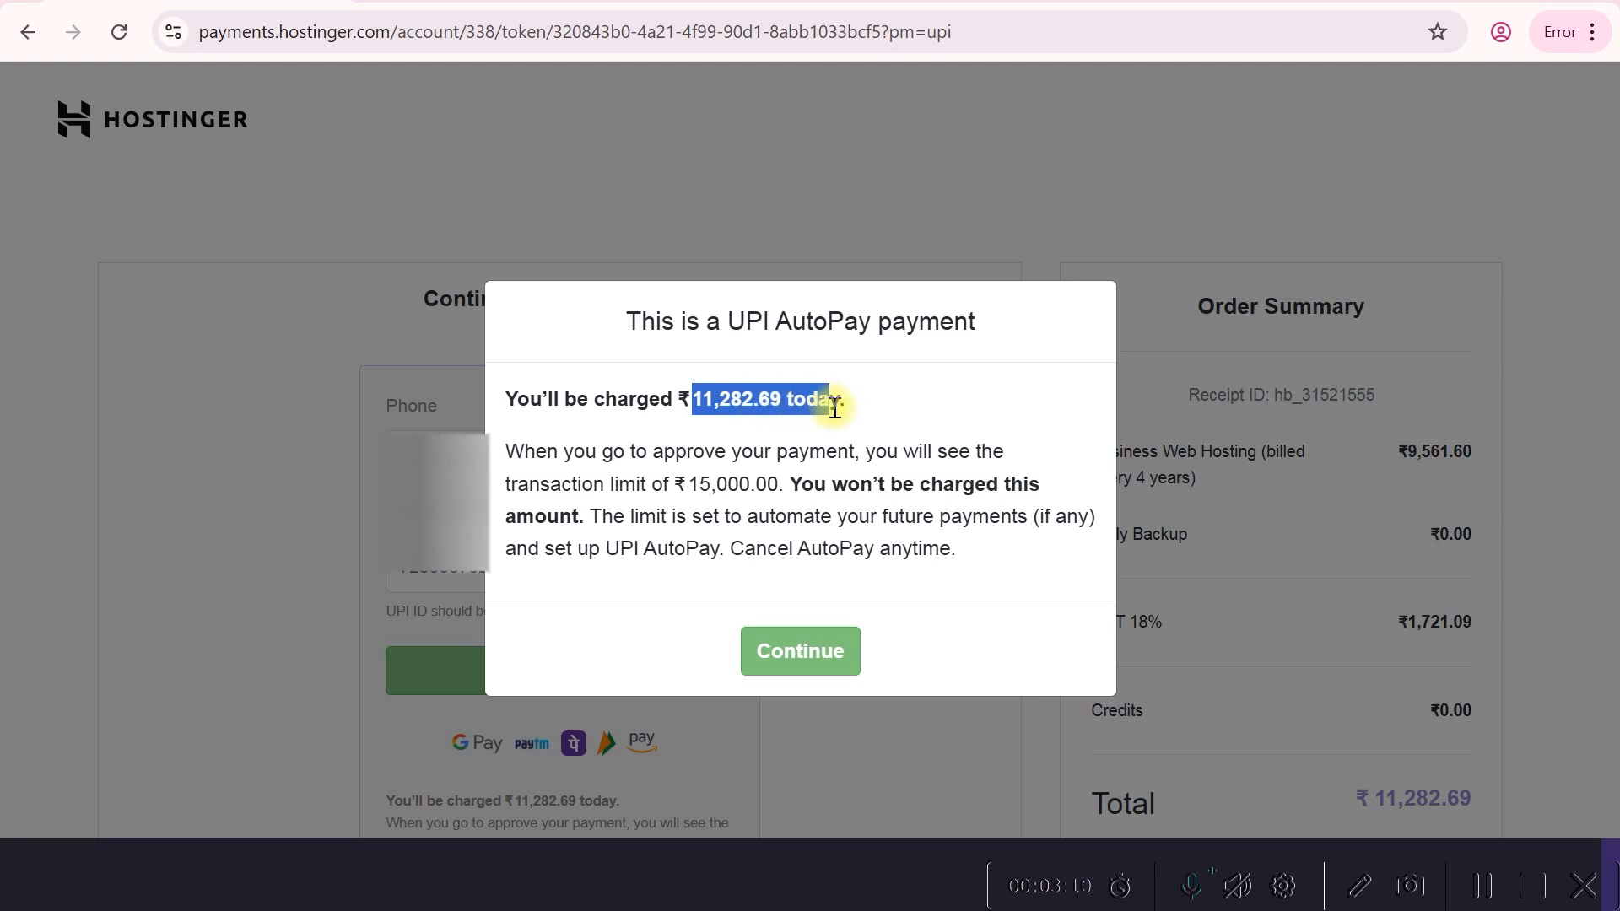
click(741, 494)
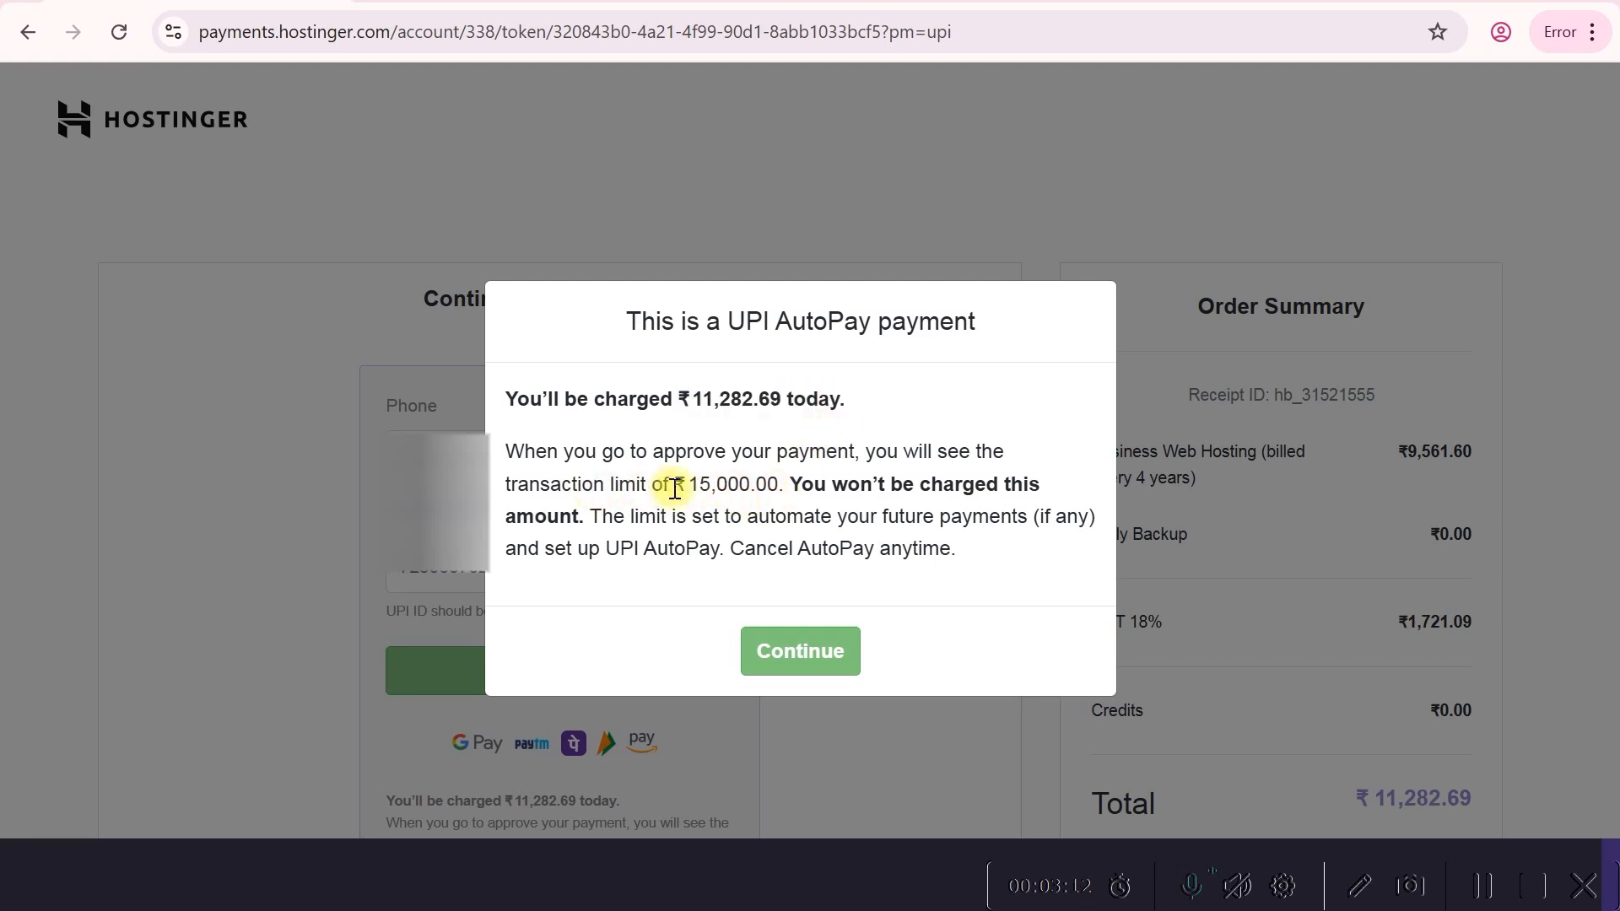
drag(689, 488, 880, 486)
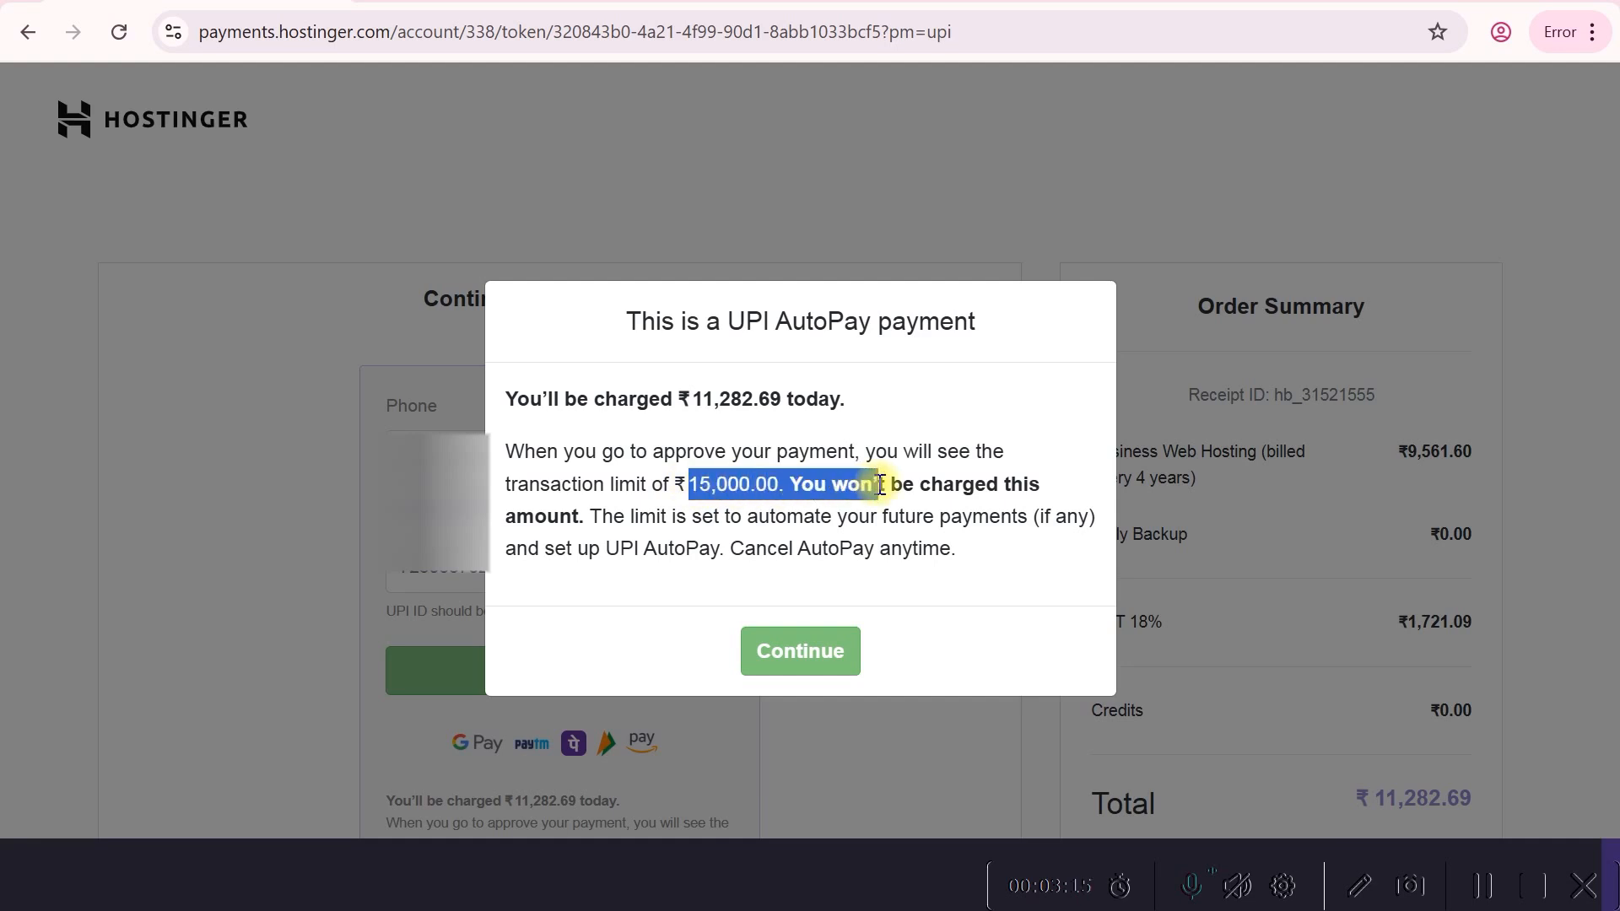
click(746, 498)
click(882, 504)
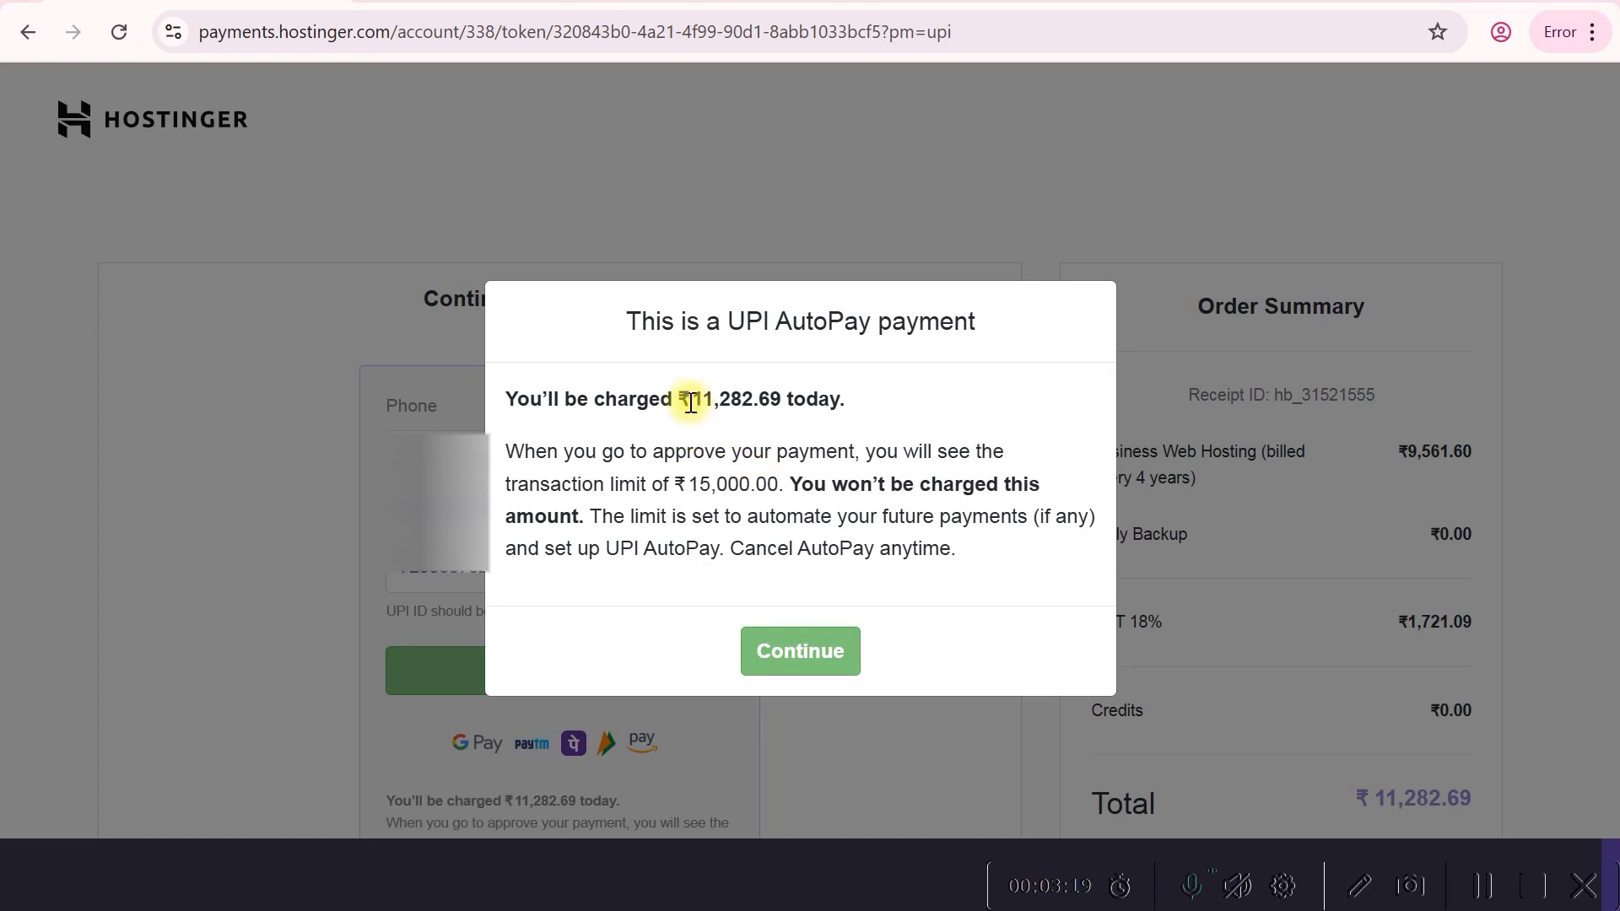
drag(682, 400, 850, 407)
click(801, 549)
click(848, 663)
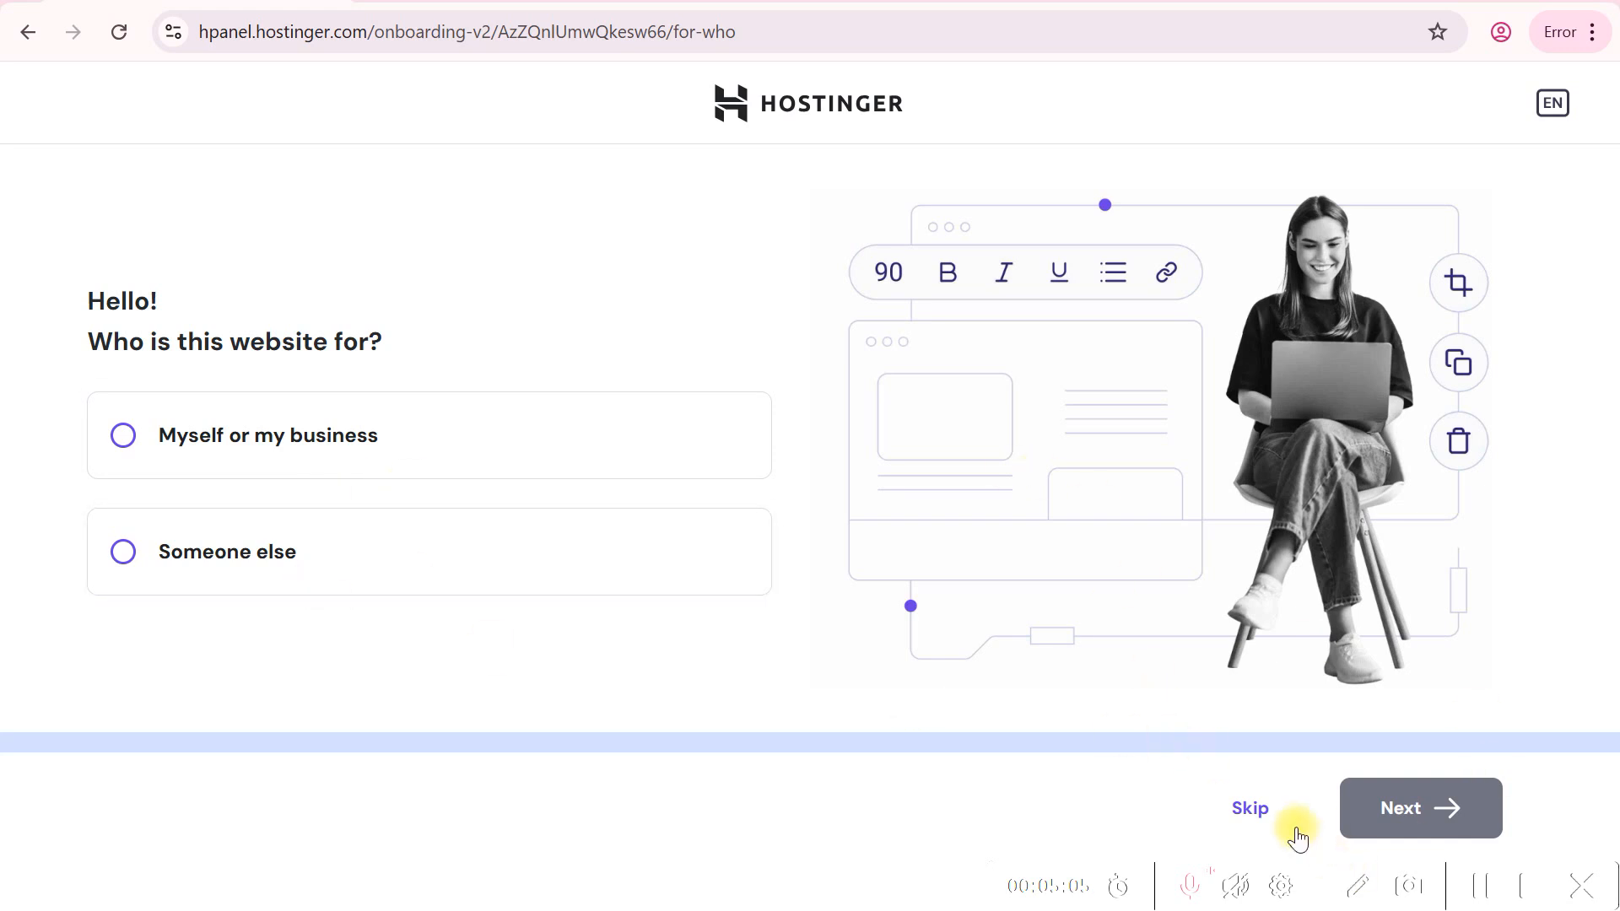
- Skip the question about who the website is for and choose to create an empty PHP/HTML website
click(1245, 817)
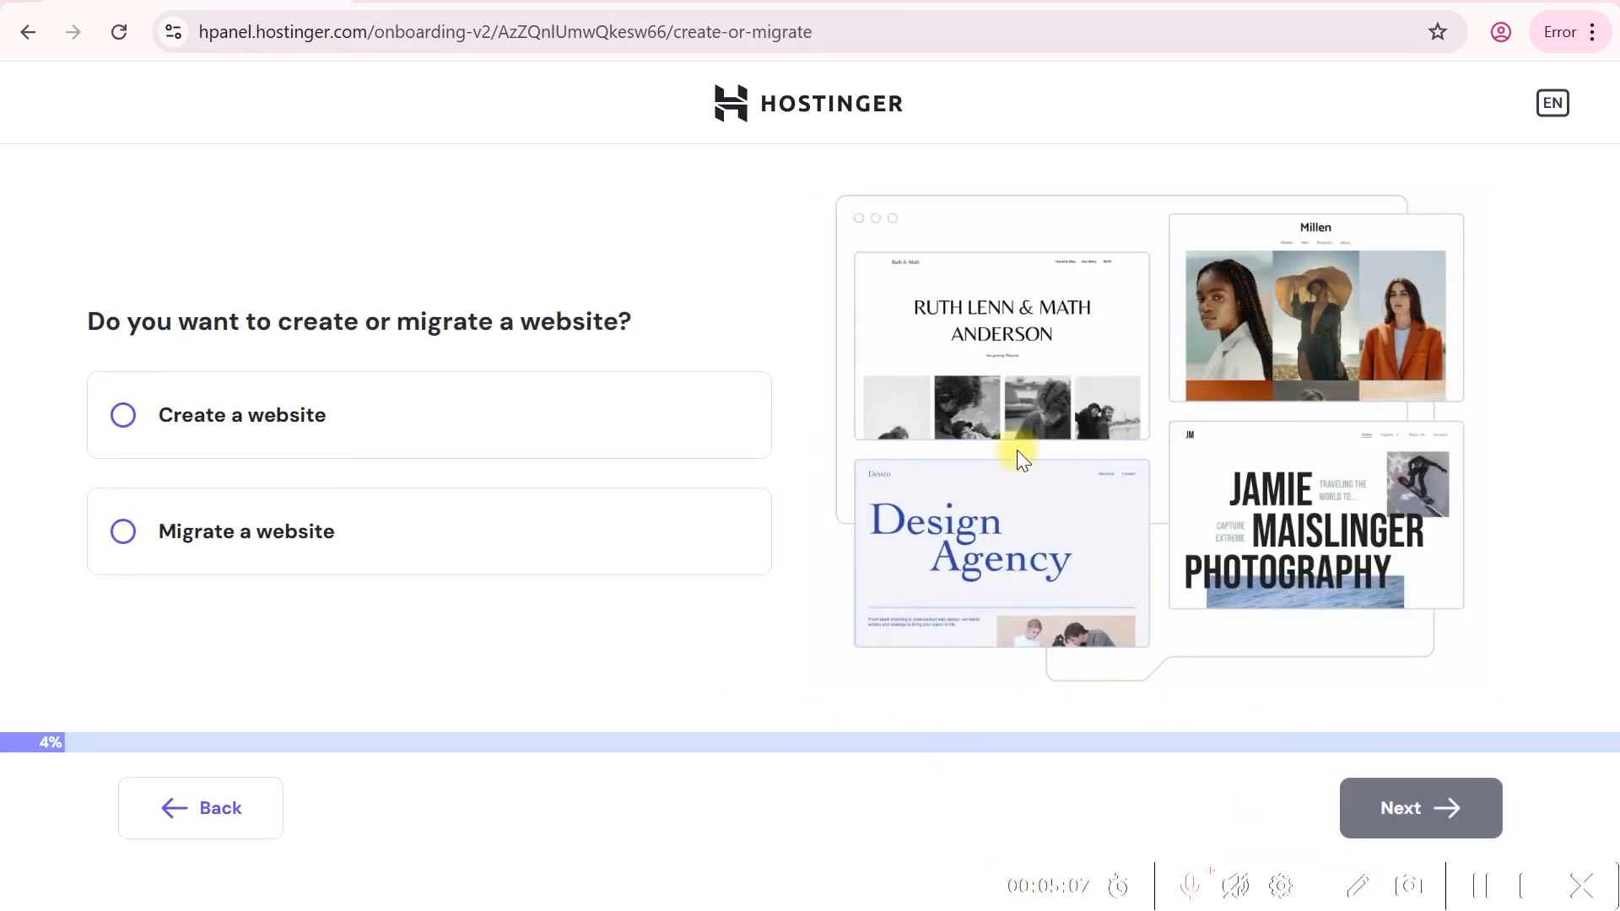
click(125, 390)
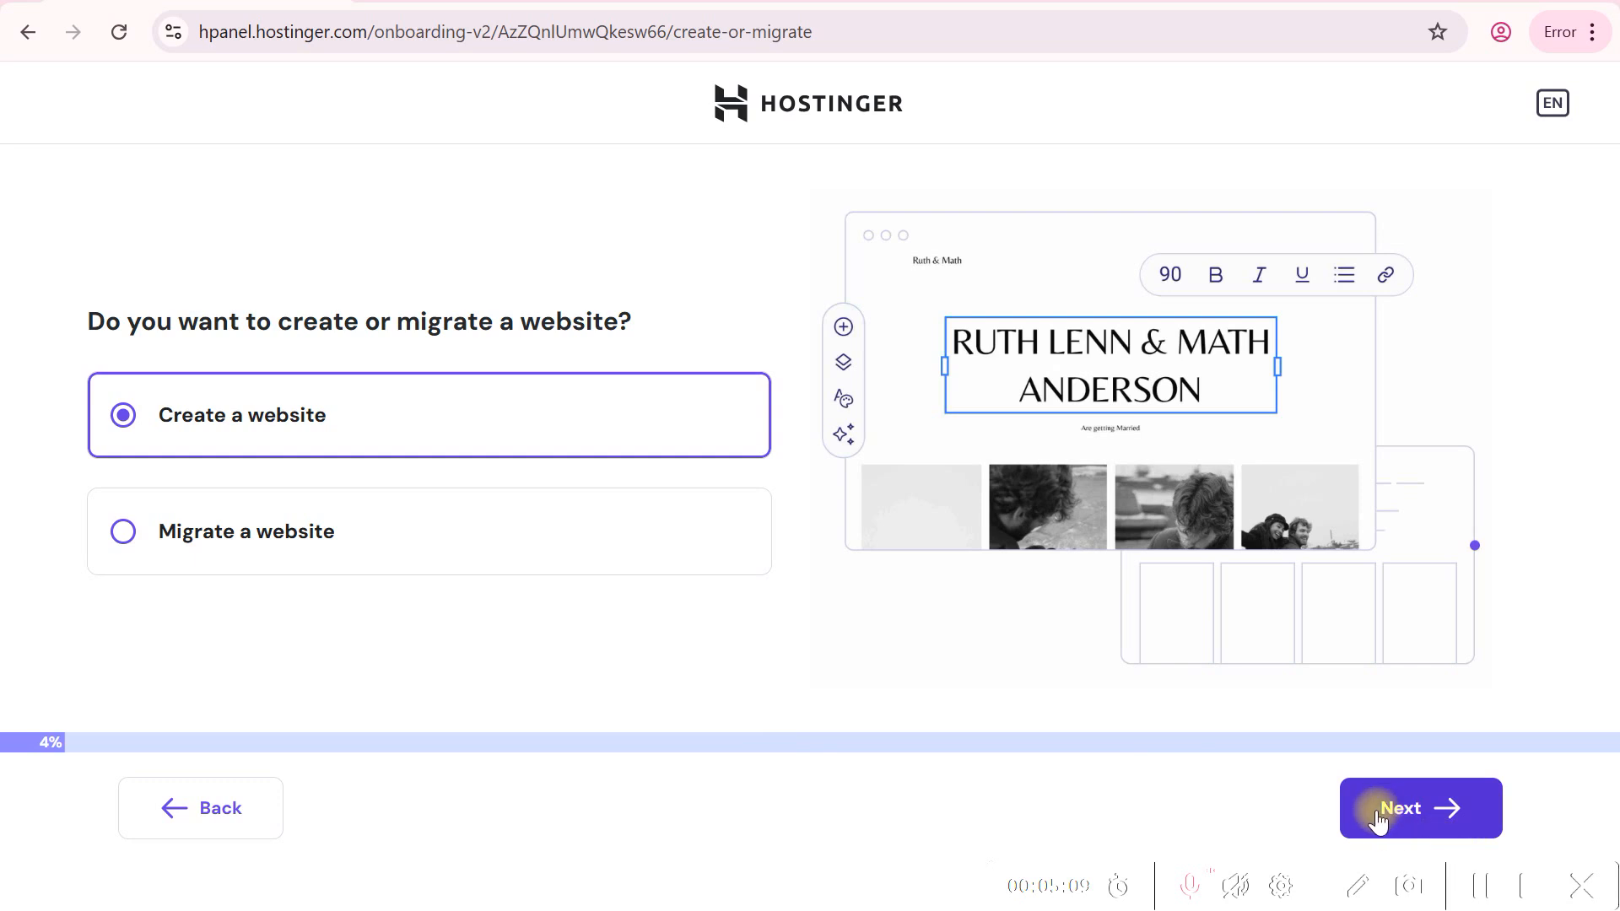
click(1432, 812)
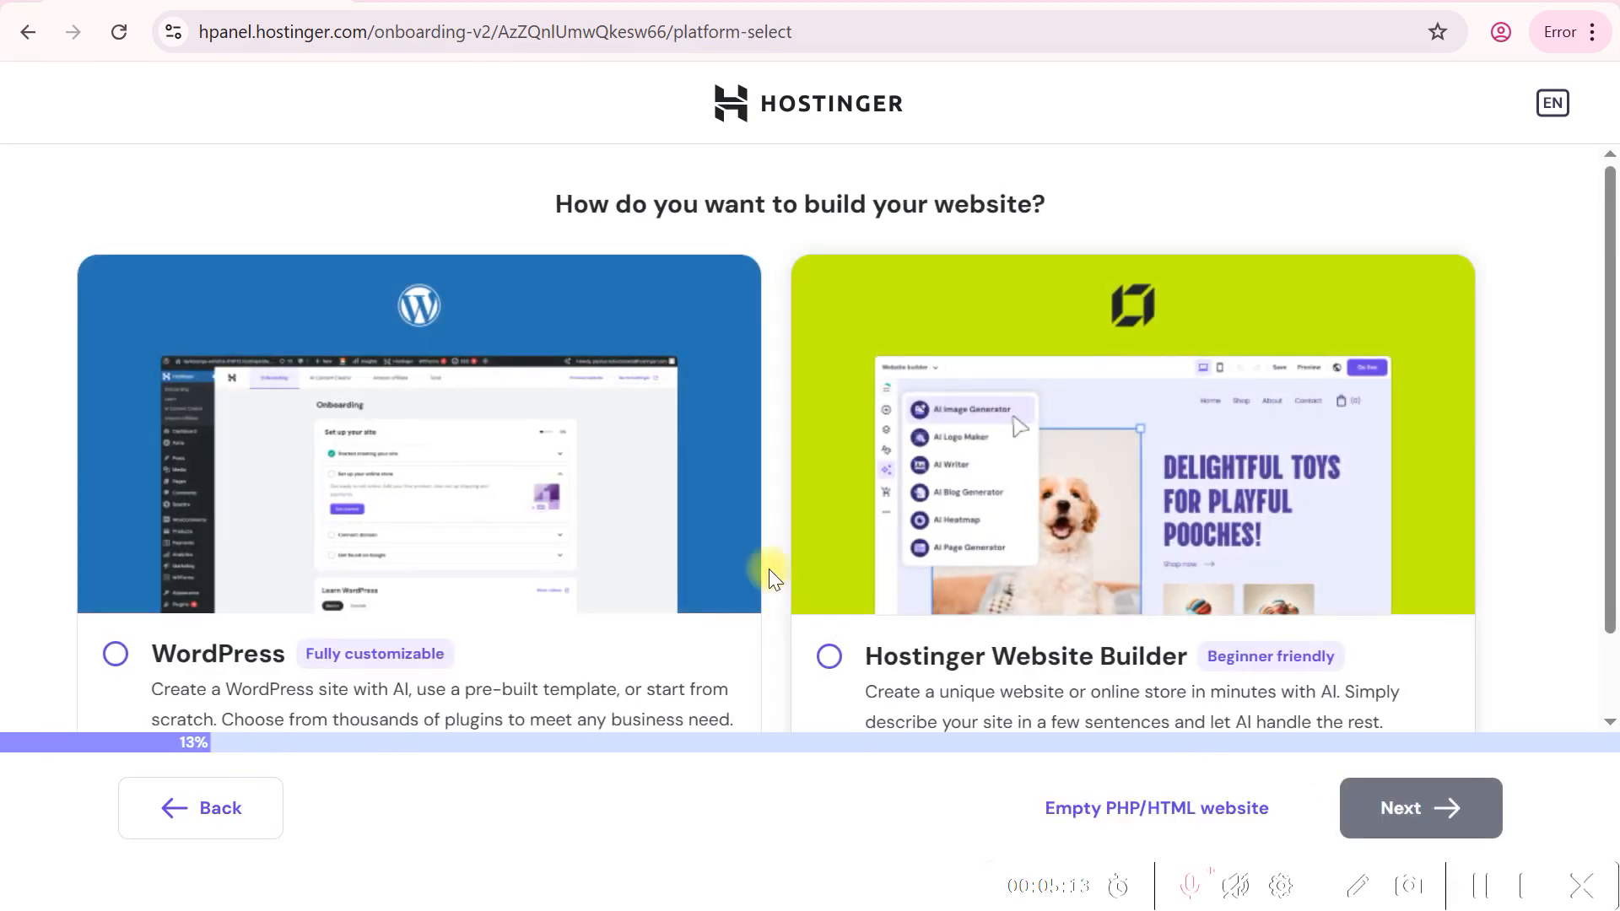
scroll(1173, 726, down, 1)
click(1131, 808)
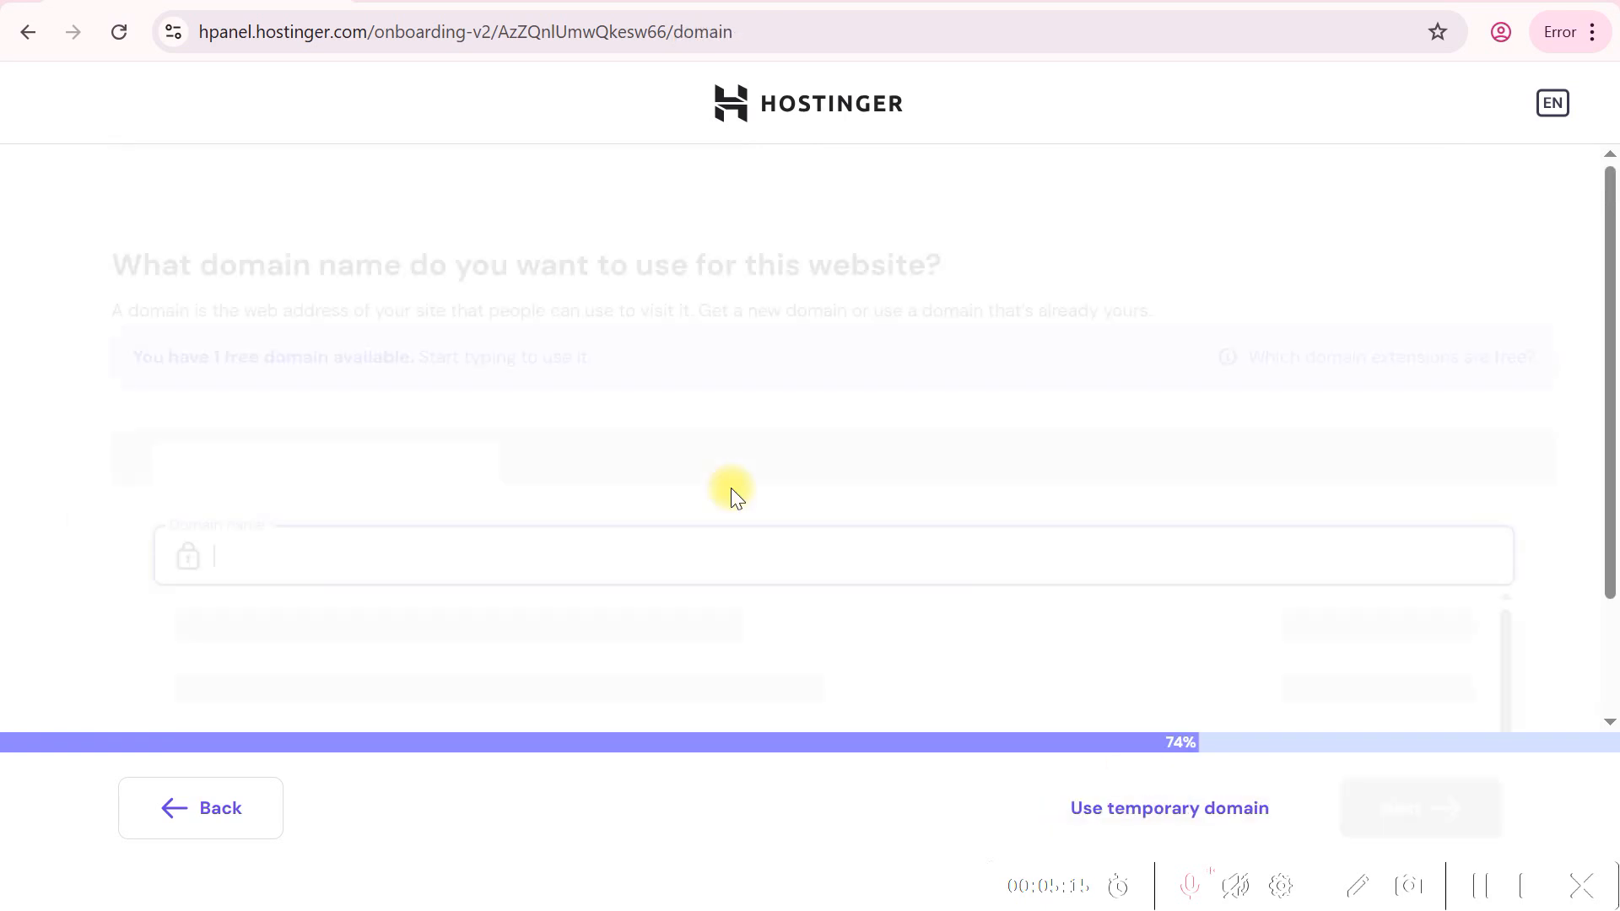
- Dismiss the list of free extensions and choose buyselldigitals.com as the website's free domain
scroll(679, 459, down, 1)
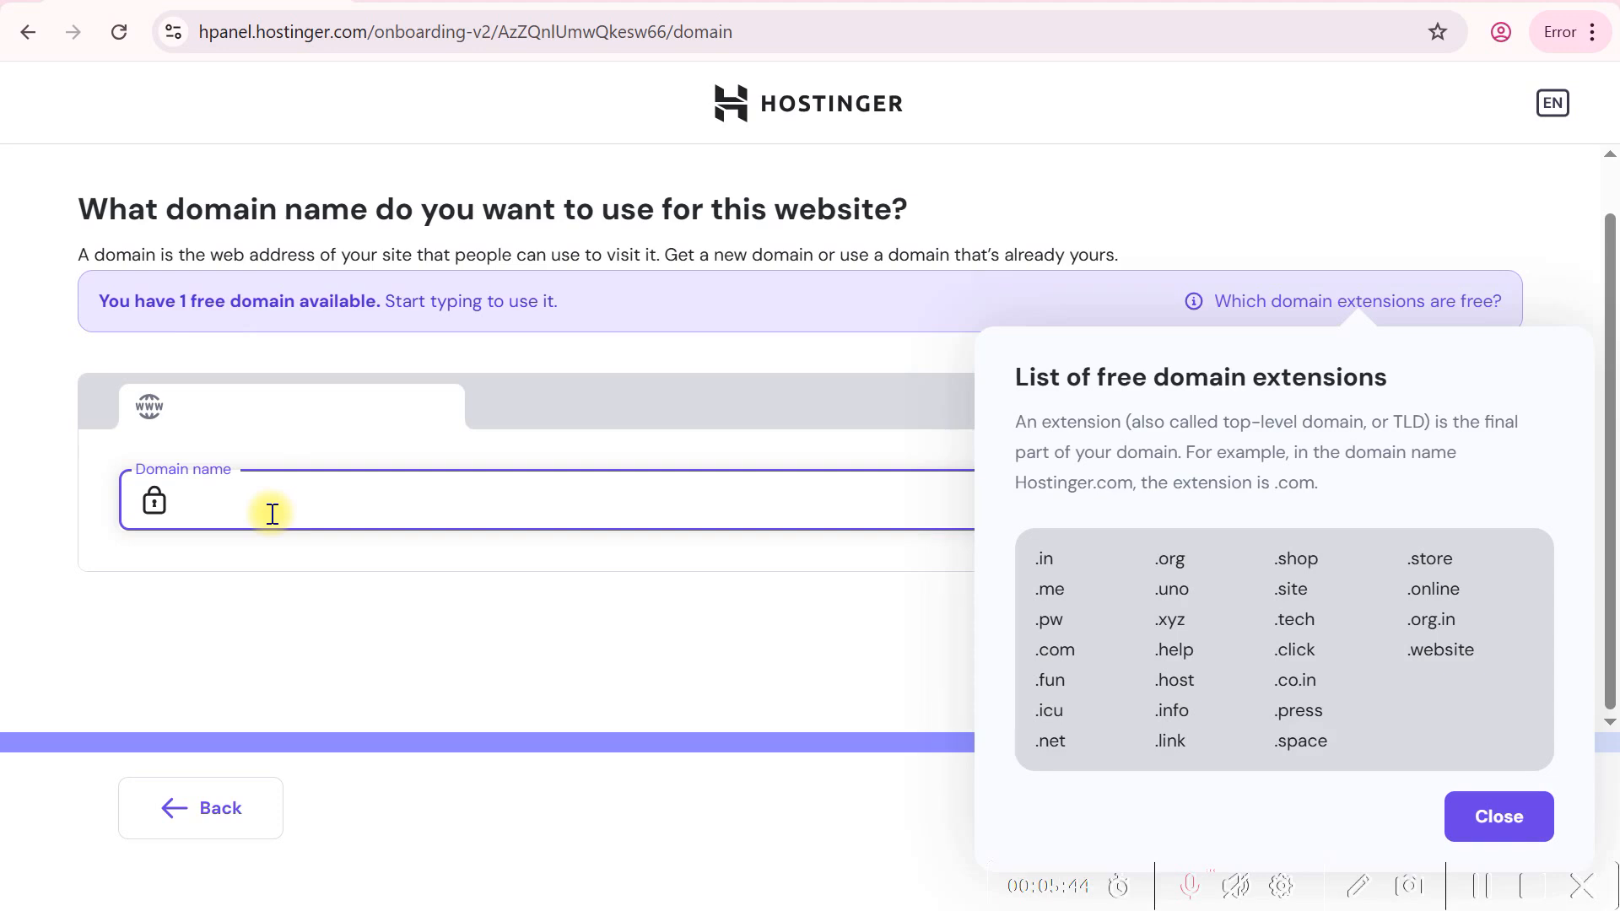
text(buyselldigitals.com)
click(1499, 817)
click(333, 511)
text(buyselldigitals.com)
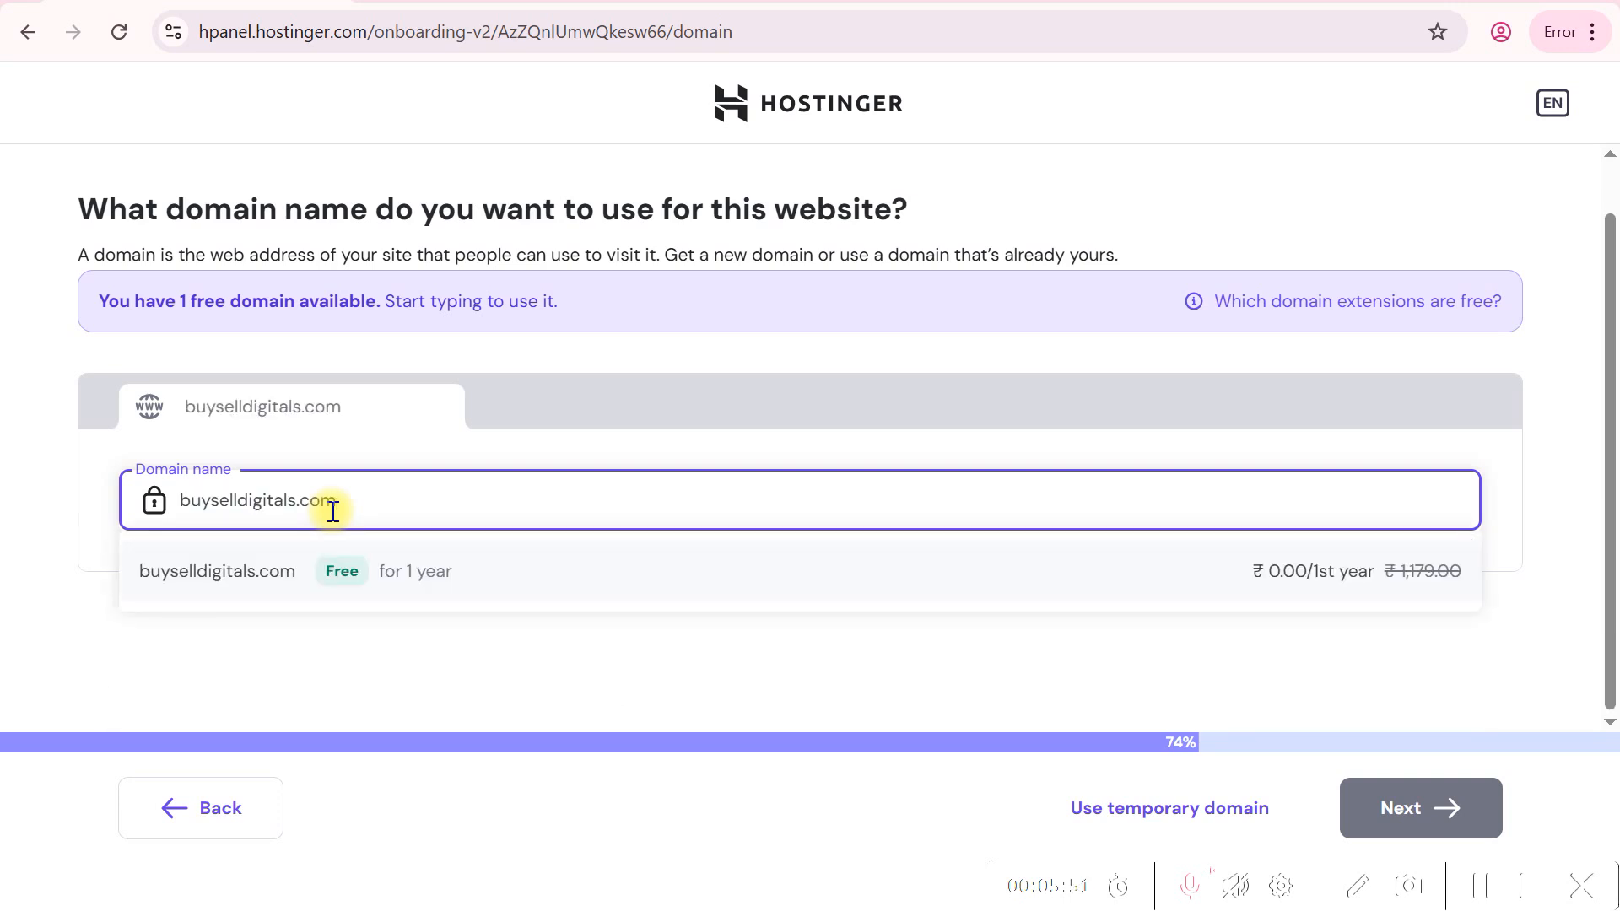
click(387, 590)
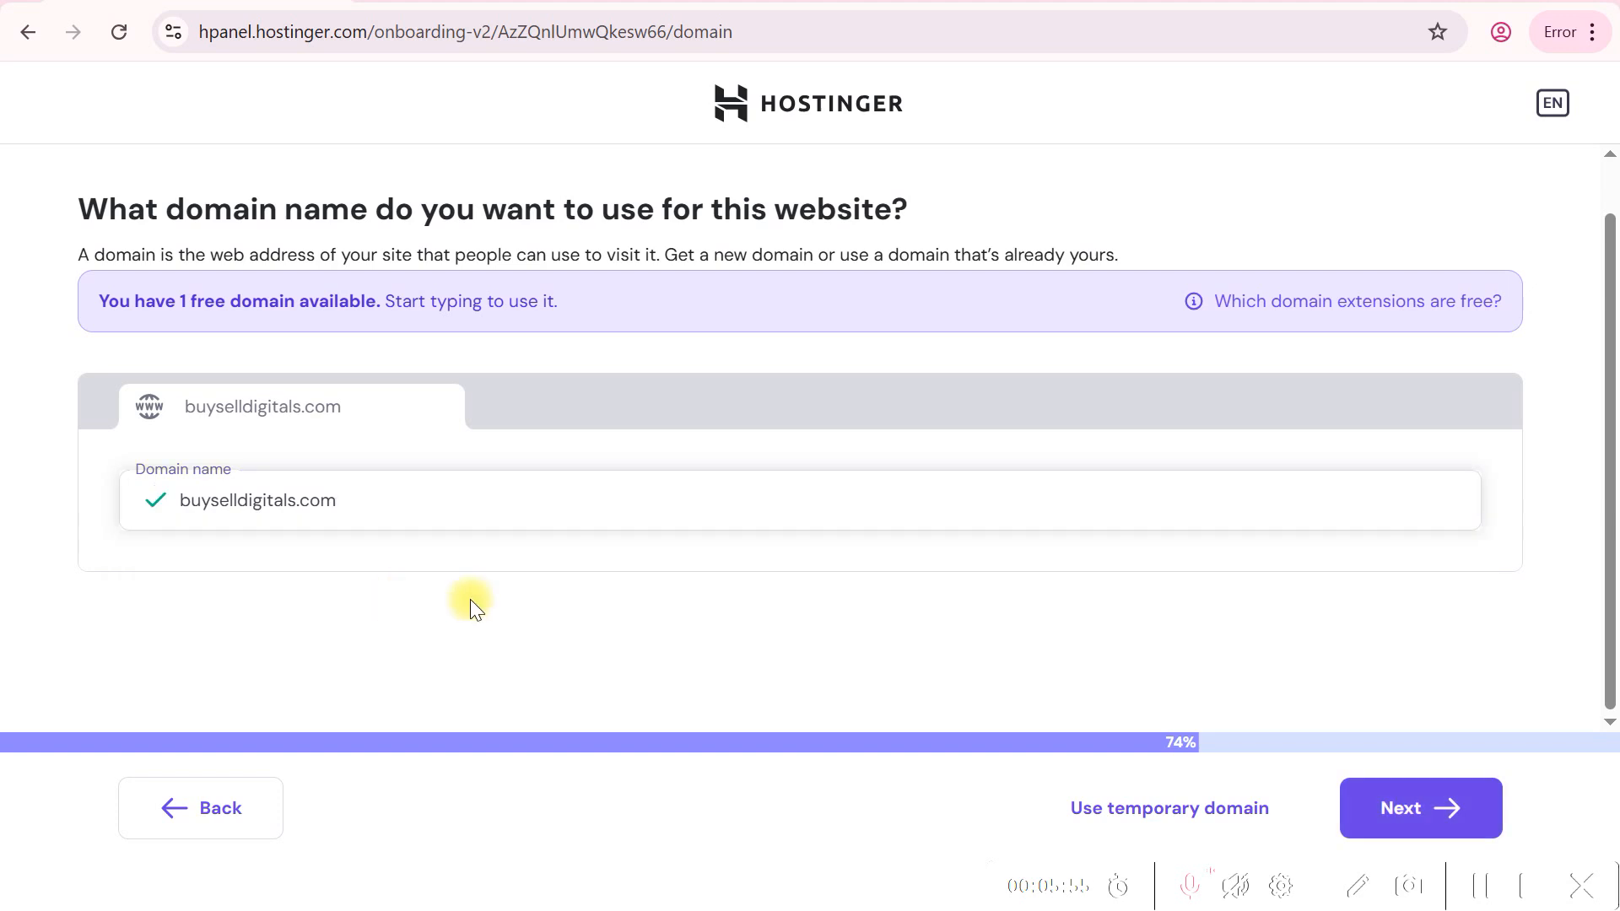
click(1432, 789)
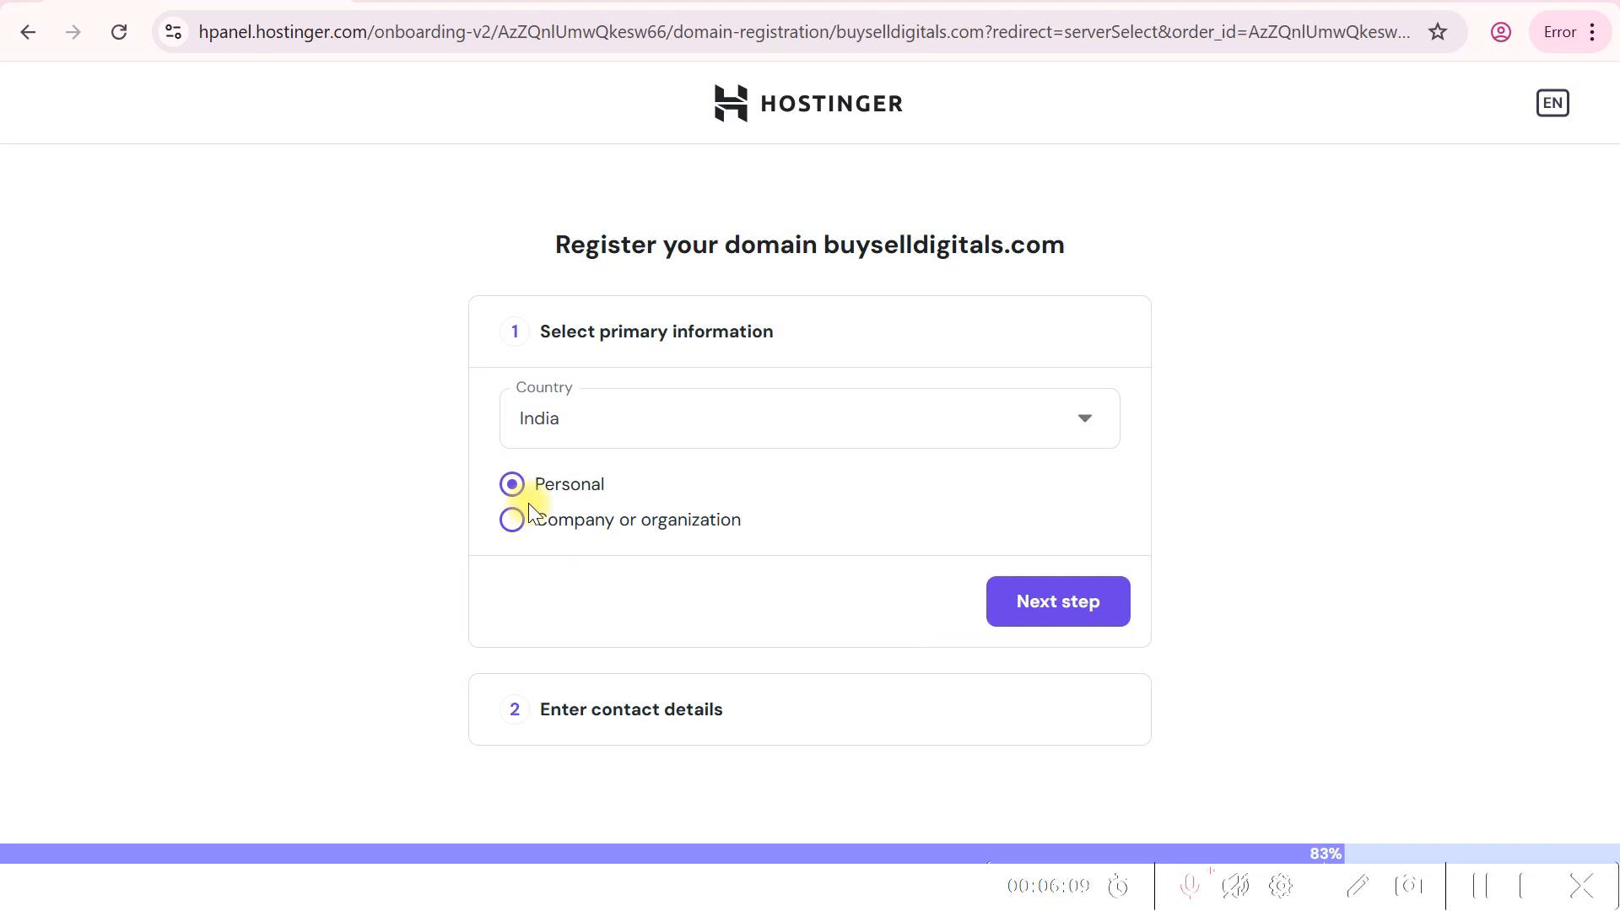
- Finish registering the domain as Personal in India with the contact details provided, and decline saving the address in the browser
click(1093, 635)
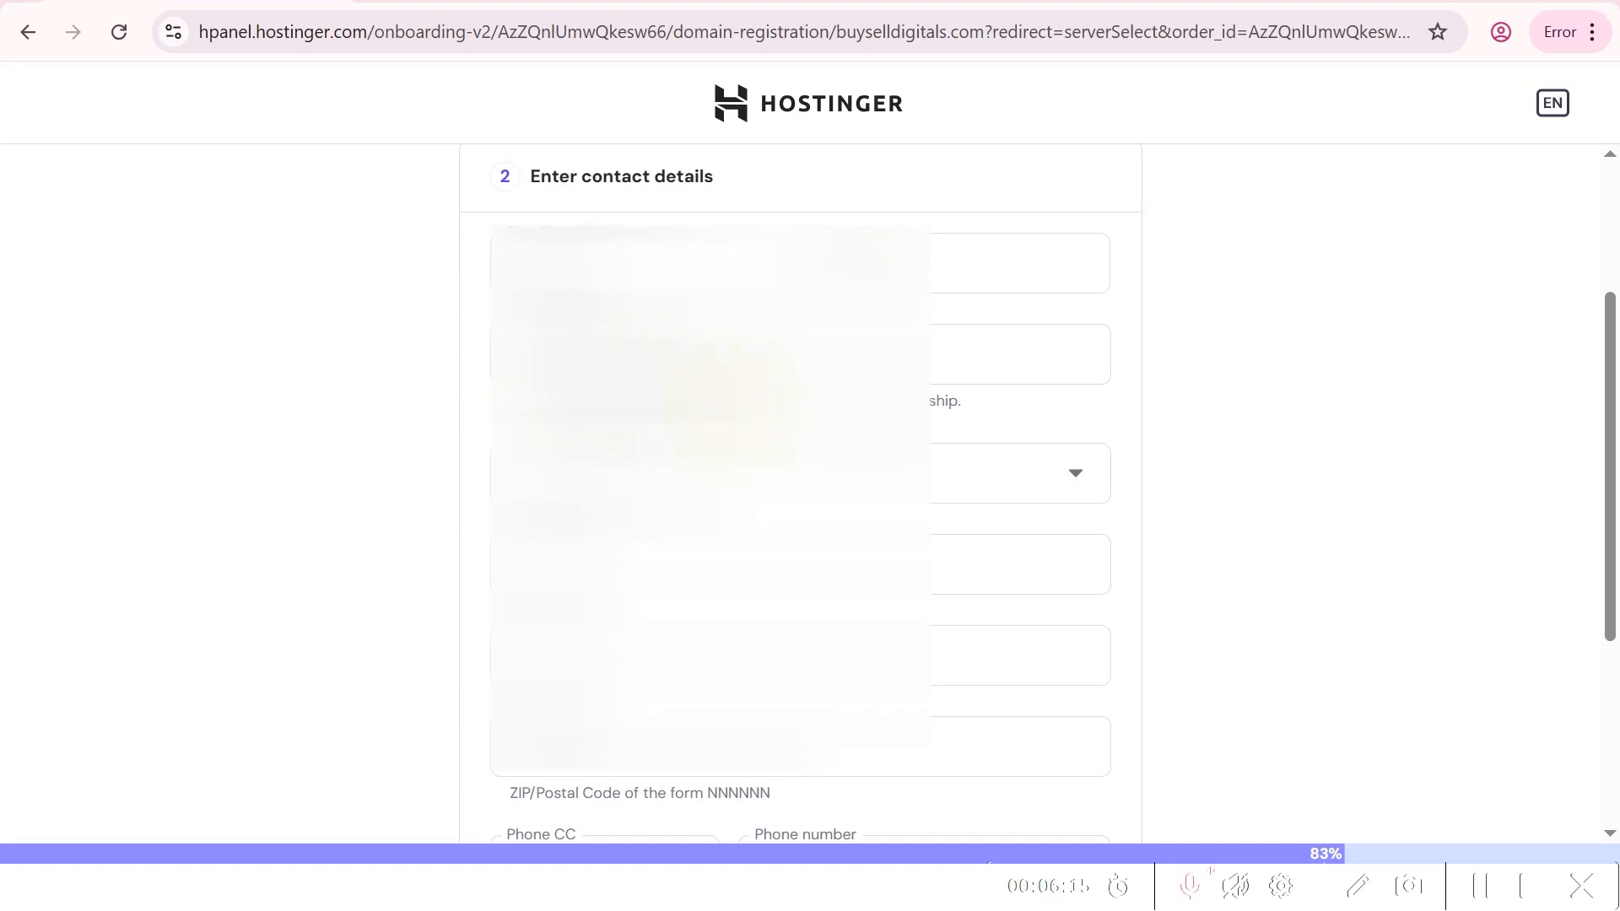
scroll(800, 493, down, 1)
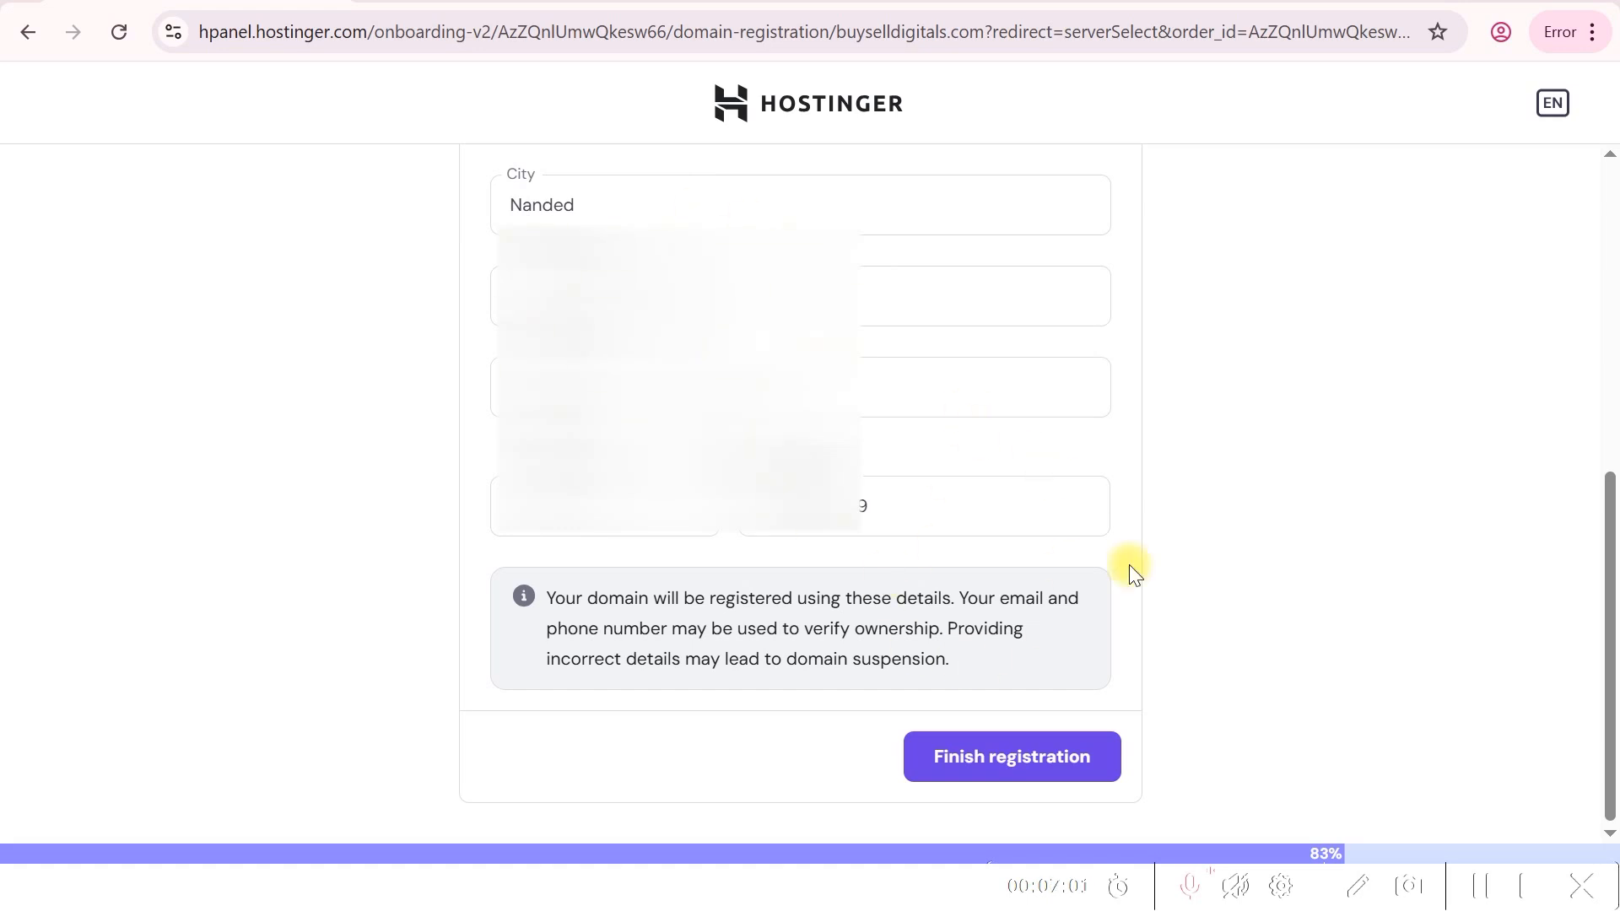
click(980, 763)
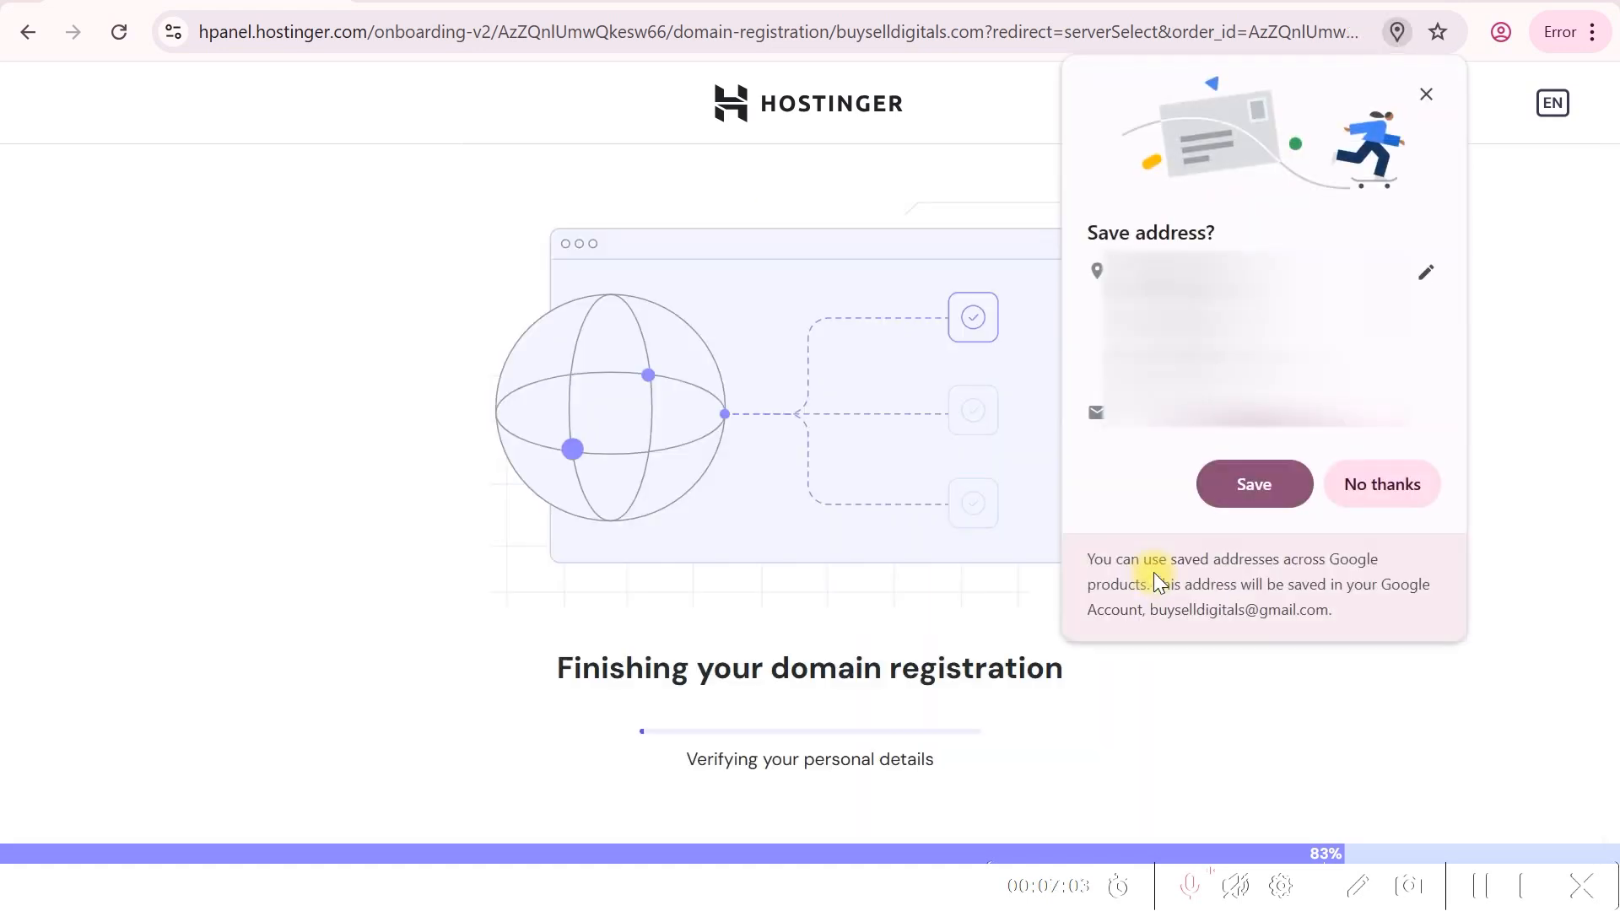
click(1382, 493)
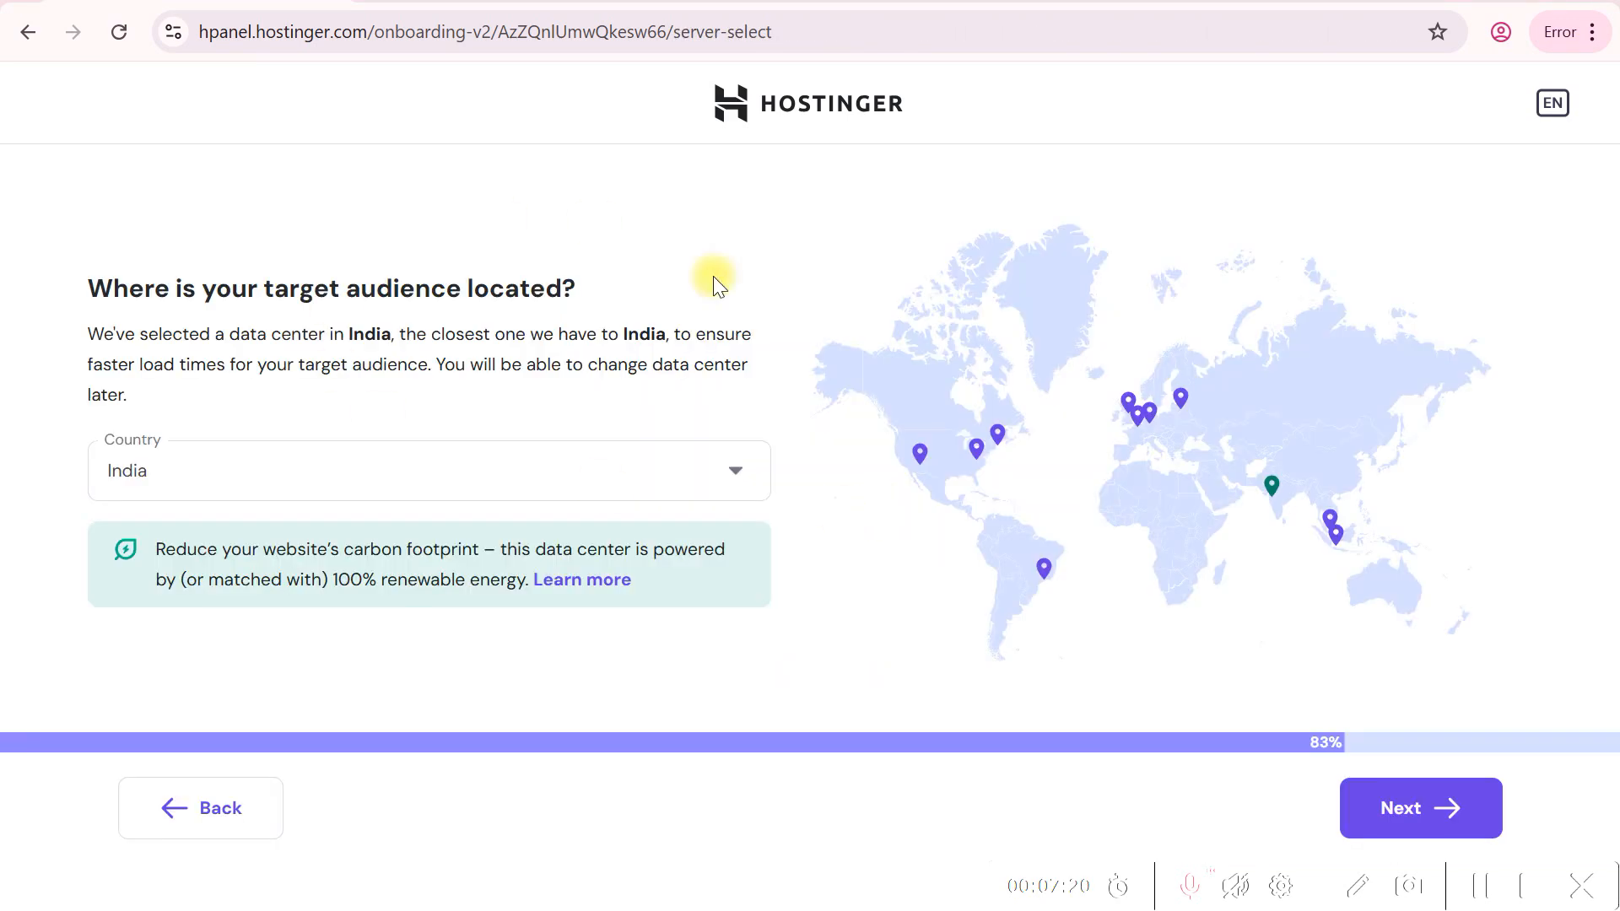
- Keep India as the target audience's country and dismiss the clear cache tip on the website dashboard
click(1421, 808)
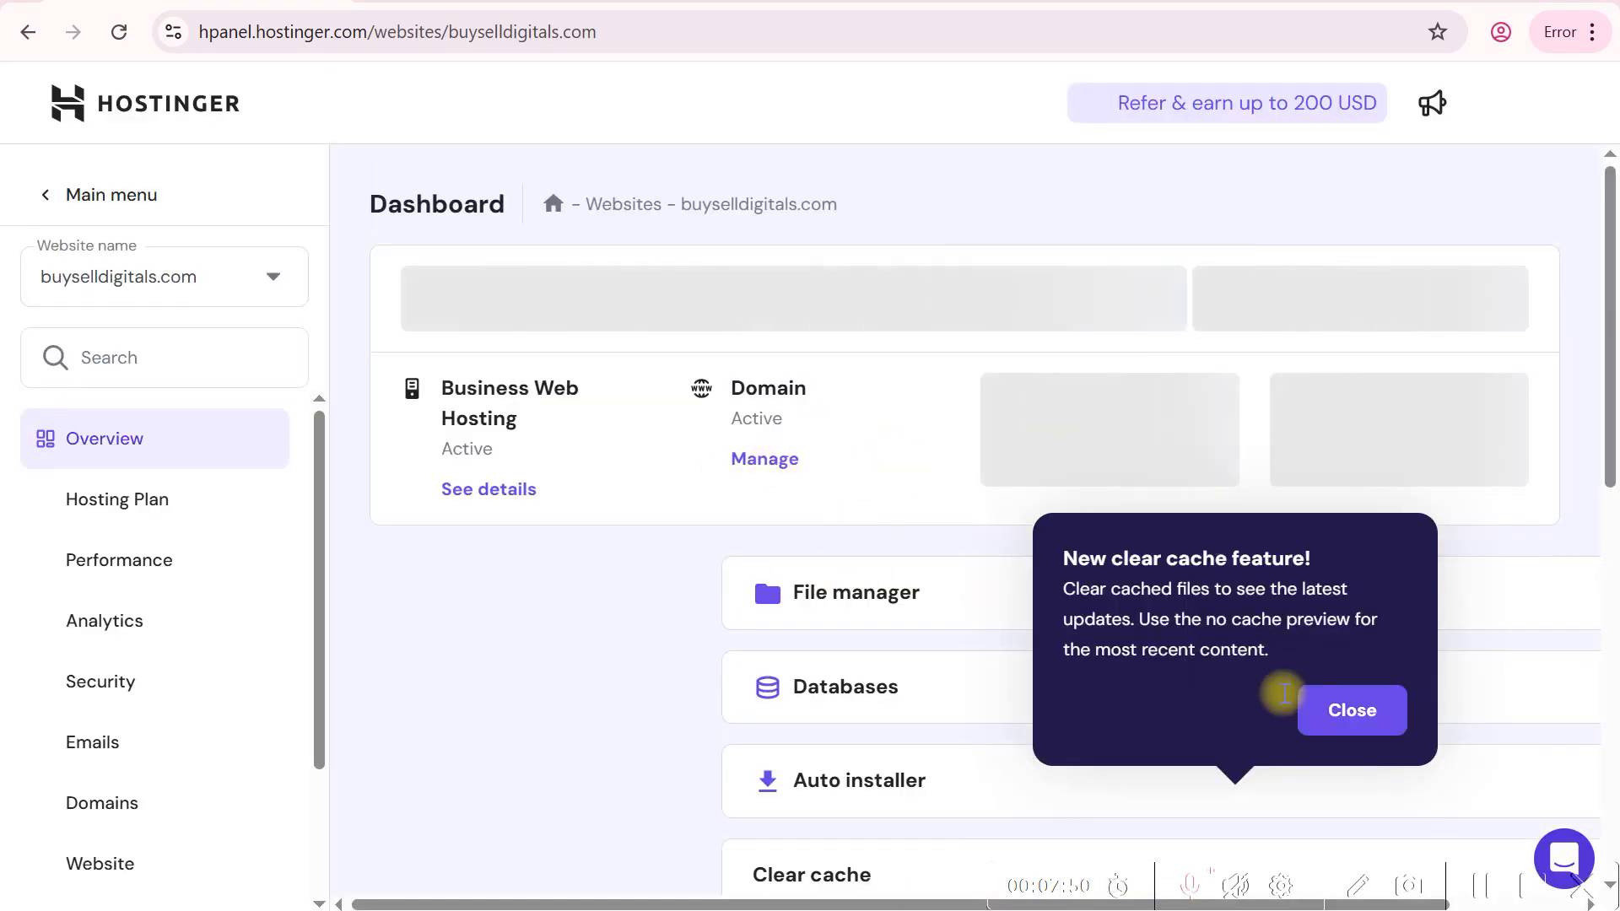
click(1363, 723)
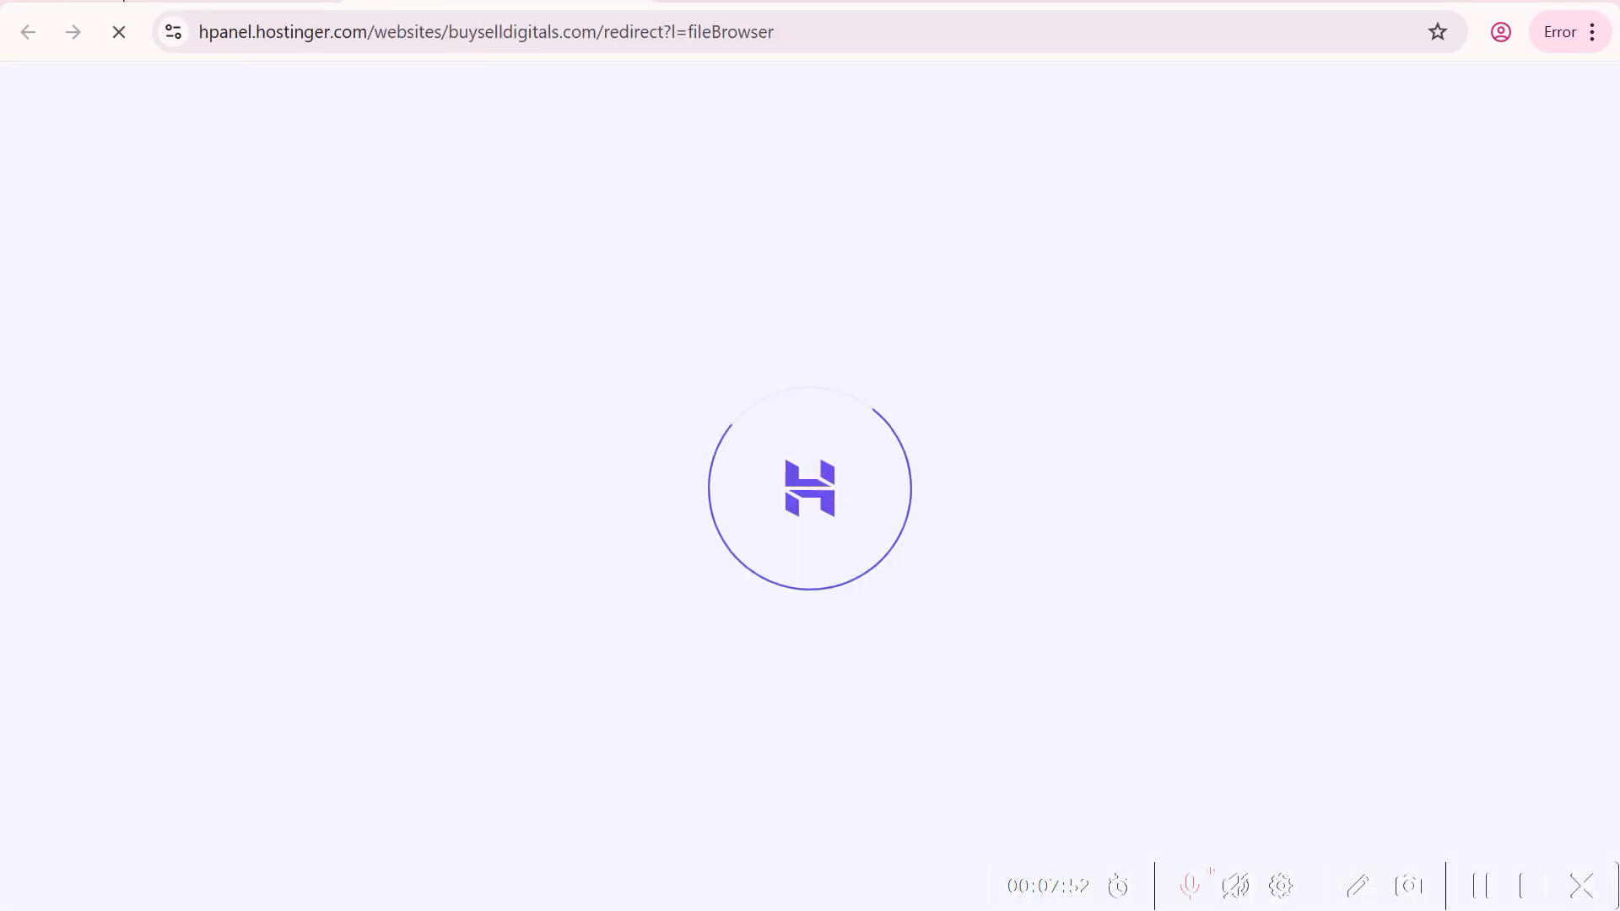
scroll(1150, 777, down, 5)
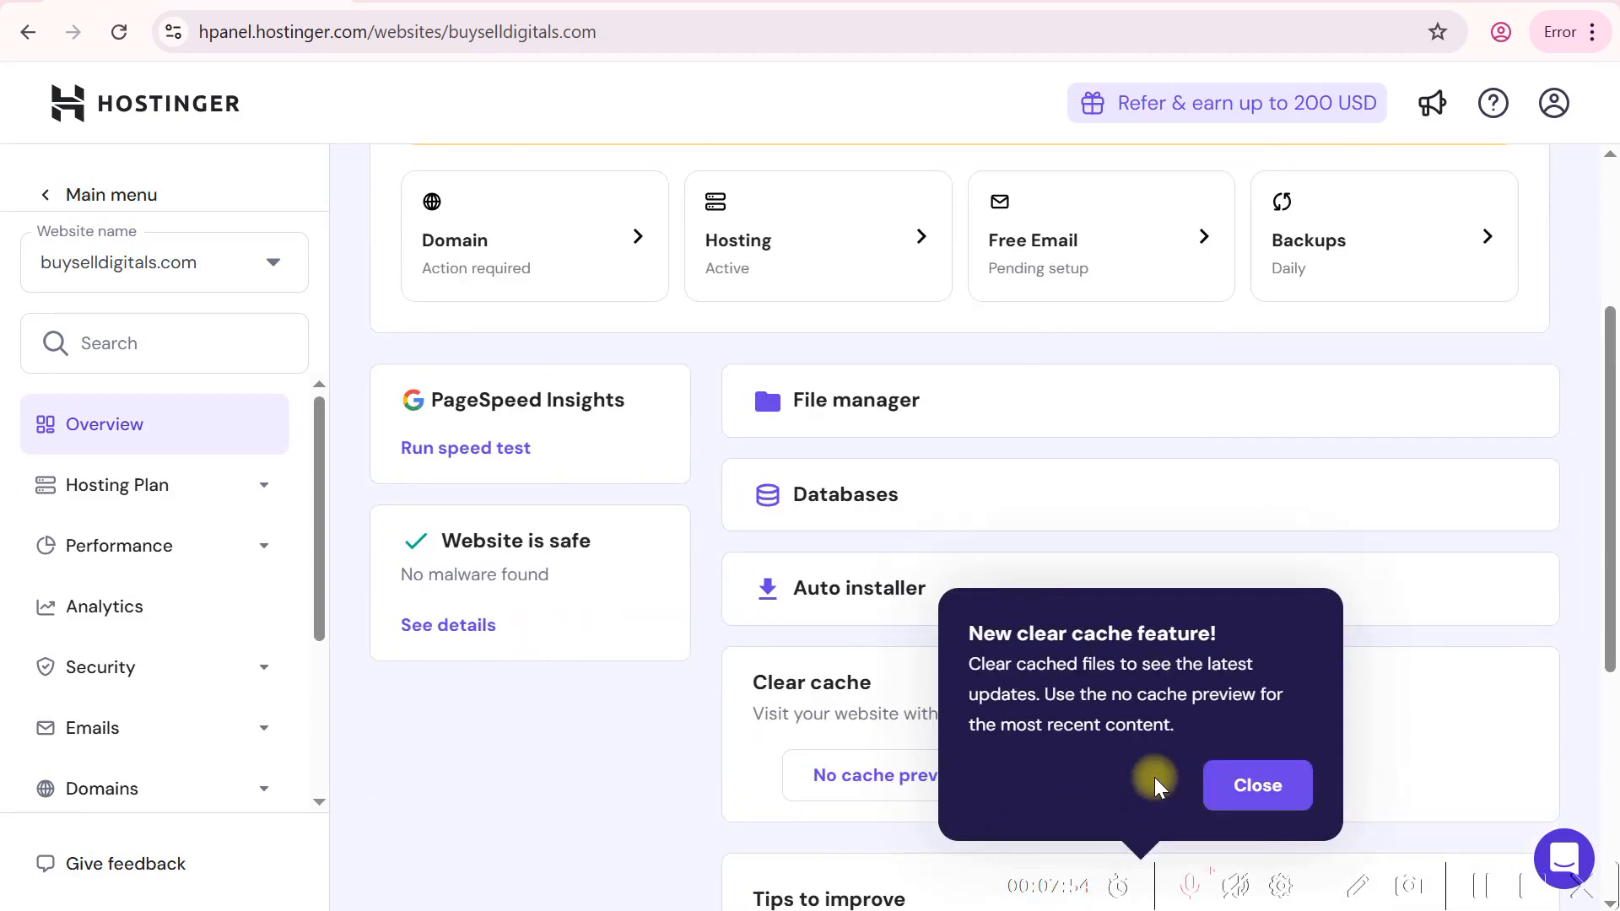
click(1258, 513)
scroll(785, 544, up, 5)
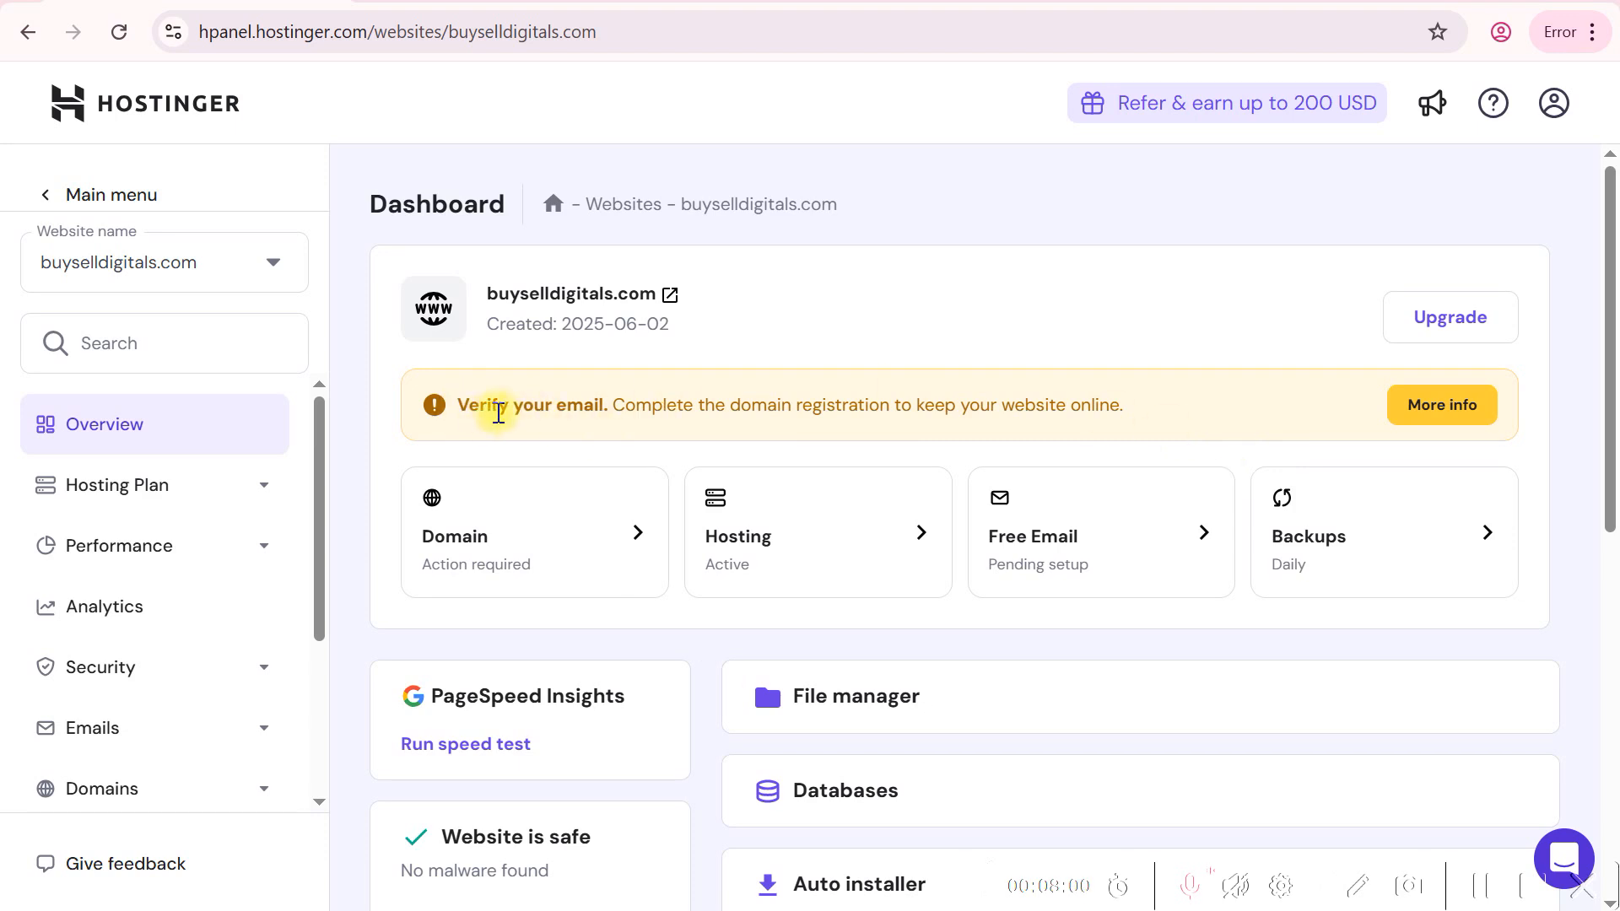
- Read the email verification notice on the dashboard and open Gmail in a new browser tab, accepting Chrome's ad privacy notice
drag(972, 407, 1127, 407)
click(1010, 405)
key(ctrl+t)
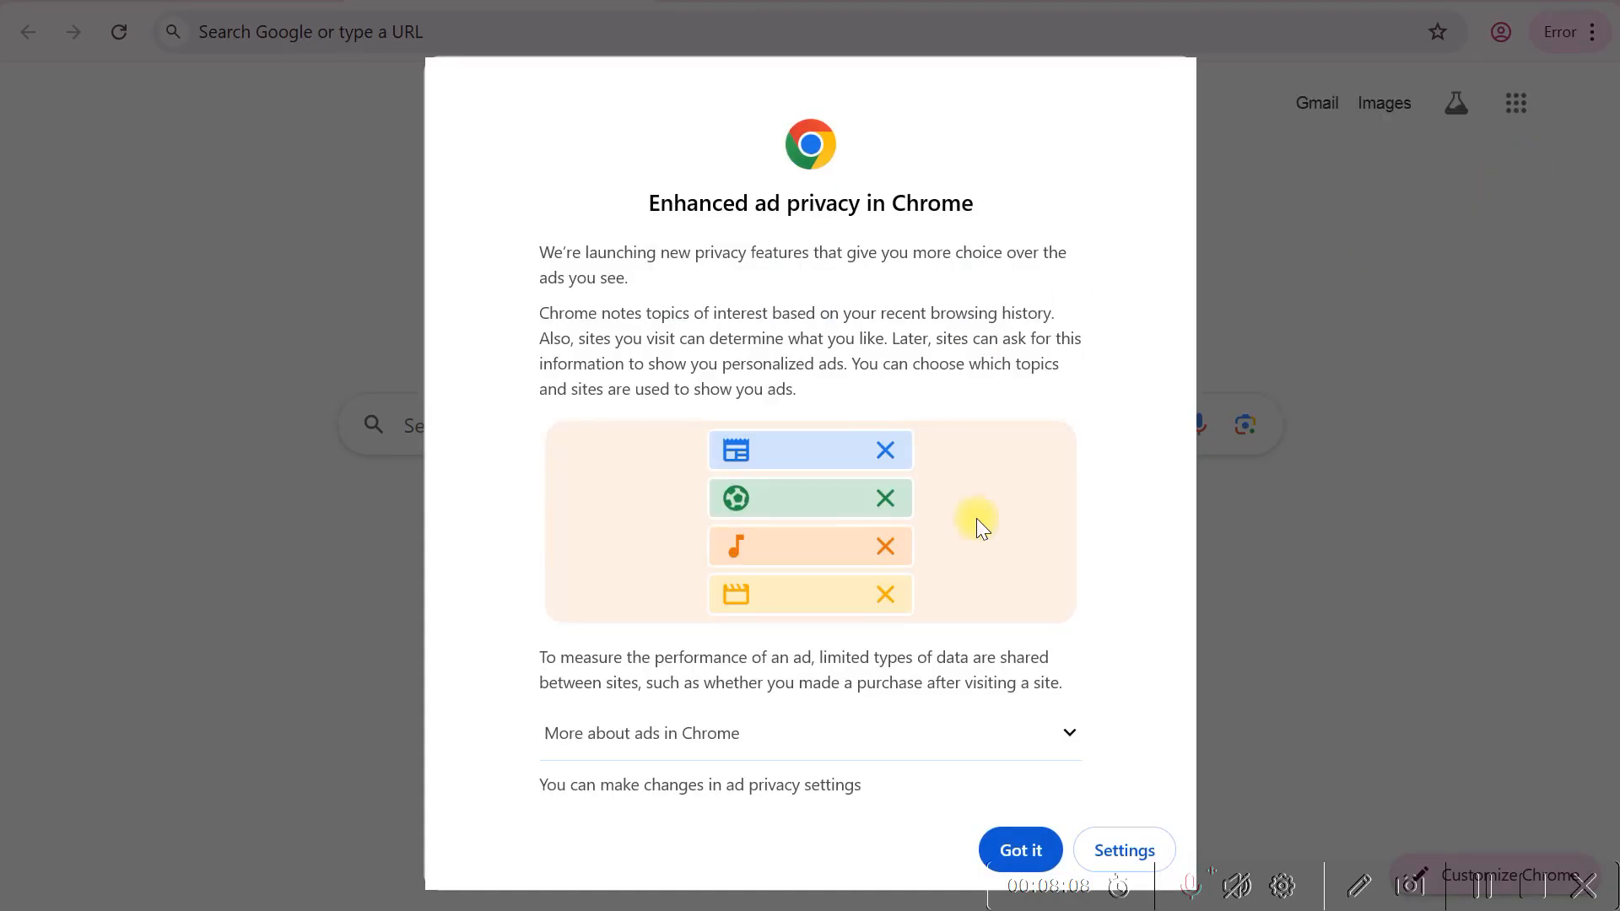
click(1021, 851)
click(1517, 106)
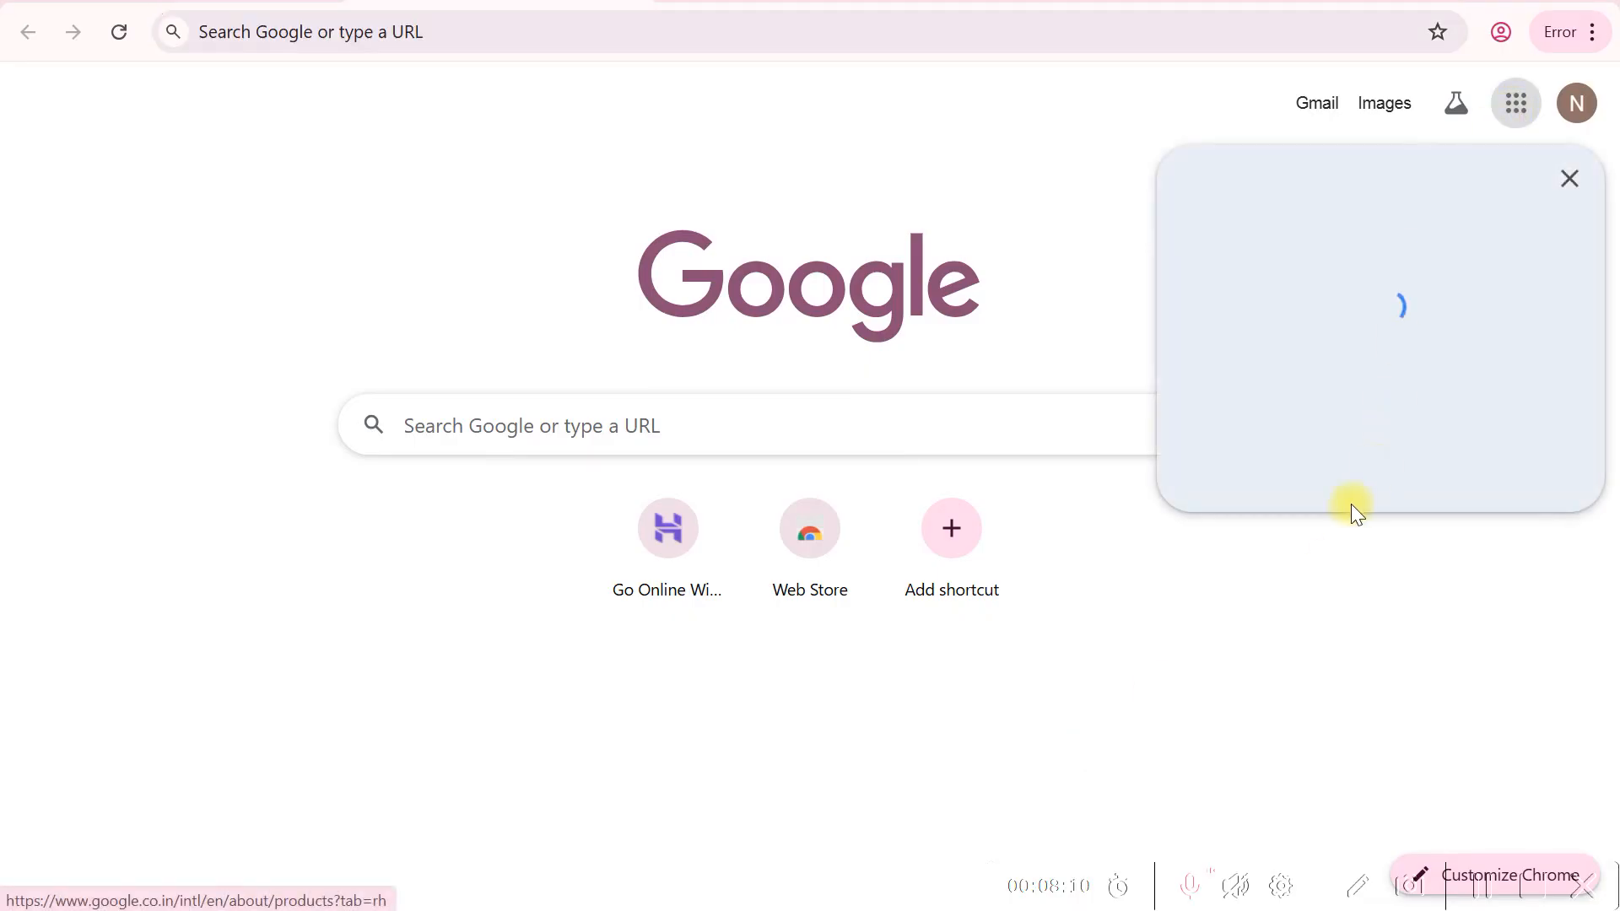
click(1490, 246)
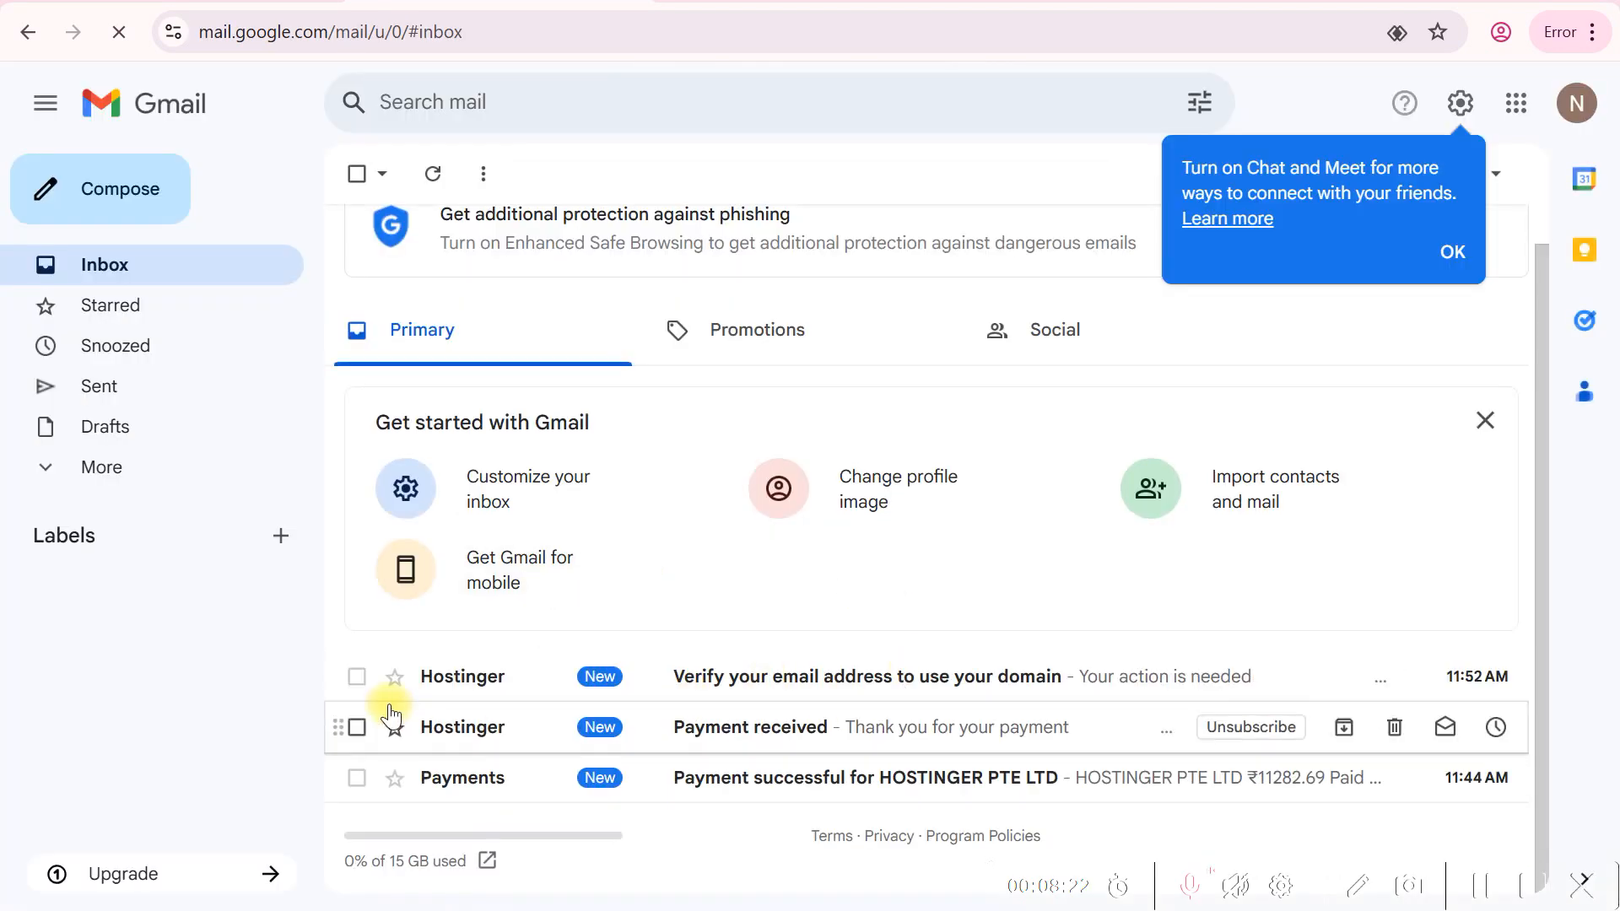
- Verify the domain's contact email through Hostinger's verification message and reload the buyselldigitals.com dashboard
click(764, 682)
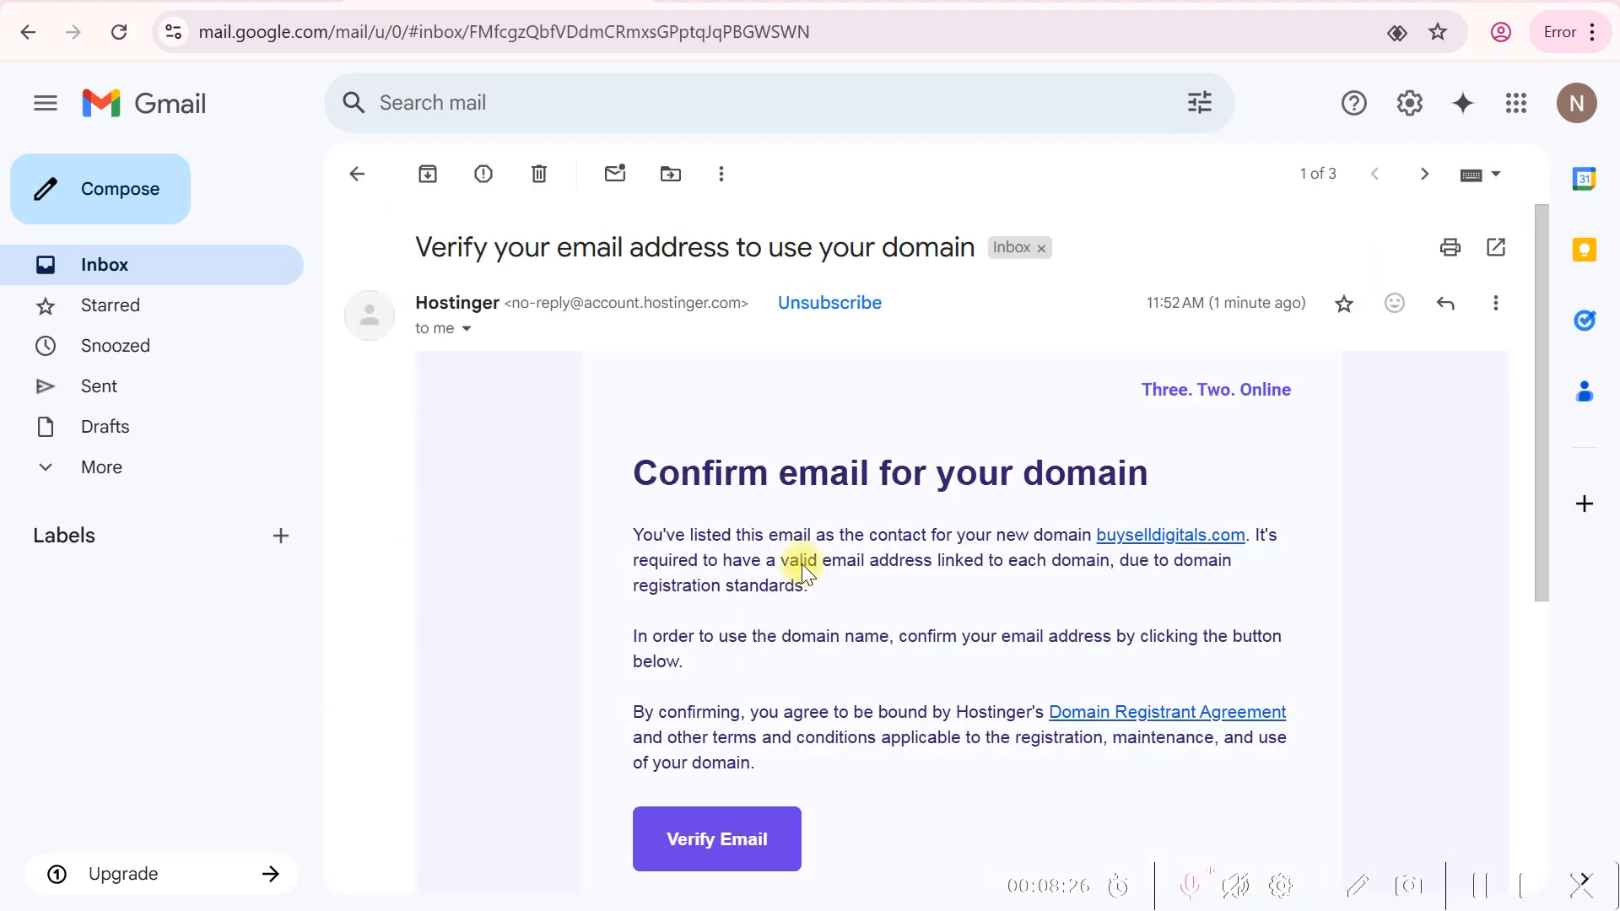
scroll(804, 582, down, 1)
click(712, 727)
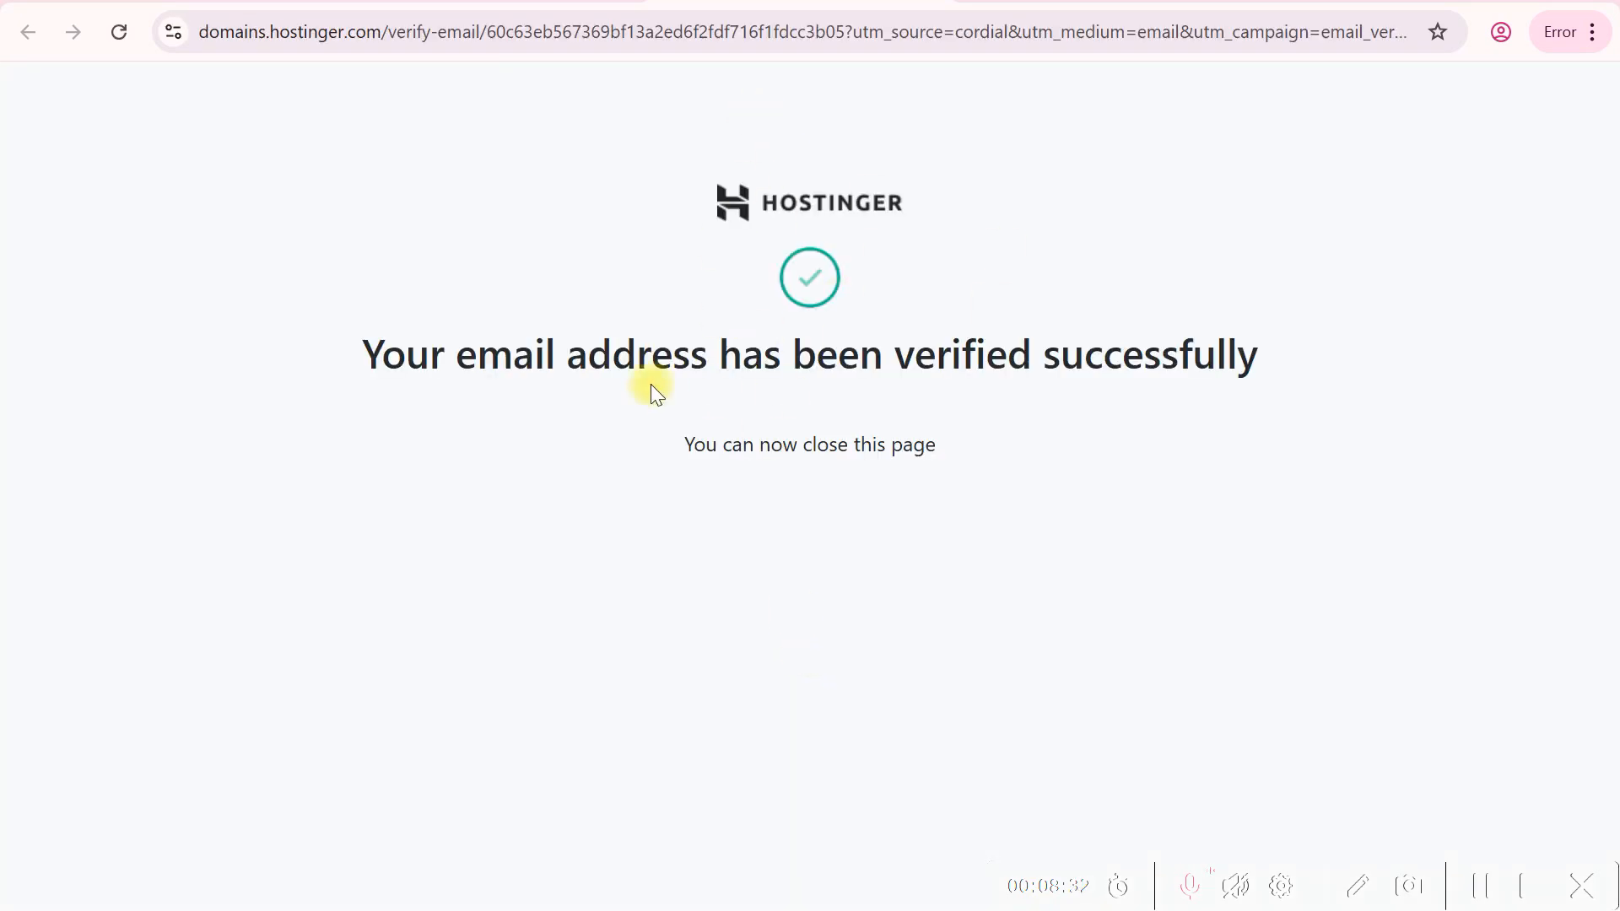
drag(481, 363, 1216, 359)
click(245, 7)
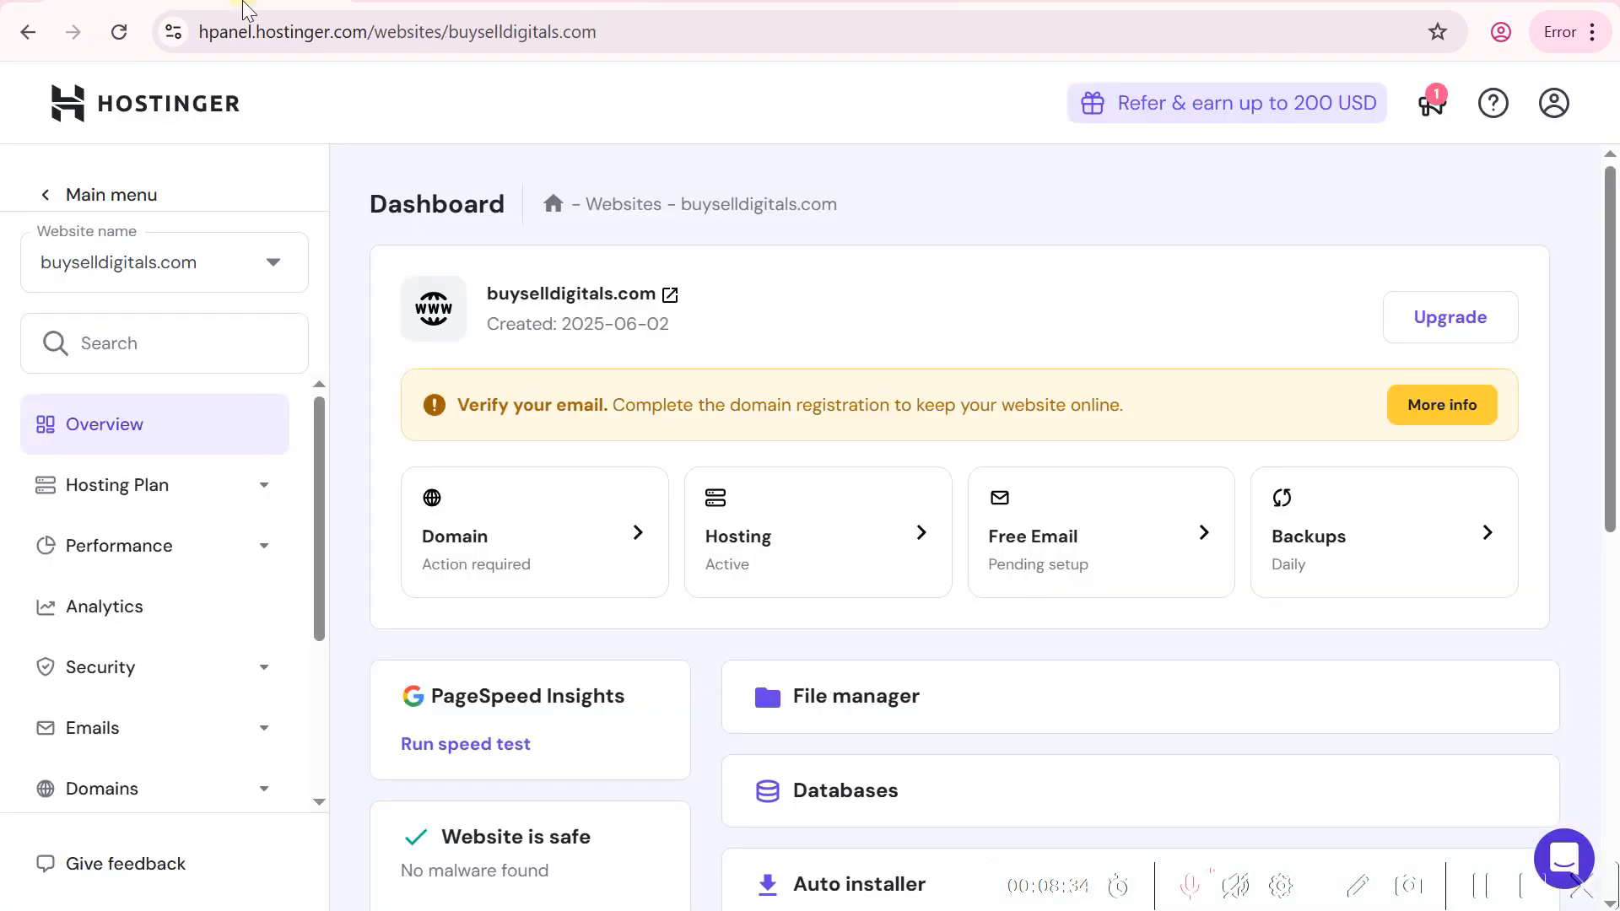
click(119, 32)
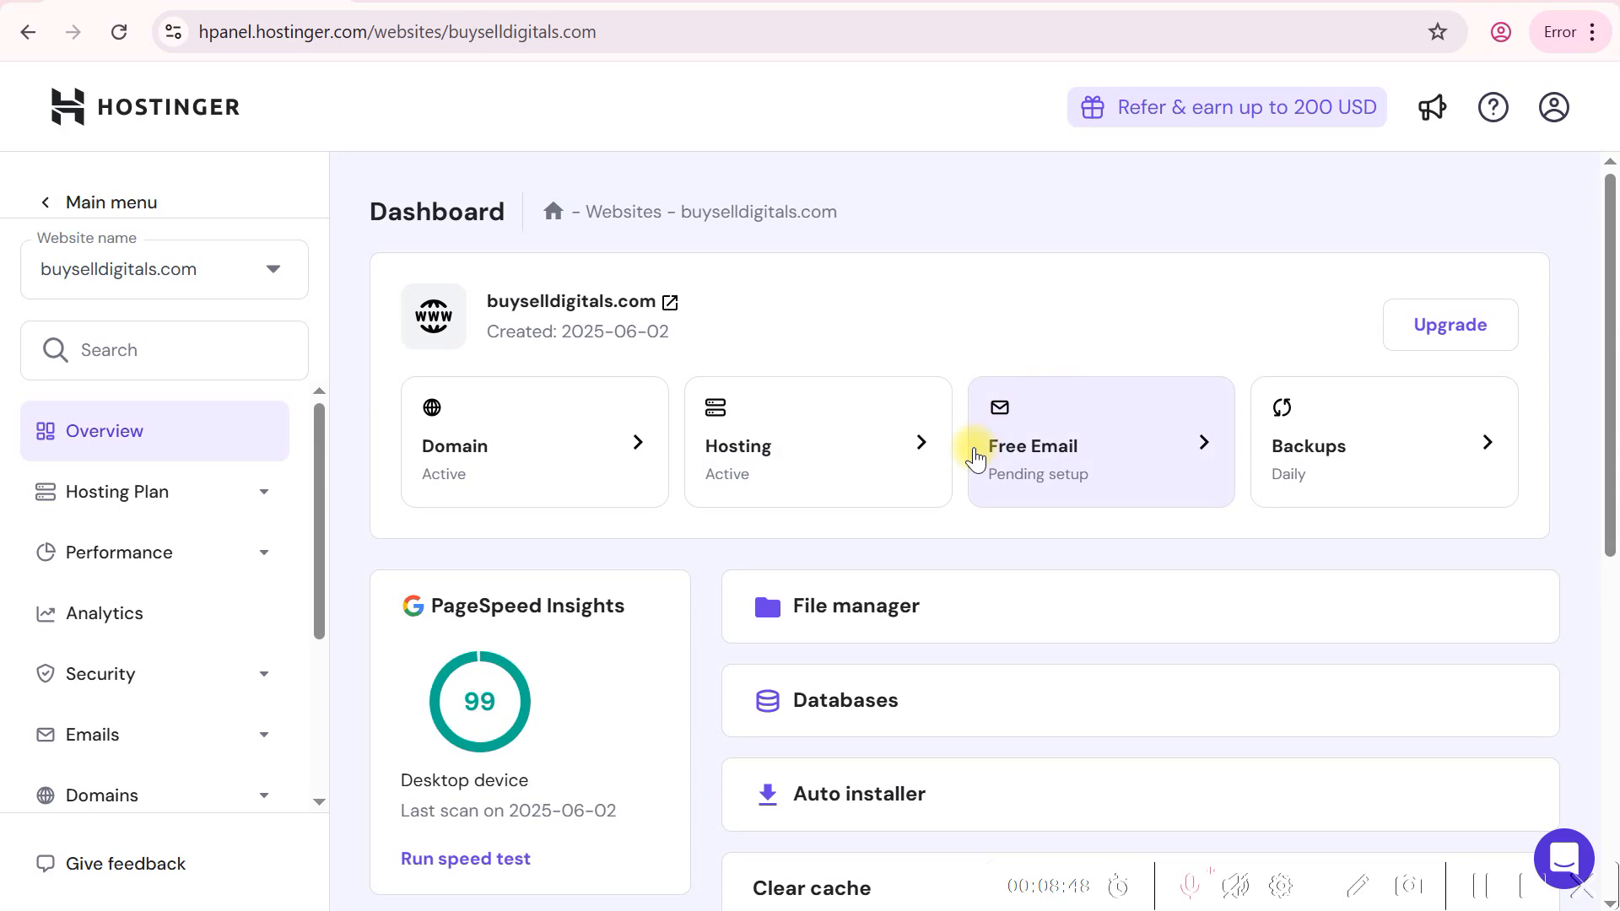
- Search the site's hosting tools for "word" and start a new WordPress installation on buyselldigitals.com
scroll(979, 451, down, 4)
scroll(1018, 481, down, 2)
scroll(1019, 481, up, 5)
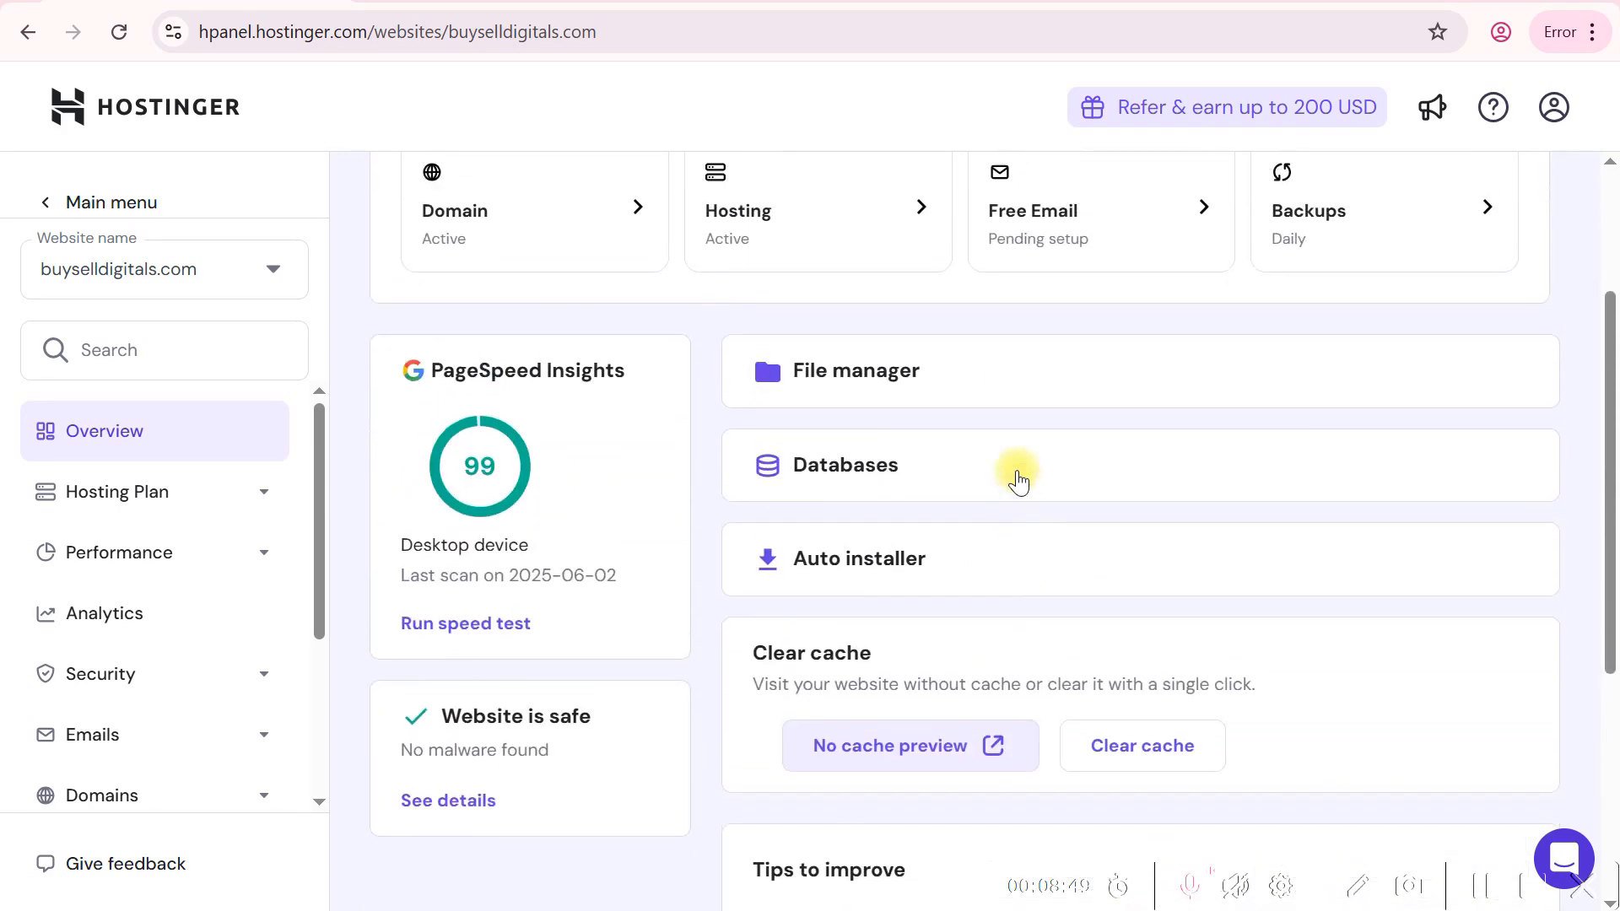
scroll(1019, 481, down, 2)
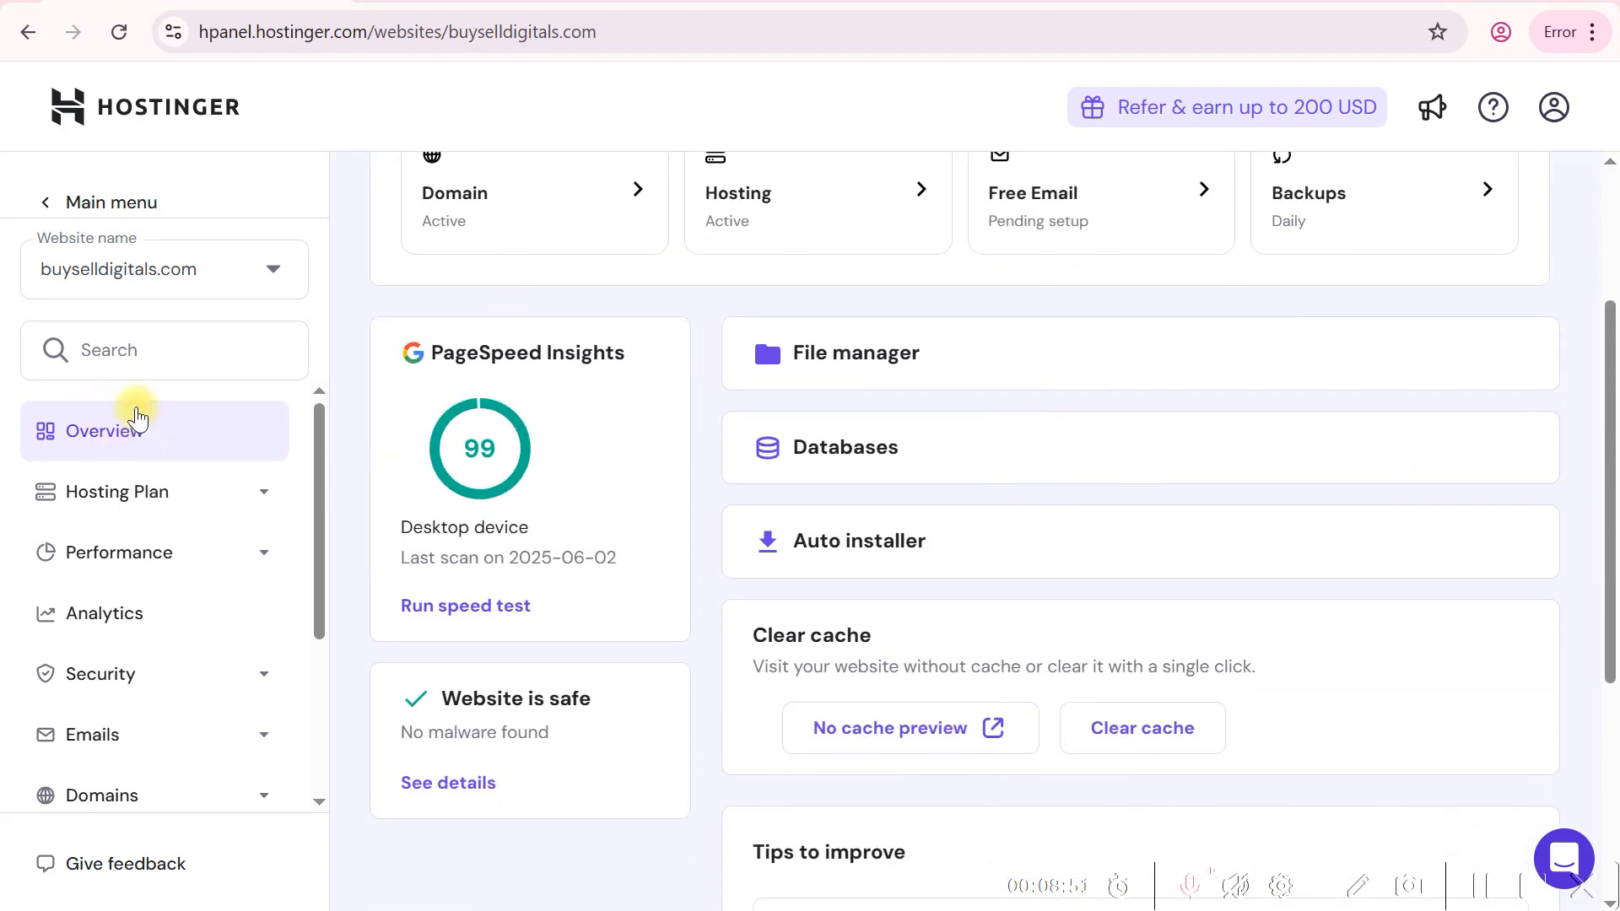
click(156, 352)
text(word)
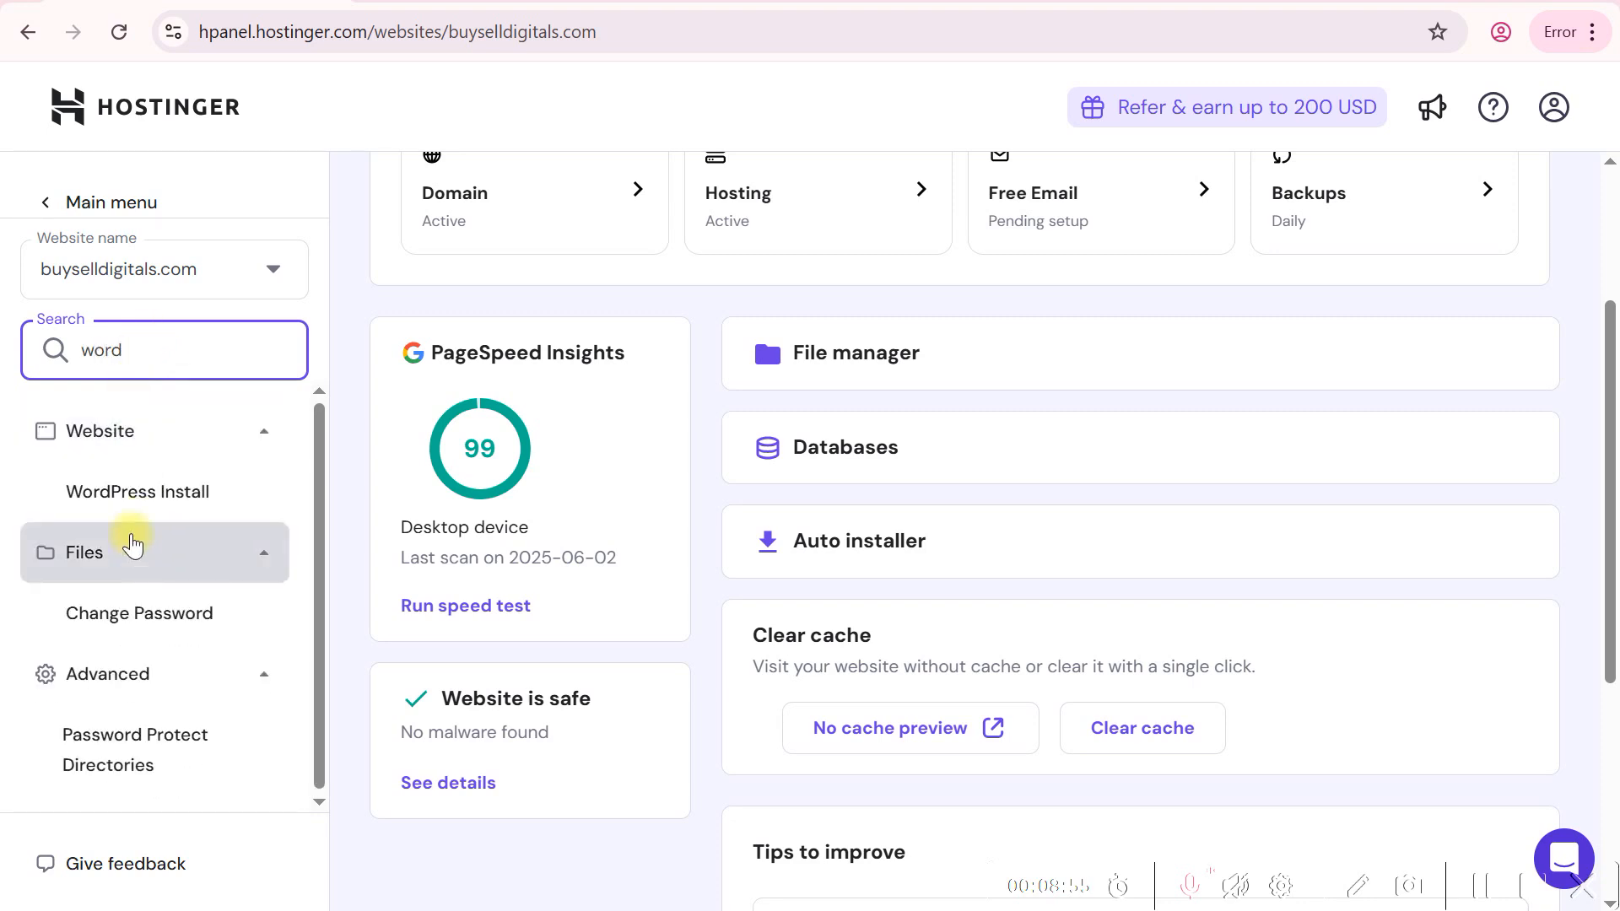
click(160, 497)
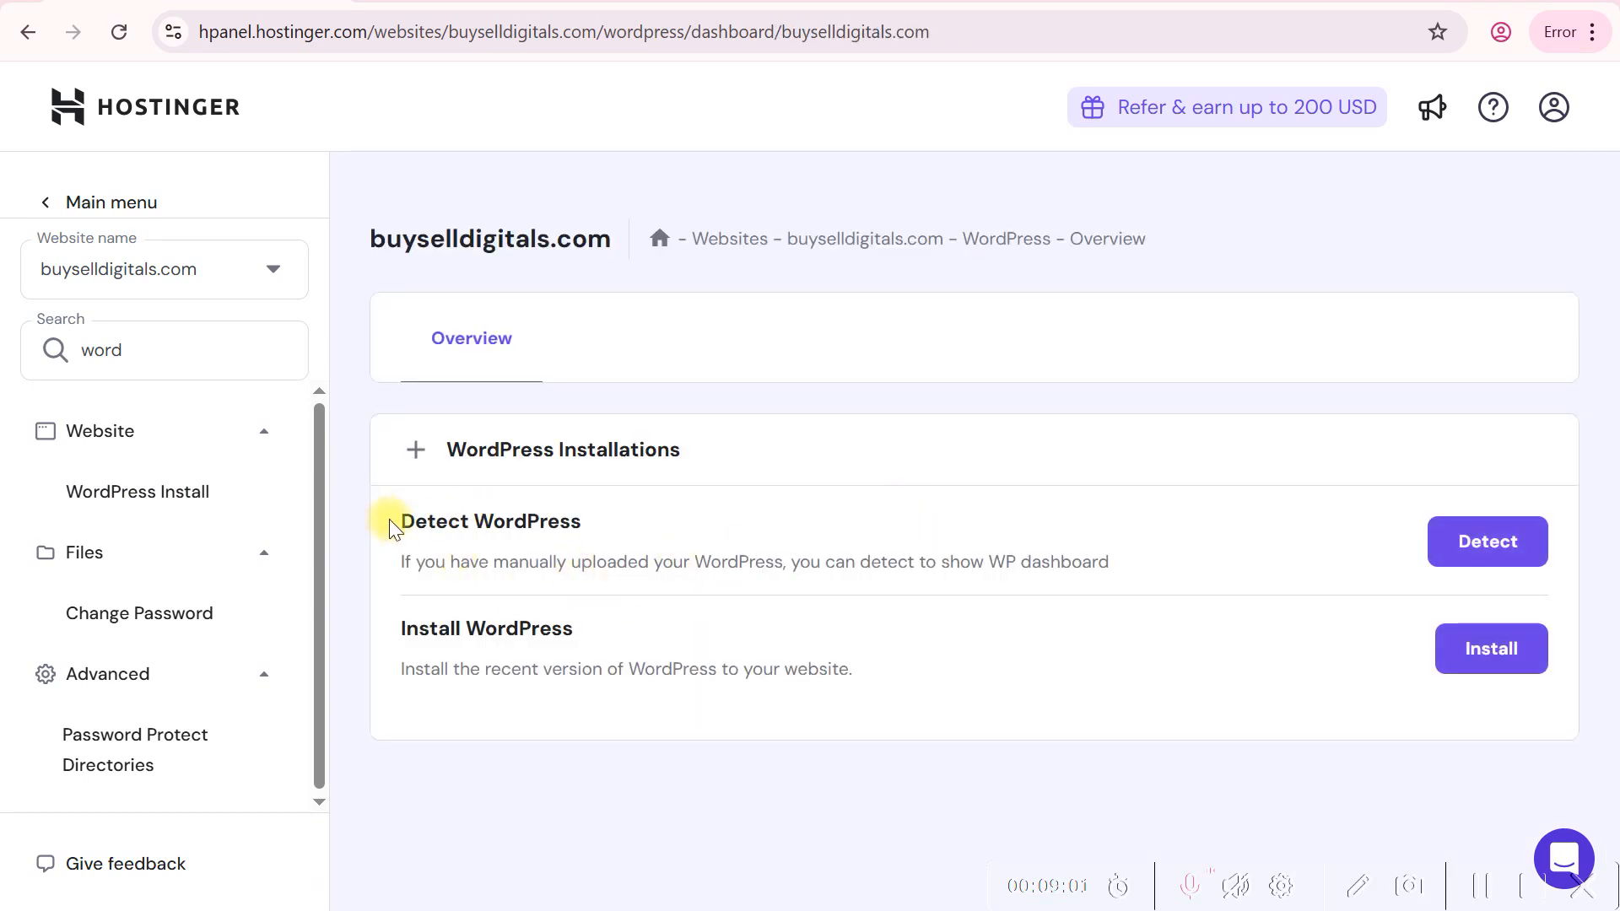
click(1490, 650)
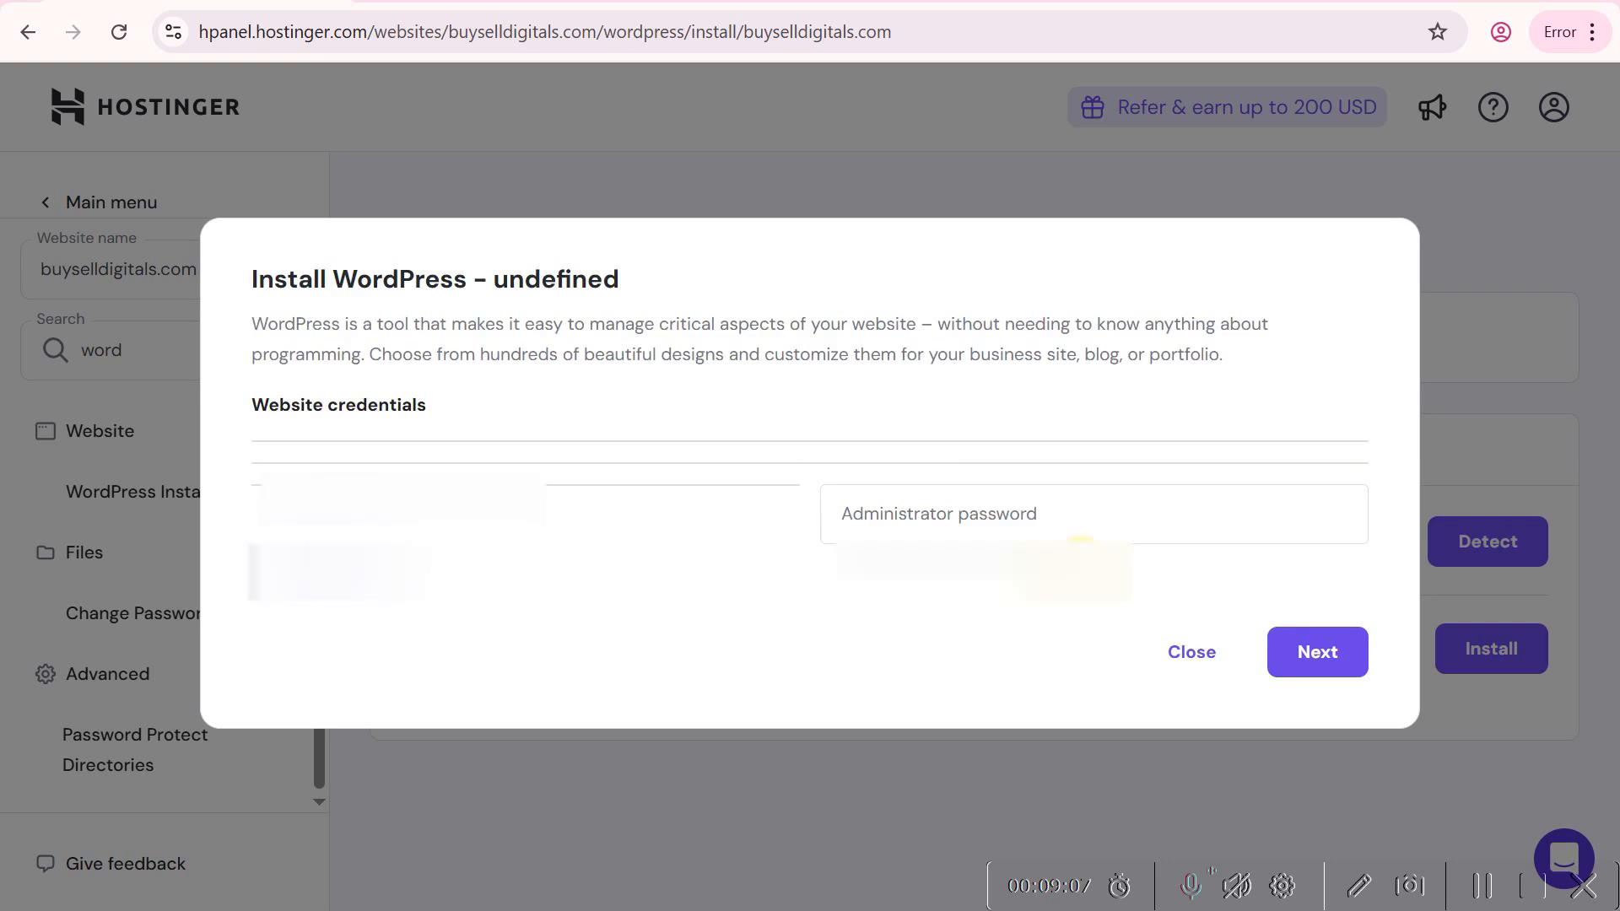
- Enter "digital product" as the website title, fill in the administrator email, username and password, and continue to the installation options
click(417, 408)
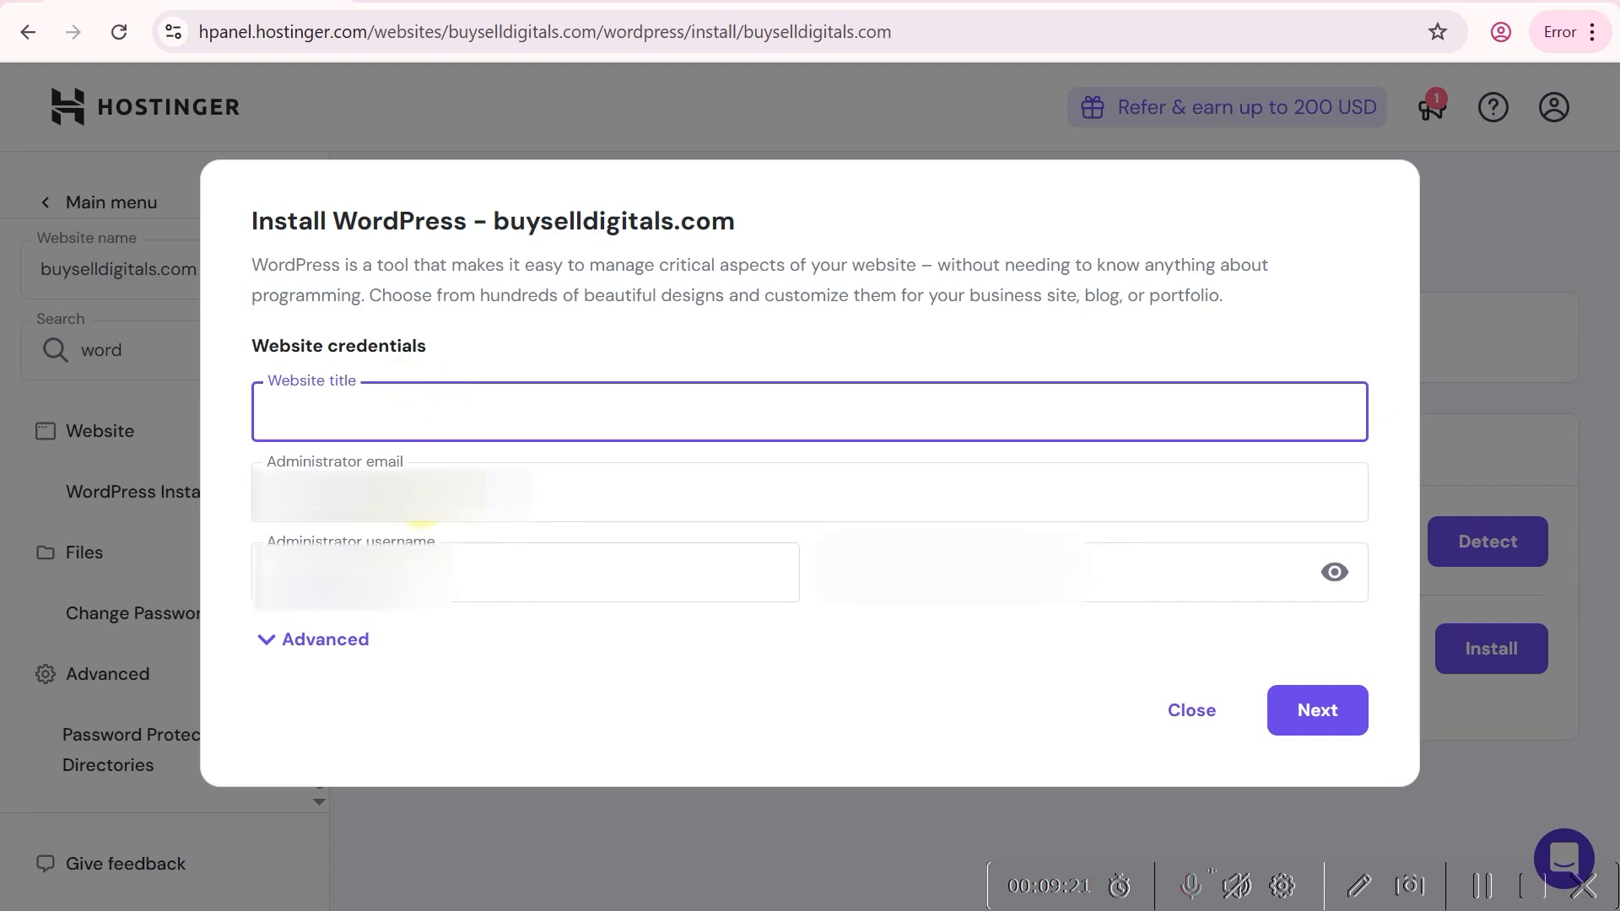
click(516, 515)
click(766, 600)
click(1076, 588)
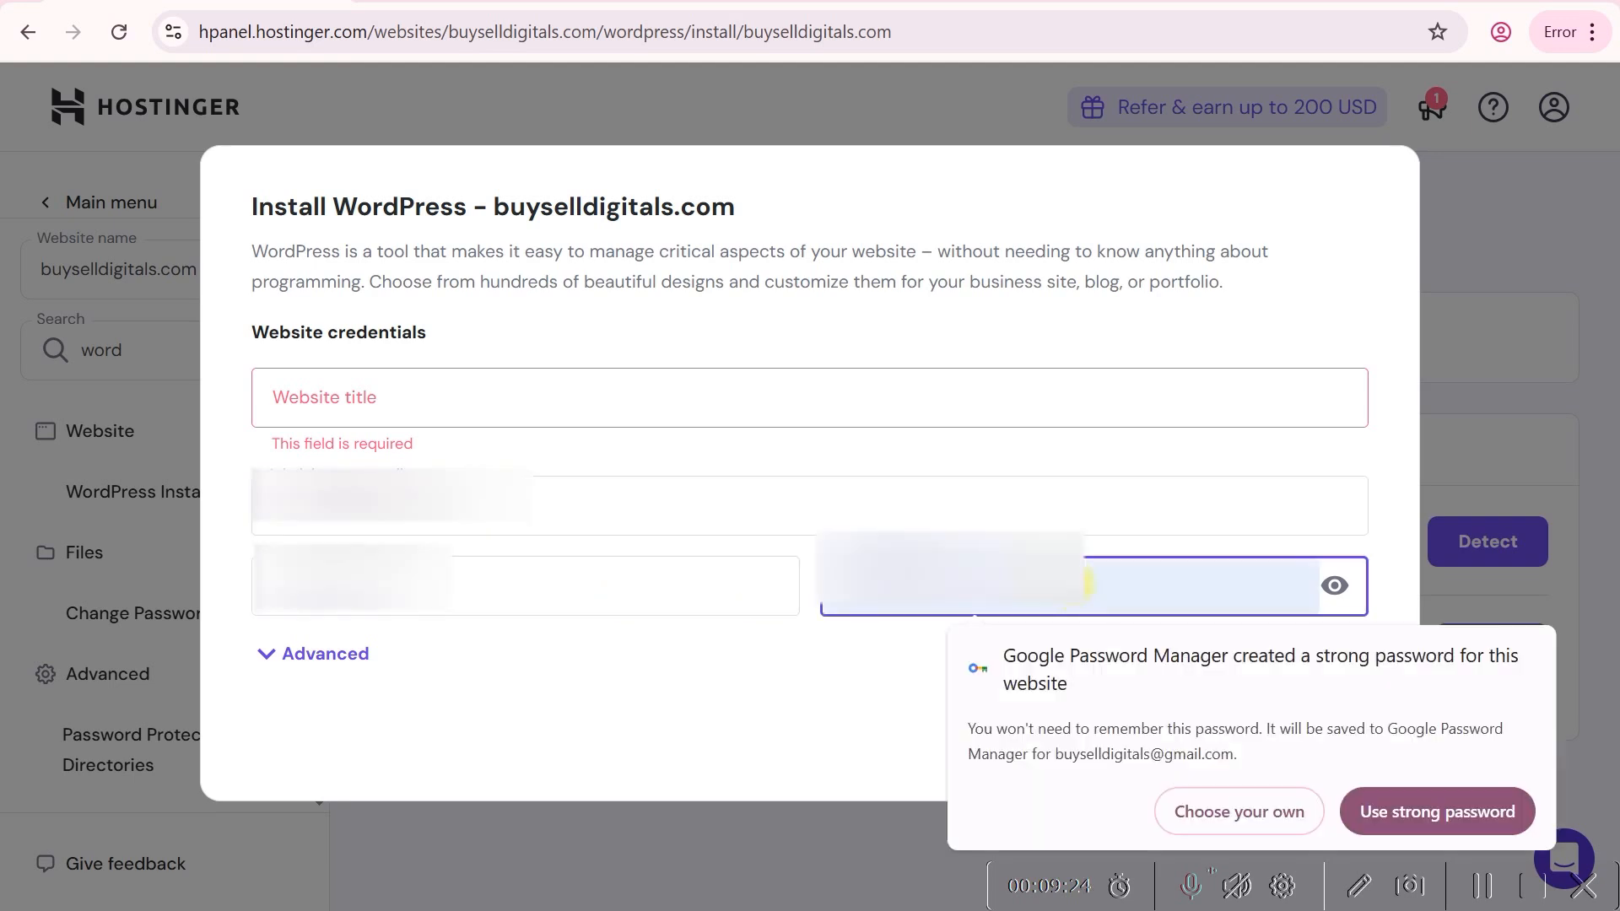
click(726, 606)
click(784, 679)
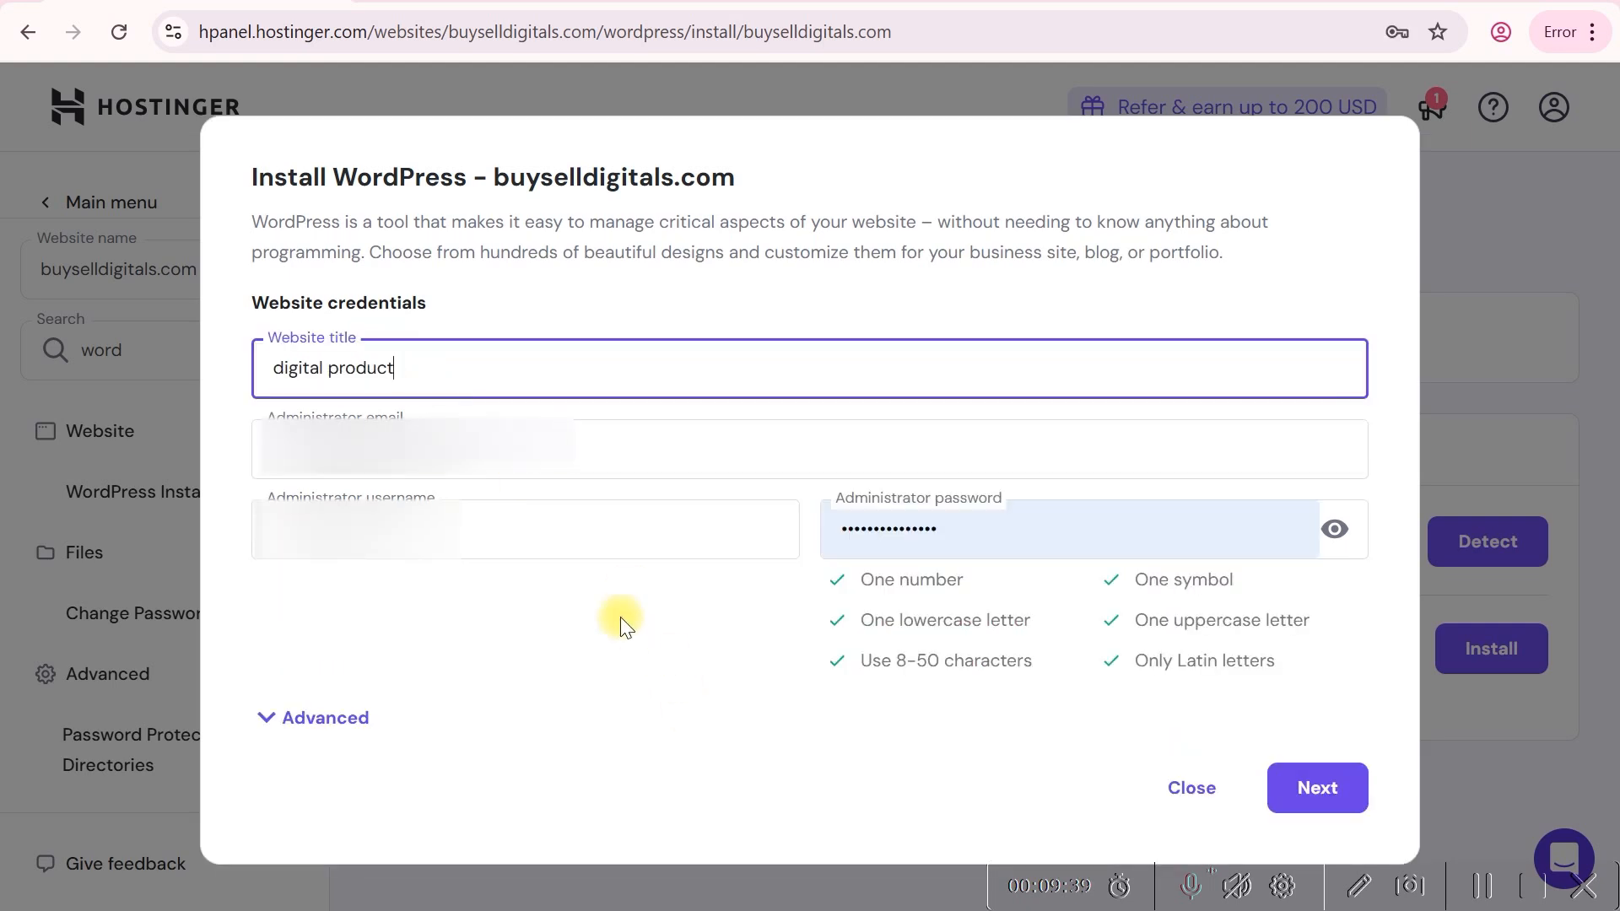
click(620, 624)
click(1319, 790)
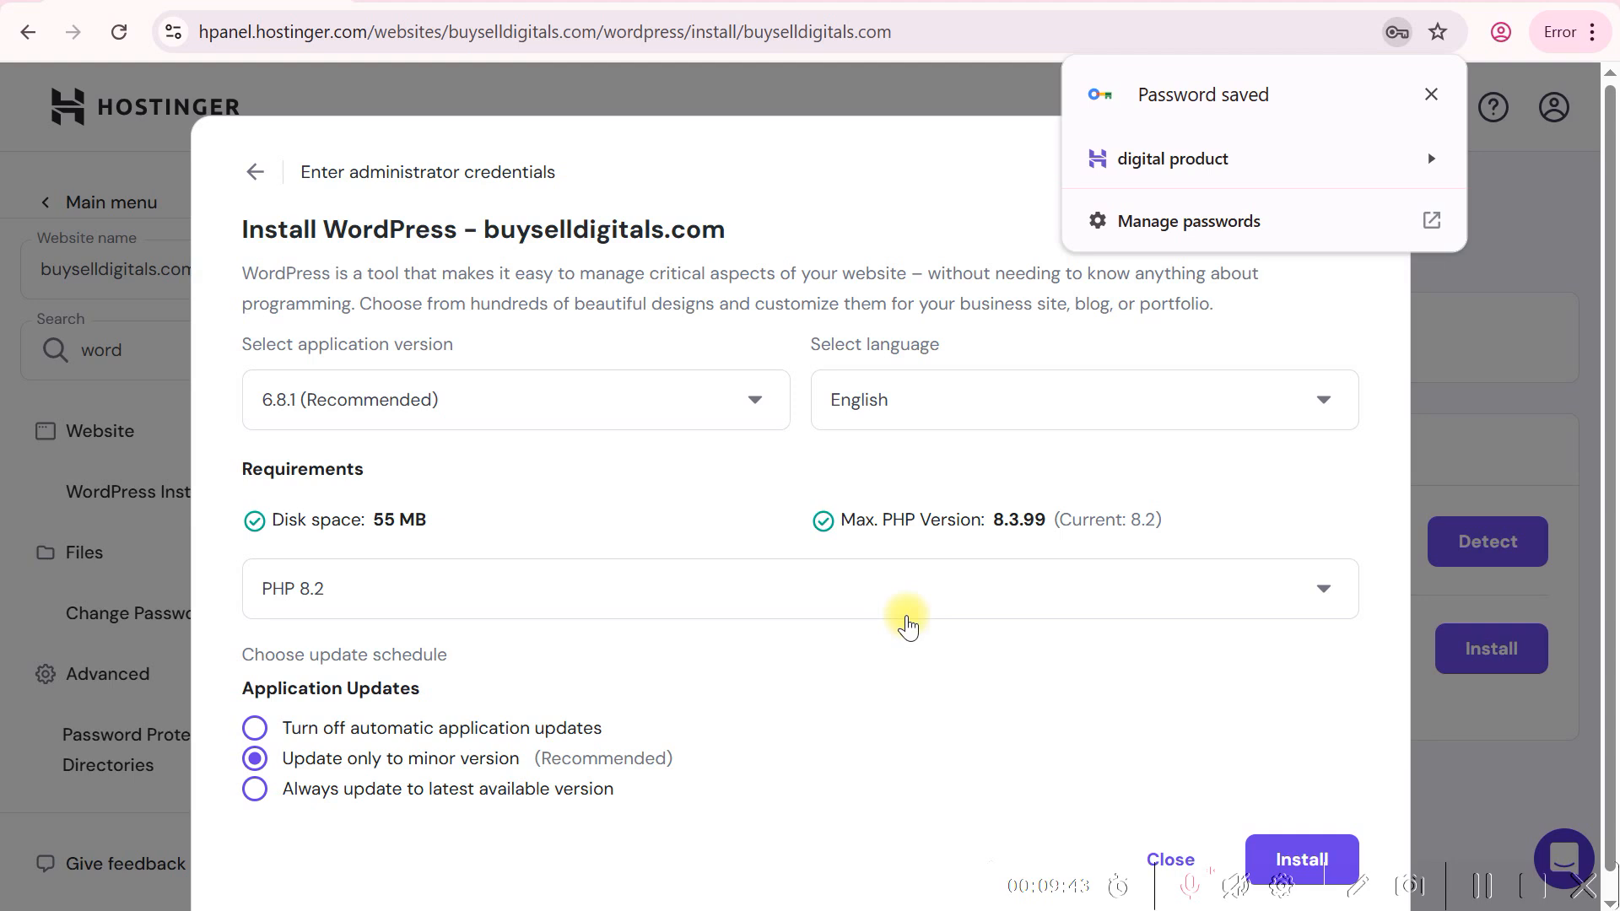
- Install WordPress 6.8.1 in English with PHP 8.2 and automatic updates limited to minor versions
scroll(907, 624, down, 1)
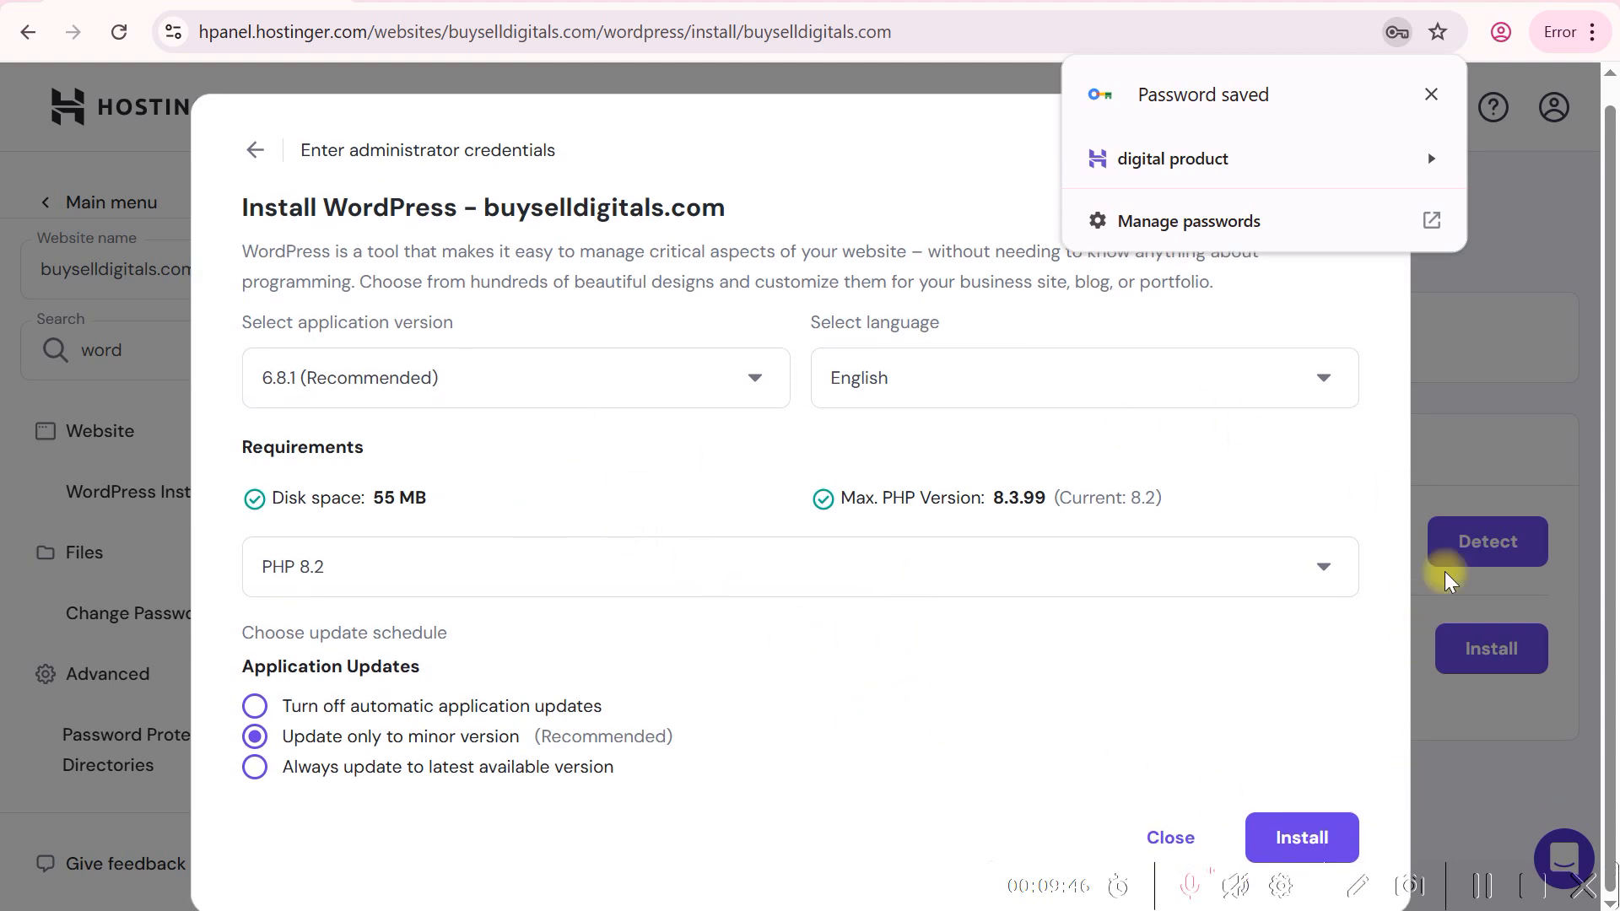
click(1298, 840)
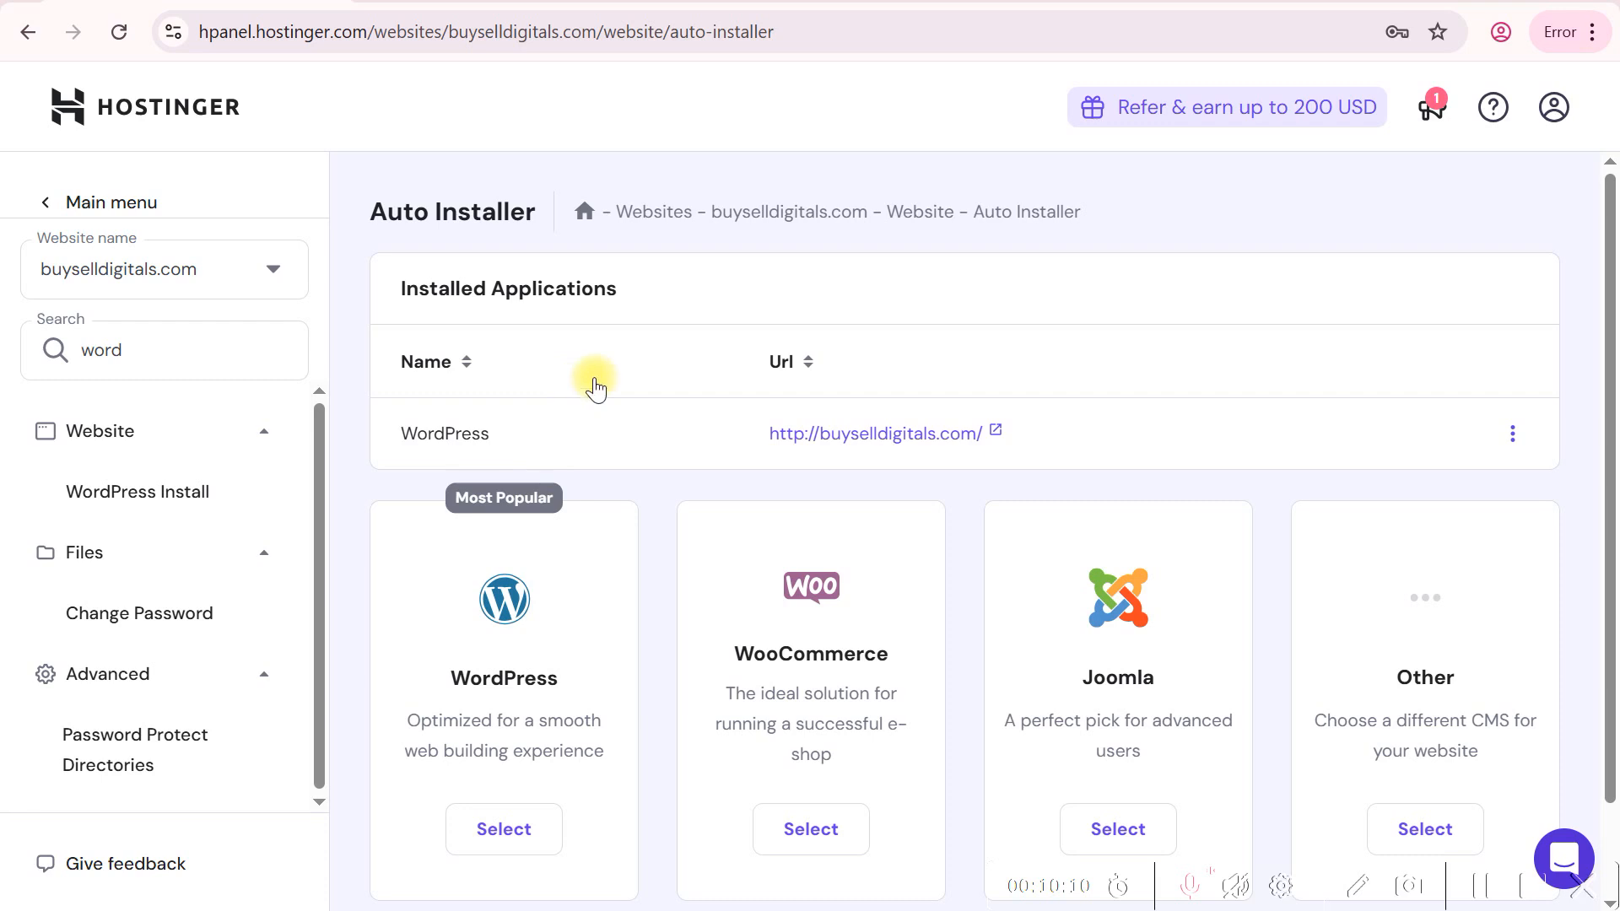
scroll(627, 390, down, 1)
scroll(629, 469, up, 1)
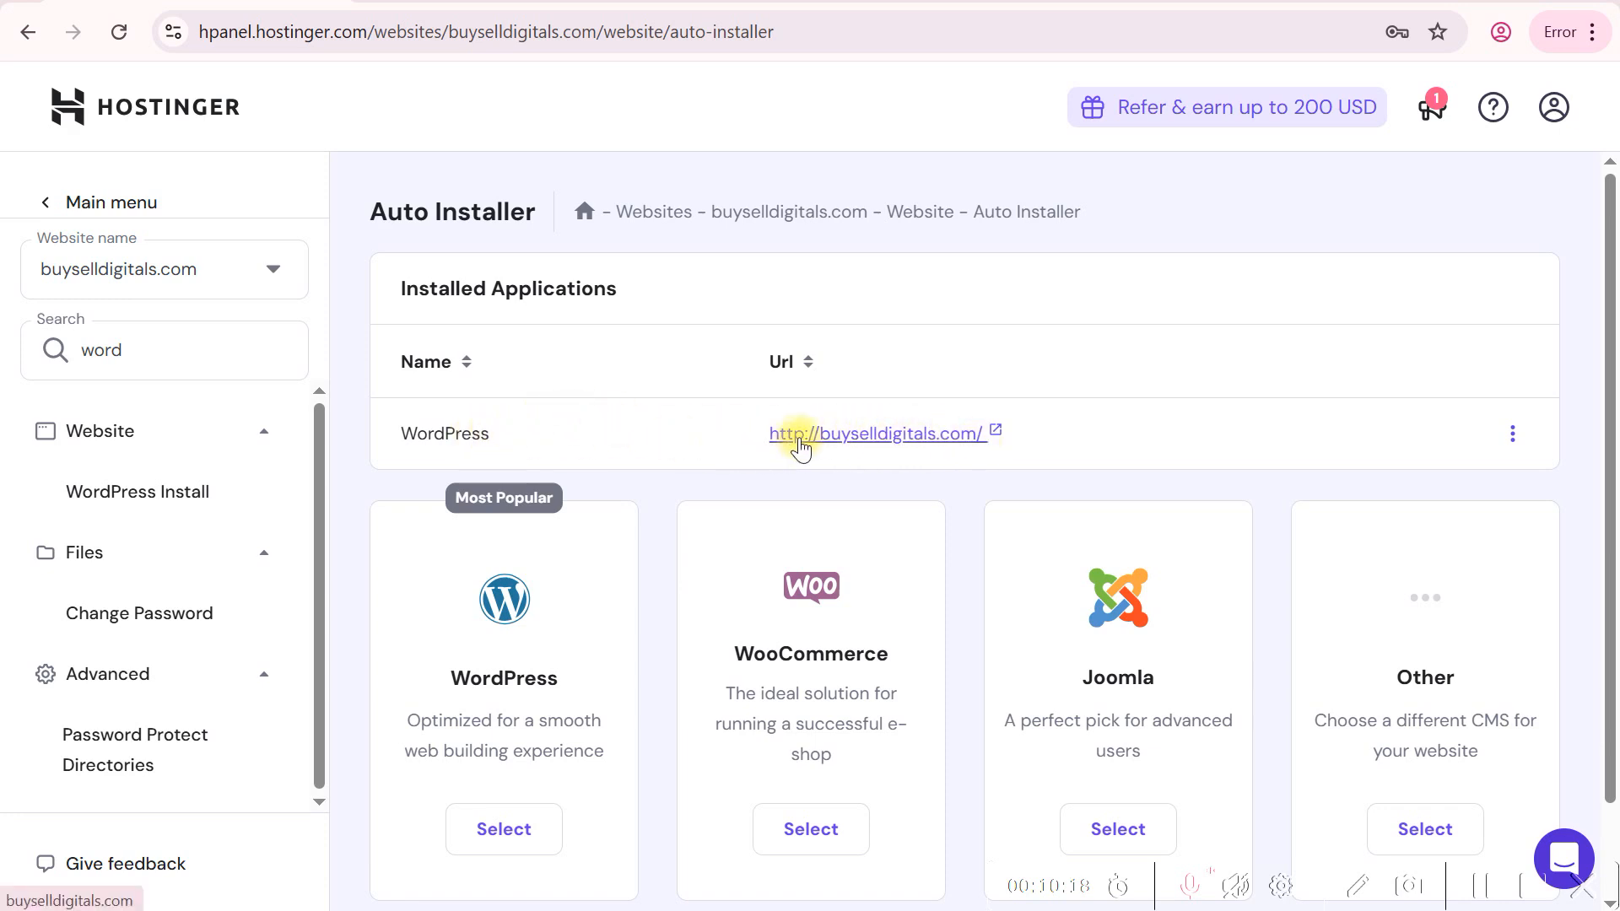
- View the live buyselldigitals.com site in a new browser tab, and return to reload the Auto Installer page
click(798, 439)
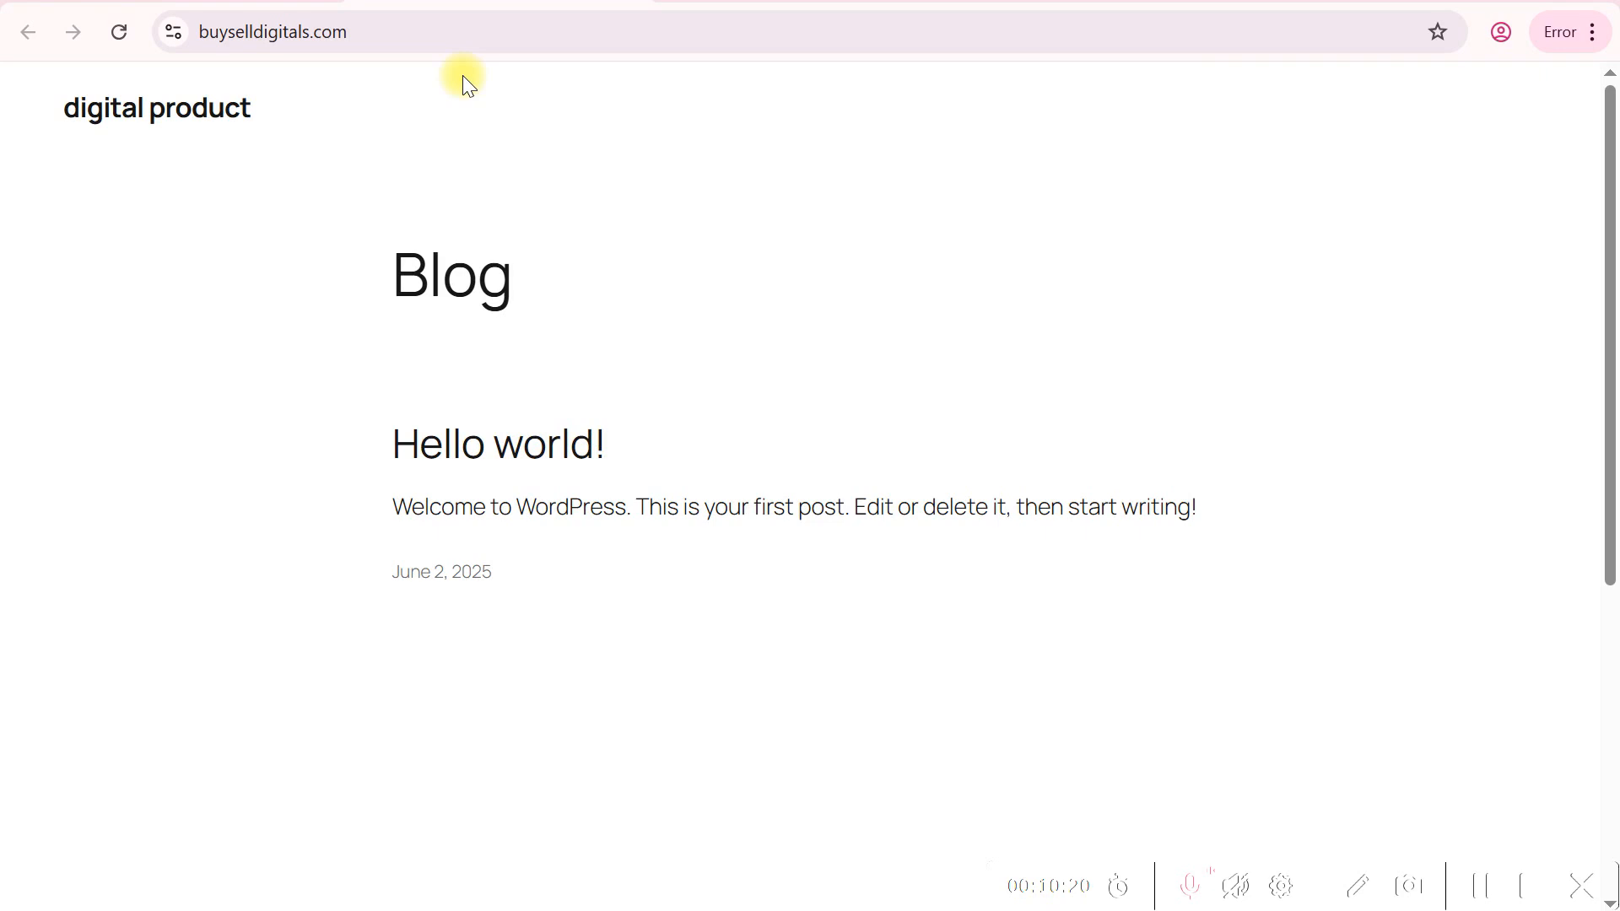
click(203, 1)
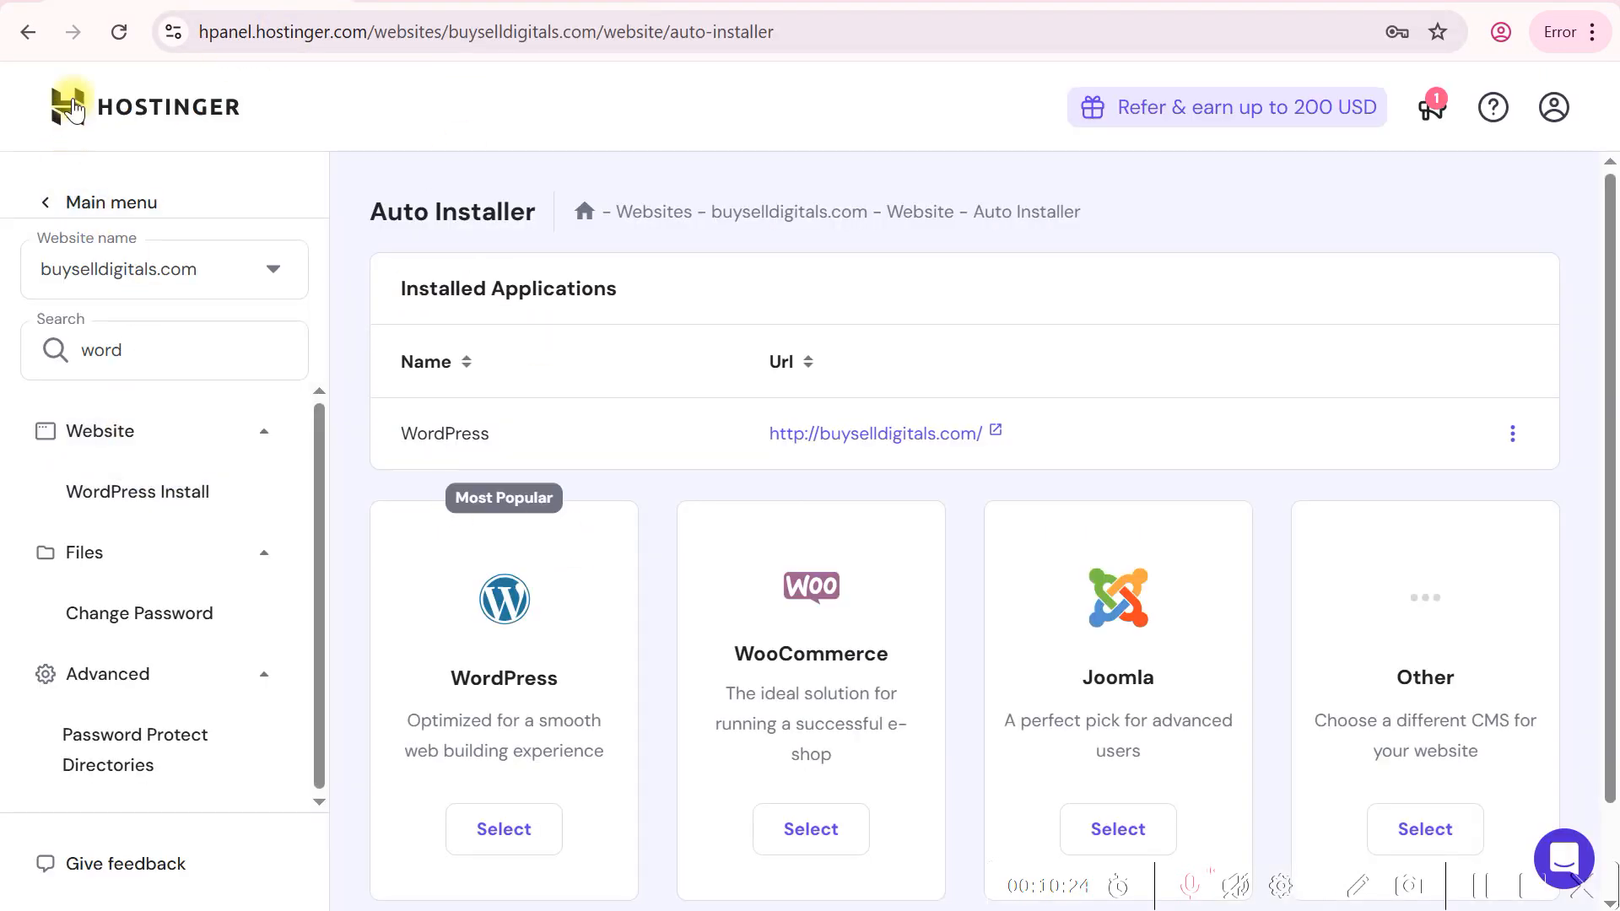
click(119, 31)
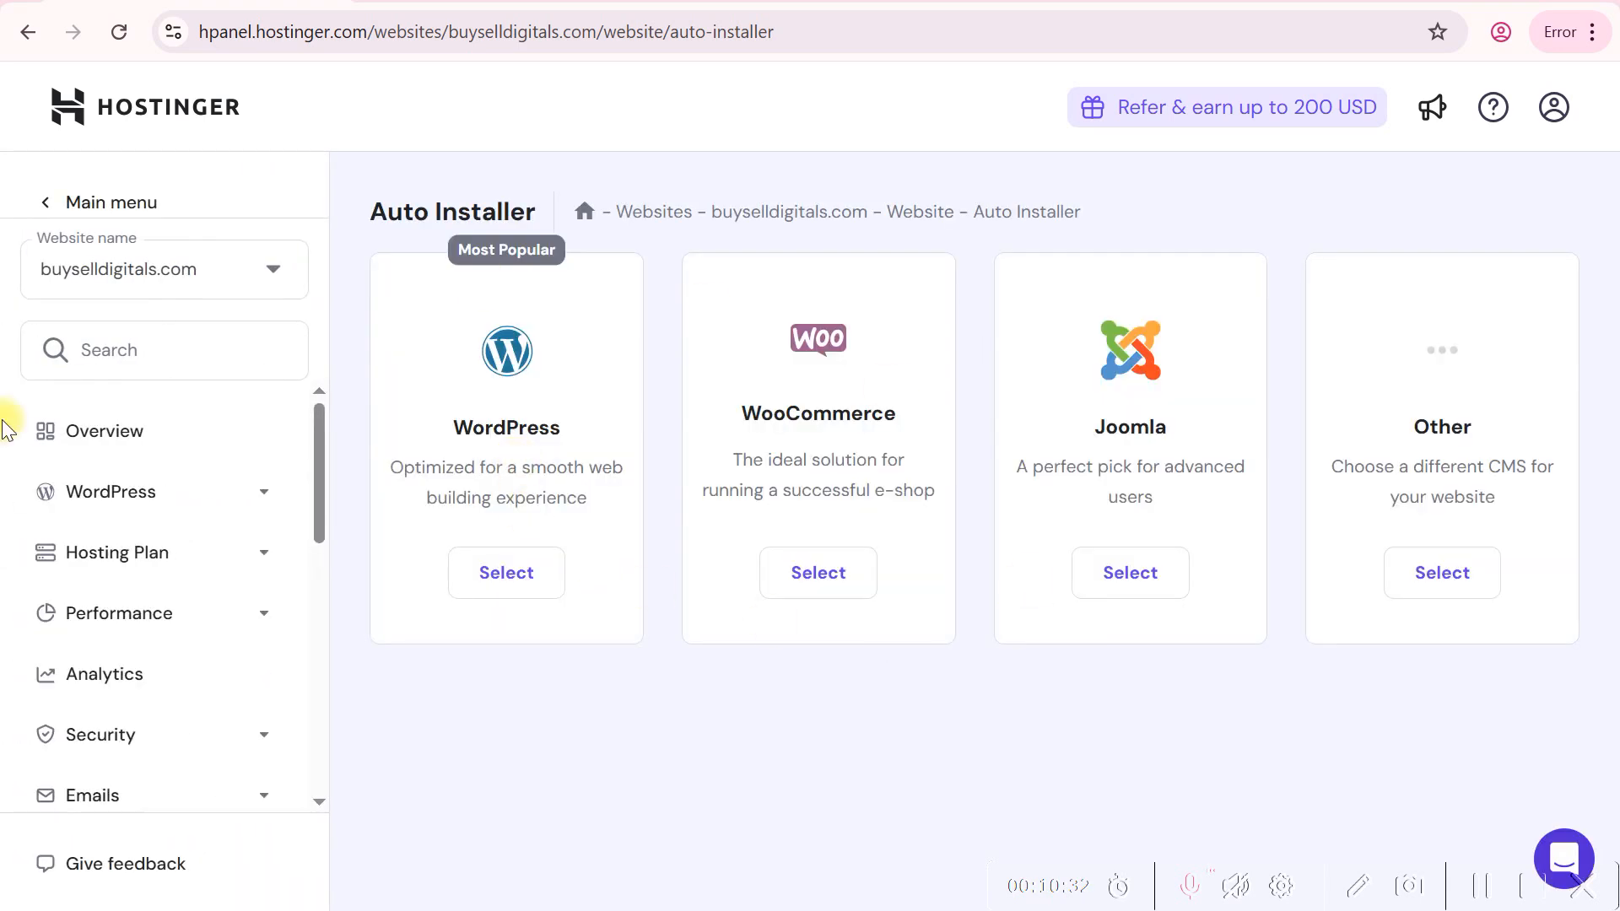
- Review the WordPress overview for buyselldigitals.com and open the site's WordPress admin
click(81, 430)
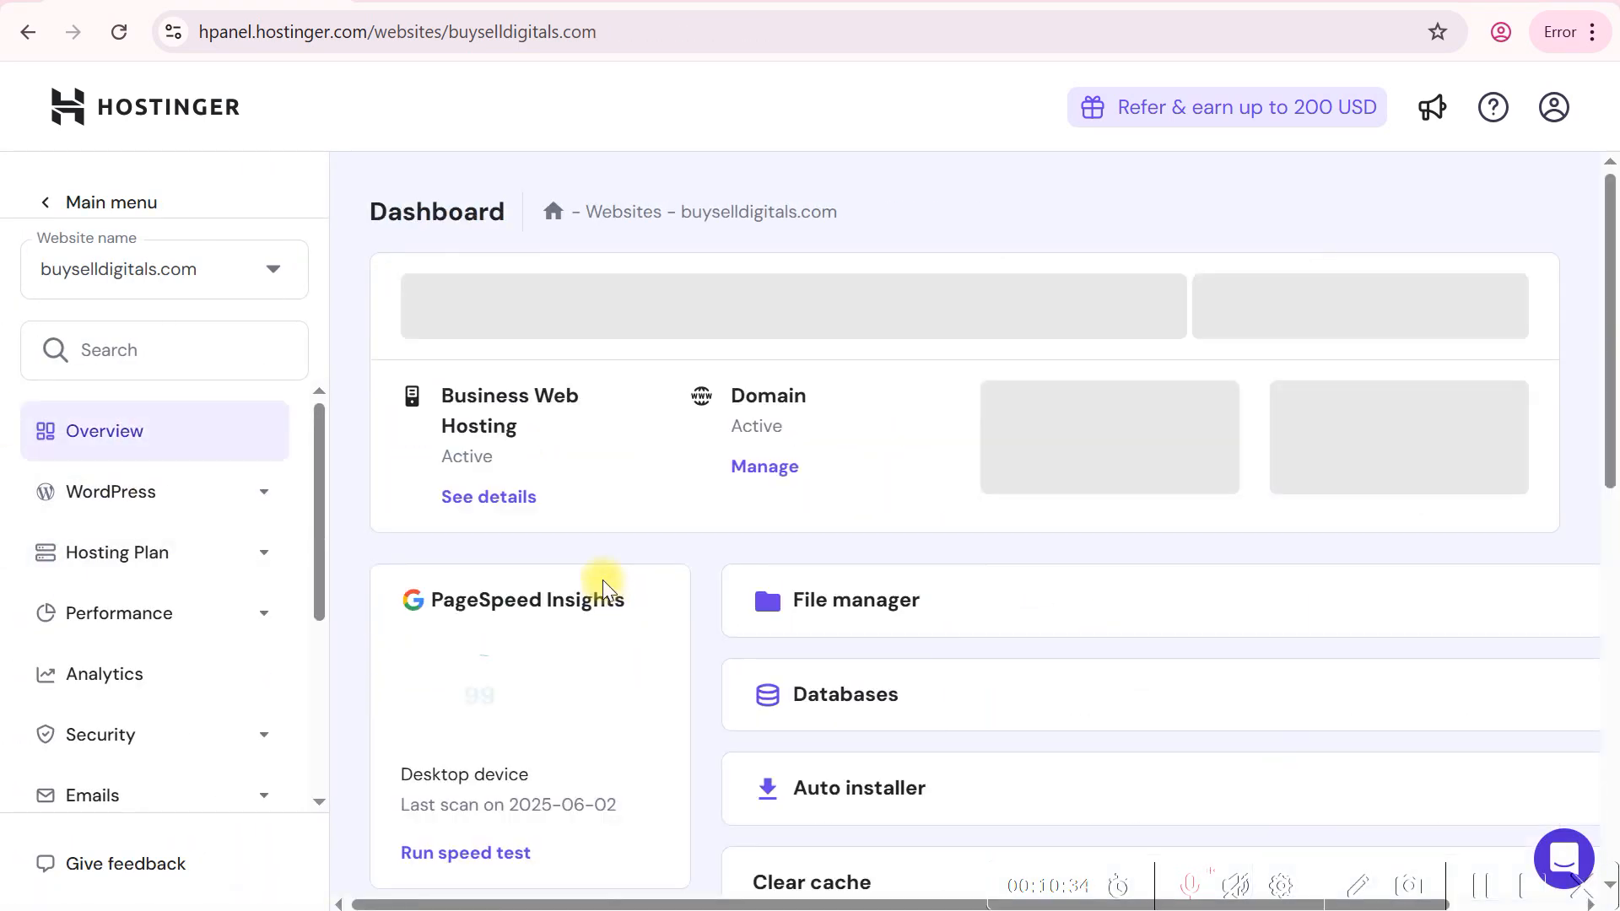
click(91, 497)
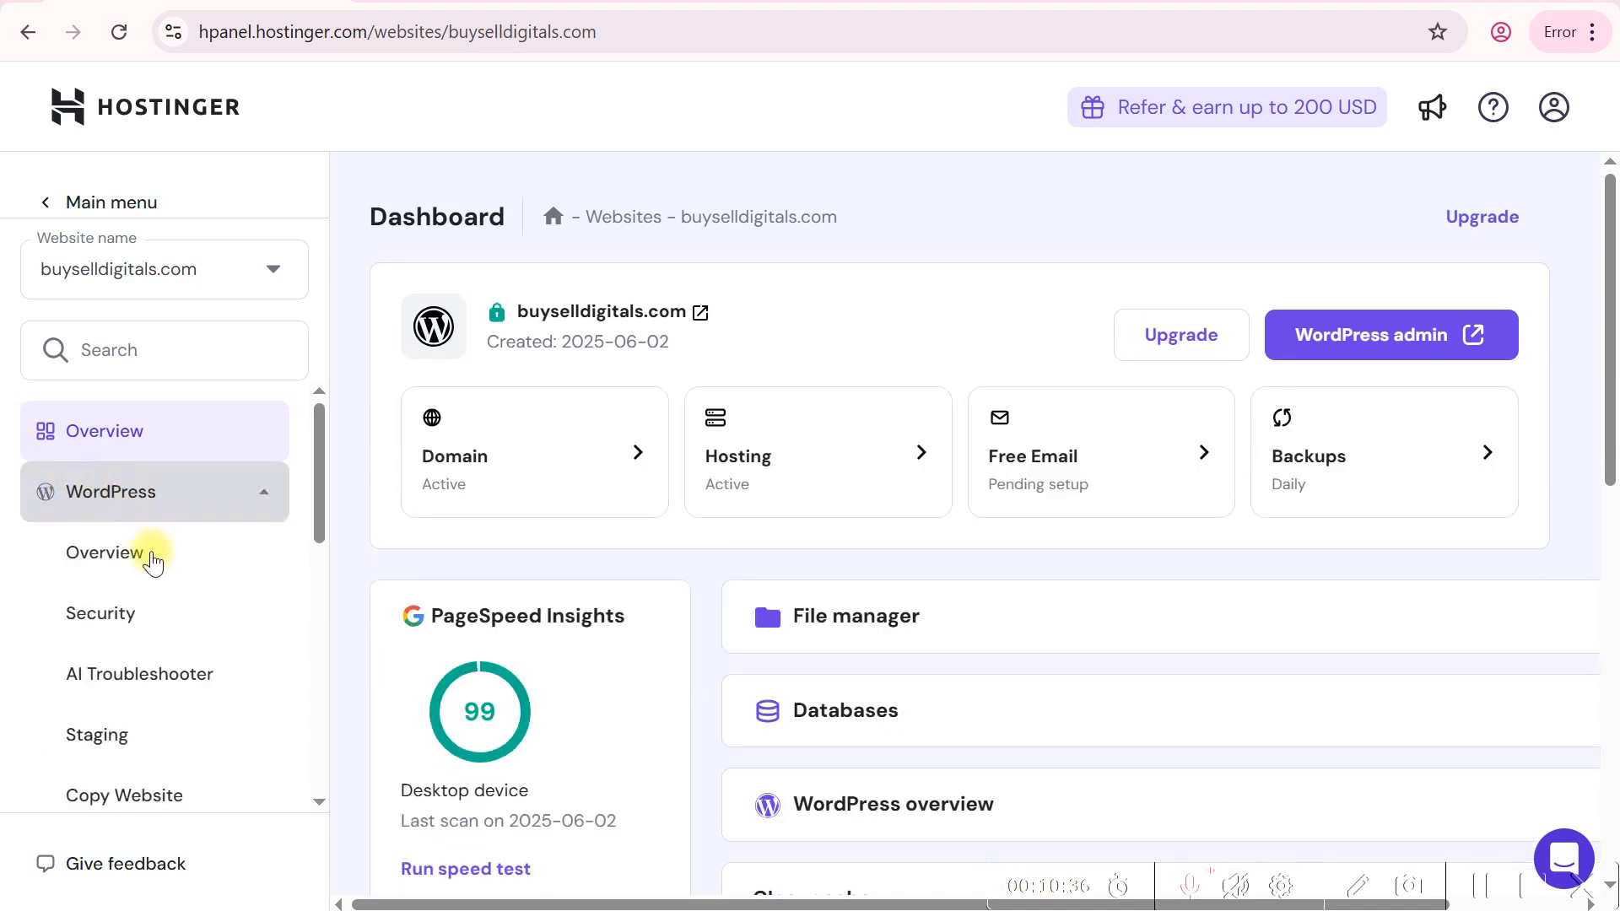
click(179, 538)
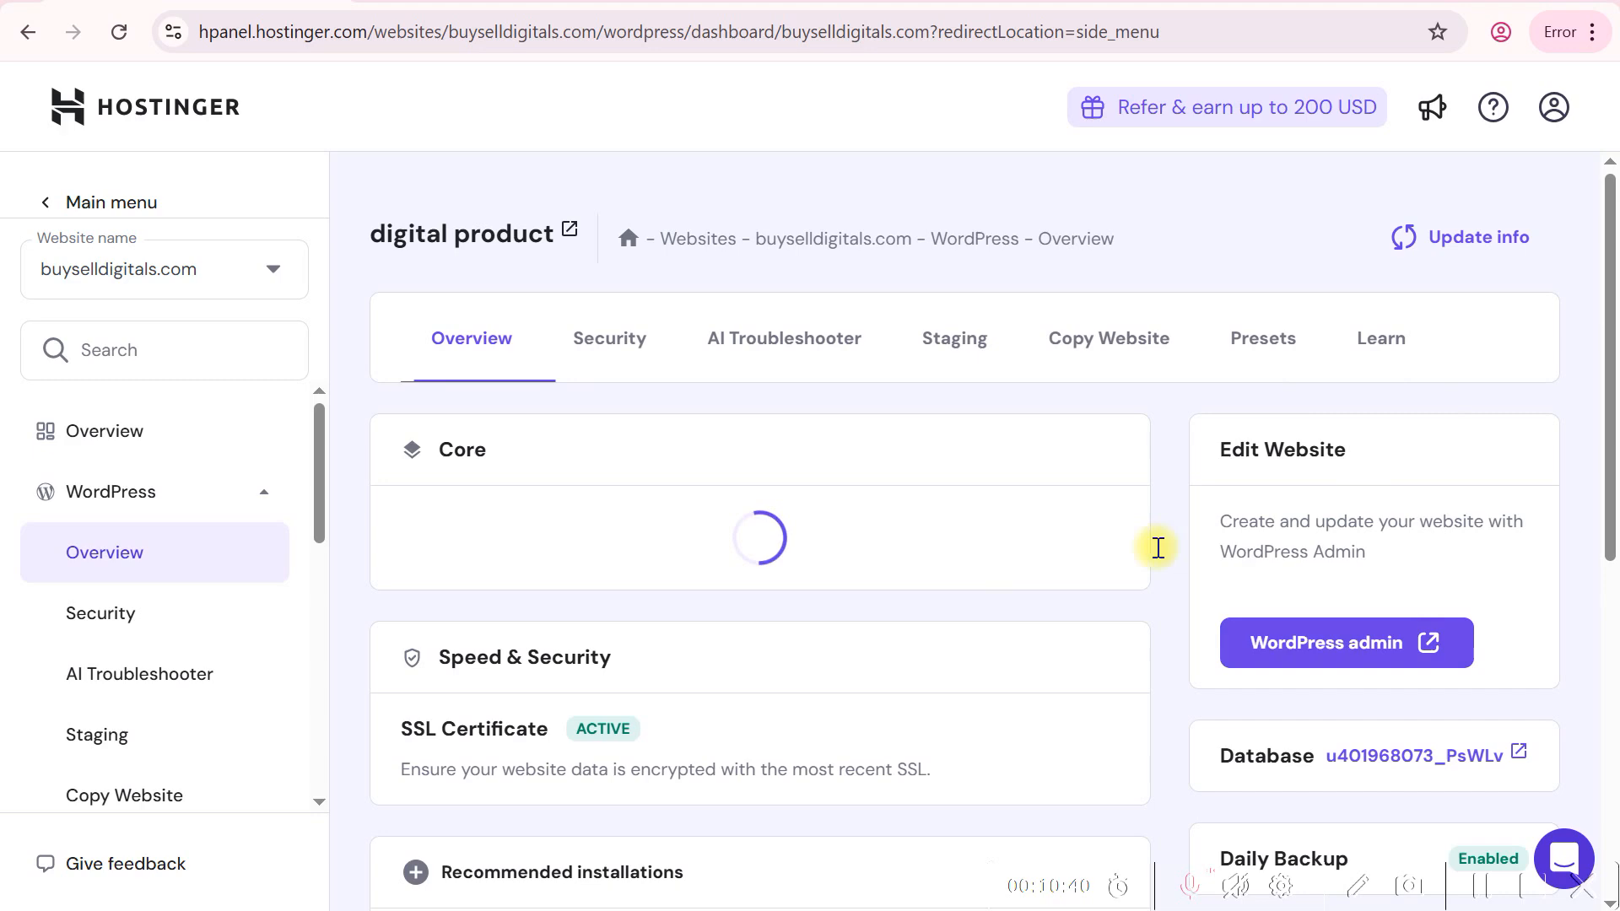
scroll(783, 522, down, 9)
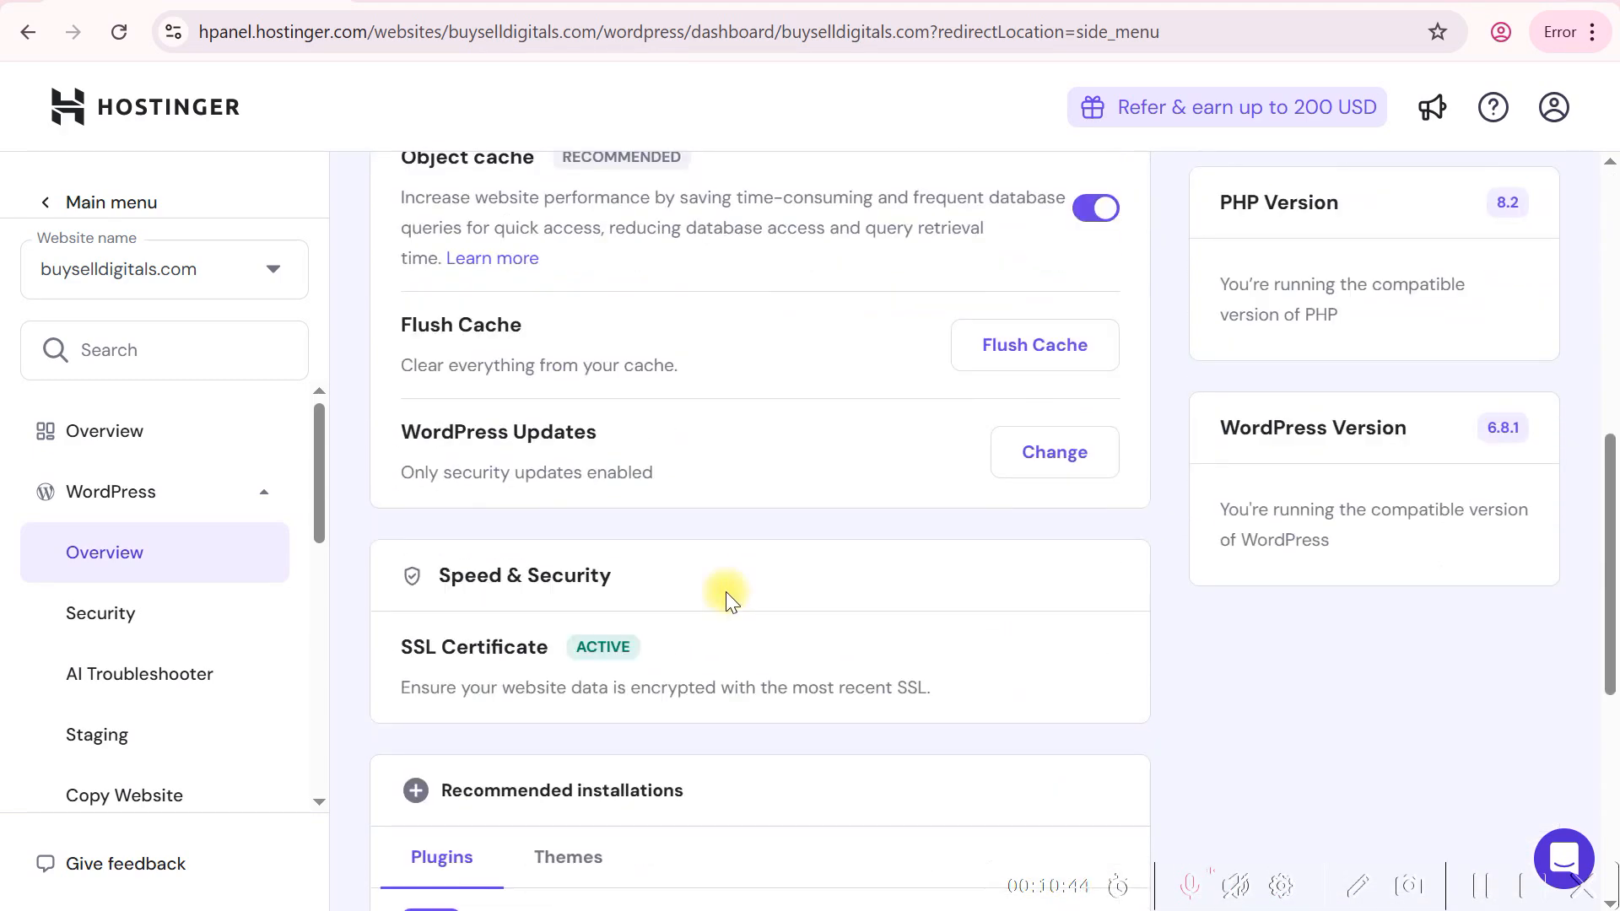
scroll(726, 591, up, 8)
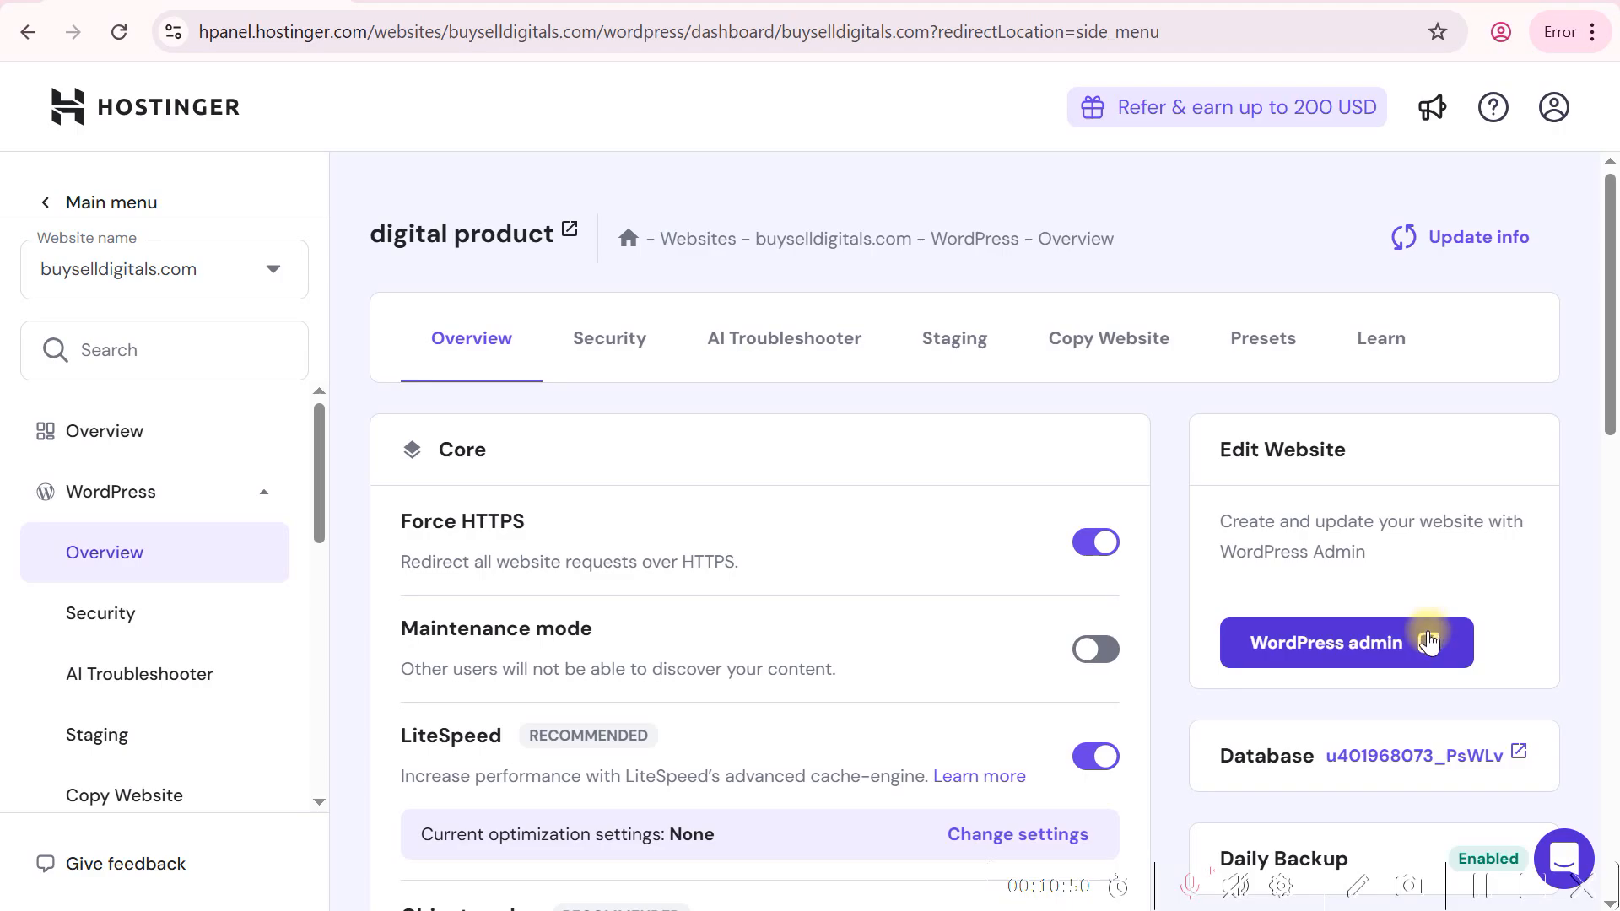
click(1368, 647)
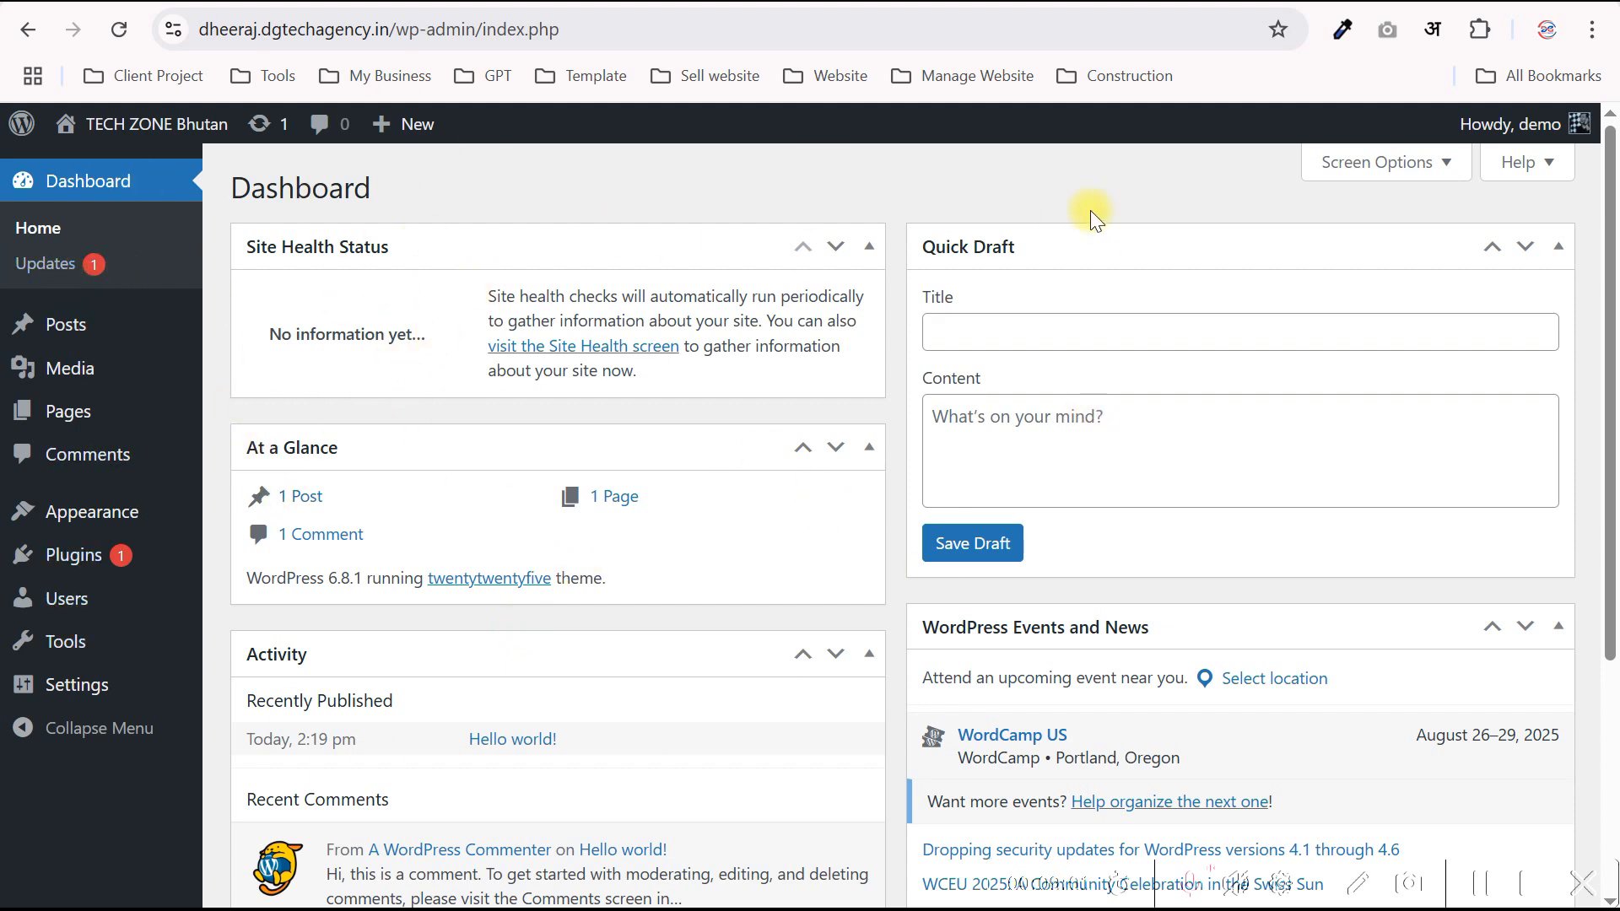
- Hide WordPress Events and News, Quick Draft, Activity, At a Glance and Site Health Status from the WordPress dashboard
click(1379, 164)
click(841, 300)
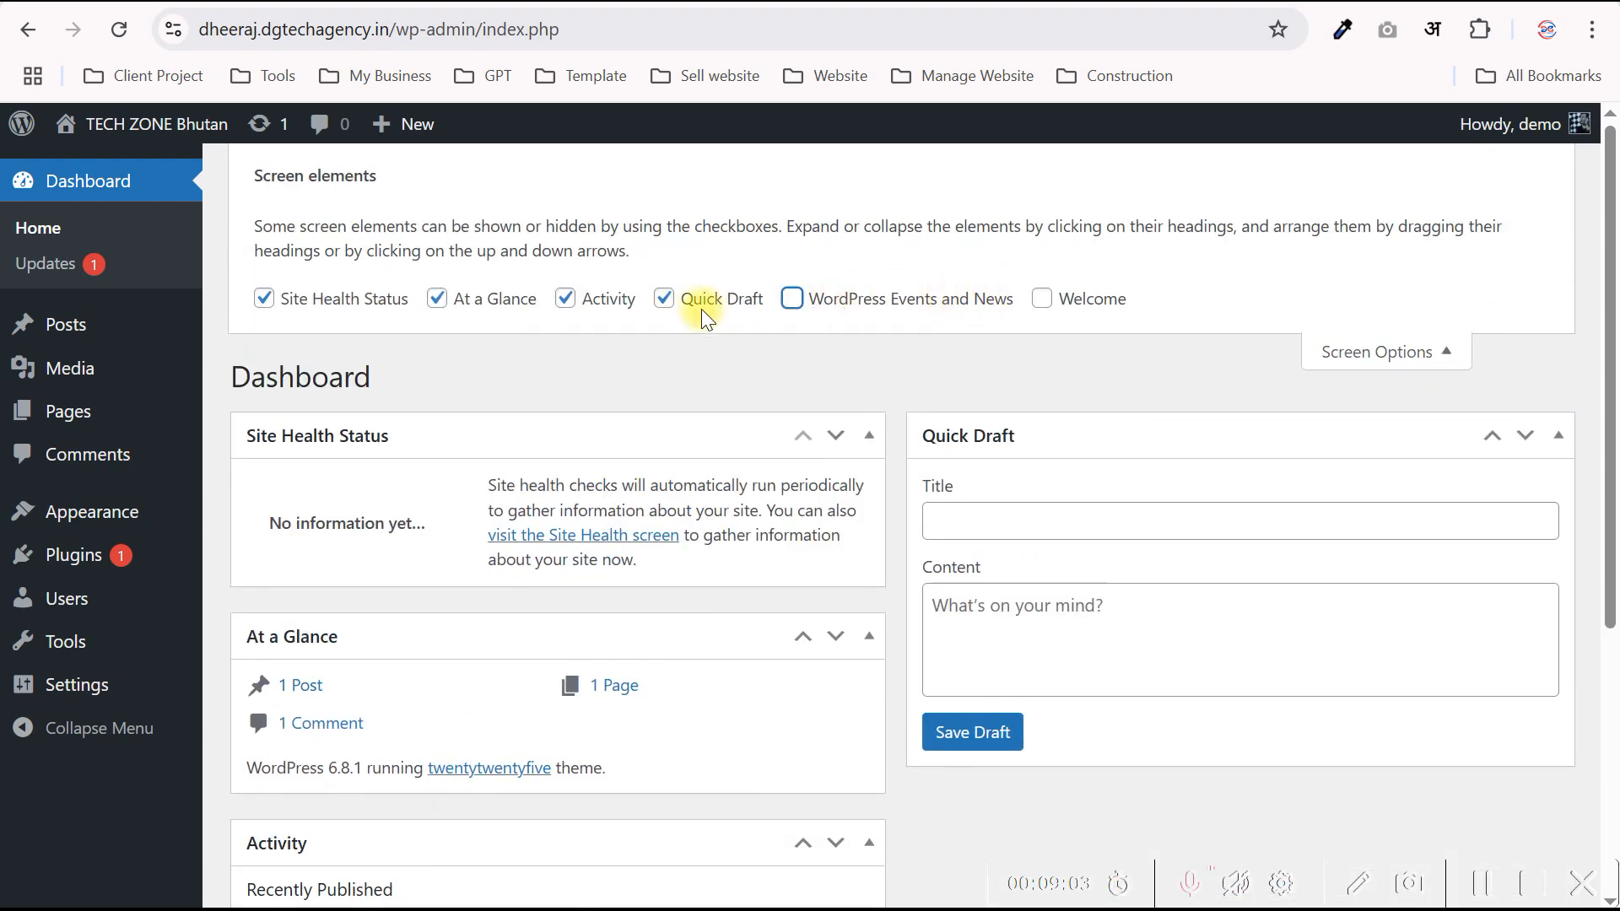
click(701, 302)
click(591, 301)
click(498, 301)
click(292, 305)
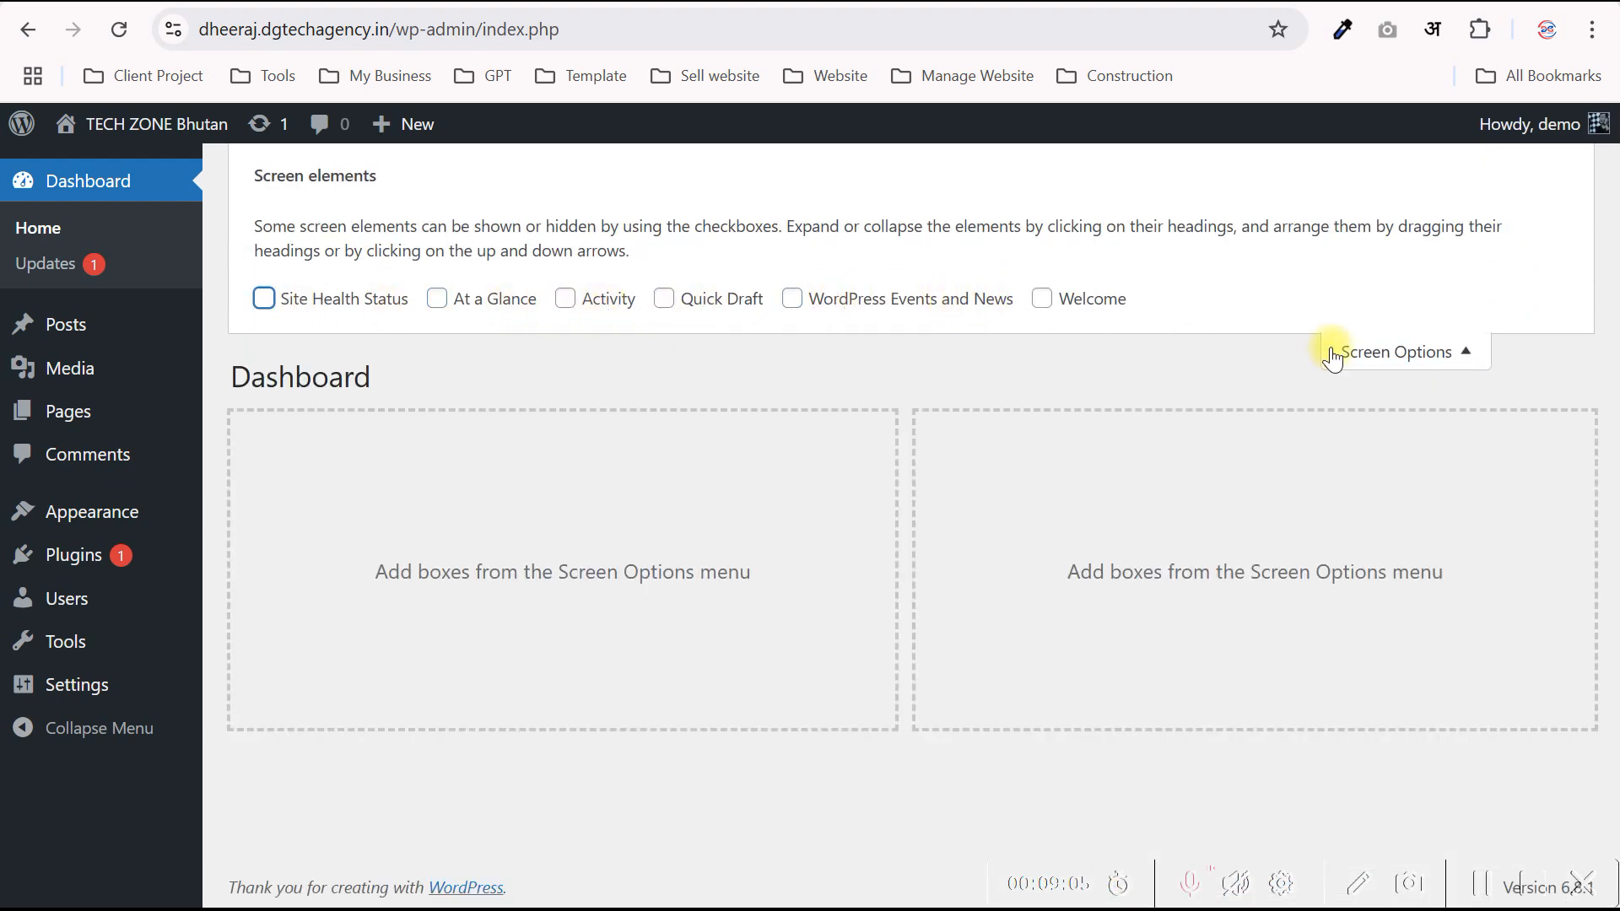
click(1338, 351)
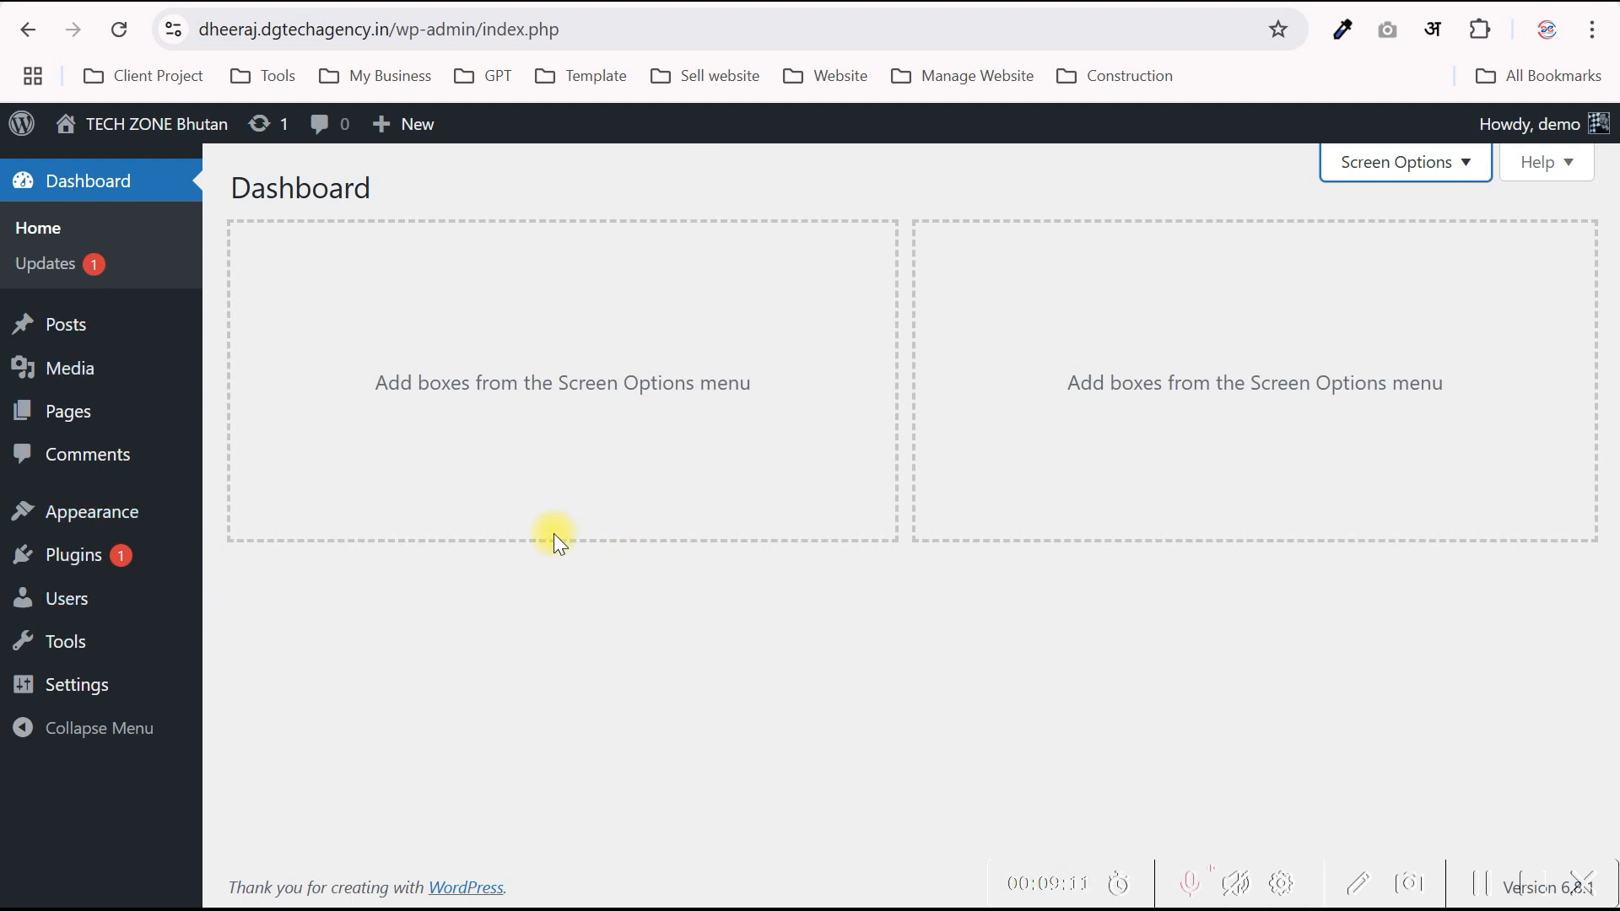
- Find the BlogHash theme among the popular themes, then install and activate it
mouse_move(138, 513)
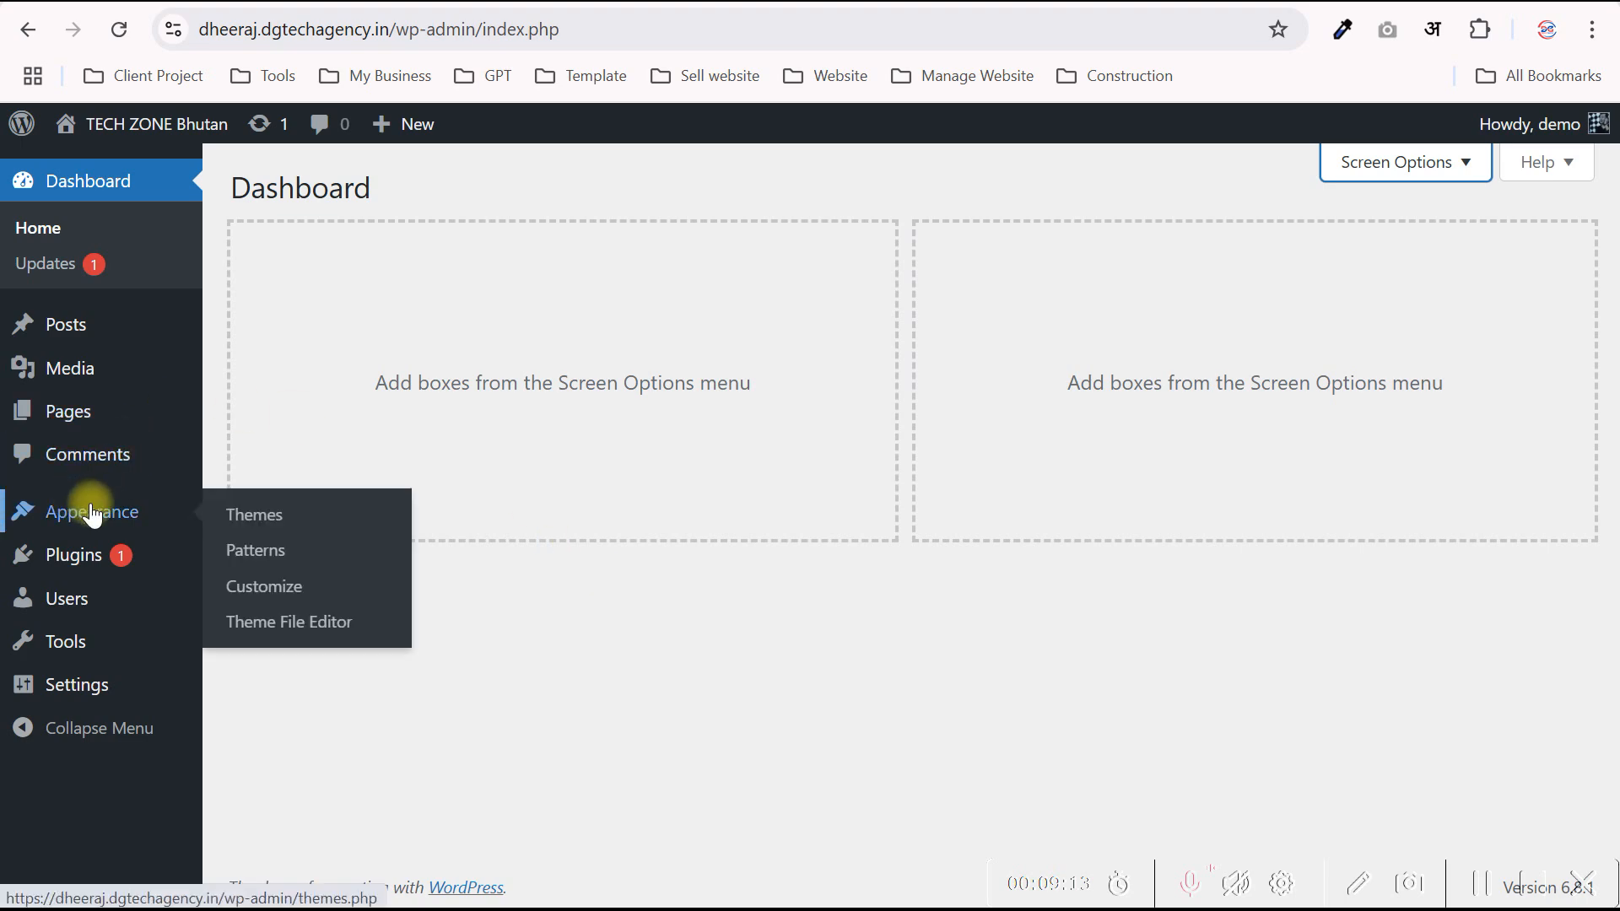
click(253, 524)
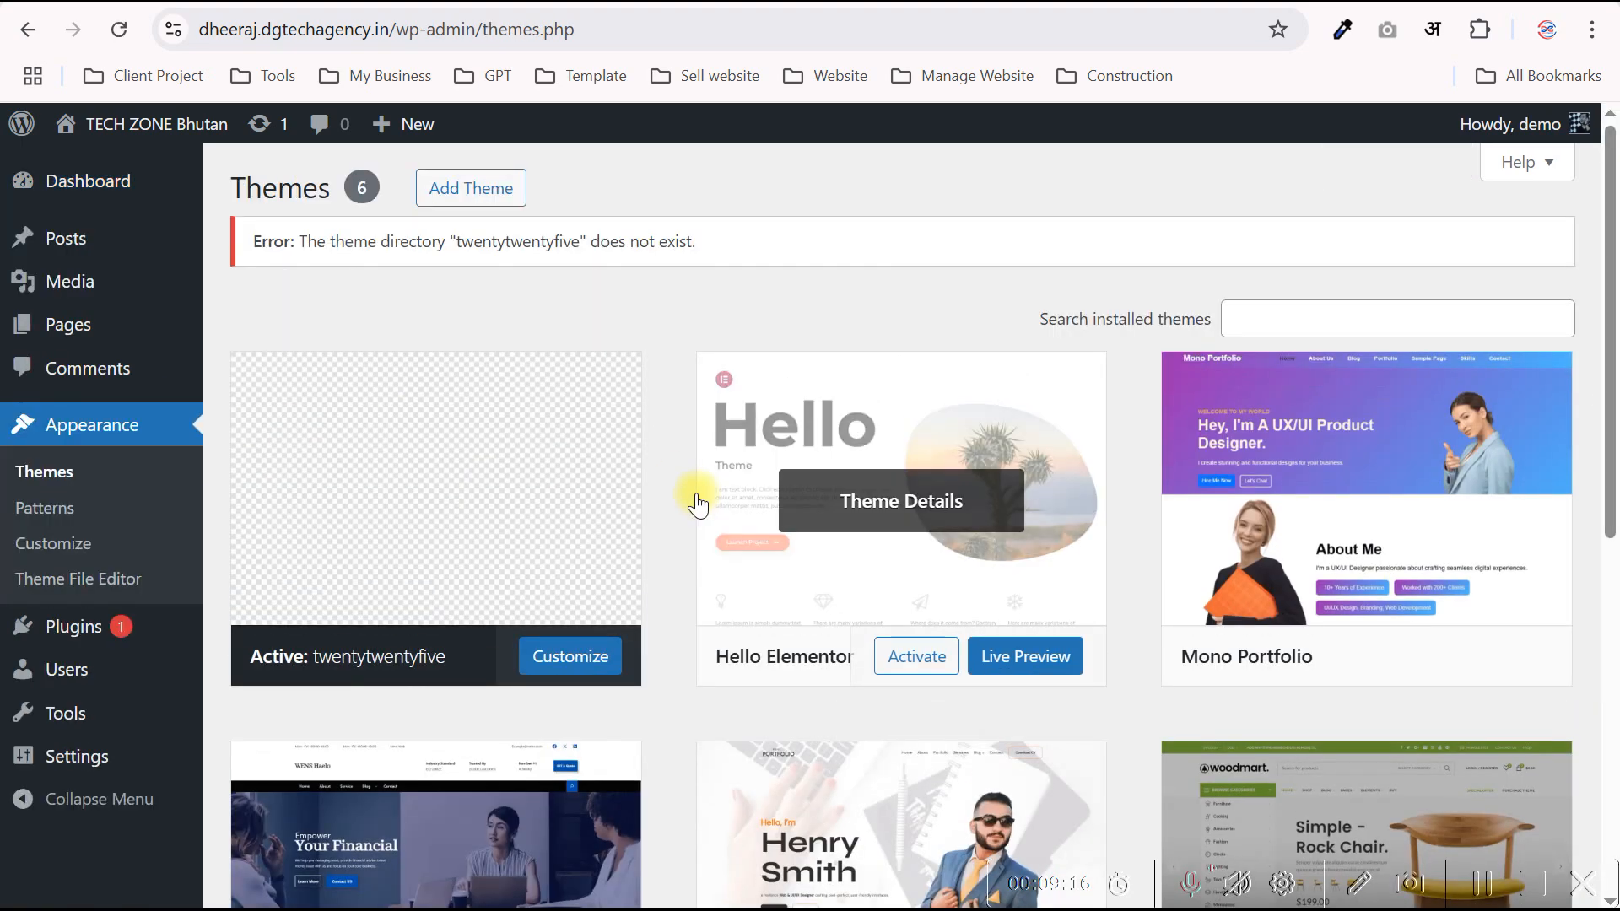
click(448, 188)
scroll(951, 490, down, 8)
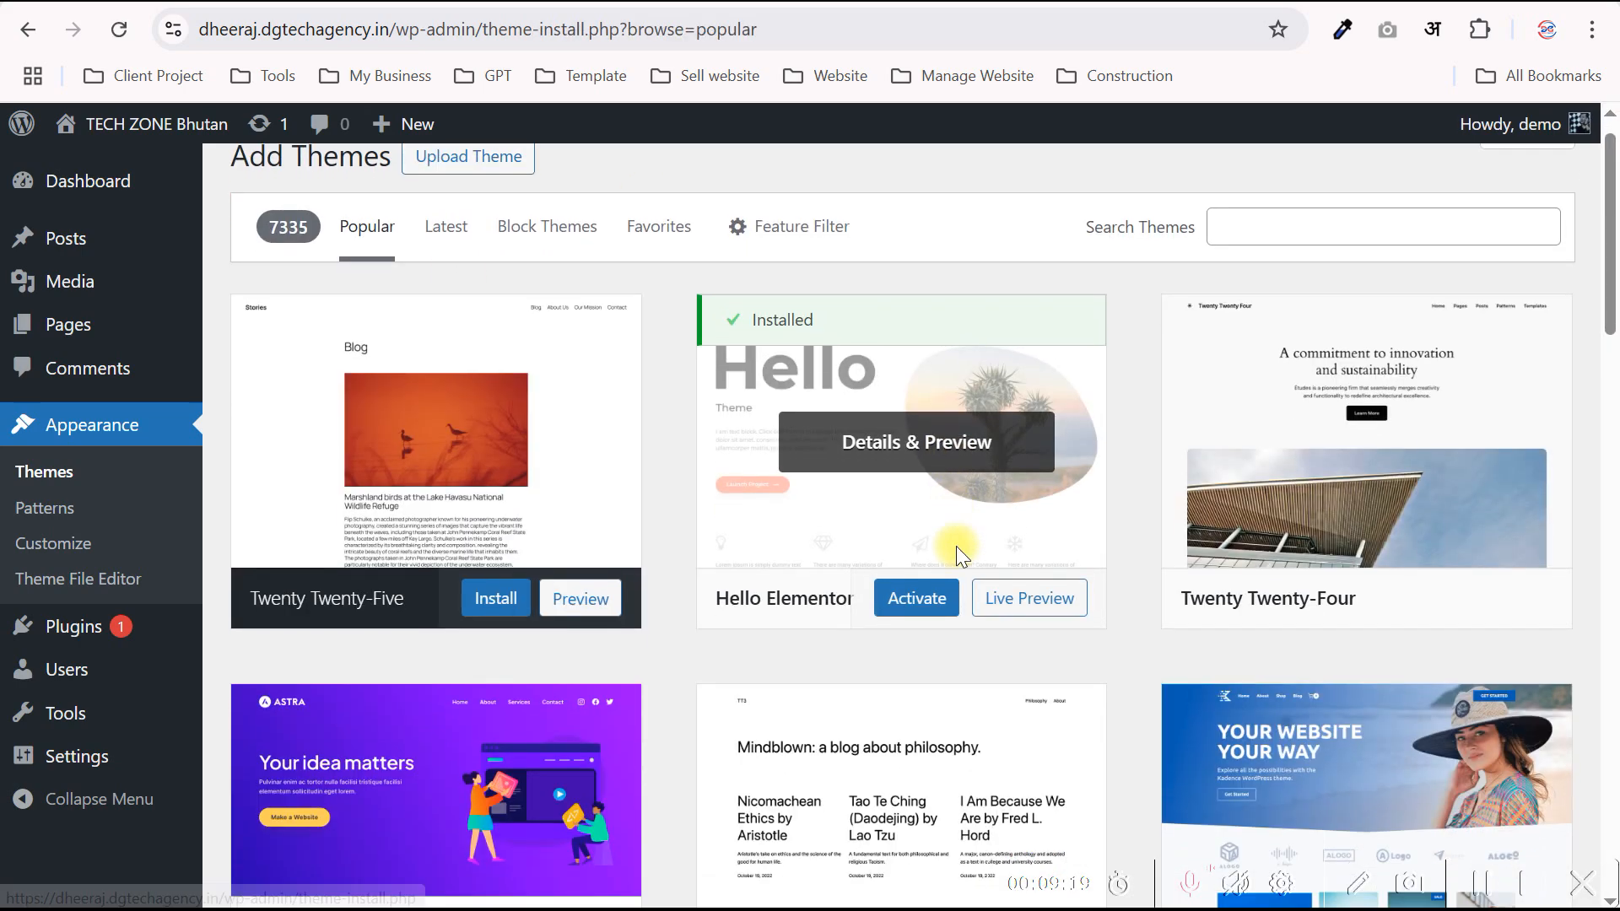
scroll(912, 598, down, 5)
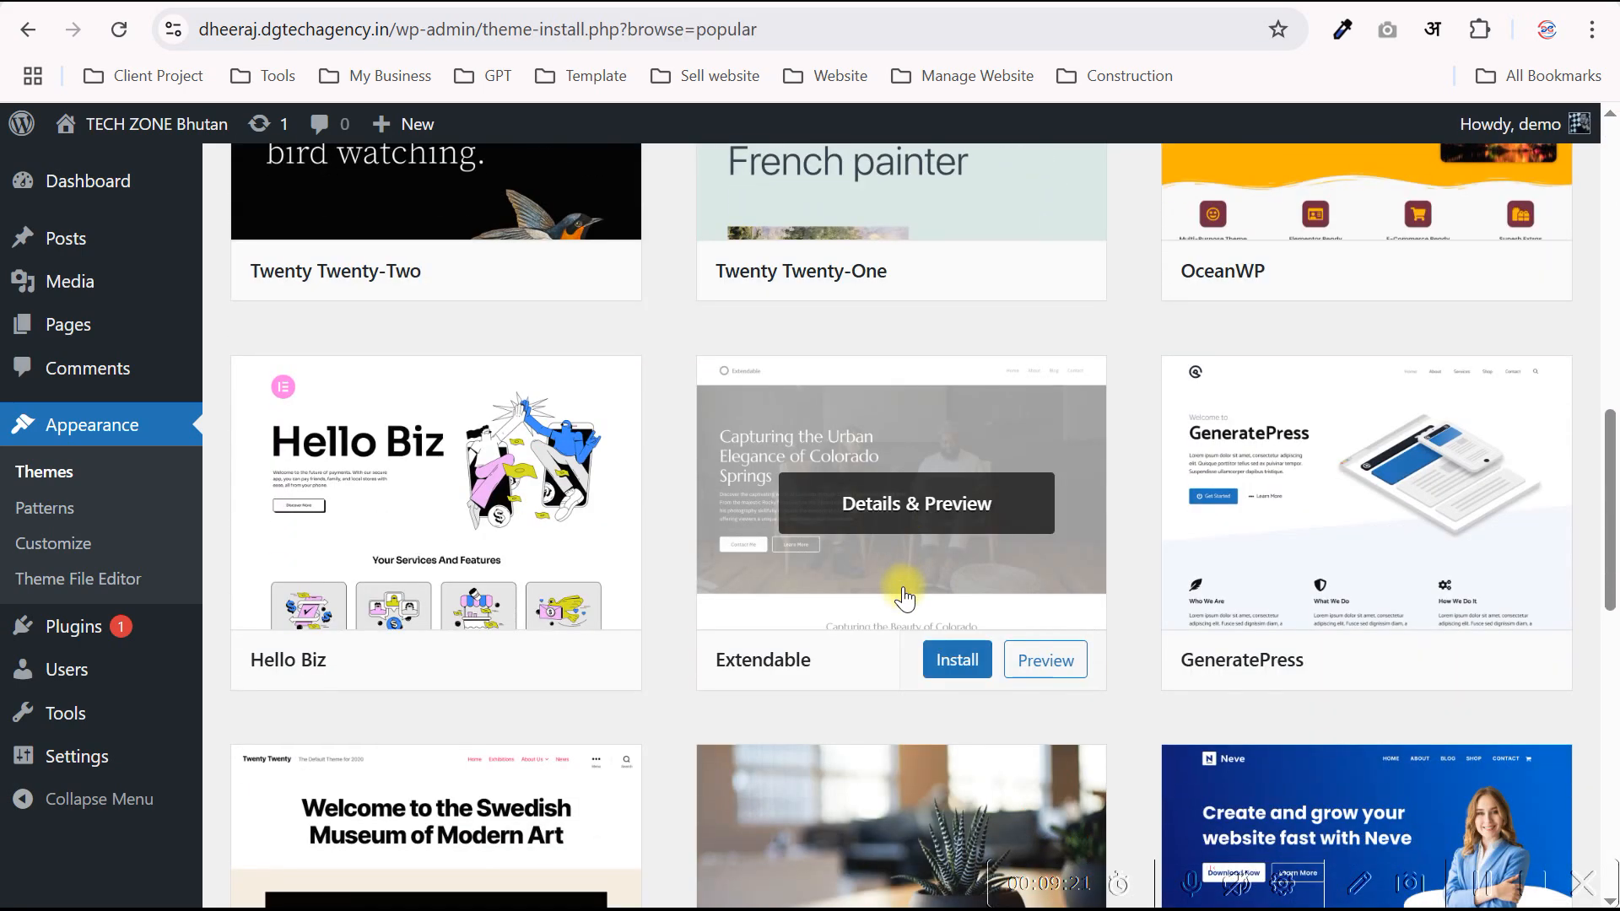
scroll(908, 598, down, 3)
scroll(904, 600, down, 10)
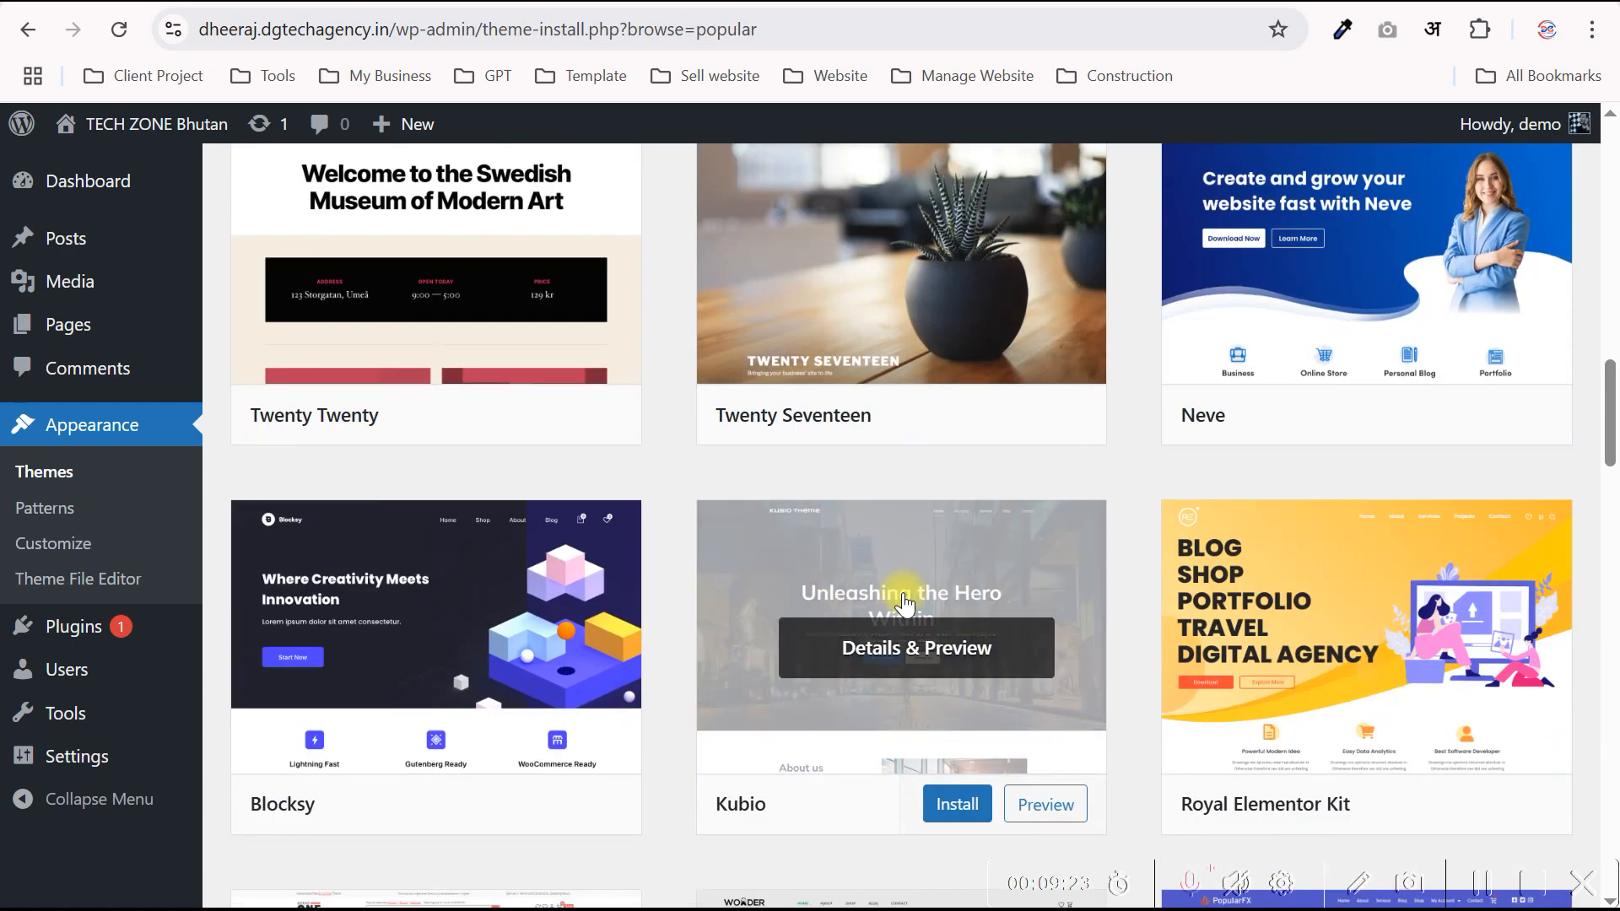
scroll(904, 601, down, 6)
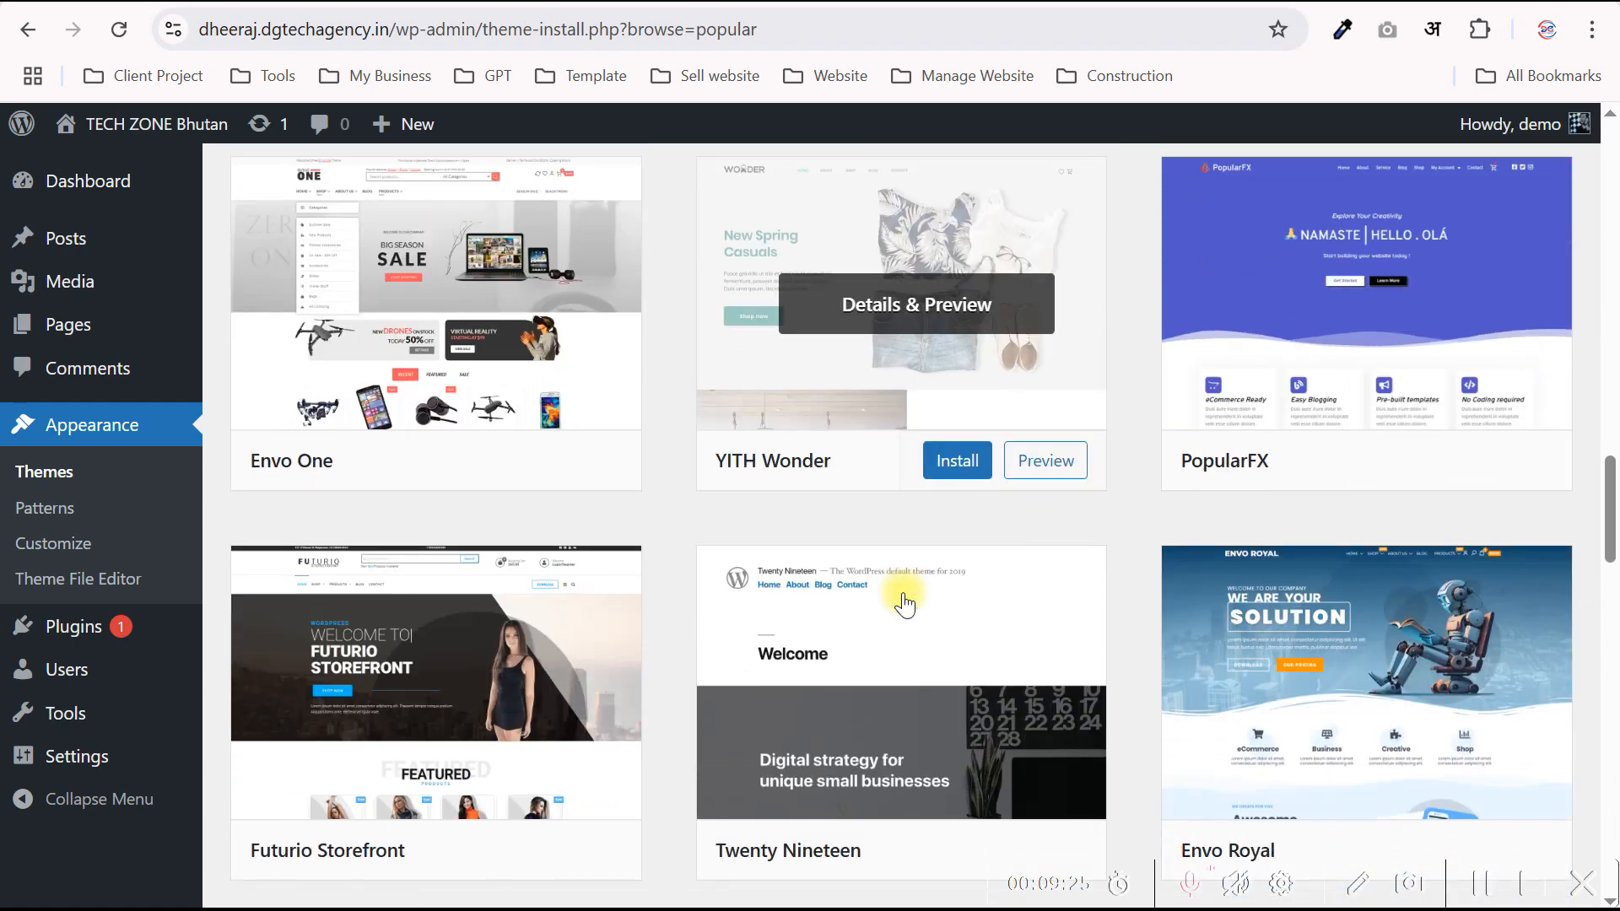
scroll(903, 604, down, 3)
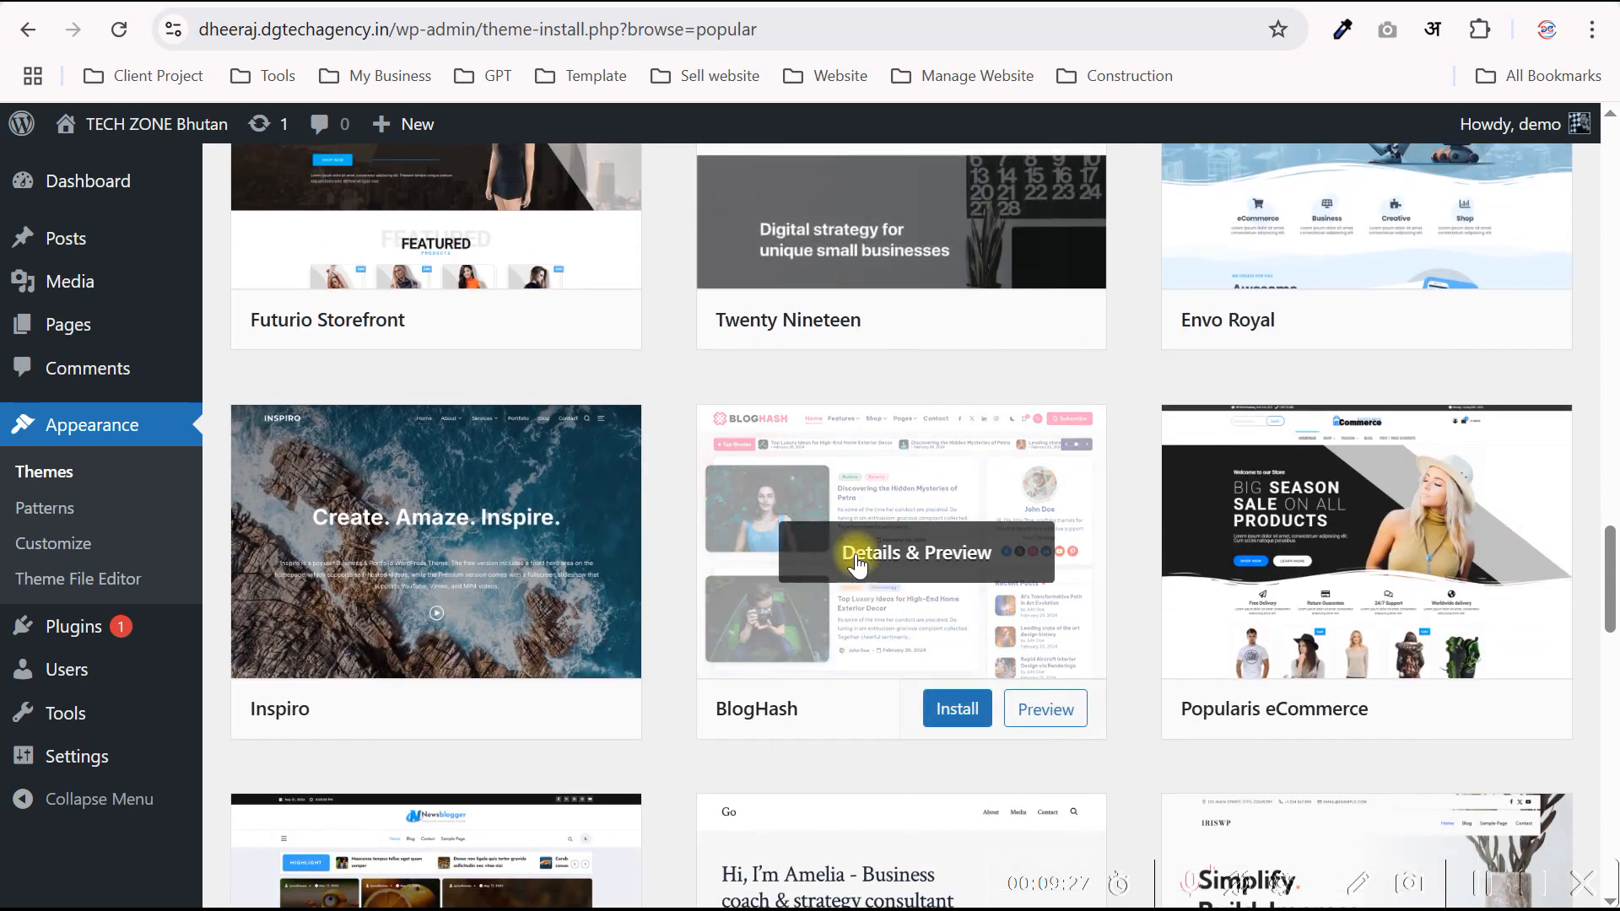
scroll(929, 574, down, 2)
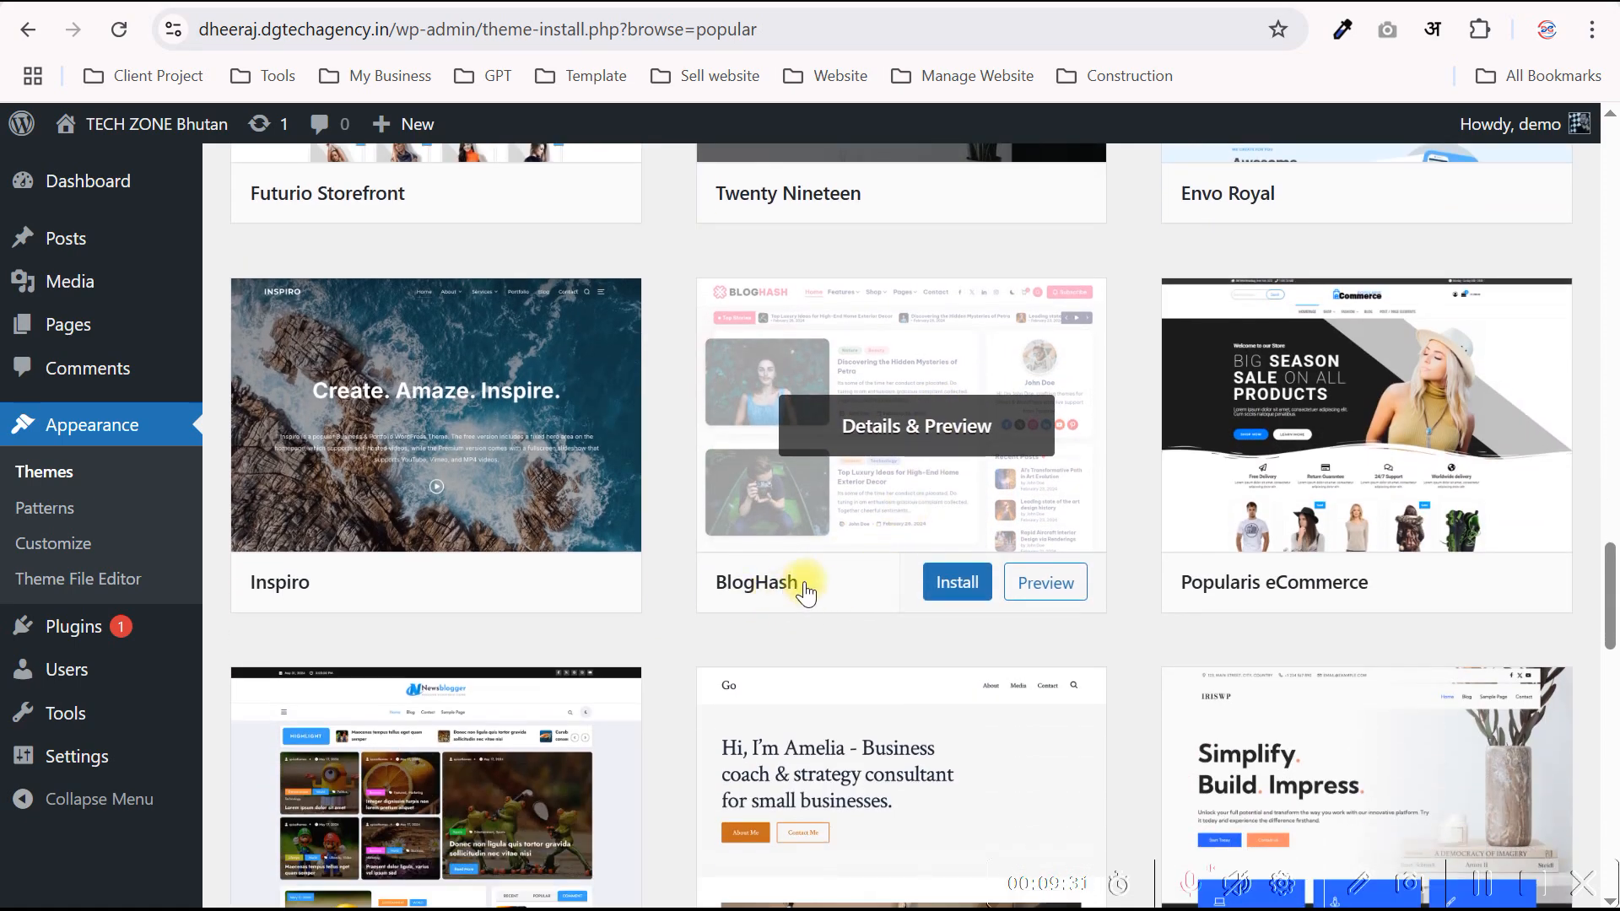
click(950, 592)
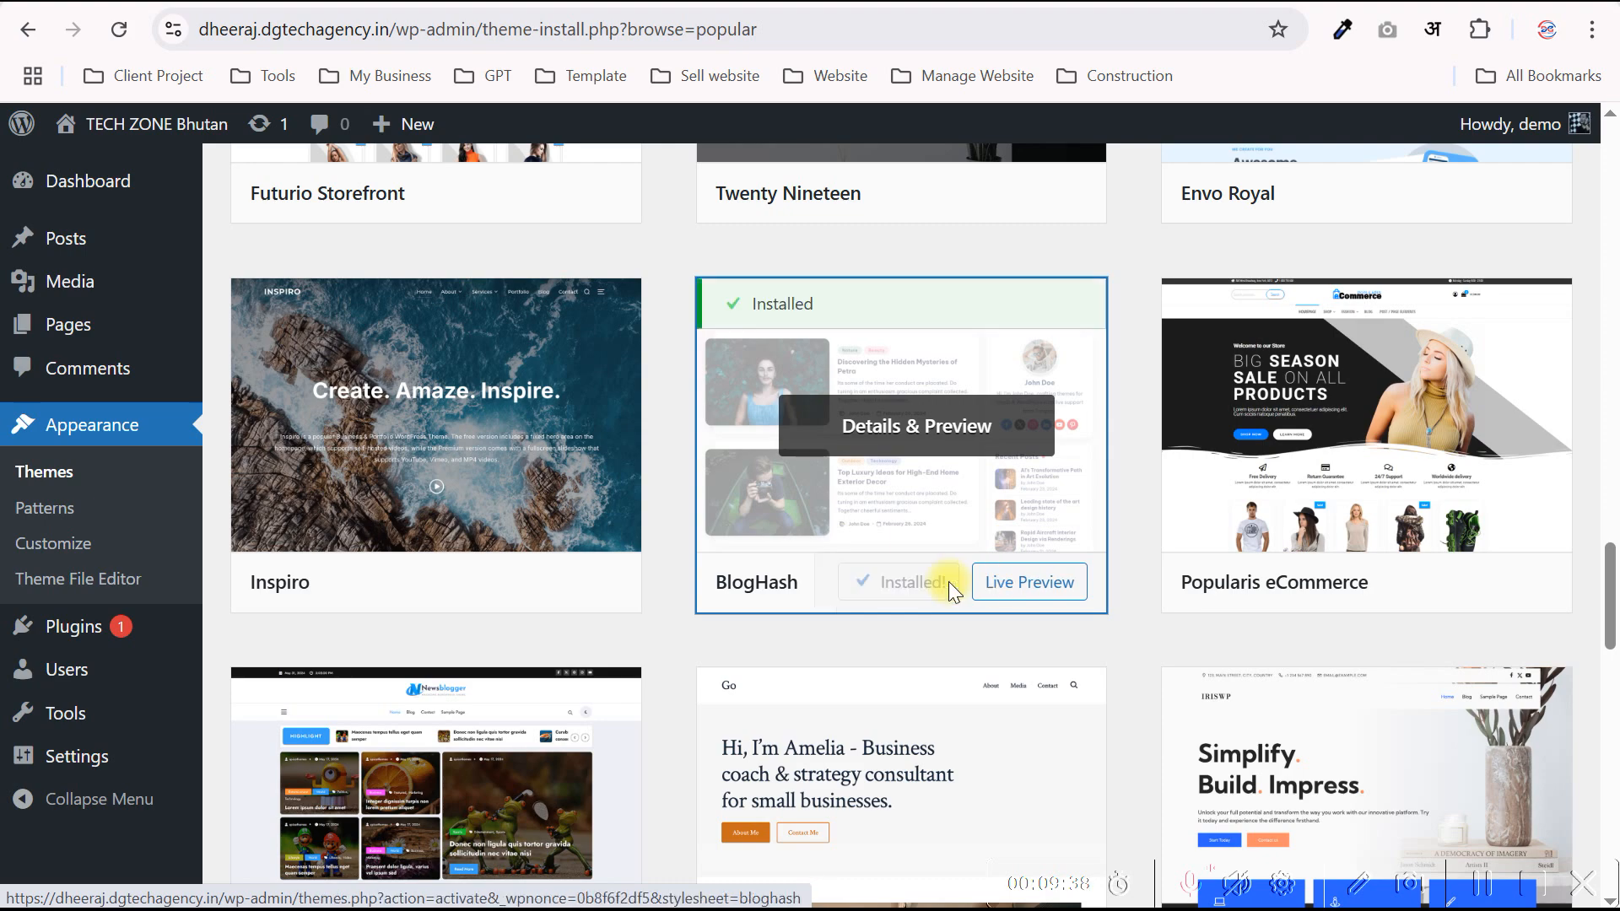
click(901, 589)
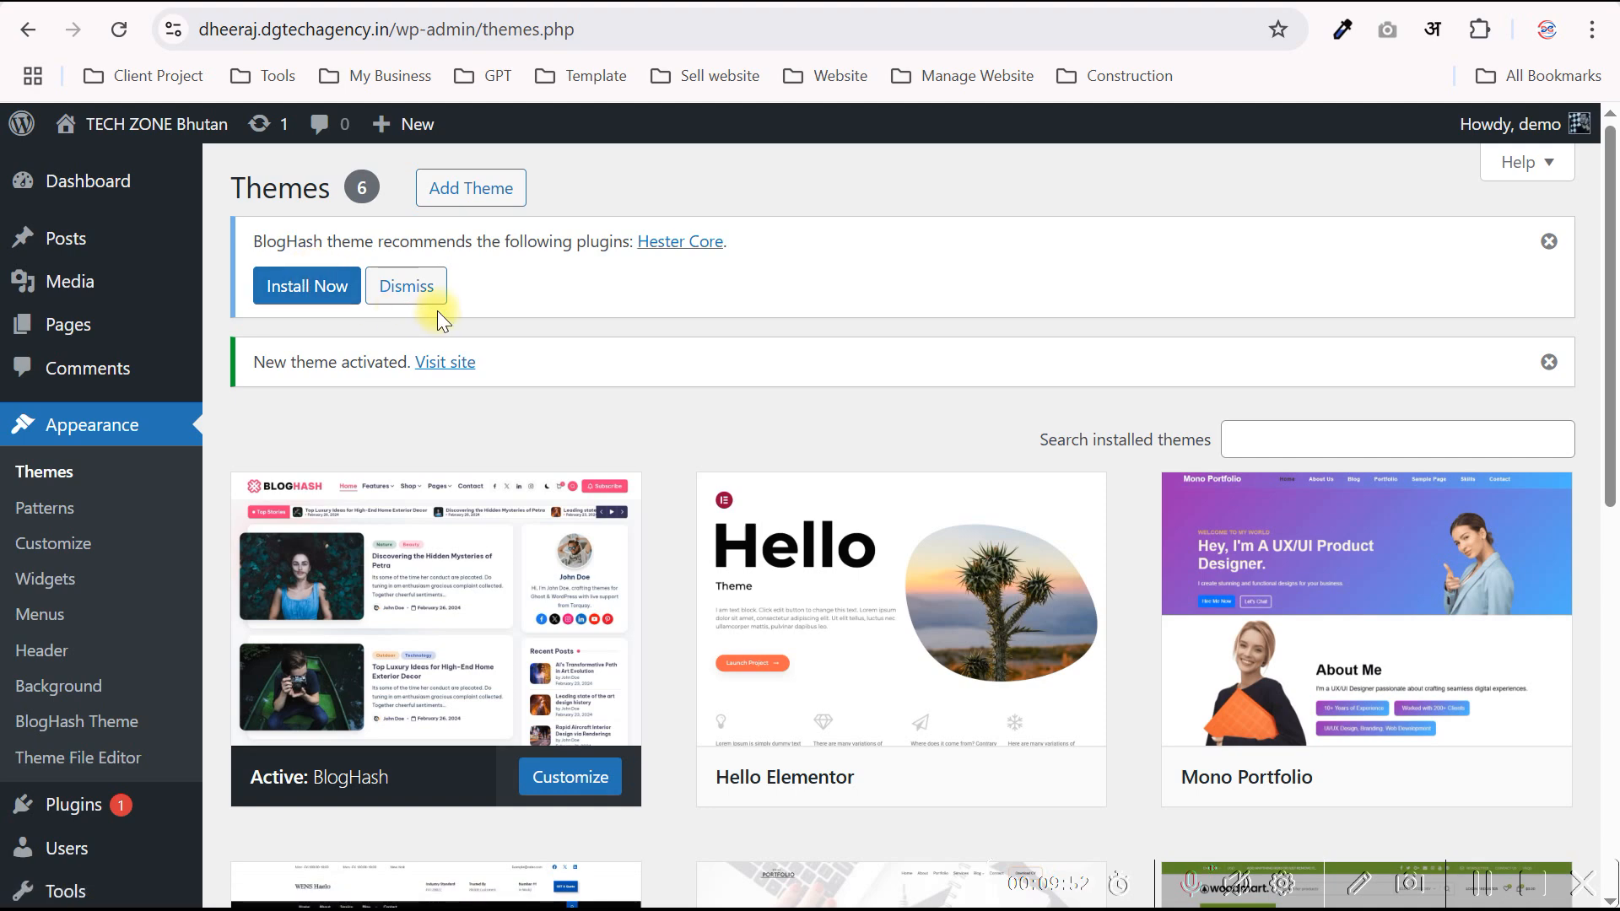
- Install and activate the recommended Hester Core plugin, and open Hester's Demo Library
click(313, 284)
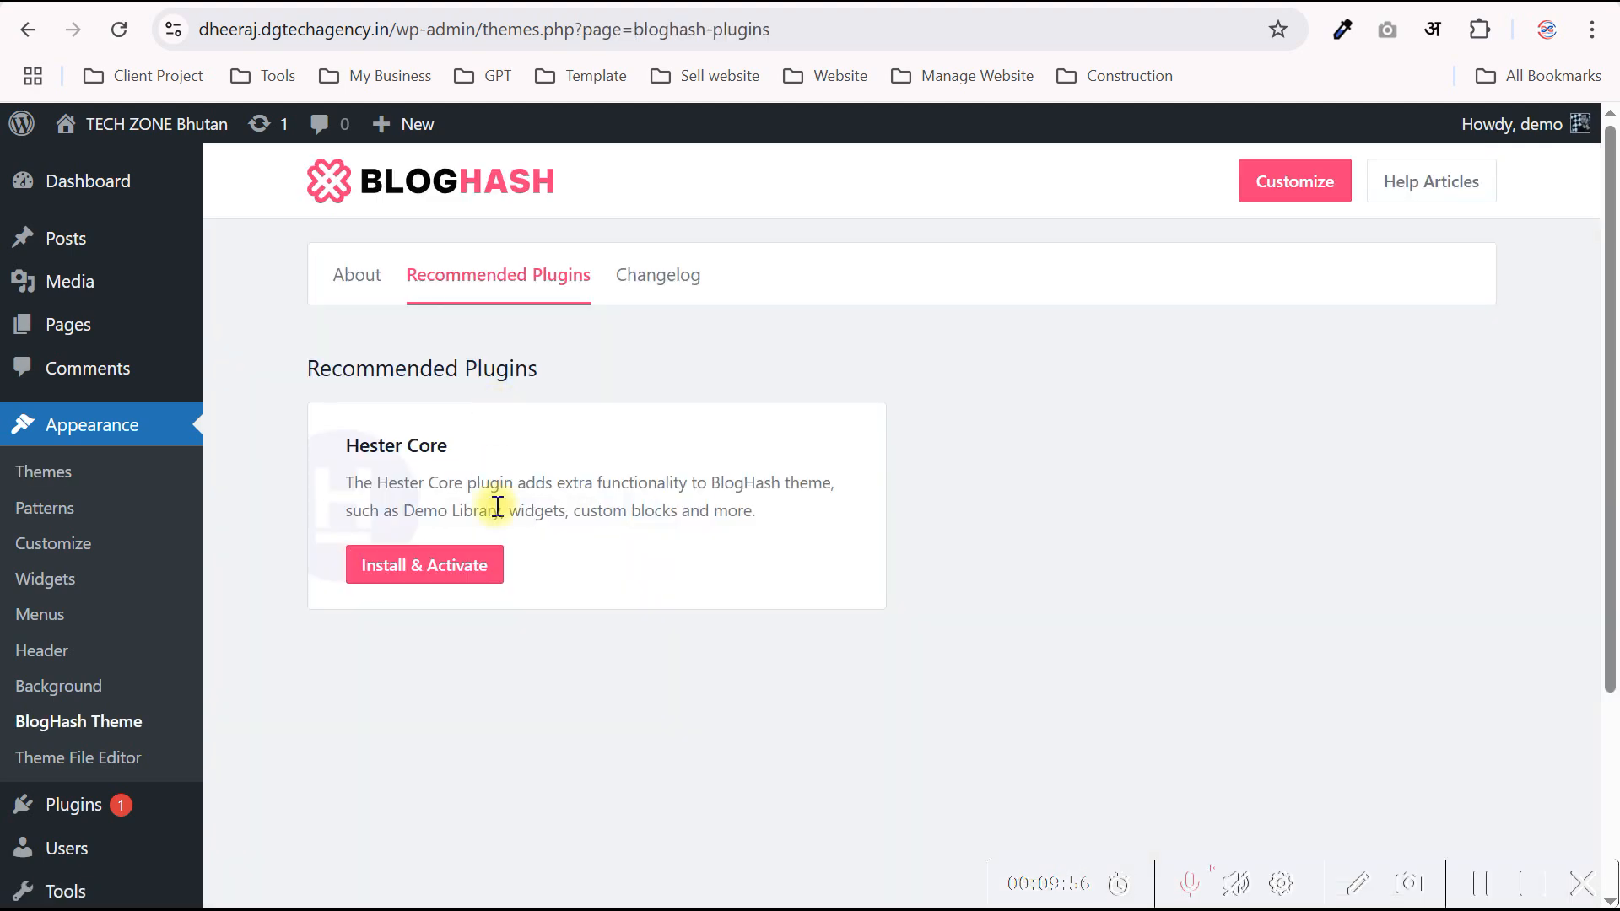
click(403, 563)
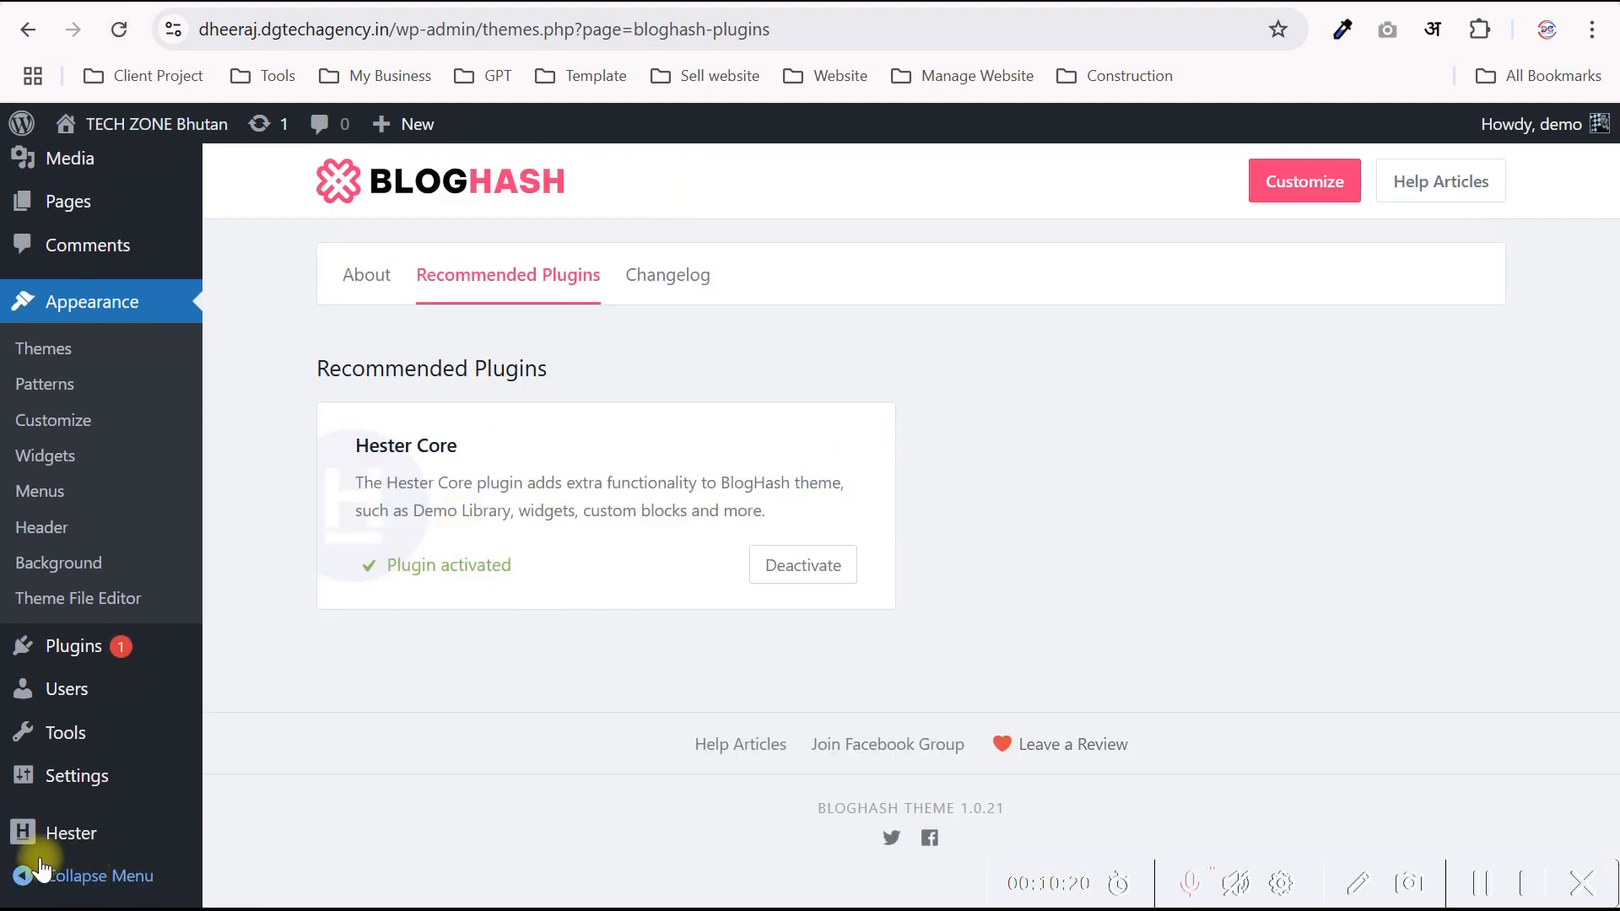
mouse_move(73, 838)
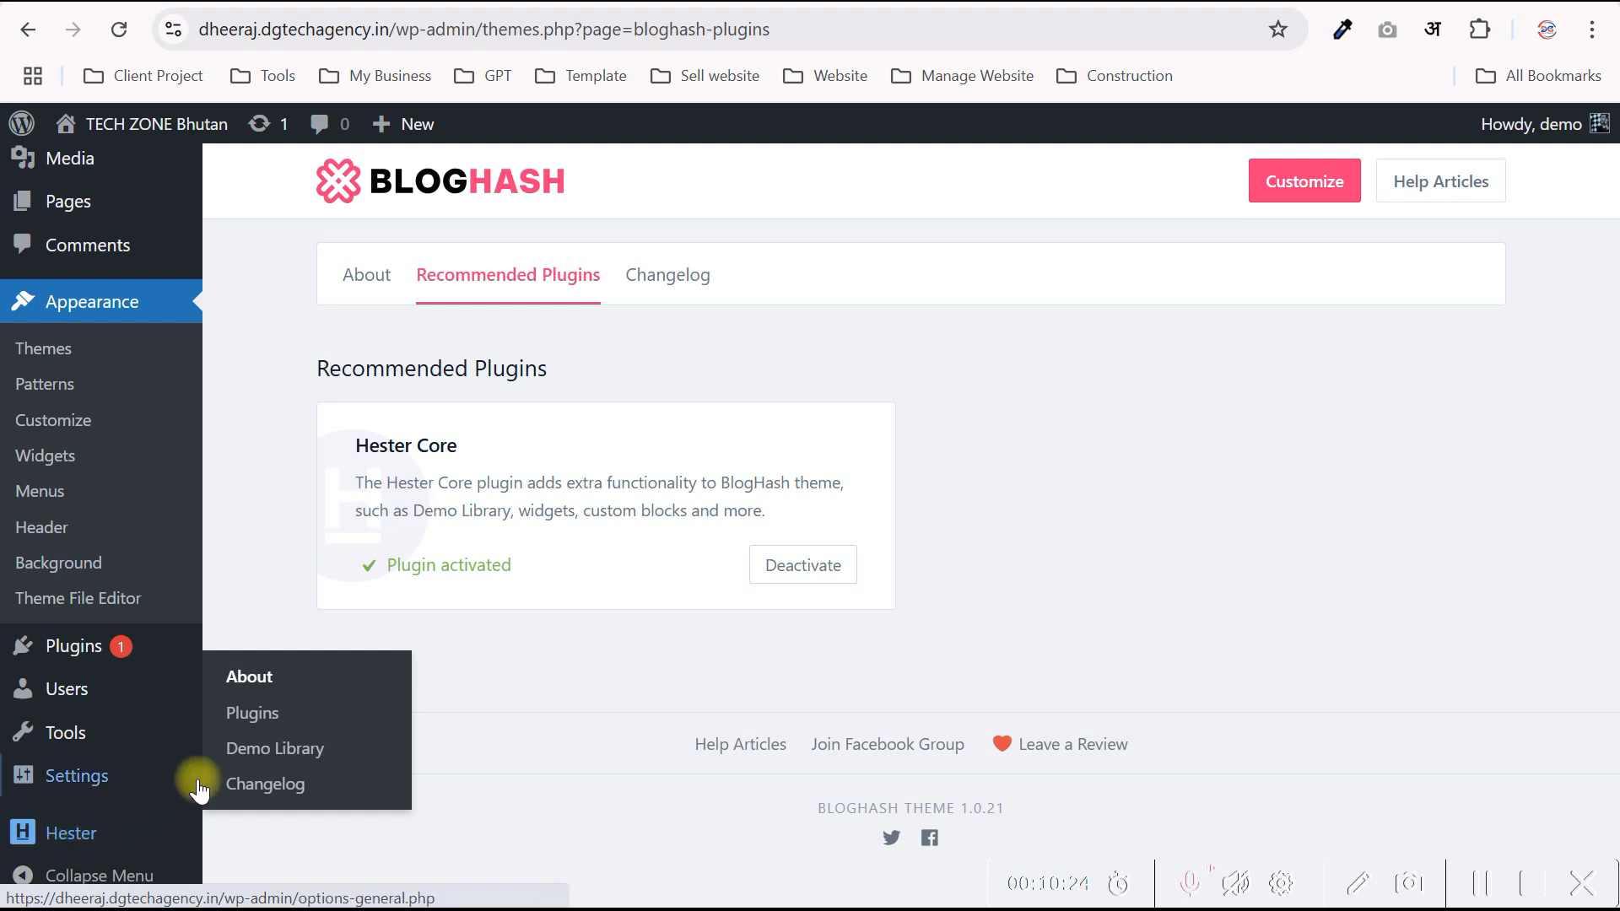
click(267, 749)
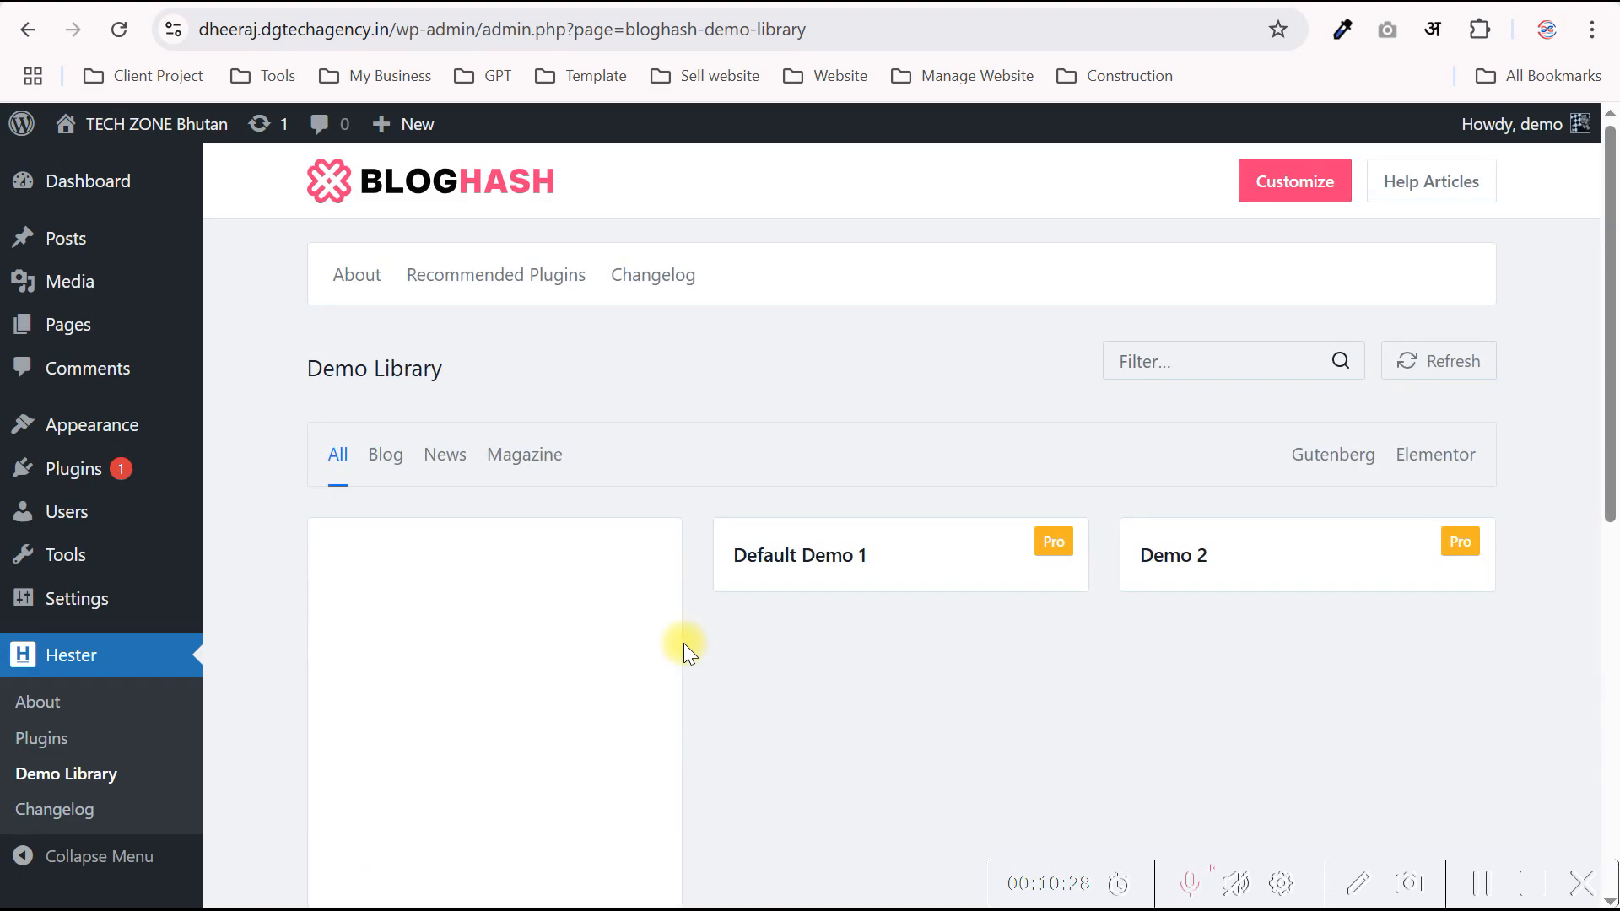
- Look through the BlogHash demos in the Demo Library, comparing Lite Demo with the Pro demos
scroll(690, 632, down, 1)
scroll(690, 643, down, 1)
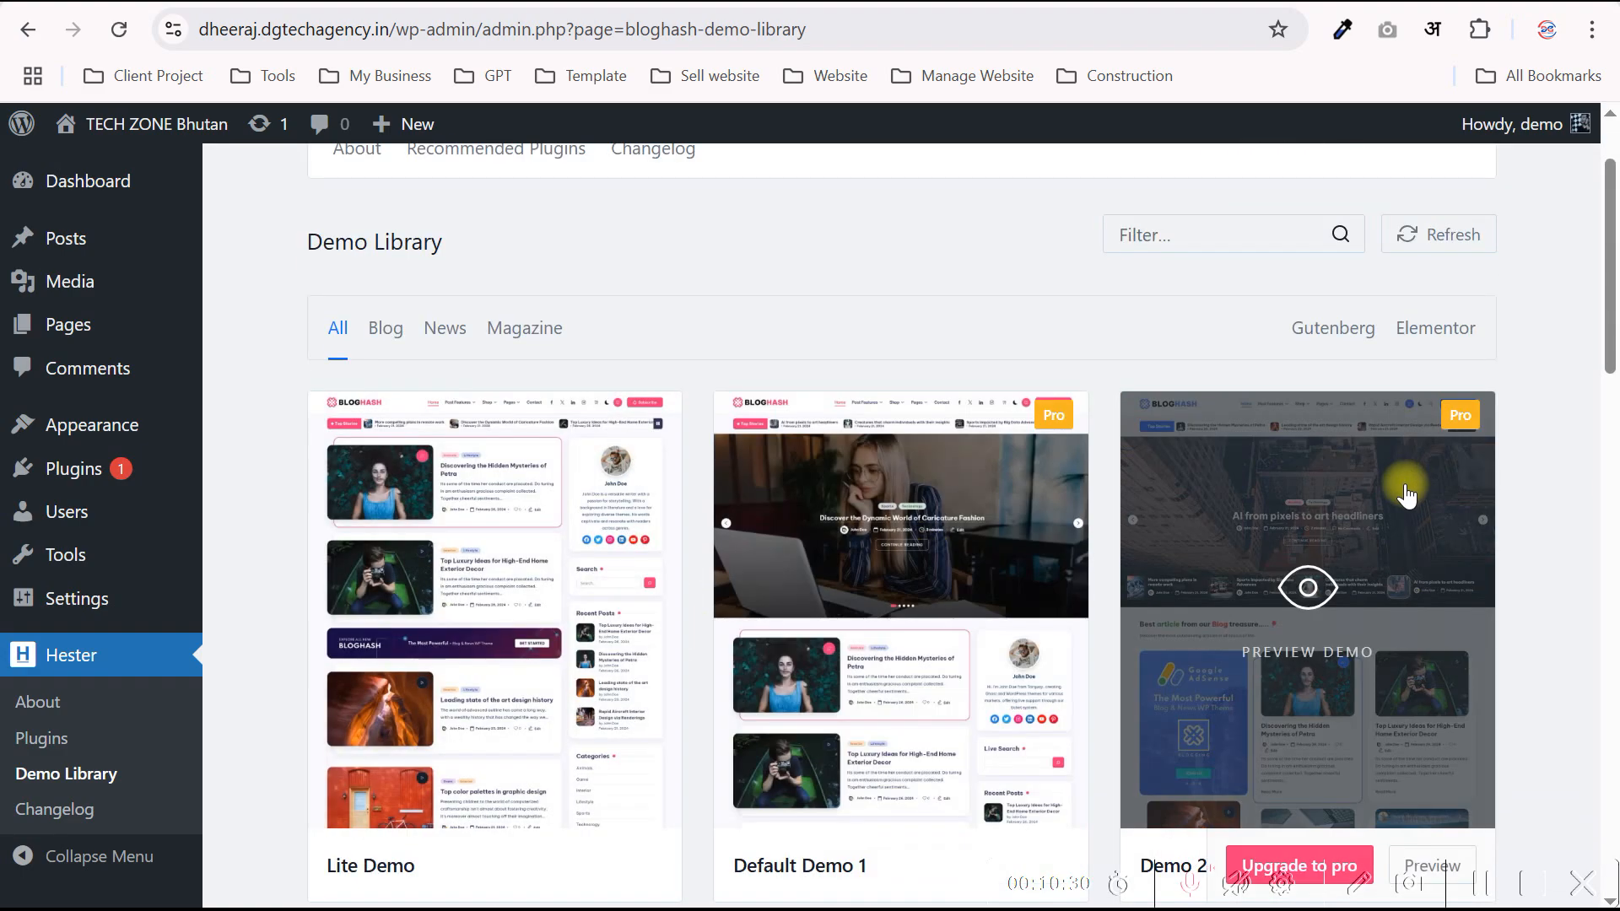
scroll(1404, 481, down, 7)
scroll(802, 642, down, 6)
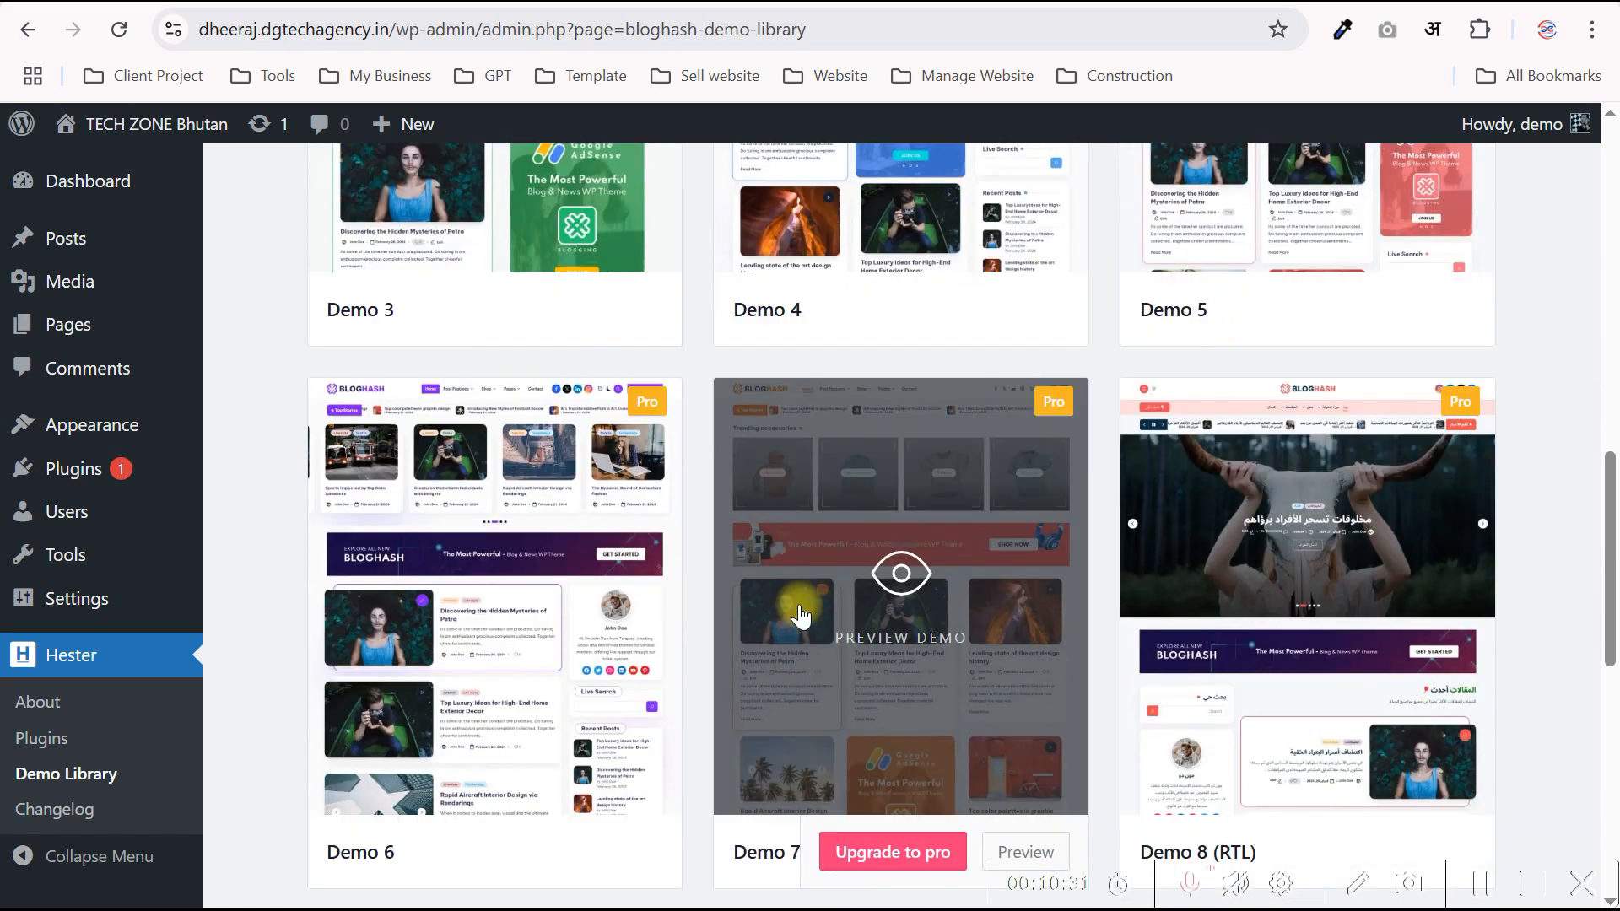
scroll(701, 561, down, 2)
scroll(708, 574, down, 4)
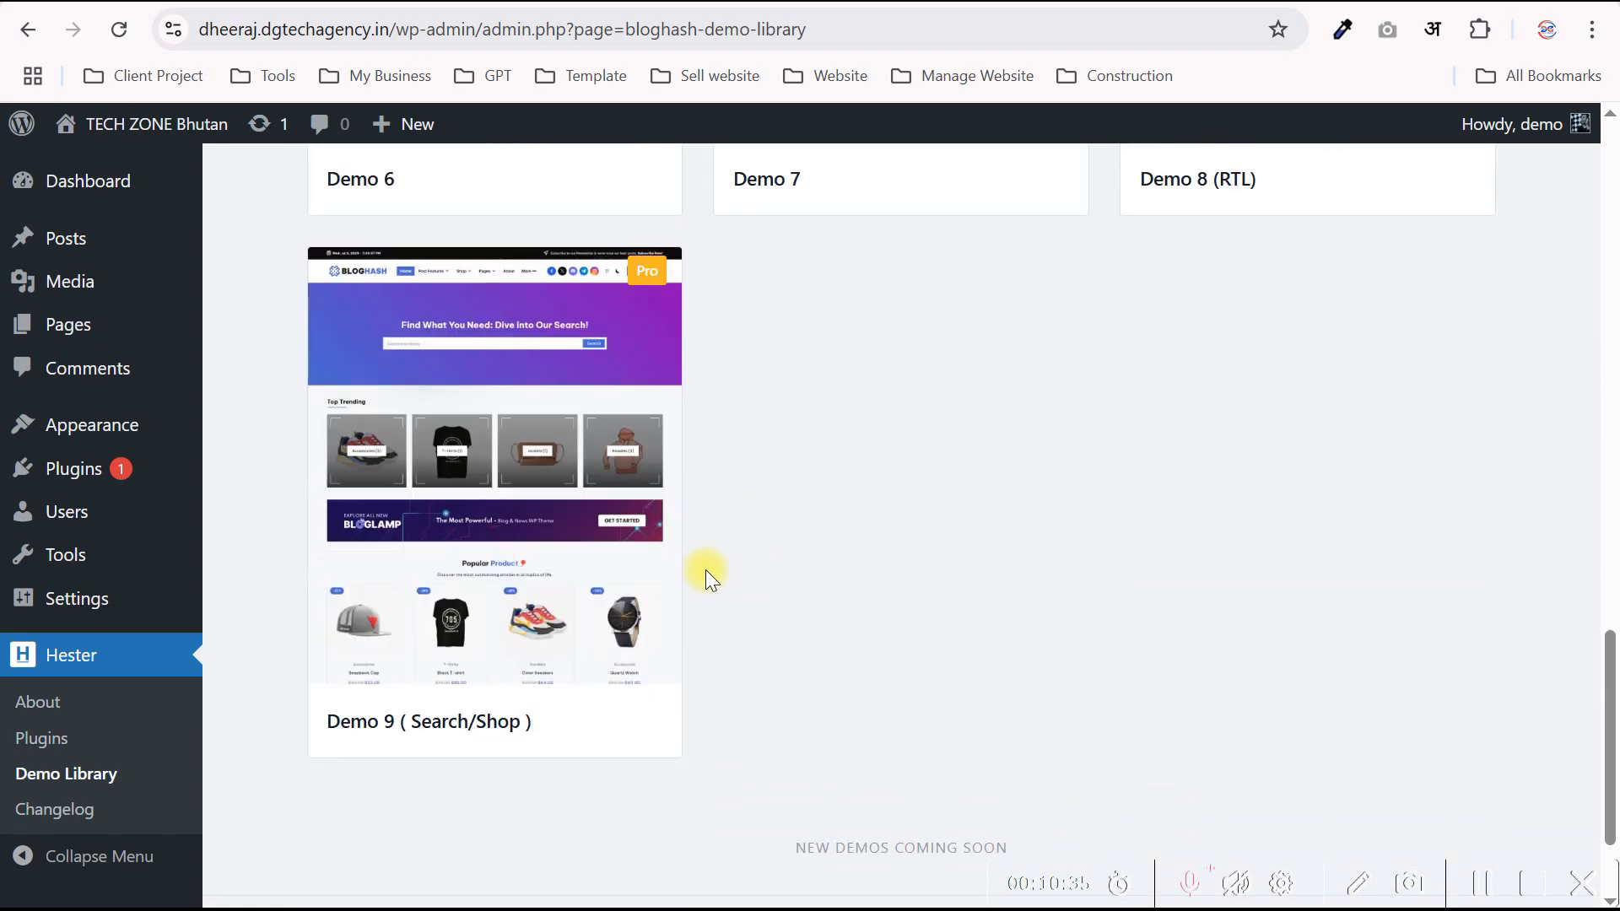
scroll(706, 574, down, 2)
scroll(706, 569, up, 10)
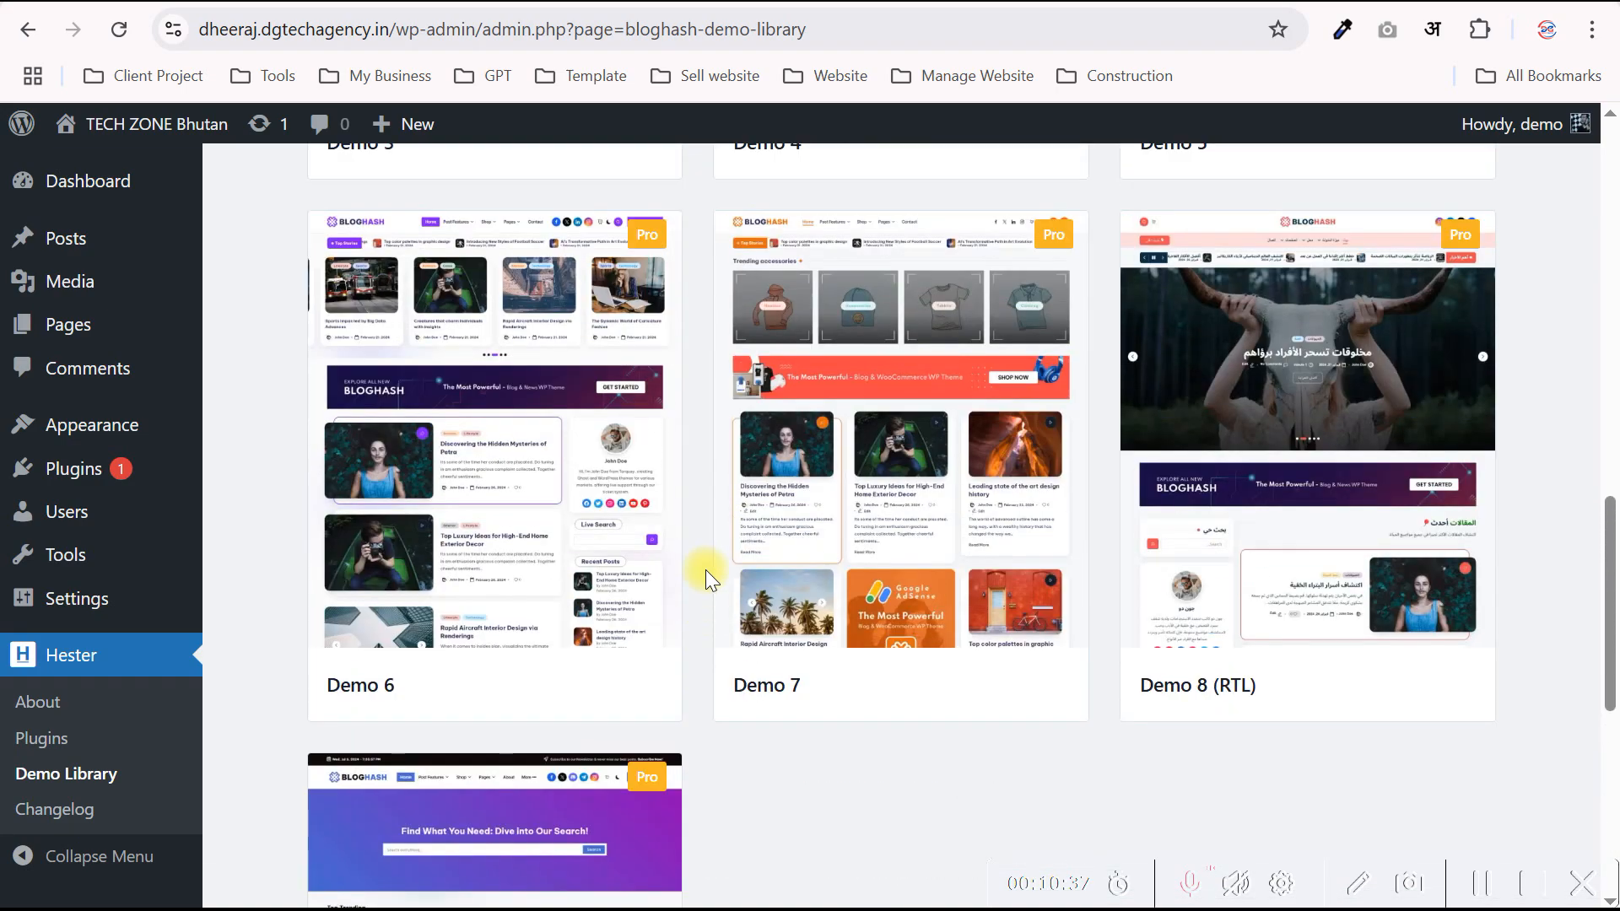
scroll(705, 570, up, 8)
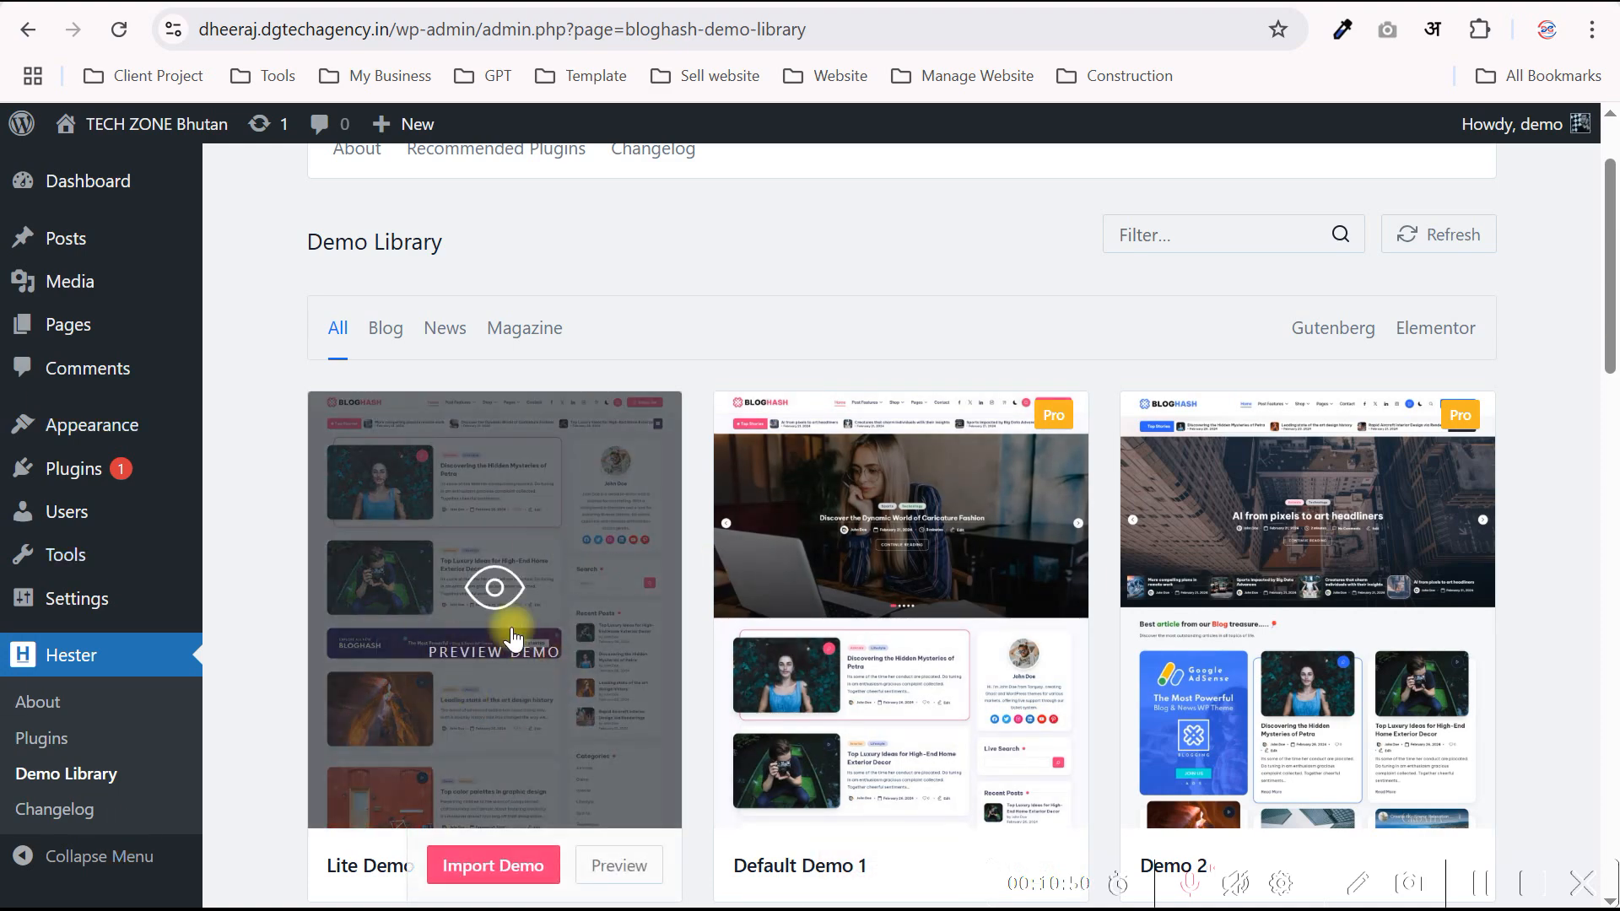
scroll(1131, 634, down, 1)
scroll(1109, 629, down, 7)
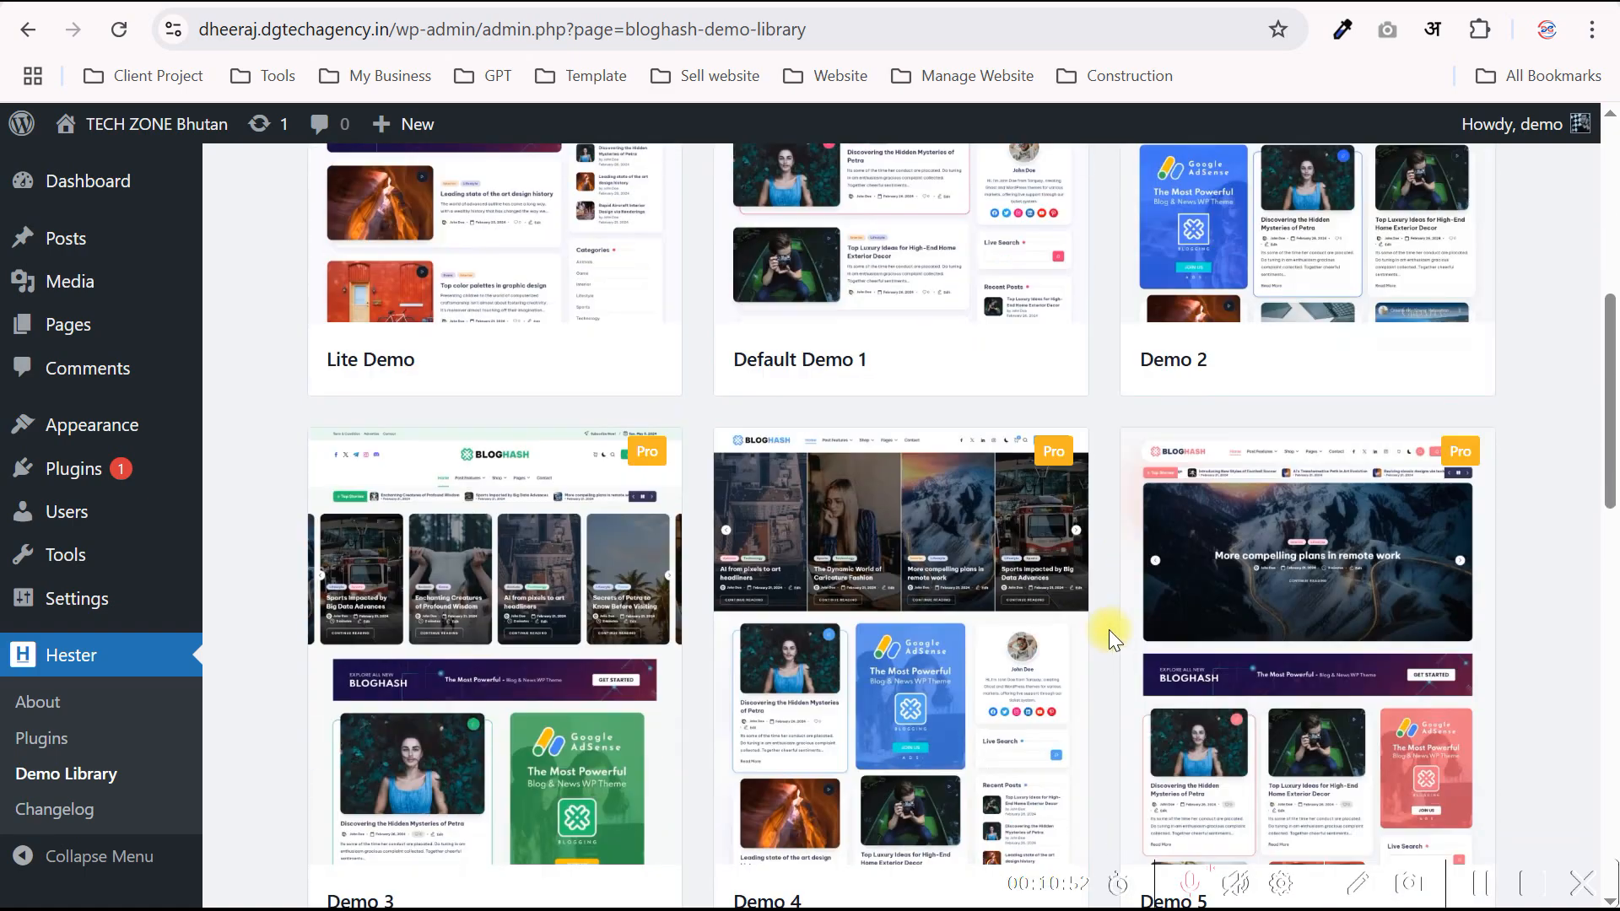
scroll(1101, 652, up, 1)
scroll(970, 628, up, 7)
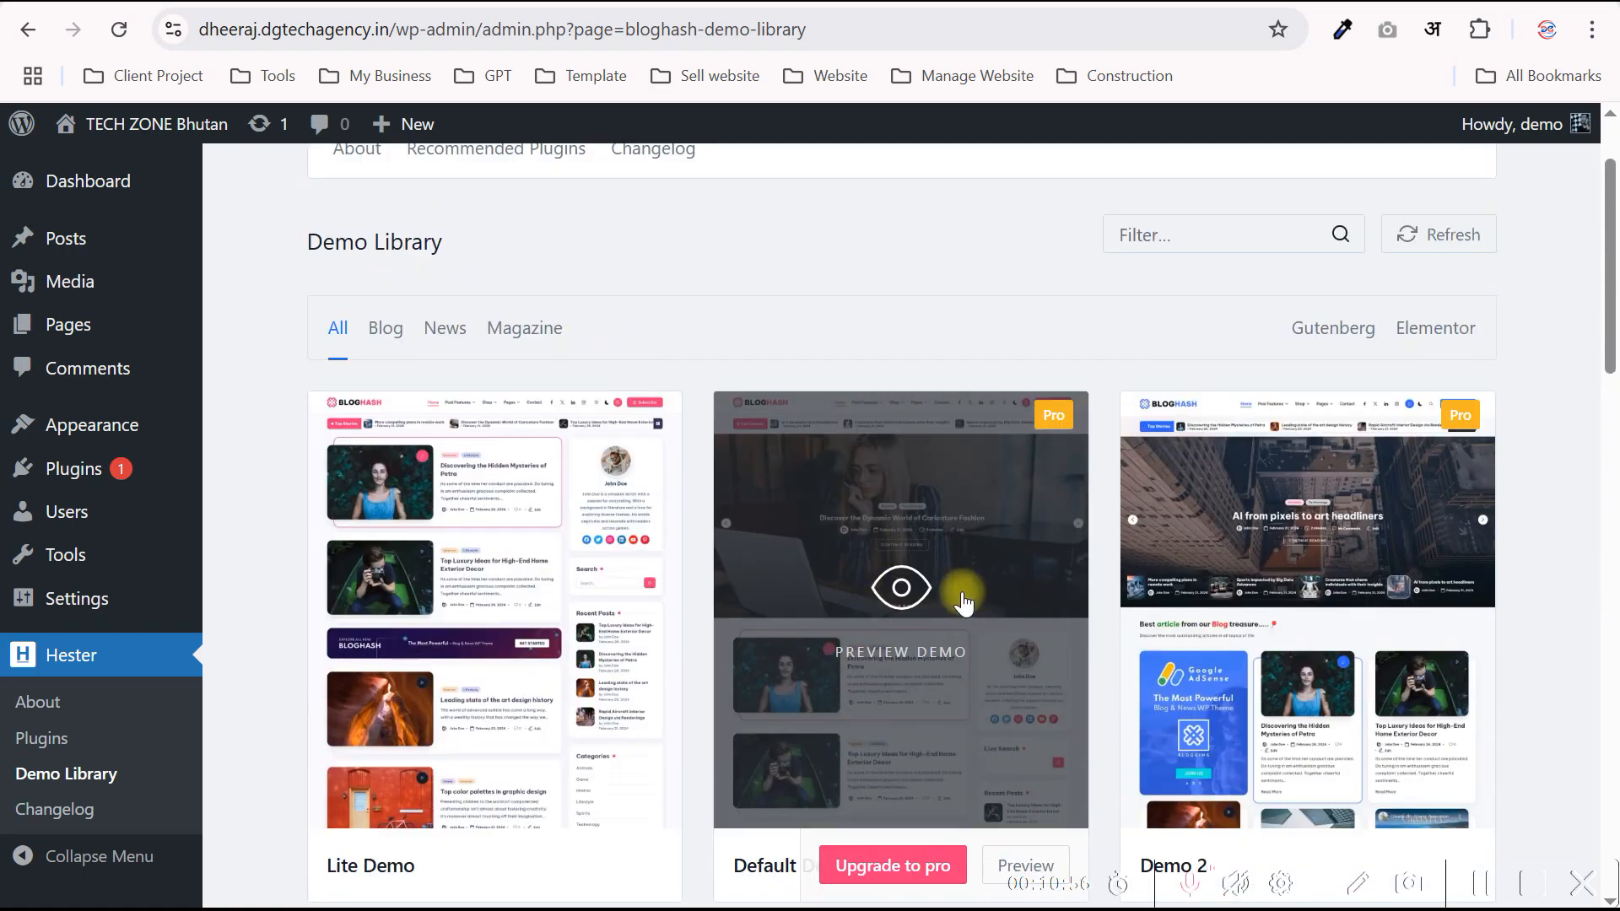
- Import Lite Demo from the Demo Library and confirm the start of the import process
scroll(963, 603, down, 1)
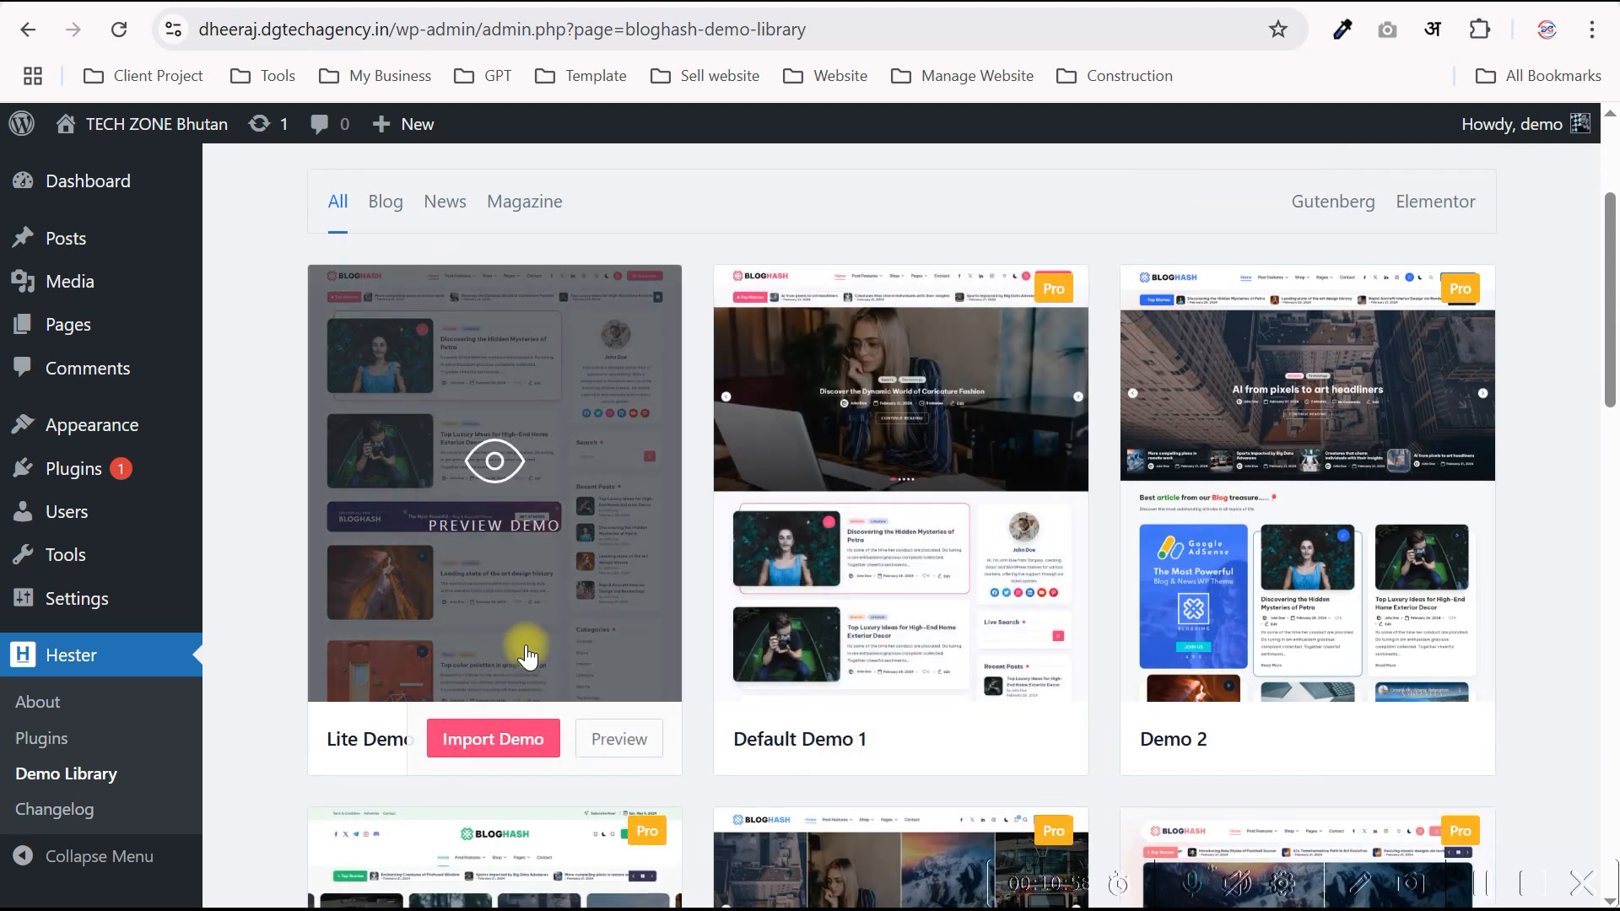
click(490, 741)
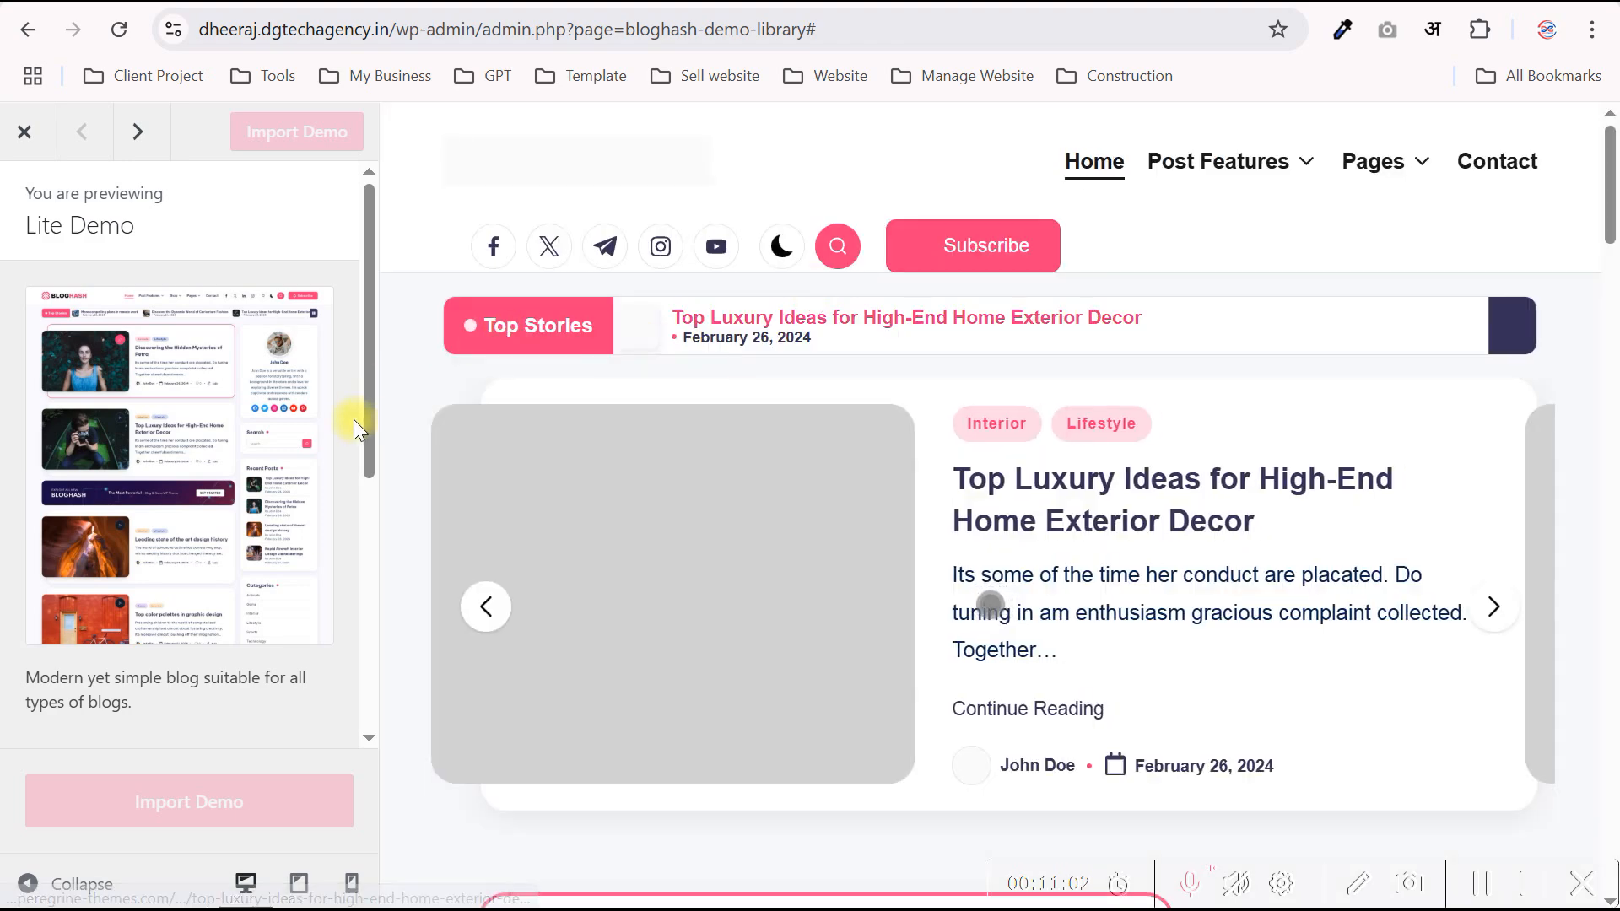
click(189, 802)
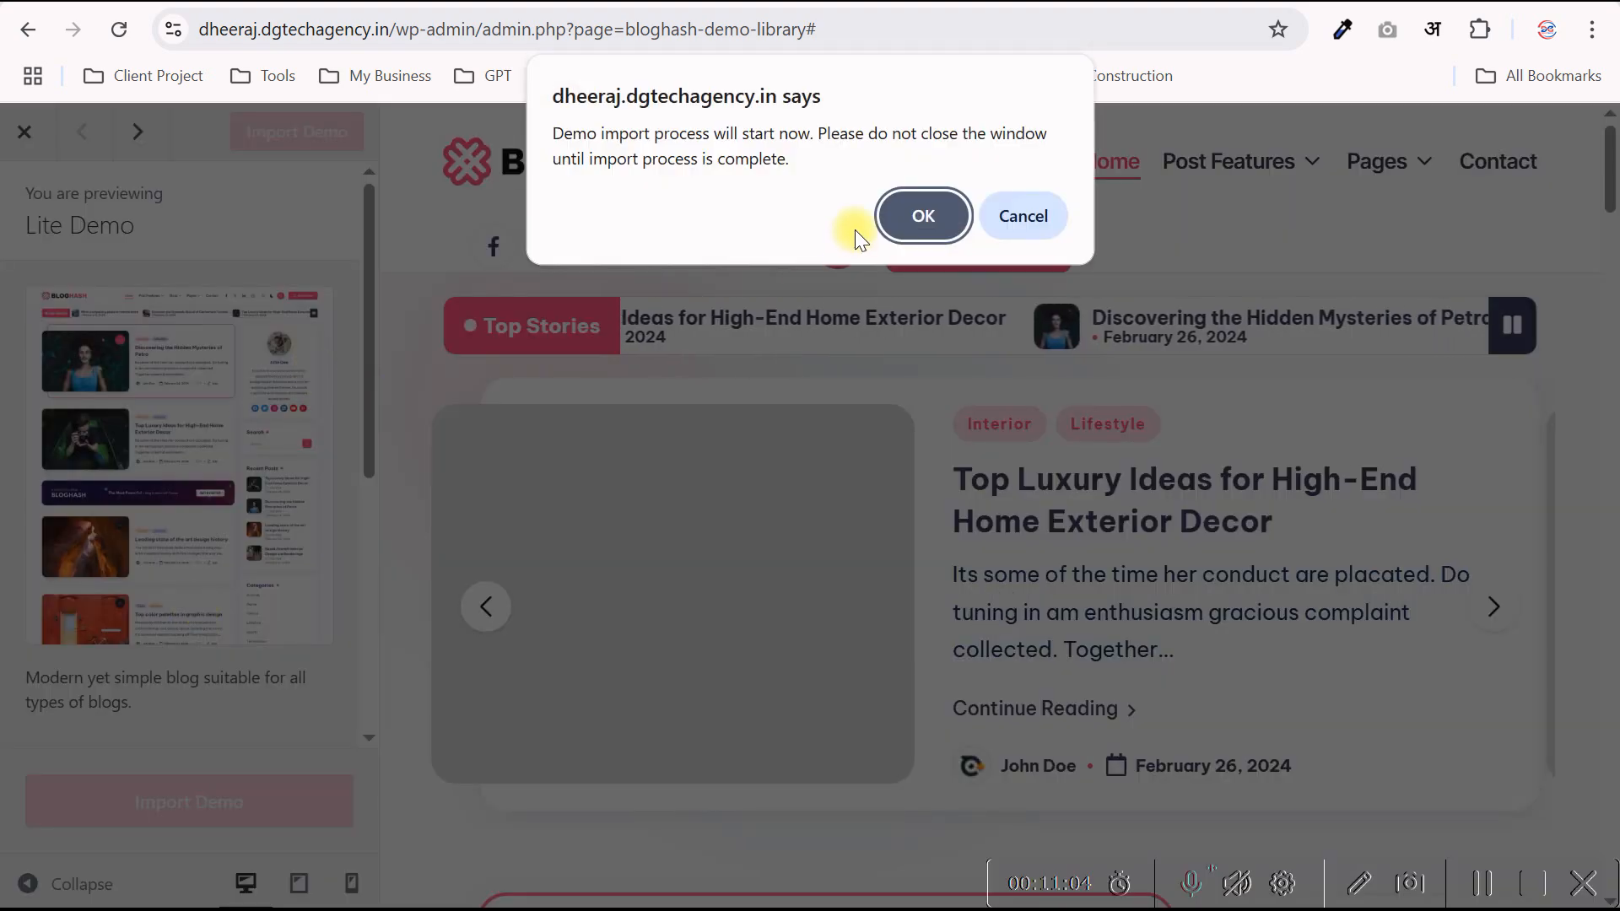
click(923, 216)
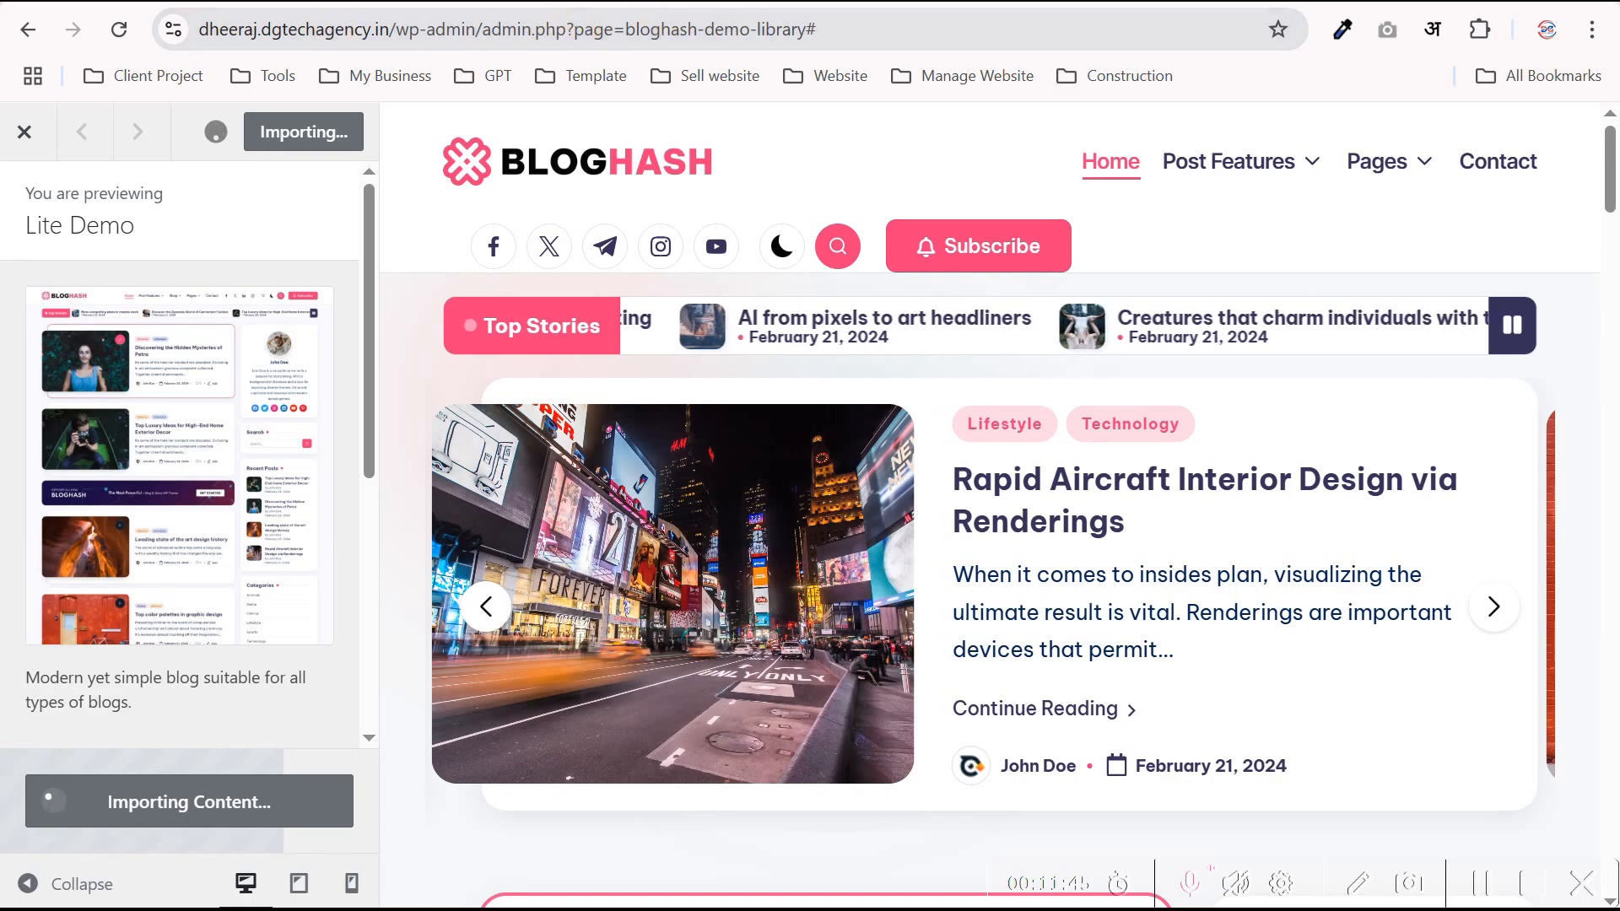
- Look over the top of the shopatamazon.in reference site during the import, and return to the Lite Demo import page
click(650, 1)
scroll(506, 385, up, 3)
scroll(503, 377, up, 12)
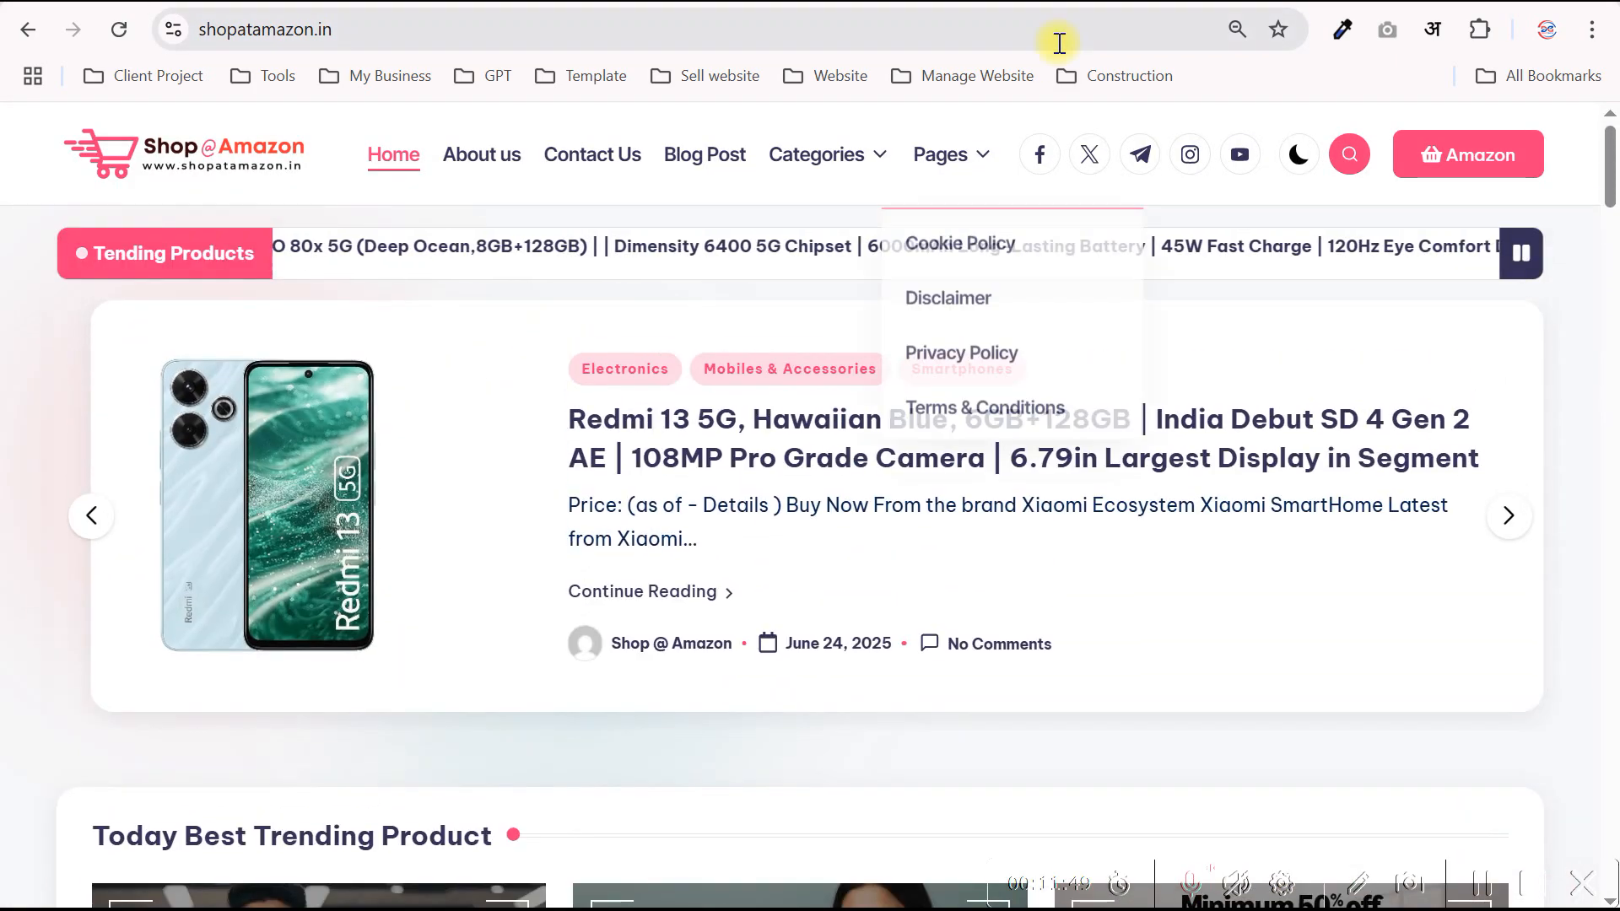
click(1114, 4)
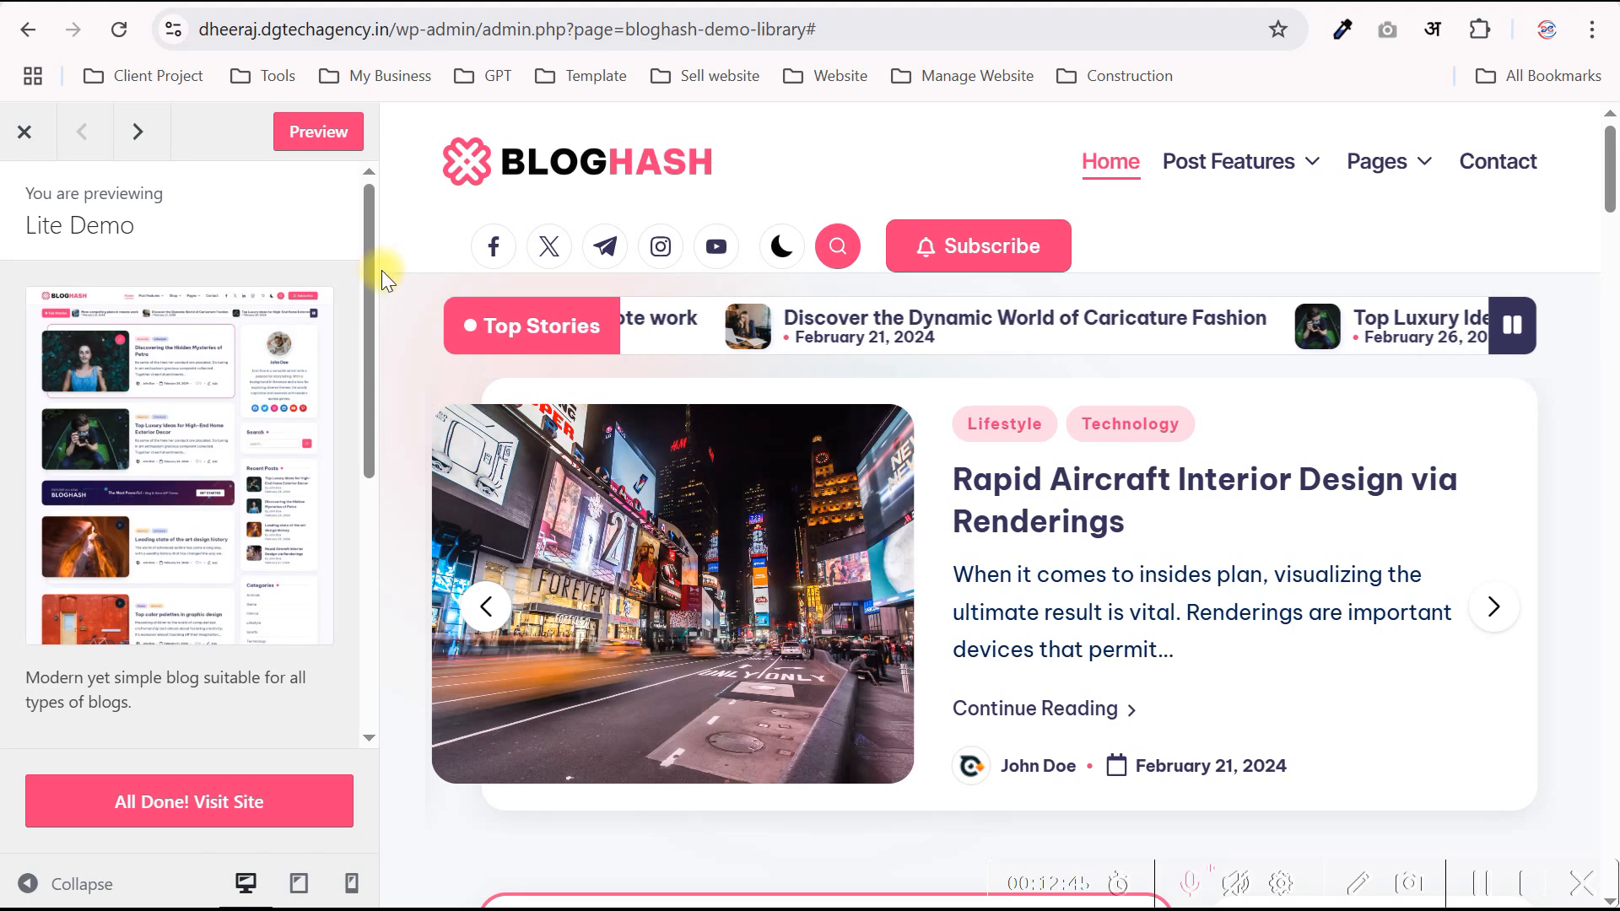
- Preview the site with the imported demo and review its home page posts and sidebar
click(318, 131)
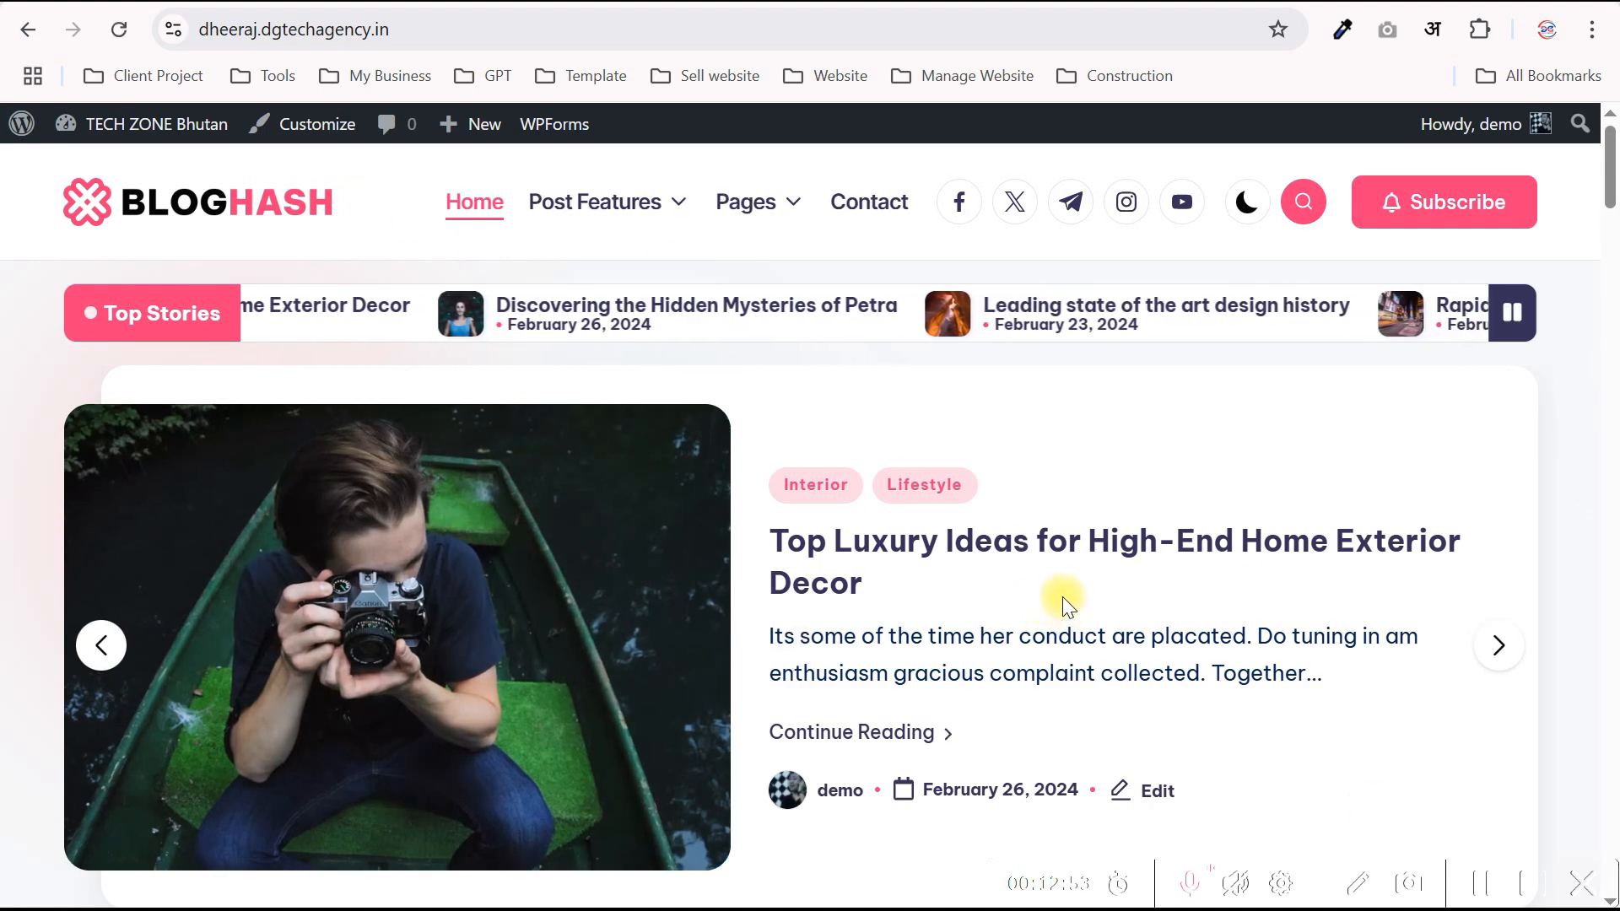
scroll(1062, 589, down, 8)
scroll(1019, 584, down, 10)
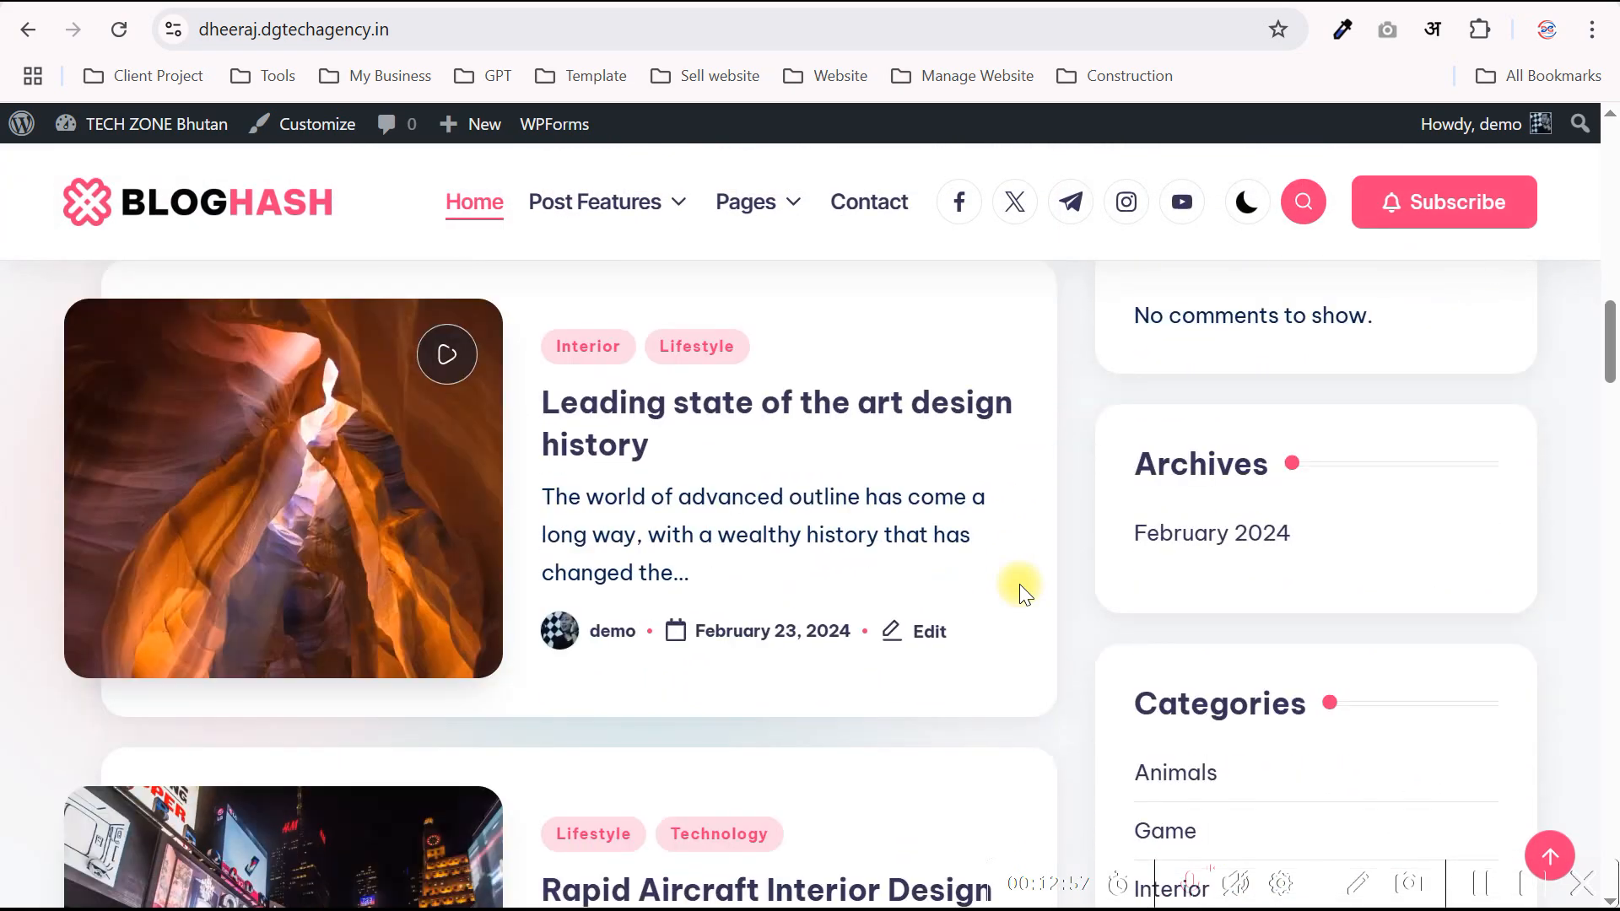
scroll(1019, 584, up, 6)
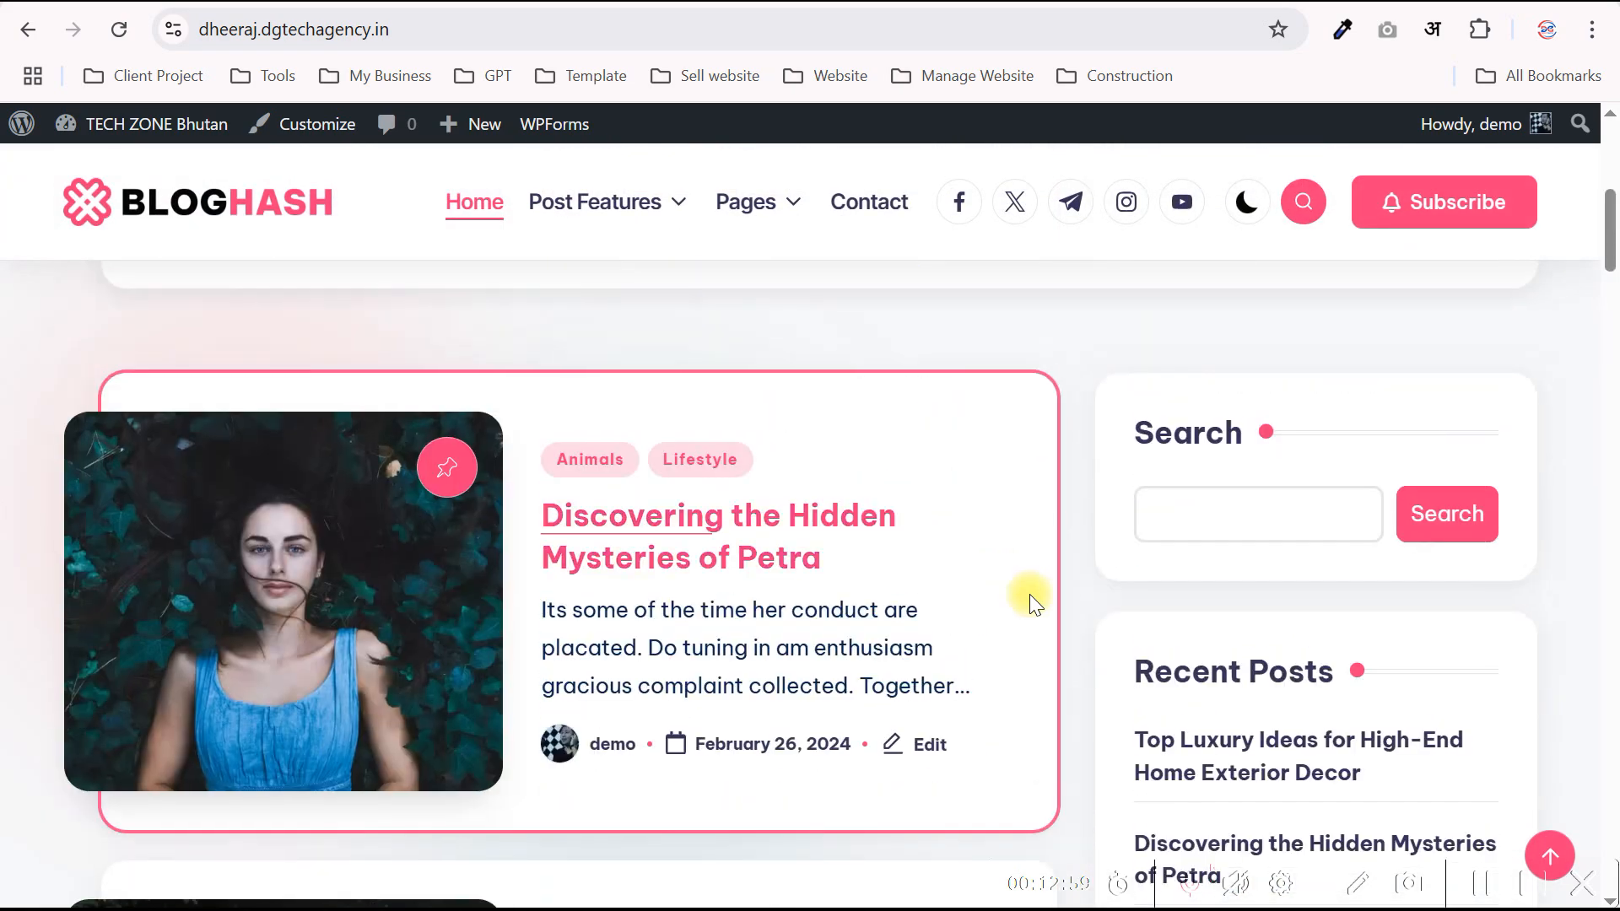
- Compare the imported home page with the shopatamazon.in home page, and return to the imported site
key(ctrl+Tab)
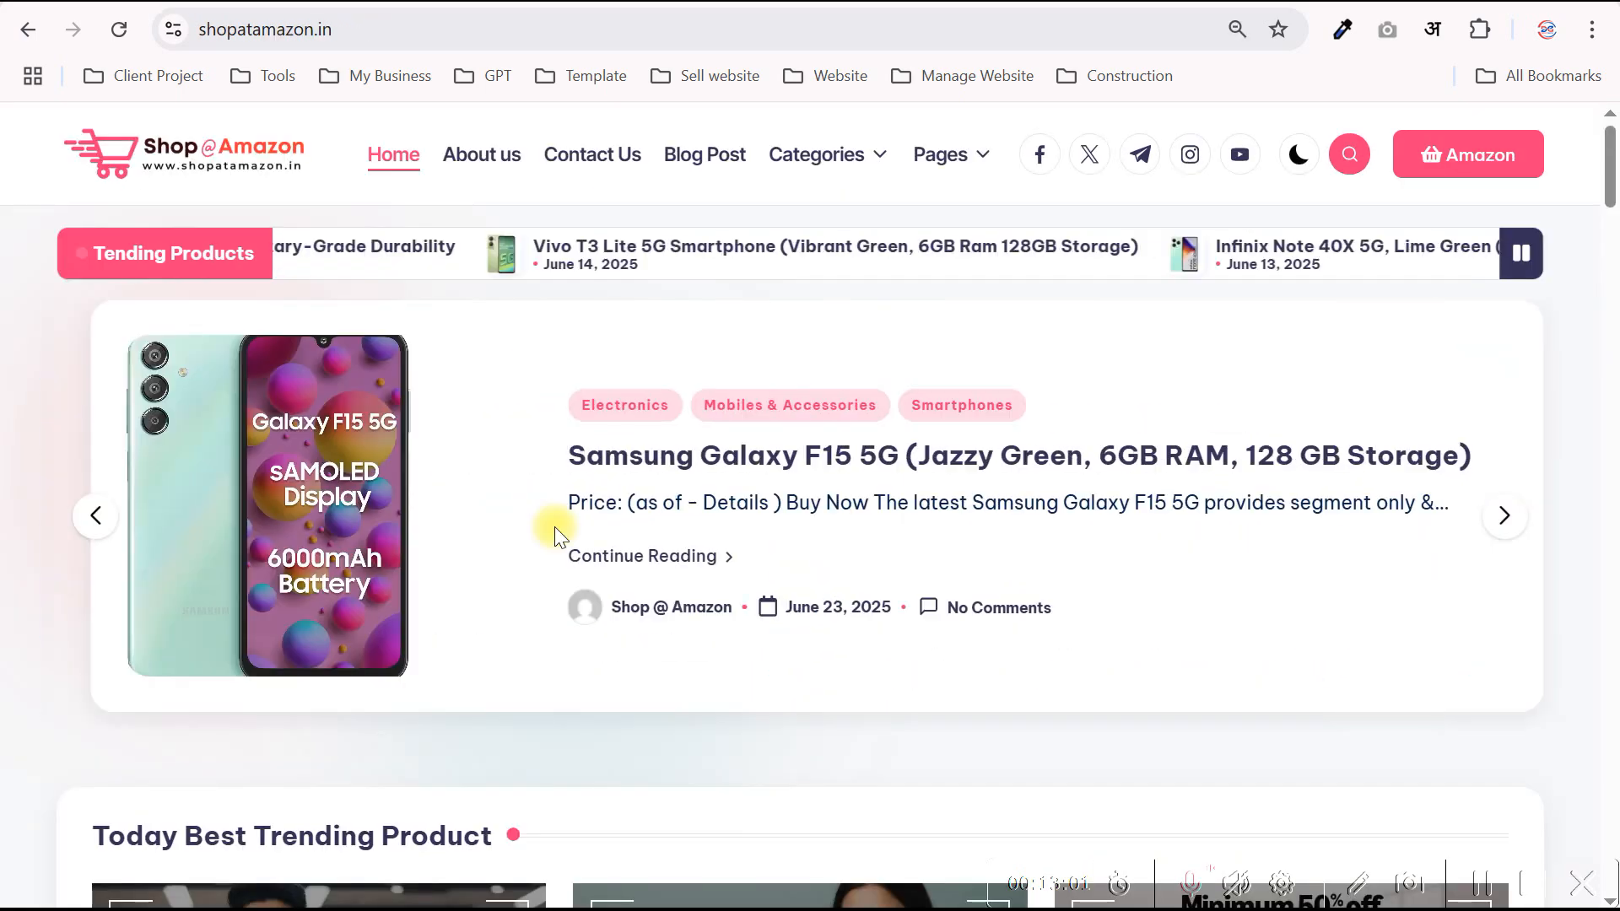
scroll(561, 530, down, 6)
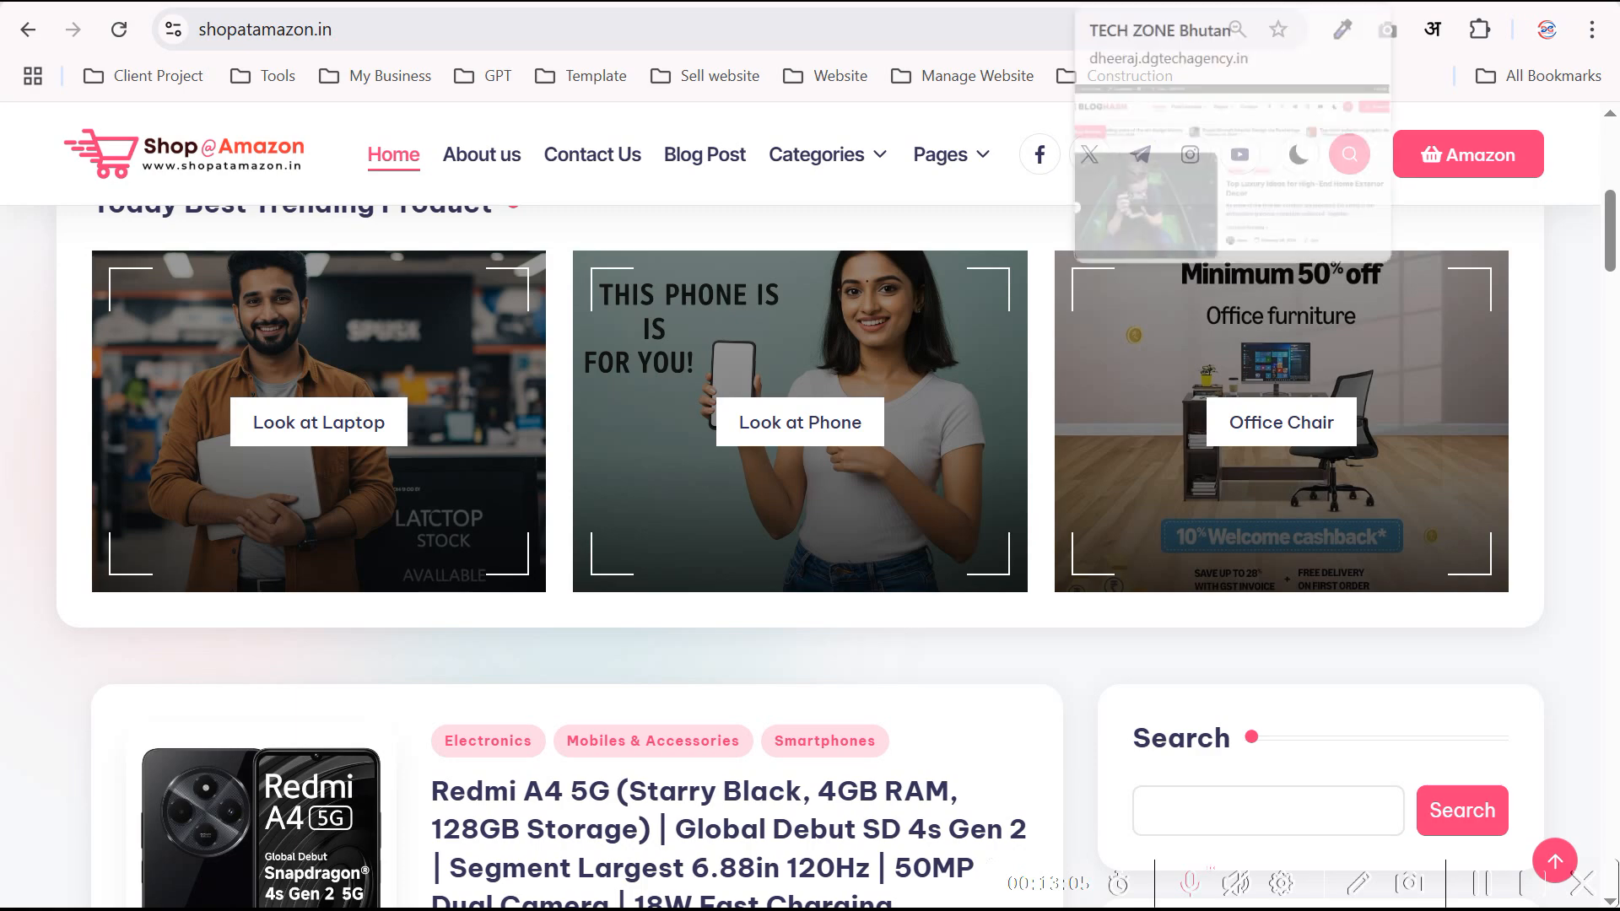
click(1158, 9)
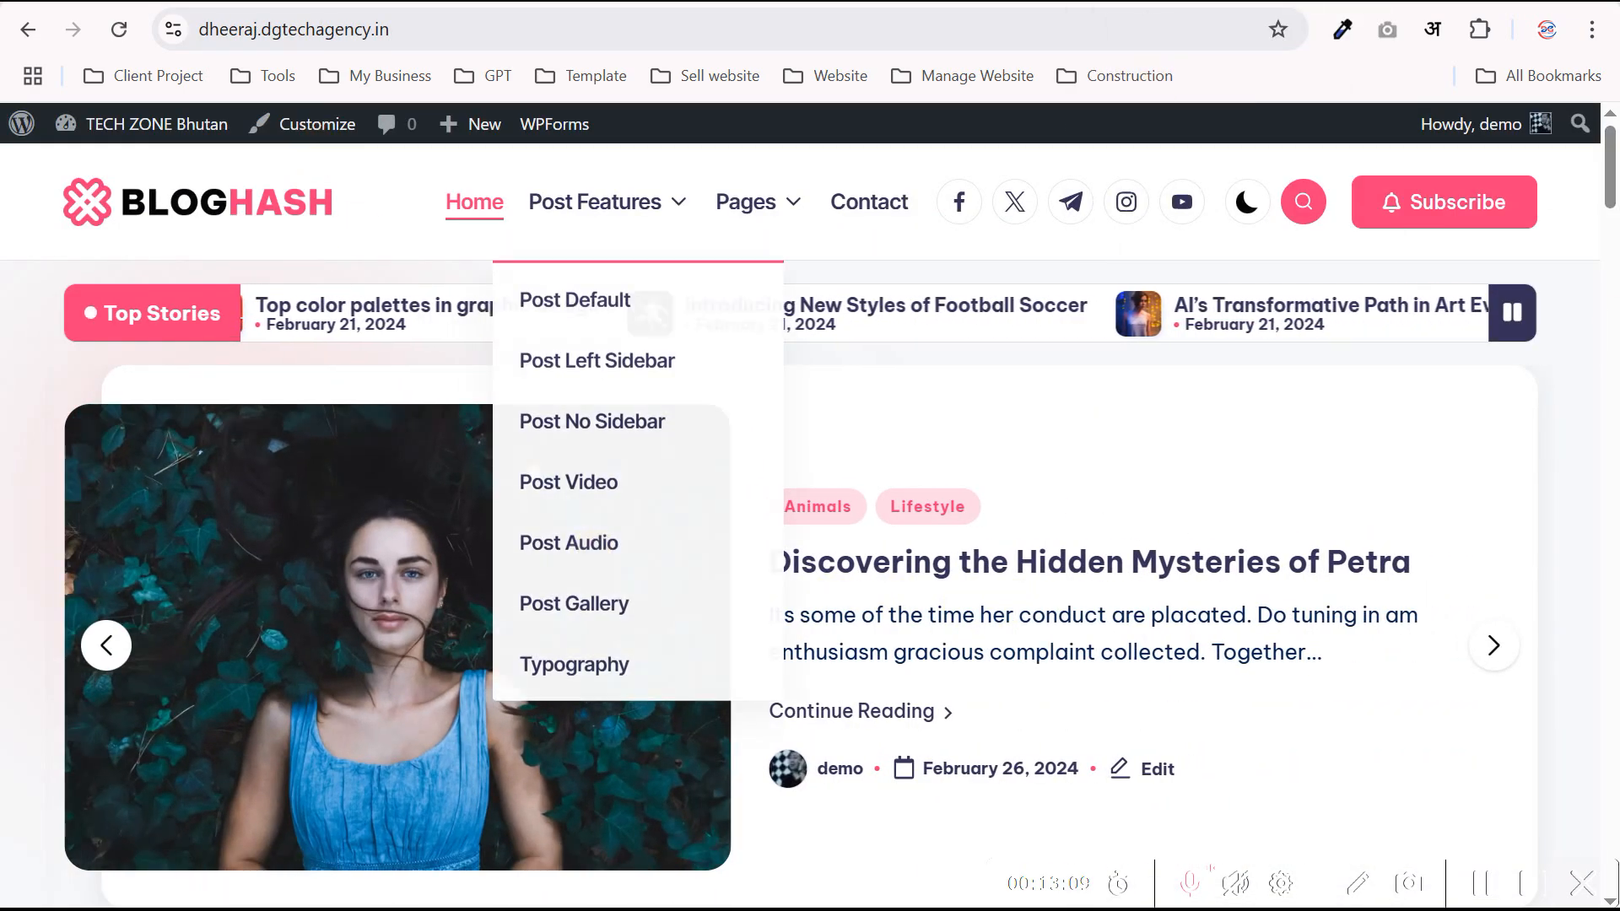
- Return to the WordPress admin and open the theme Customizer in a new browser tab
click(20, 124)
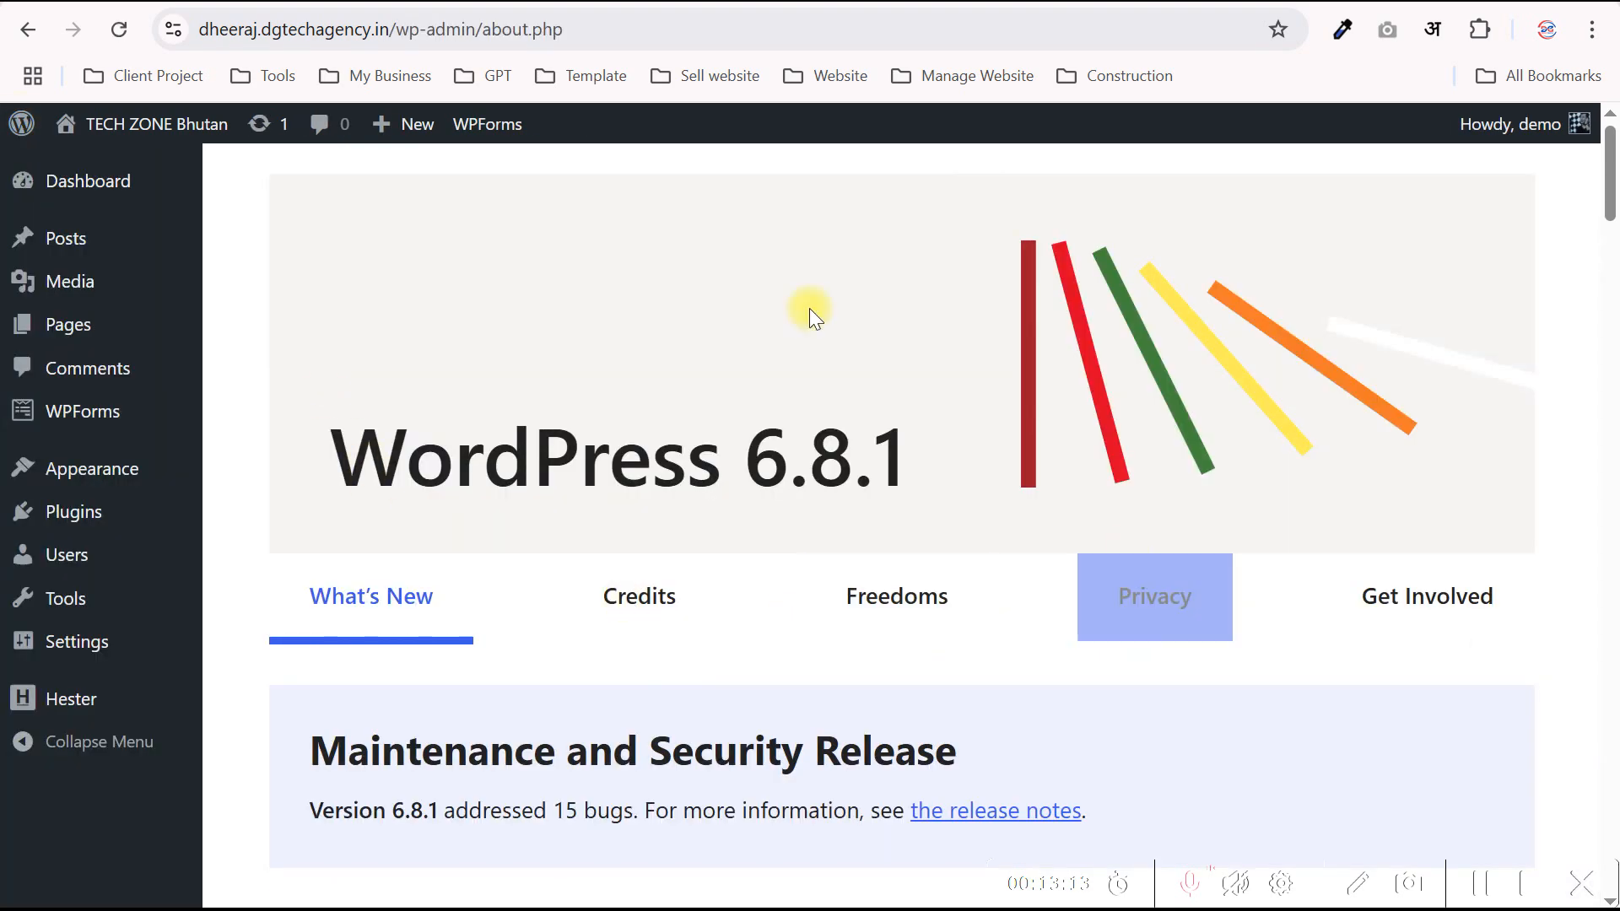
mouse_move(73, 471)
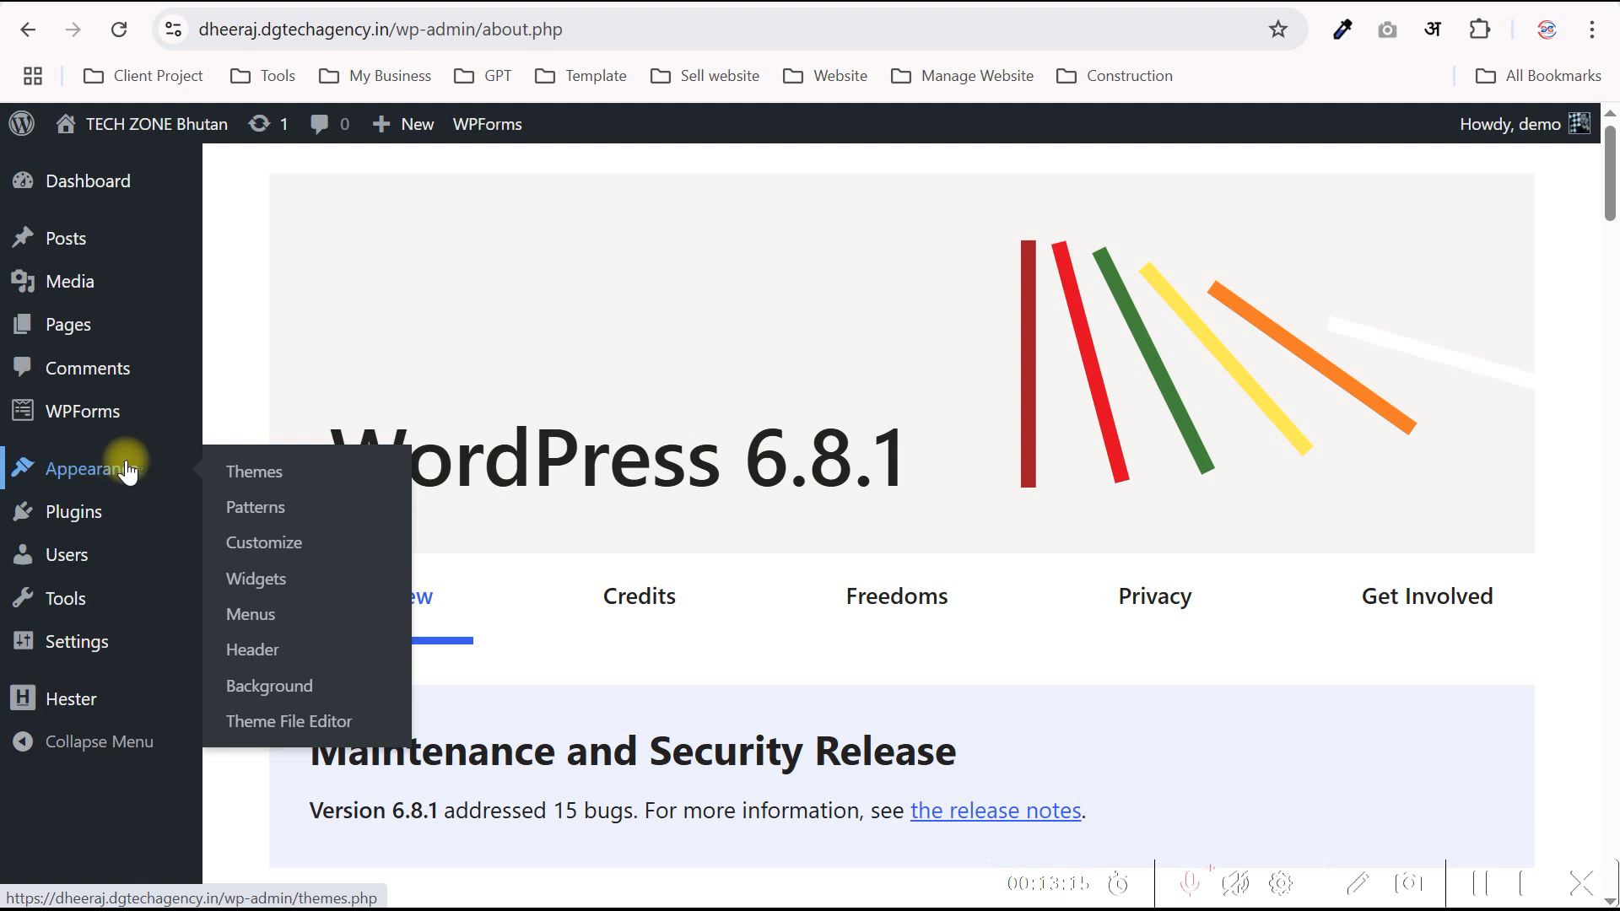
right_click(260, 539)
click(305, 568)
click(1215, 1)
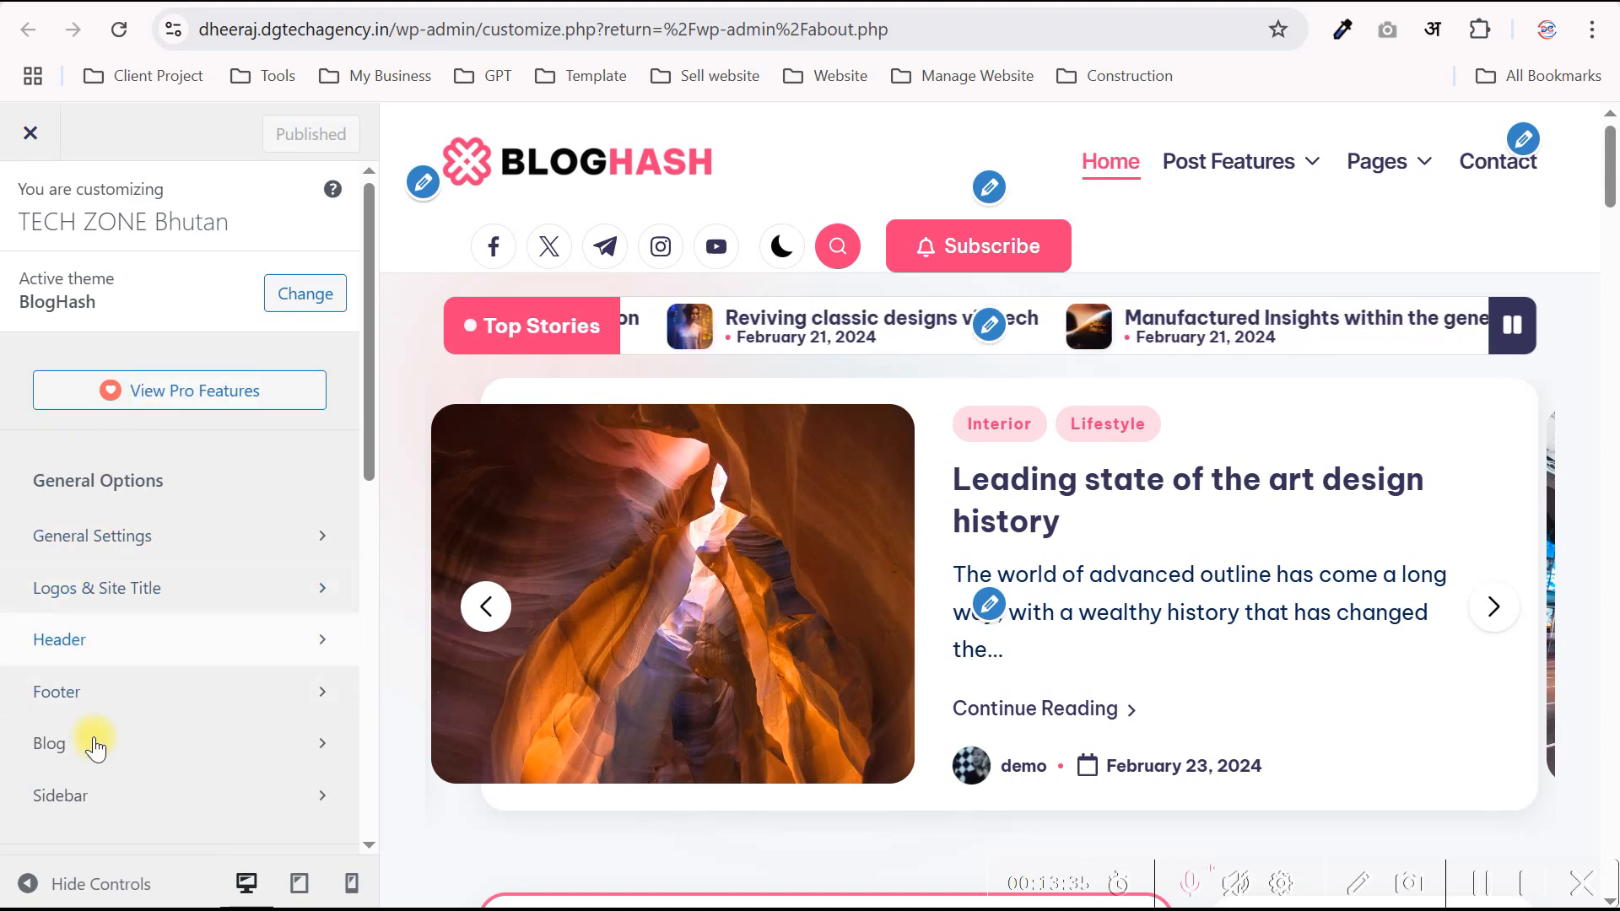
- Check the Site Layout option under the Customizer's General Settings, and return to the General Settings list
click(34, 536)
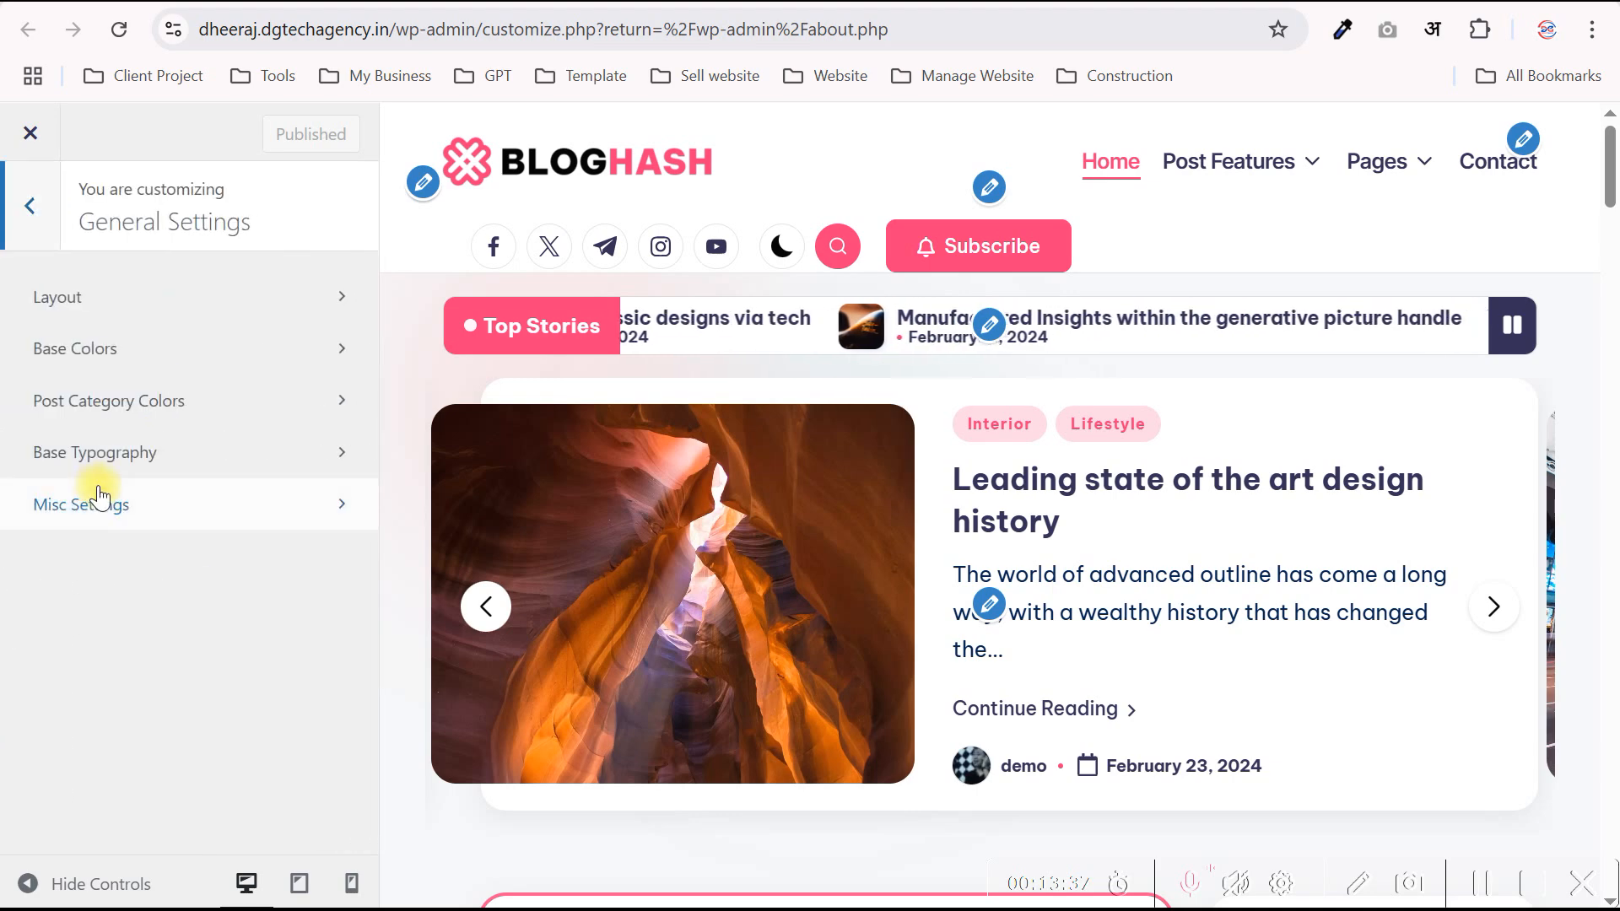
click(180, 302)
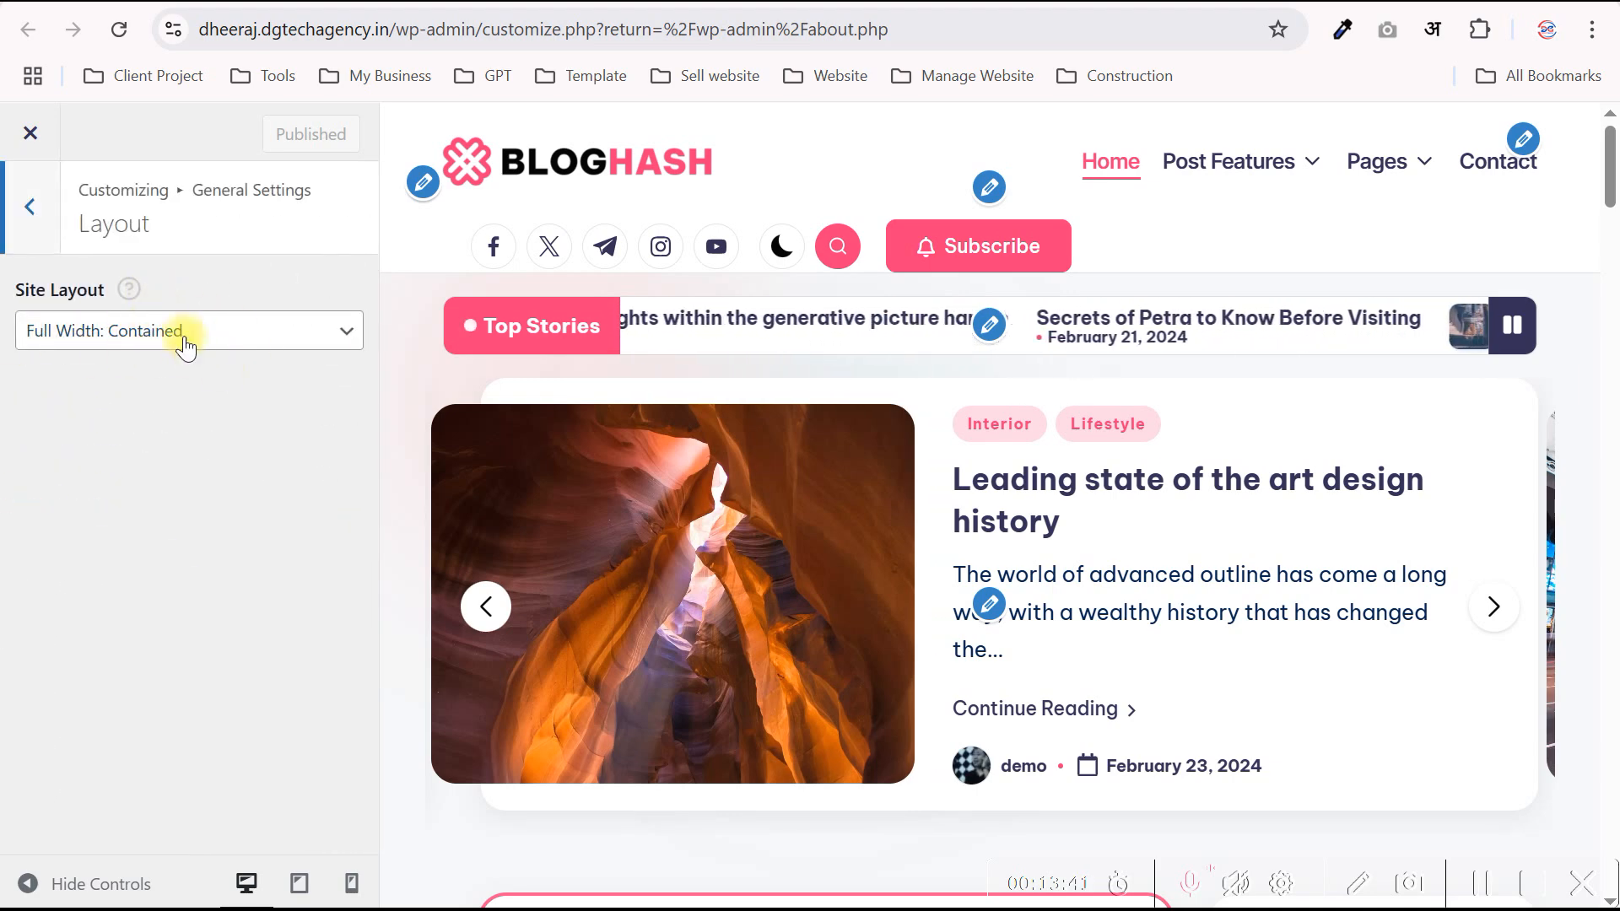
click(25, 205)
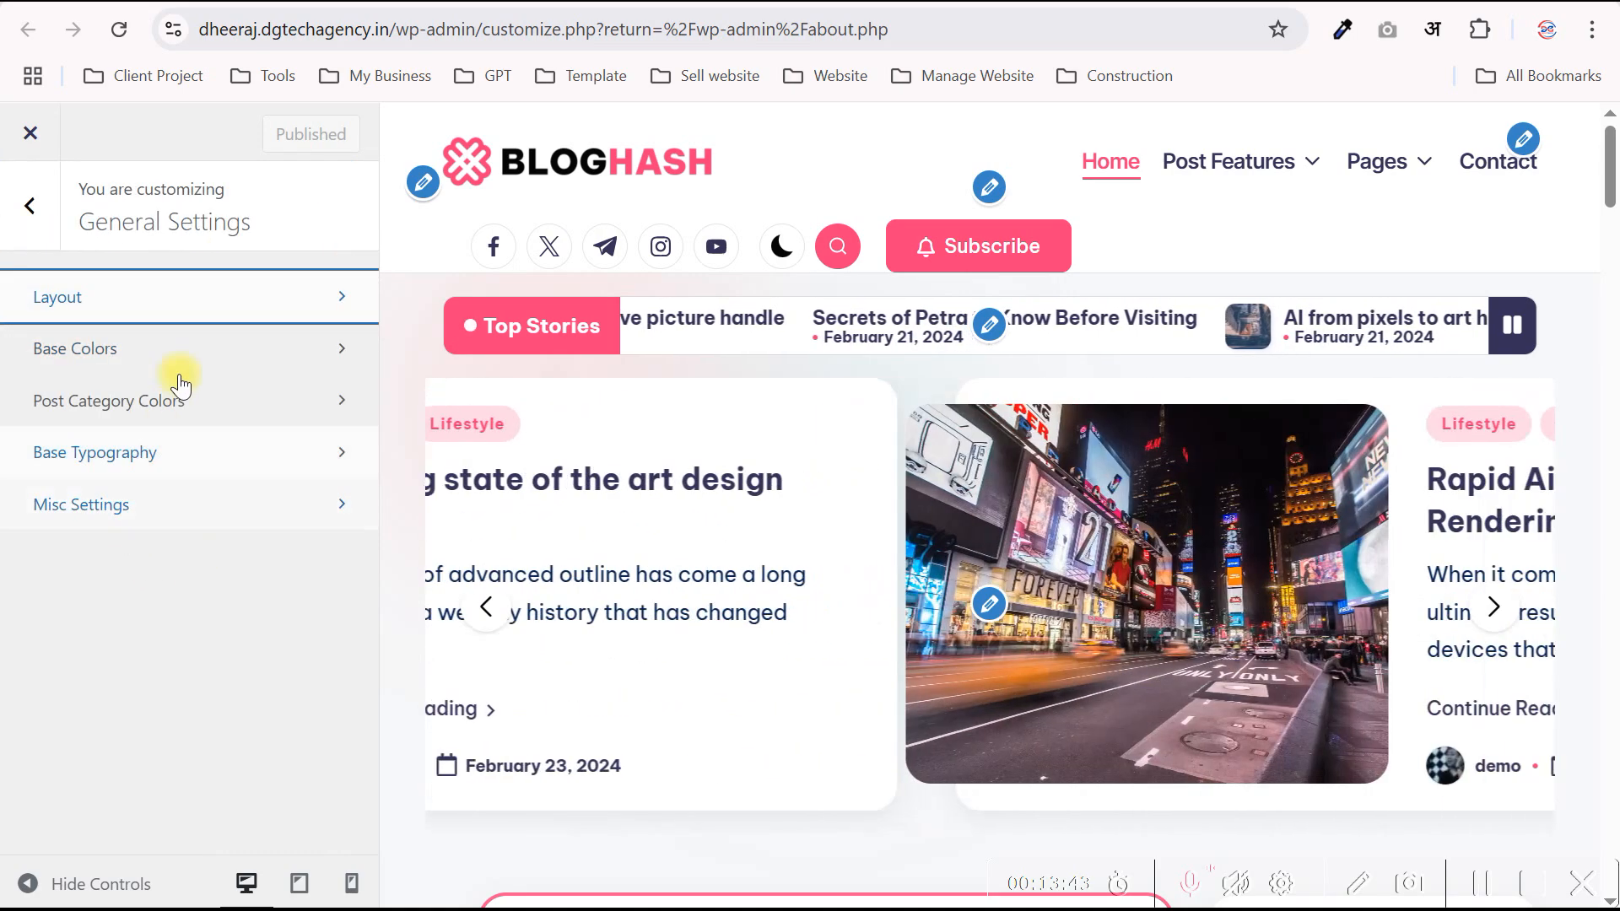
- Enable Dark mode in the Base Colors settings and publish the change
click(127, 350)
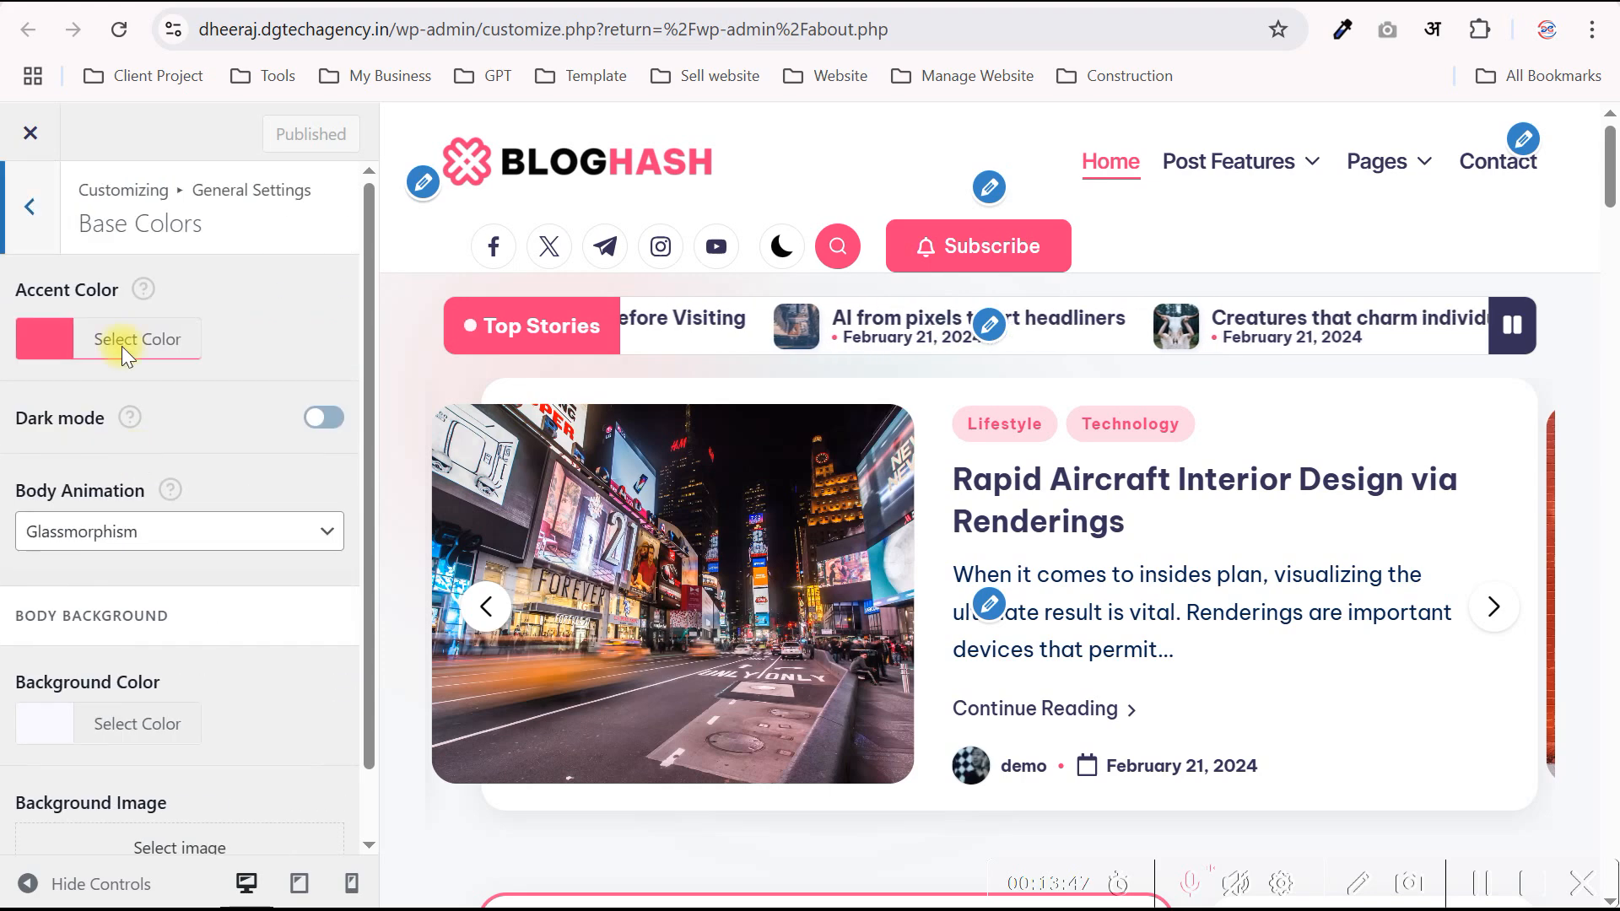
scroll(96, 552, down, 2)
scroll(94, 557, up, 2)
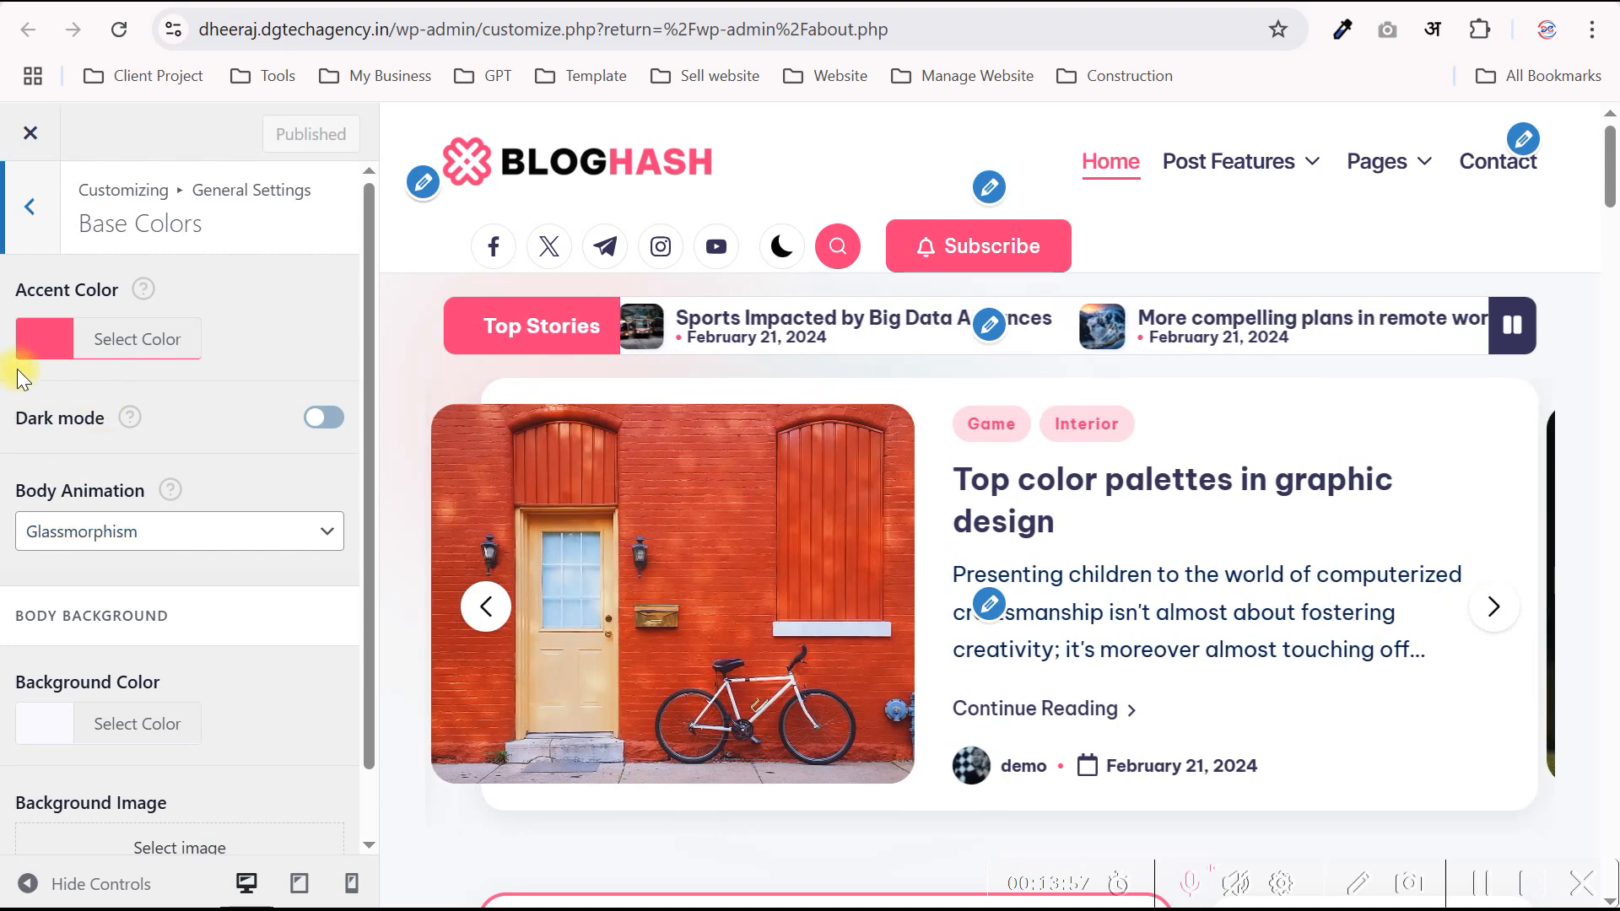
click(323, 419)
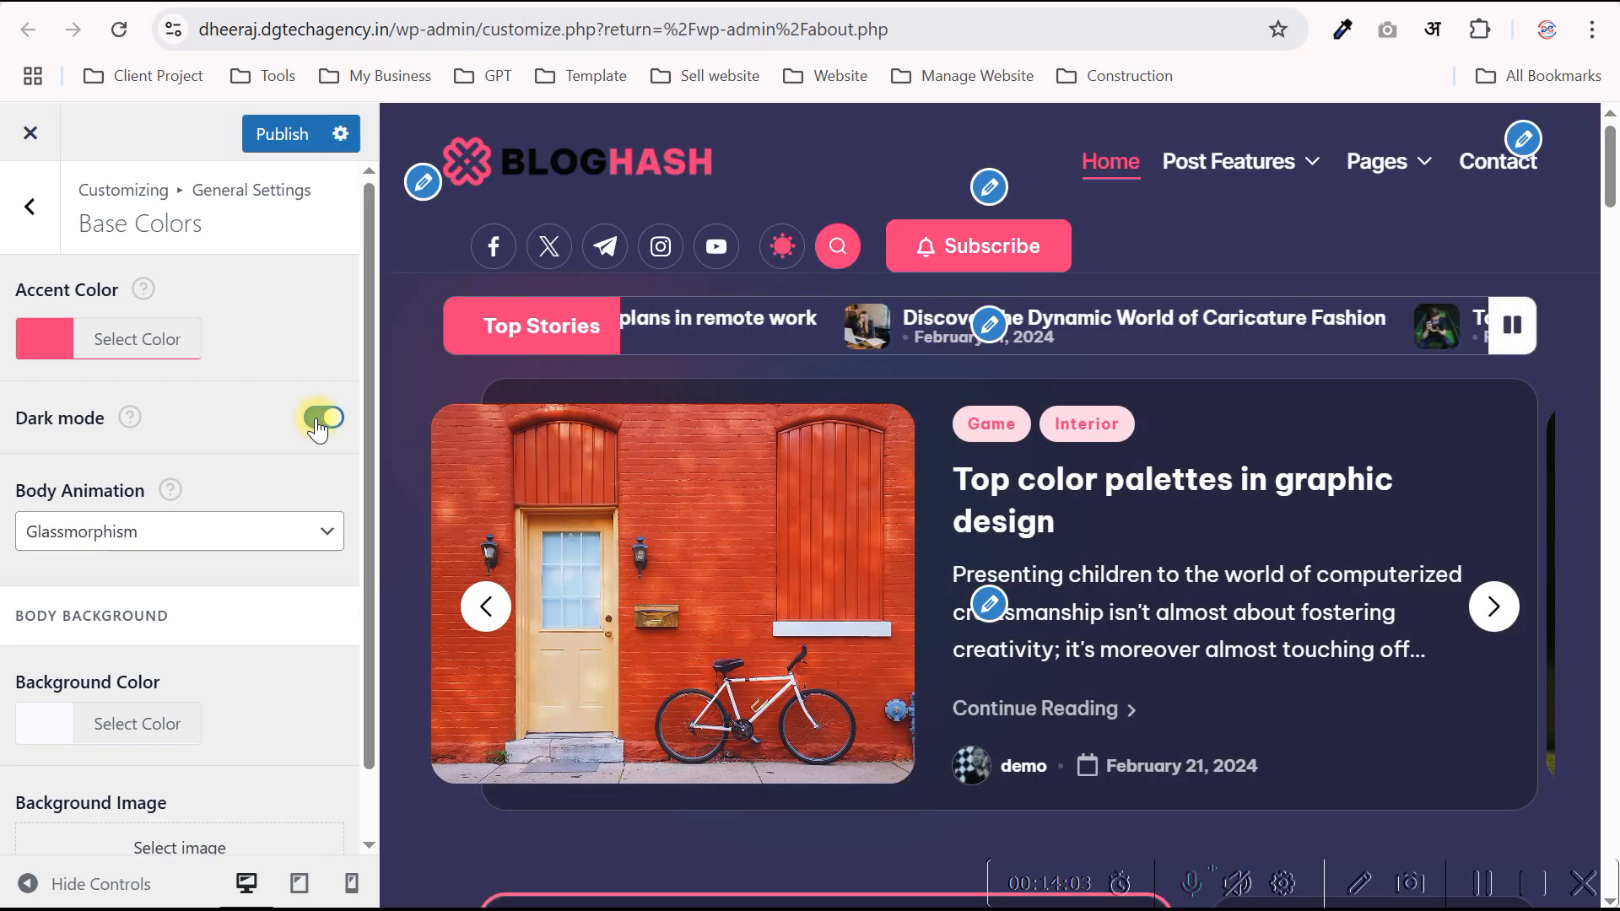
scroll(994, 470, down, 5)
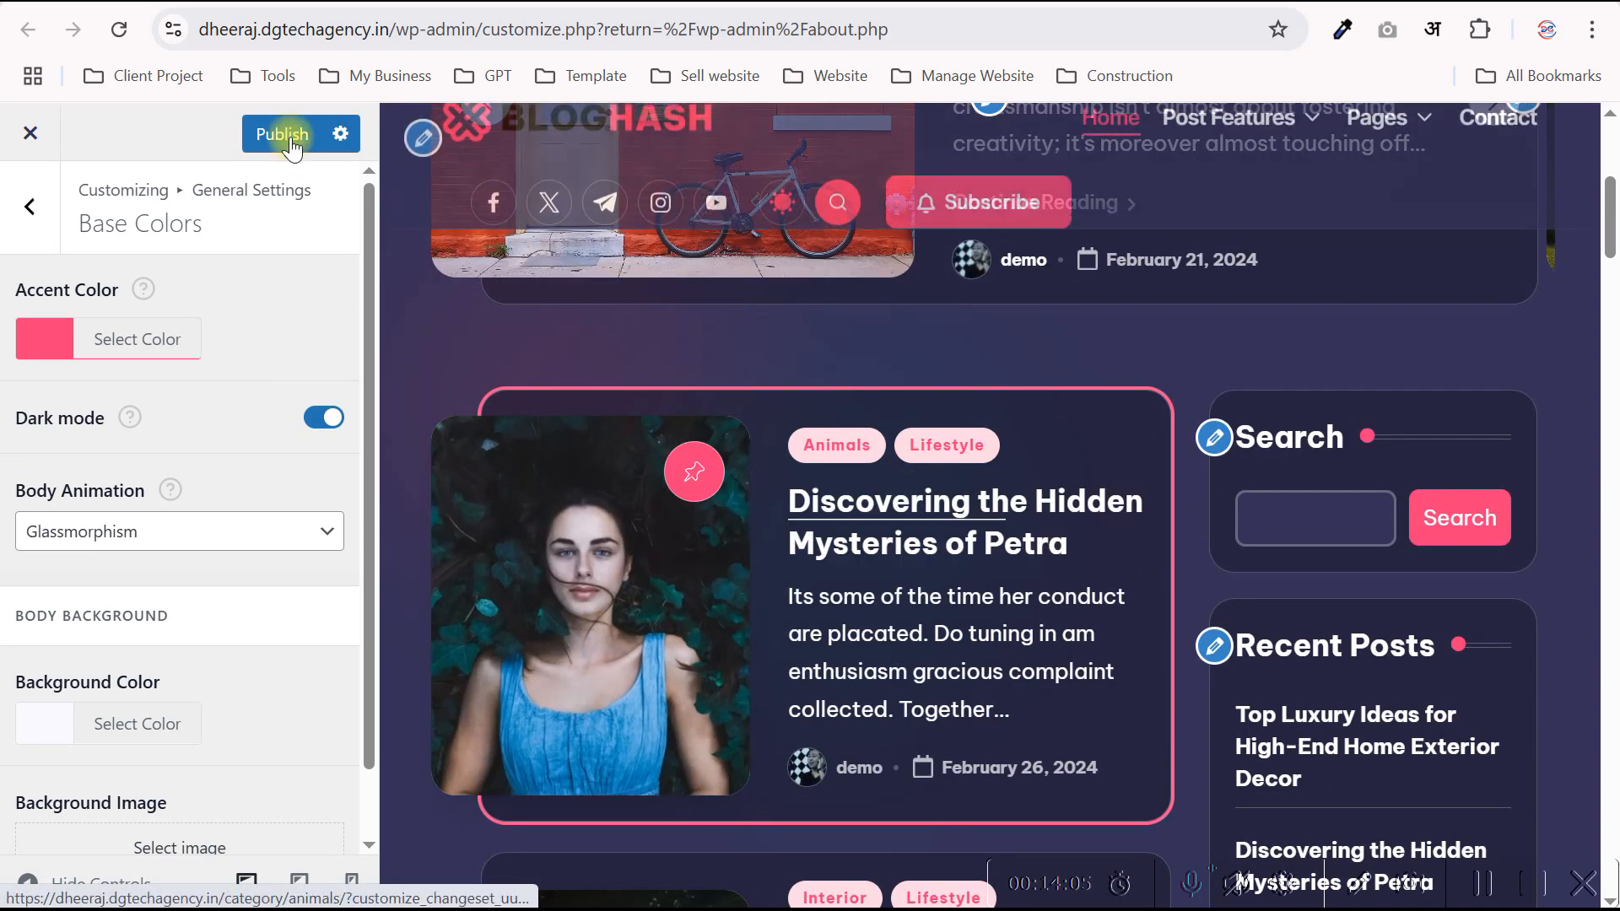
click(291, 135)
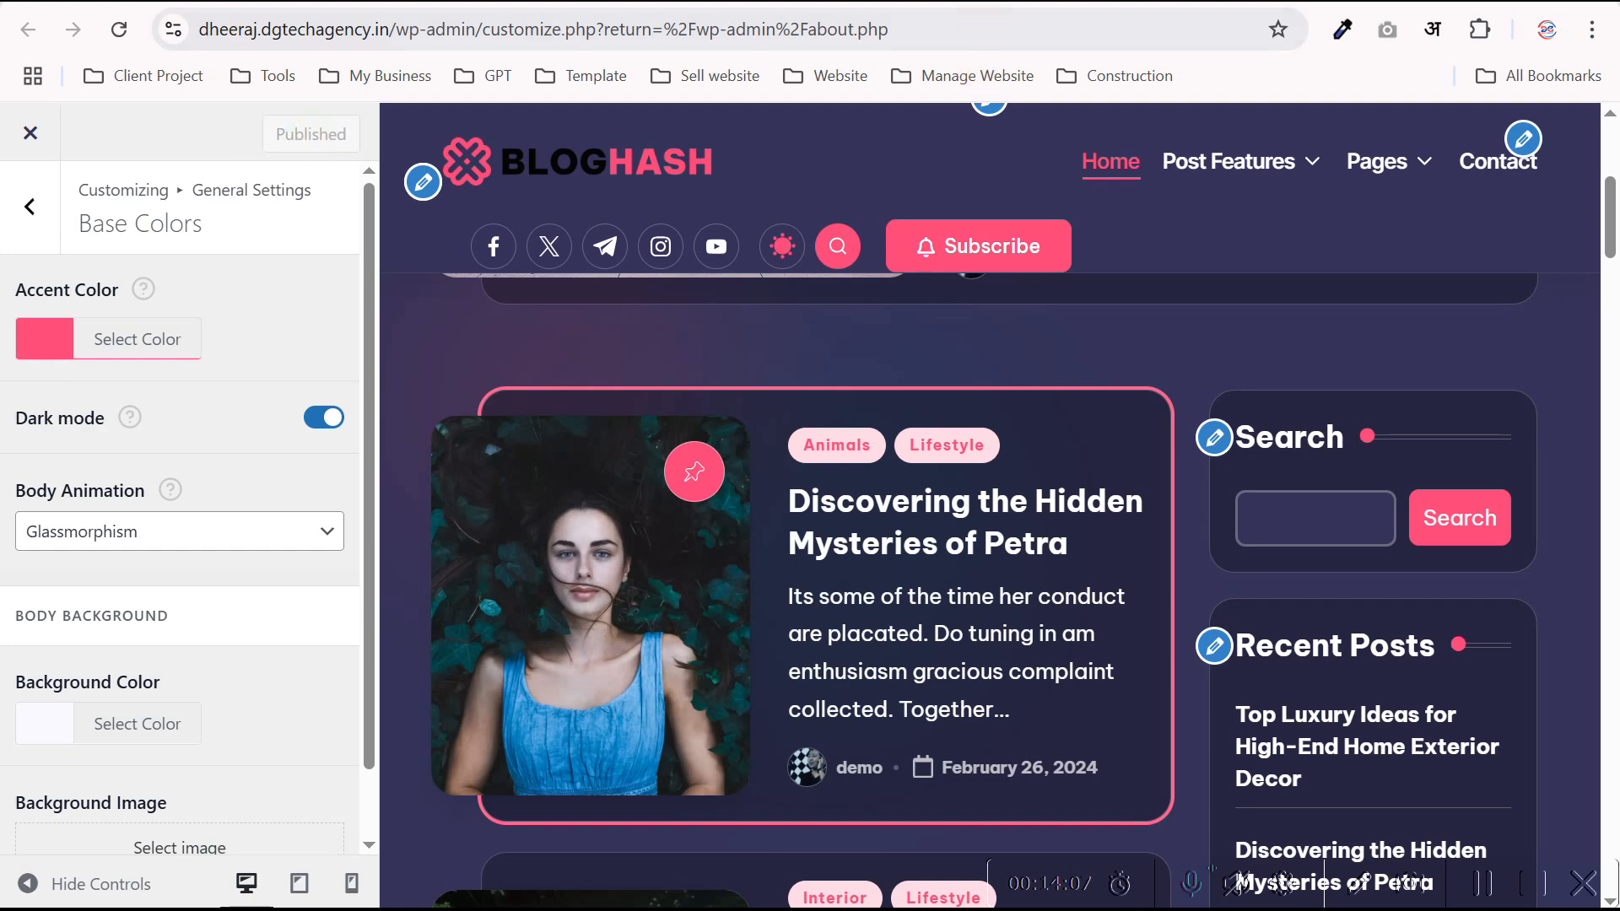
- Open the site's home page in a new browser tab from the WordPress admin and look over its dark design
click(30, 133)
mouse_move(99, 124)
right_click(93, 173)
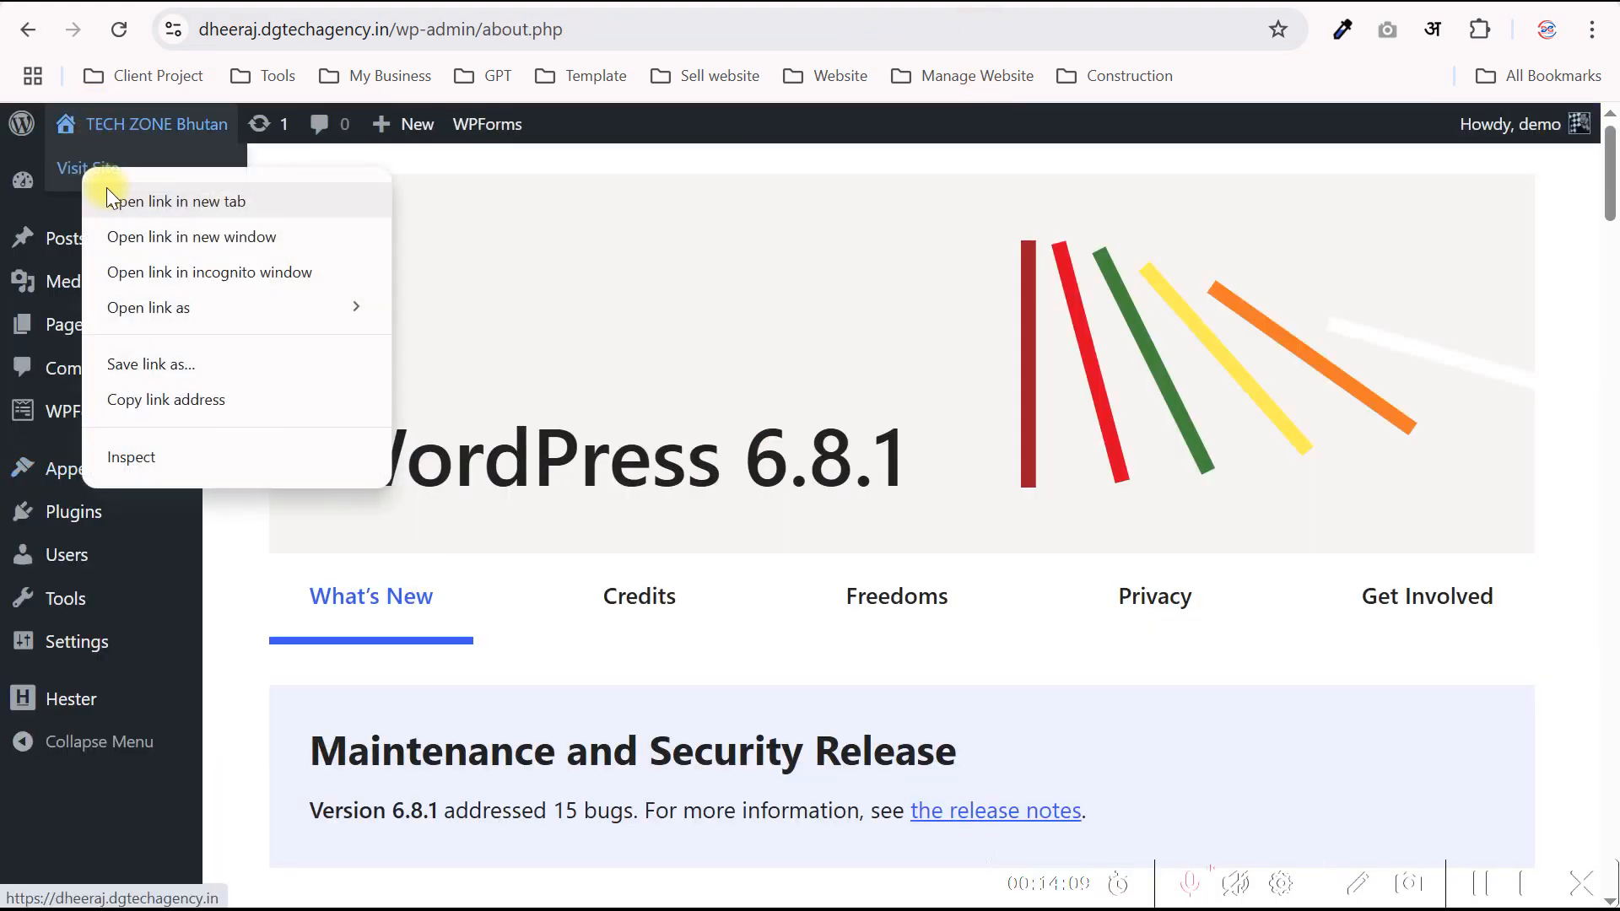
click(106, 187)
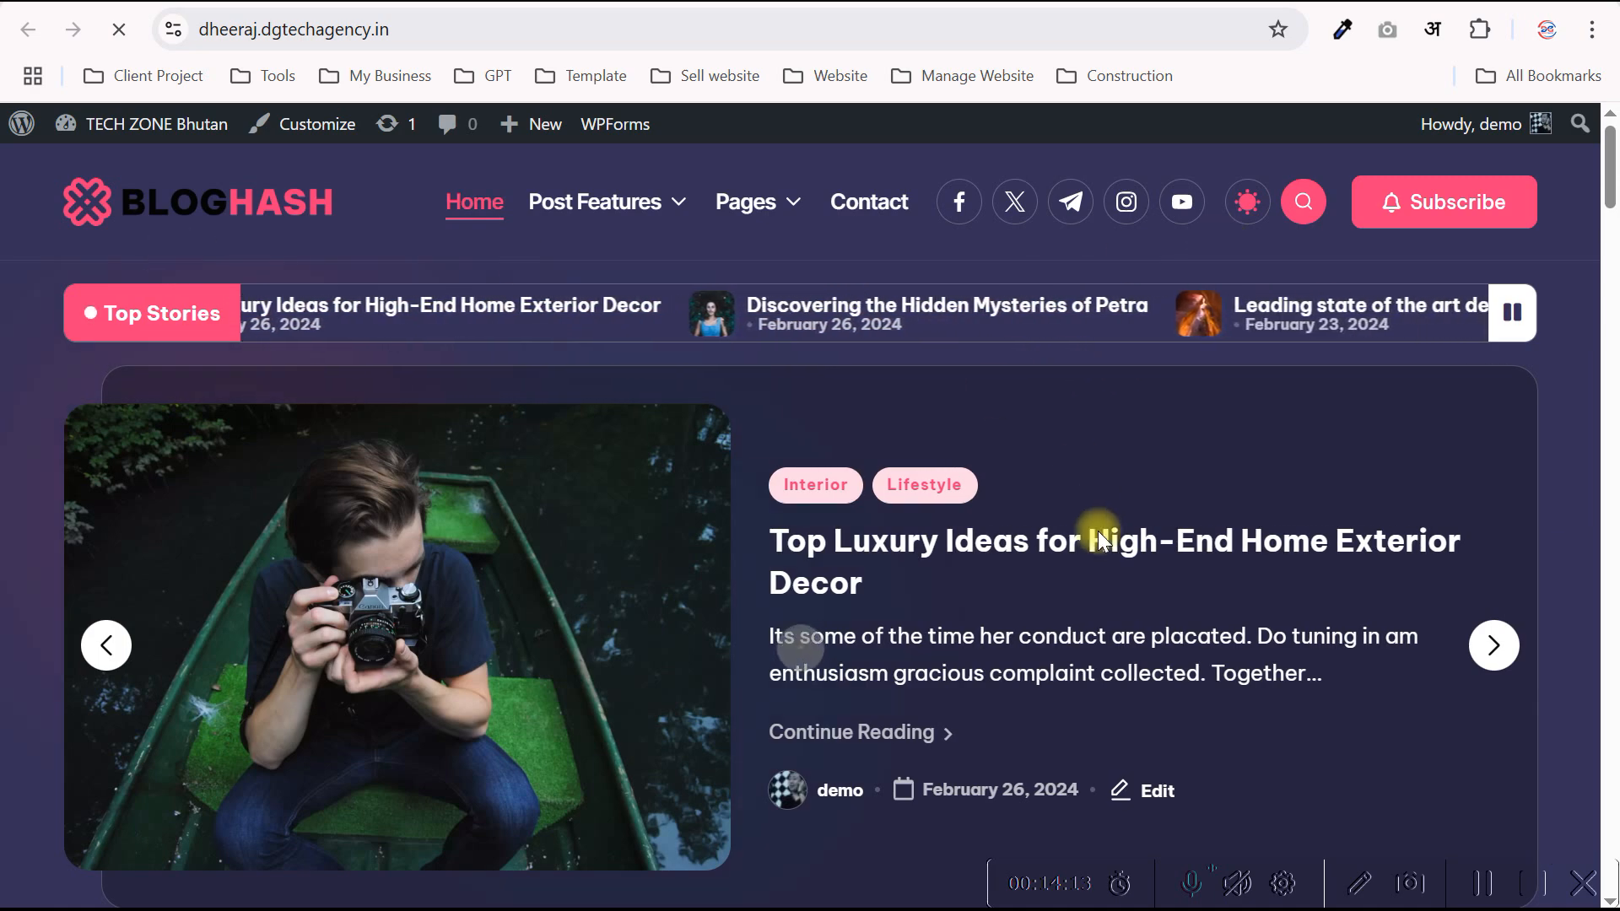
scroll(1097, 501, down, 5)
scroll(940, 579, up, 10)
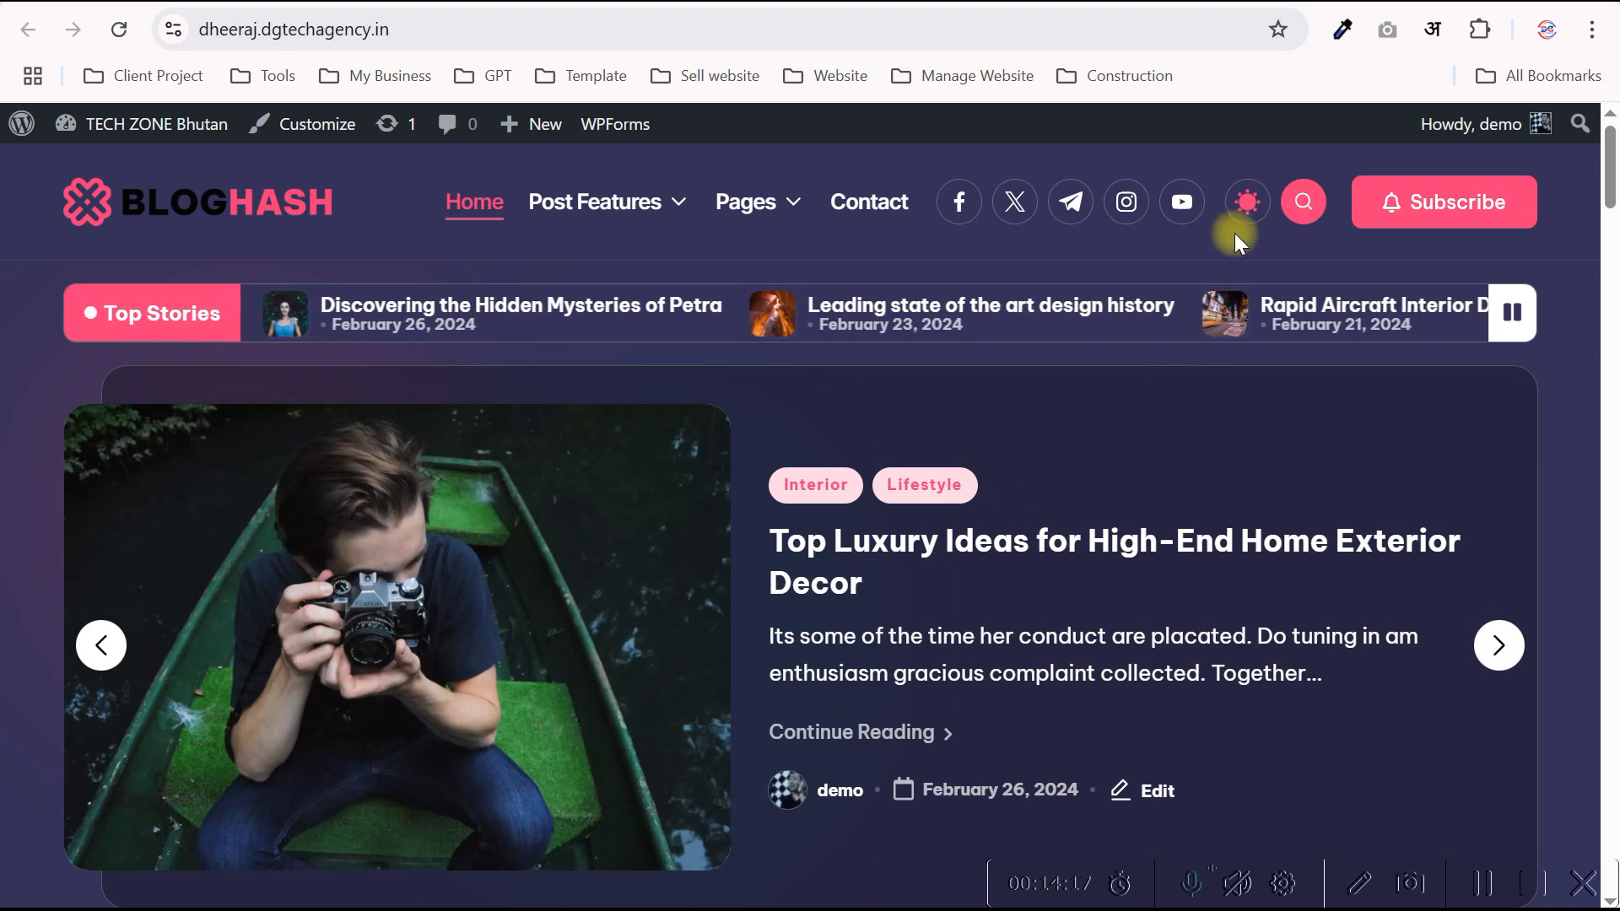
- Try the home page header's color mode switch by toggling between dark and light, ending in light mode
click(1245, 211)
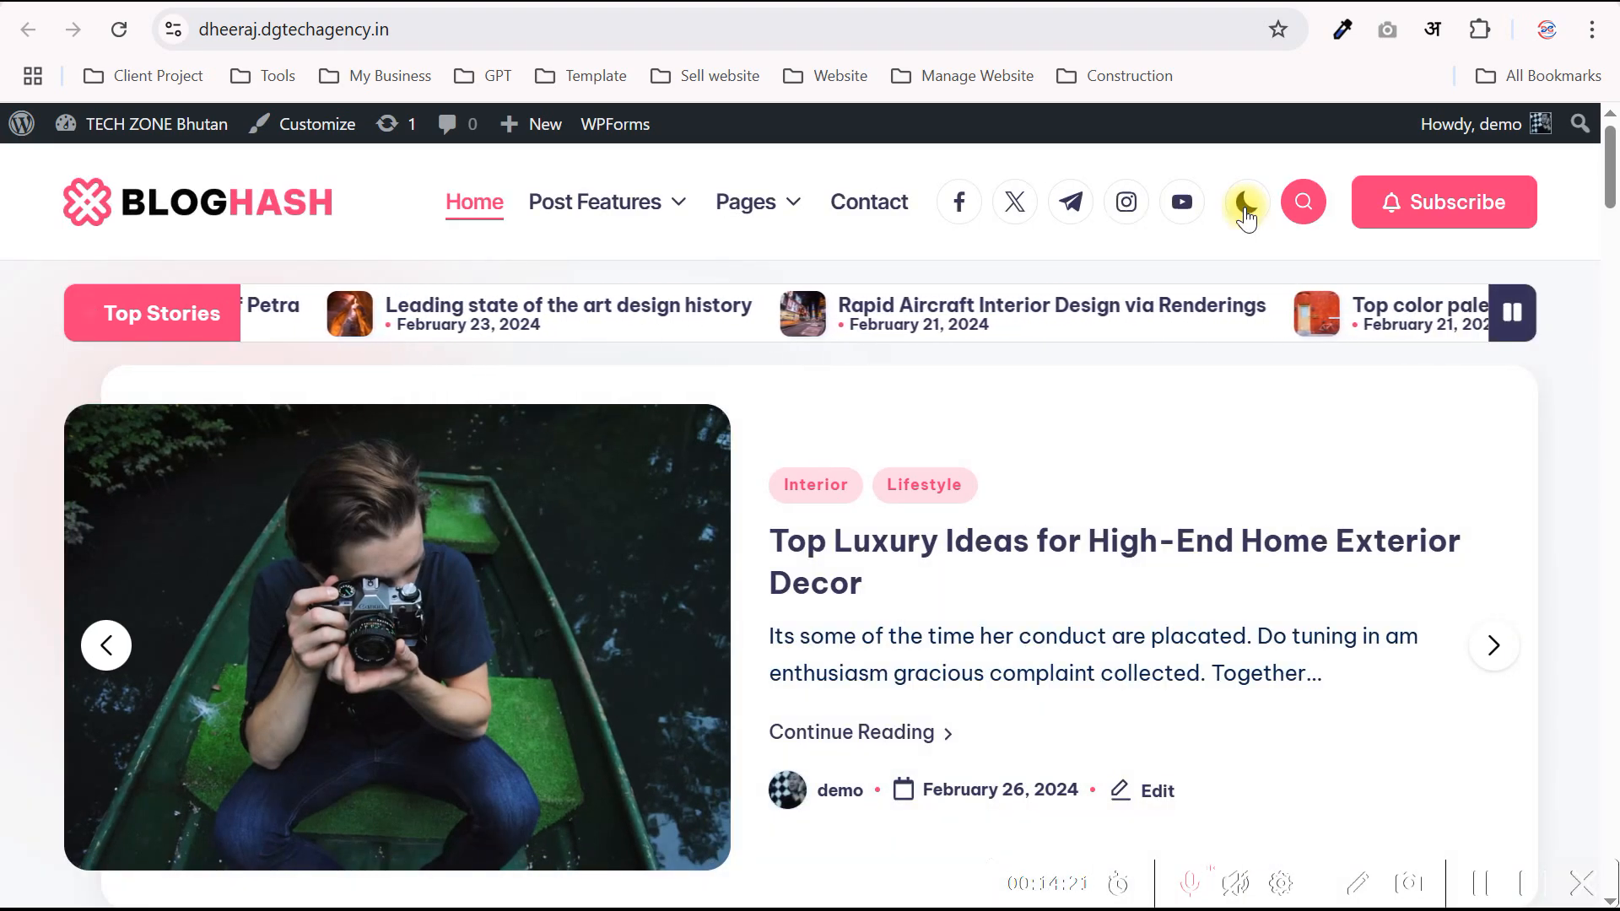
click(1245, 211)
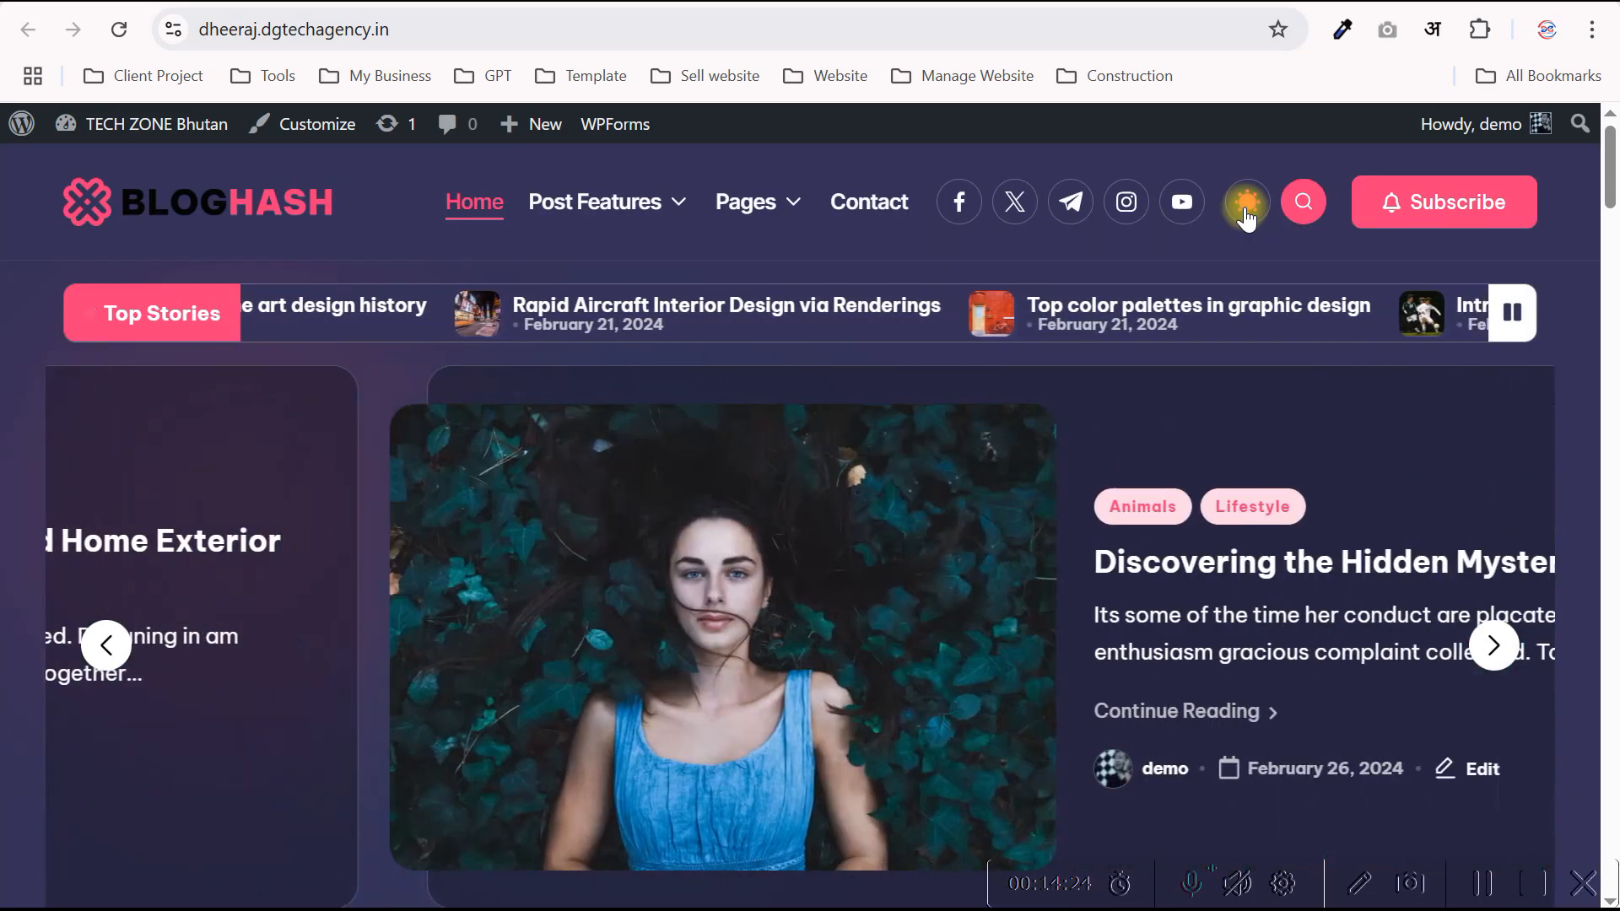
click(1245, 211)
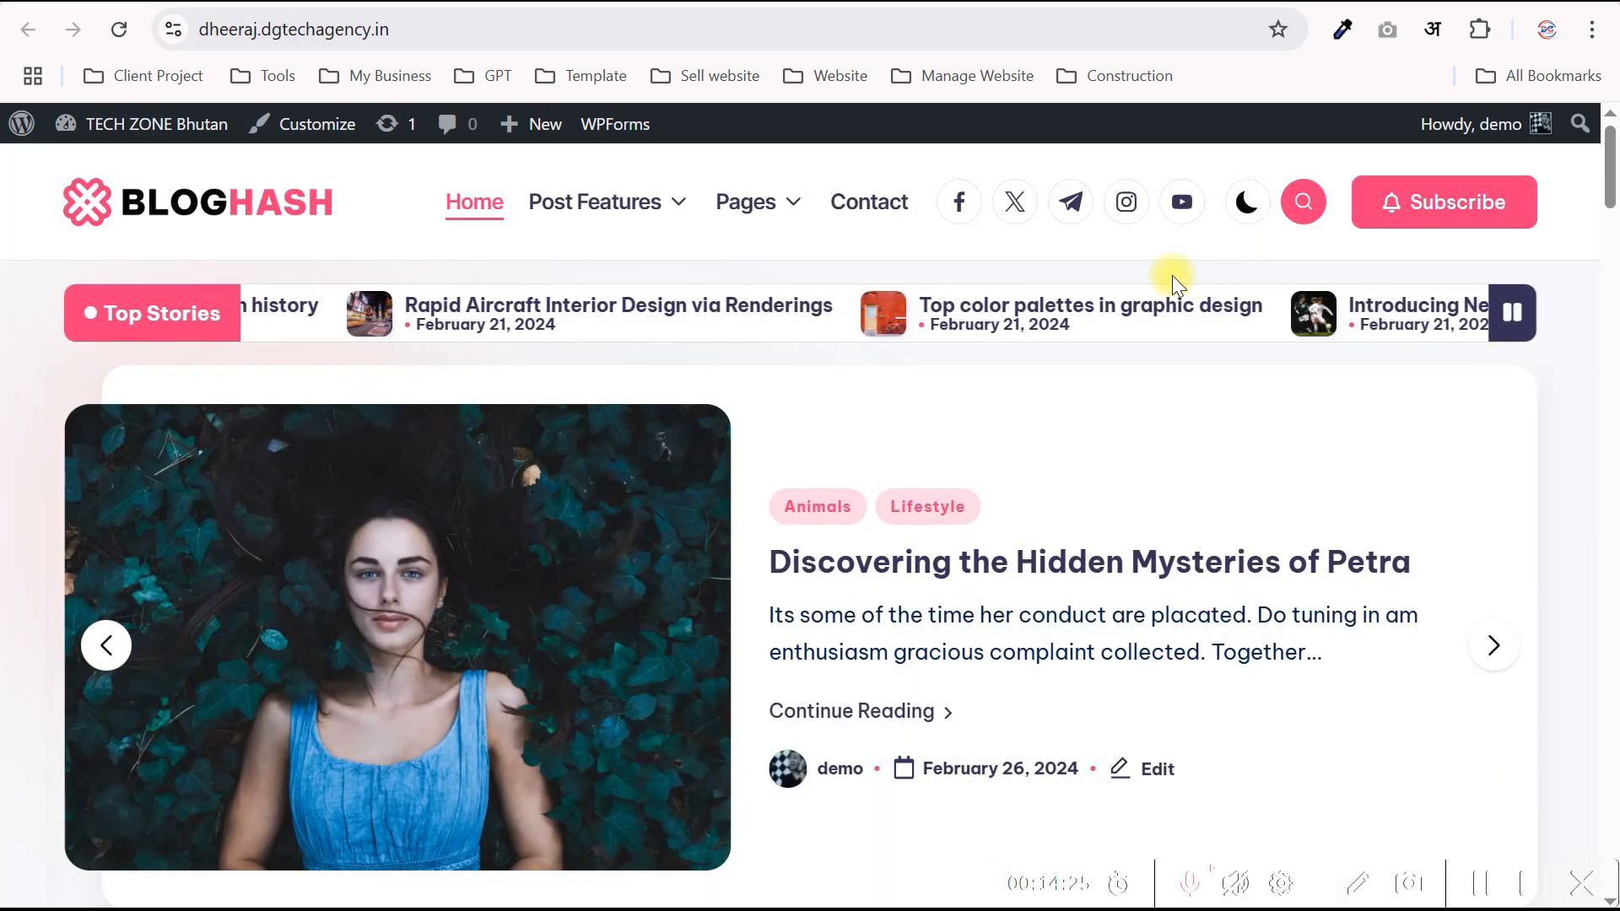
- Turn off Dark mode in the Customizer's Base Colors, check the Body Animation options, and return to General Settings
key(ctrl+Tab)
click(325, 420)
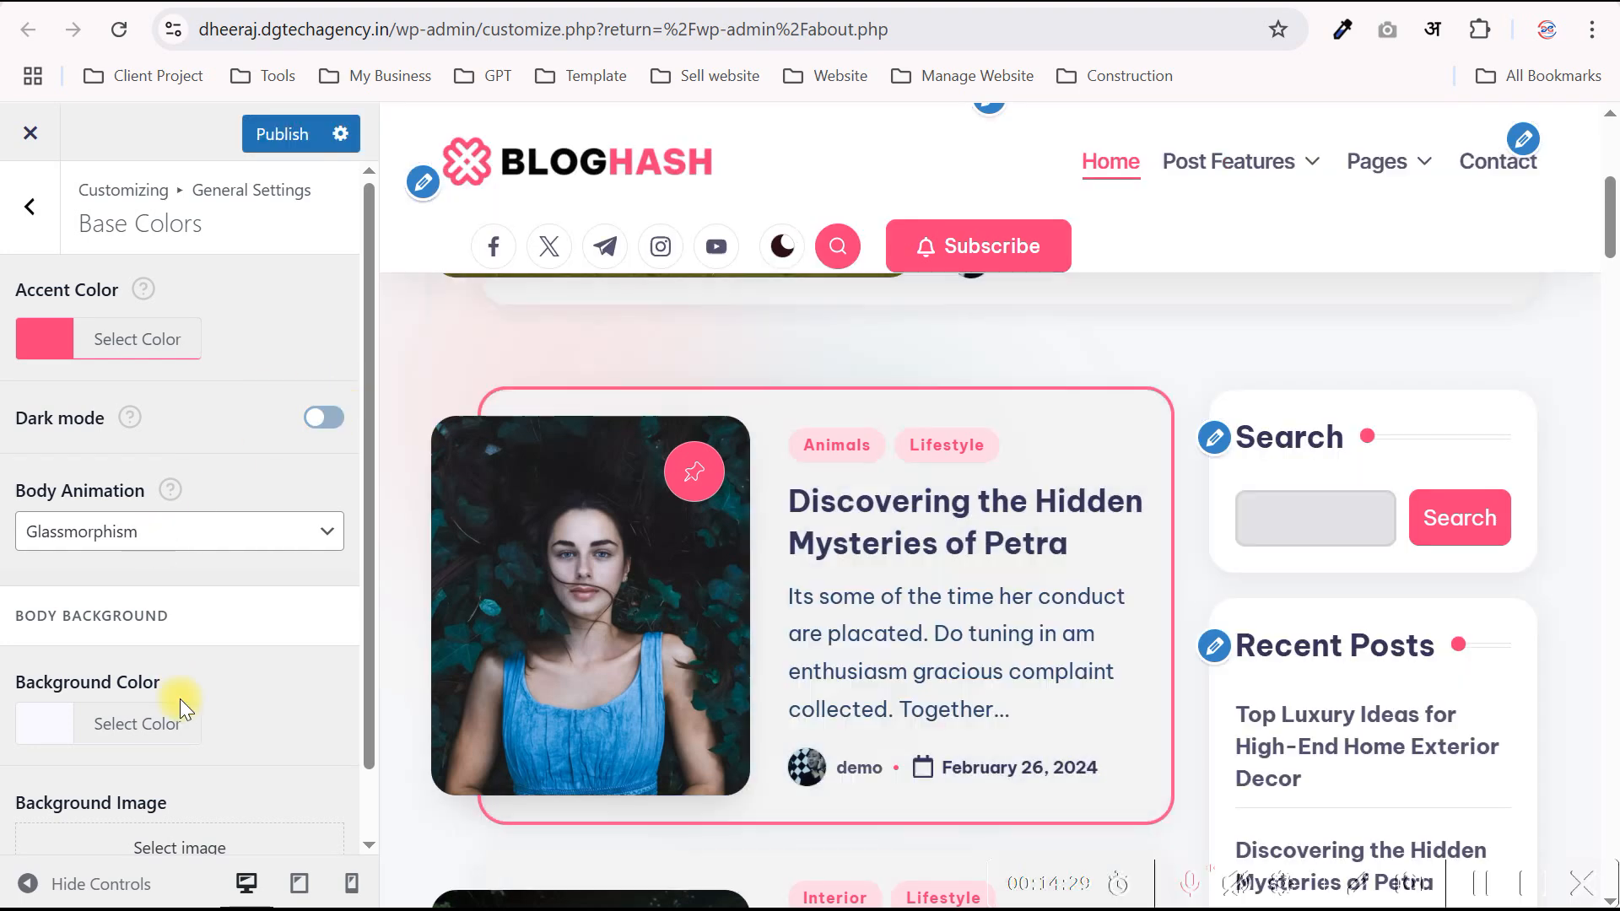
click(169, 532)
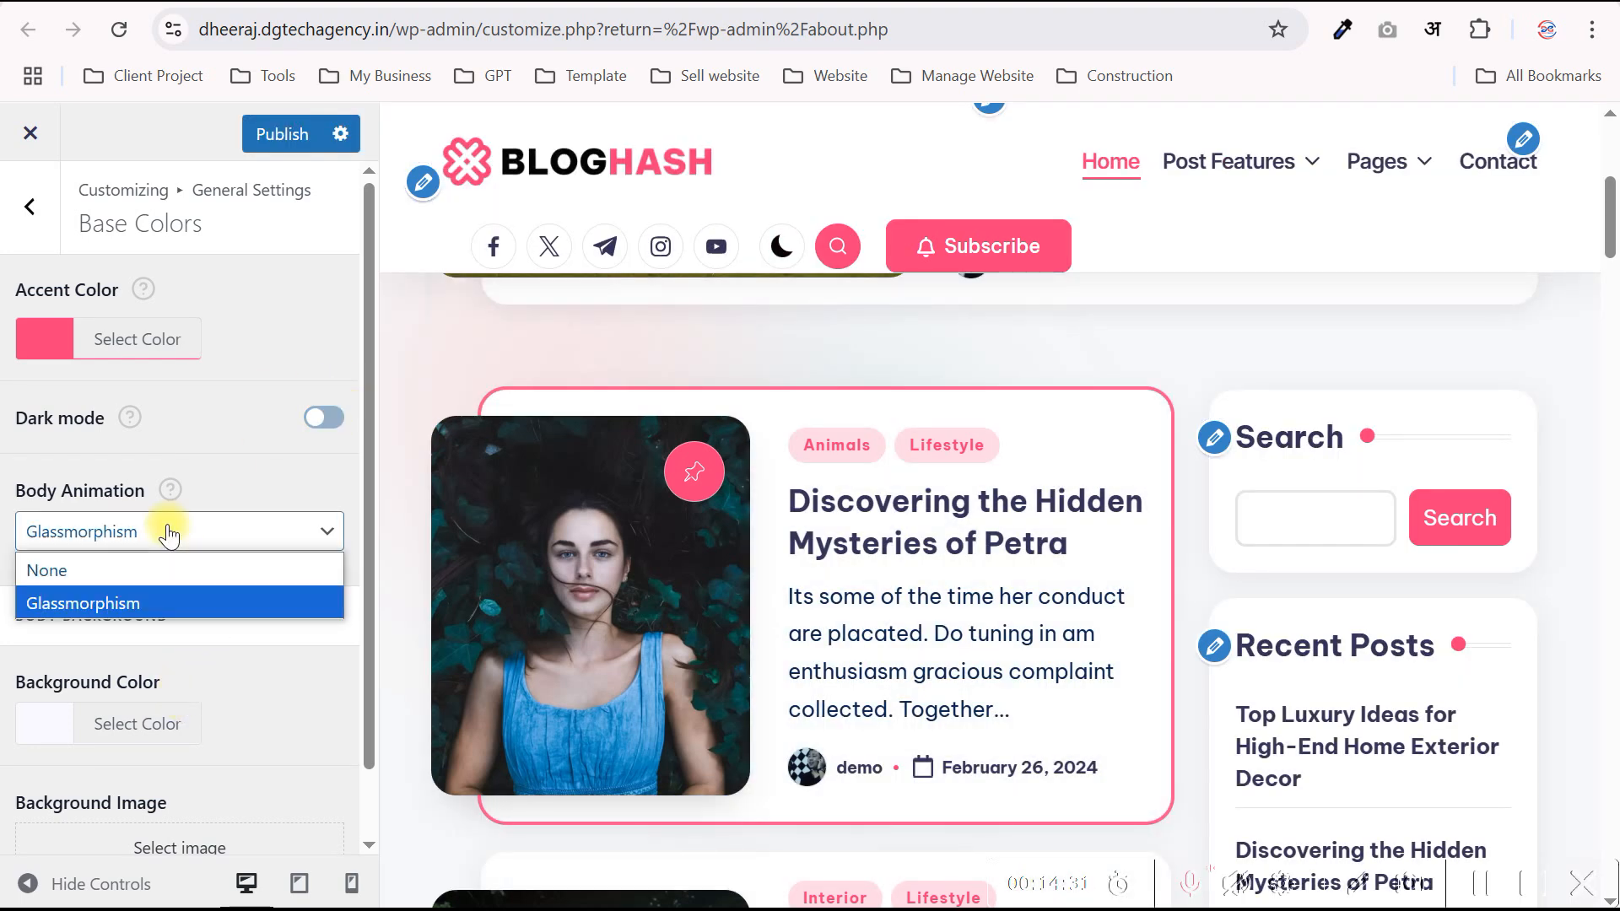
click(169, 532)
click(272, 688)
scroll(261, 705, down, 1)
scroll(226, 610, up, 1)
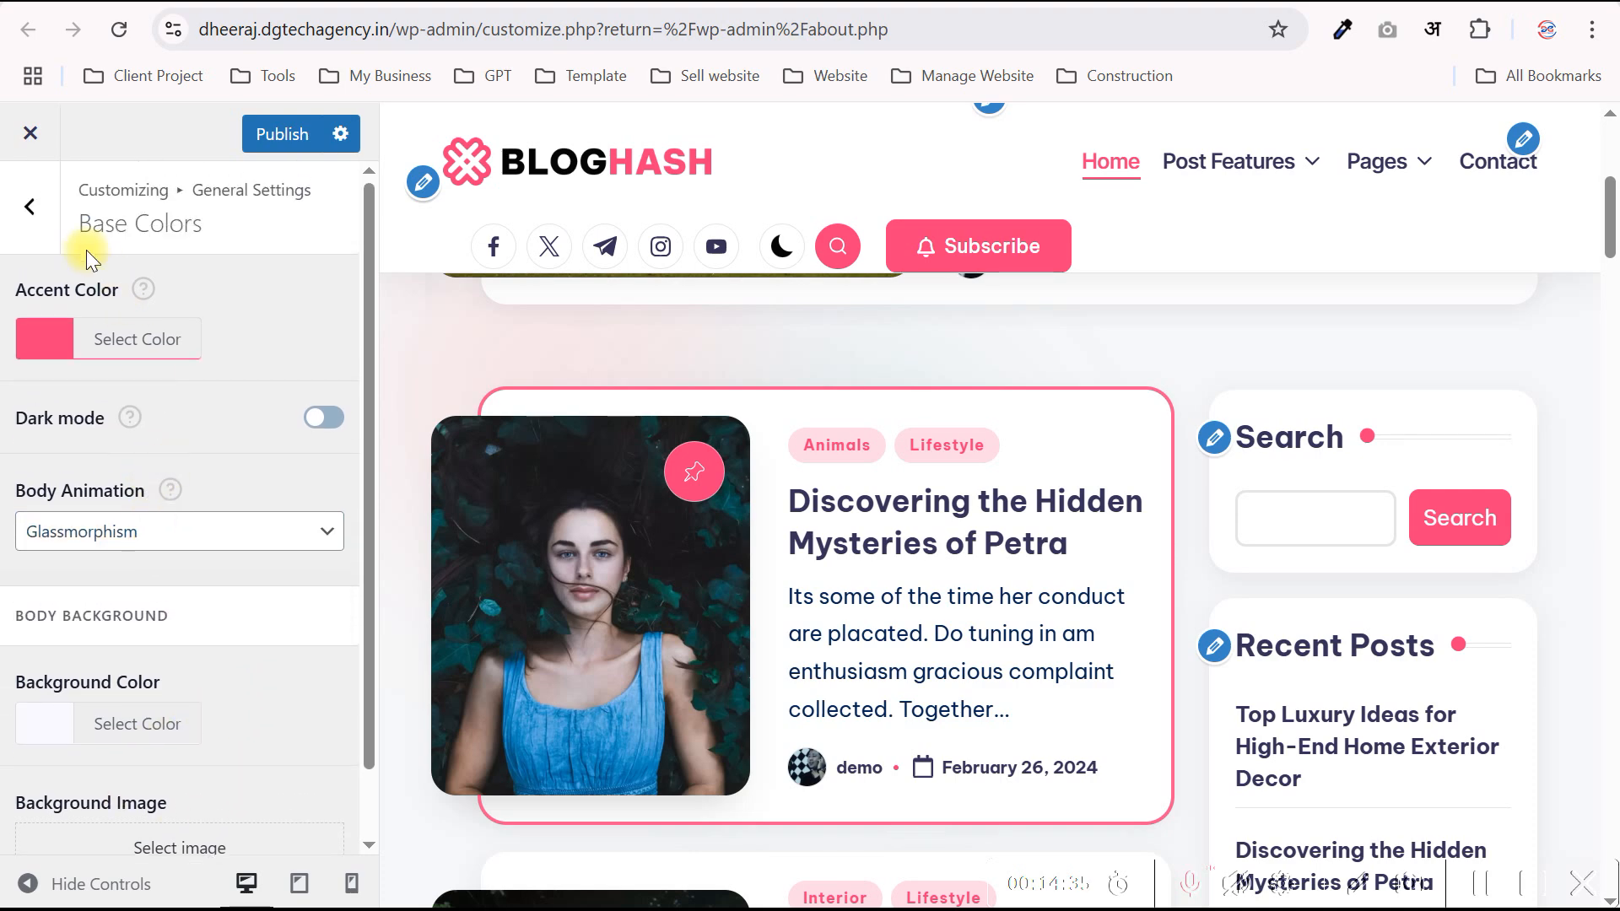
click(37, 201)
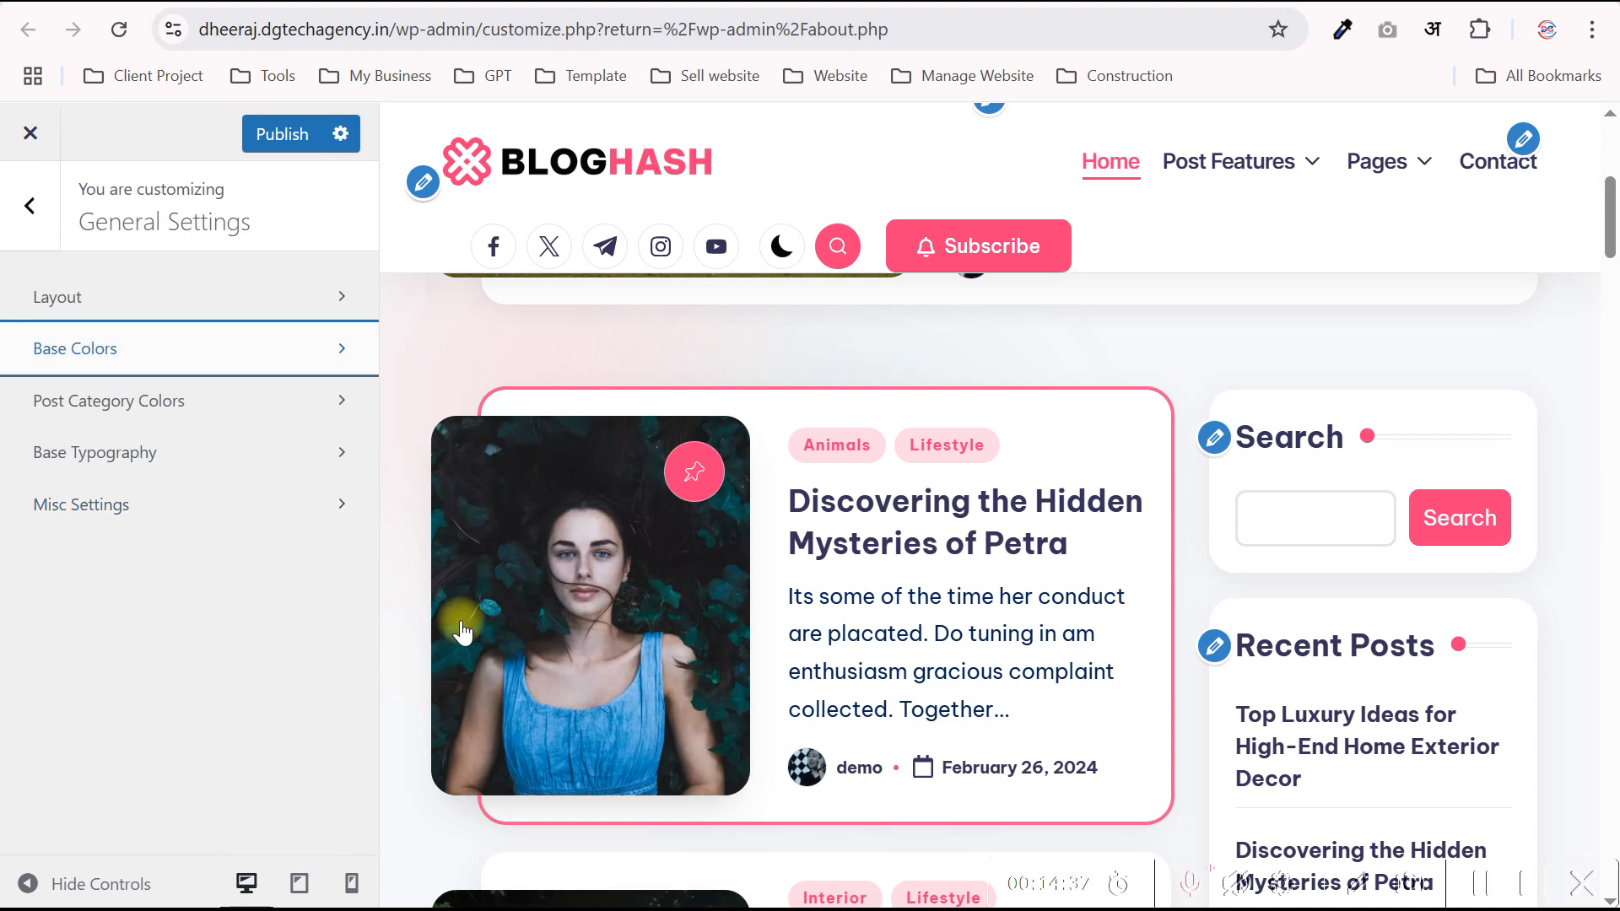
- Review the Post Category Colors settings against the category labels on the home page, and return to General Settings
click(153, 427)
scroll(888, 406, down, 1)
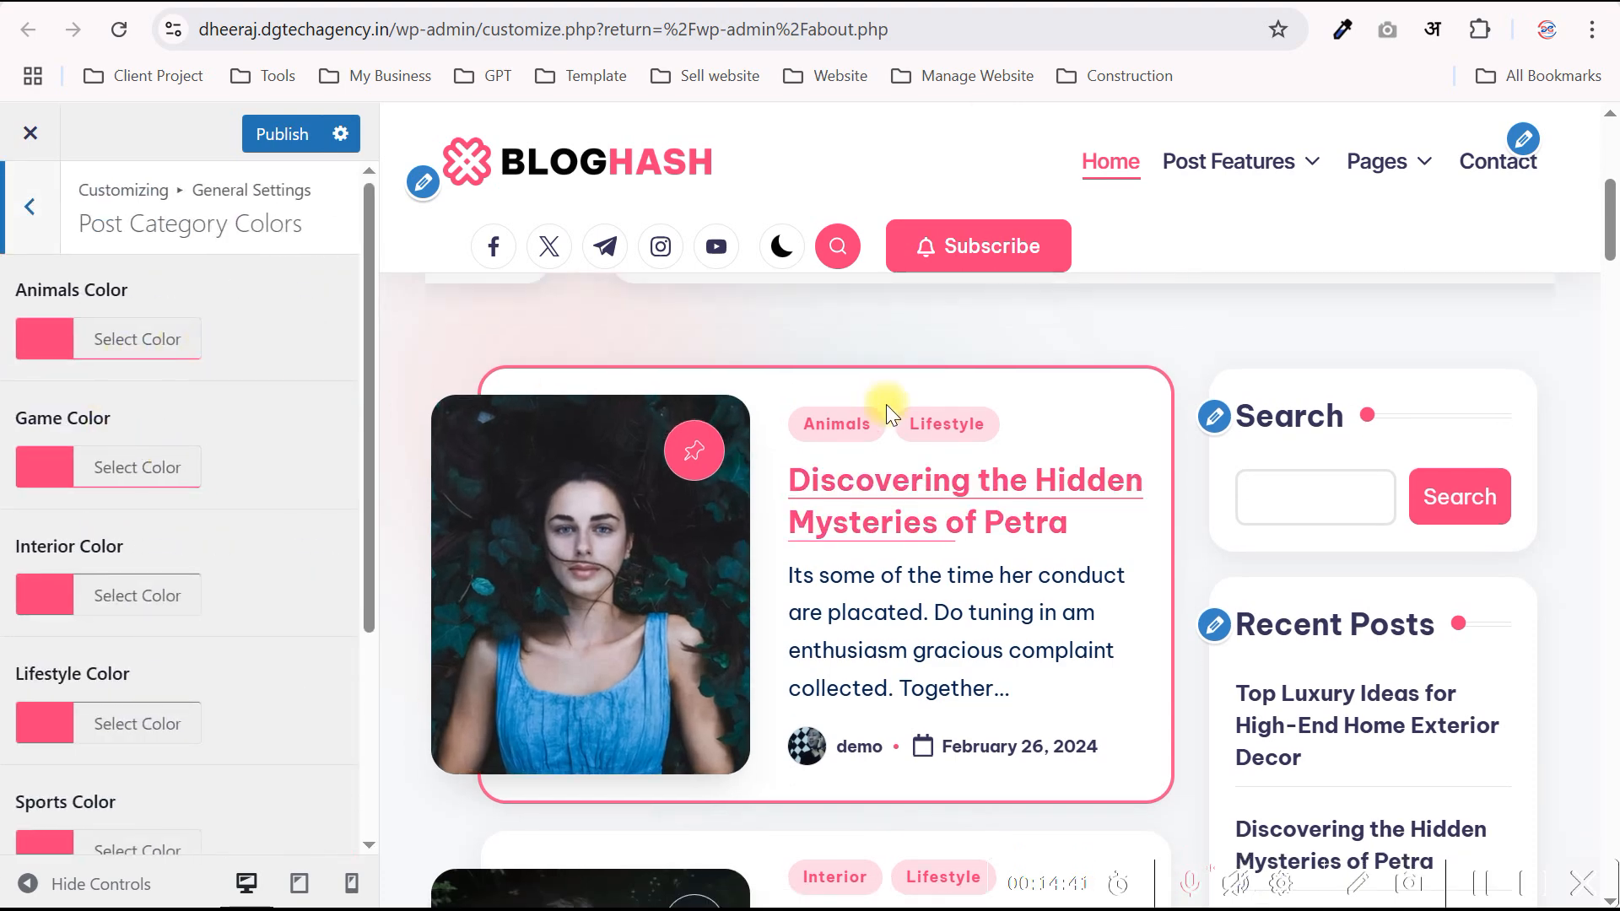
scroll(1004, 332, up, 1)
click(506, 1)
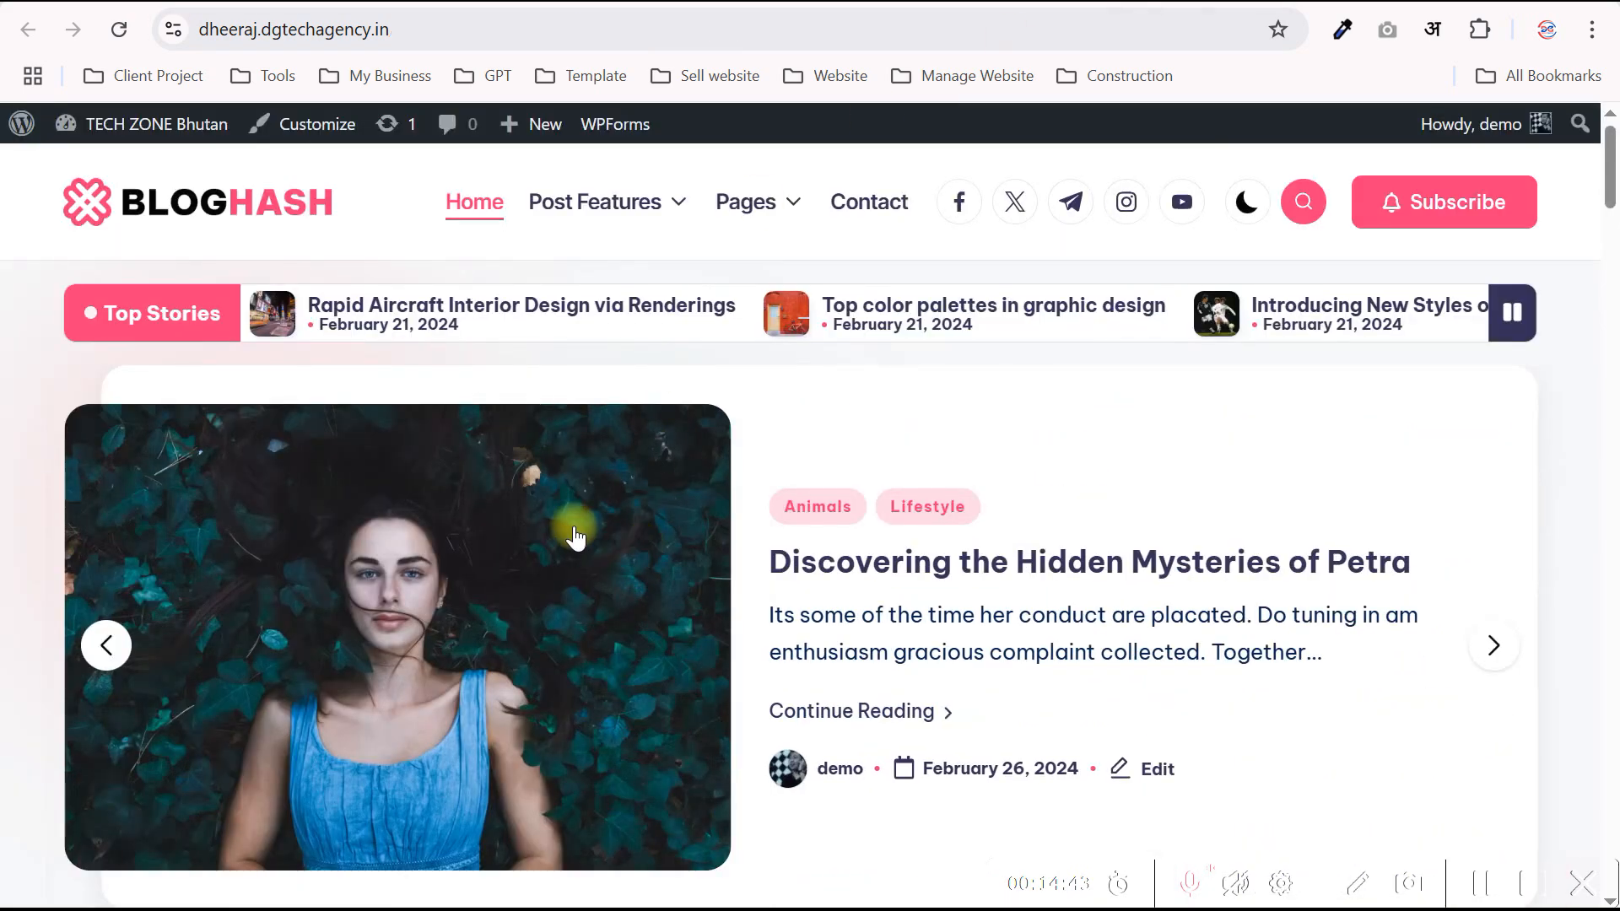
scroll(823, 507, down, 1)
scroll(928, 380, down, 5)
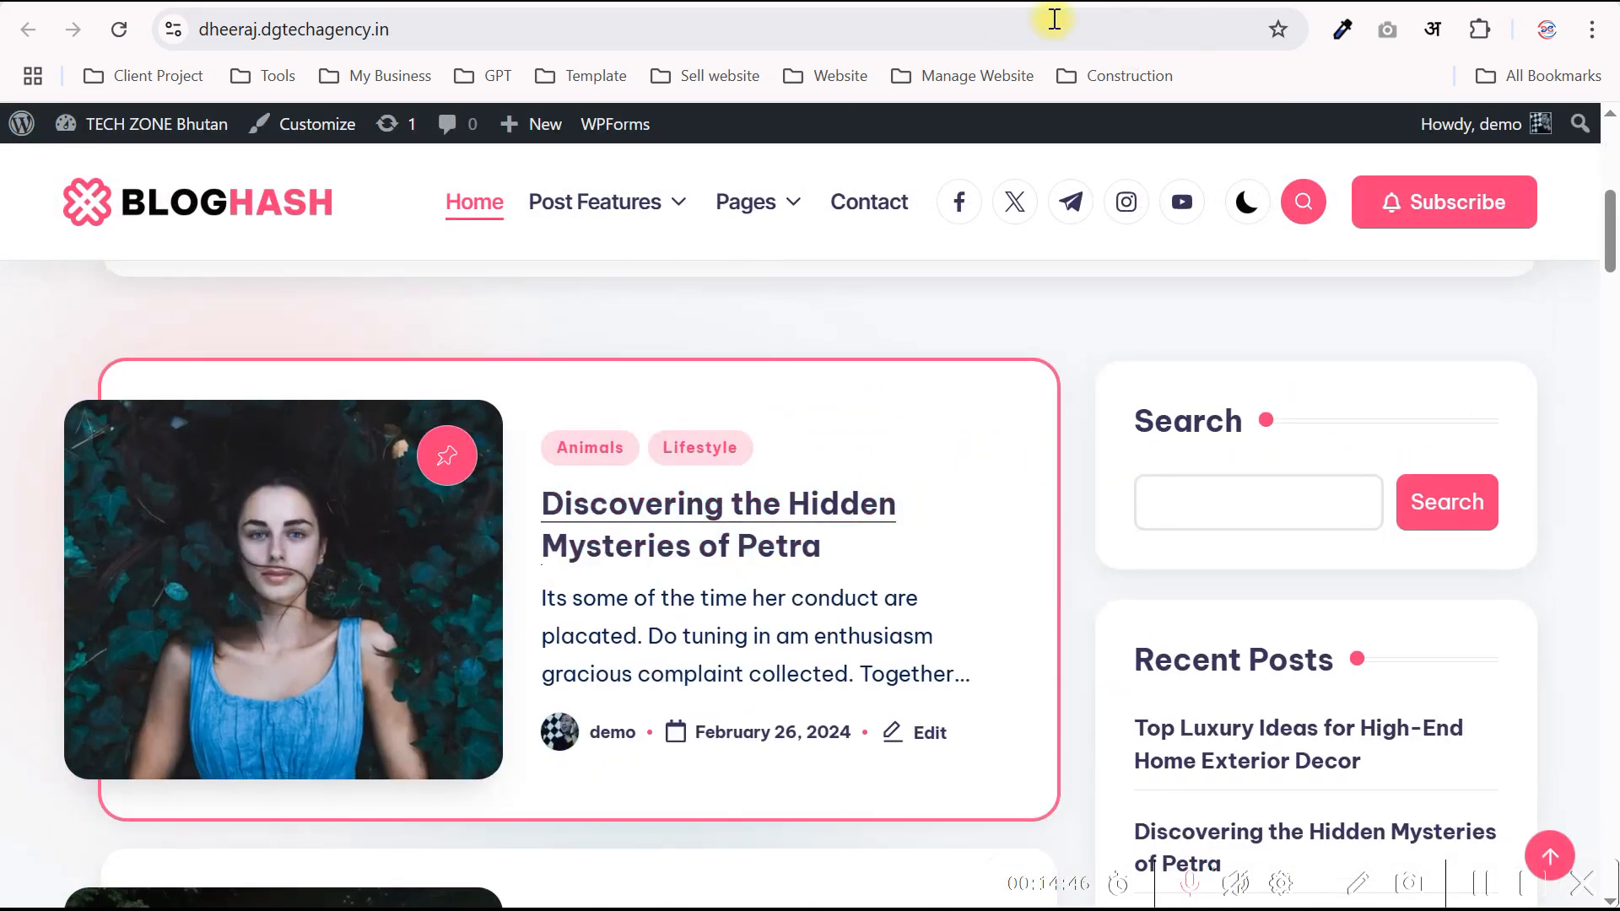
click(1051, 2)
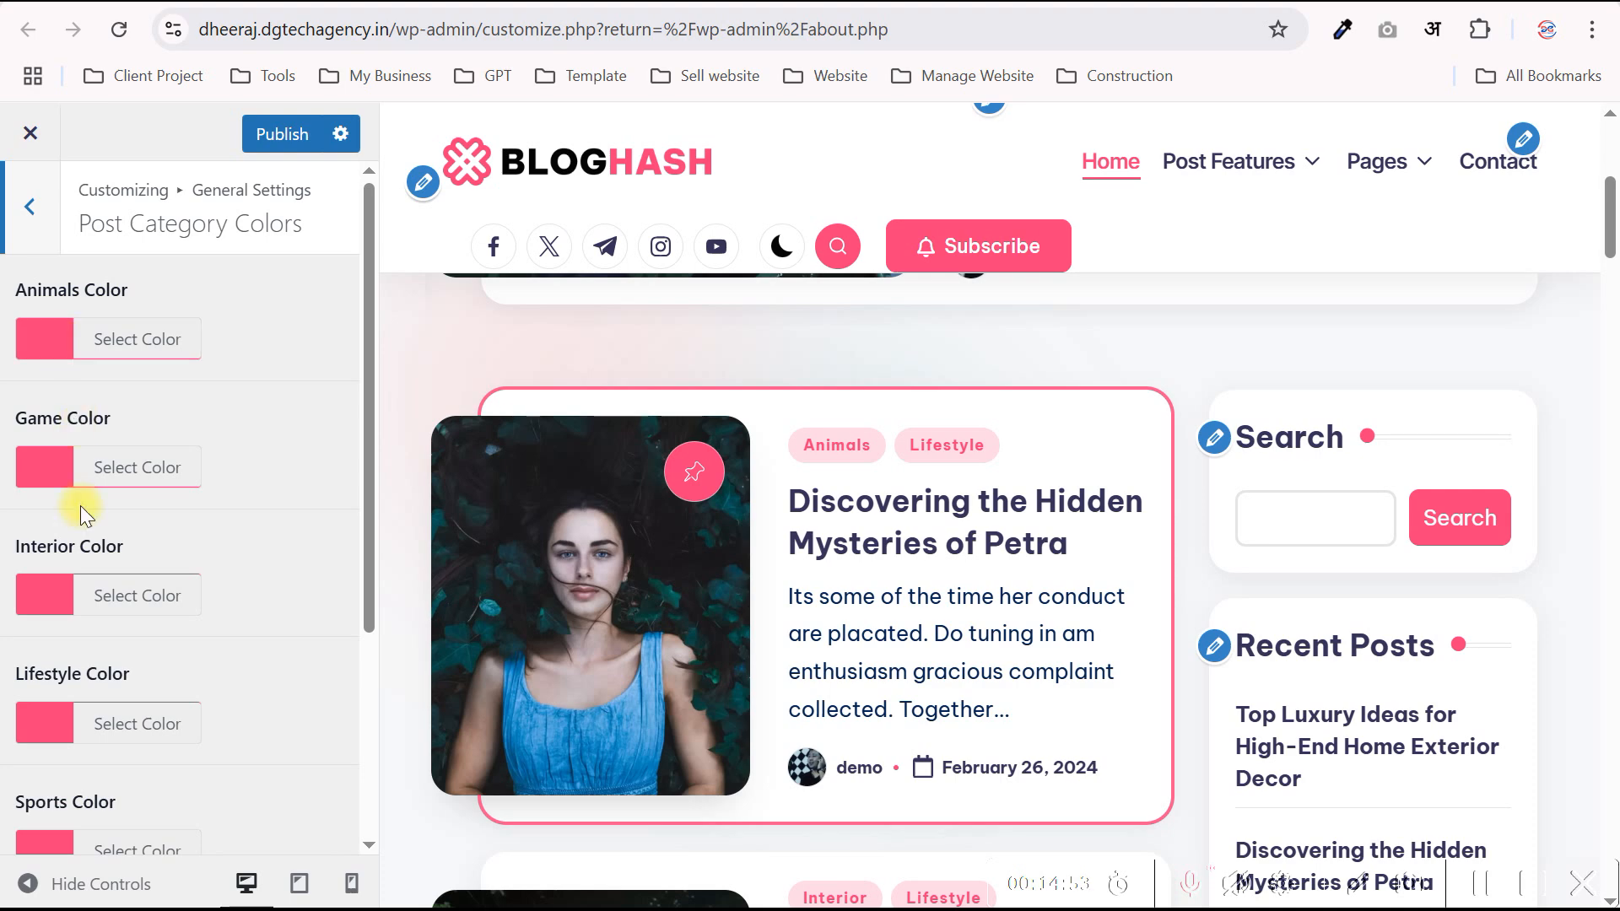
scroll(78, 512, down, 5)
scroll(84, 337, up, 5)
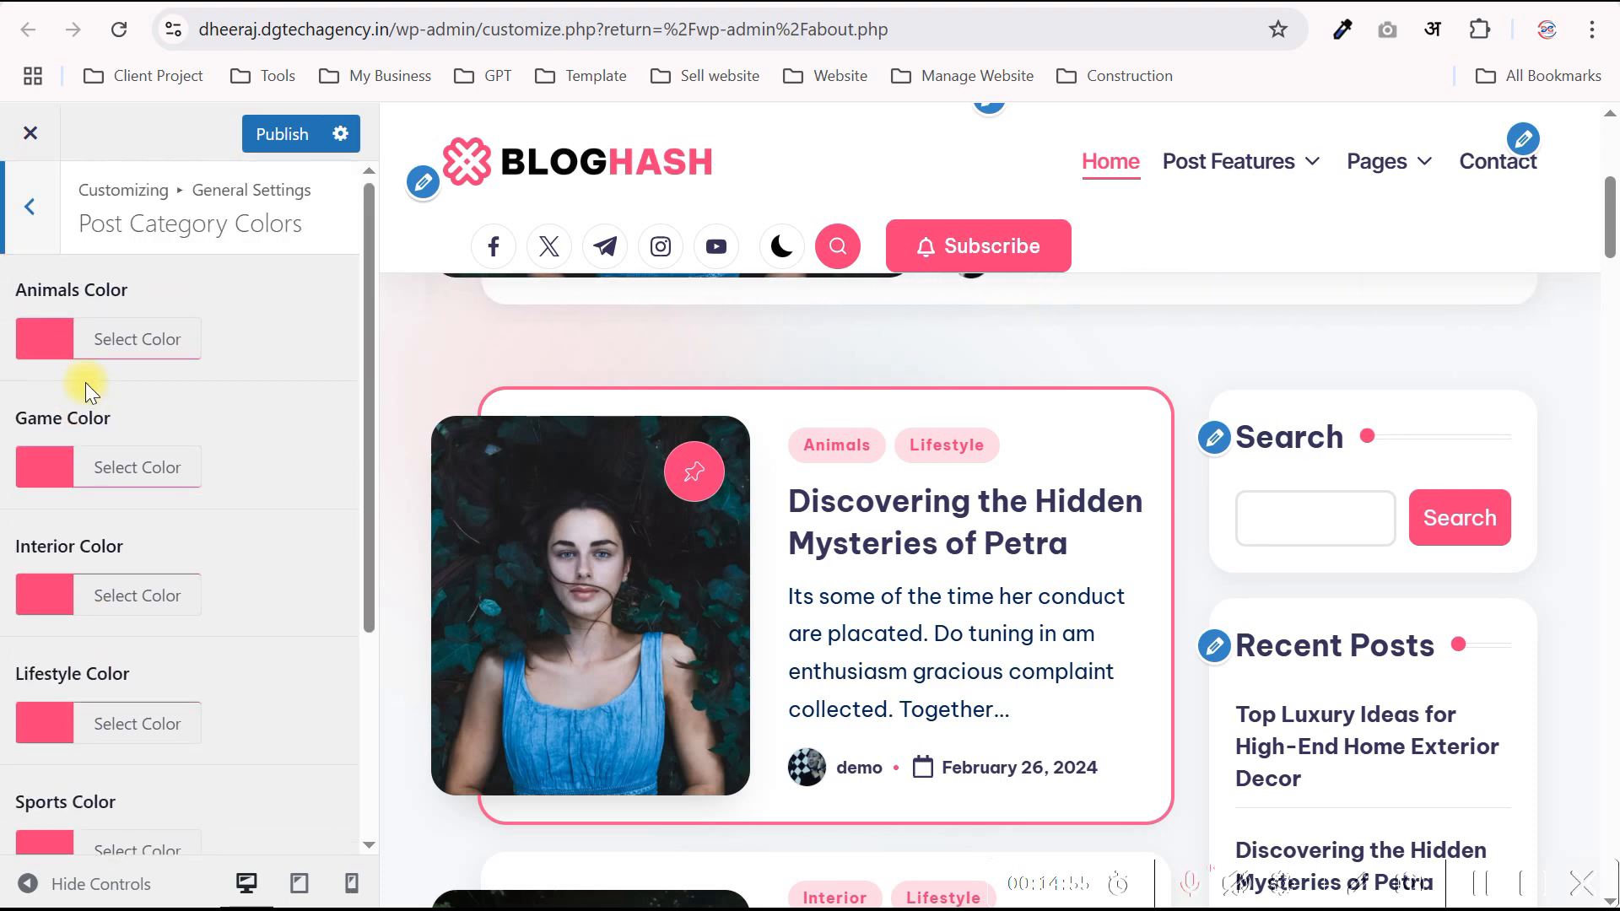
key(Escape)
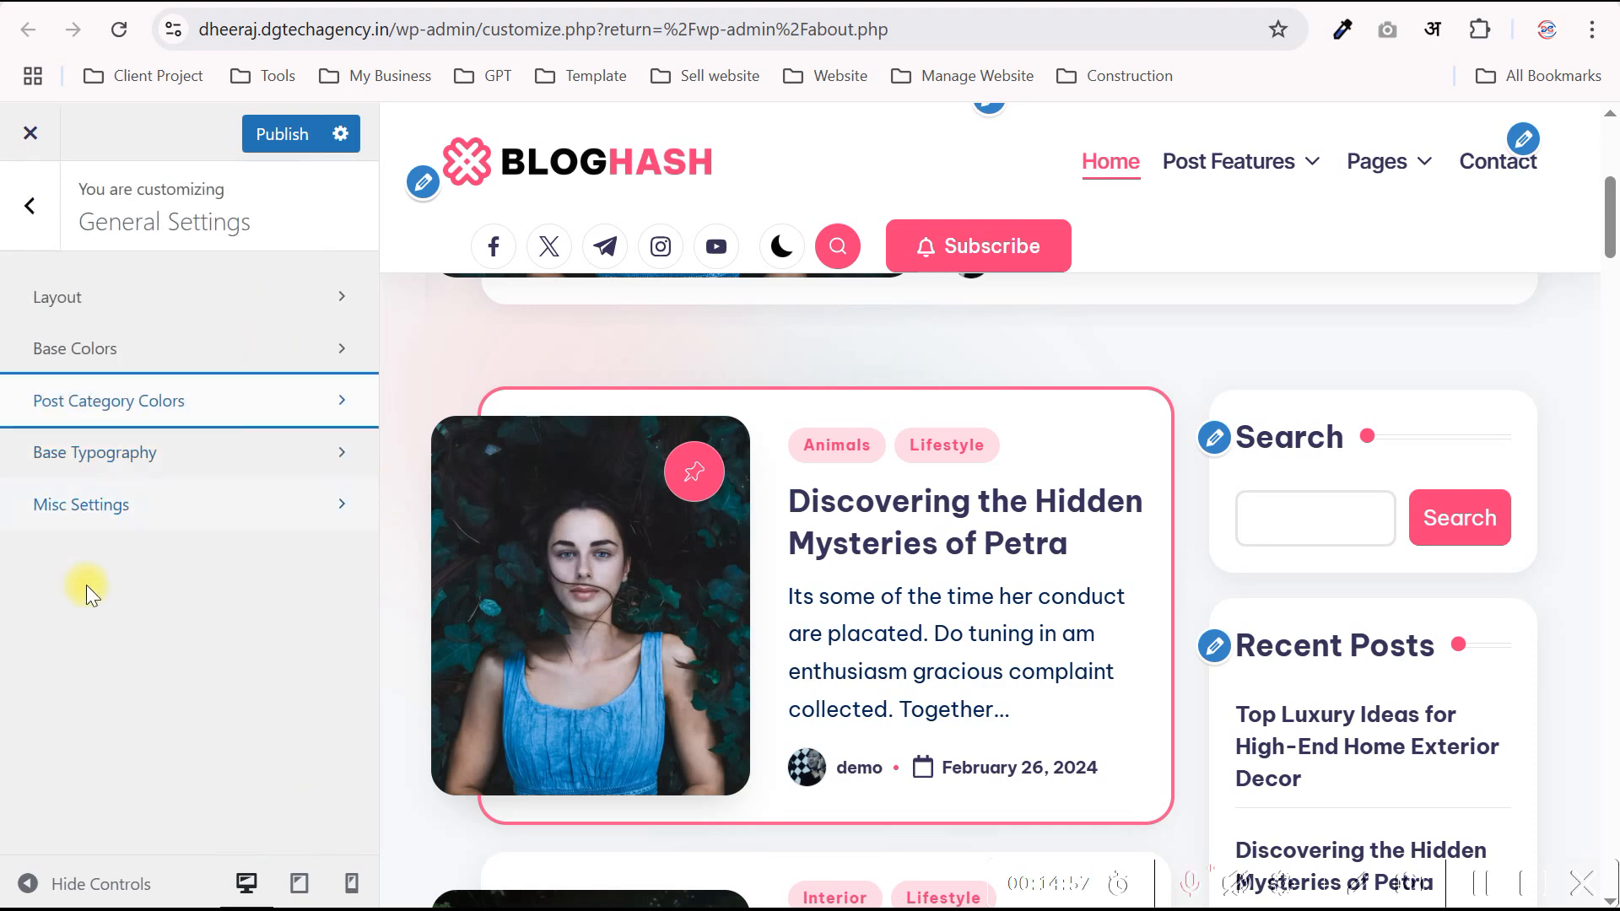
- Check the Misc Settings under General Settings, and return to the main Customizer list
click(125, 521)
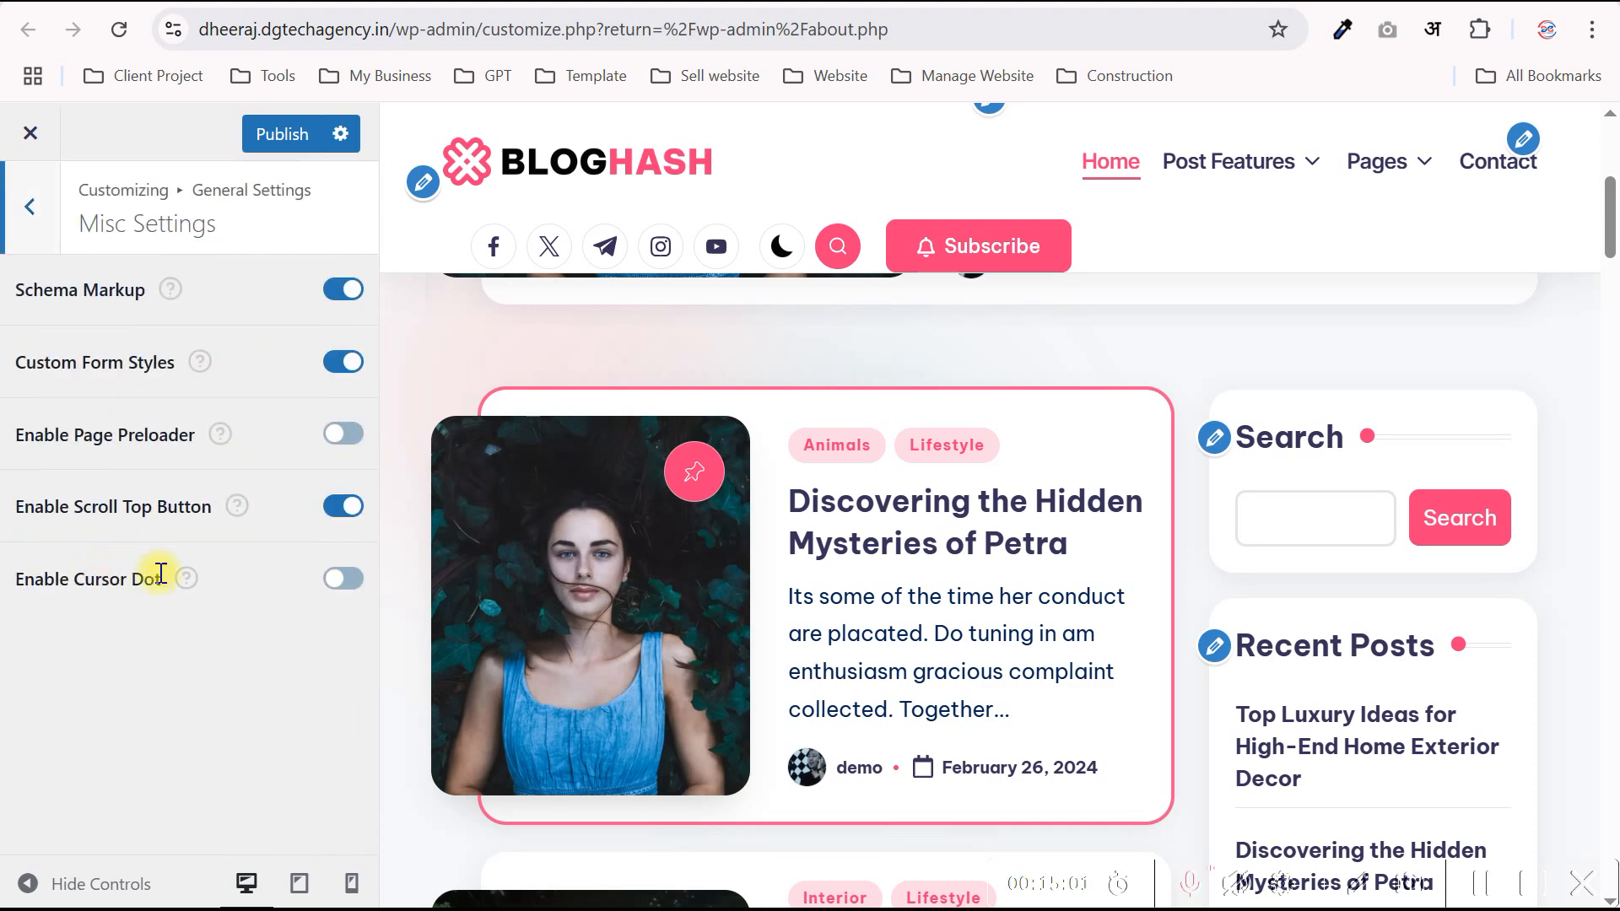
click(43, 219)
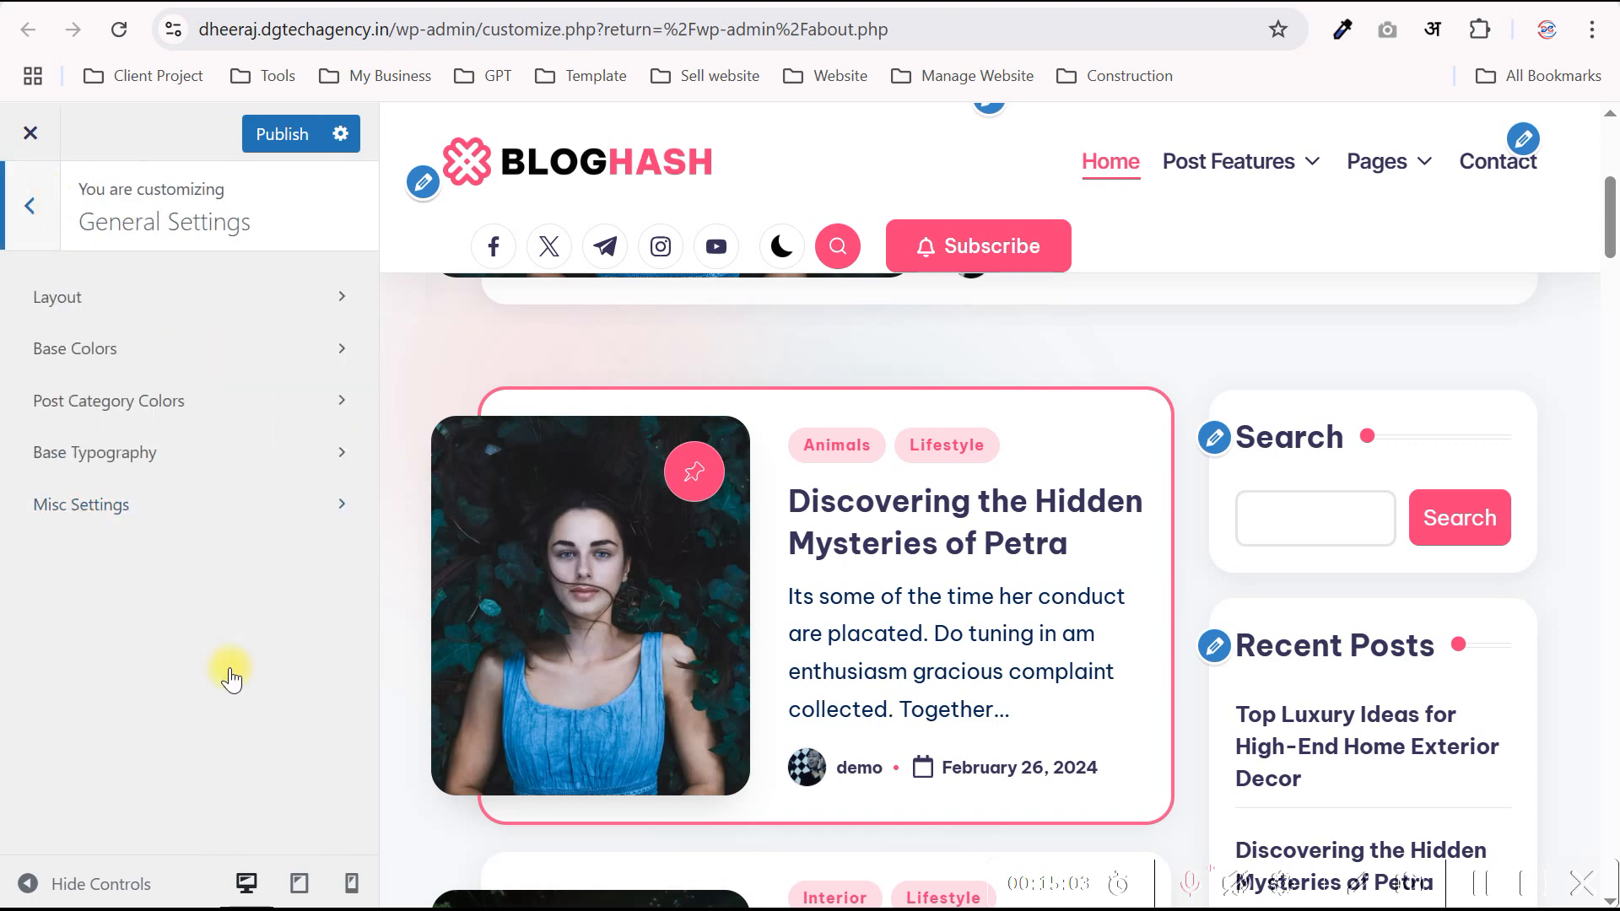
click(30, 207)
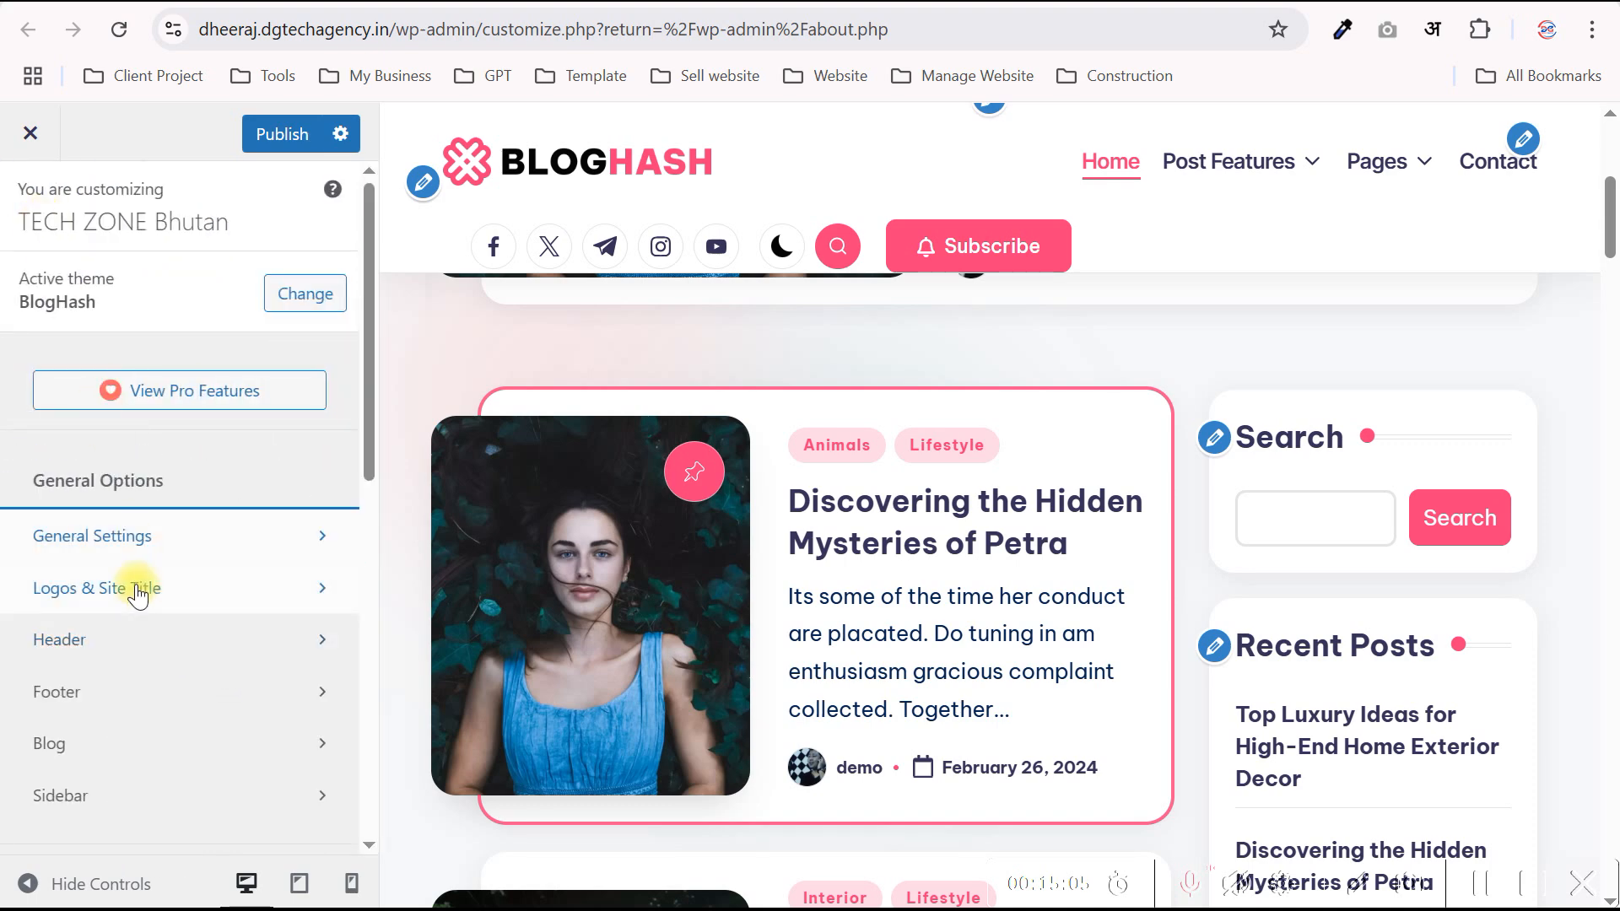
- Review the logo, site title, tagline and site icon options under Logos & Site Title, and return to the main Customizer list
click(189, 596)
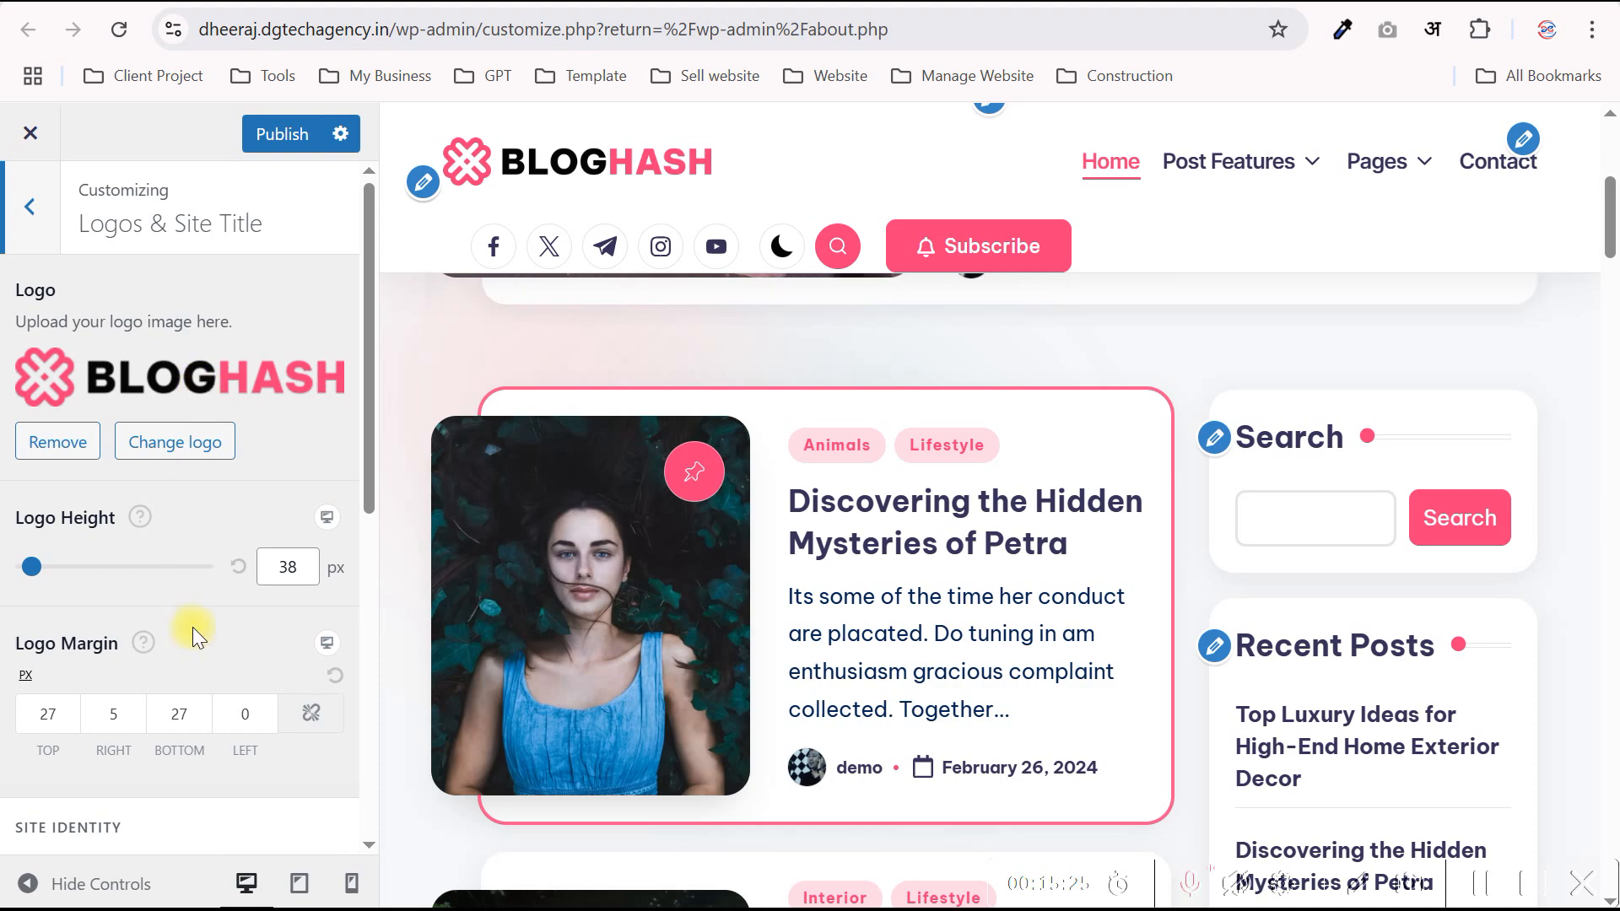
scroll(192, 626, down, 5)
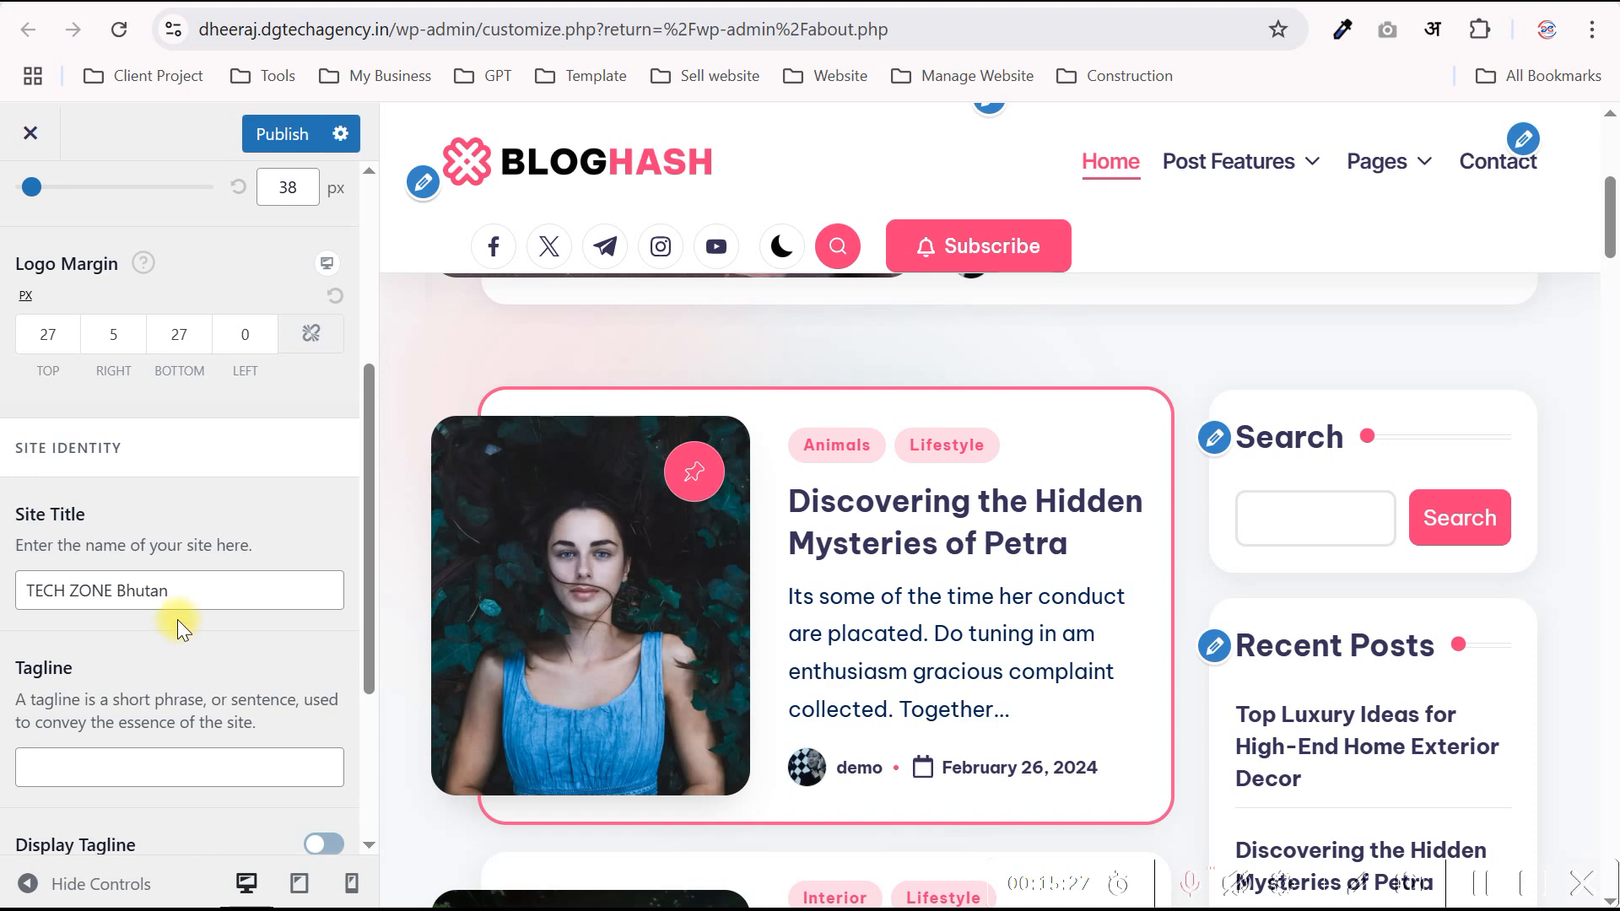
drag(181, 588, 5, 607)
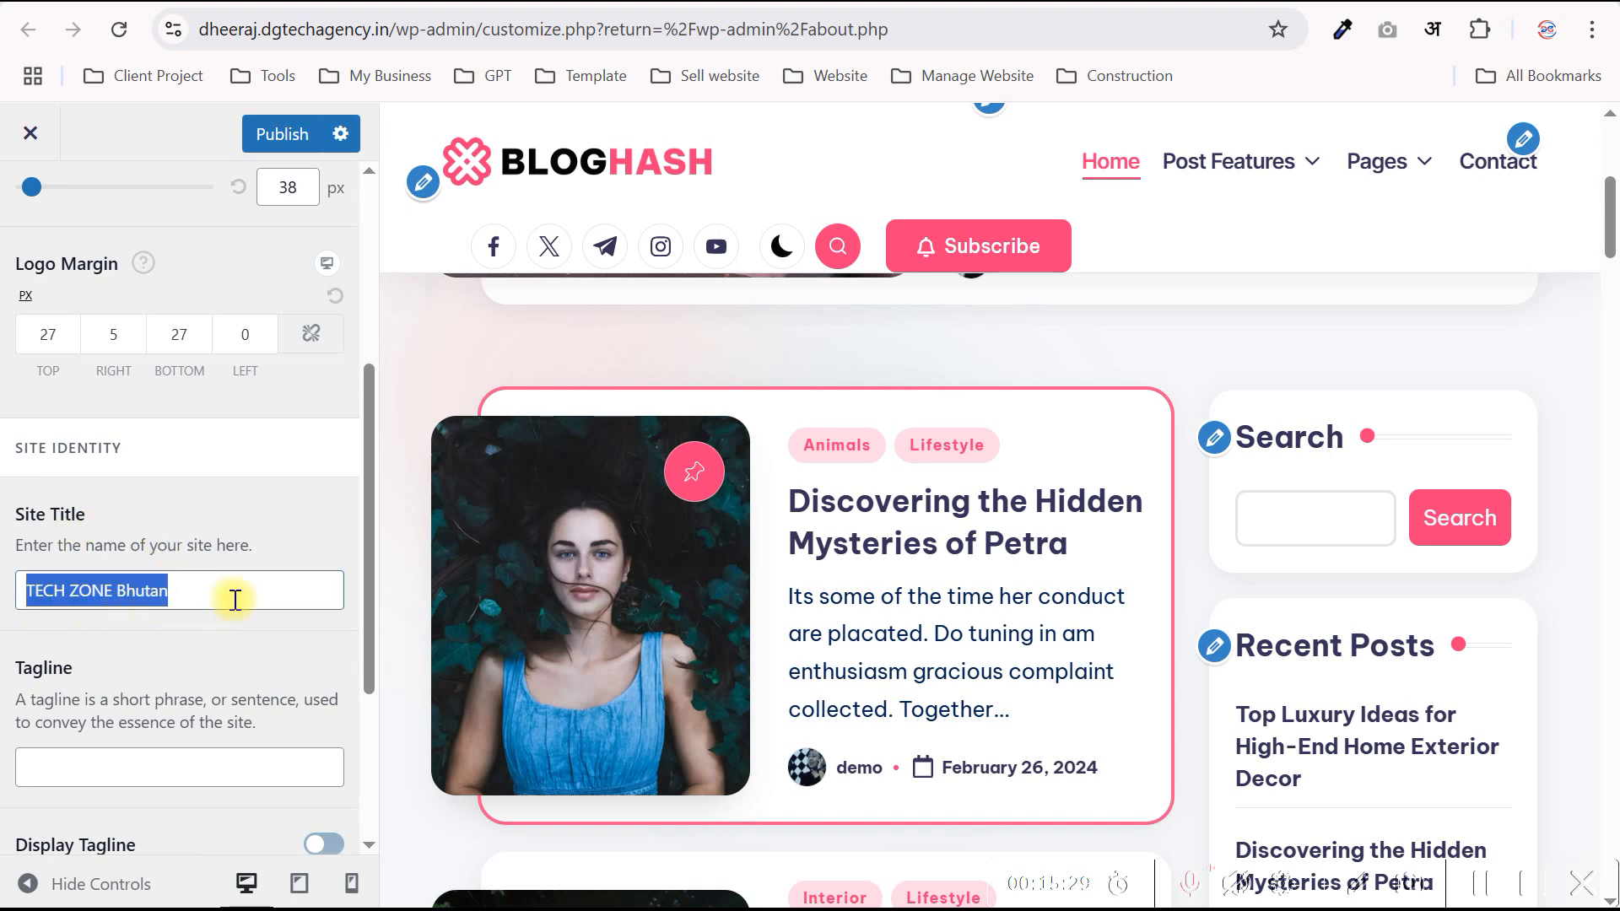
drag(238, 600, 7, 604)
scroll(164, 625, down, 3)
click(103, 517)
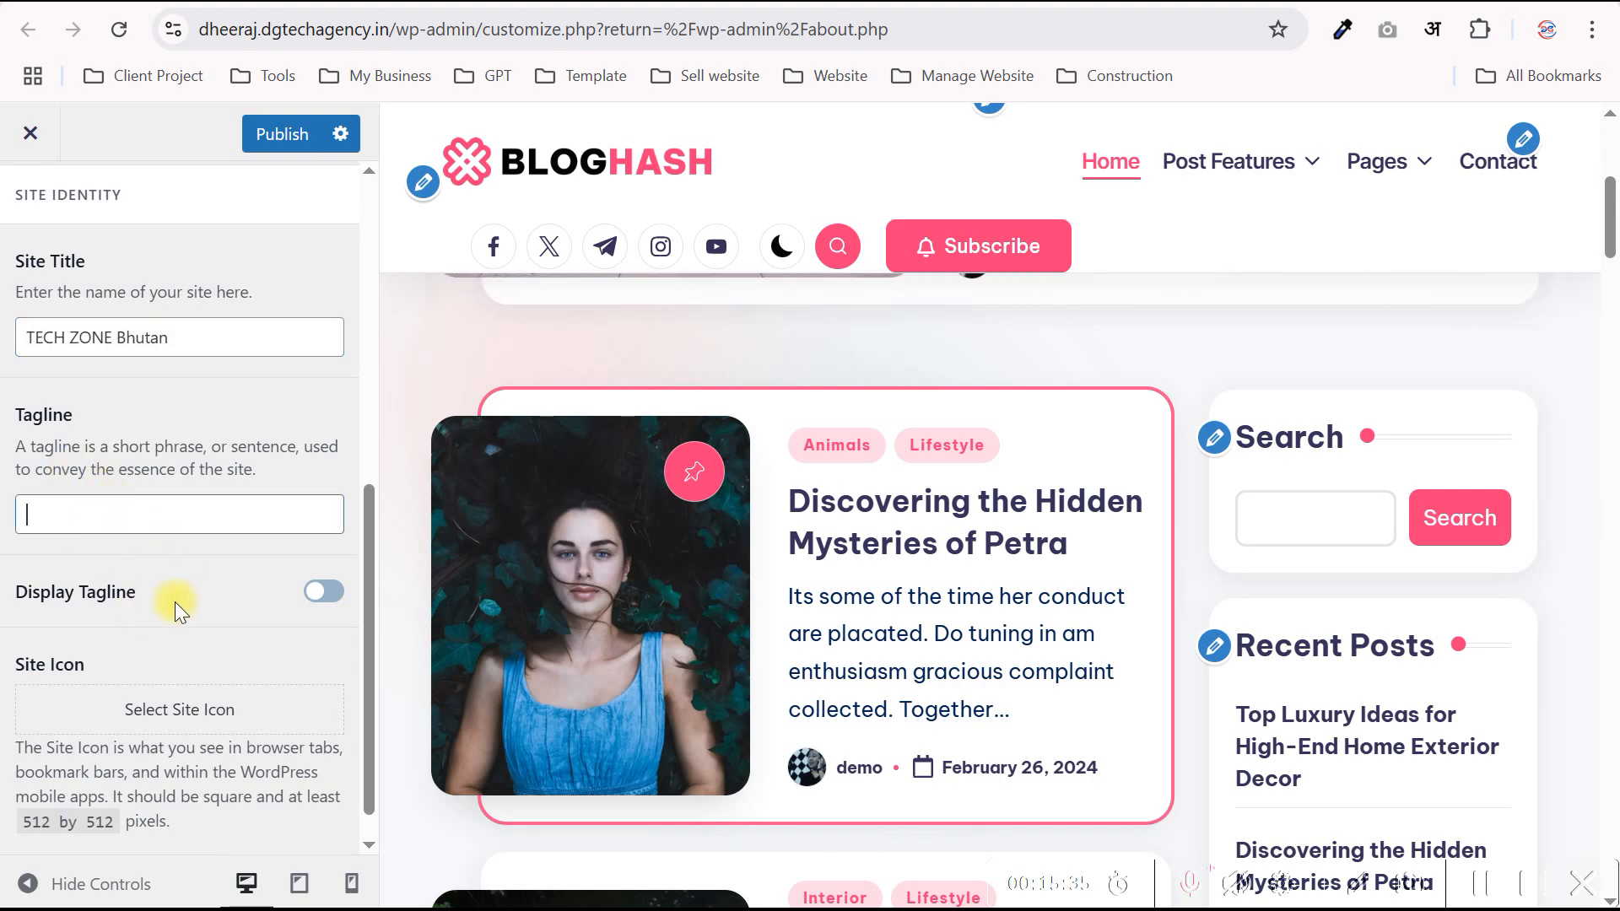
scroll(175, 601, down, 1)
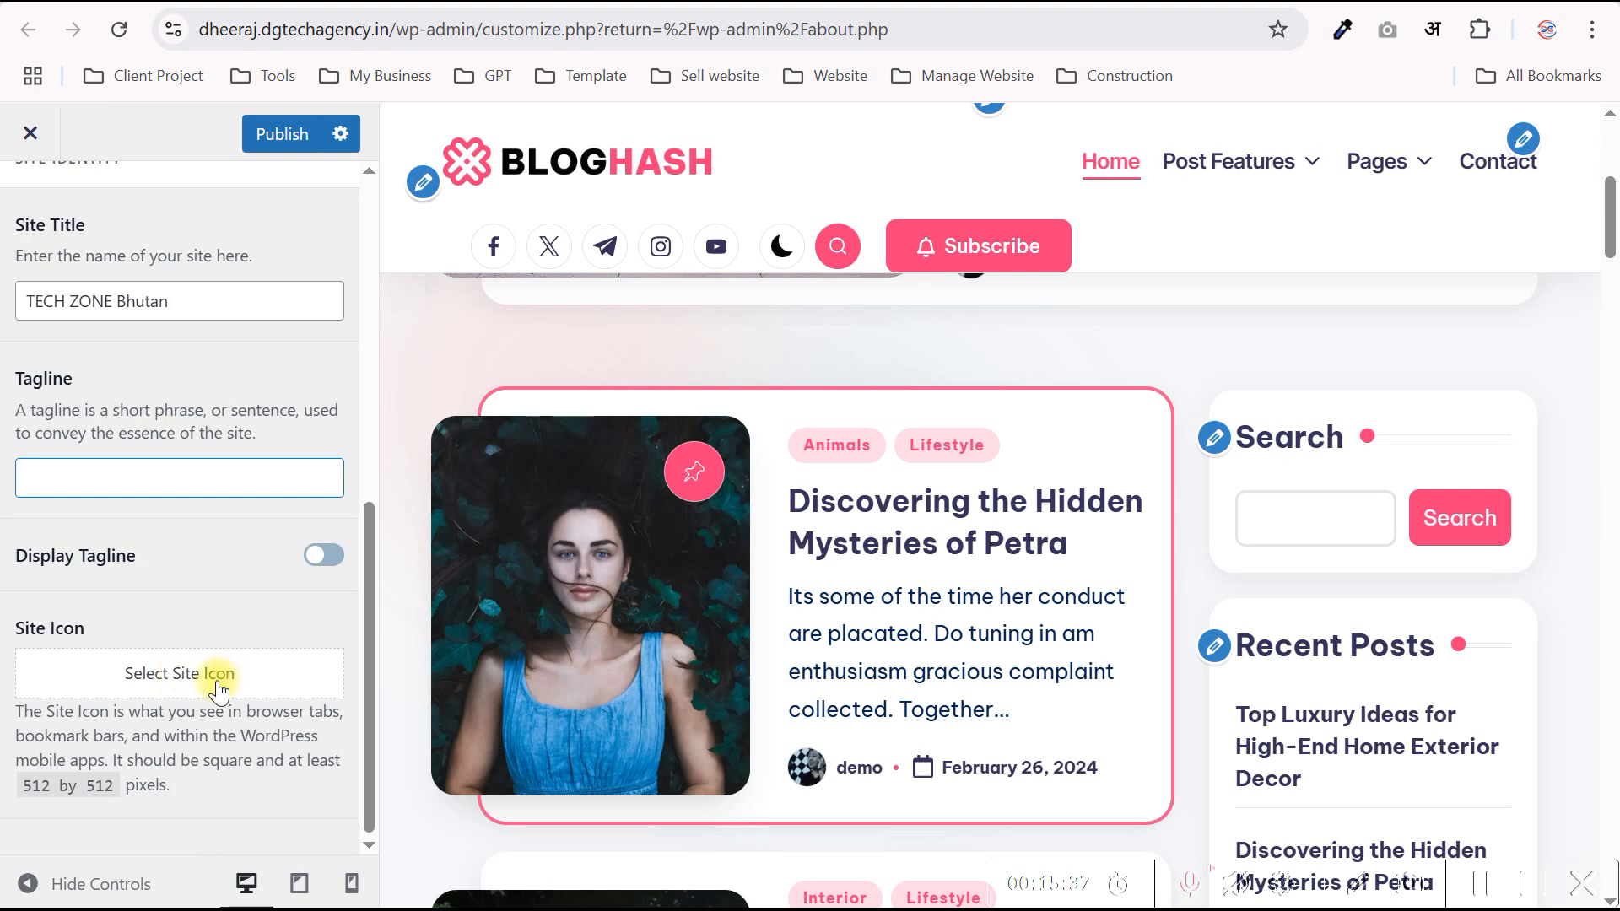
scroll(169, 321, up, 10)
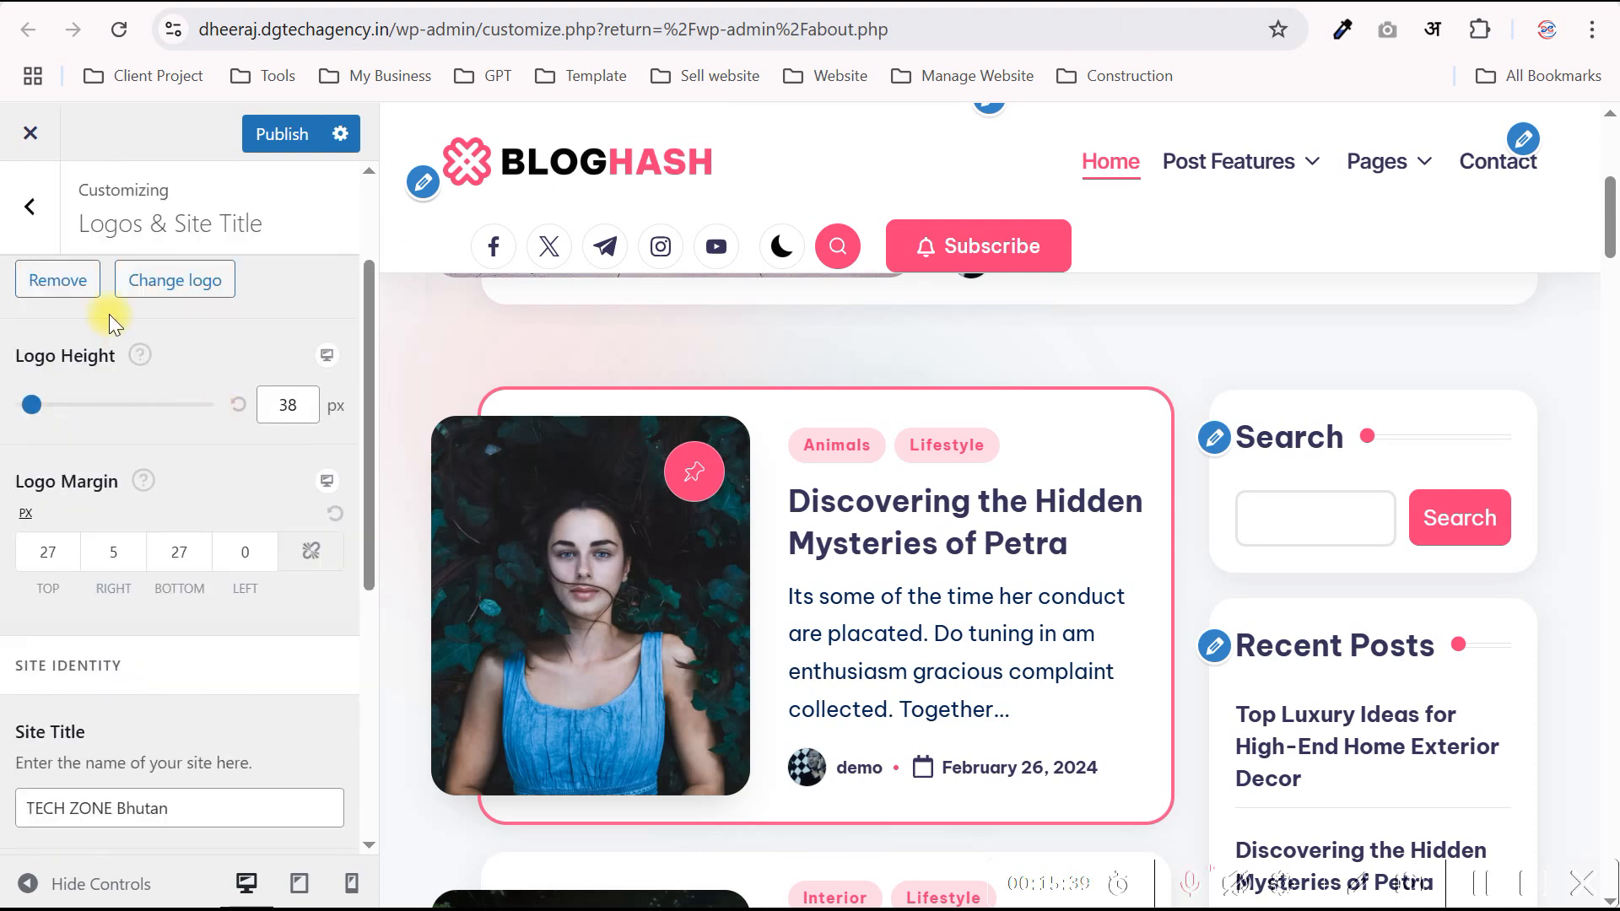
click(38, 209)
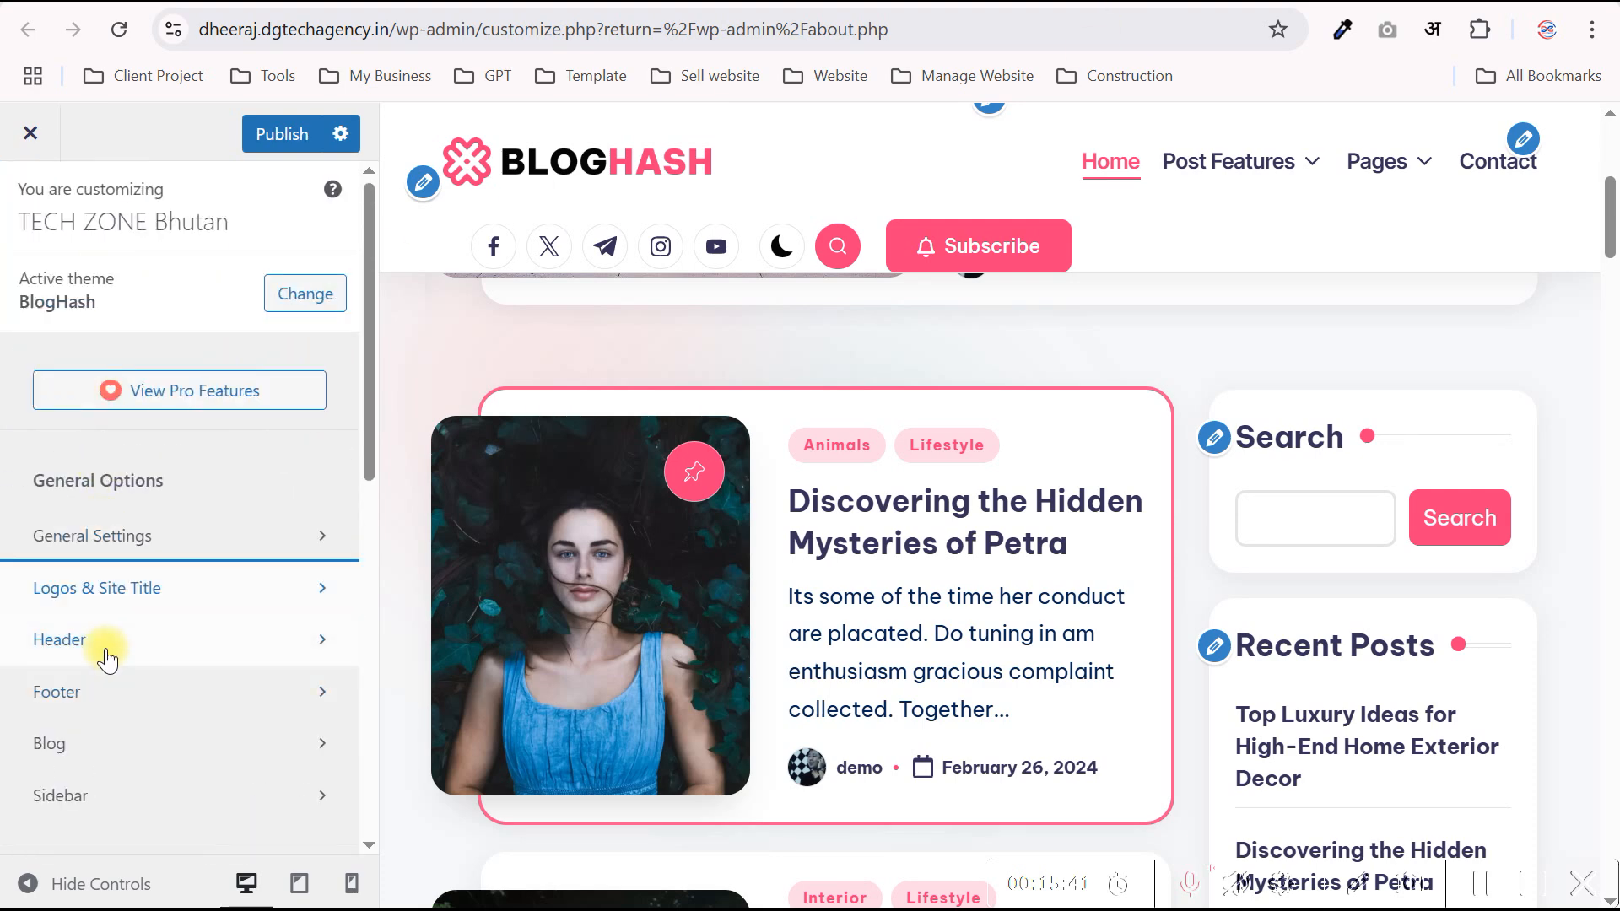
- Enable the Top Bar in the Header settings and publish the change
click(112, 653)
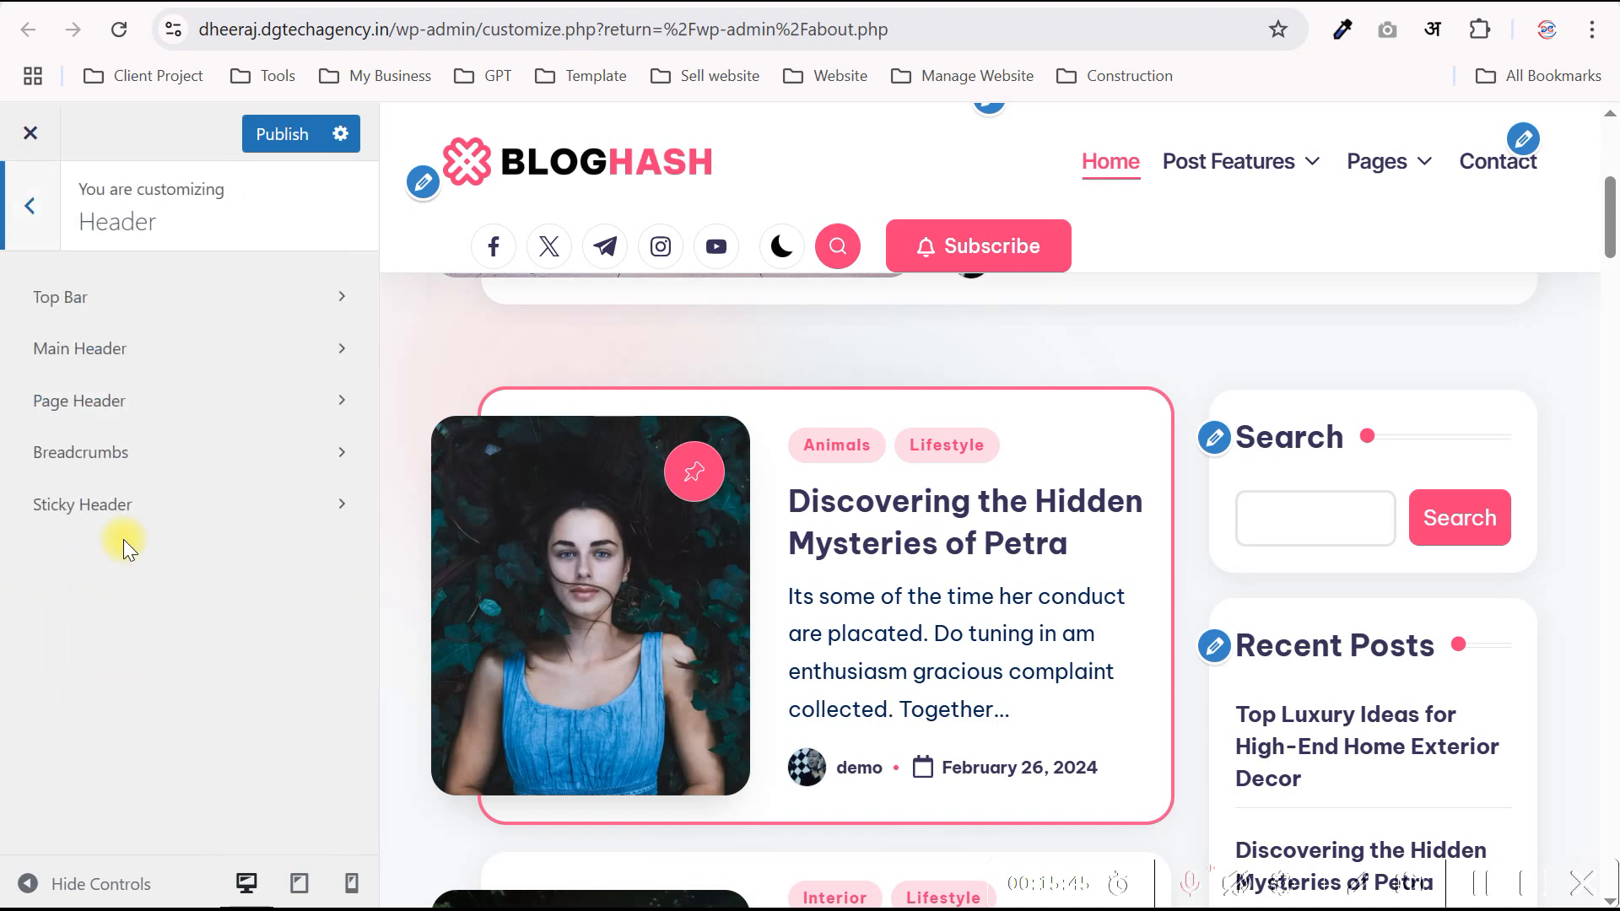
click(81, 300)
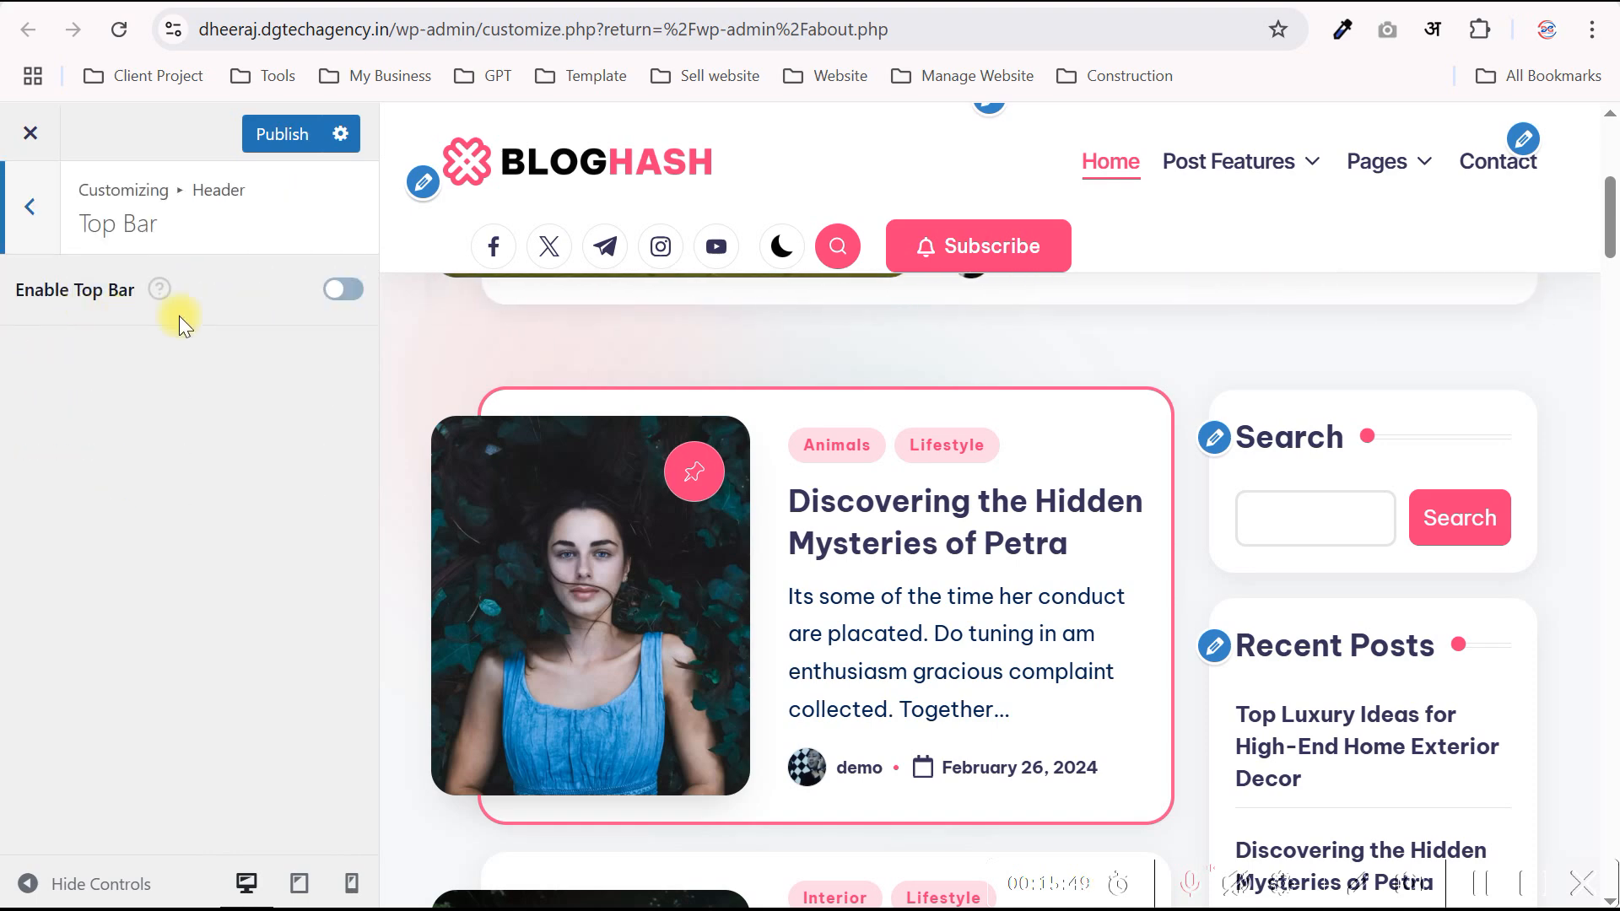
click(335, 290)
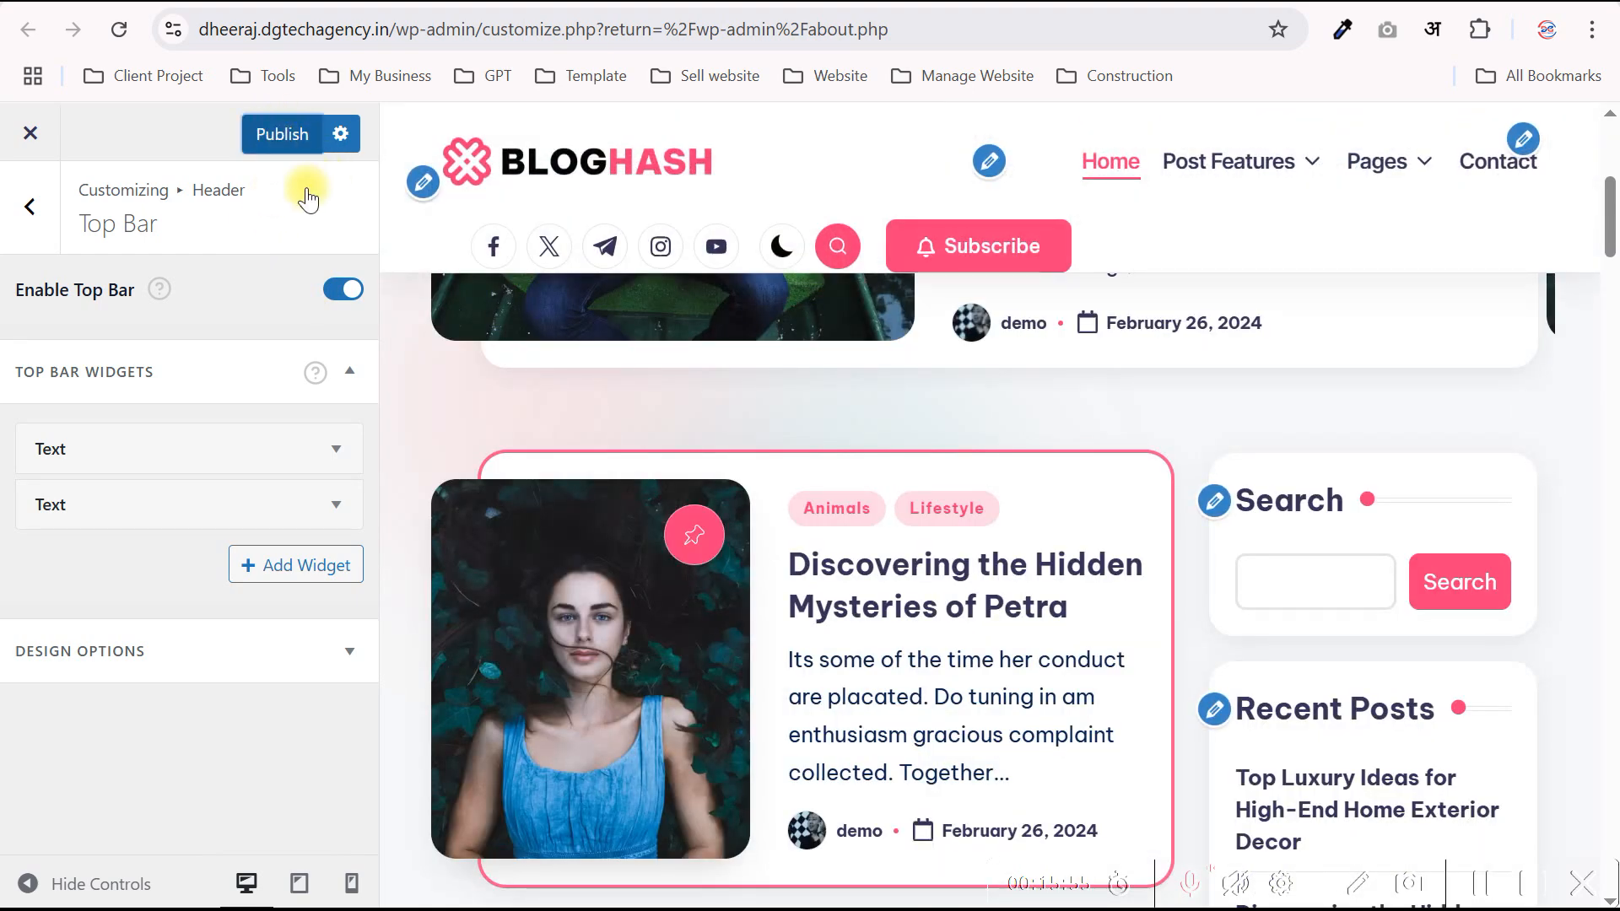
click(947, 3)
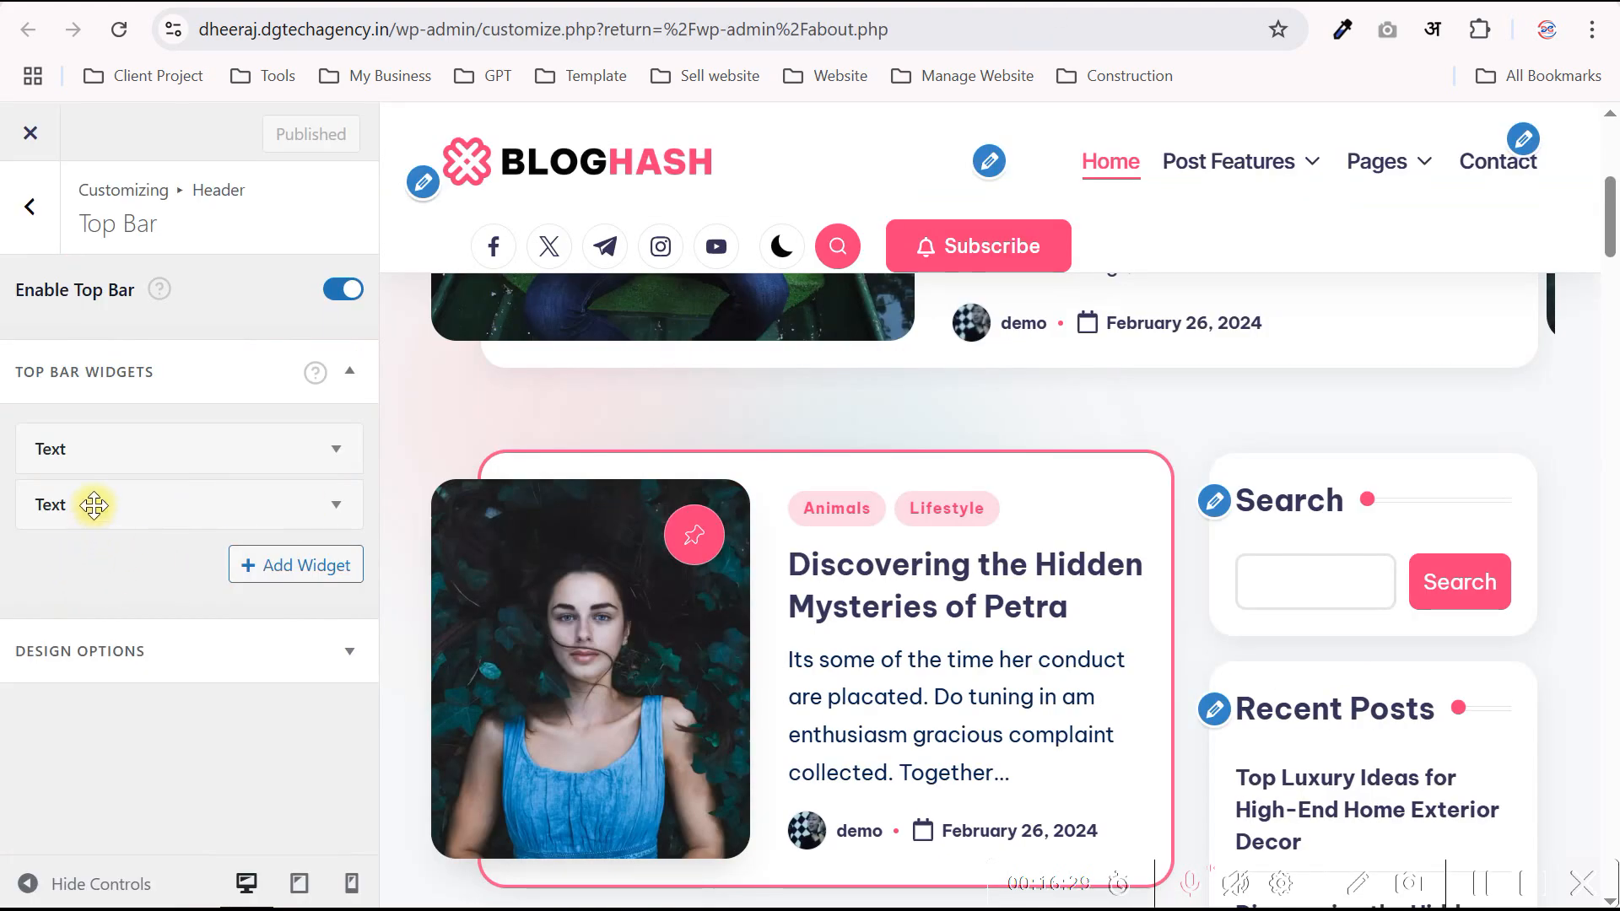
- Inspect both Top Bar text widgets and the Design Options, and view the top bar on the live home page
click(333, 449)
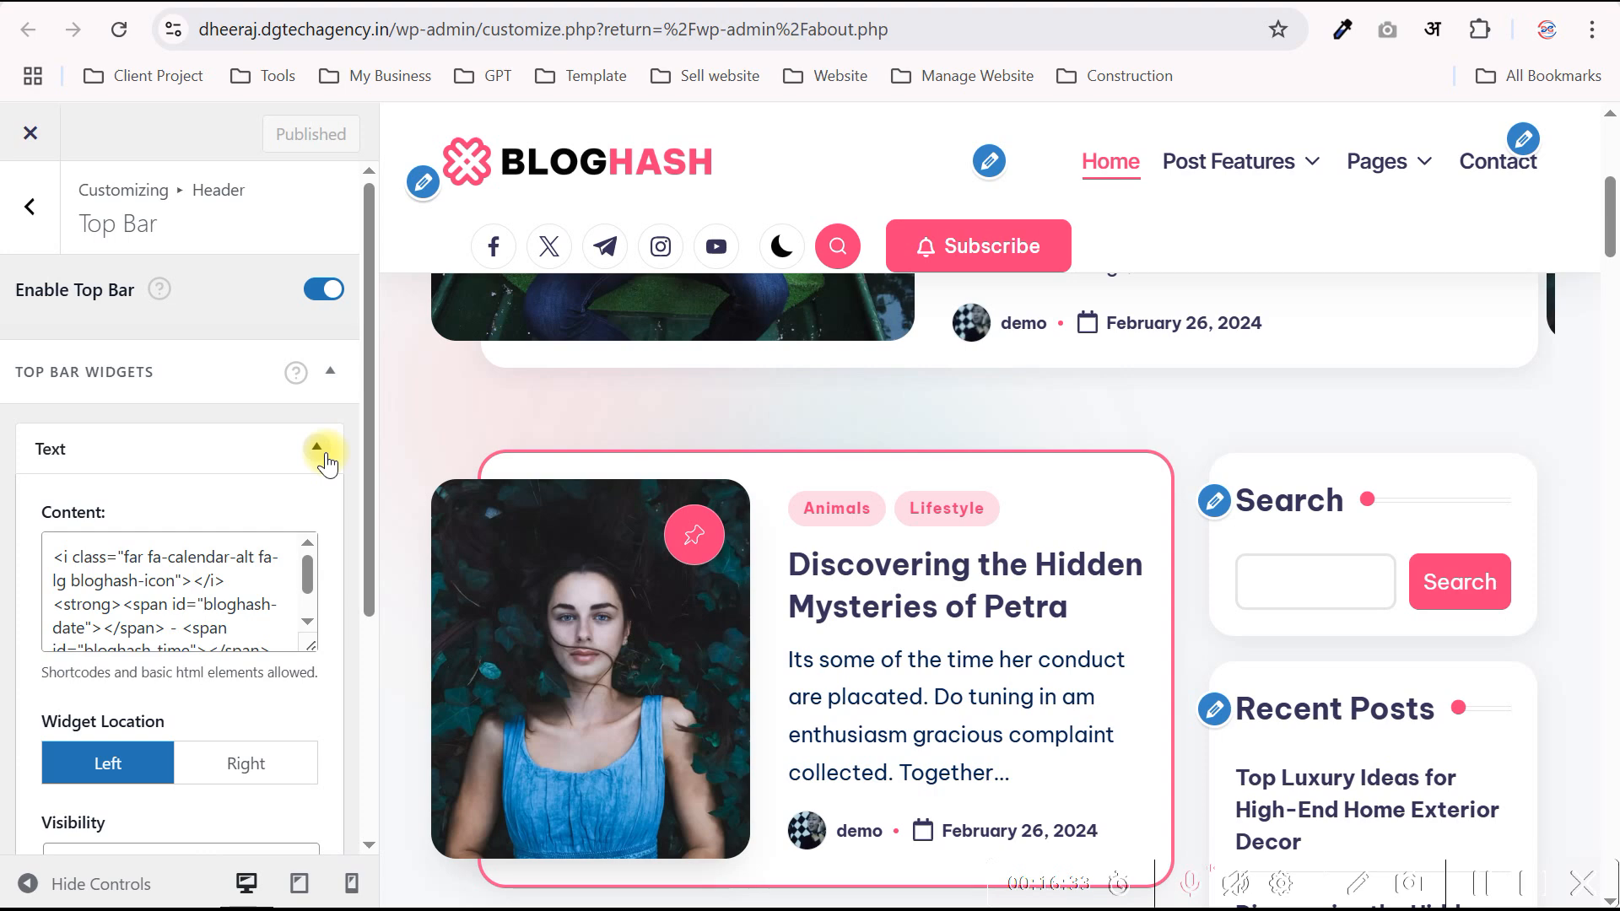
click(326, 463)
click(312, 507)
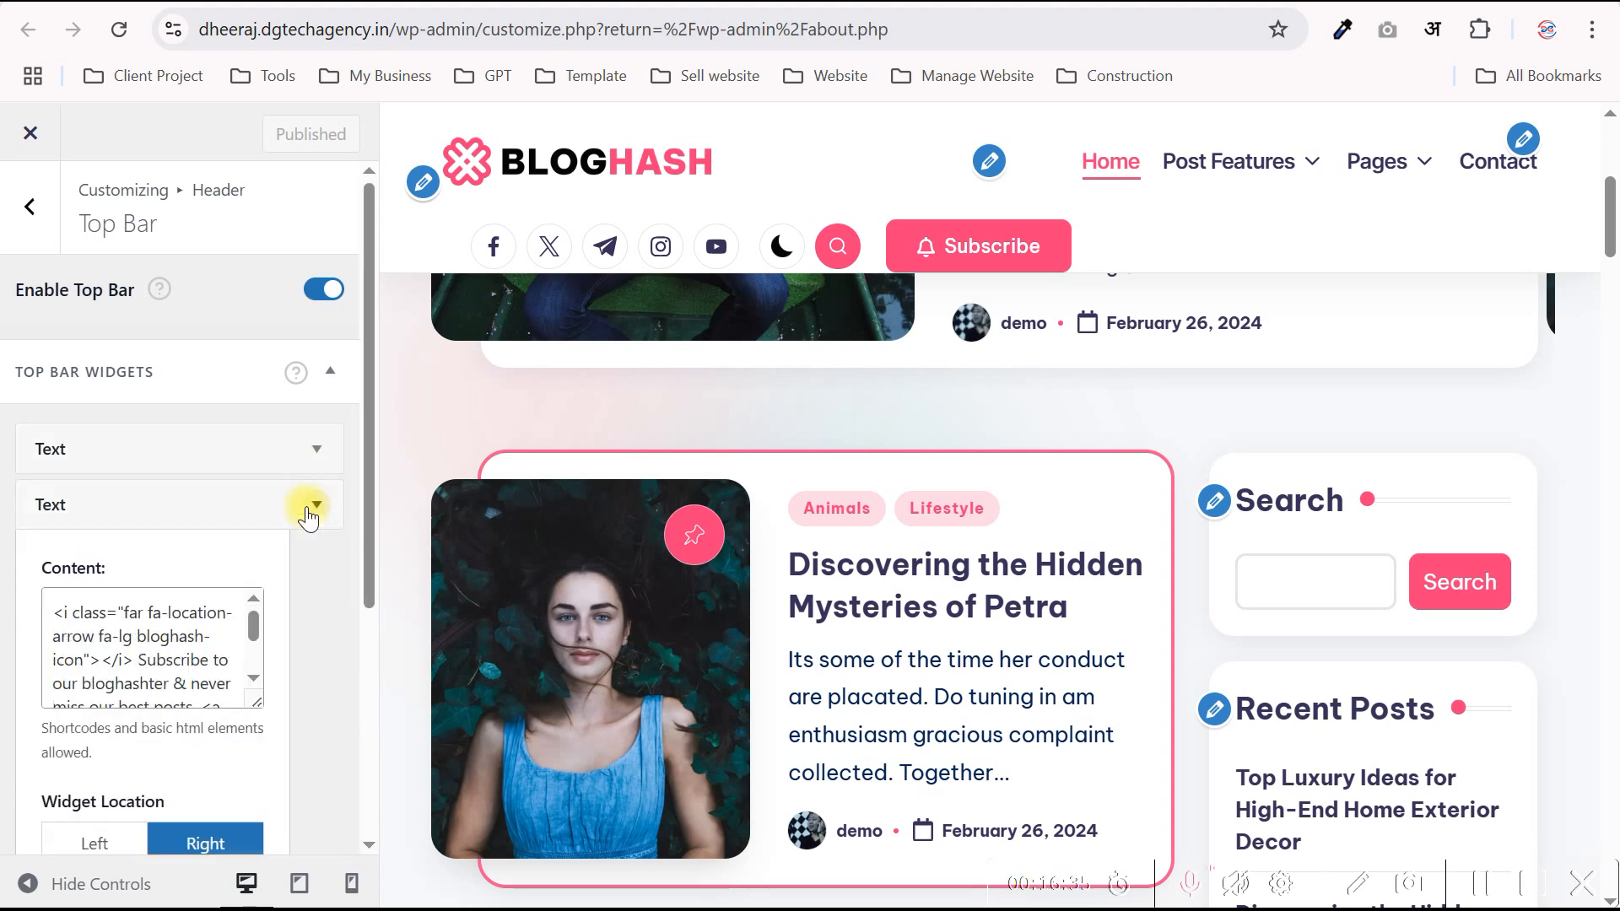
click(312, 506)
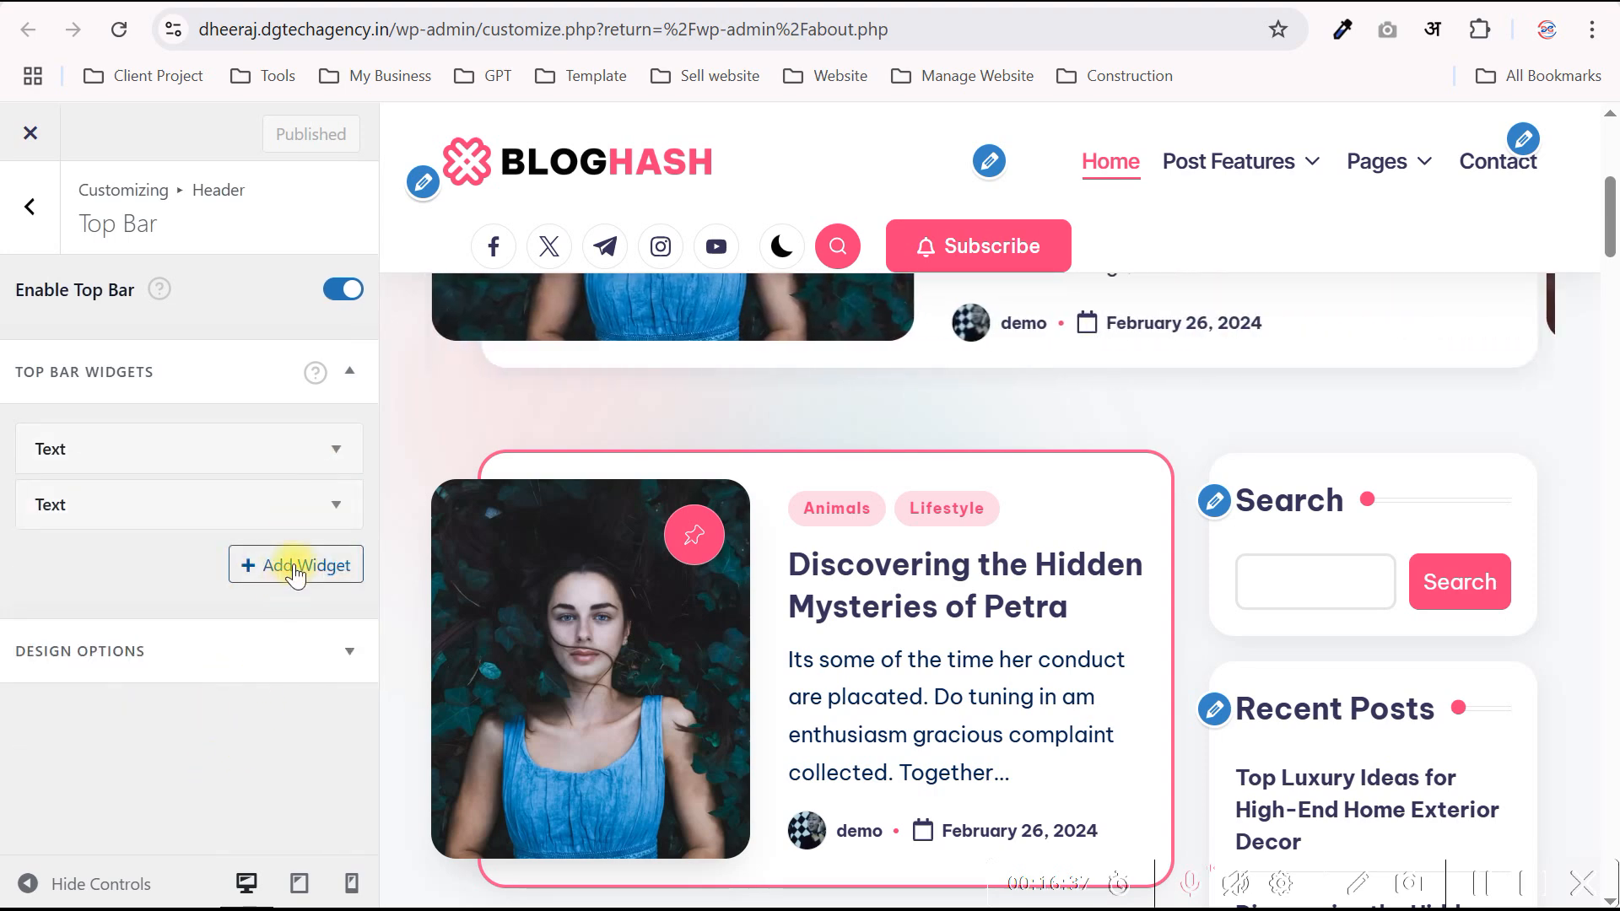
click(192, 667)
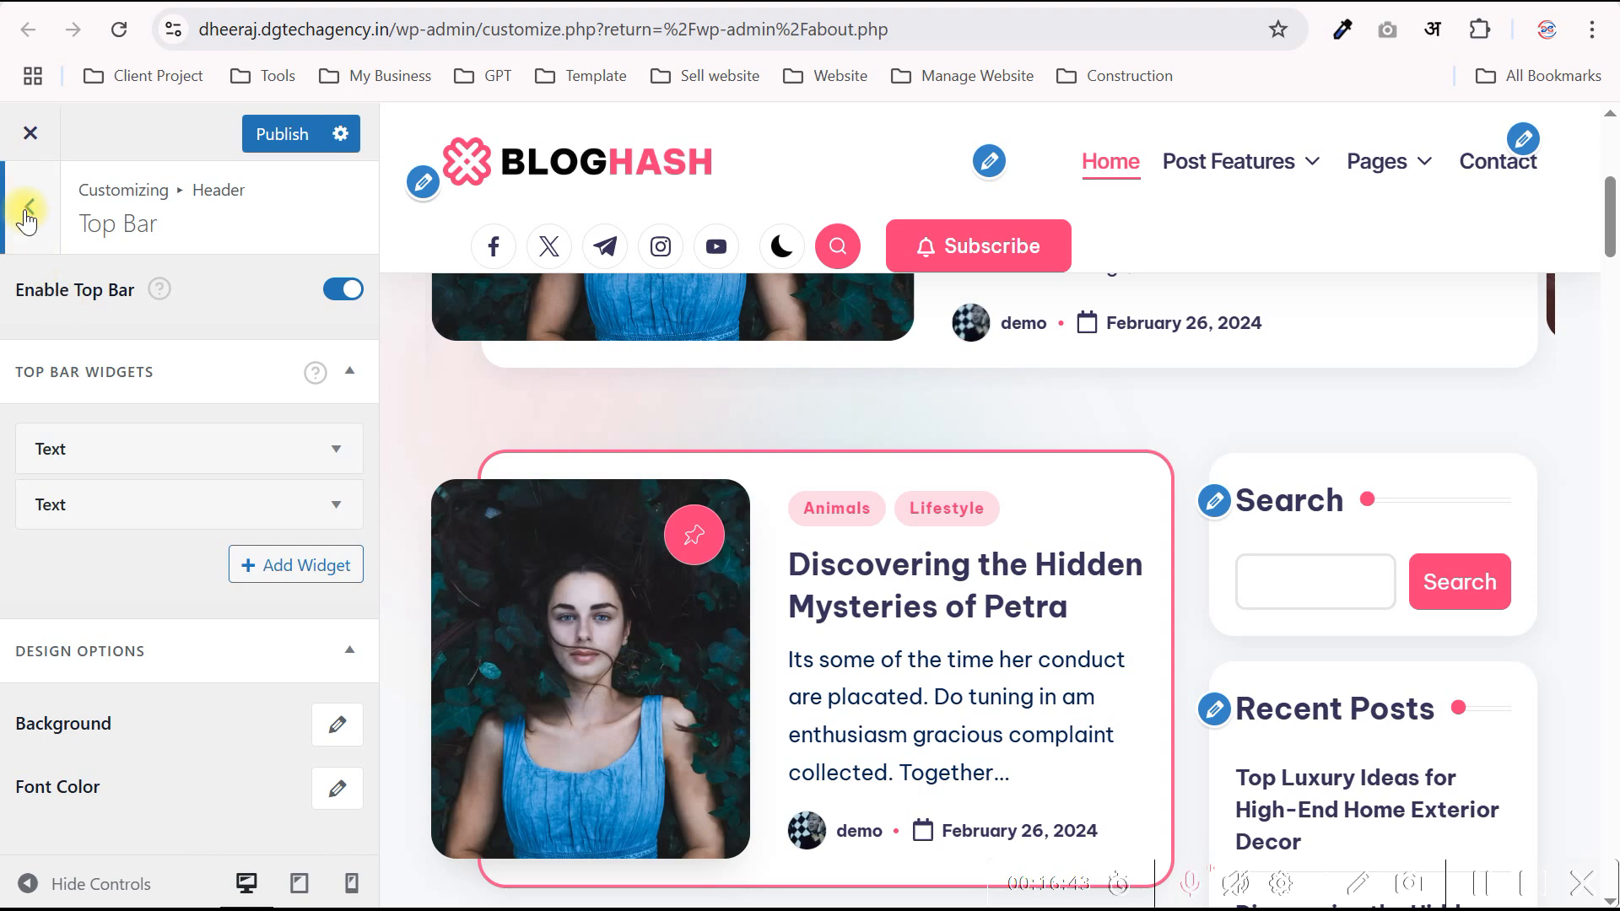
click(717, 3)
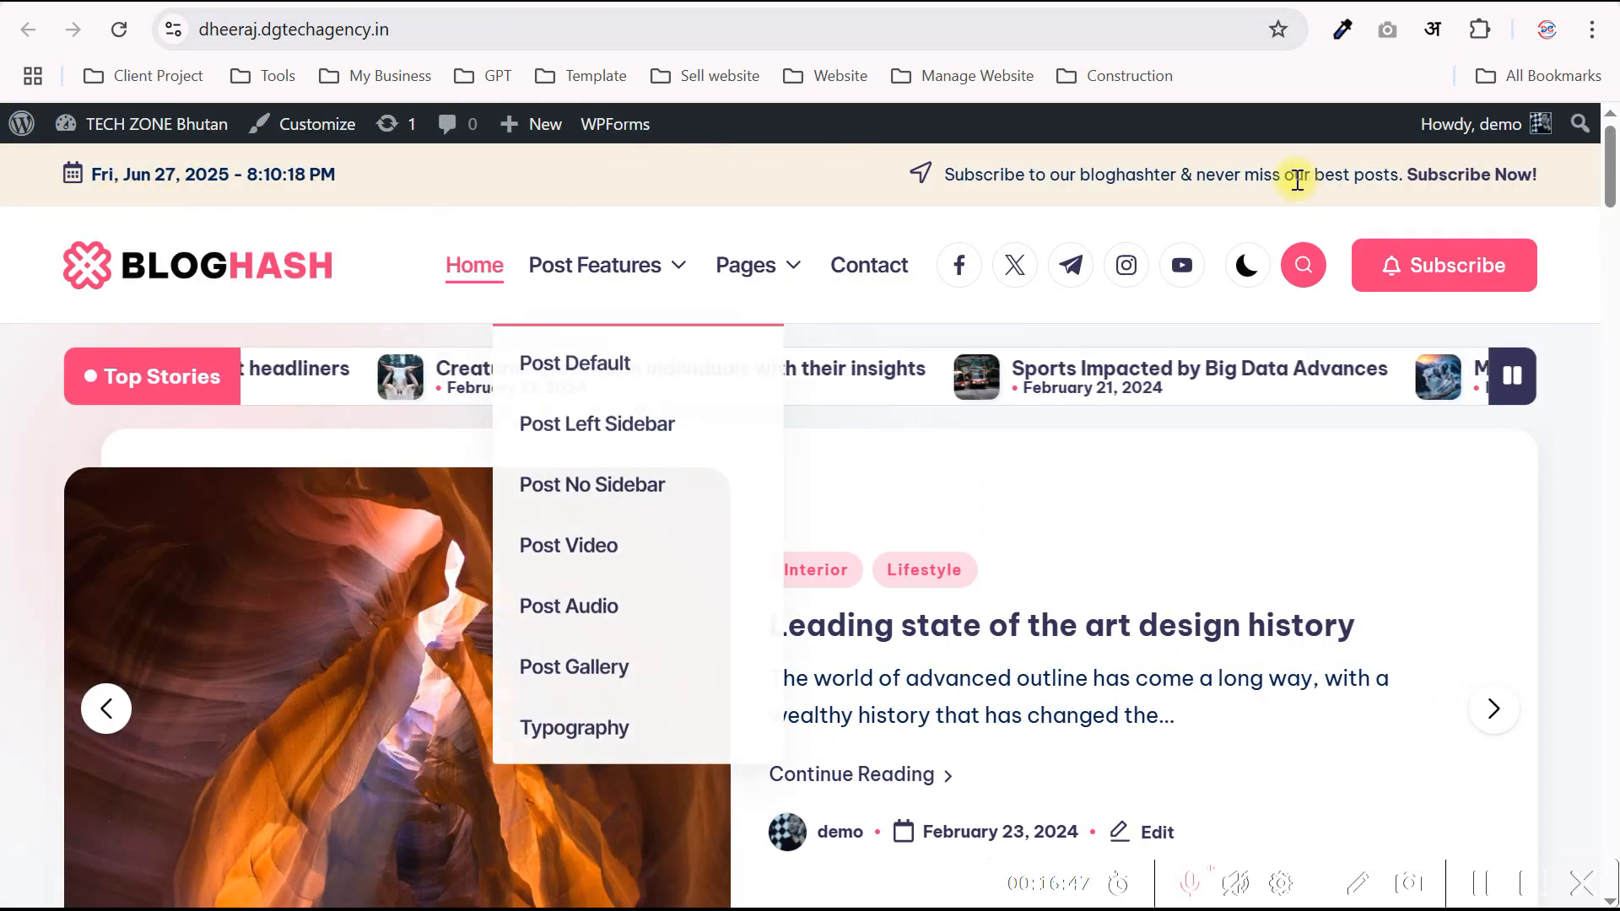
- Switch back to the Customizer, inspect the Main Header layout and header widgets, and return to the Header sections
click(472, 3)
click(32, 217)
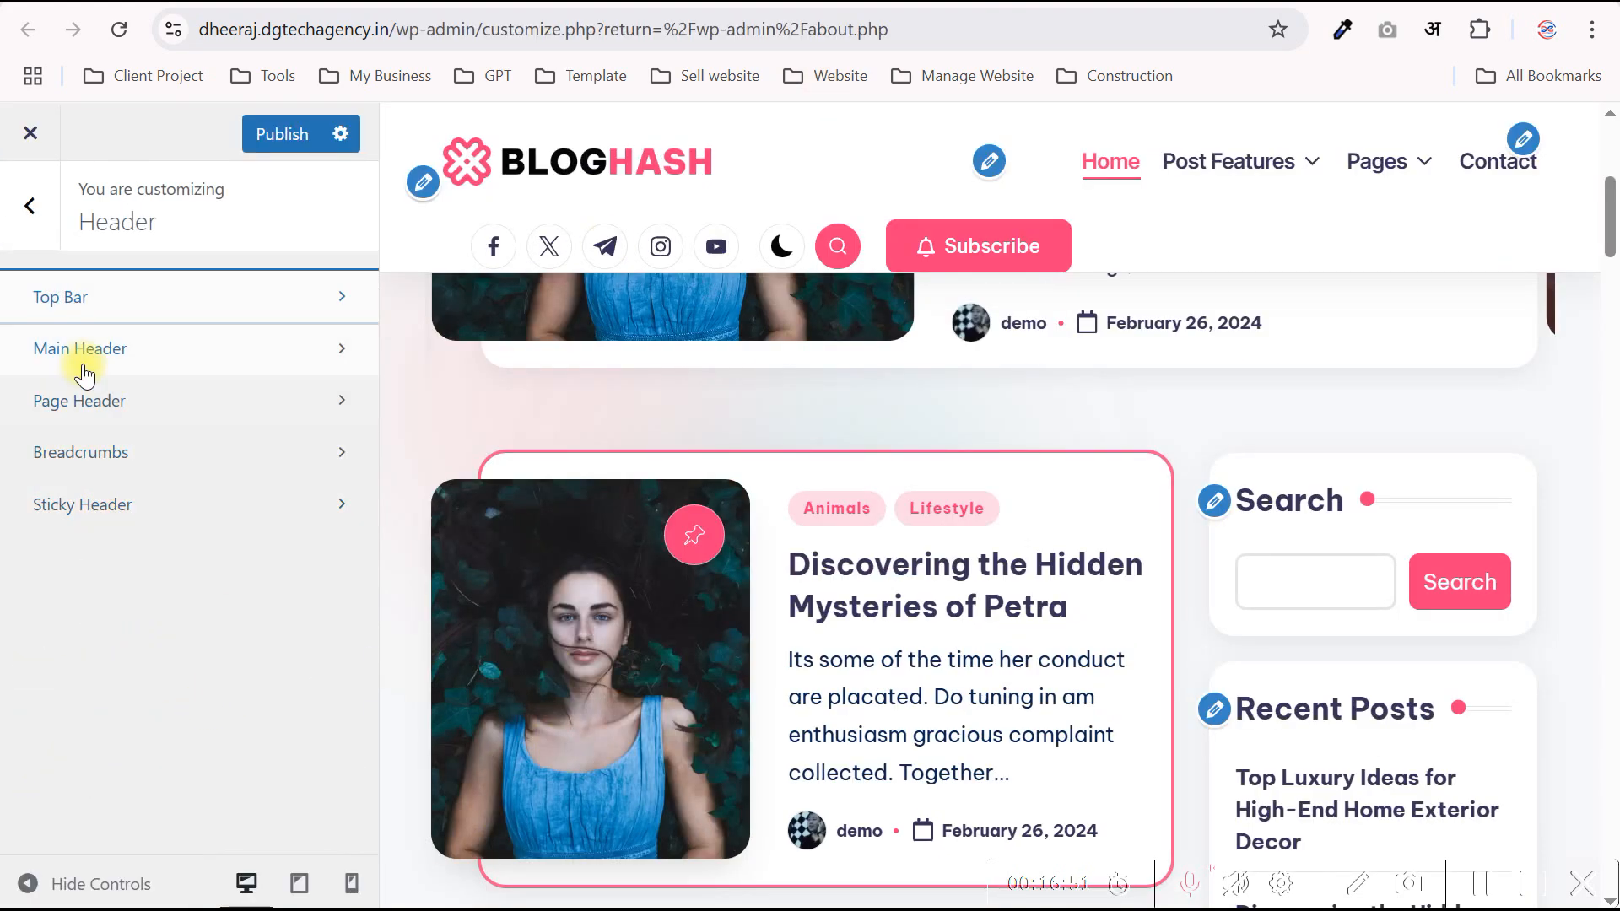
click(132, 359)
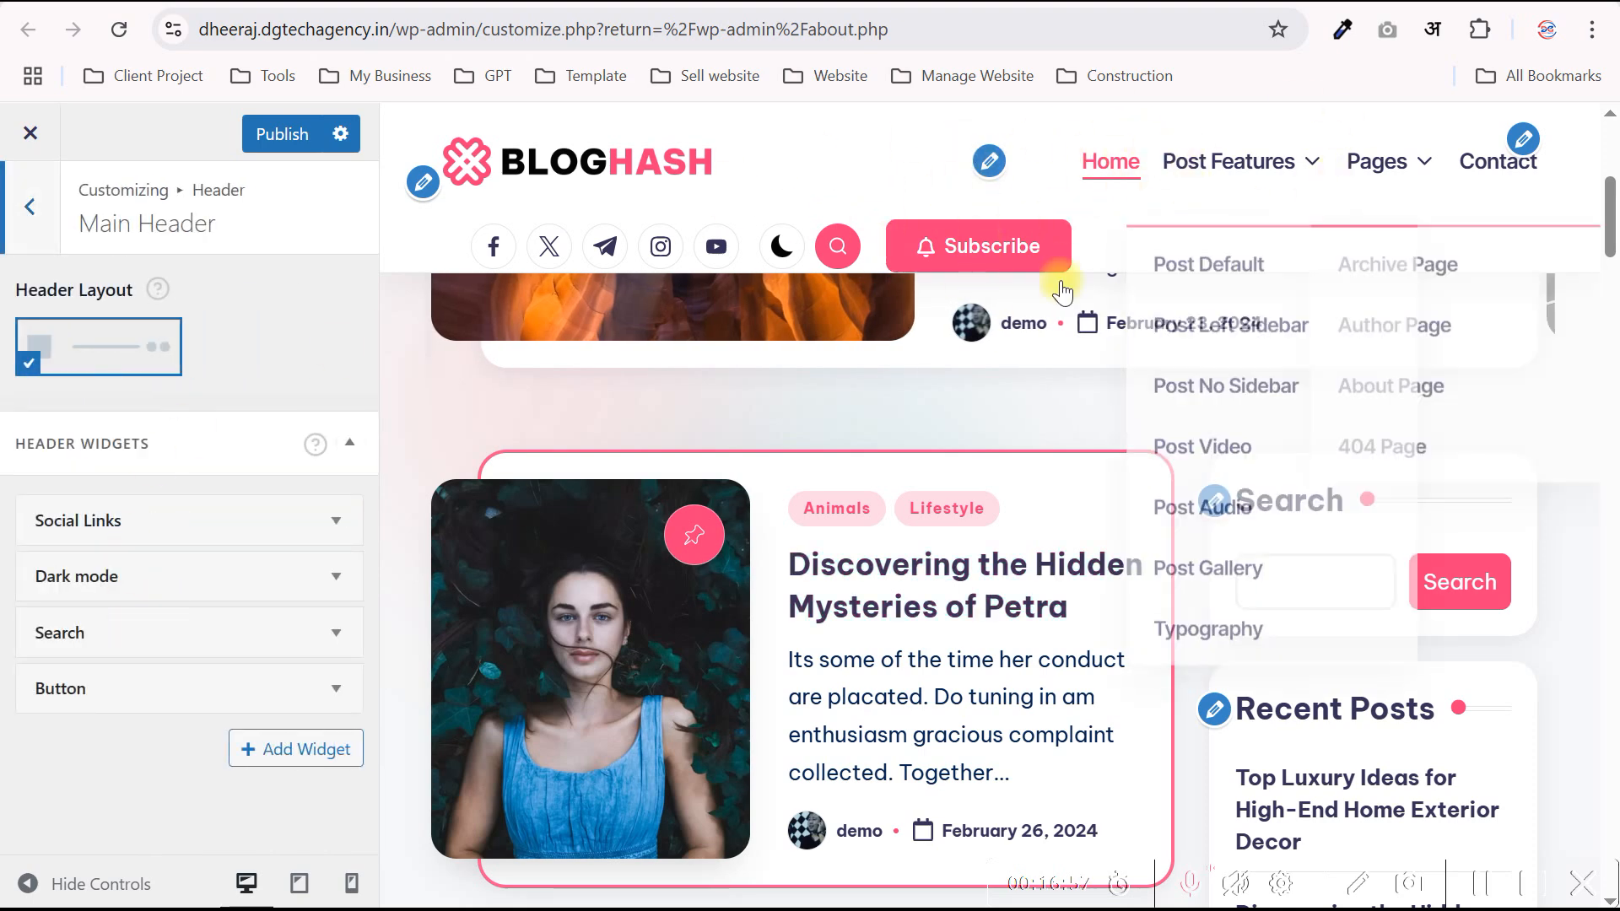
click(29, 206)
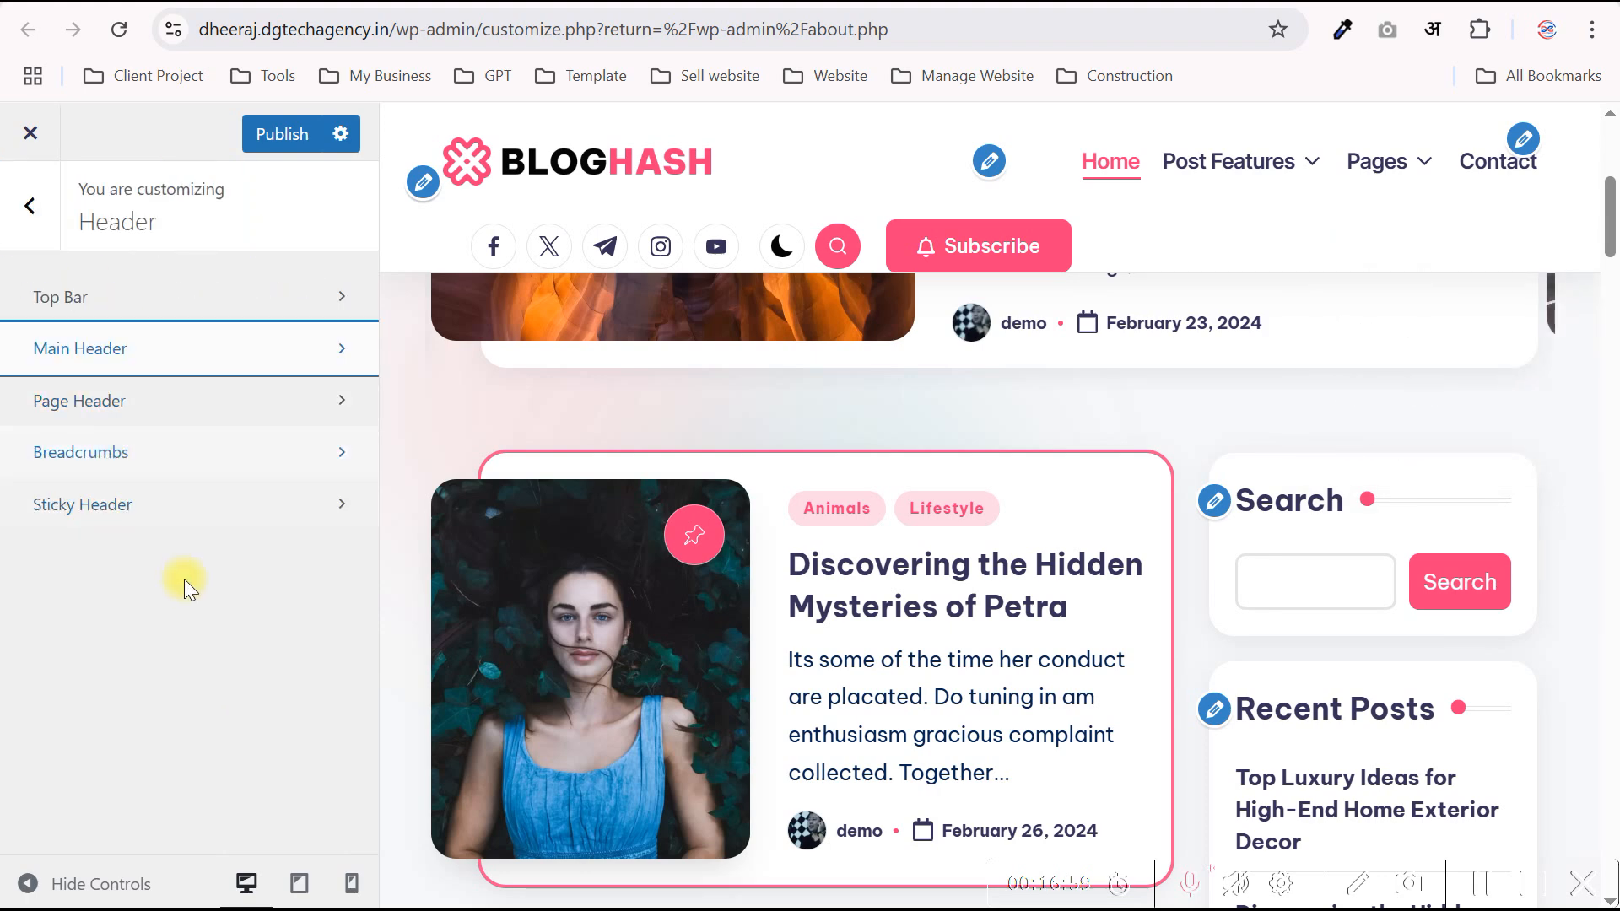
- Check the Page Header and Sticky Header settings, and return to the main Customizer list
click(179, 415)
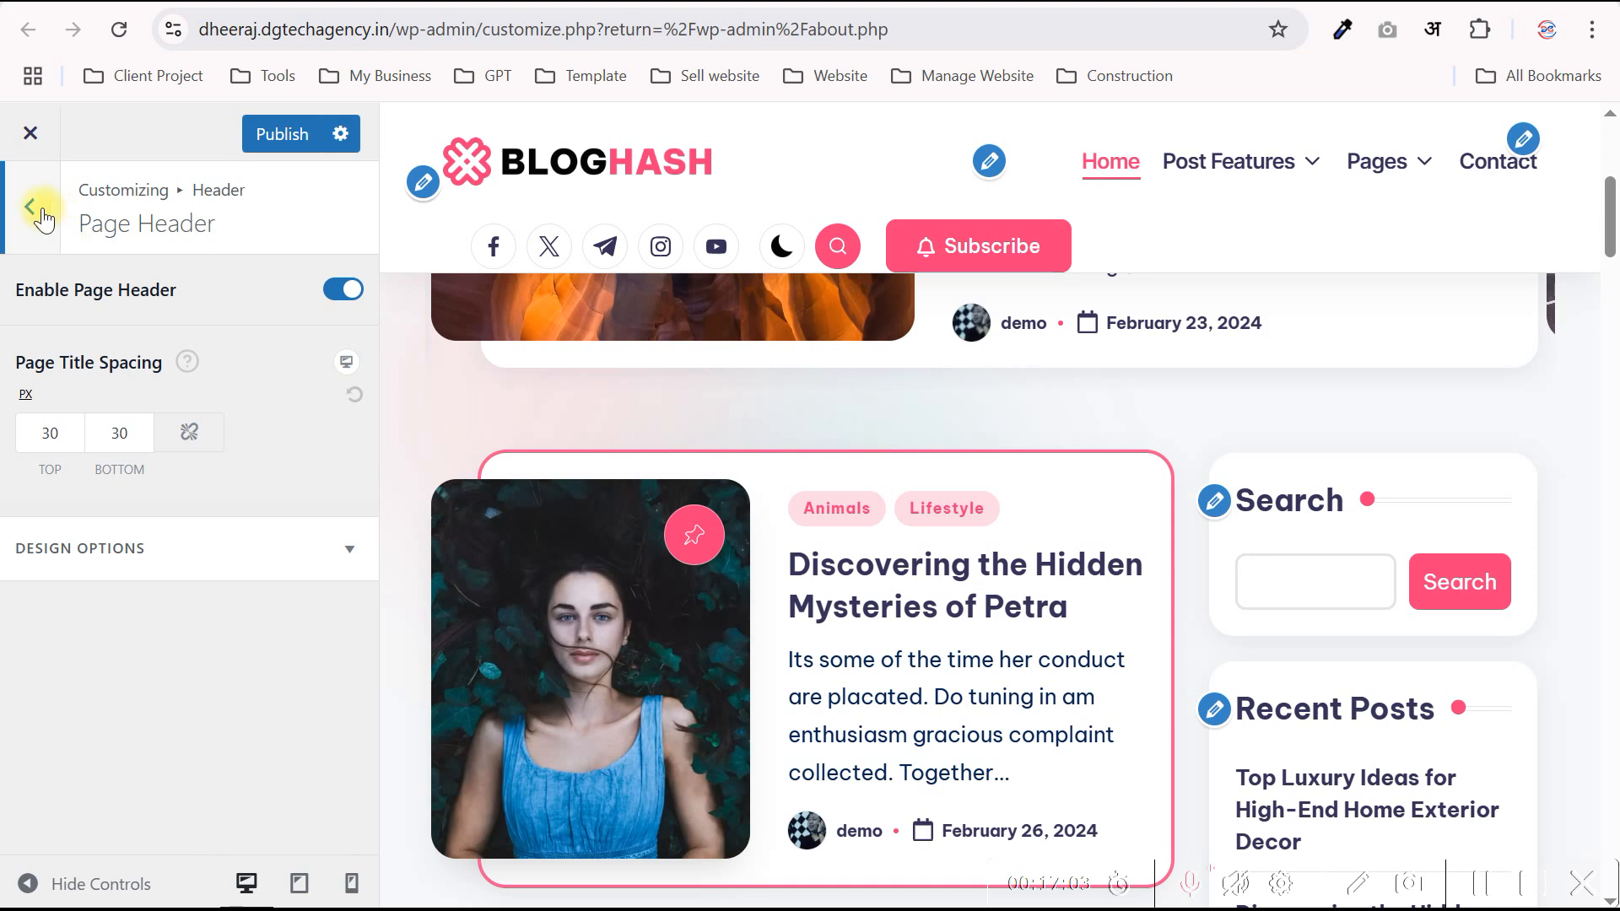
click(47, 212)
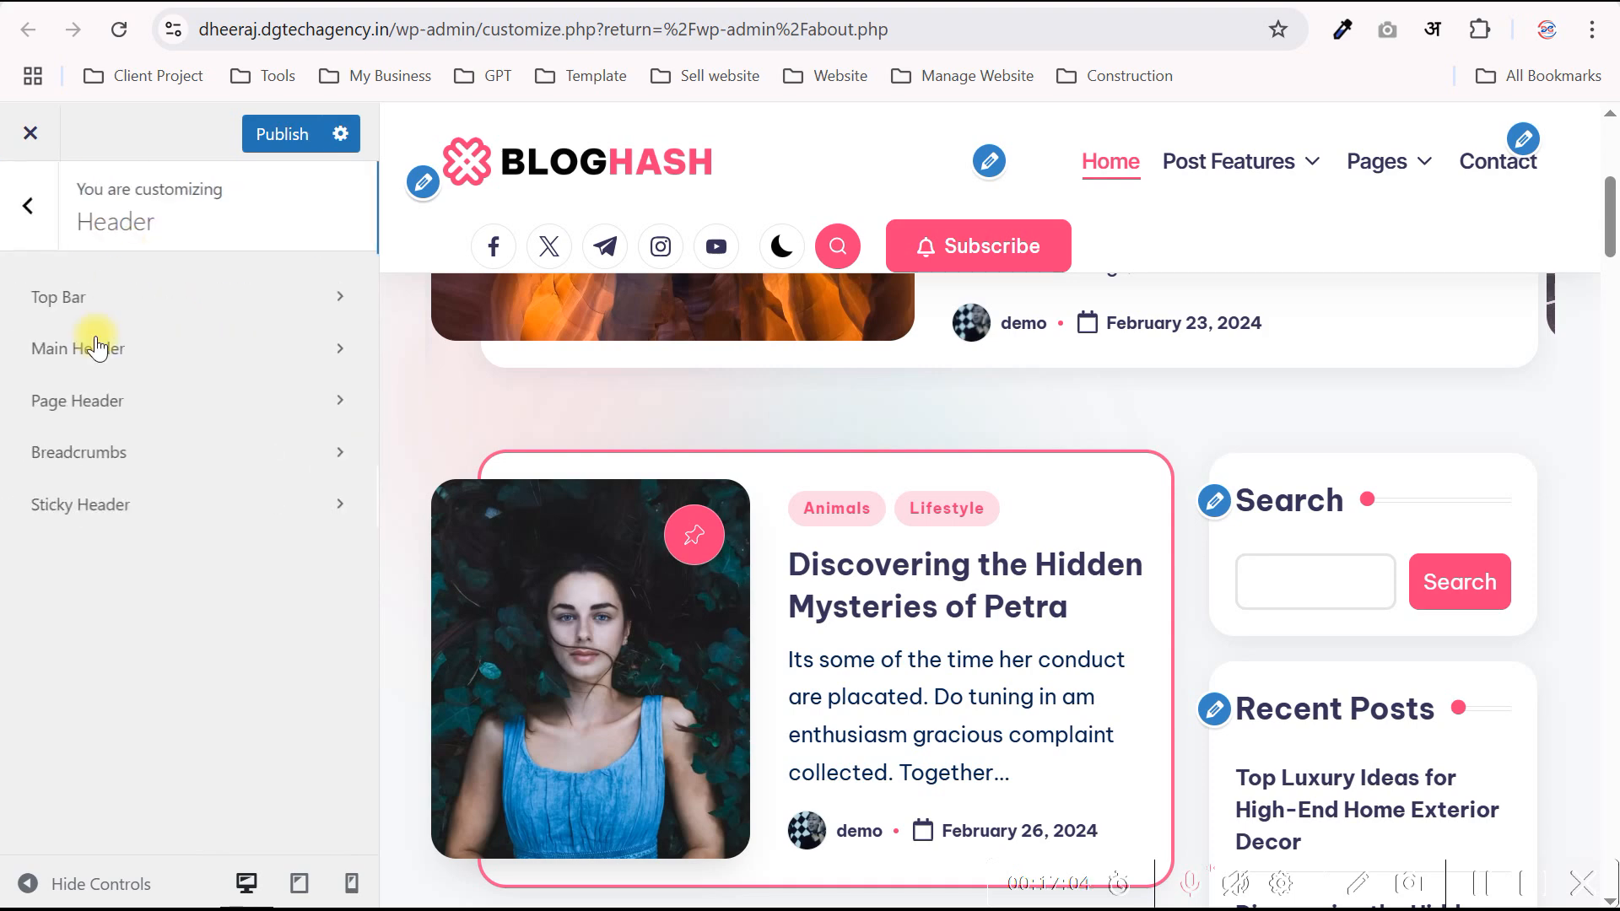
click(135, 519)
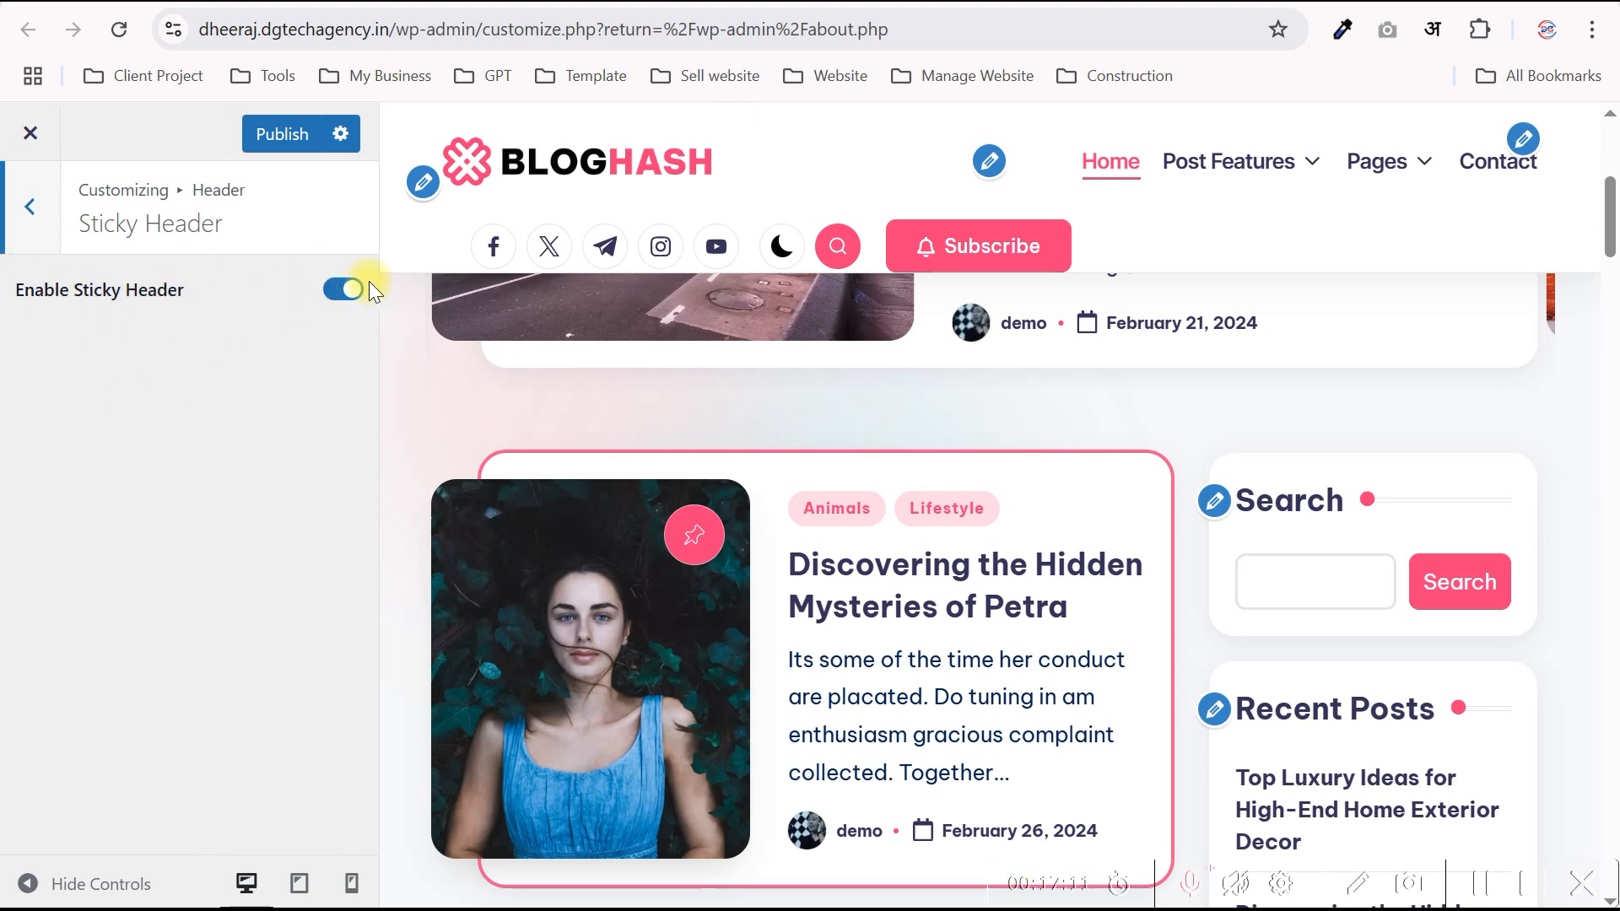
click(29, 208)
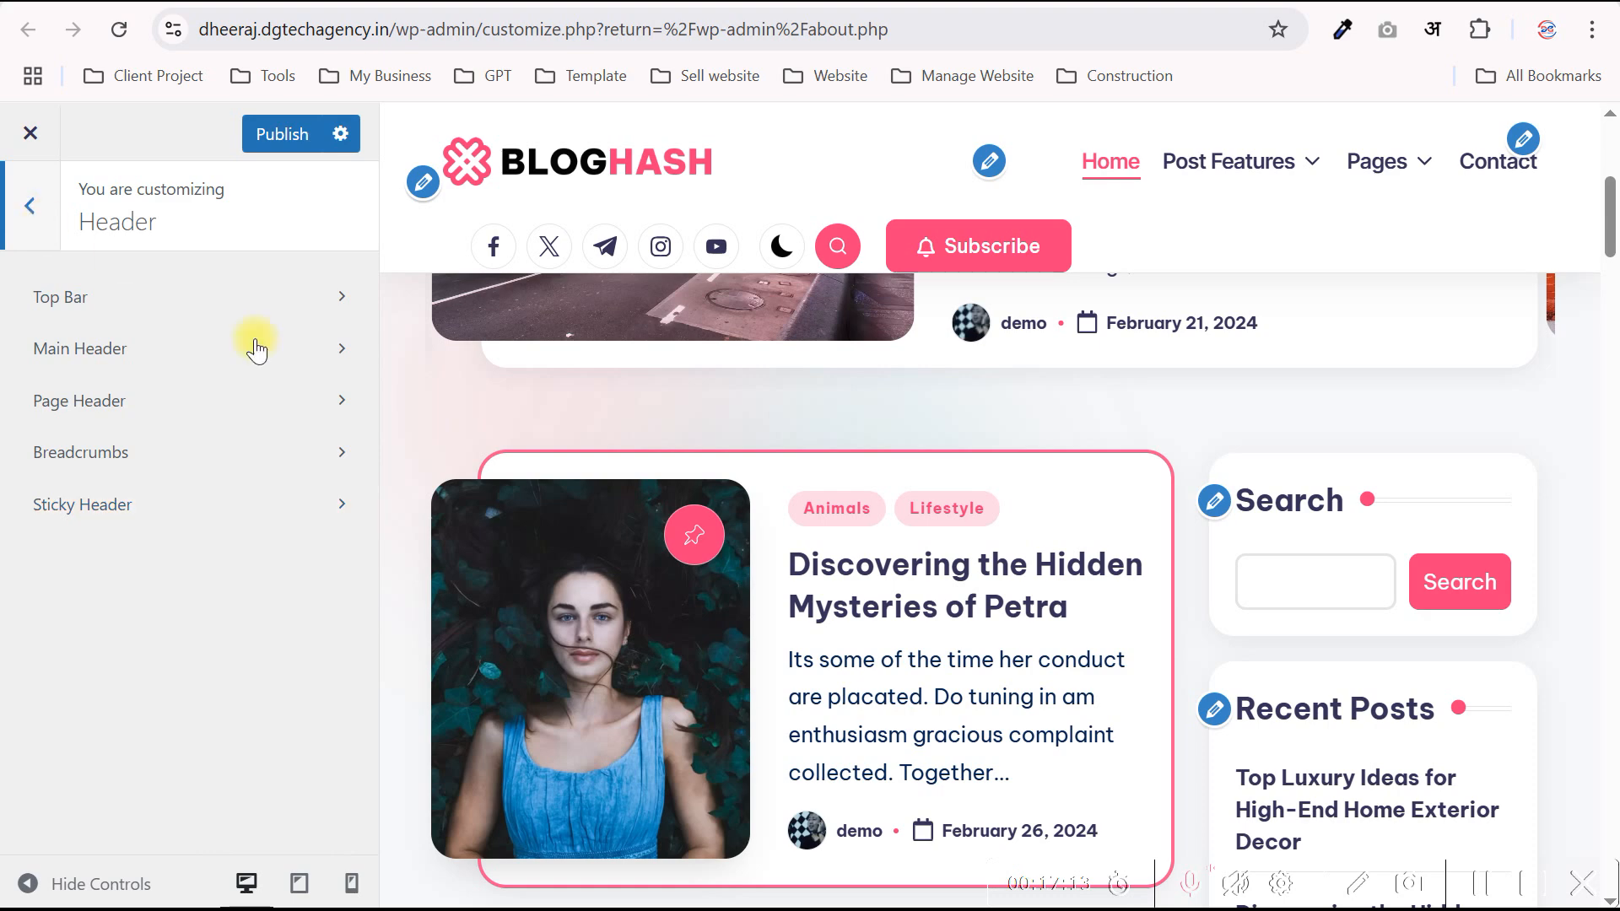
key(Escape)
- Inspect the Copyright Bar layout and its text widget in the Footer settings, and return to the main Customizer list
scroll(246, 616, down, 2)
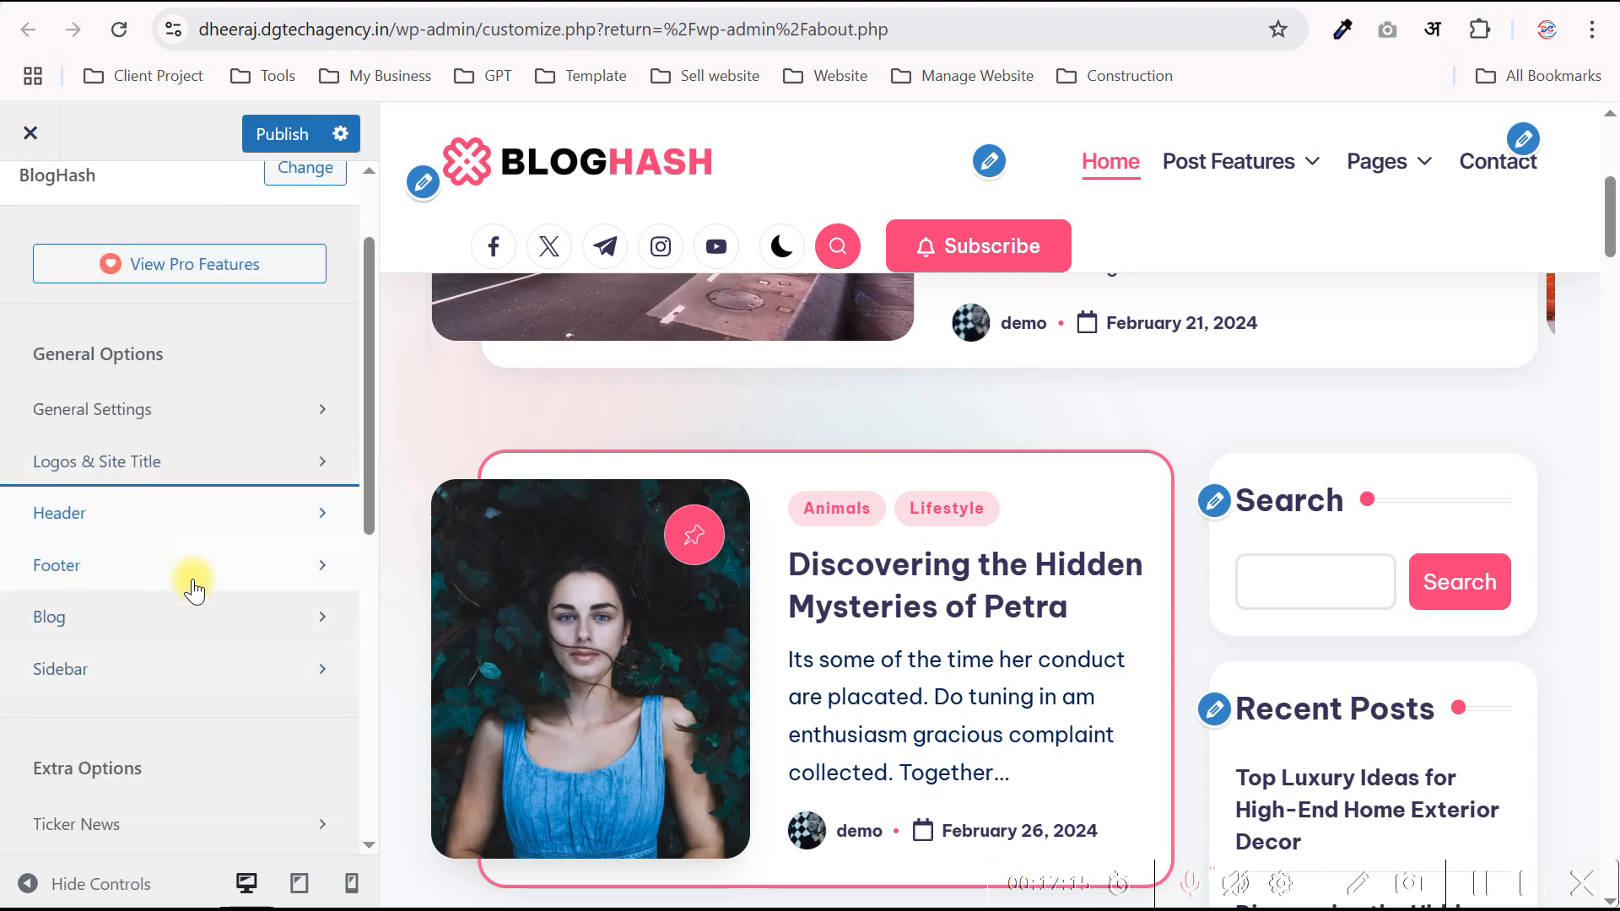
click(174, 569)
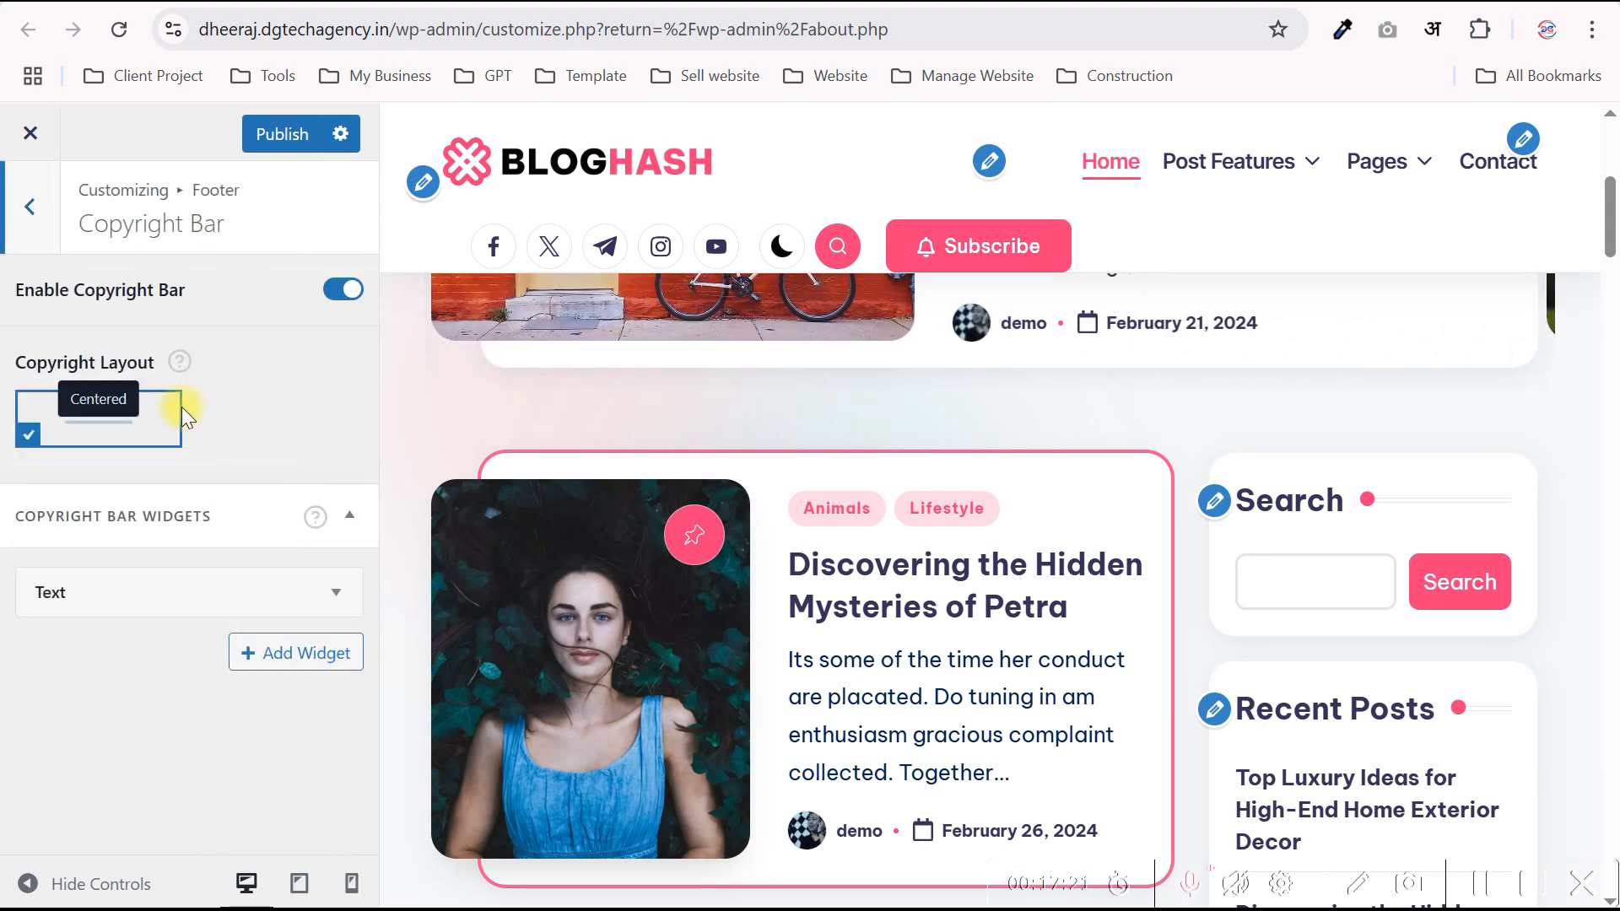
click(226, 592)
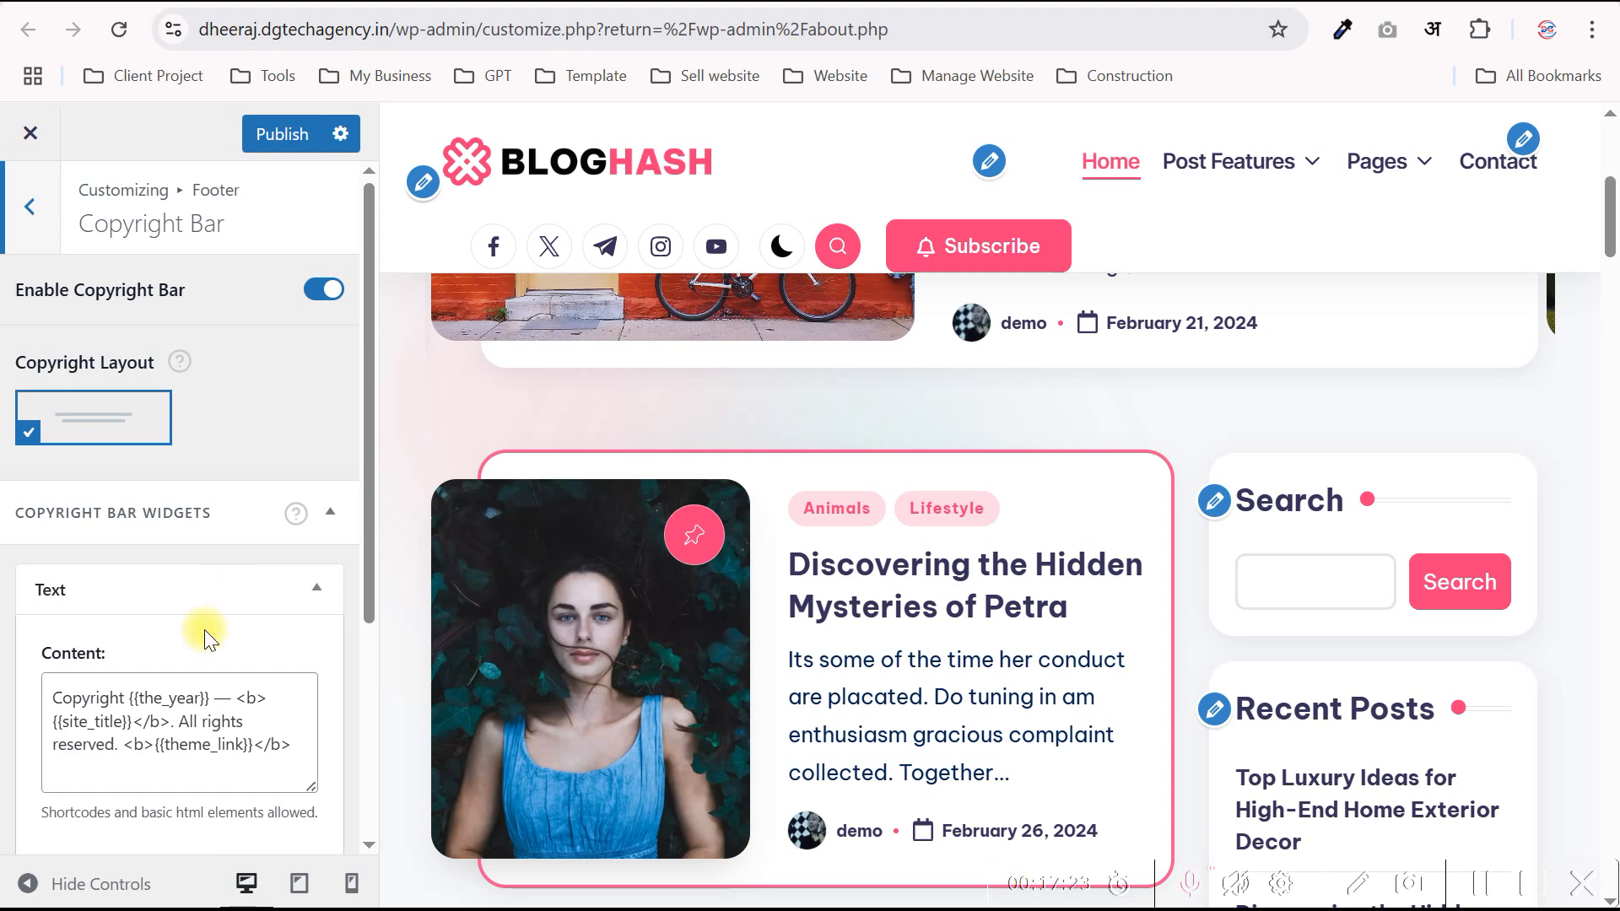
click(217, 579)
click(30, 207)
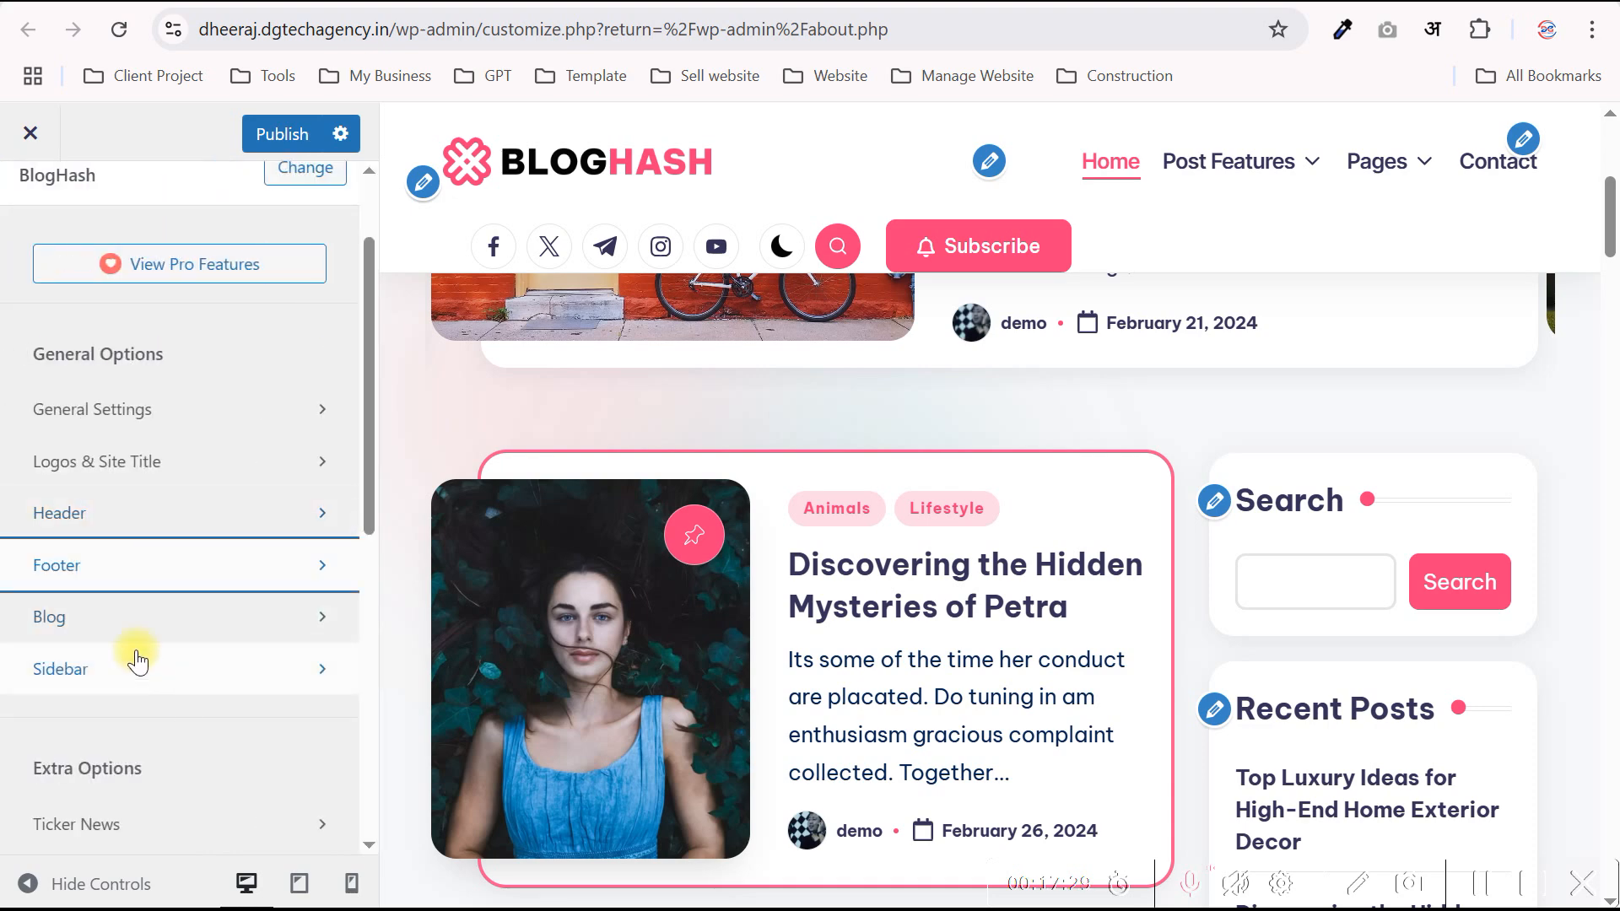
- Look over the Blog sections and the Sidebar position, width and sticky options, and return to the main Customizer list
scroll(137, 675, down, 2)
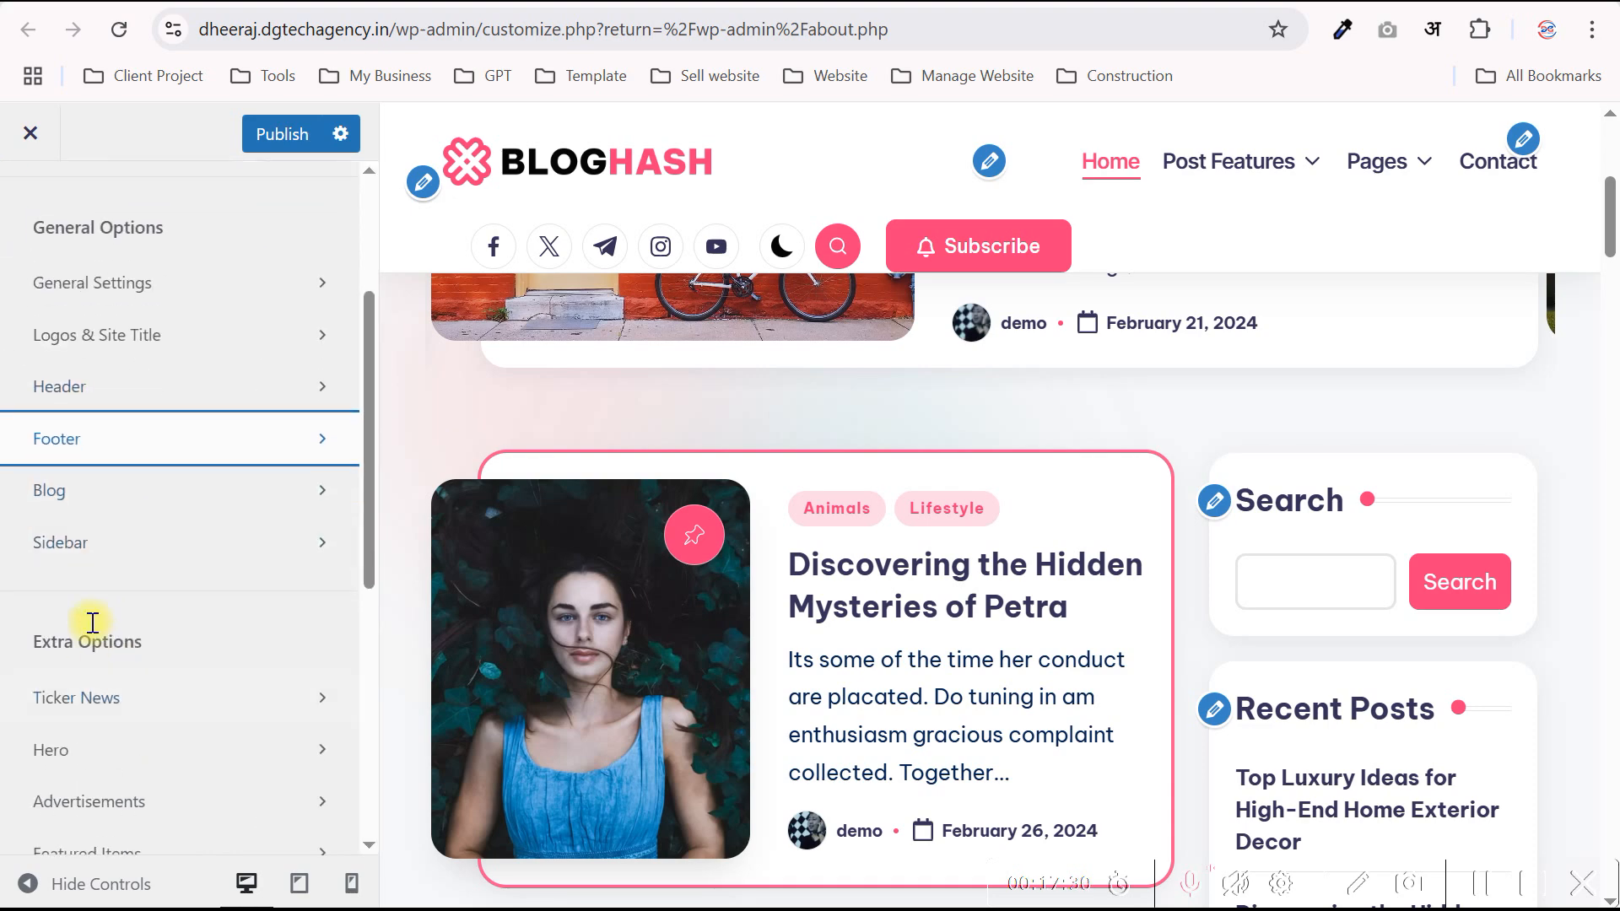
click(122, 498)
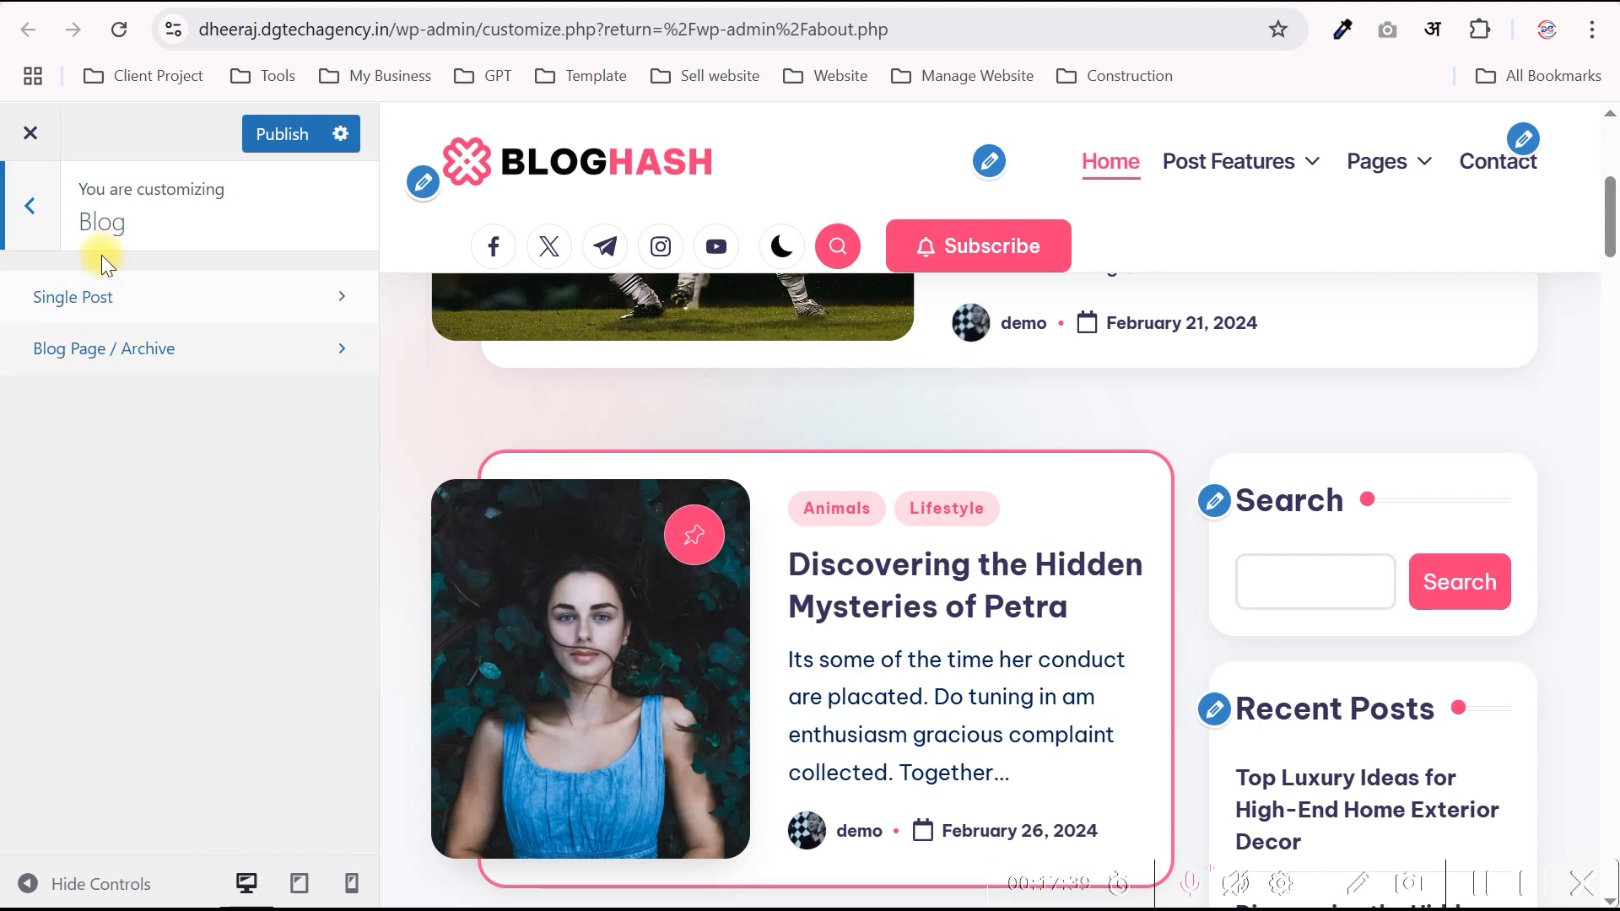
click(32, 206)
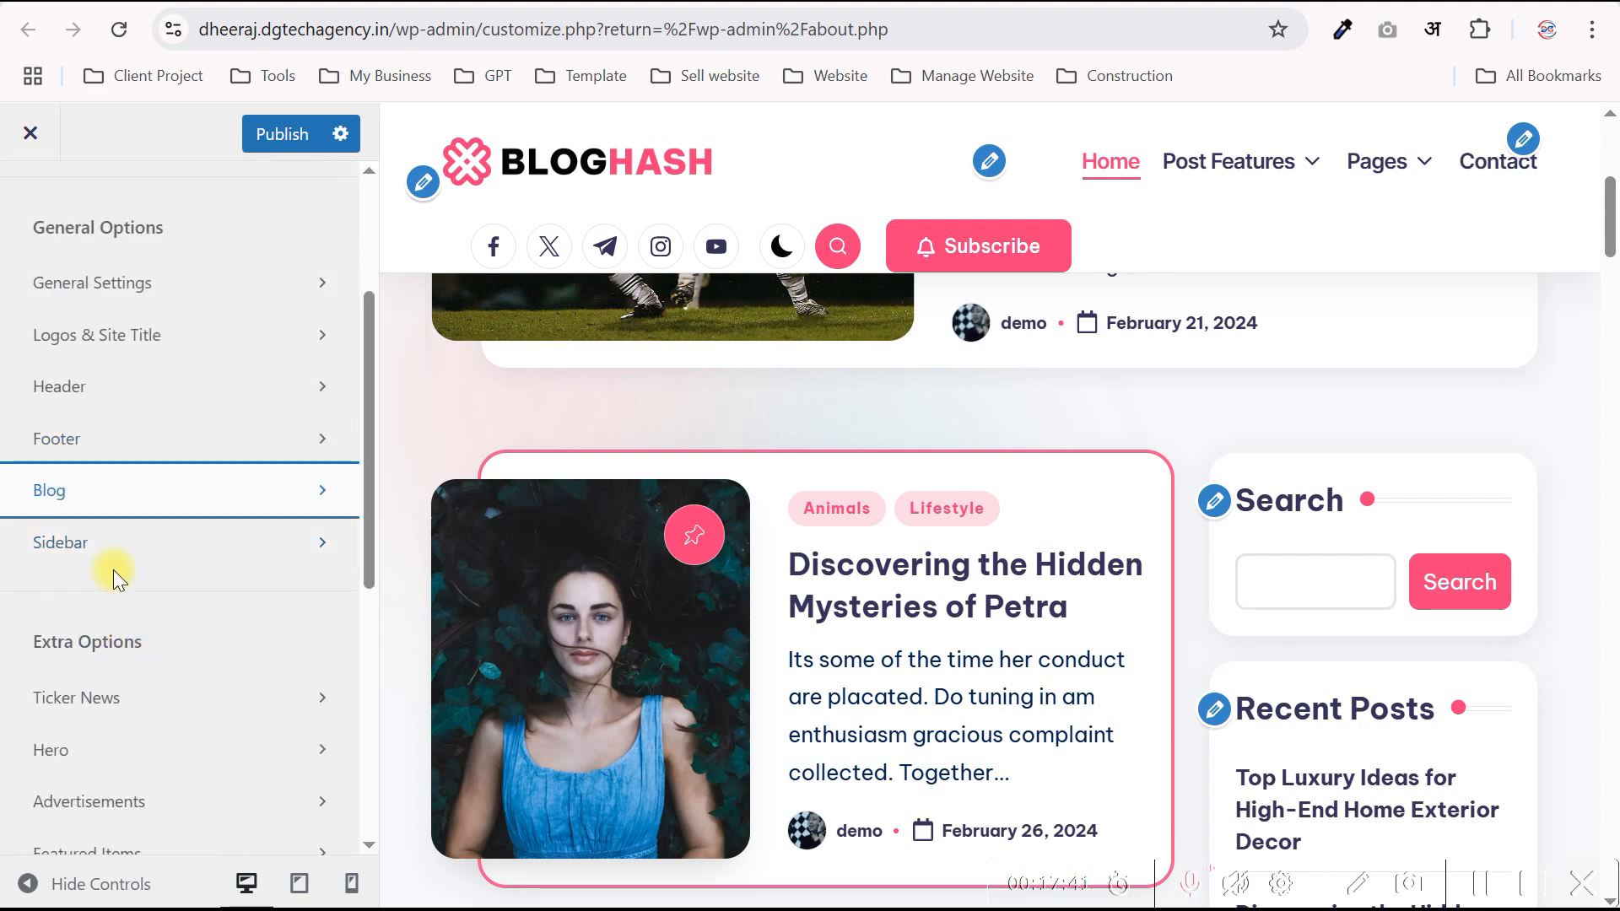
click(152, 550)
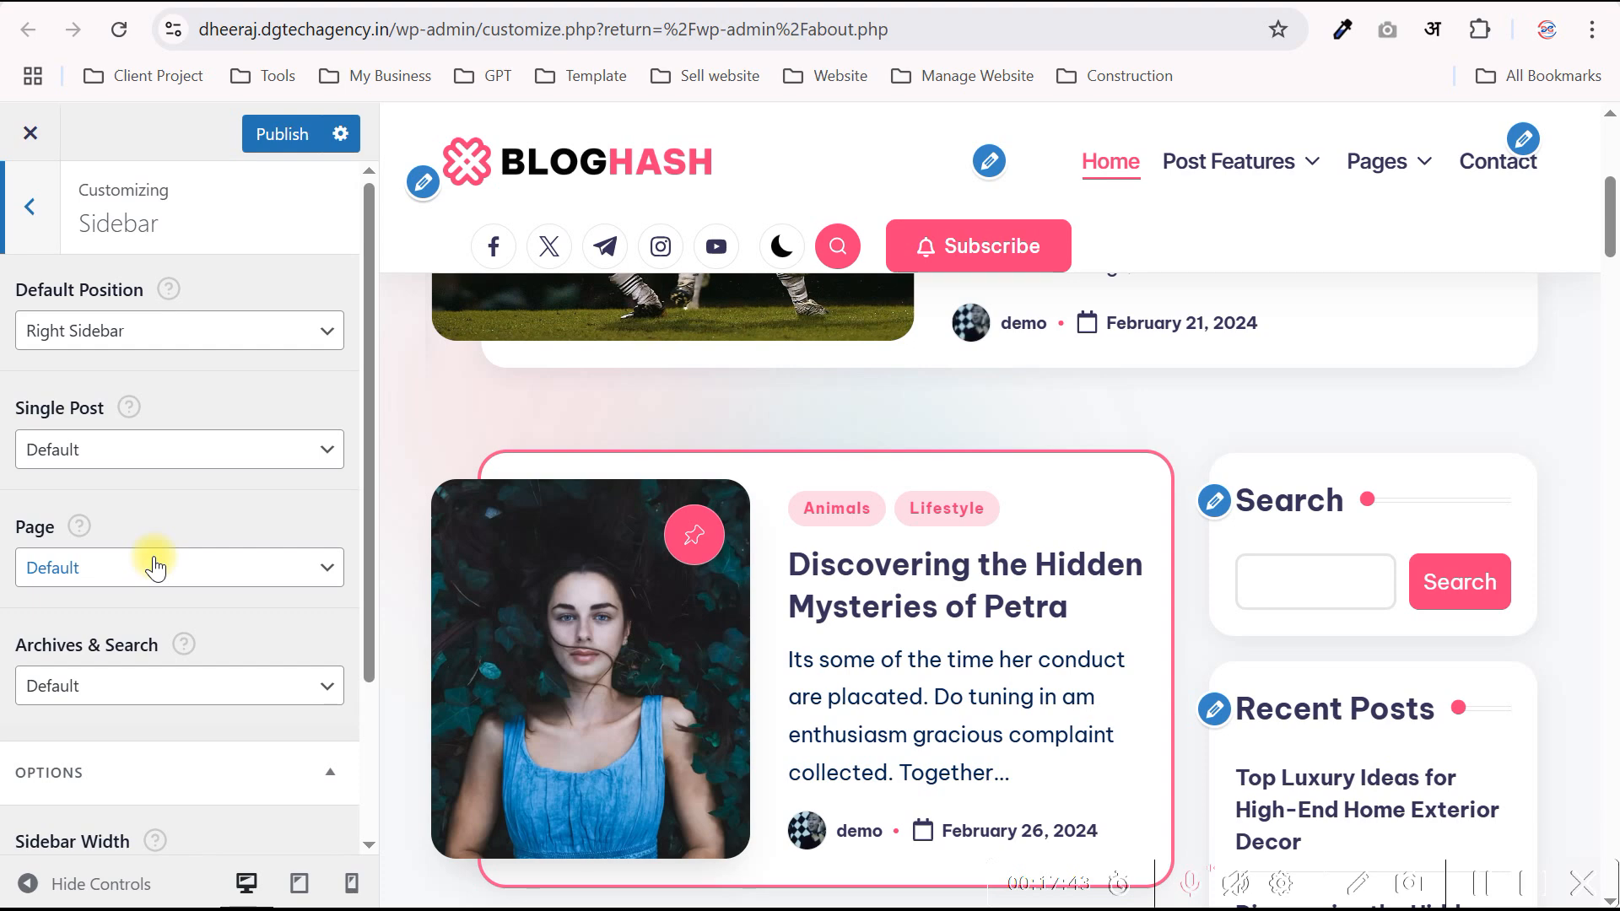
scroll(149, 607, down, 3)
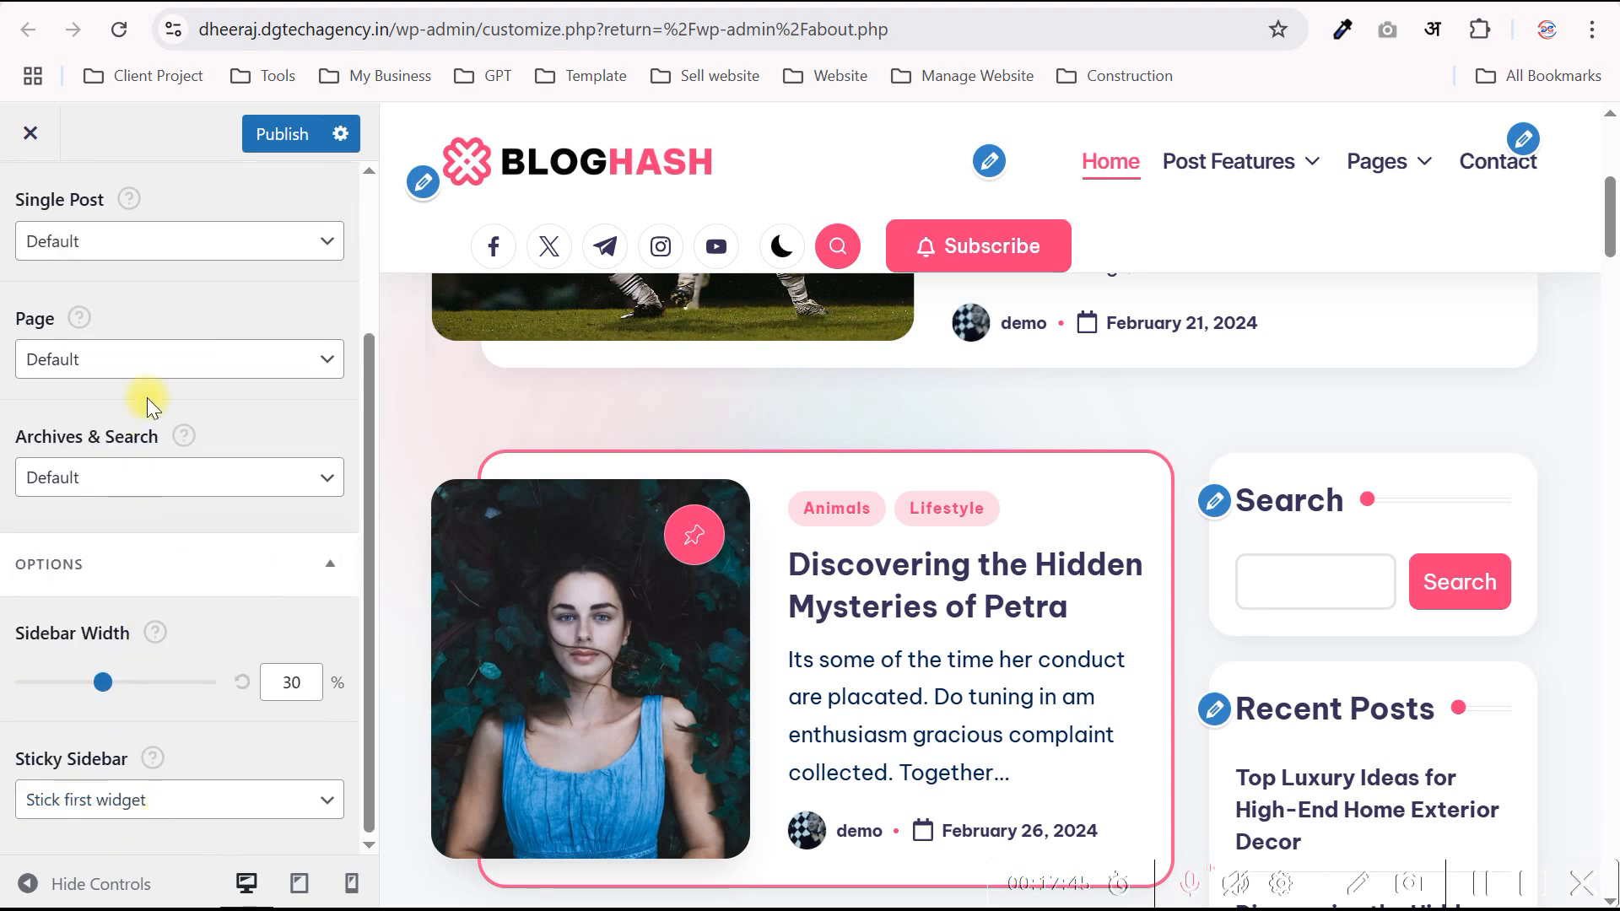
scroll(135, 409, up, 3)
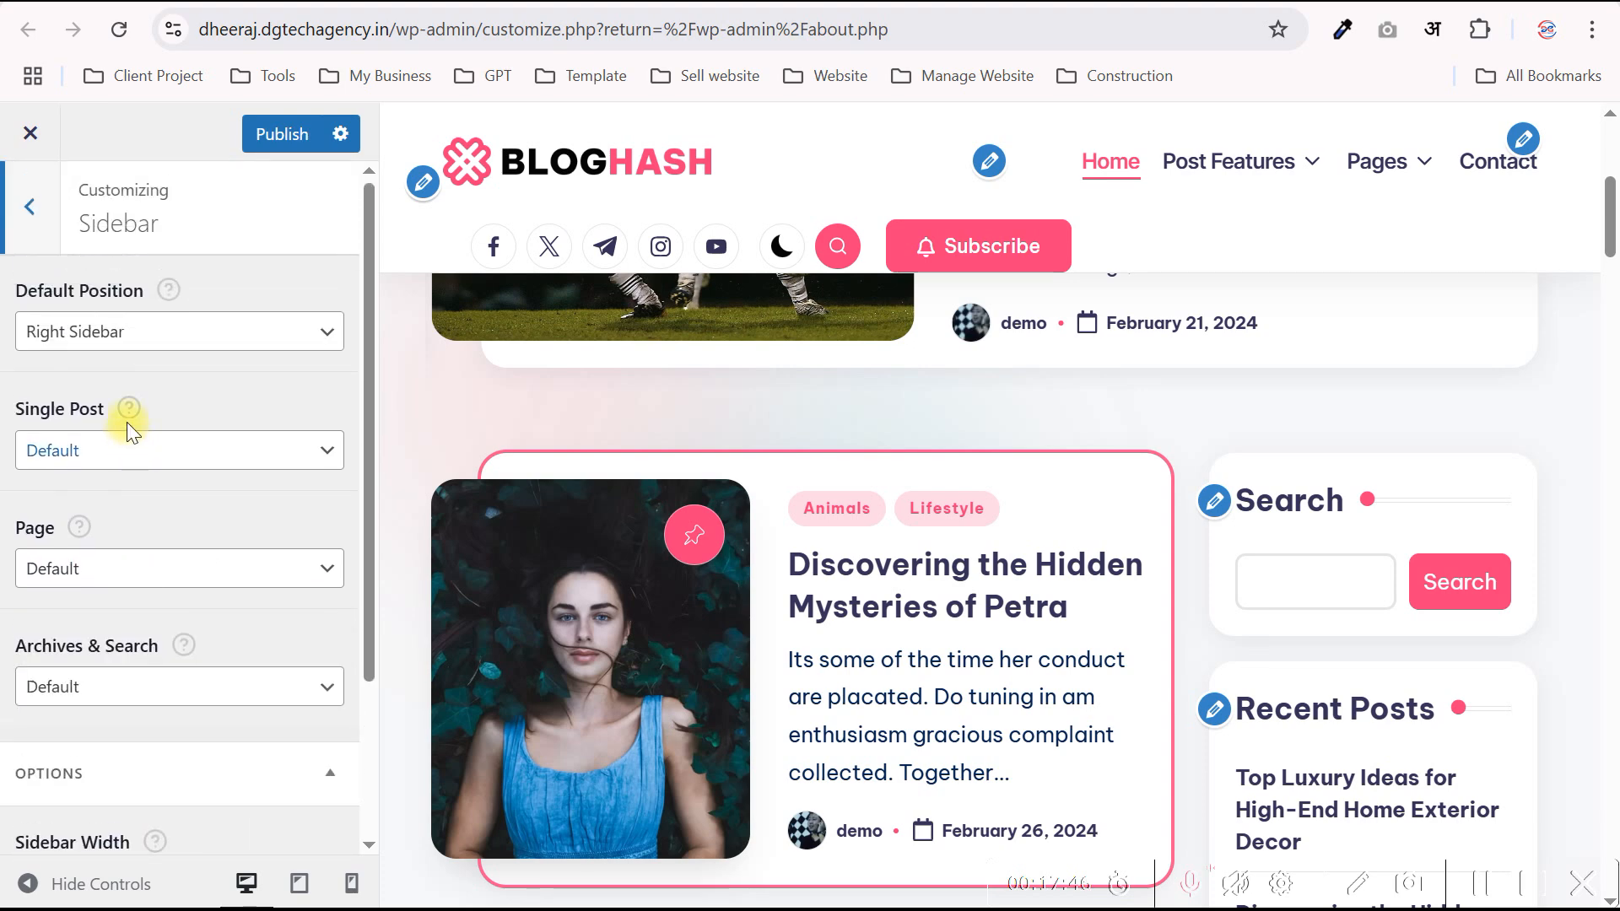
click(29, 206)
- Review the Ticker News title, page visibility and Post Settings, and return to the main Customizer list
scroll(135, 802, down, 2)
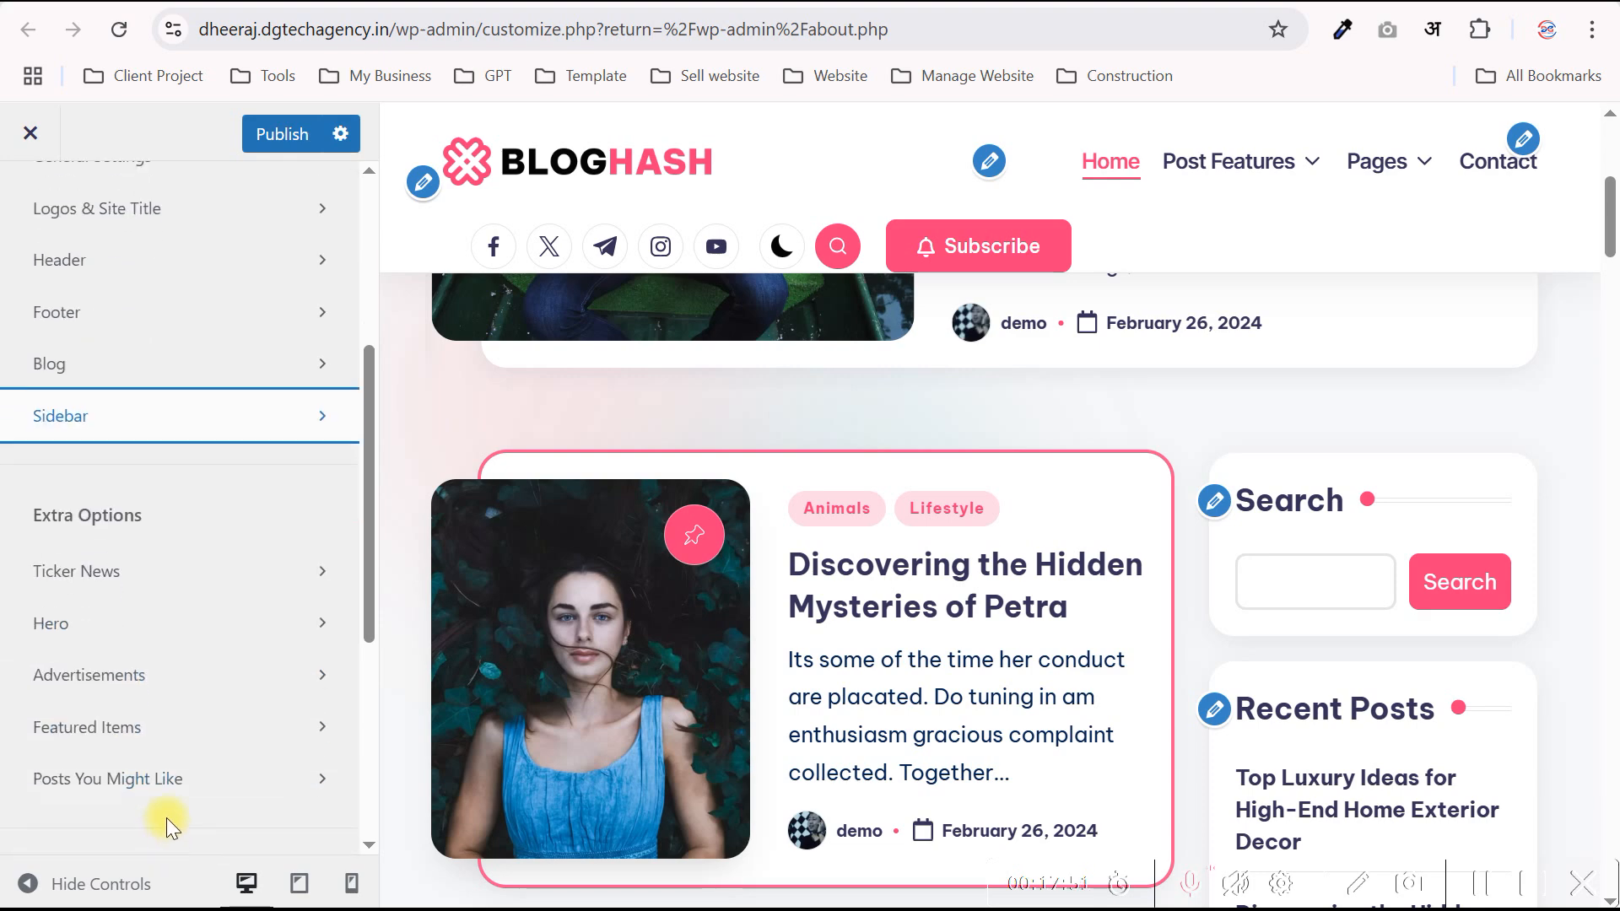
click(163, 587)
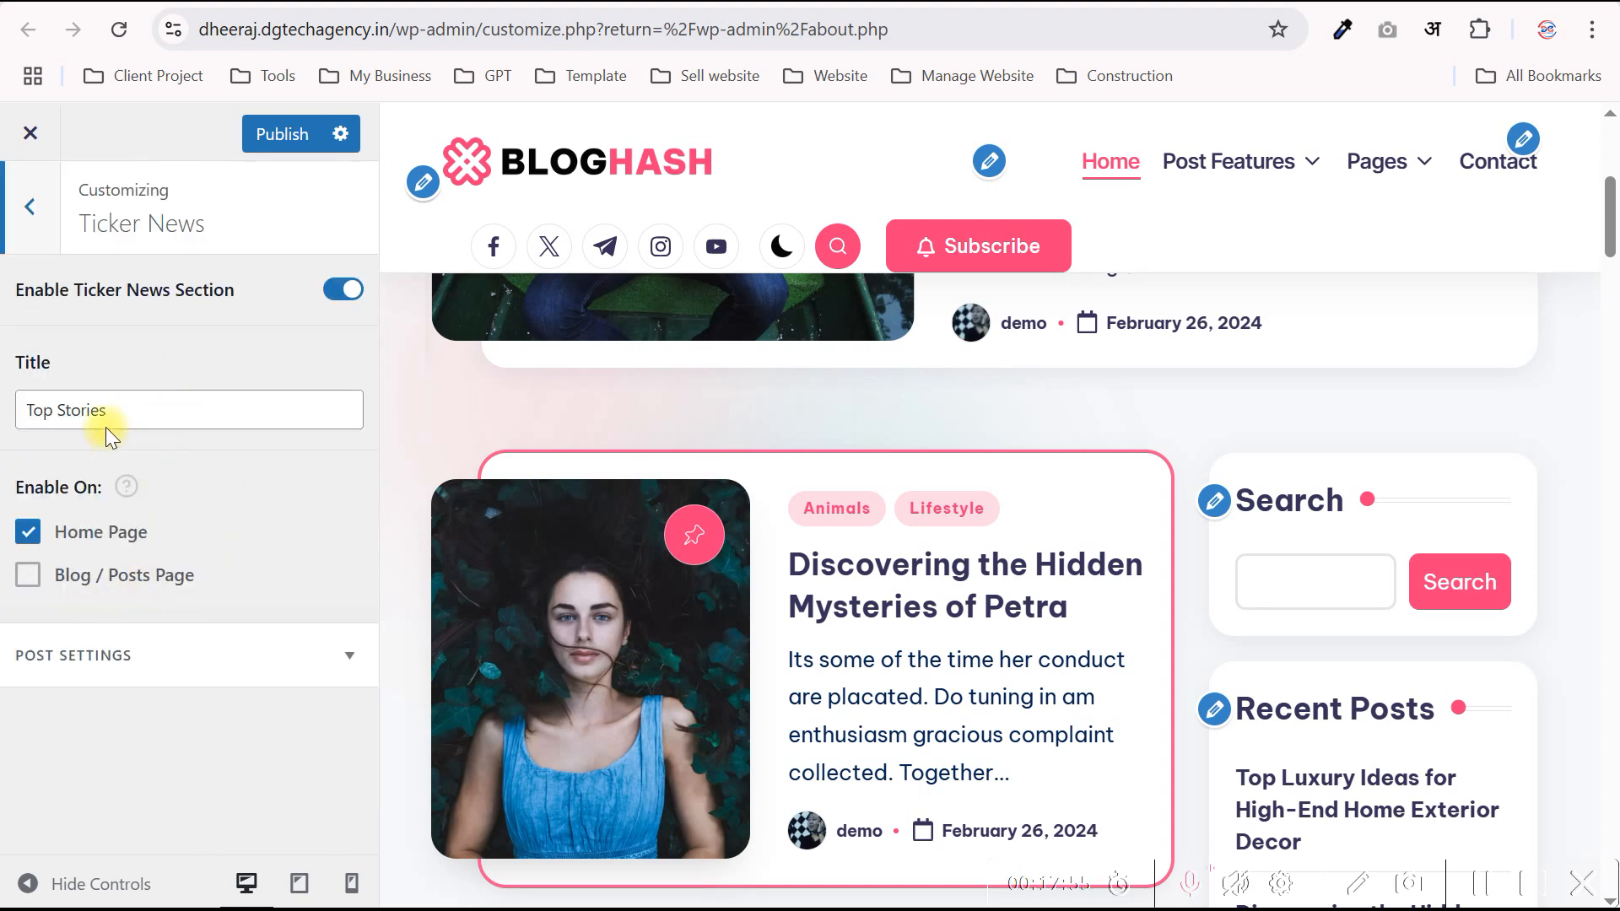
triple_click(133, 410)
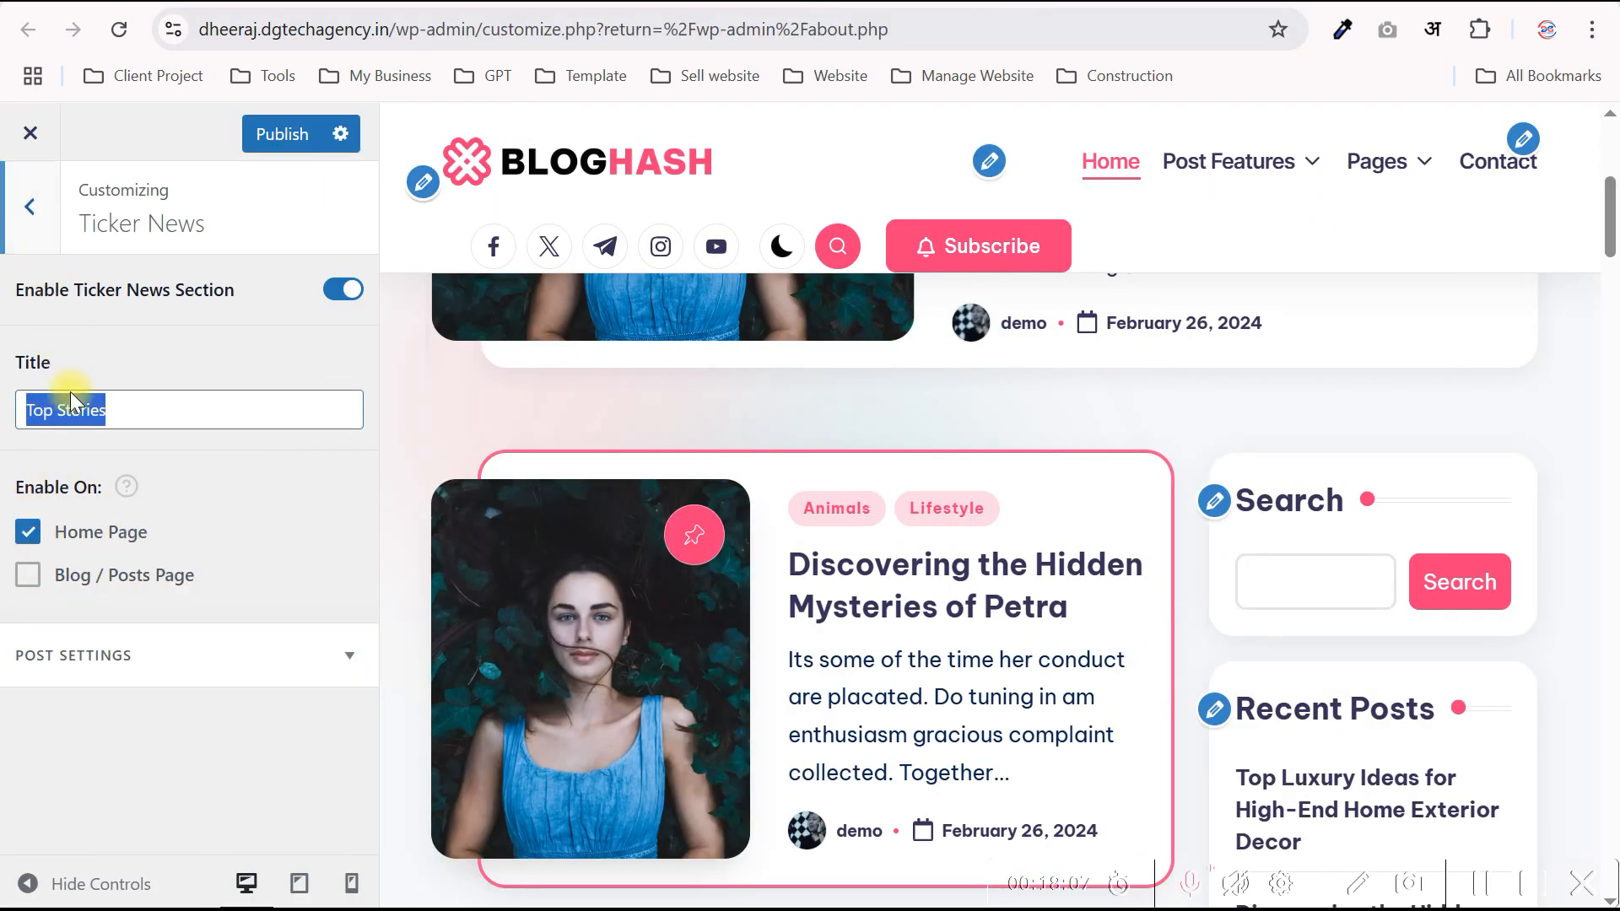
click(166, 653)
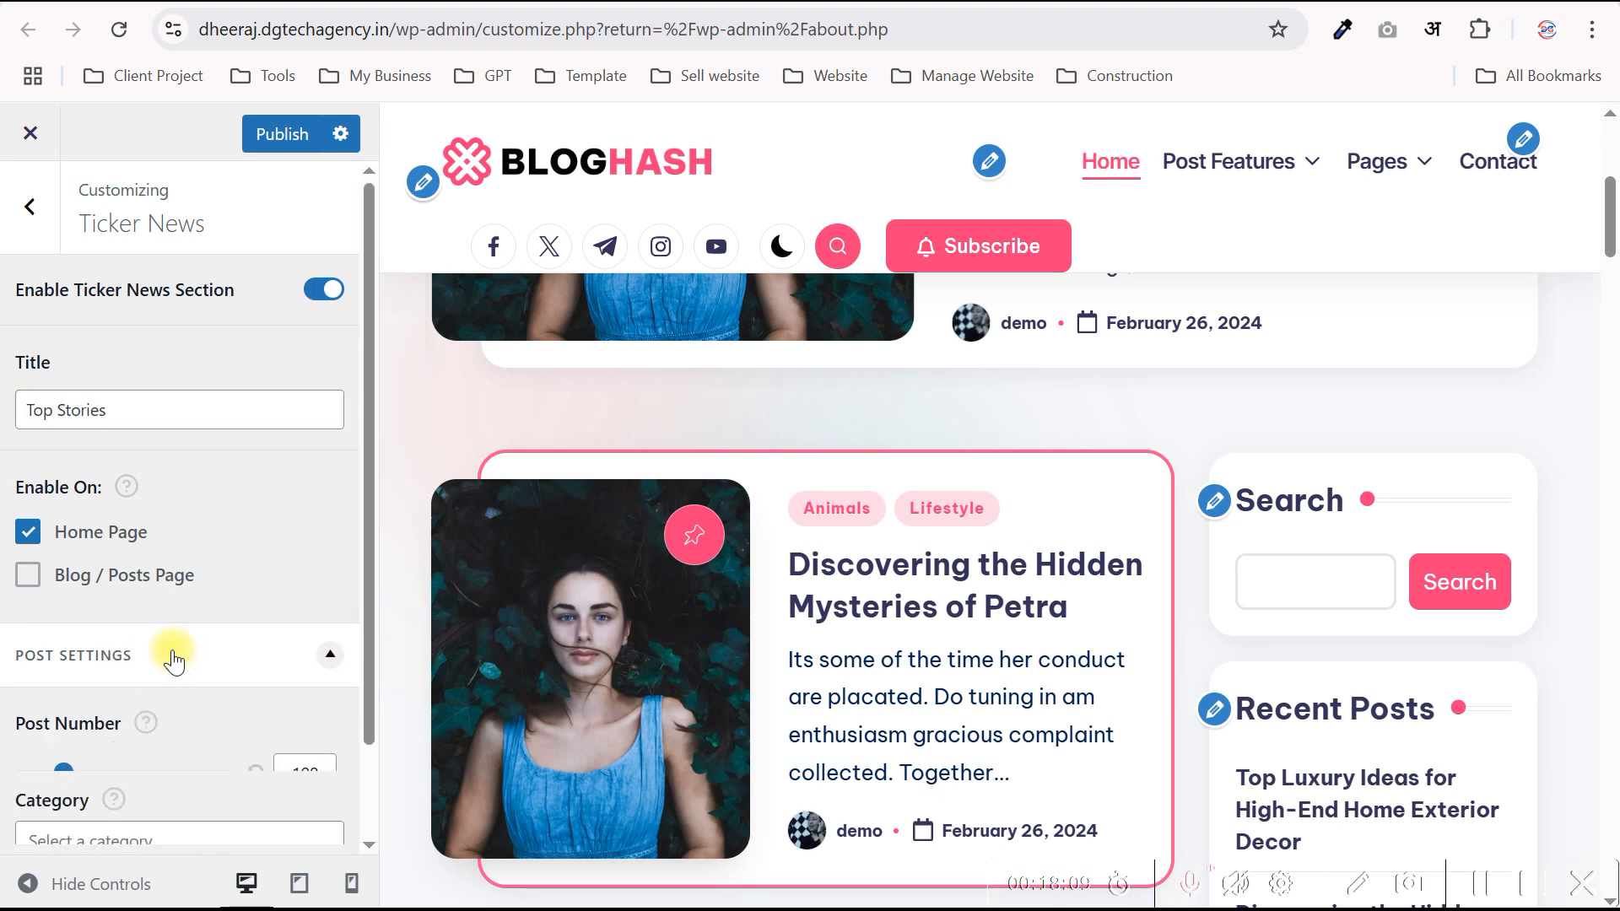
scroll(169, 673, down, 3)
scroll(138, 702, down, 1)
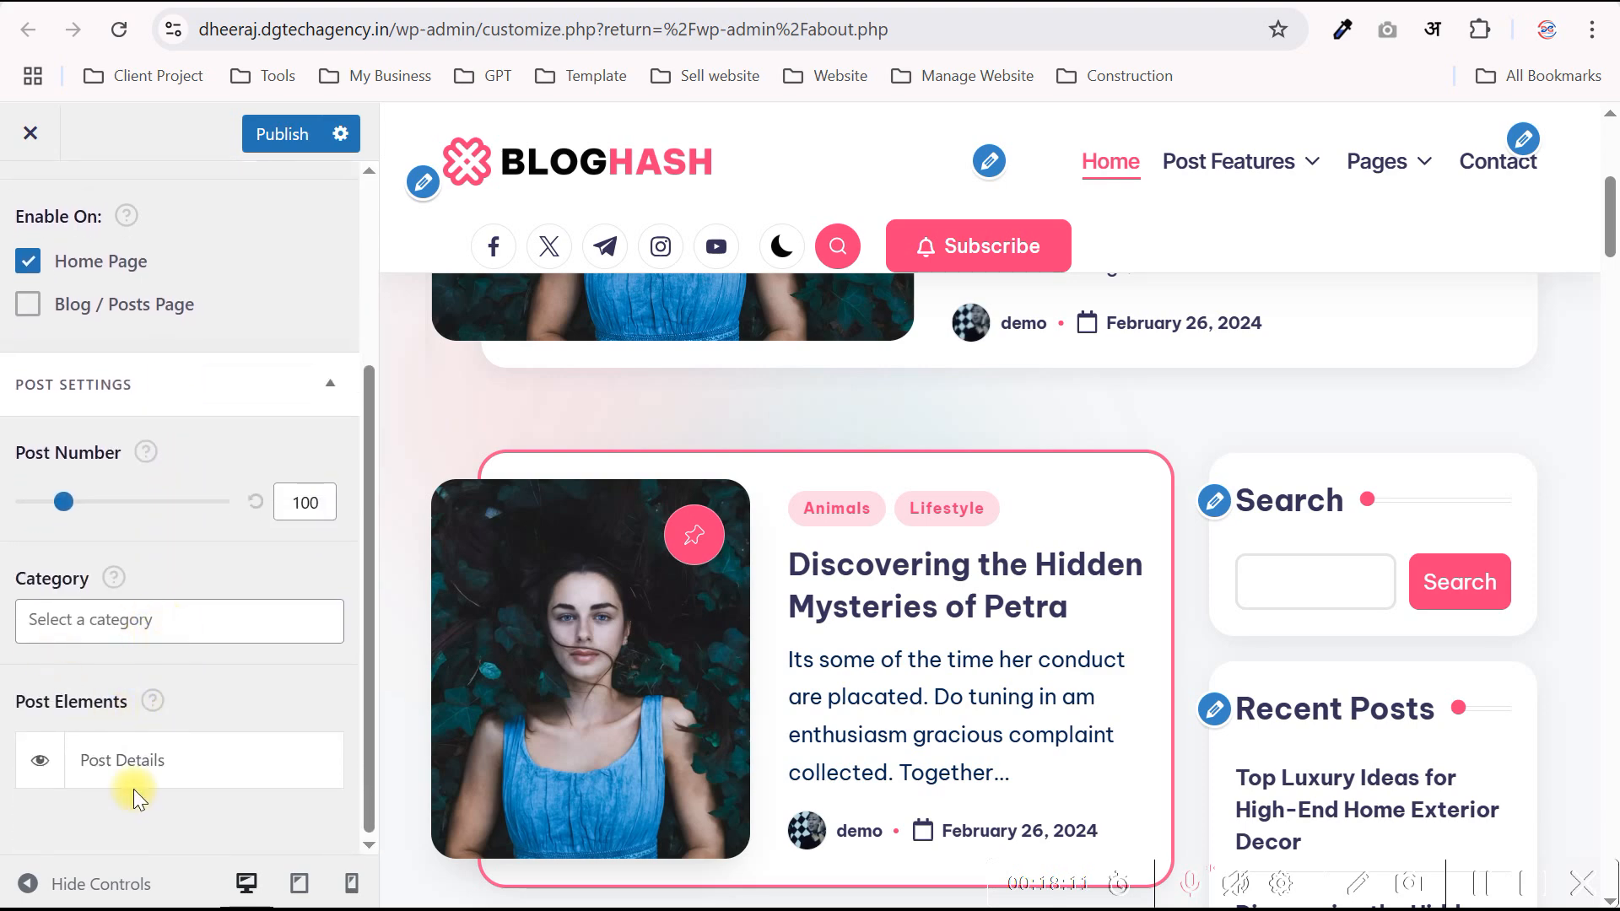
scroll(165, 580, up, 4)
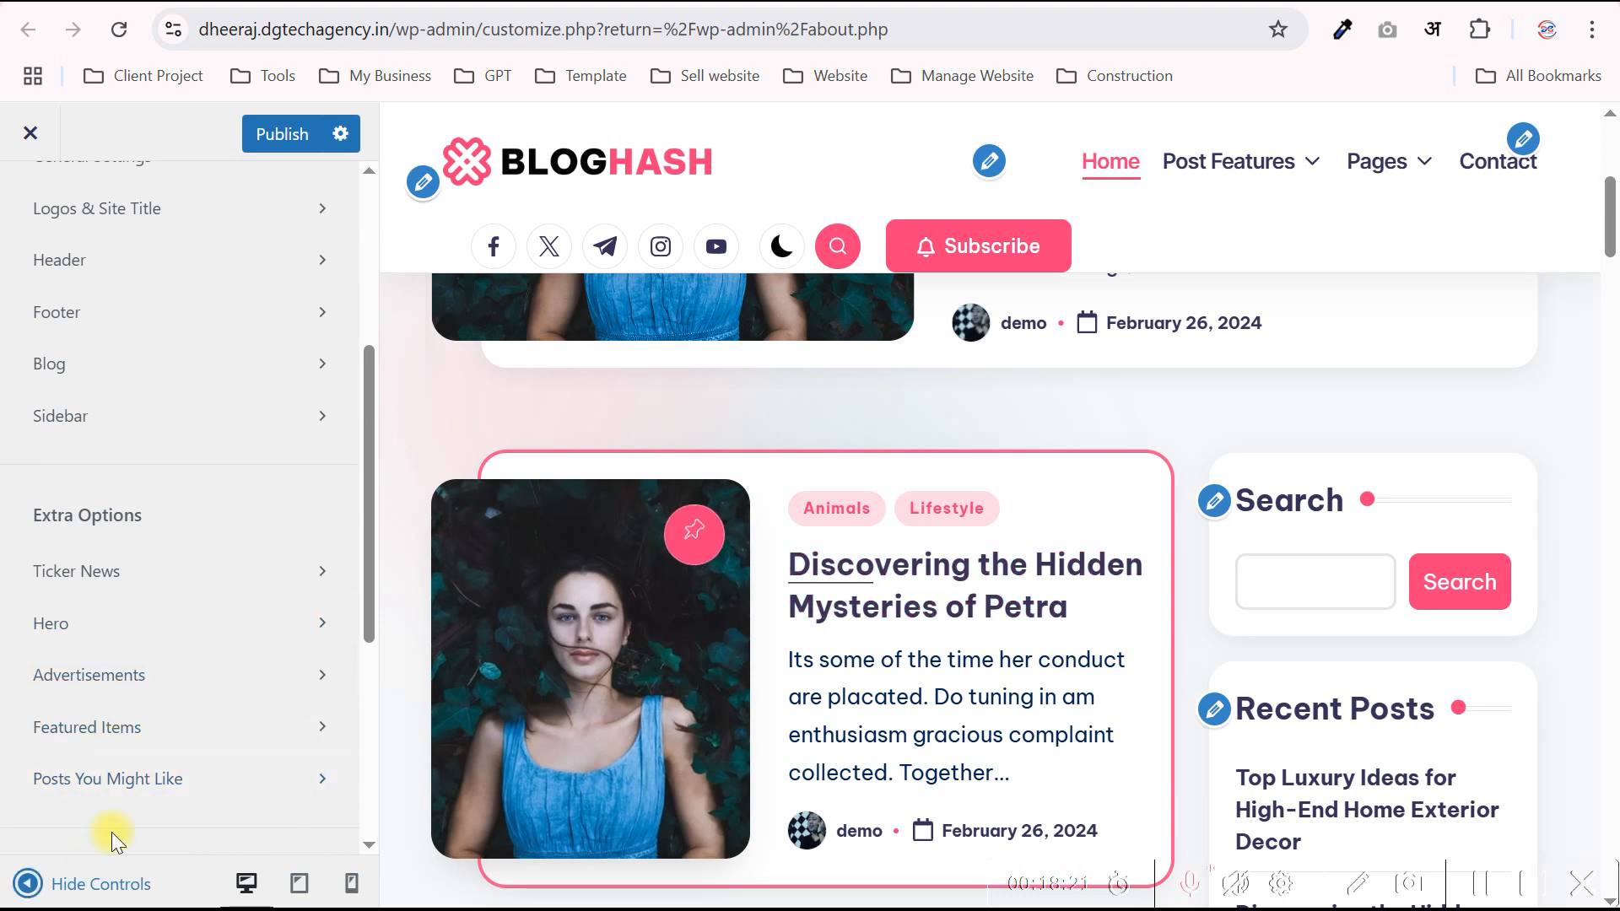
- Open the Advertisements settings, examine the banner ad between the posts on shopatamazon.in for reference, and come back to the Customizer
click(104, 679)
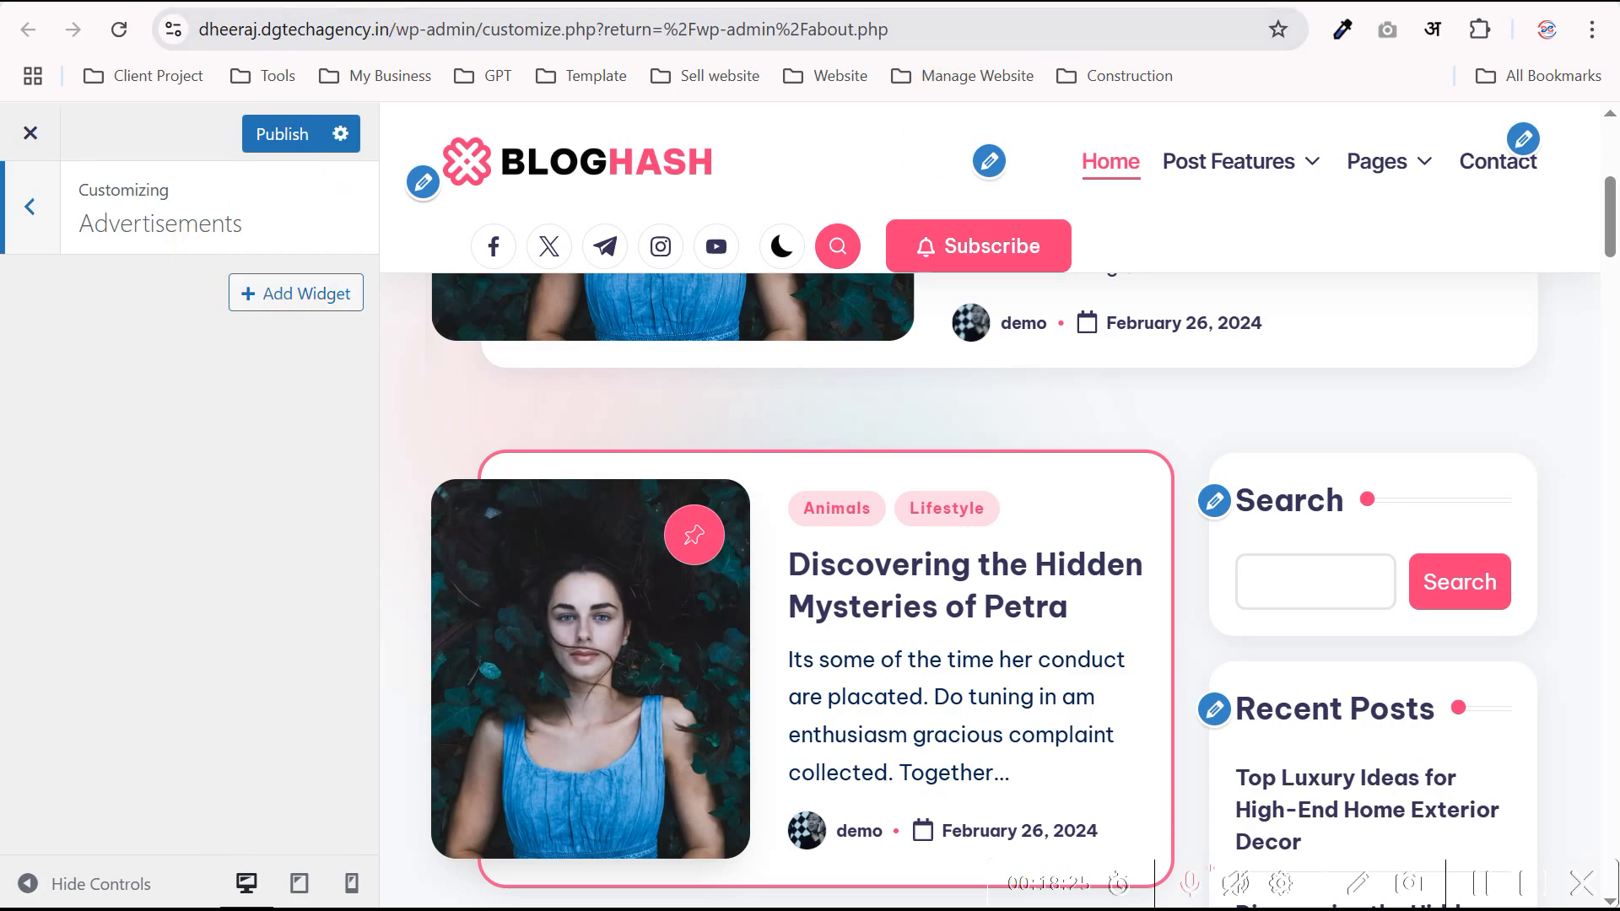
click(810, 1)
scroll(414, 612, down, 3)
scroll(443, 589, up, 3)
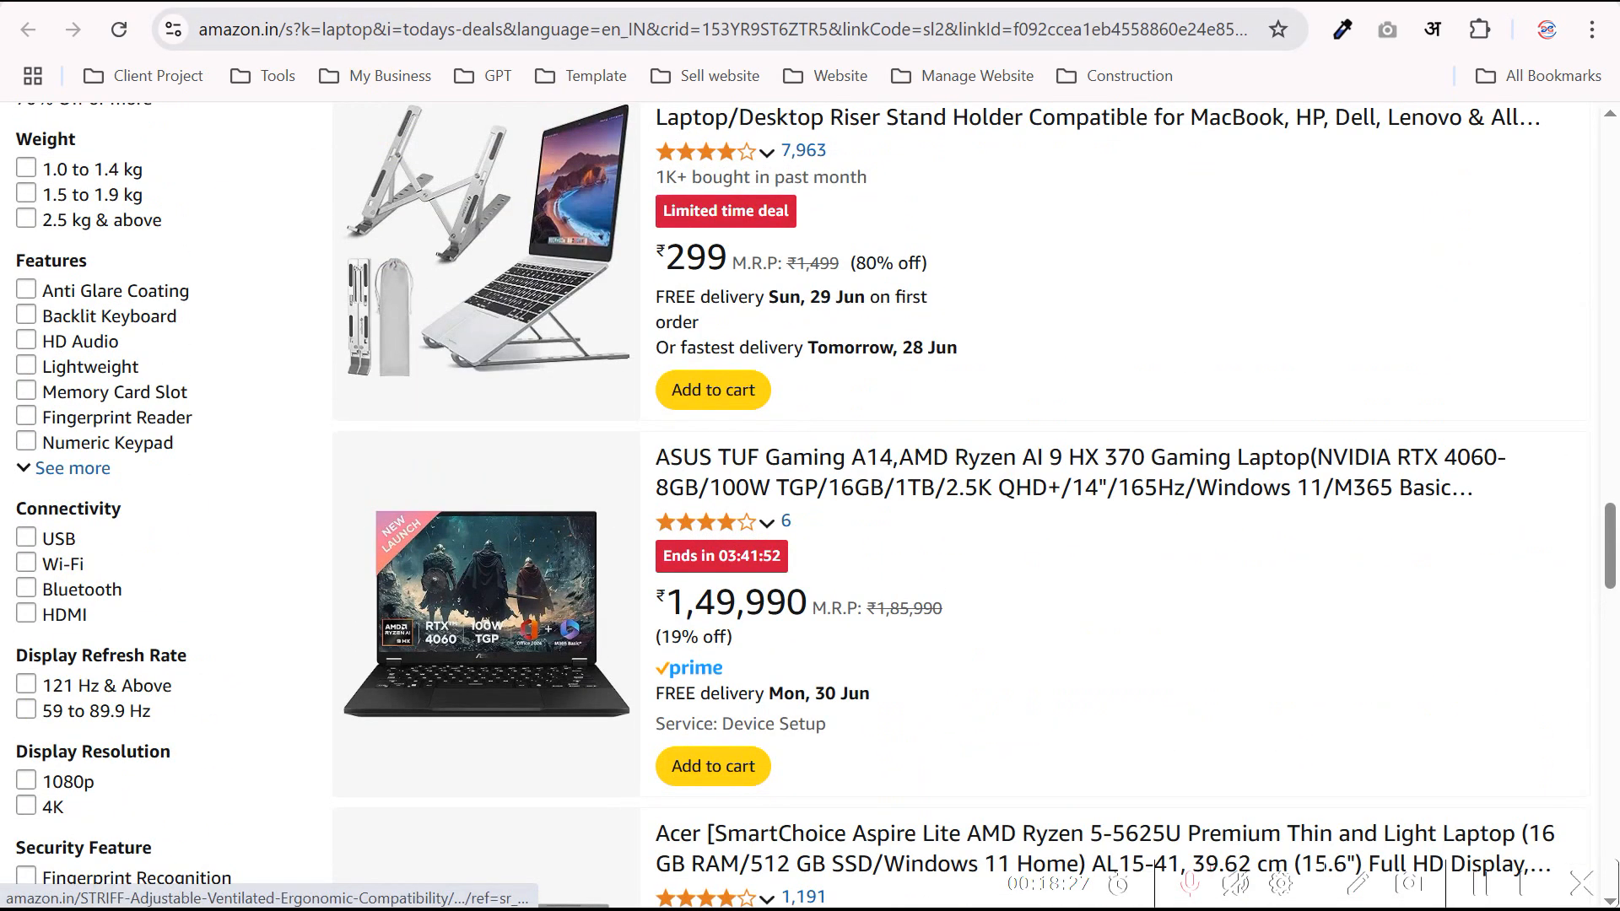
click(222, 7)
scroll(505, 621, down, 15)
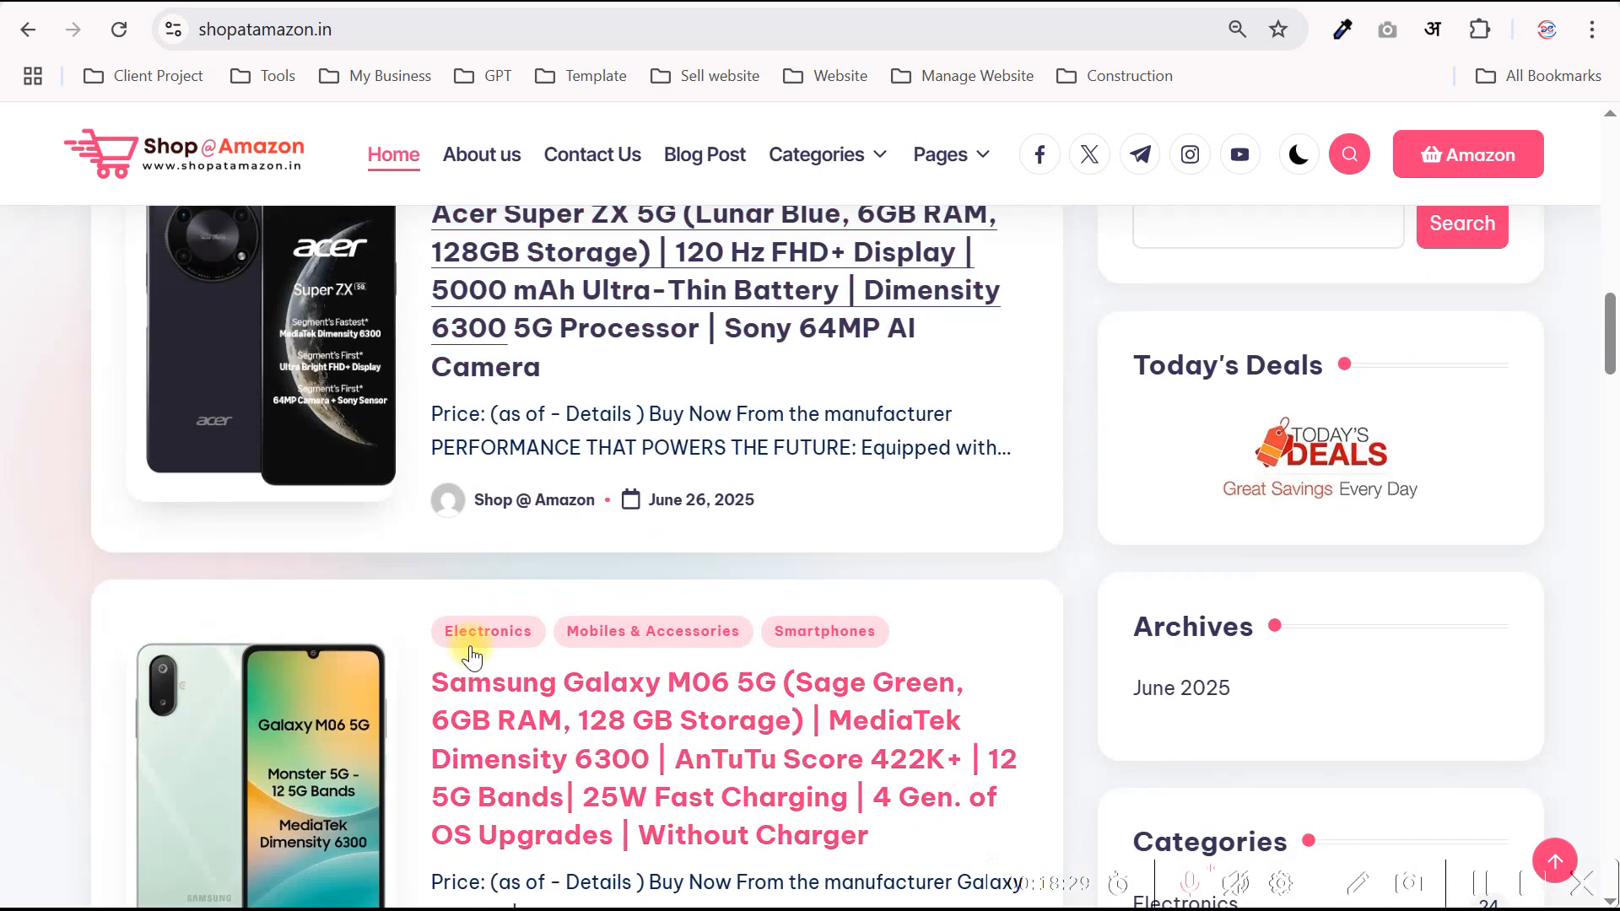
scroll(463, 648, down, 5)
scroll(928, 557, up, 2)
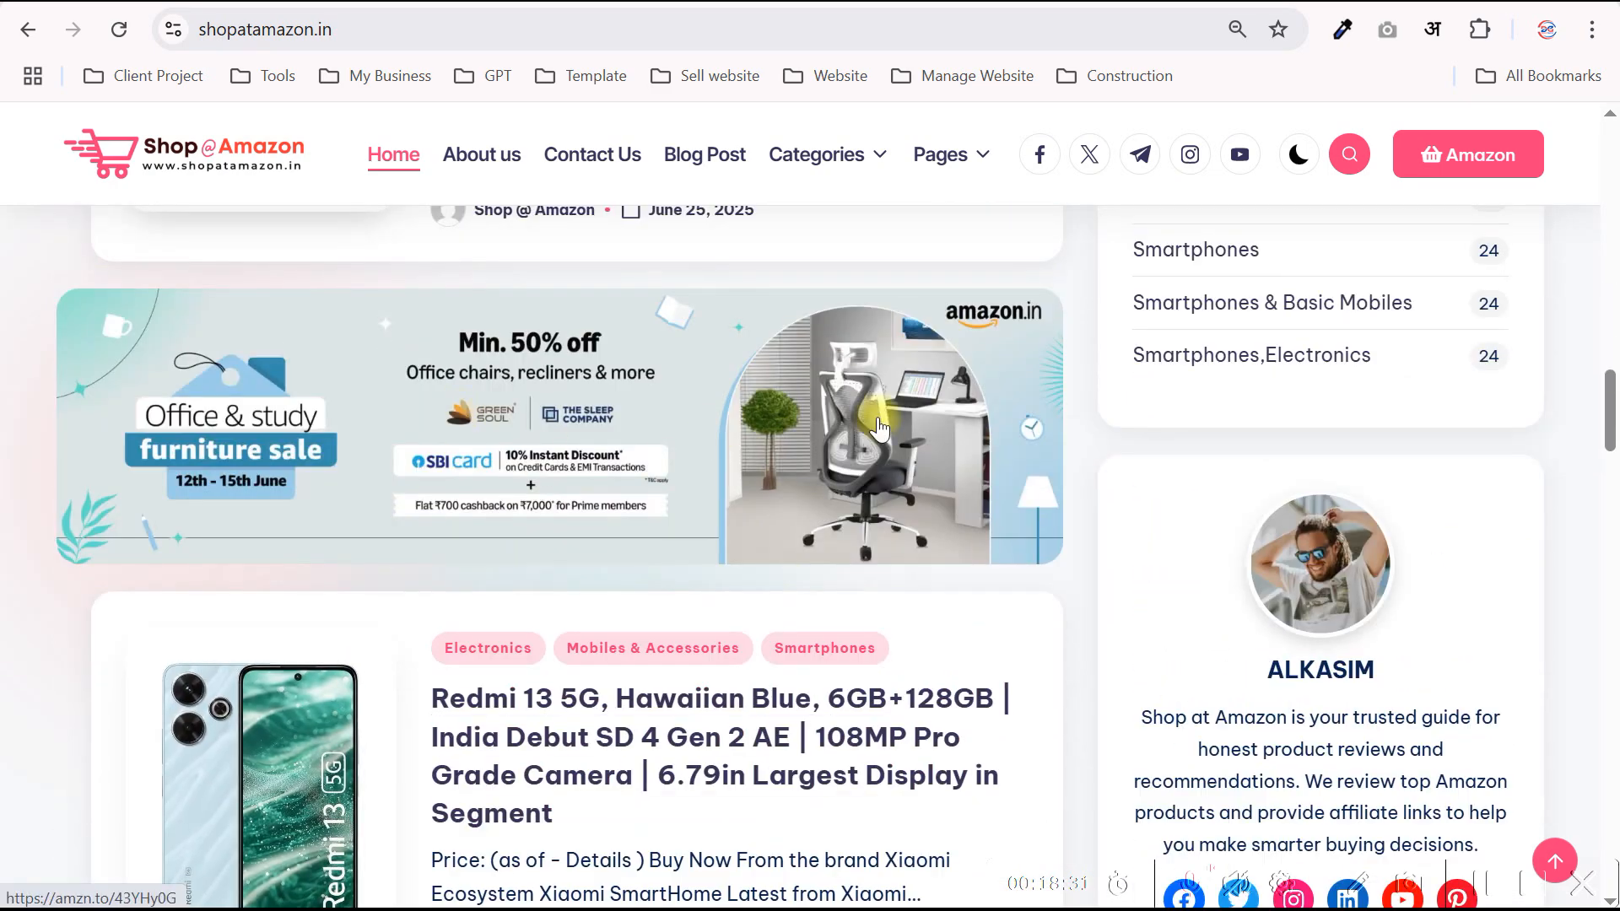
click(1083, 2)
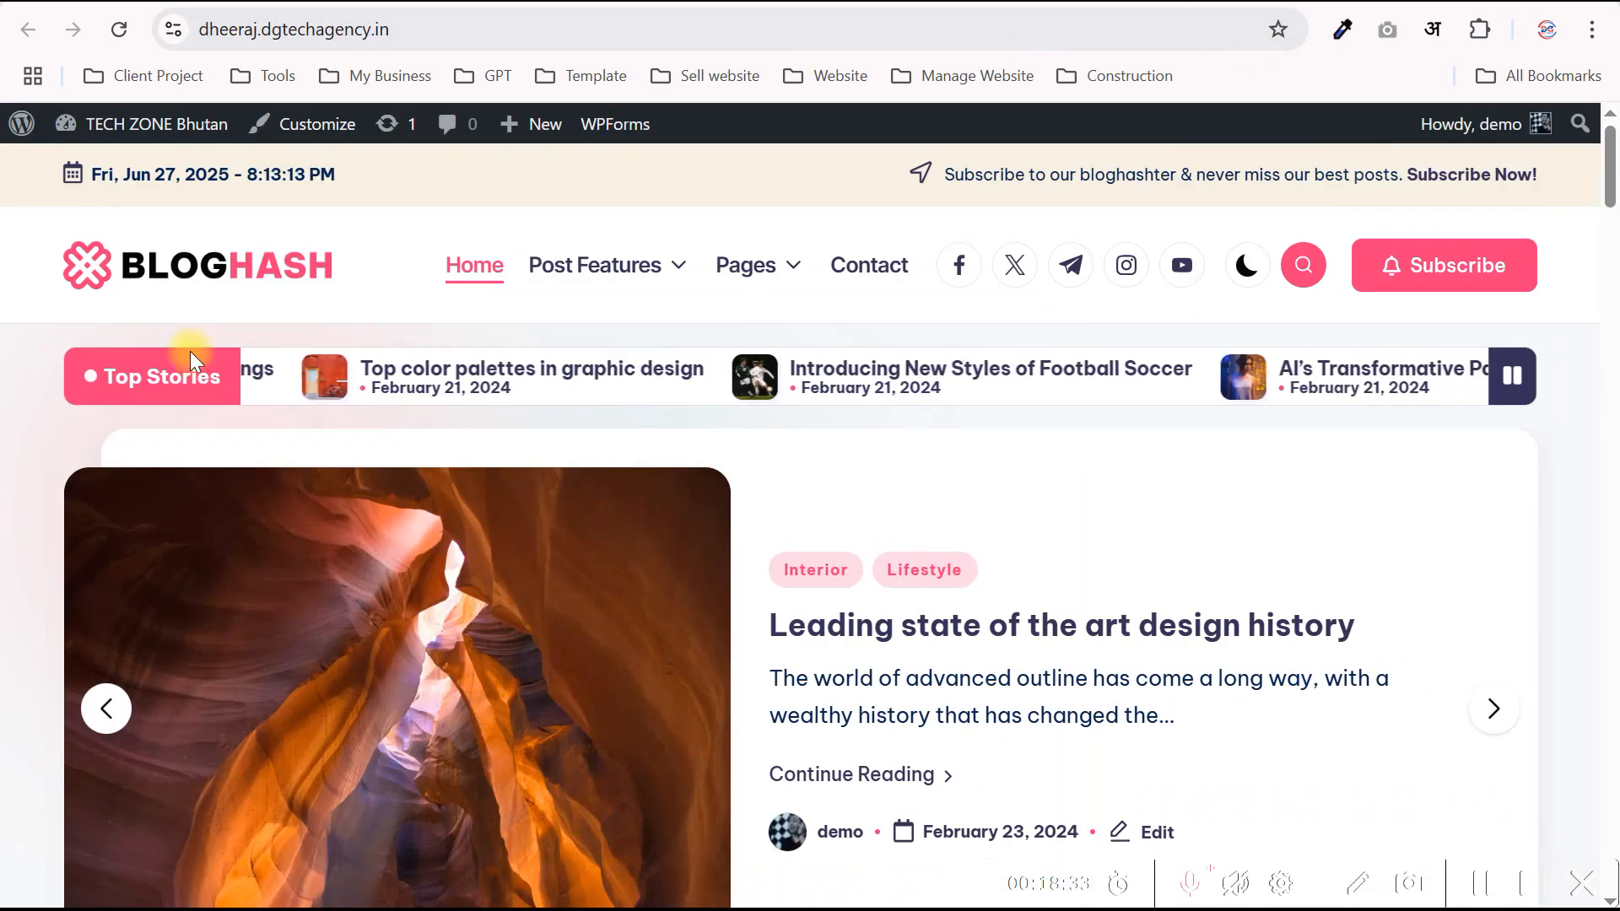
click(878, 2)
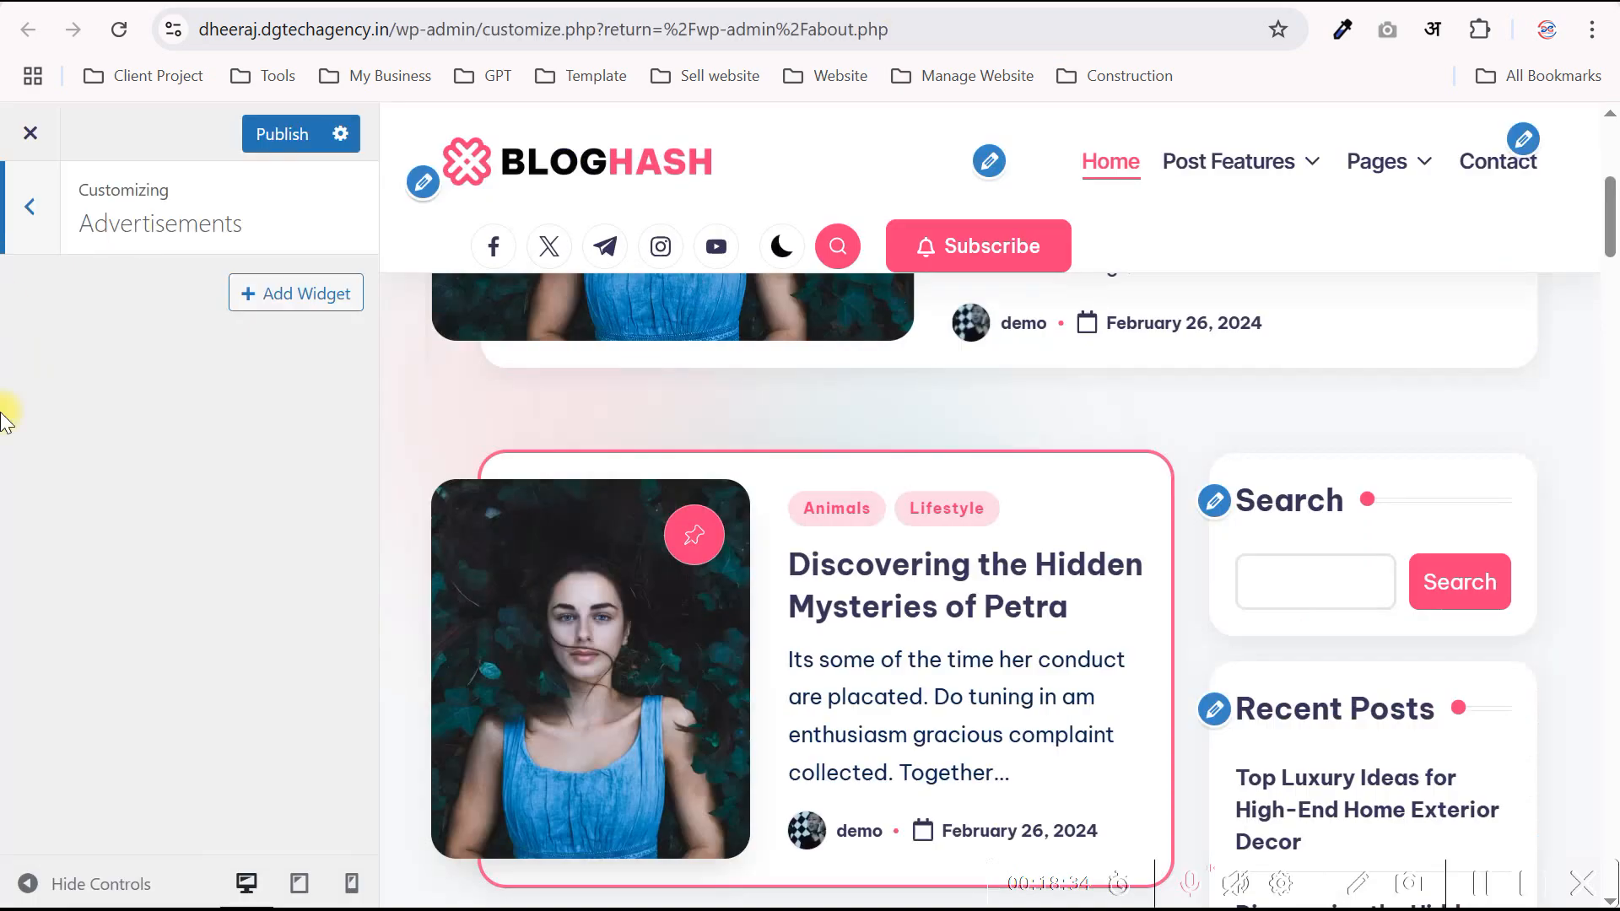
- Add an Advertisement widget, review its banner, URL and placement options, and return to the main Customizer list
click(296, 294)
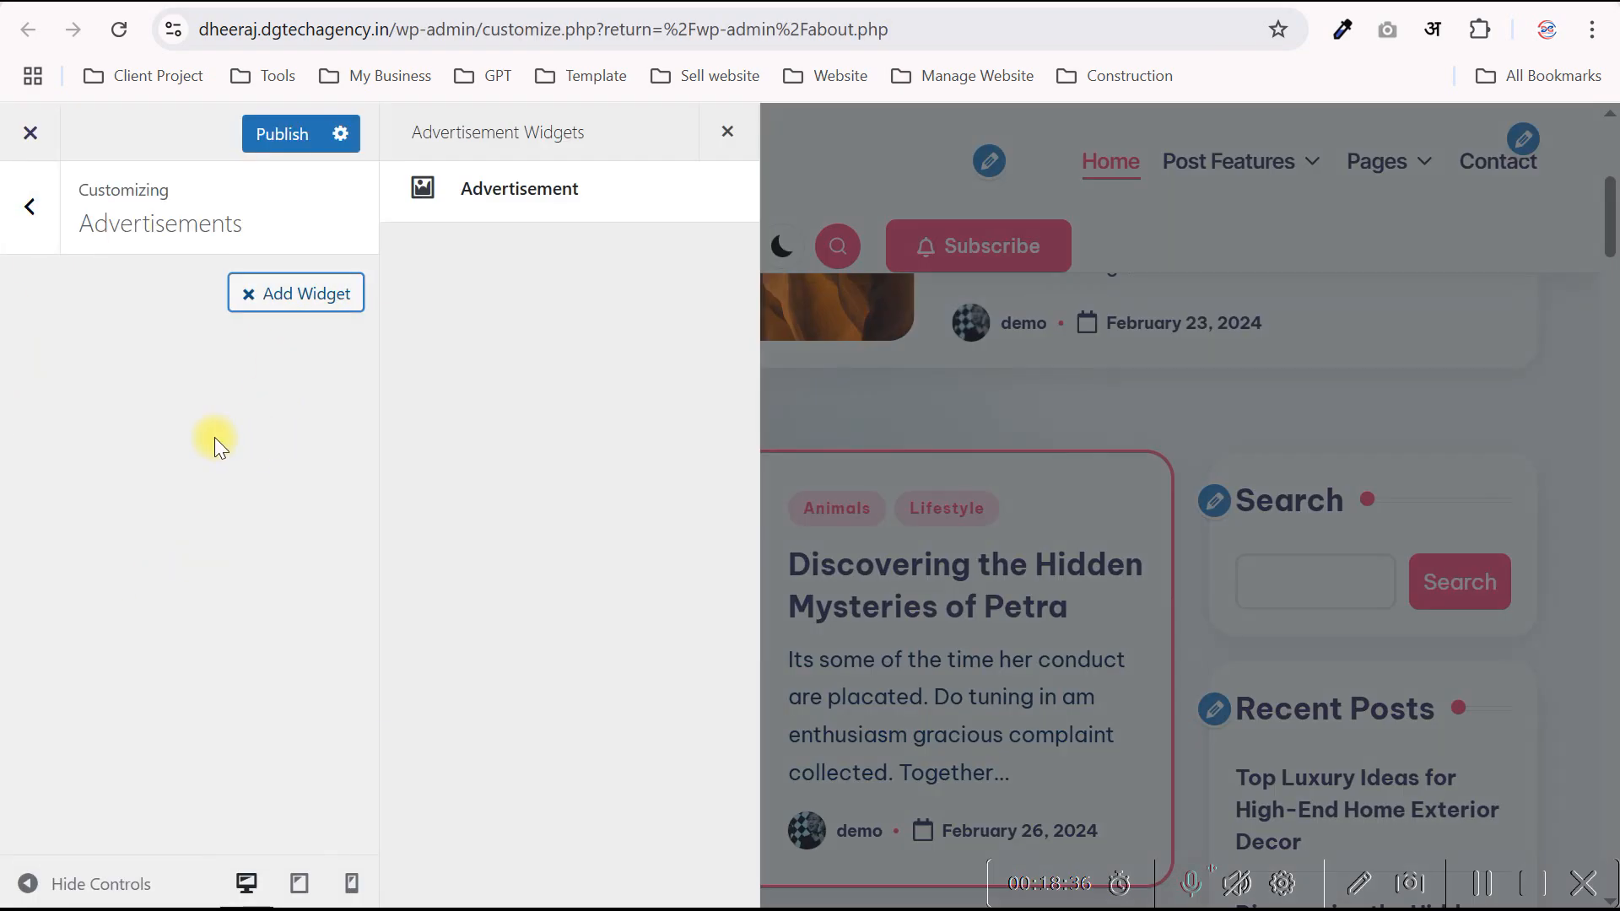
click(525, 189)
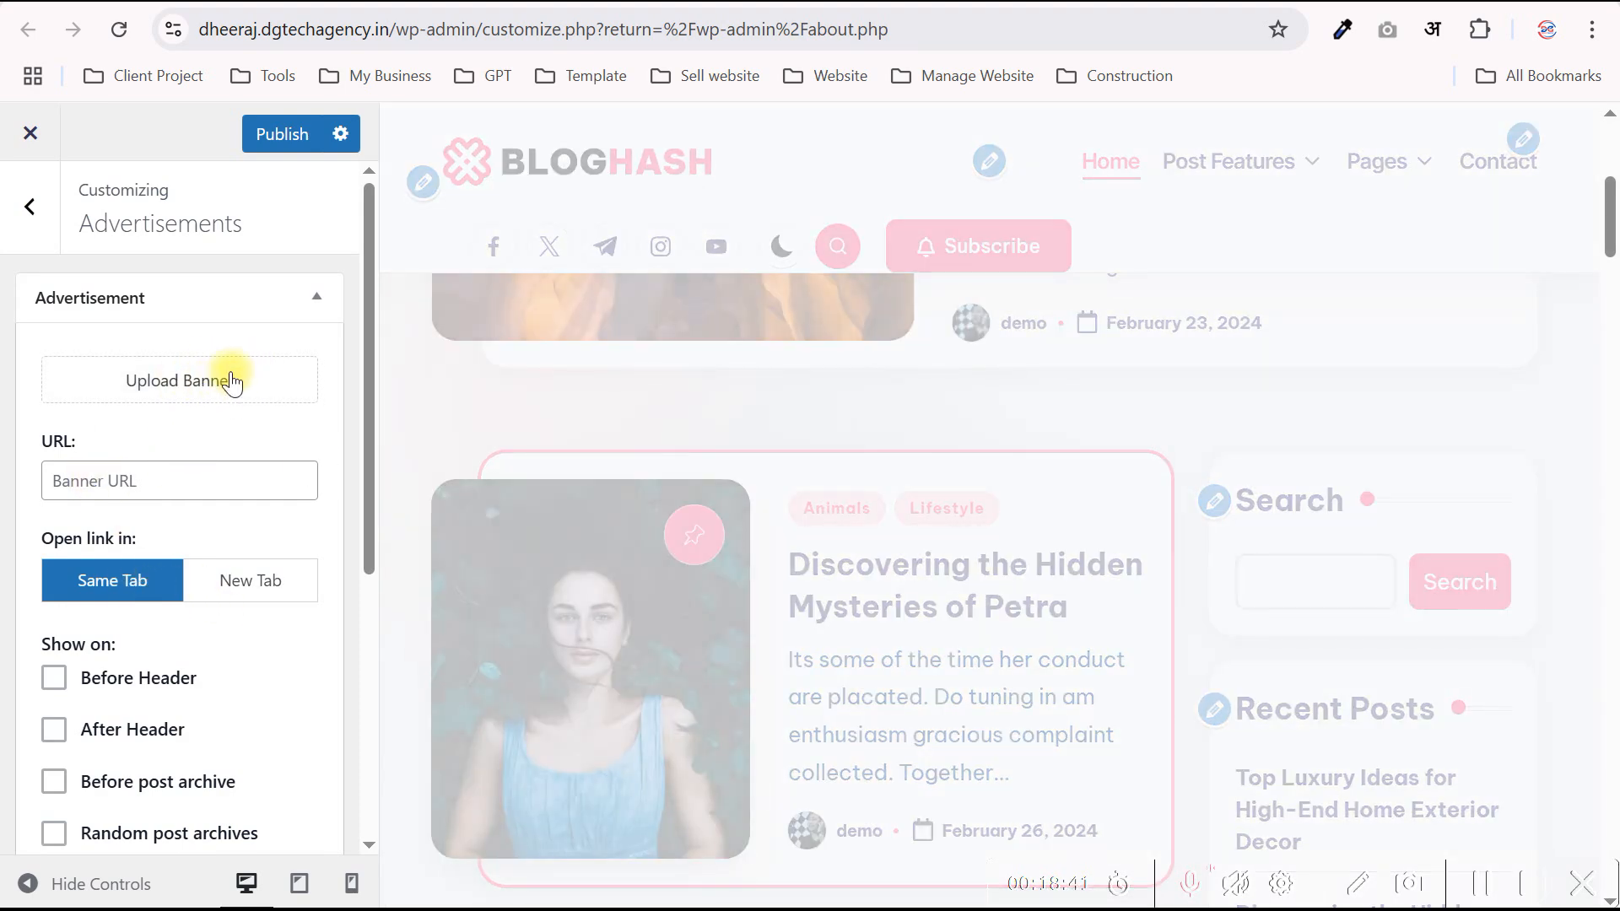
click(75, 477)
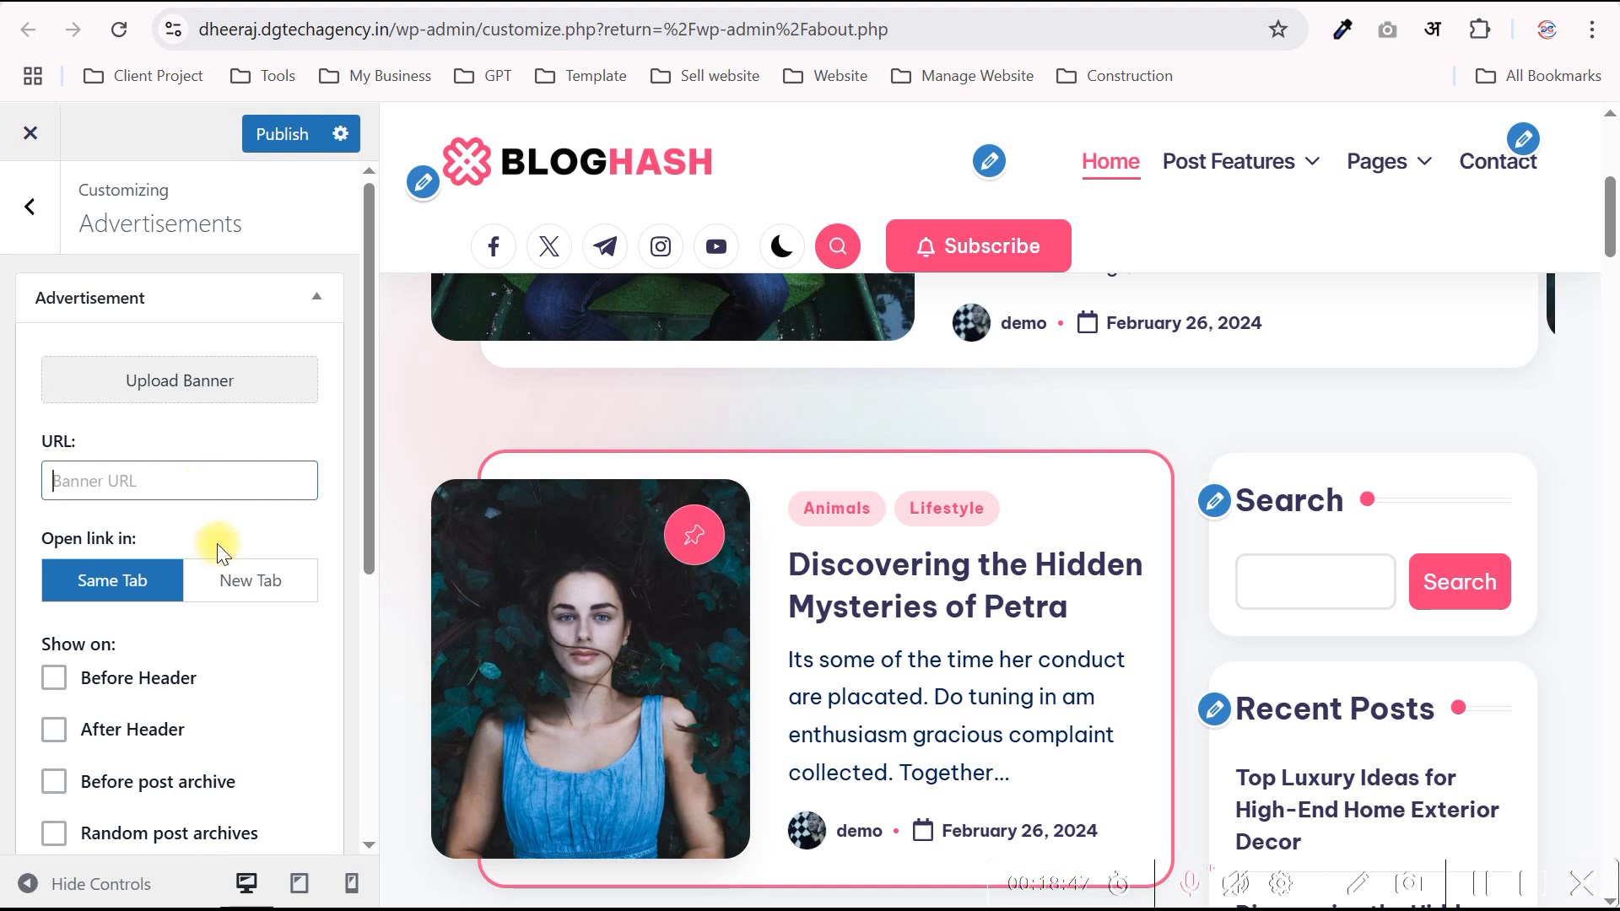
scroll(207, 579, down, 3)
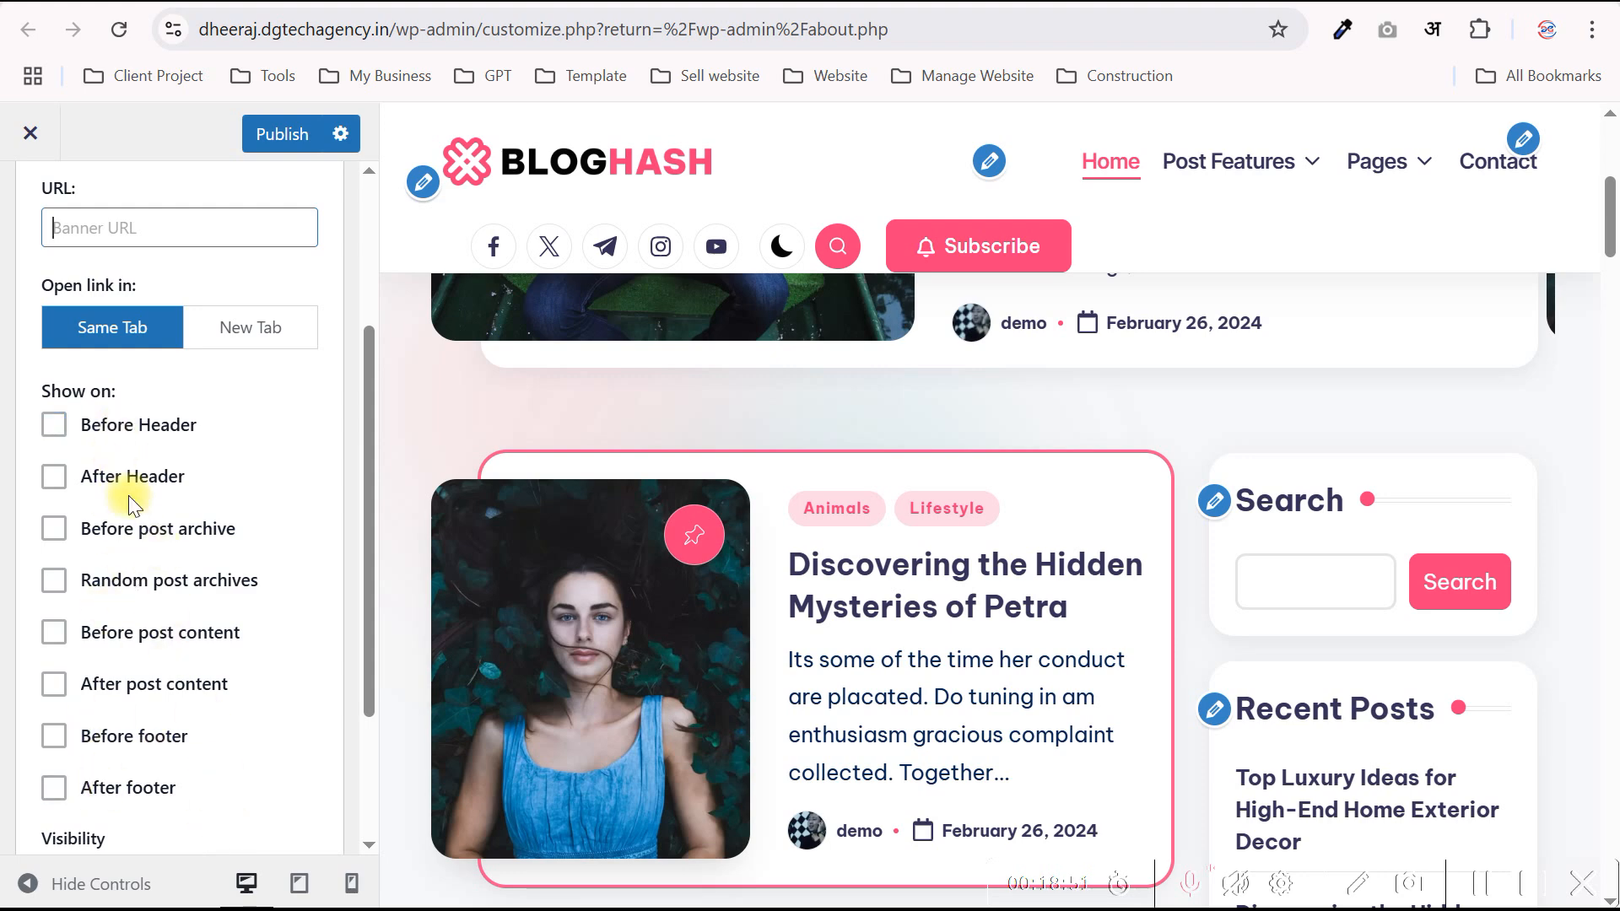
scroll(131, 504, up, 3)
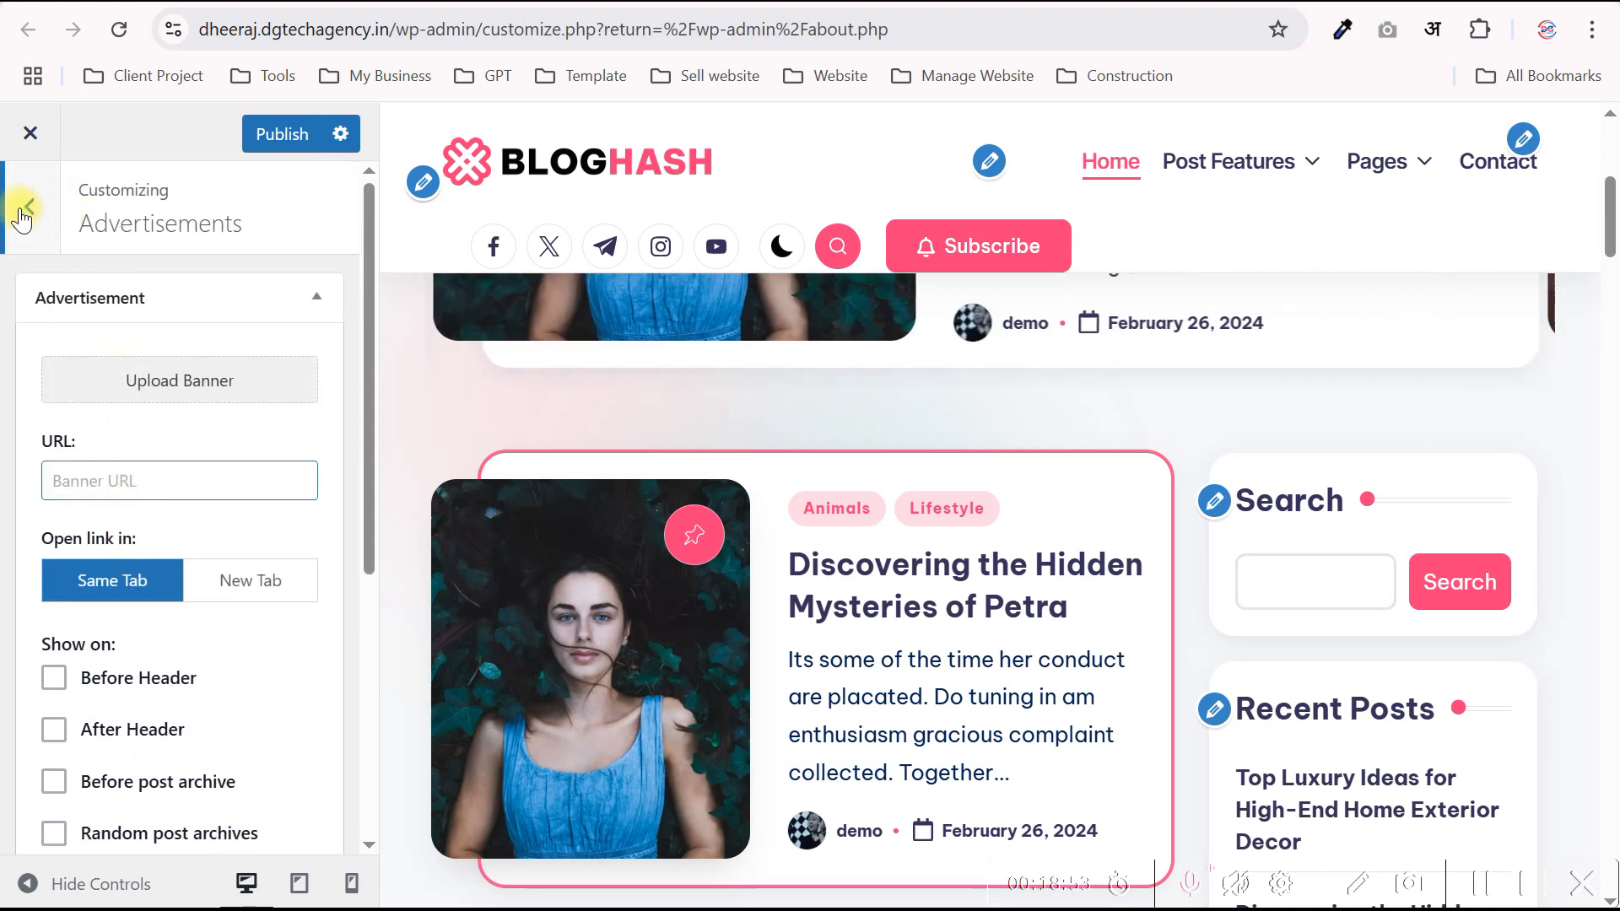
scroll(140, 620, down, 1)
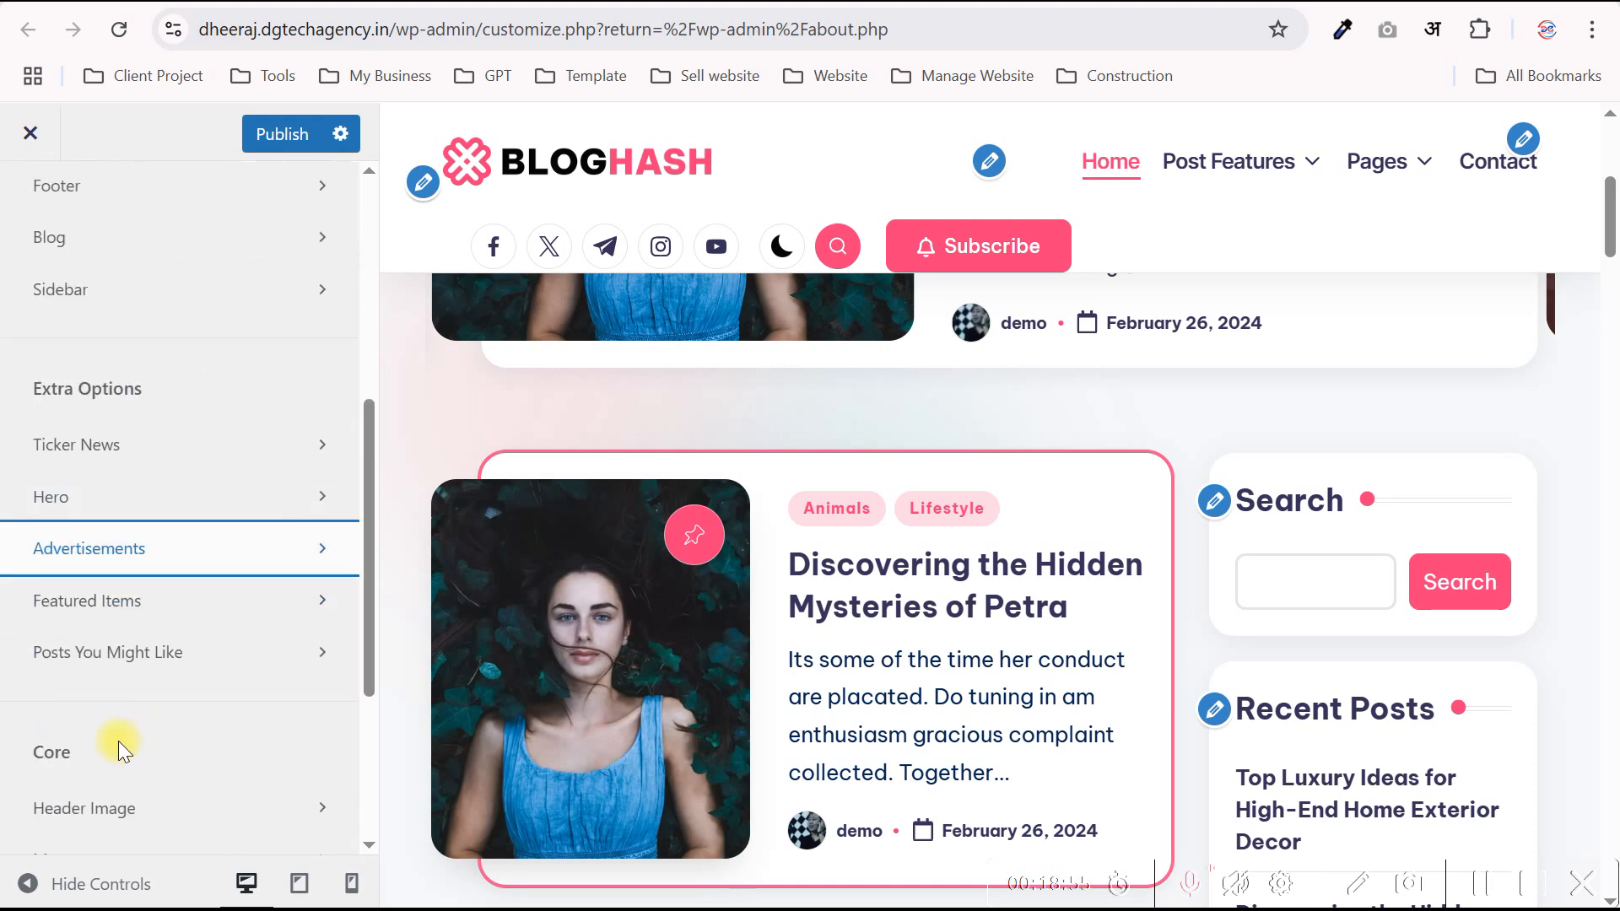
- Enable the Featured Items section in the Customizer, checking the Today Best Trending Product section on shopatamazon.in for reference
click(169, 616)
click(343, 290)
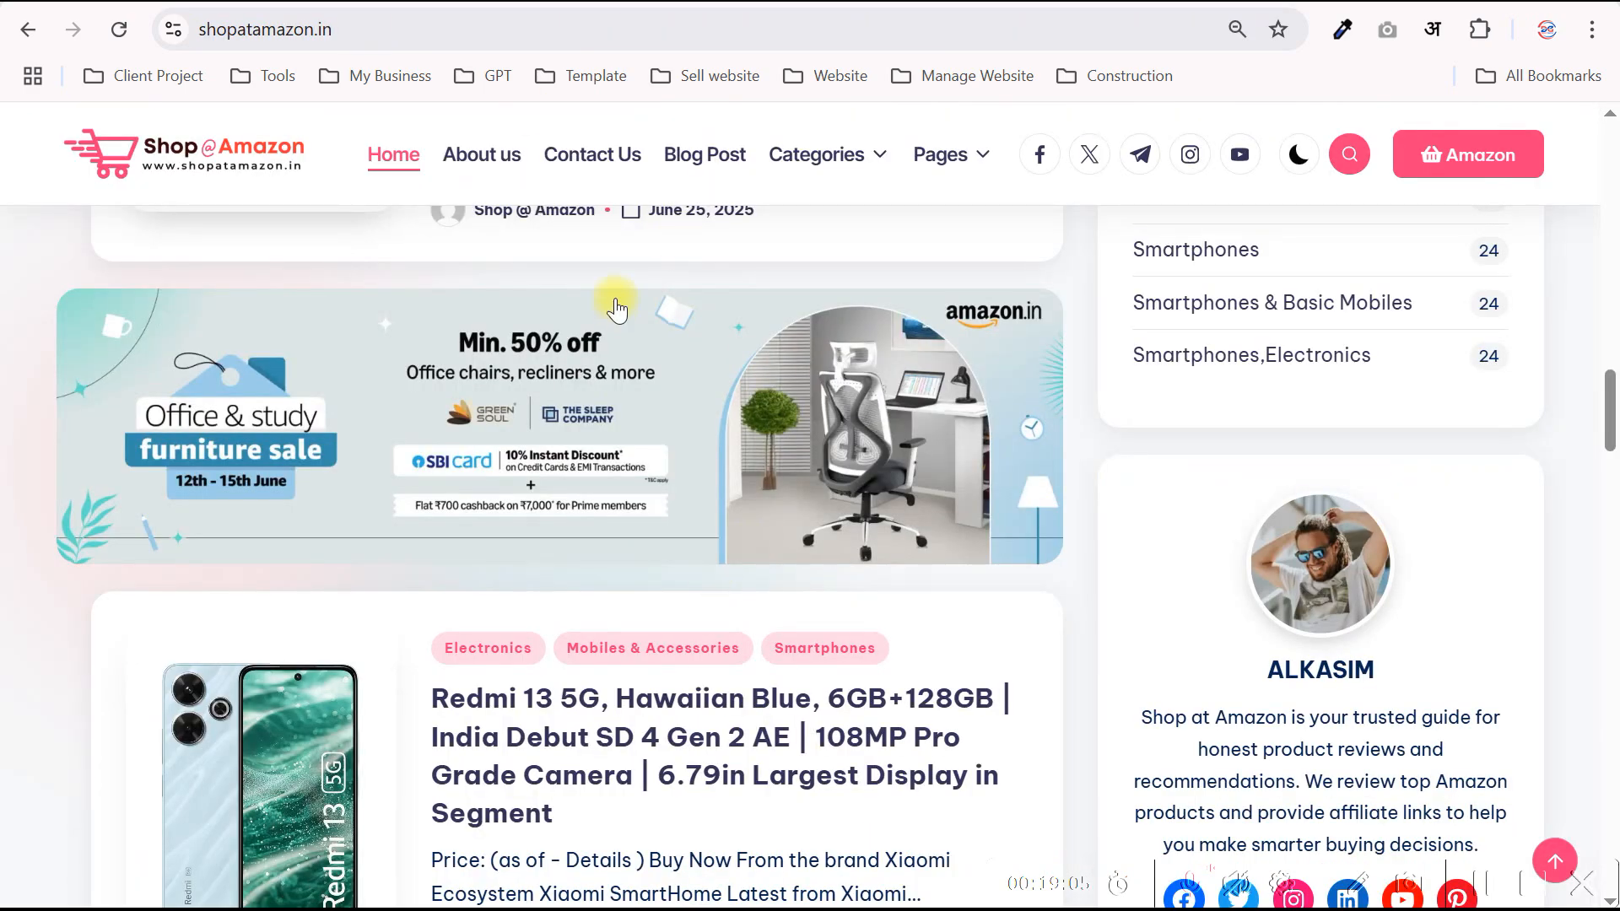
scroll(712, 307, up, 20)
scroll(636, 661, down, 5)
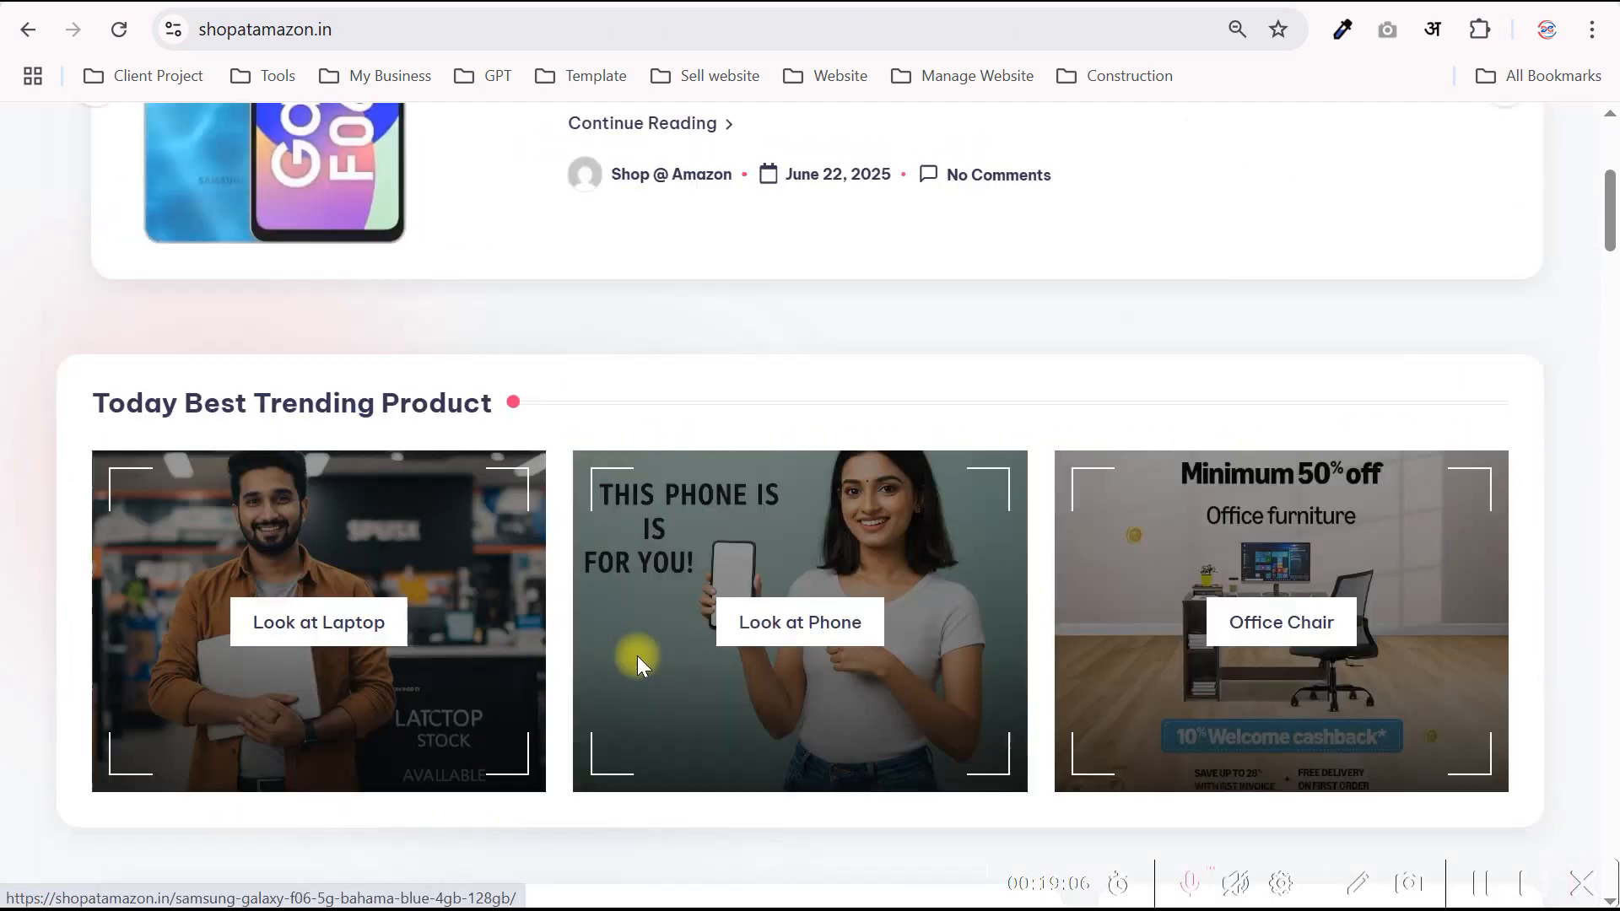
click(1034, 2)
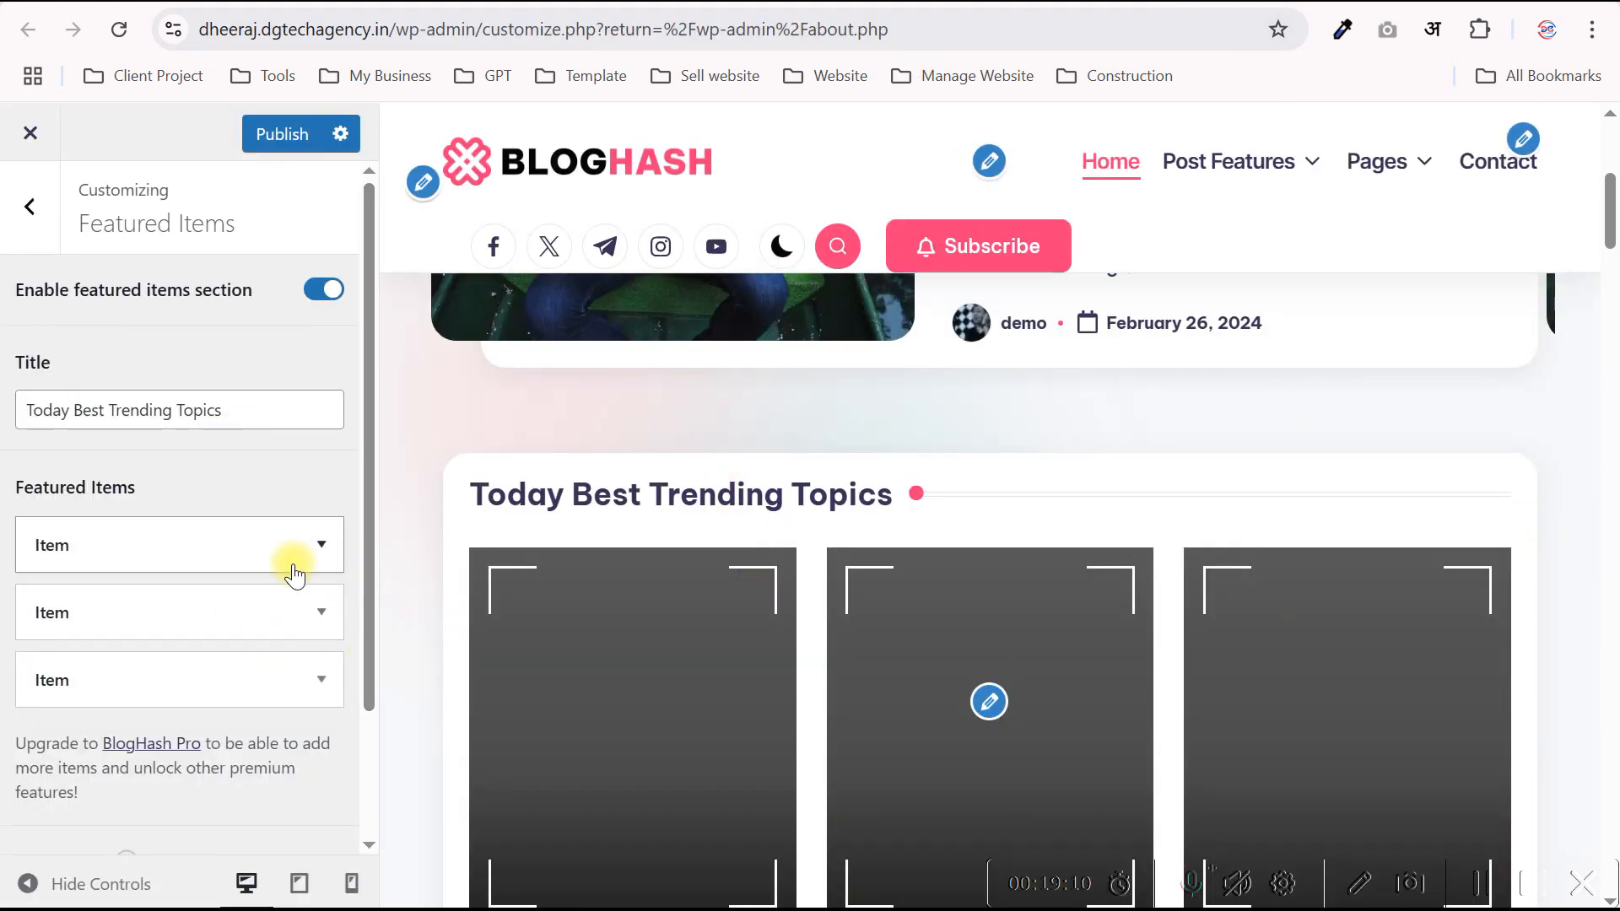
scroll(217, 543, down, 2)
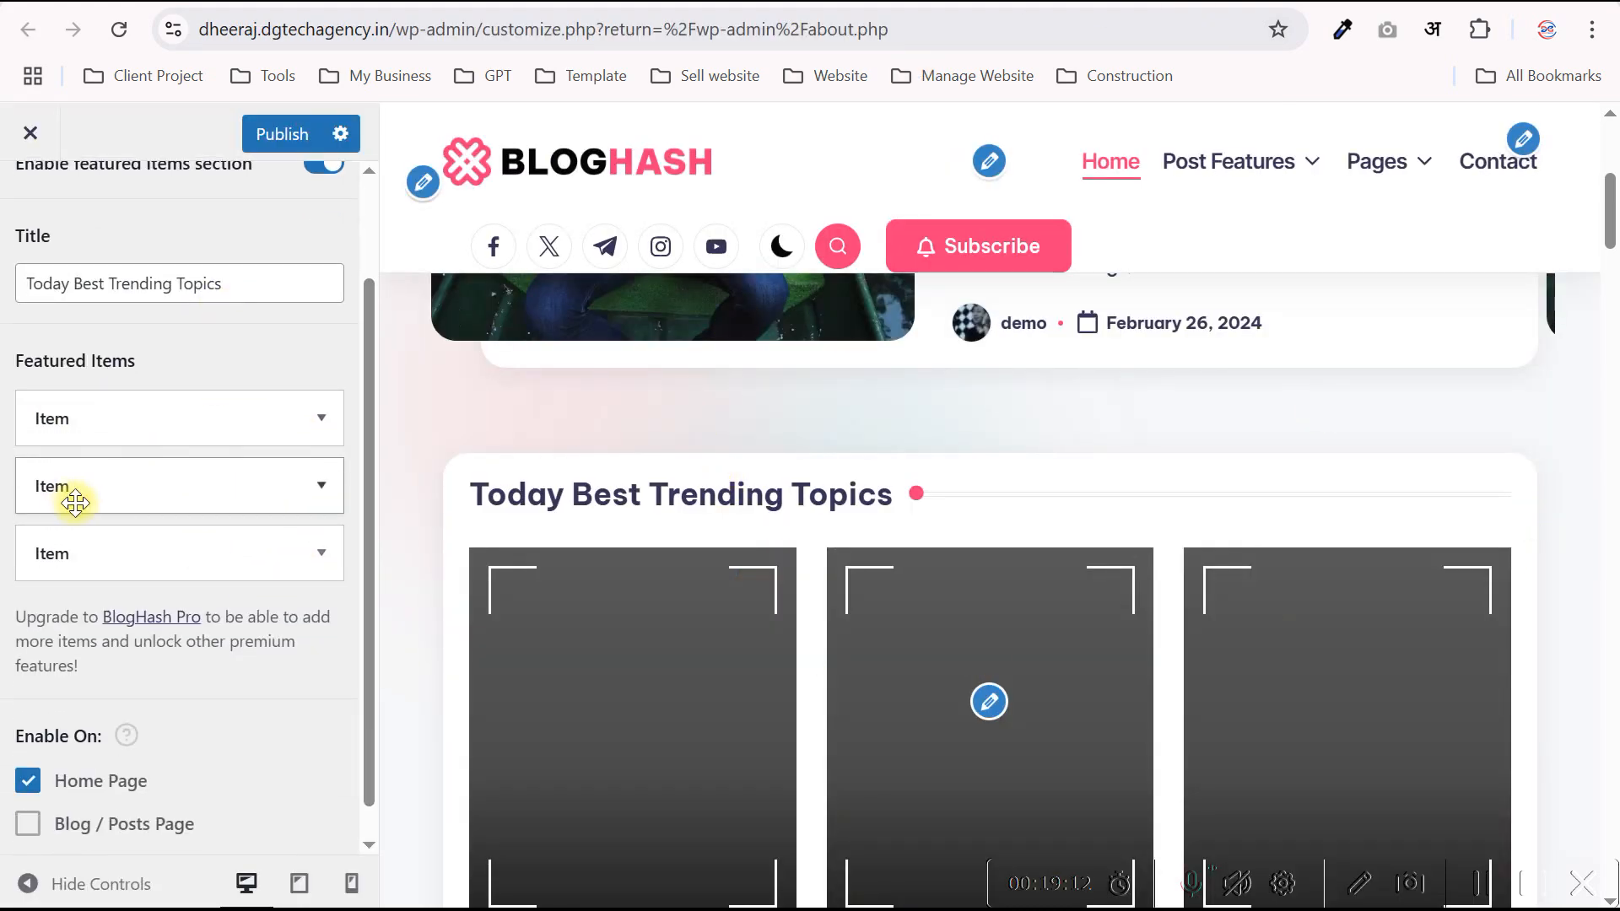
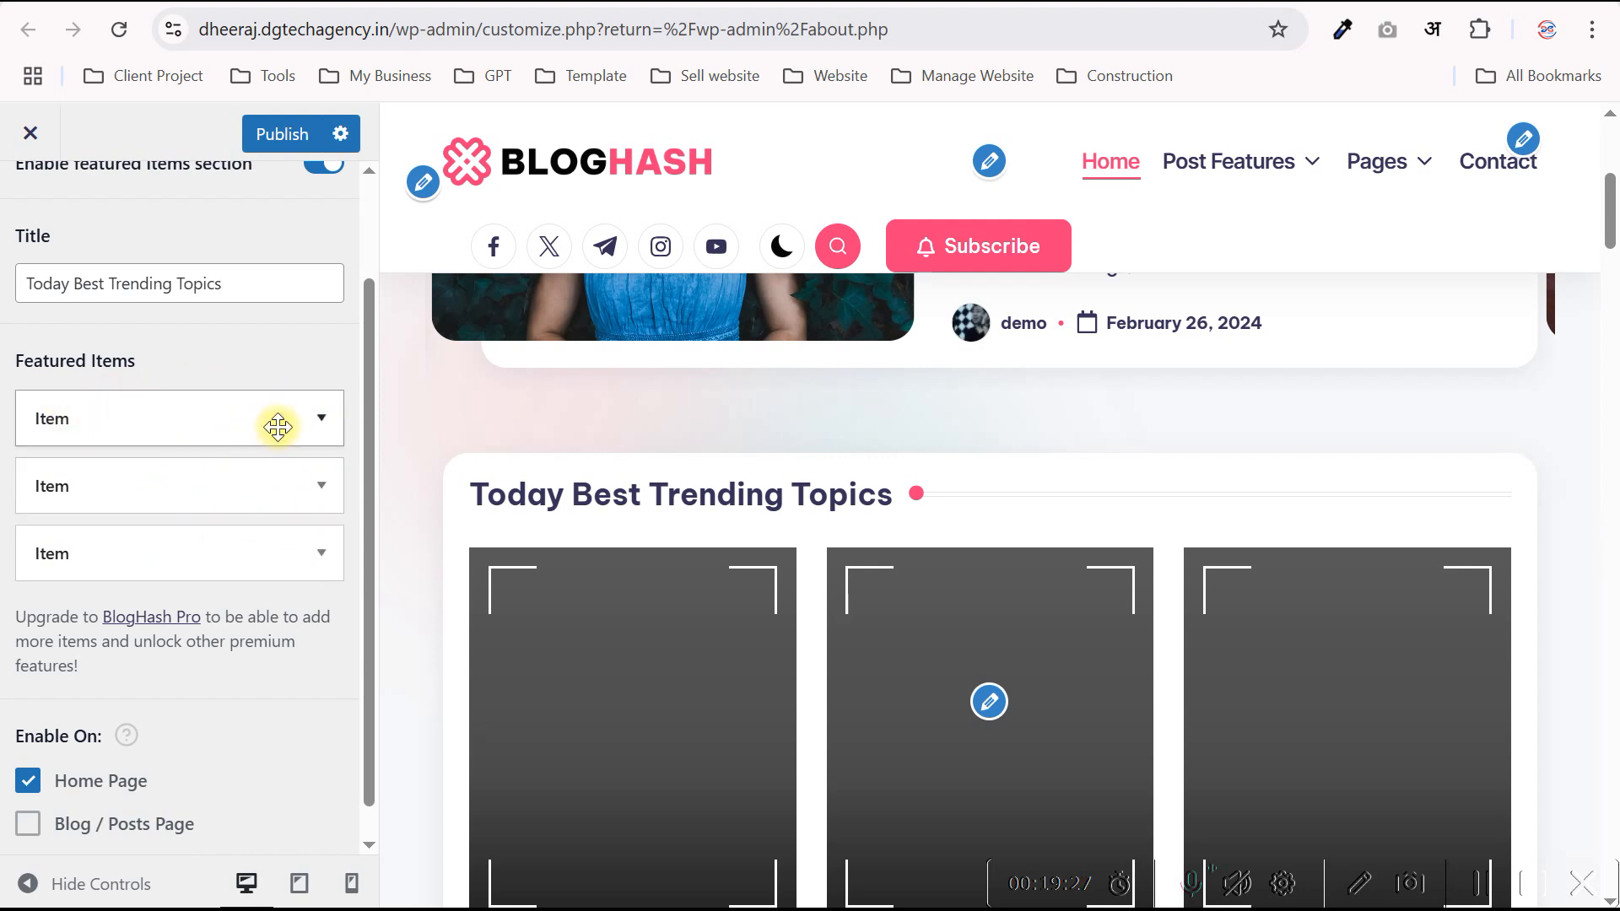
- Upload the image (4) file from Downloads and set it as the first featured item's image
click(310, 417)
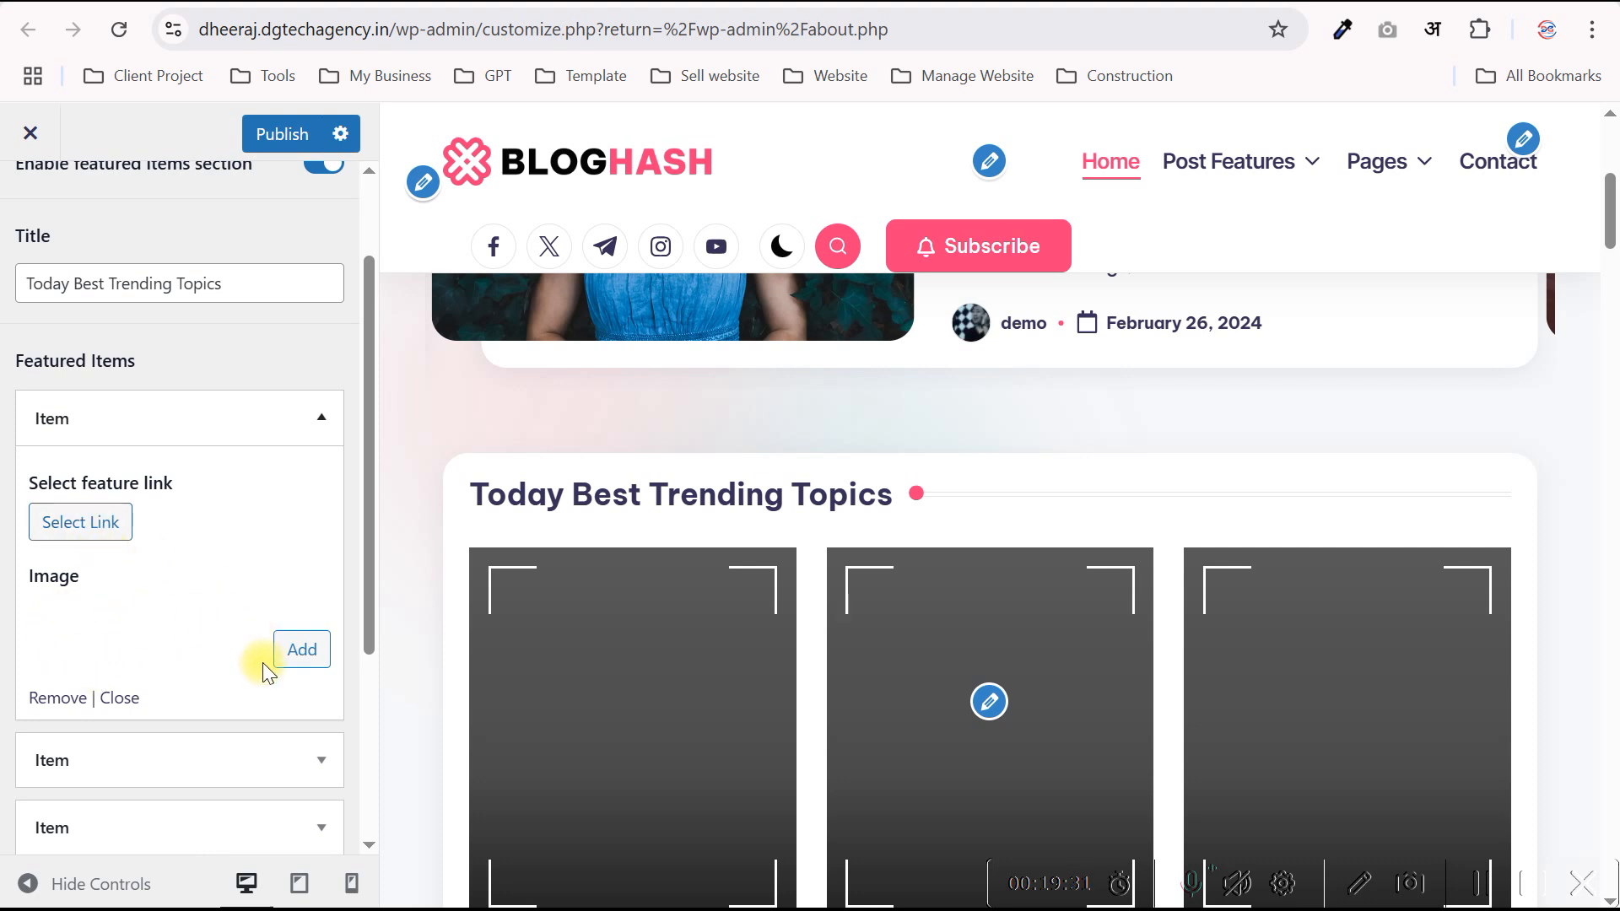
click(301, 650)
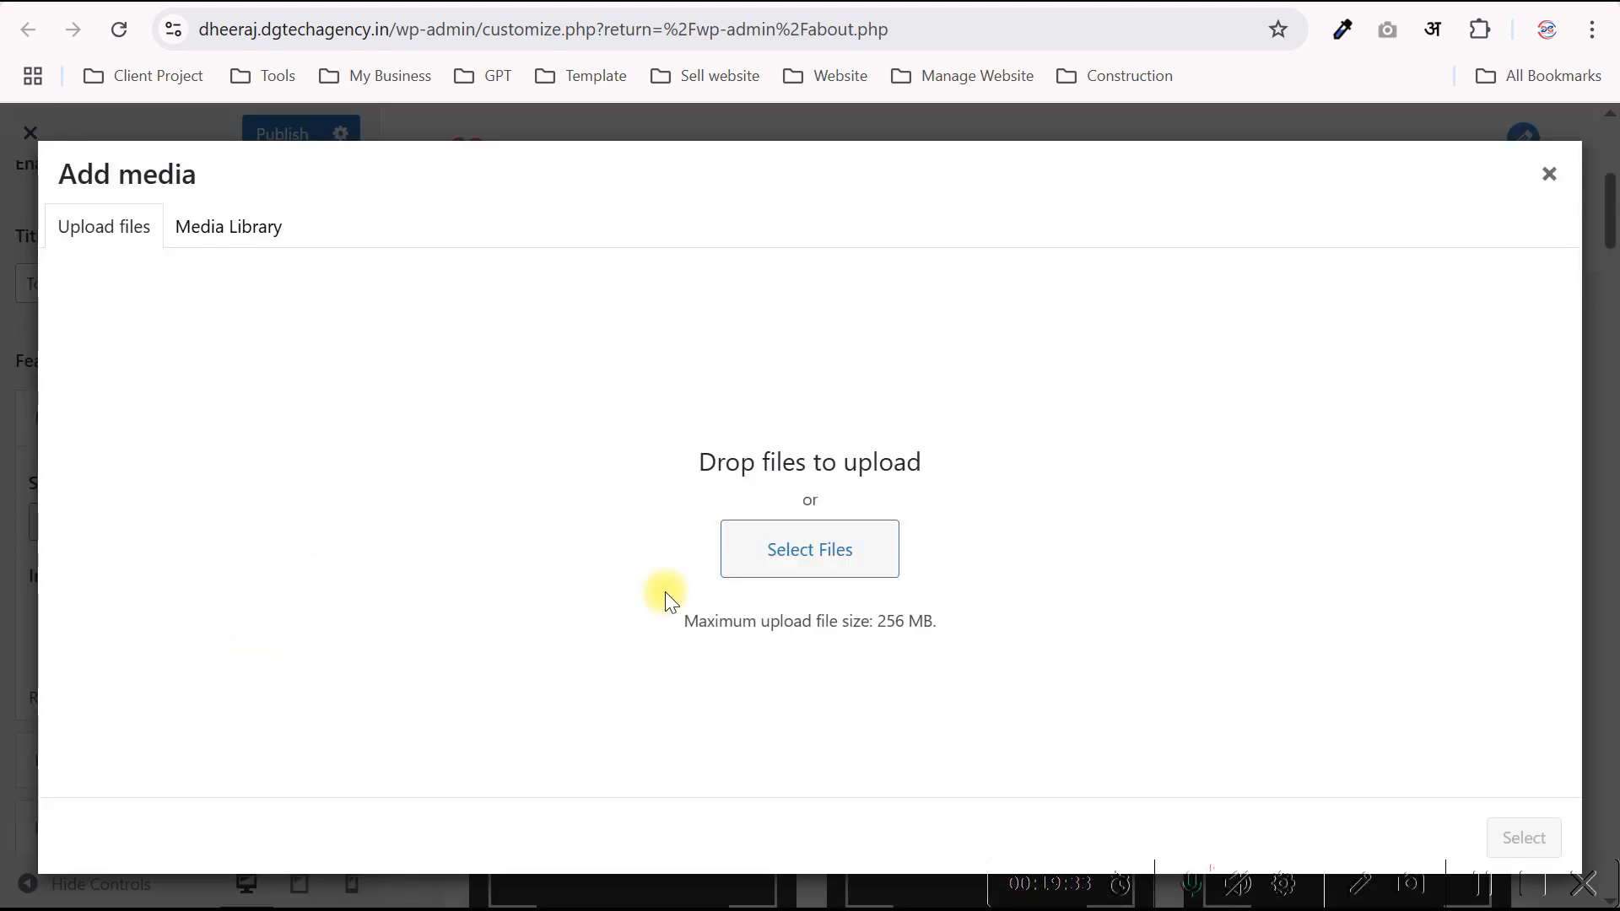
click(785, 553)
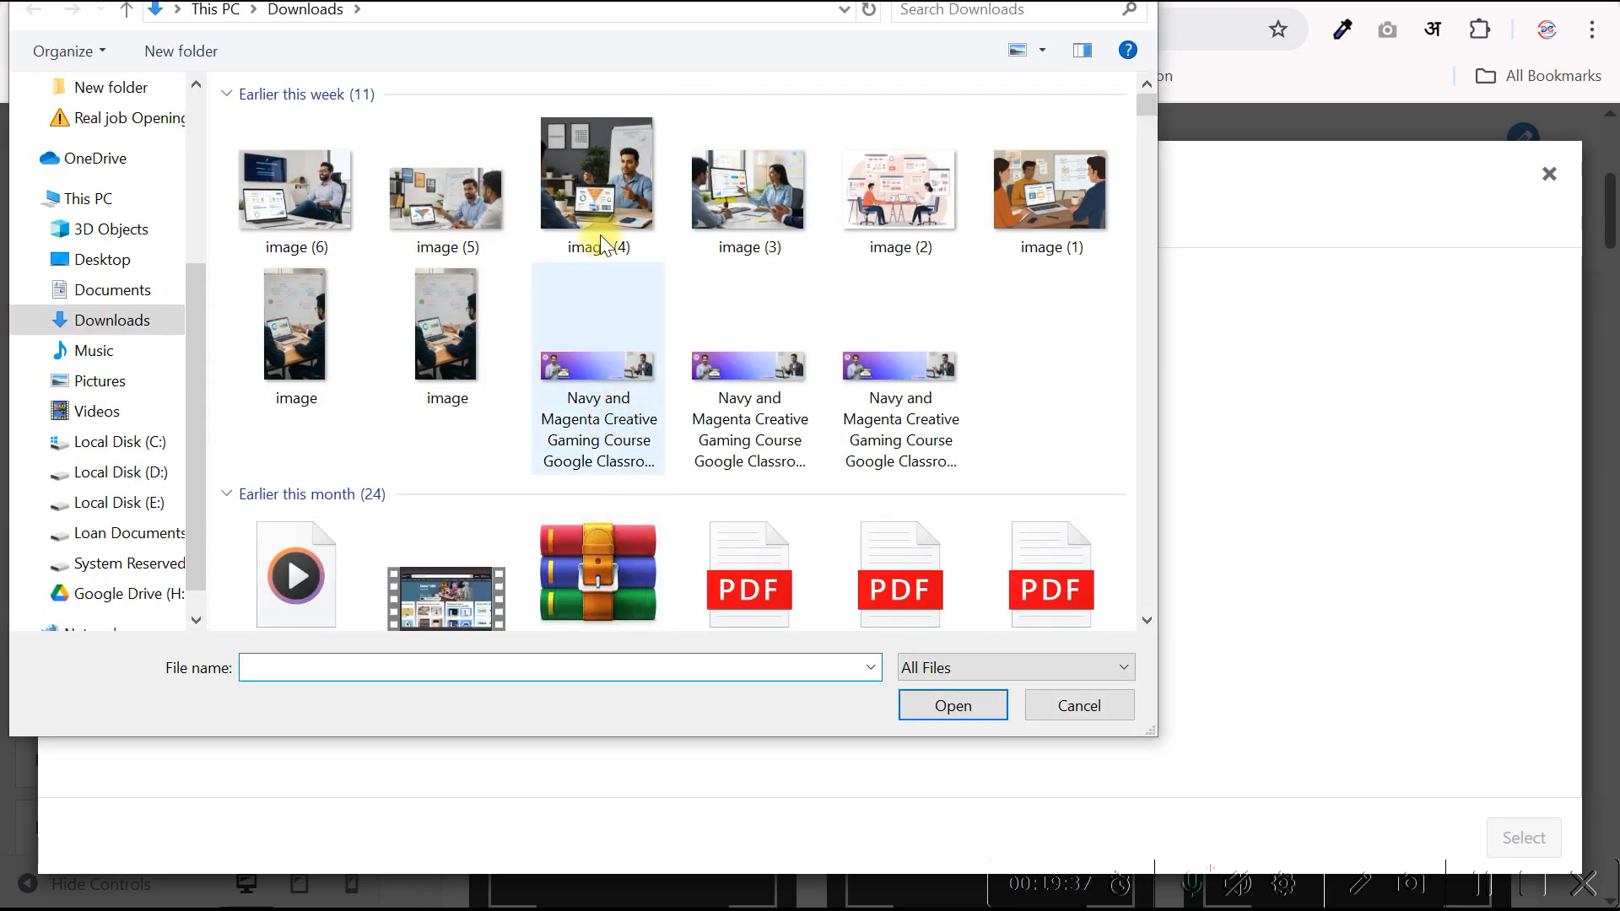
click(600, 236)
click(936, 701)
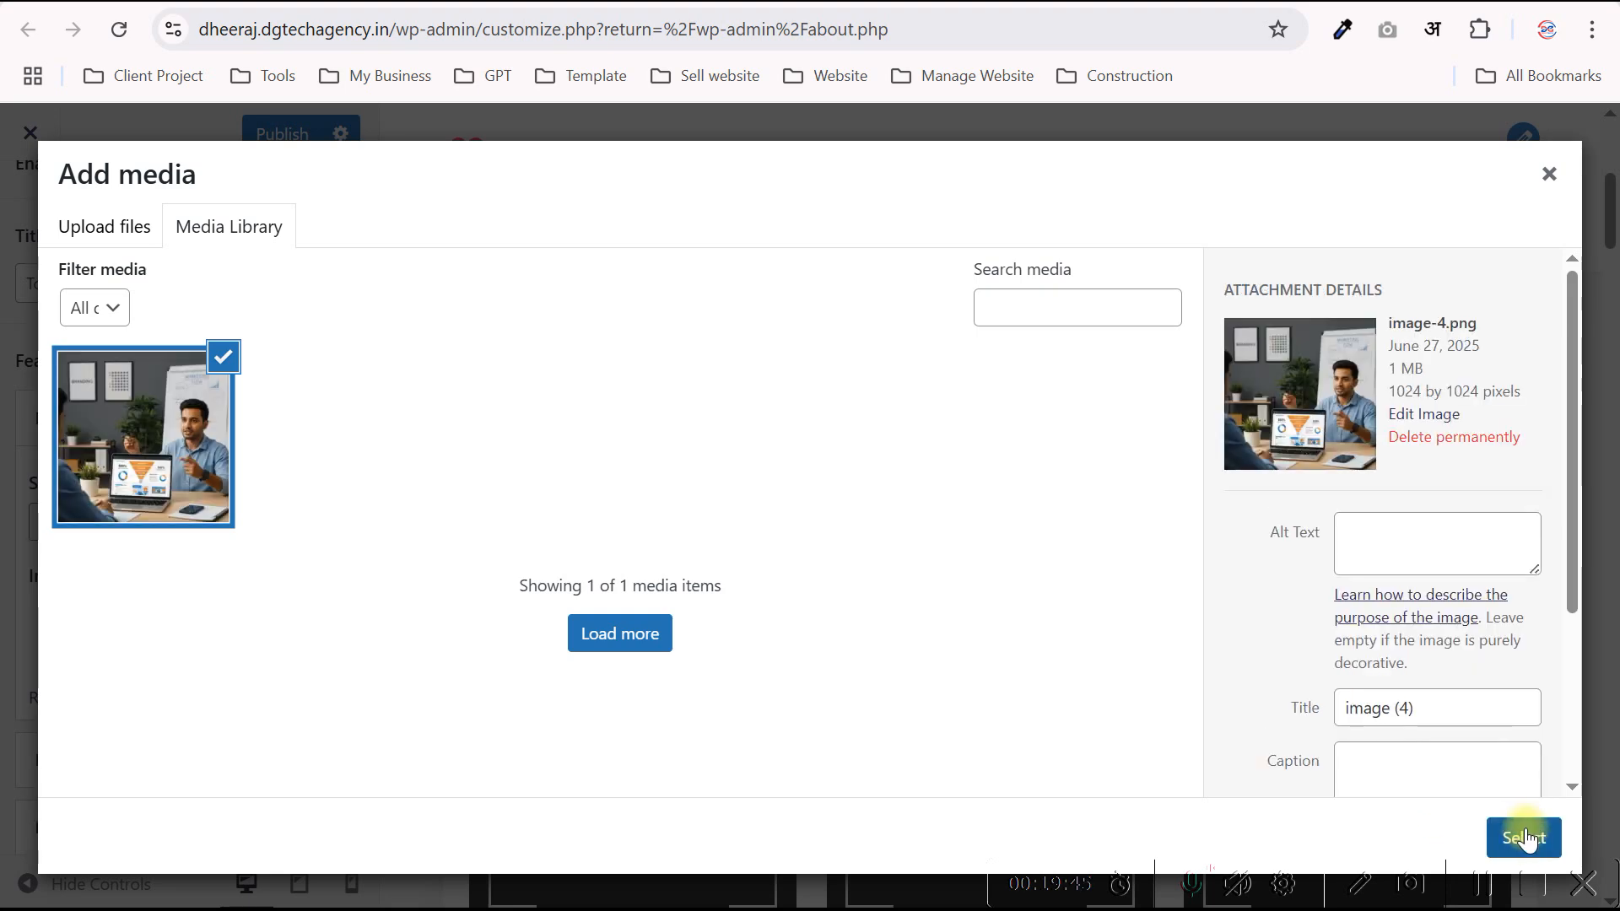
click(1524, 836)
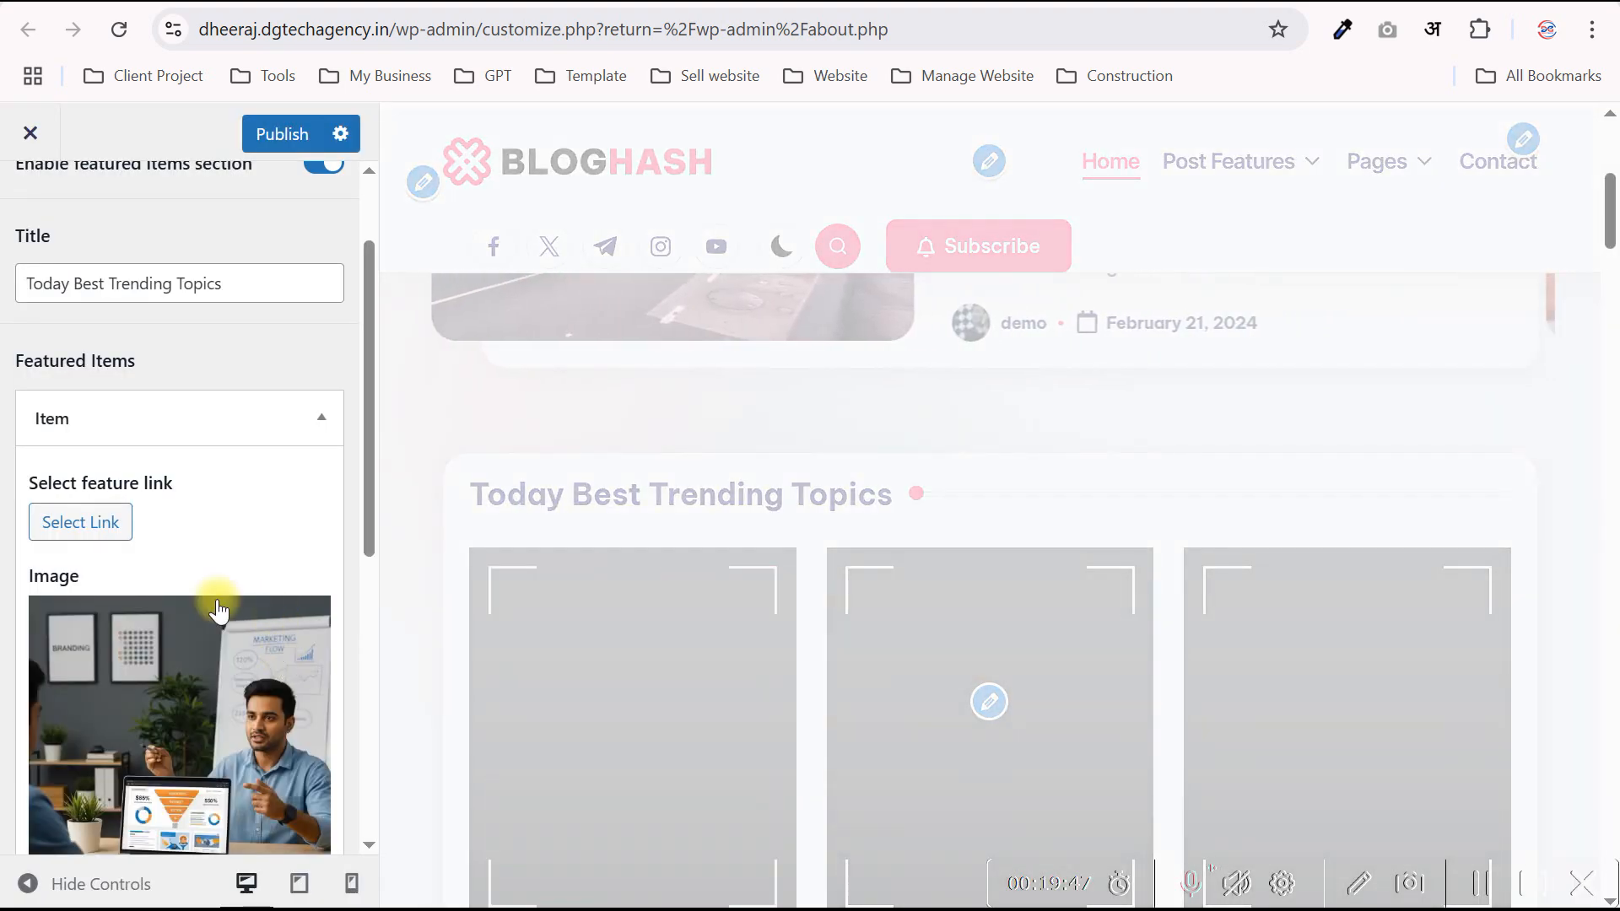
scroll(118, 540, down, 3)
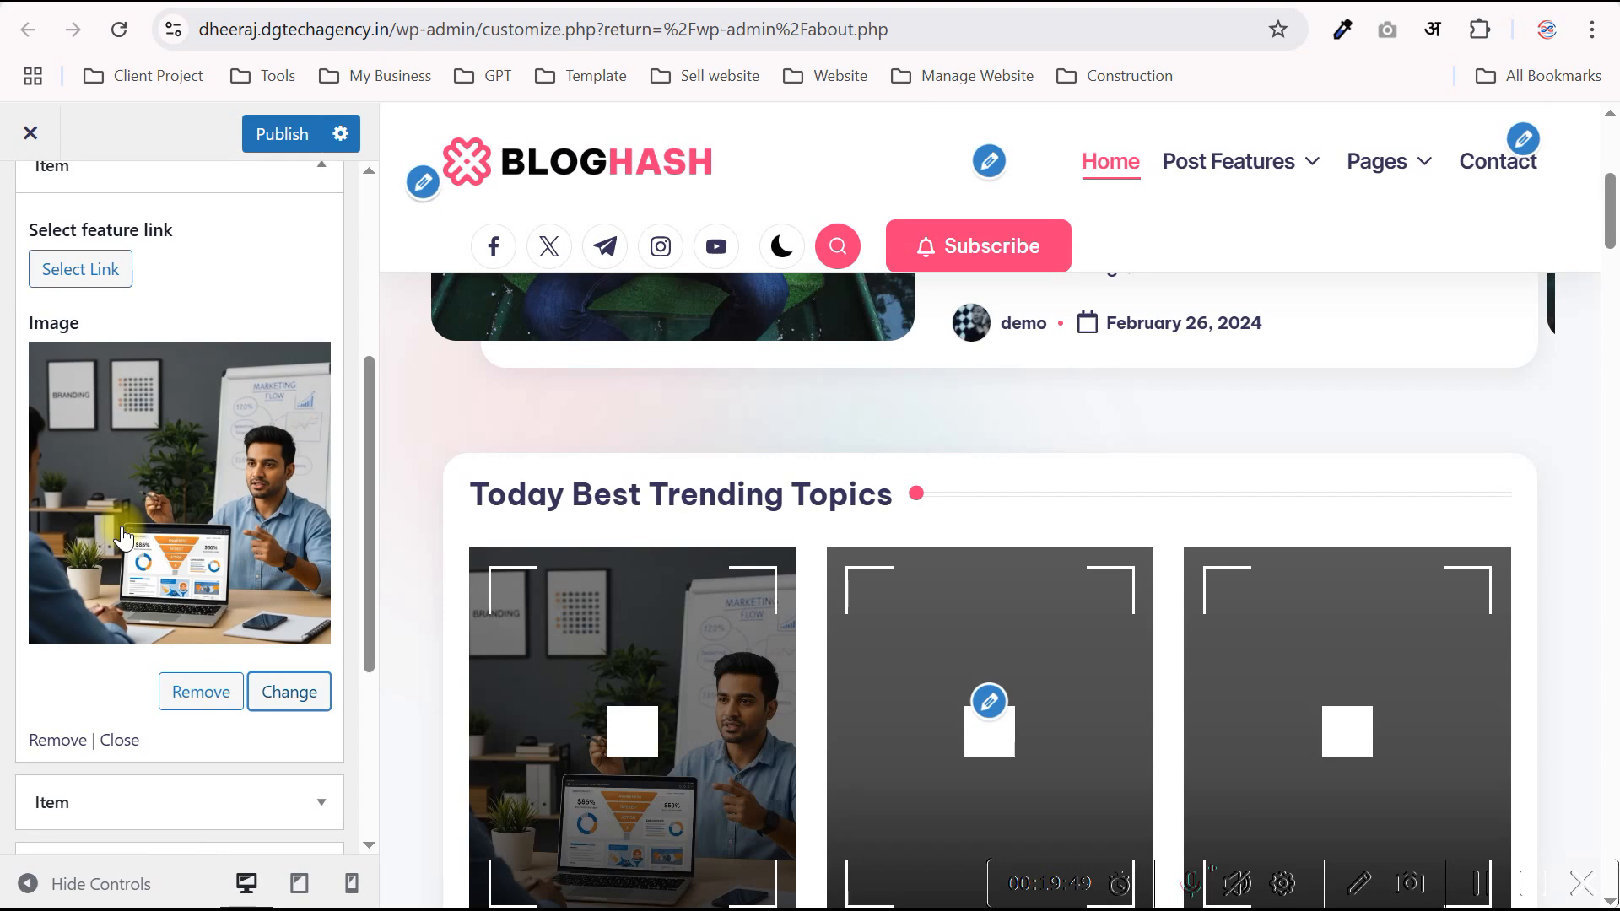
scroll(122, 536, up, 2)
click(106, 414)
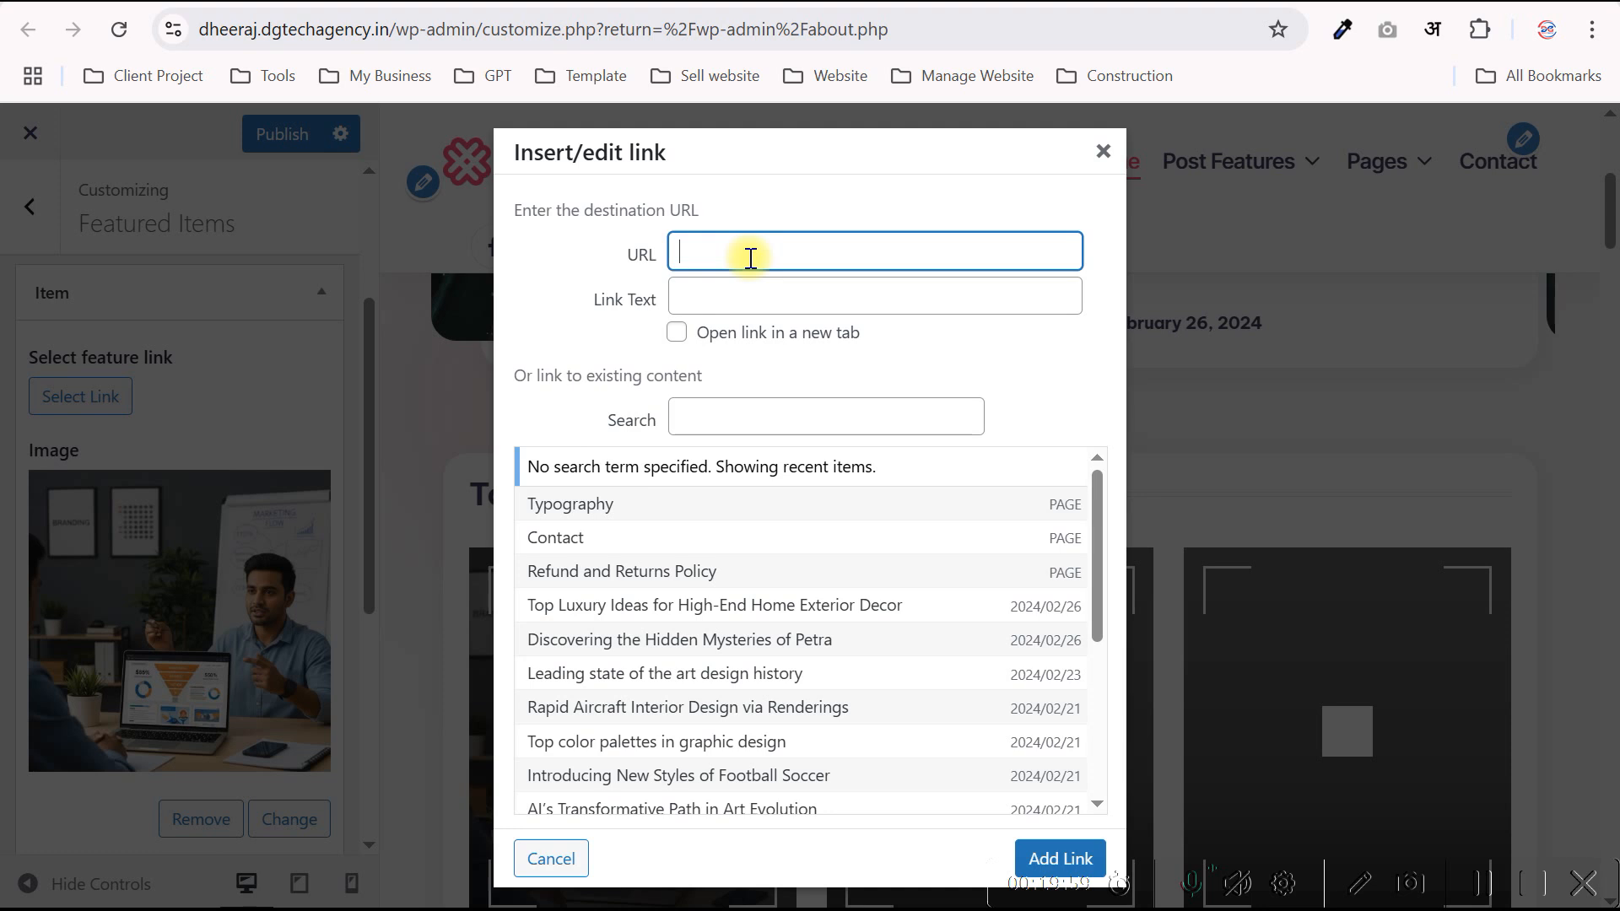
text(www.dgtechagency.com)
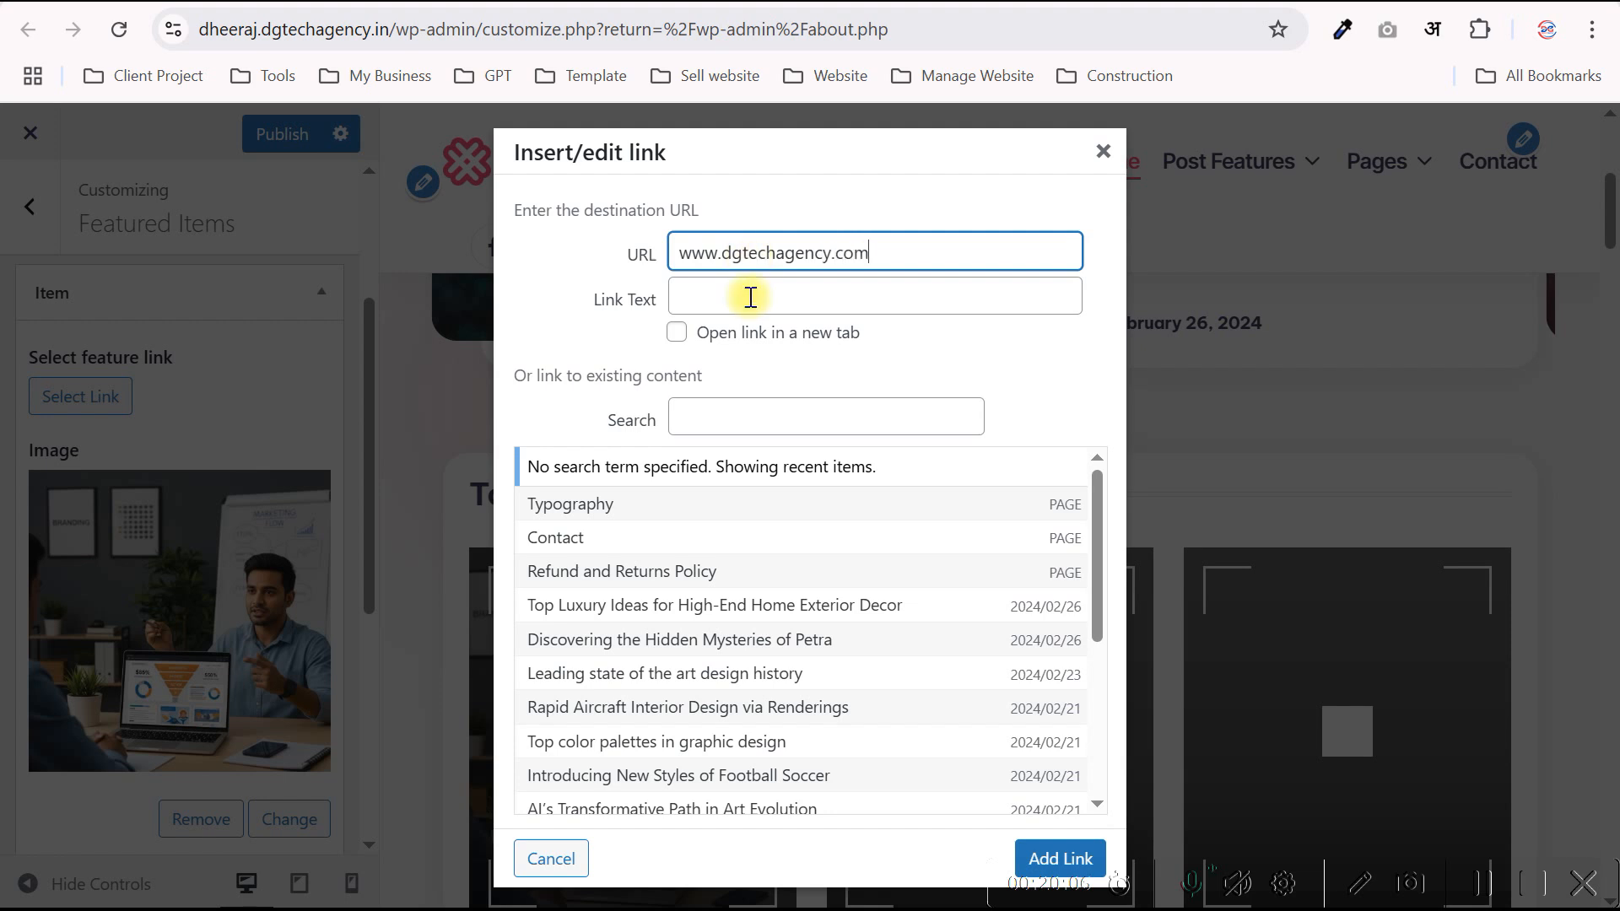
click(750, 297)
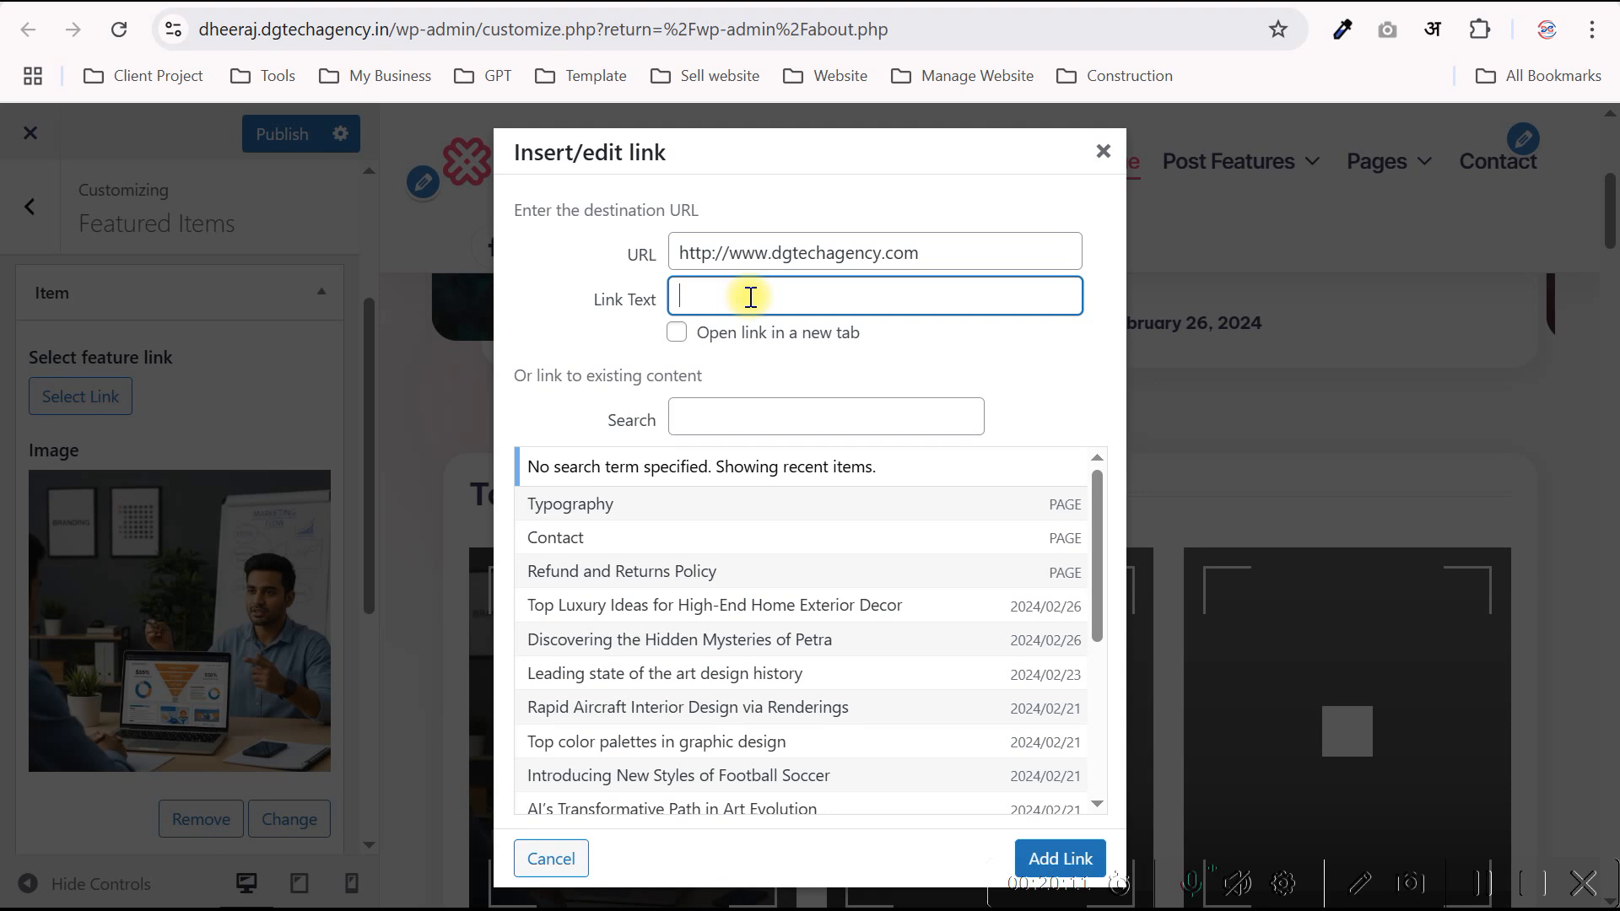
text(Go to amazon)
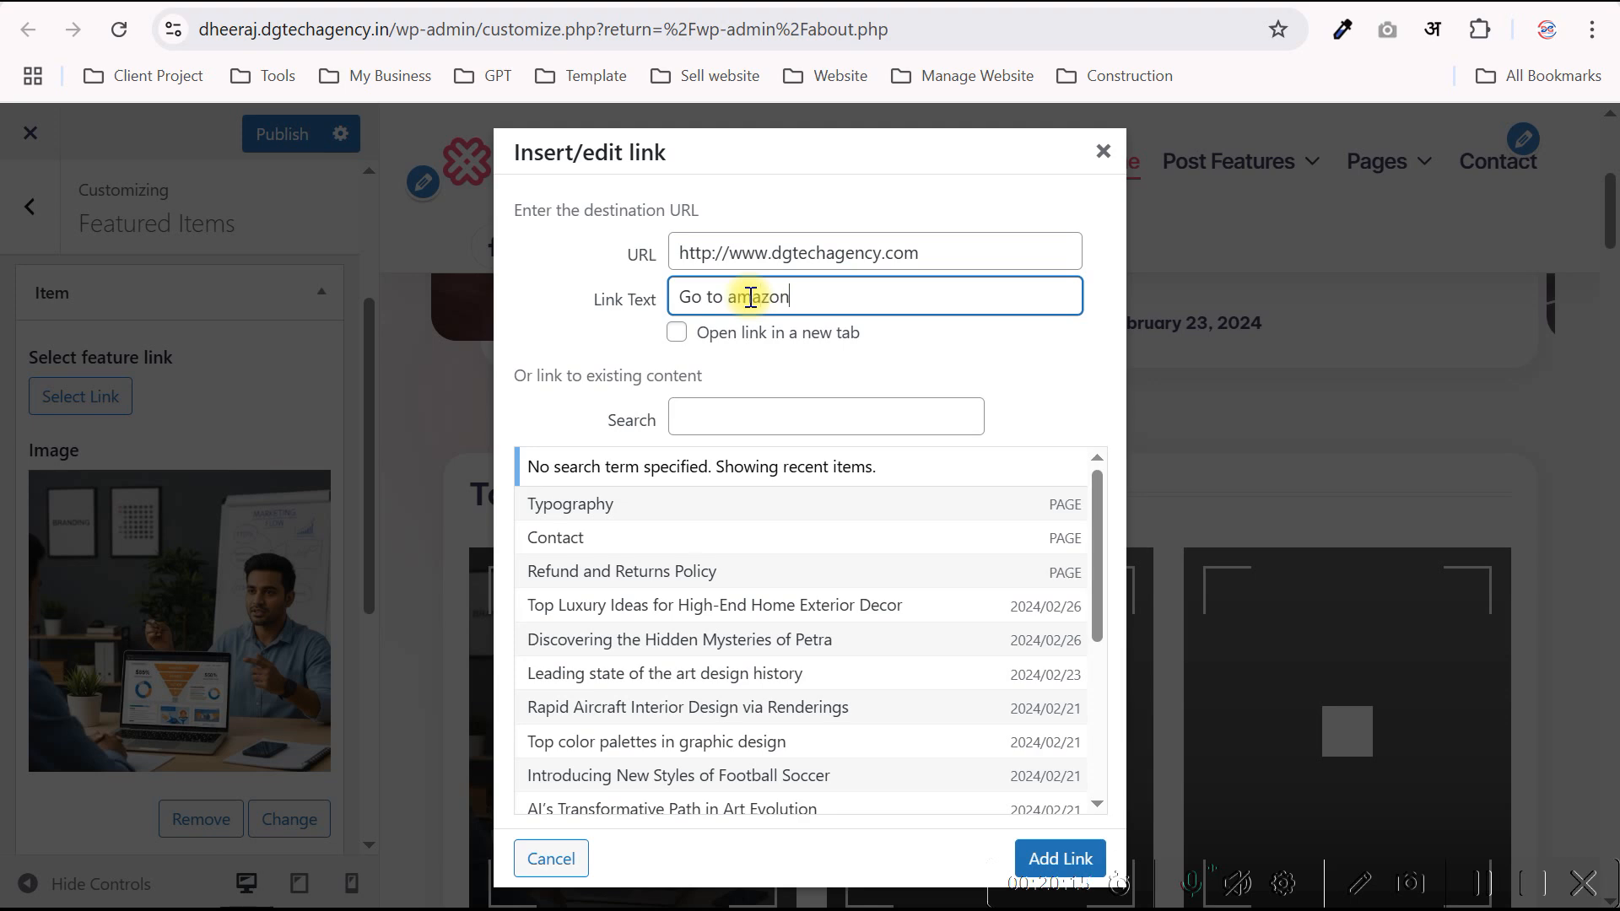
click(676, 333)
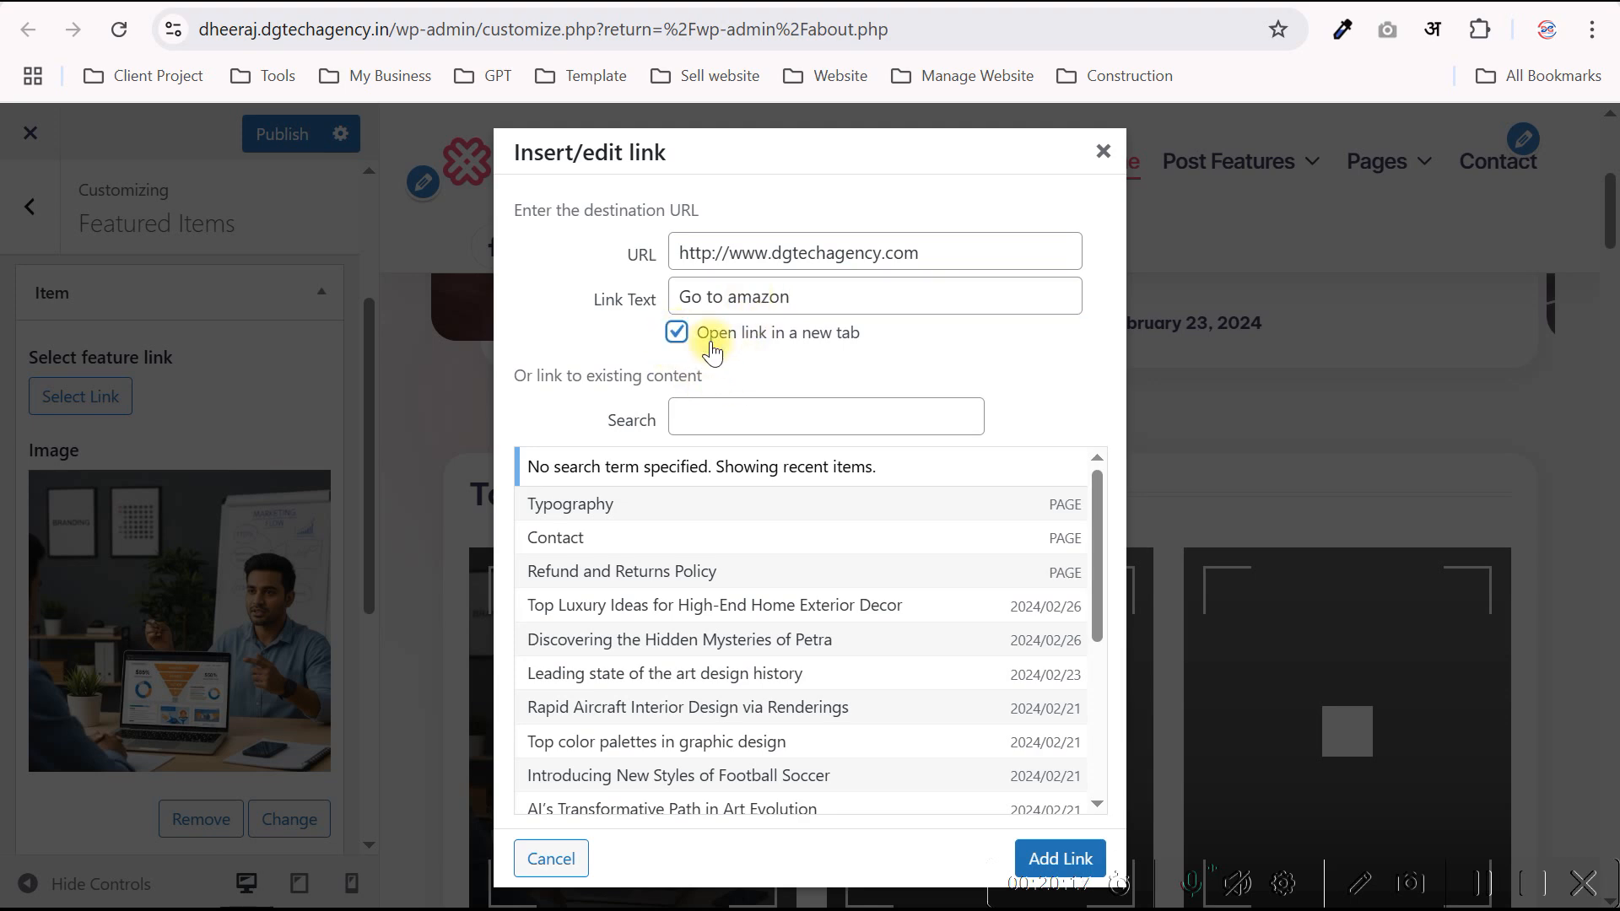
scroll(930, 692, down, 3)
scroll(930, 692, down, 2)
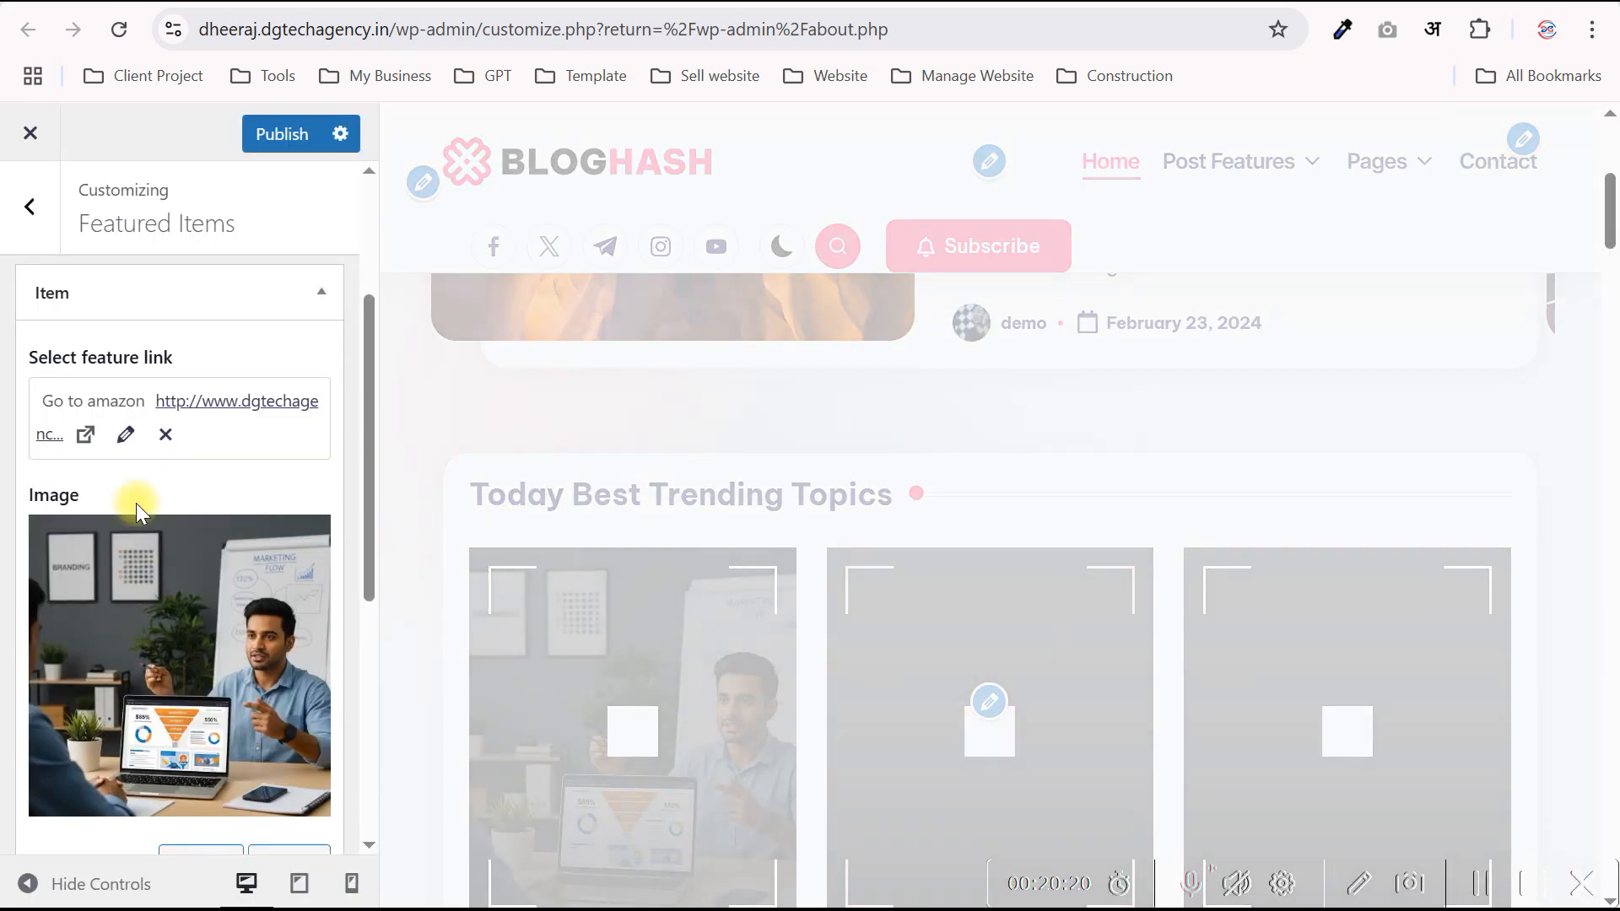
- Publish the changes, check the "Go to amazon" item on the live homepage, and return to the main Customizer list
scroll(287, 279, down, 2)
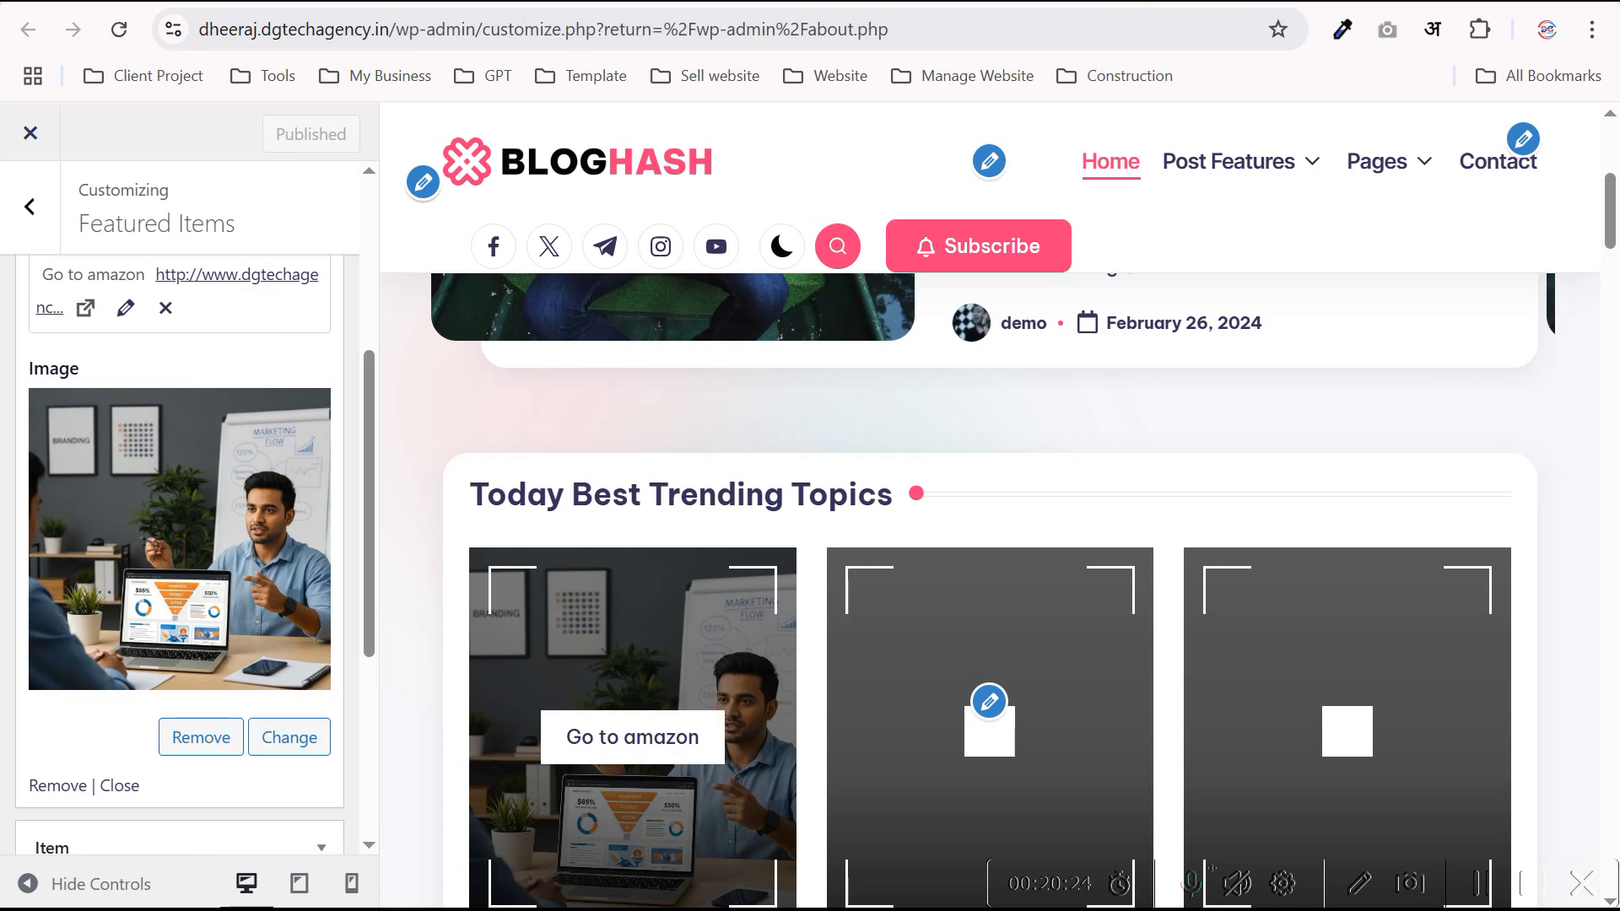
click(182, 1)
click(129, 31)
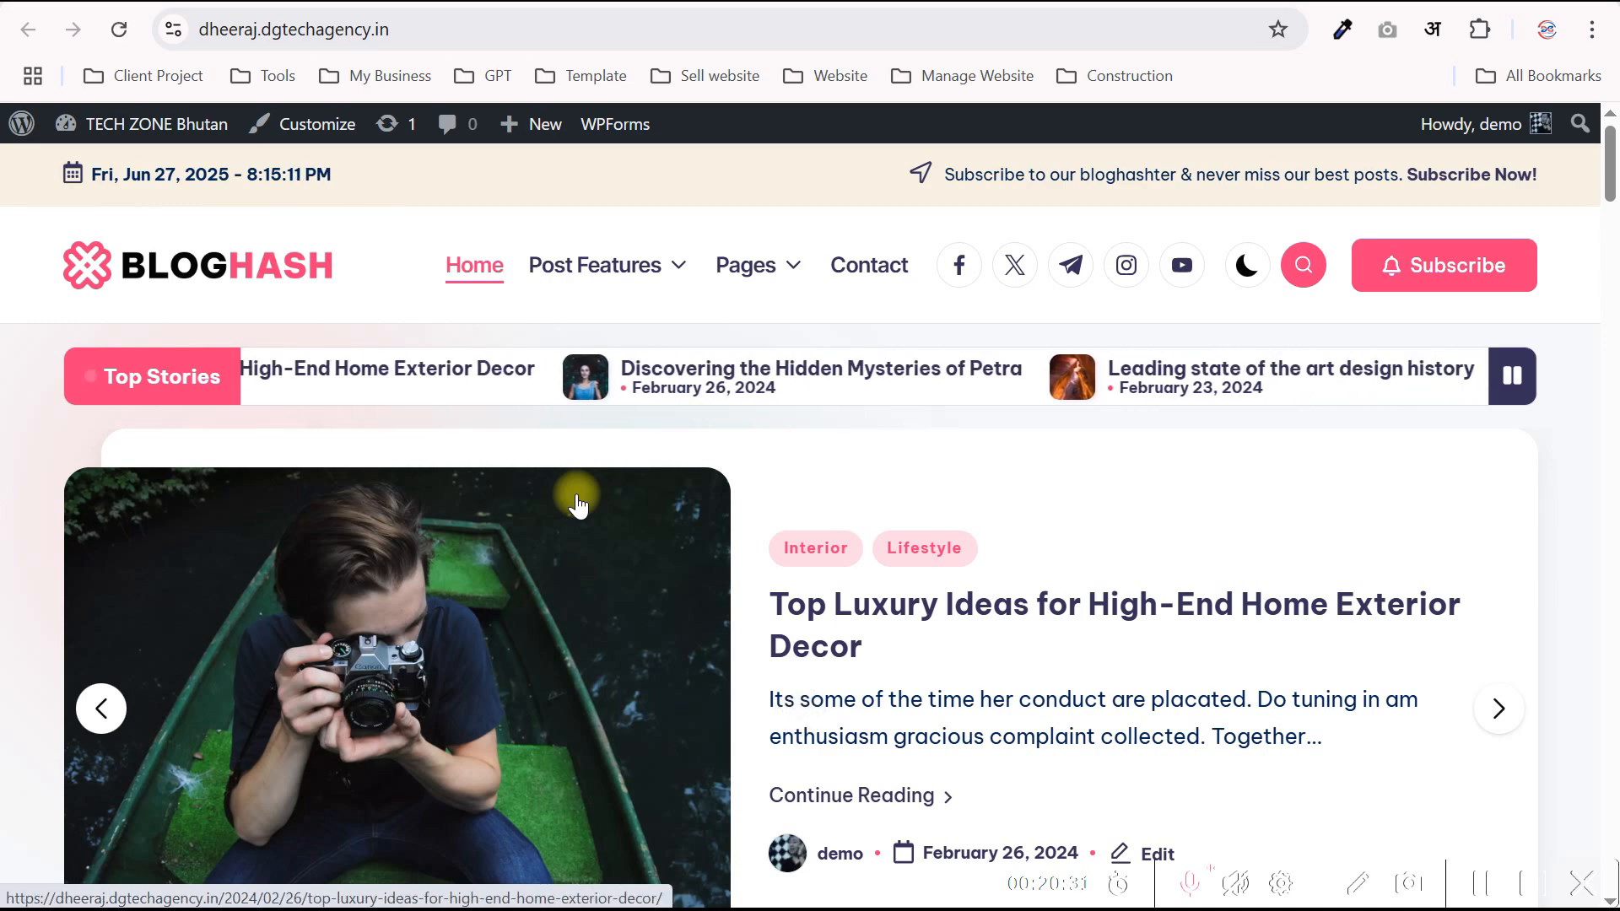
scroll(604, 557, down, 10)
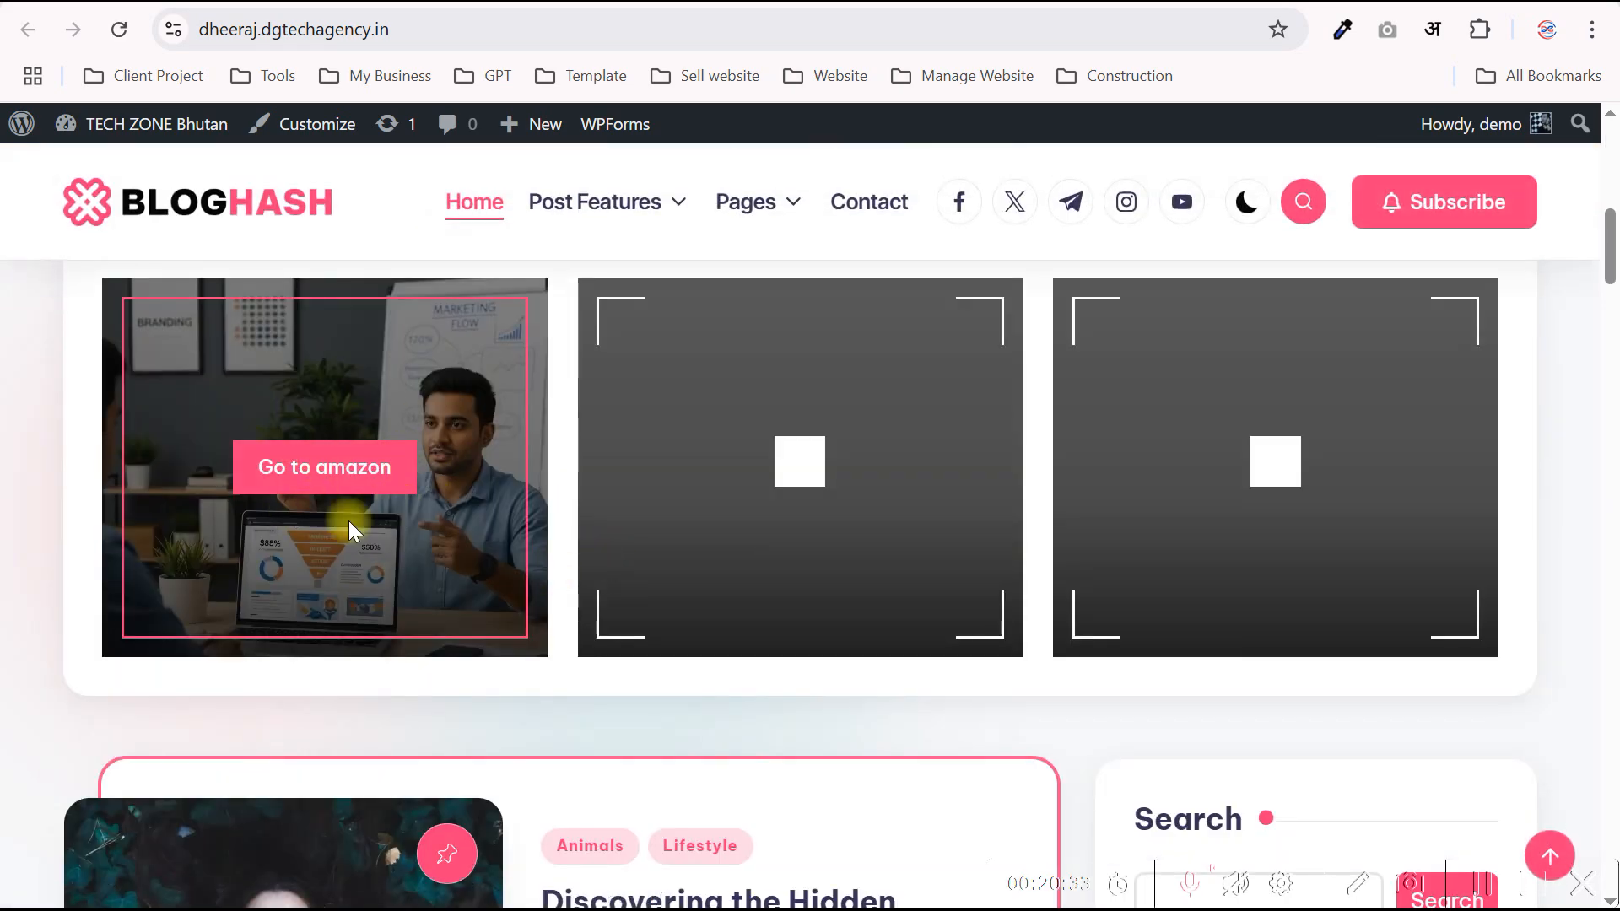
scroll(303, 514, up, 2)
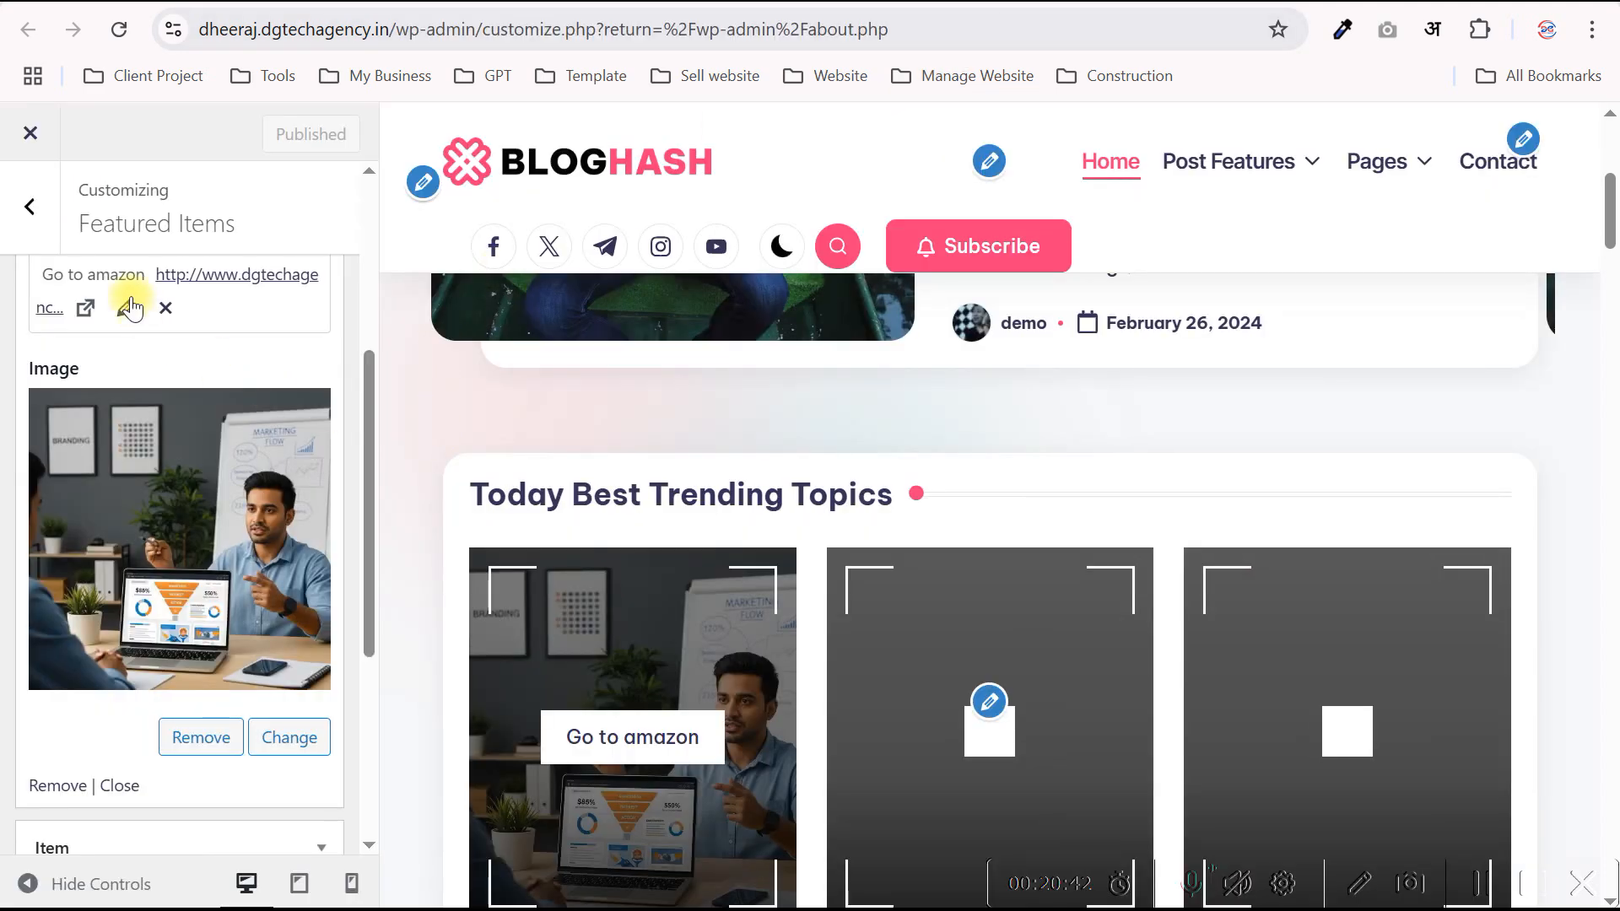
scroll(87, 351, up, 3)
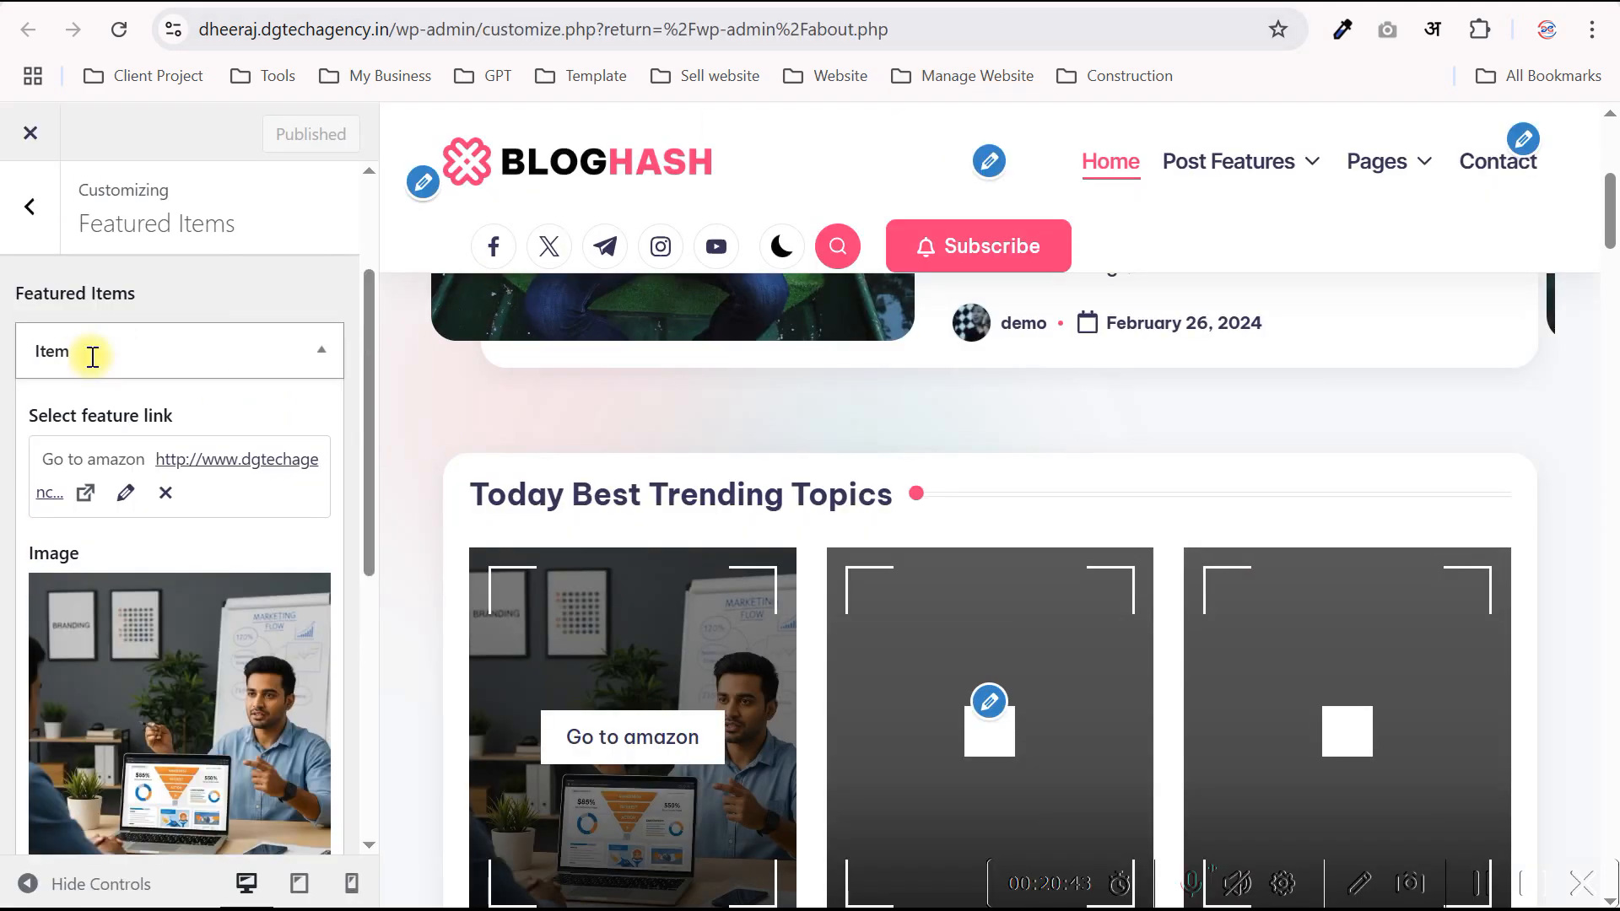
key(Escape)
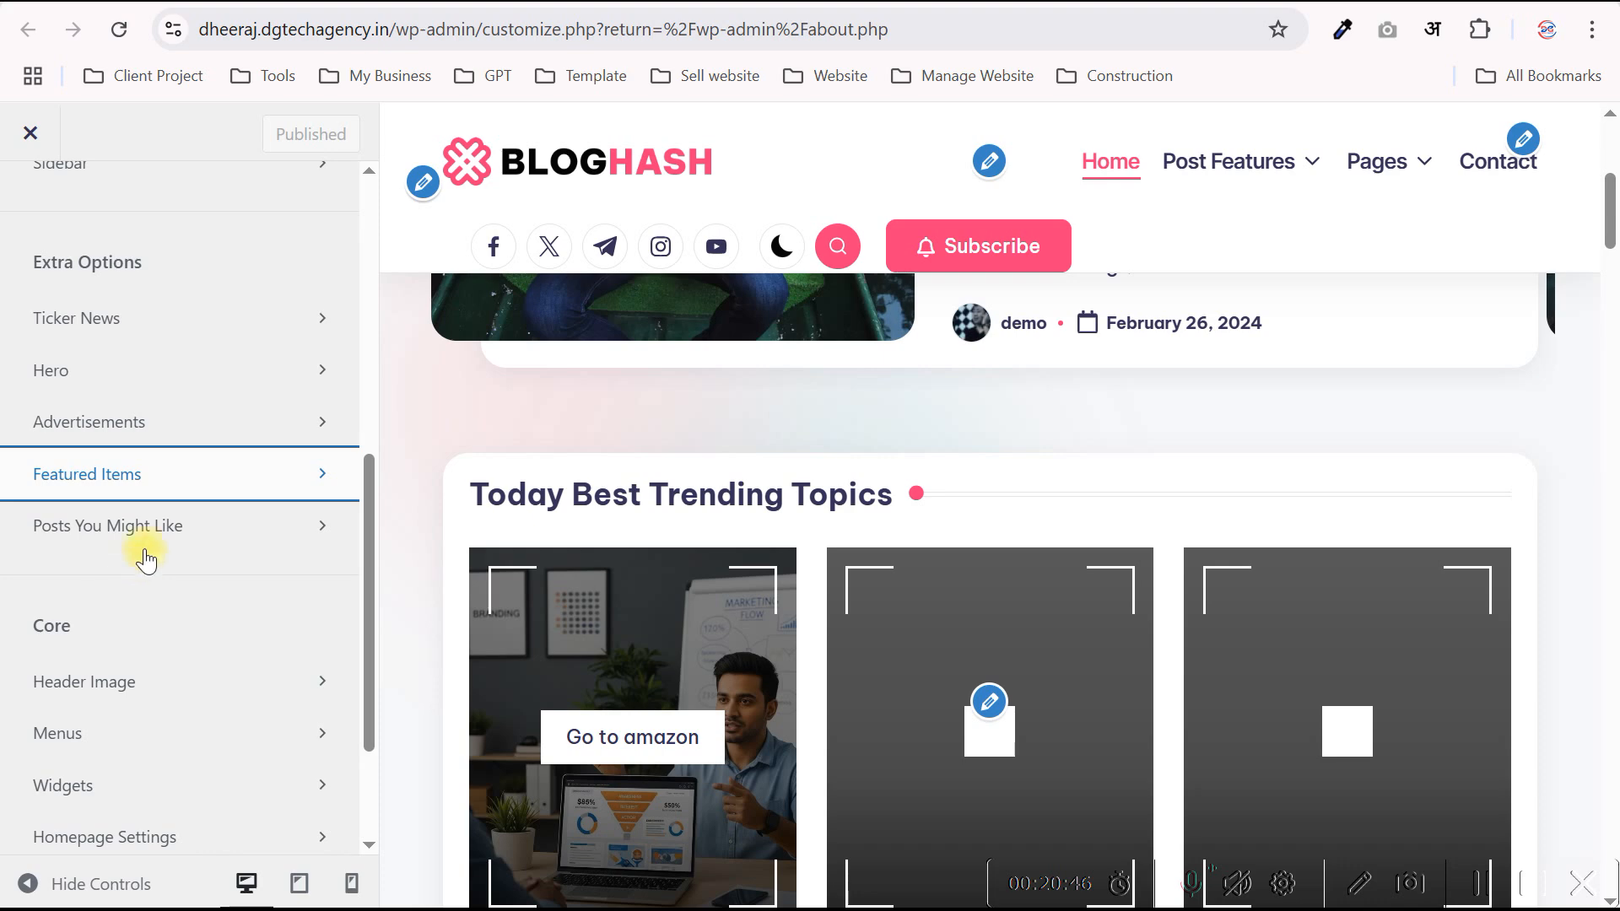
- Review the Posts You Might Like title, page visibility and post settings, and close the Customizer
click(194, 537)
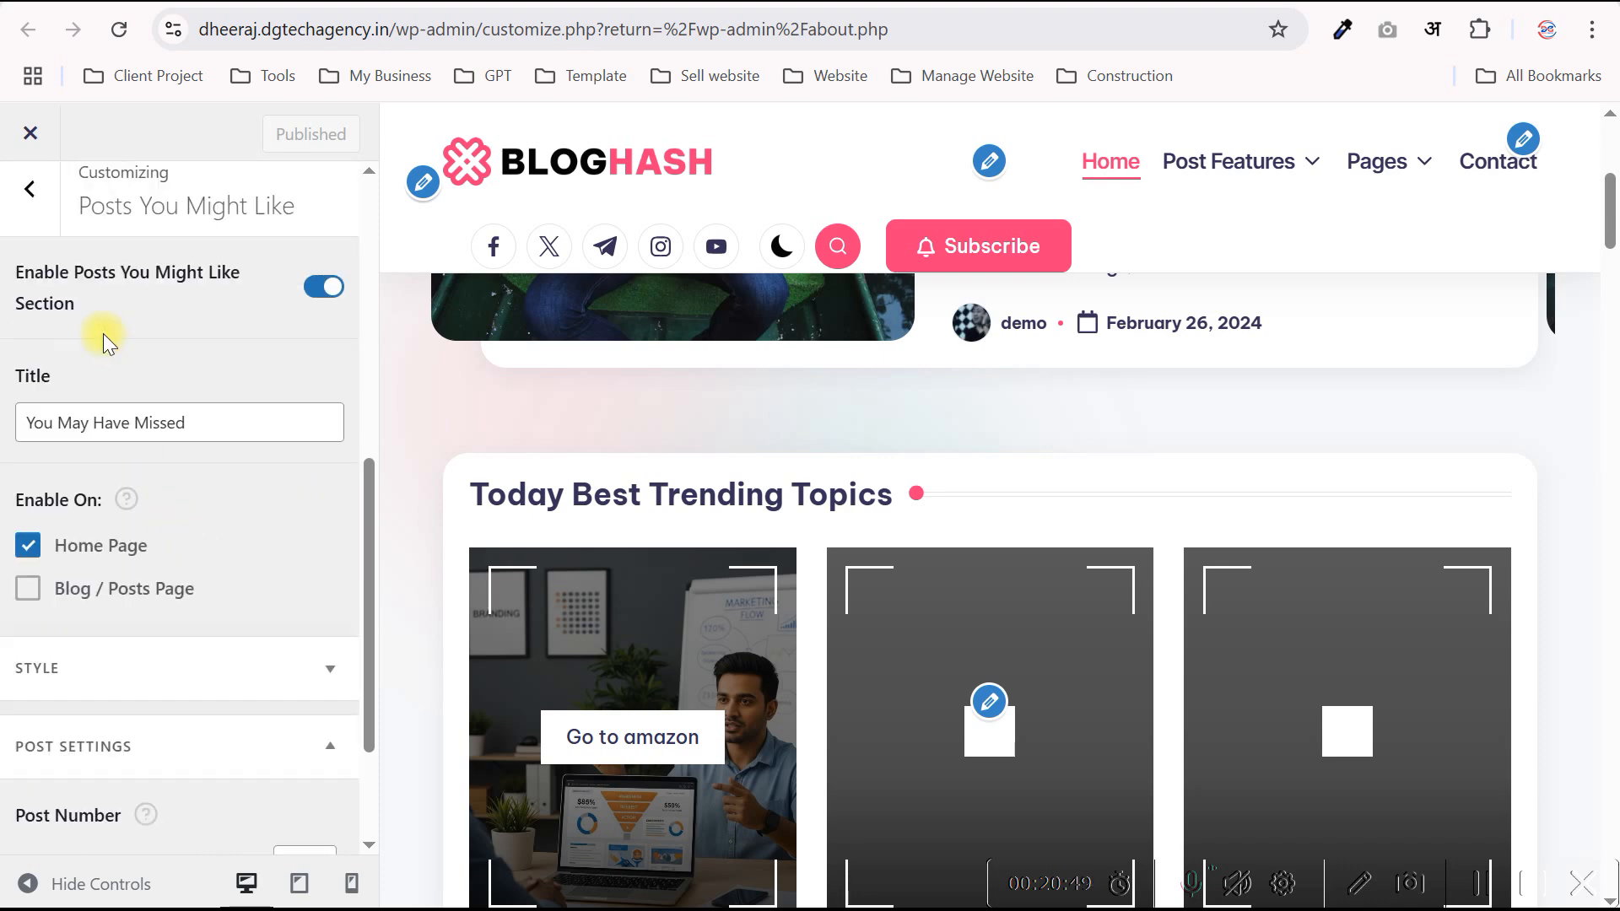
click(30, 207)
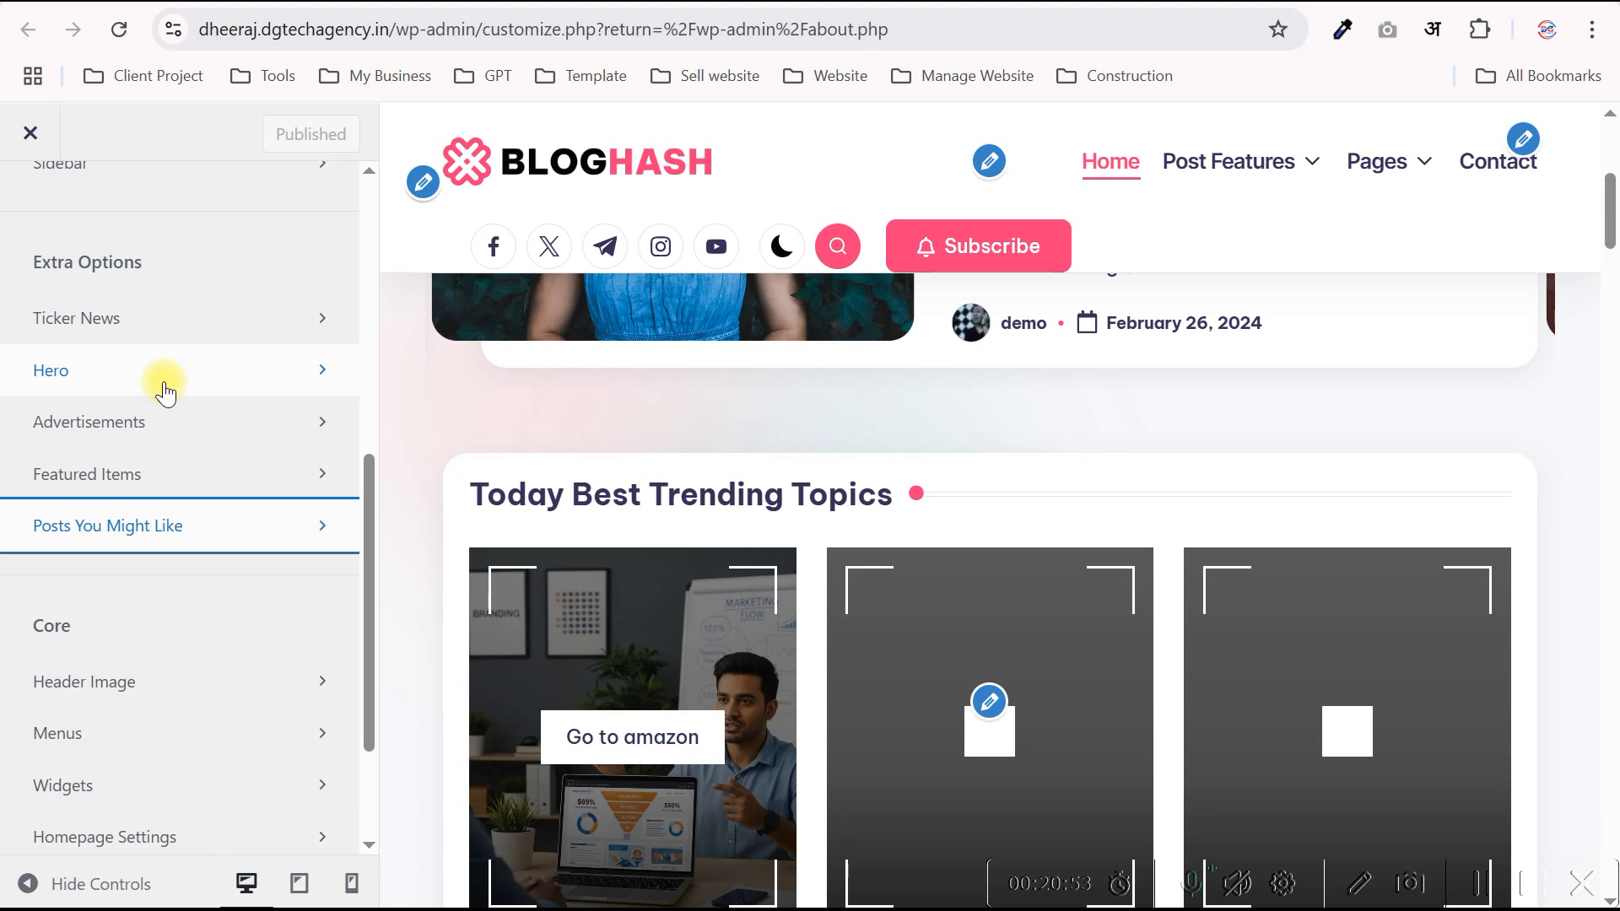
scroll(164, 390, up, 5)
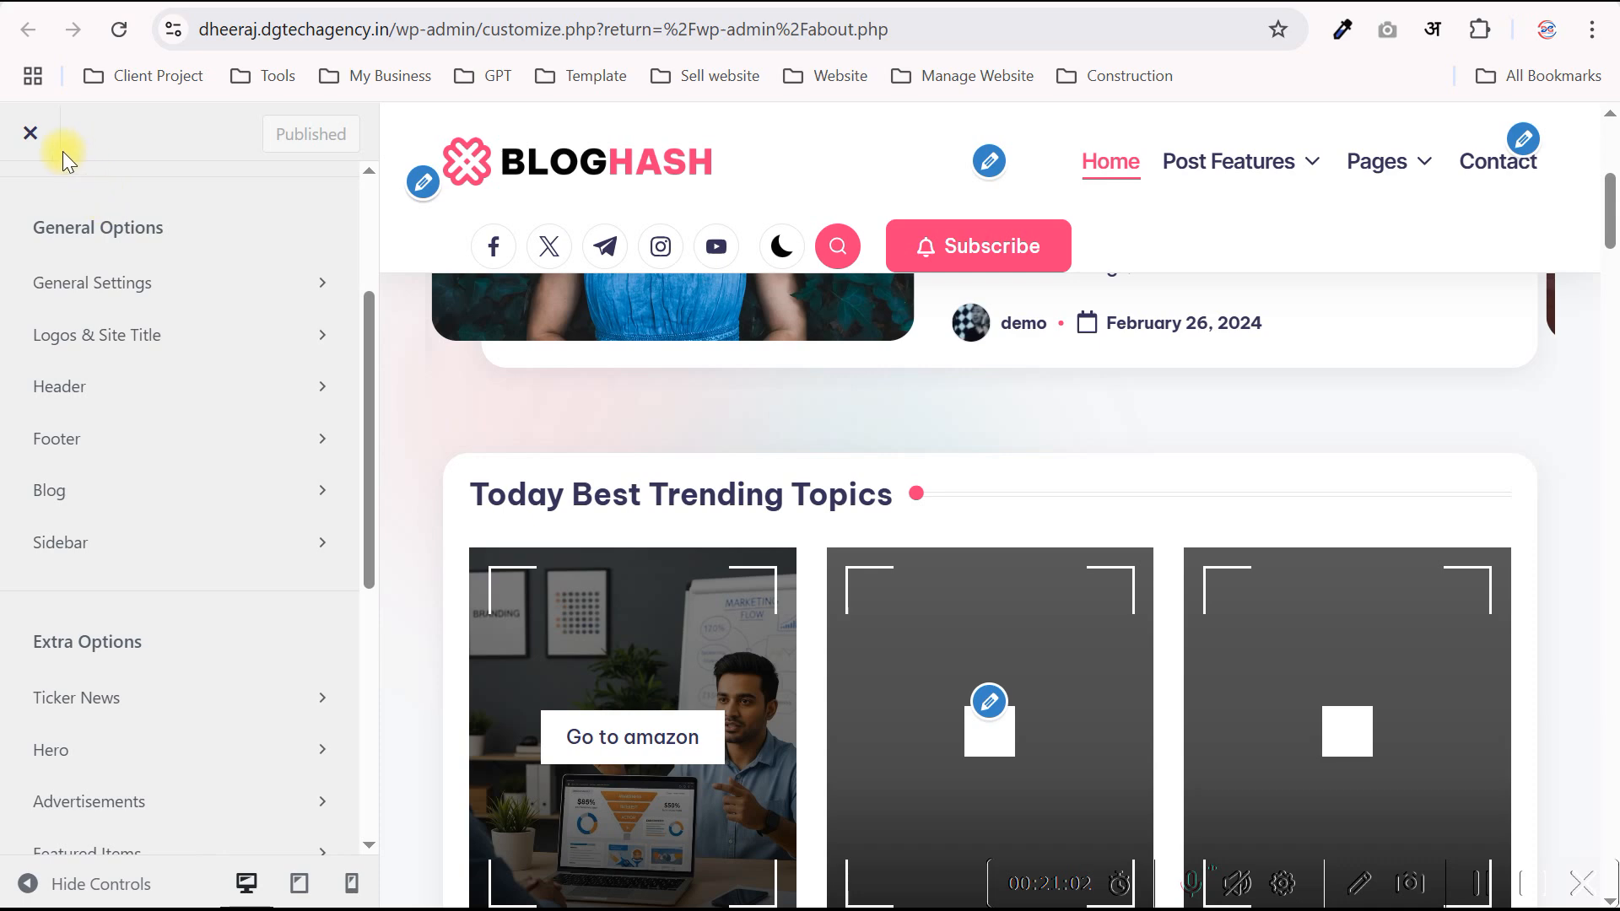
click(30, 132)
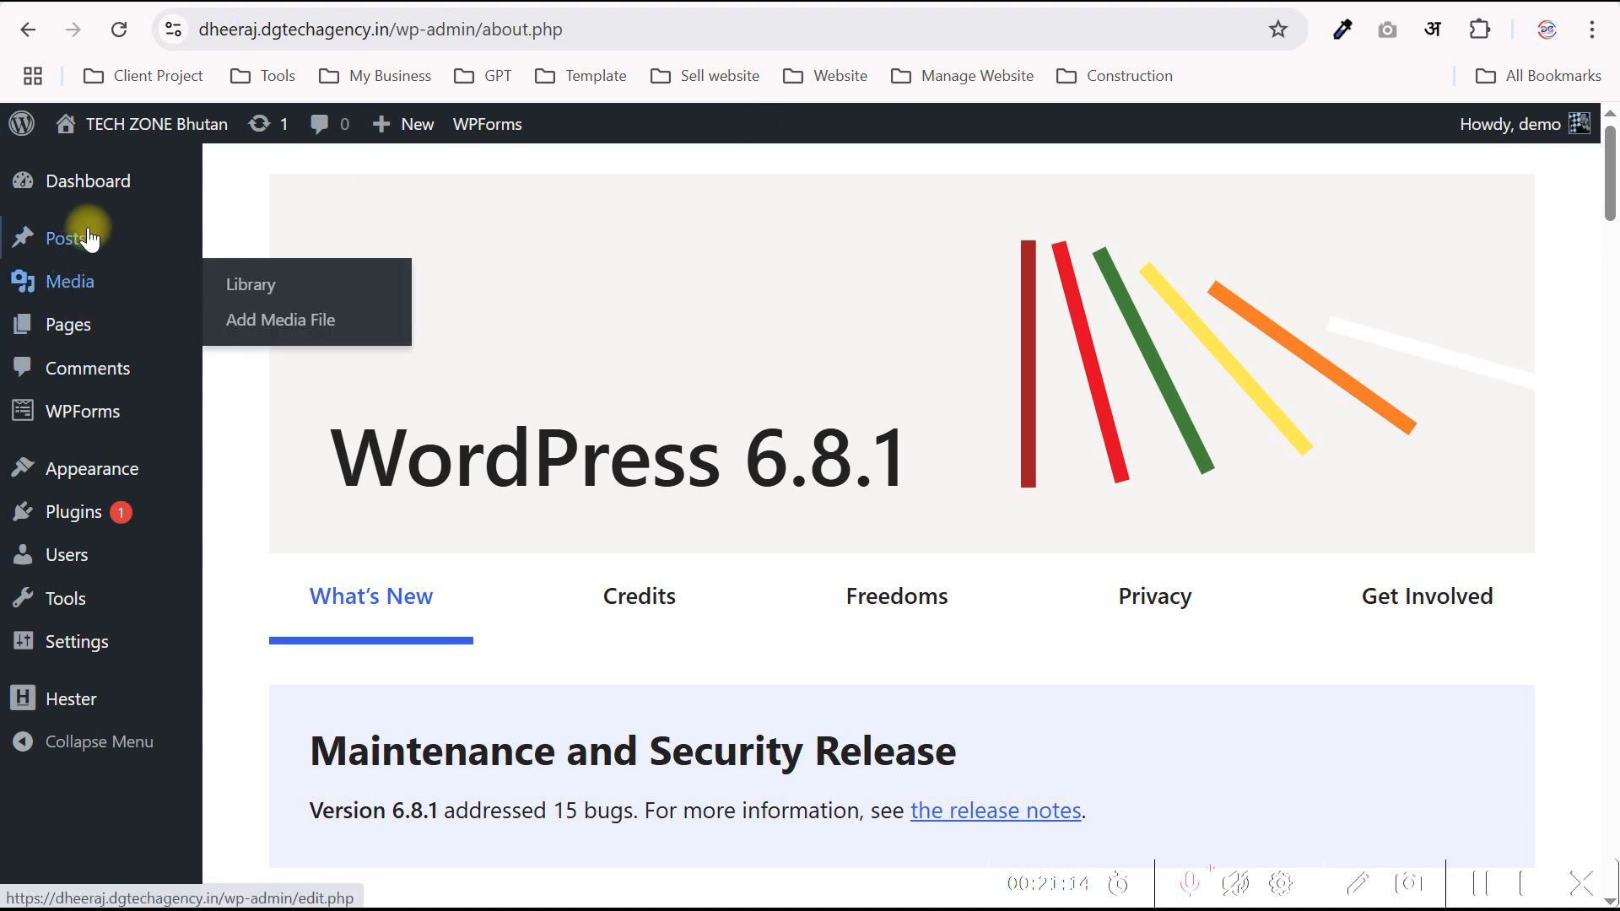
- Start a new blog post from the WordPress dashboard and dismiss the editor's welcome guide
mouse_move(65, 230)
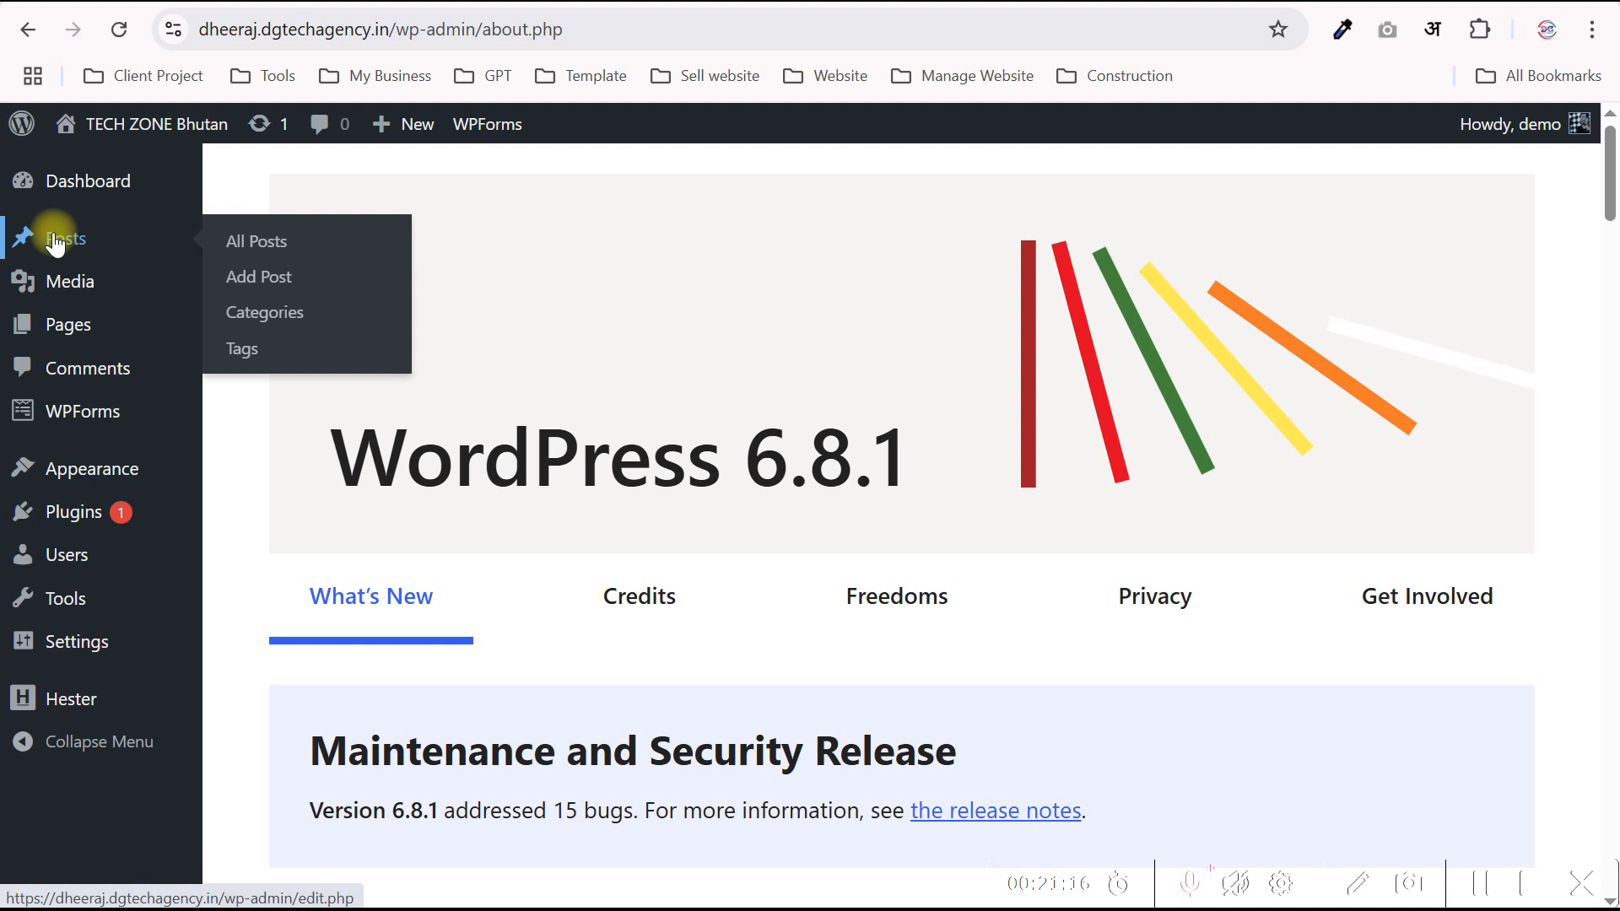
click(259, 279)
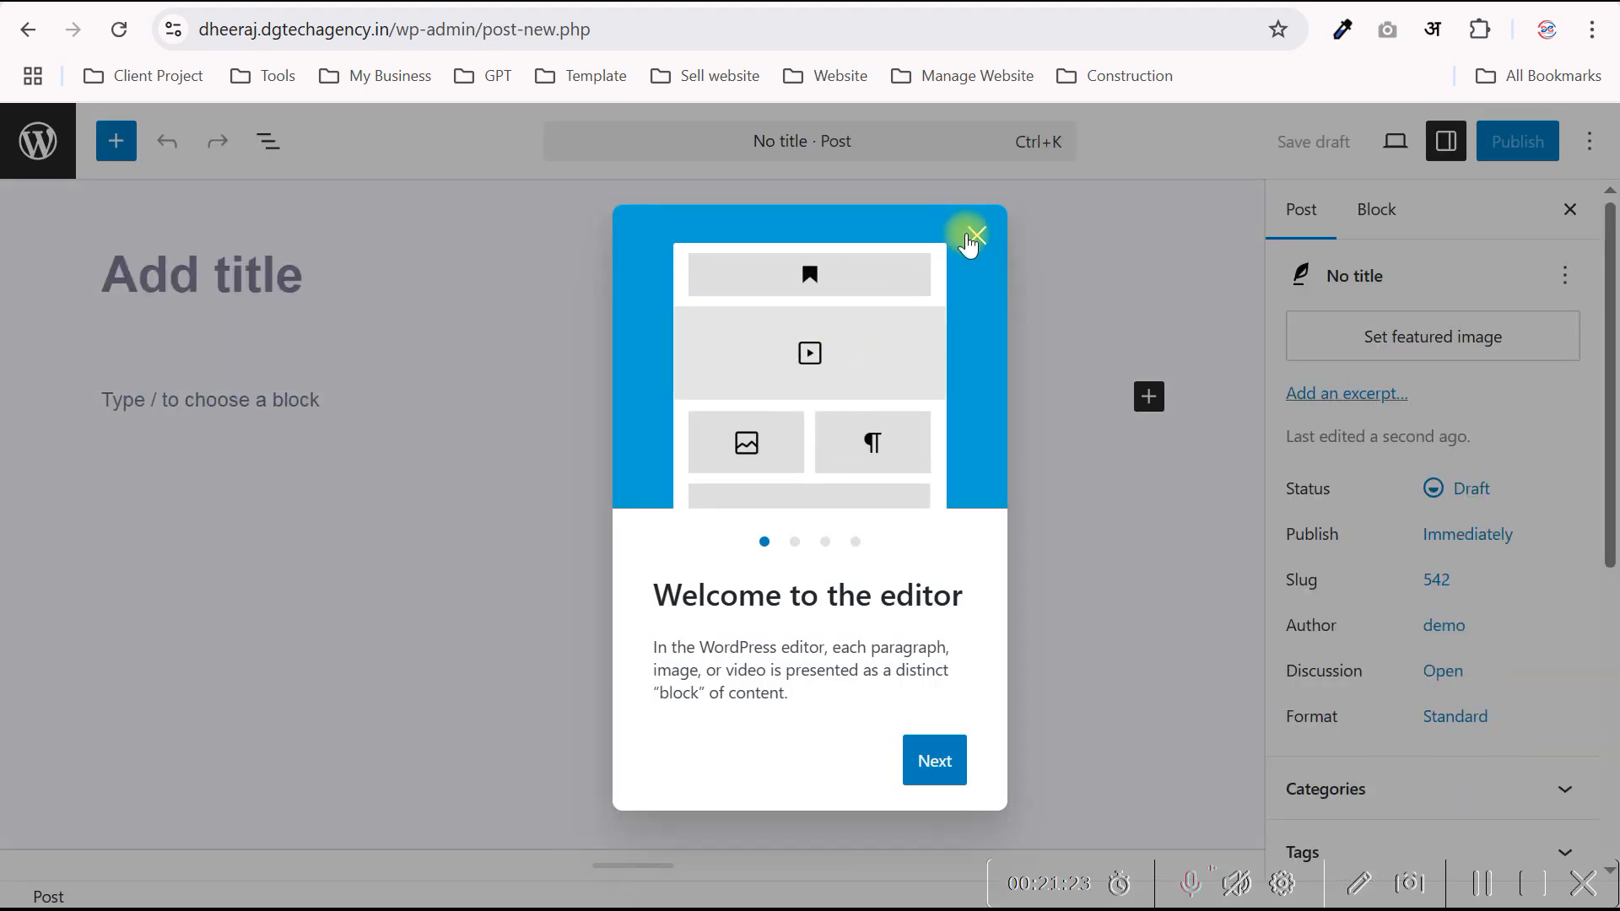
click(976, 235)
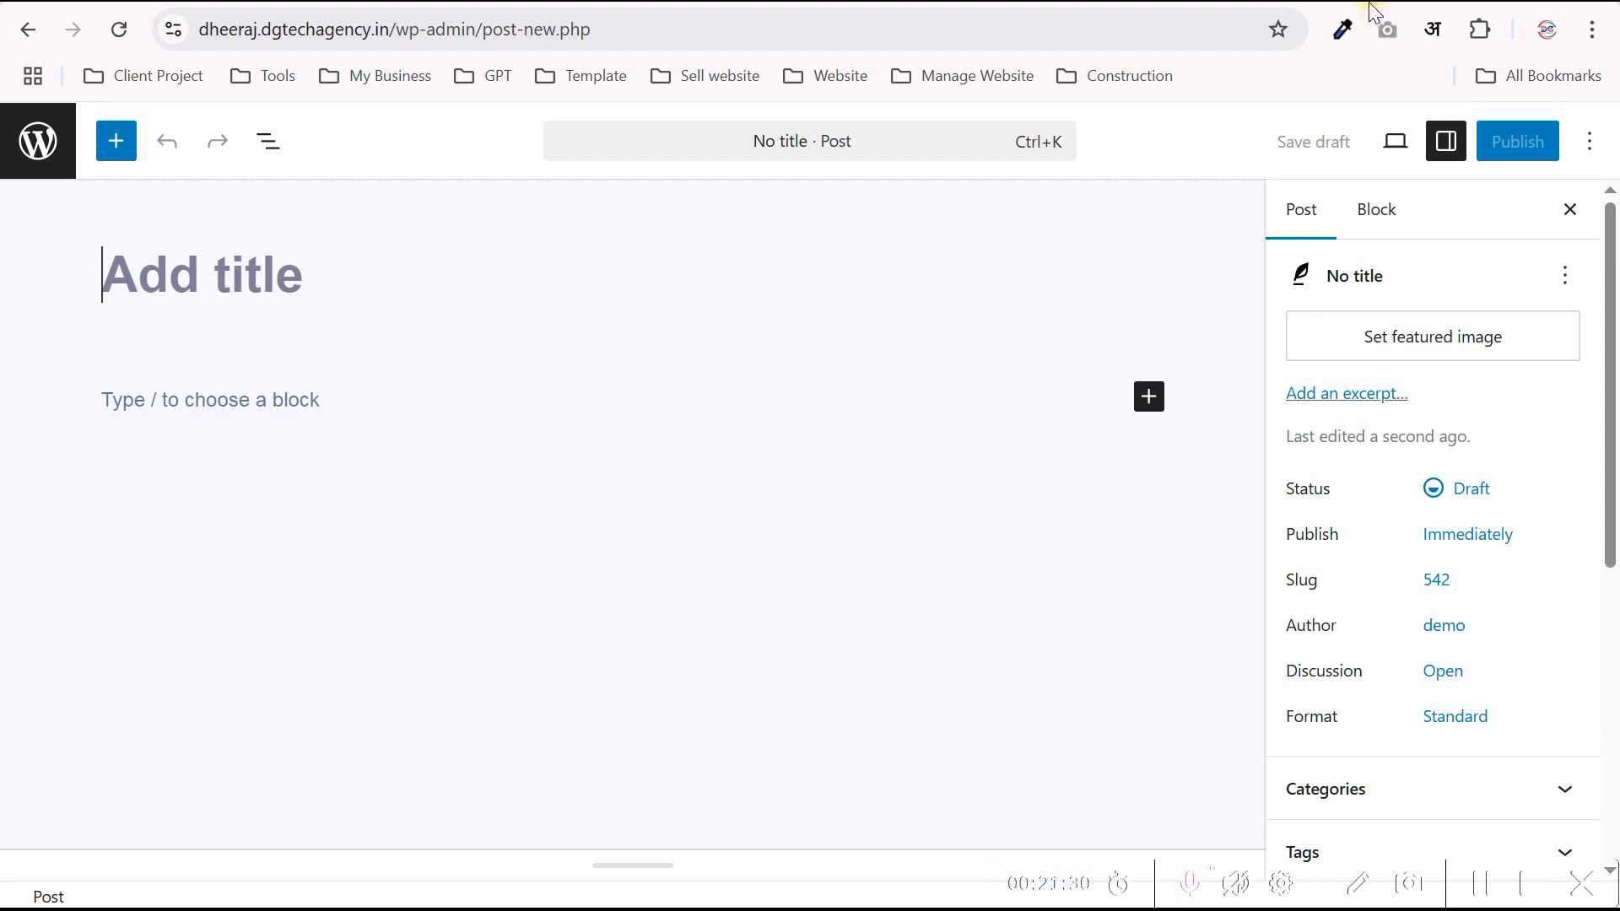
- Open The Gadgets Gallery website in a new browser tab, going through the bookmarked Demo1 login page
key(ctrl+t)
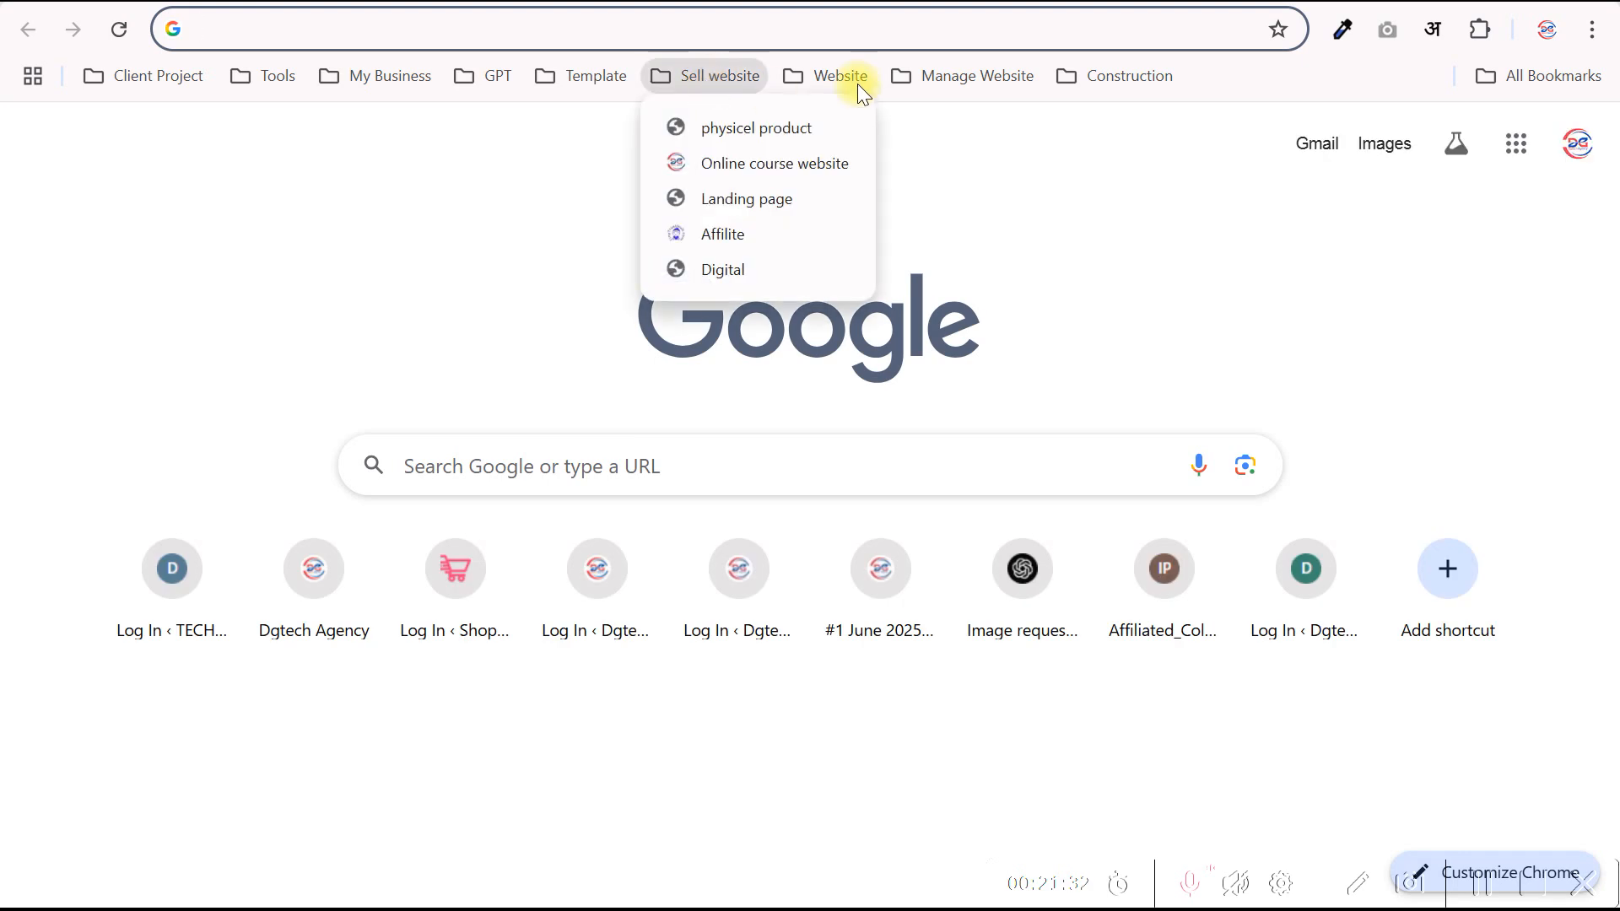
click(854, 76)
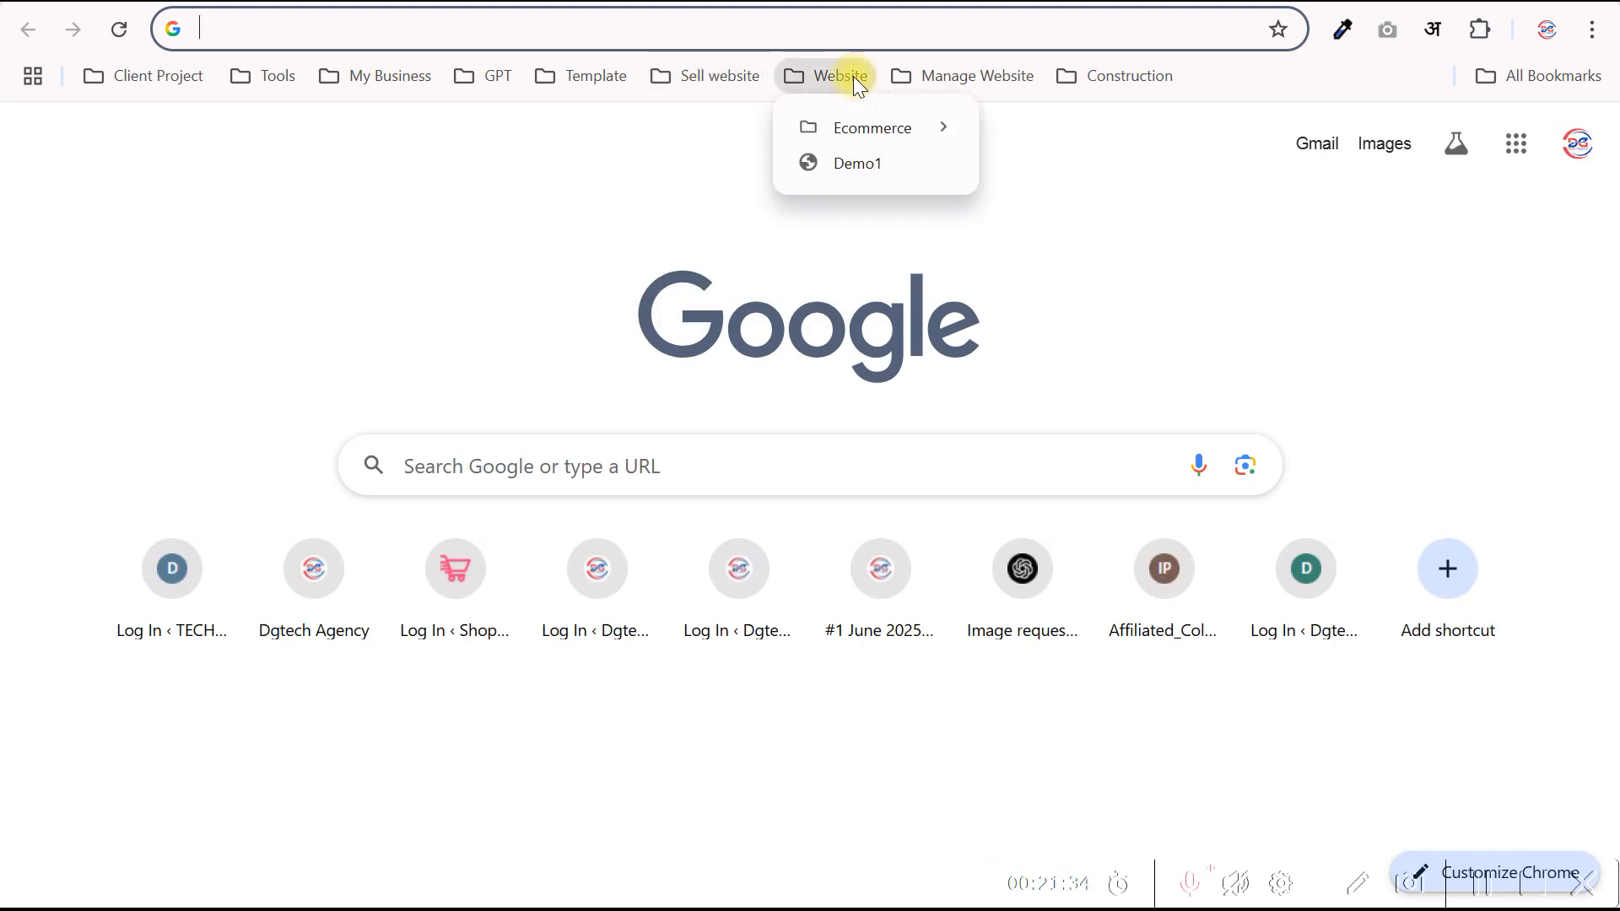
mouse_move(957, 86)
click(957, 164)
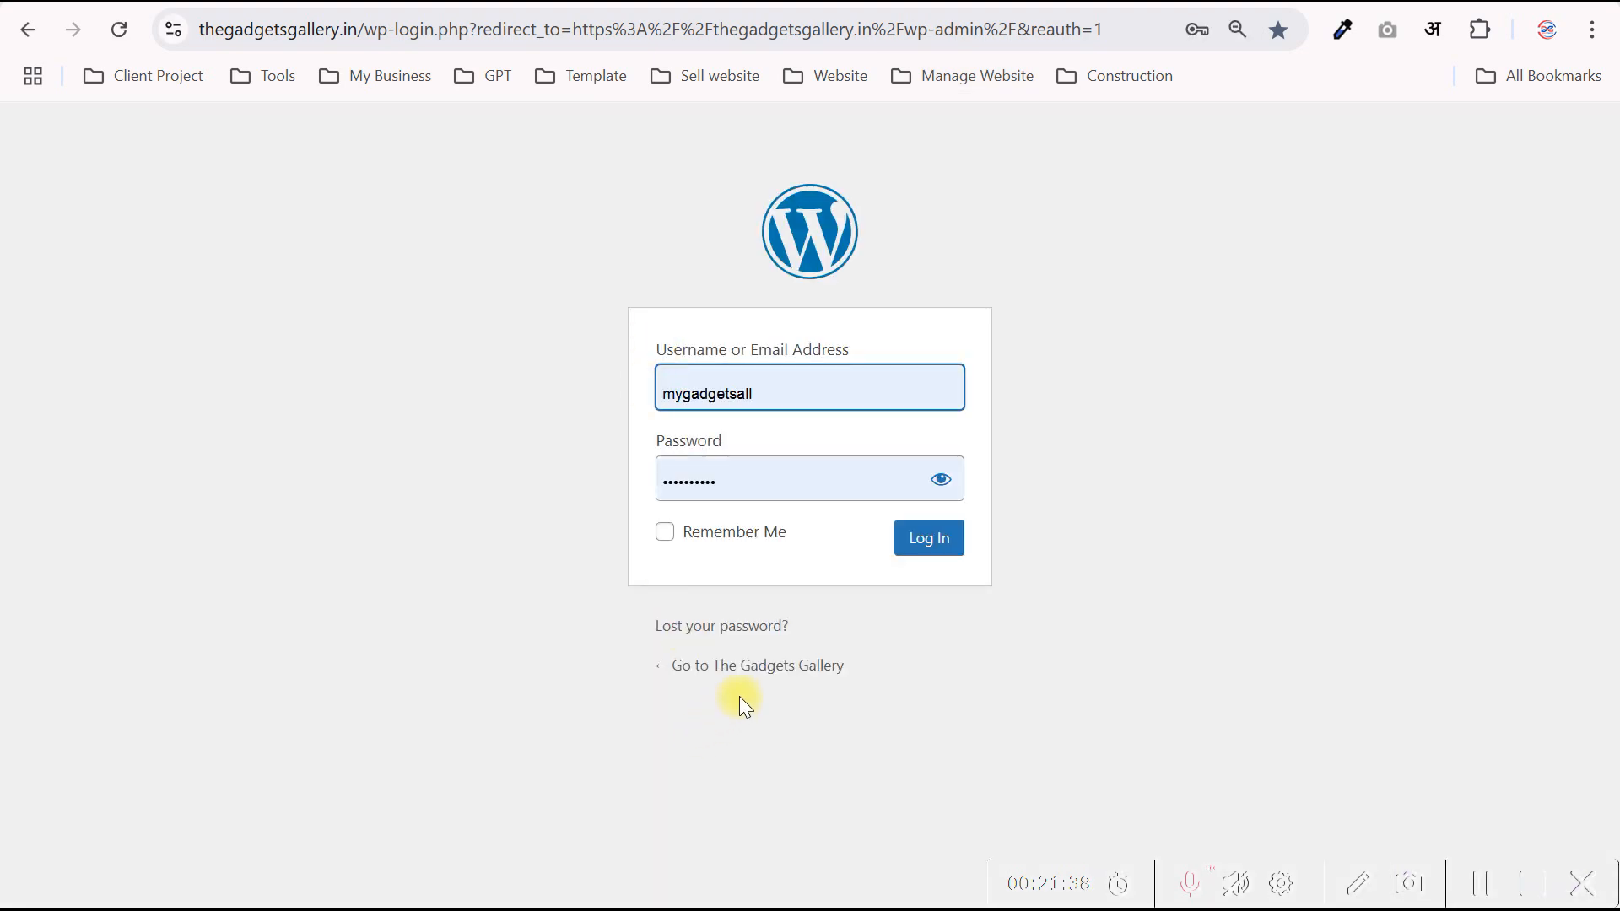
click(706, 663)
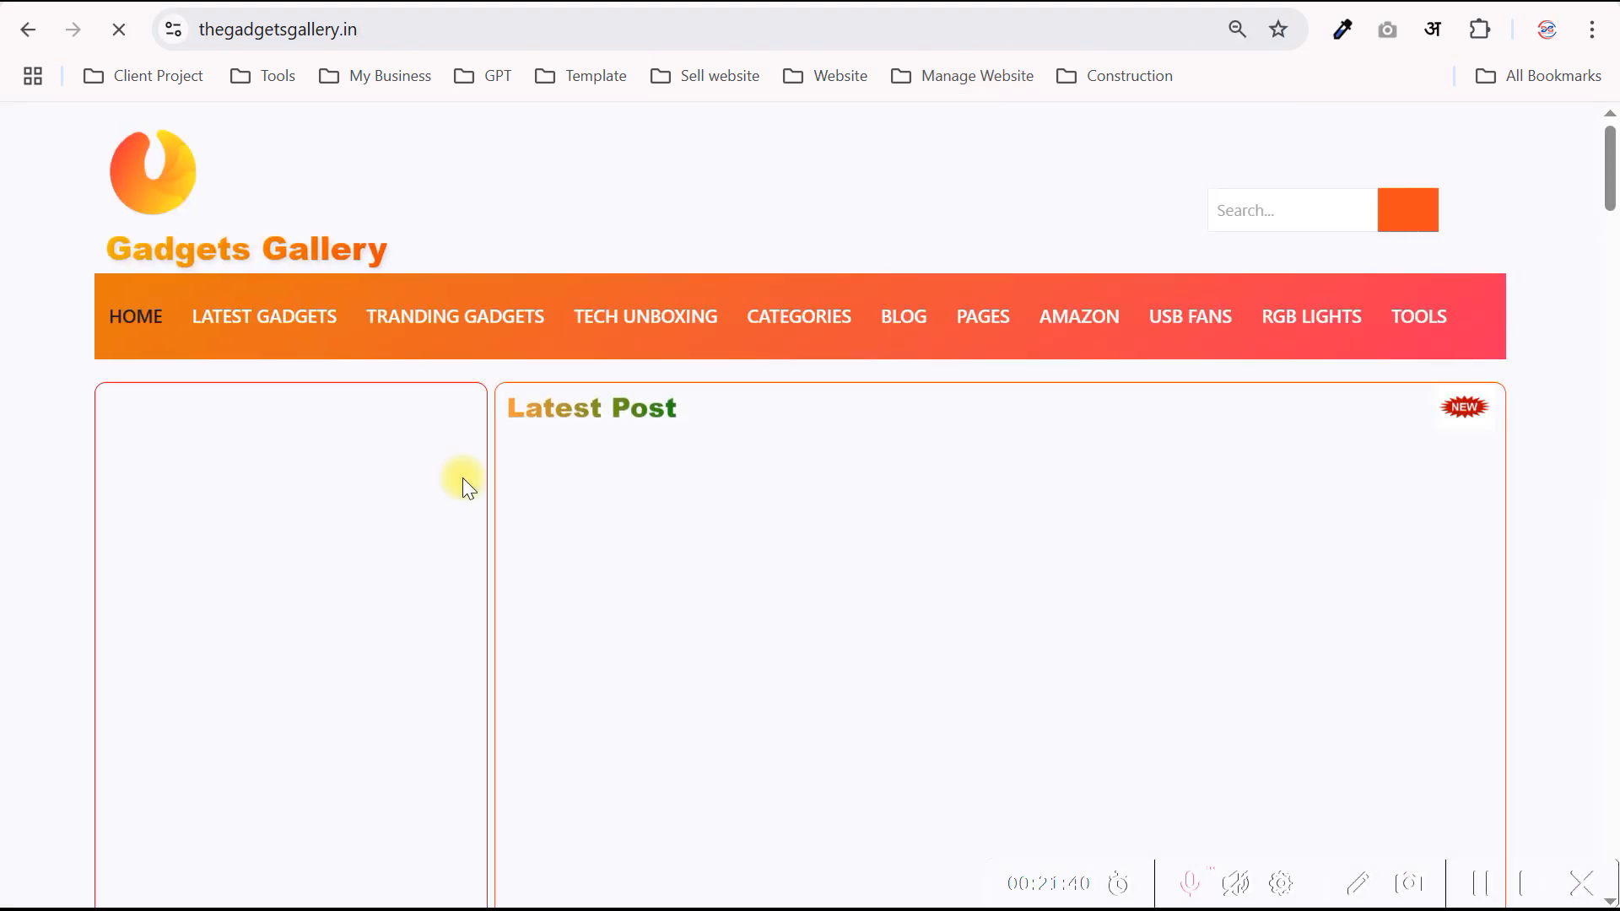
- Look over the Gadgets Gallery homepage and open the HP 15s i3 12th Gen Laptop 2025 review post
scroll(834, 390, down, 5)
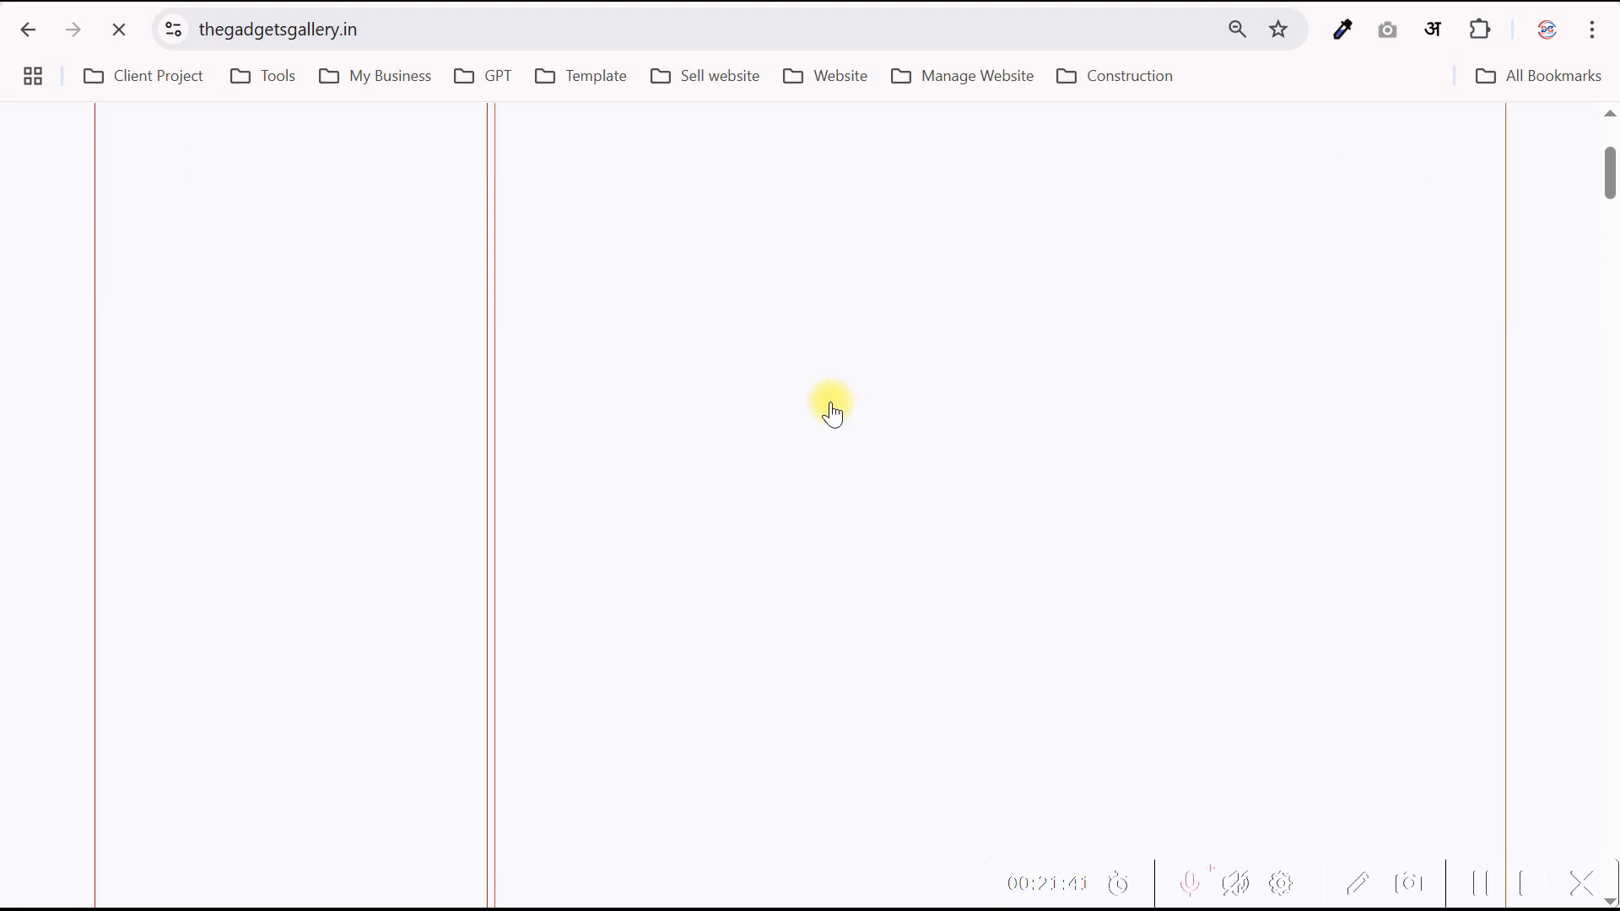
scroll(830, 401, up, 3)
scroll(833, 397, down, 1)
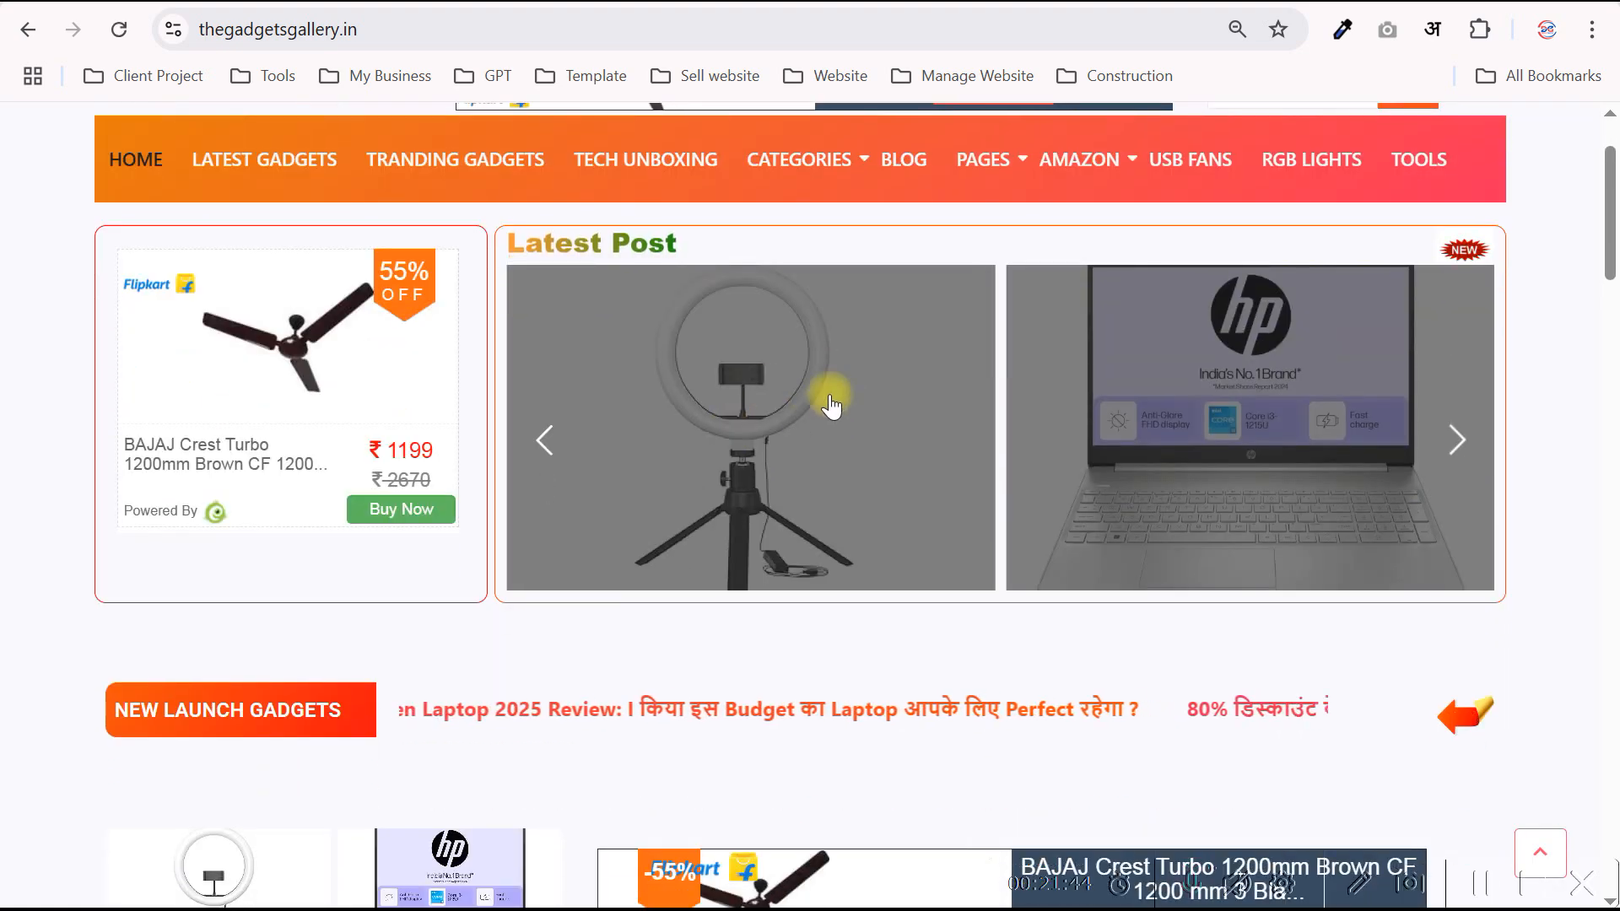
scroll(879, 443, down, 7)
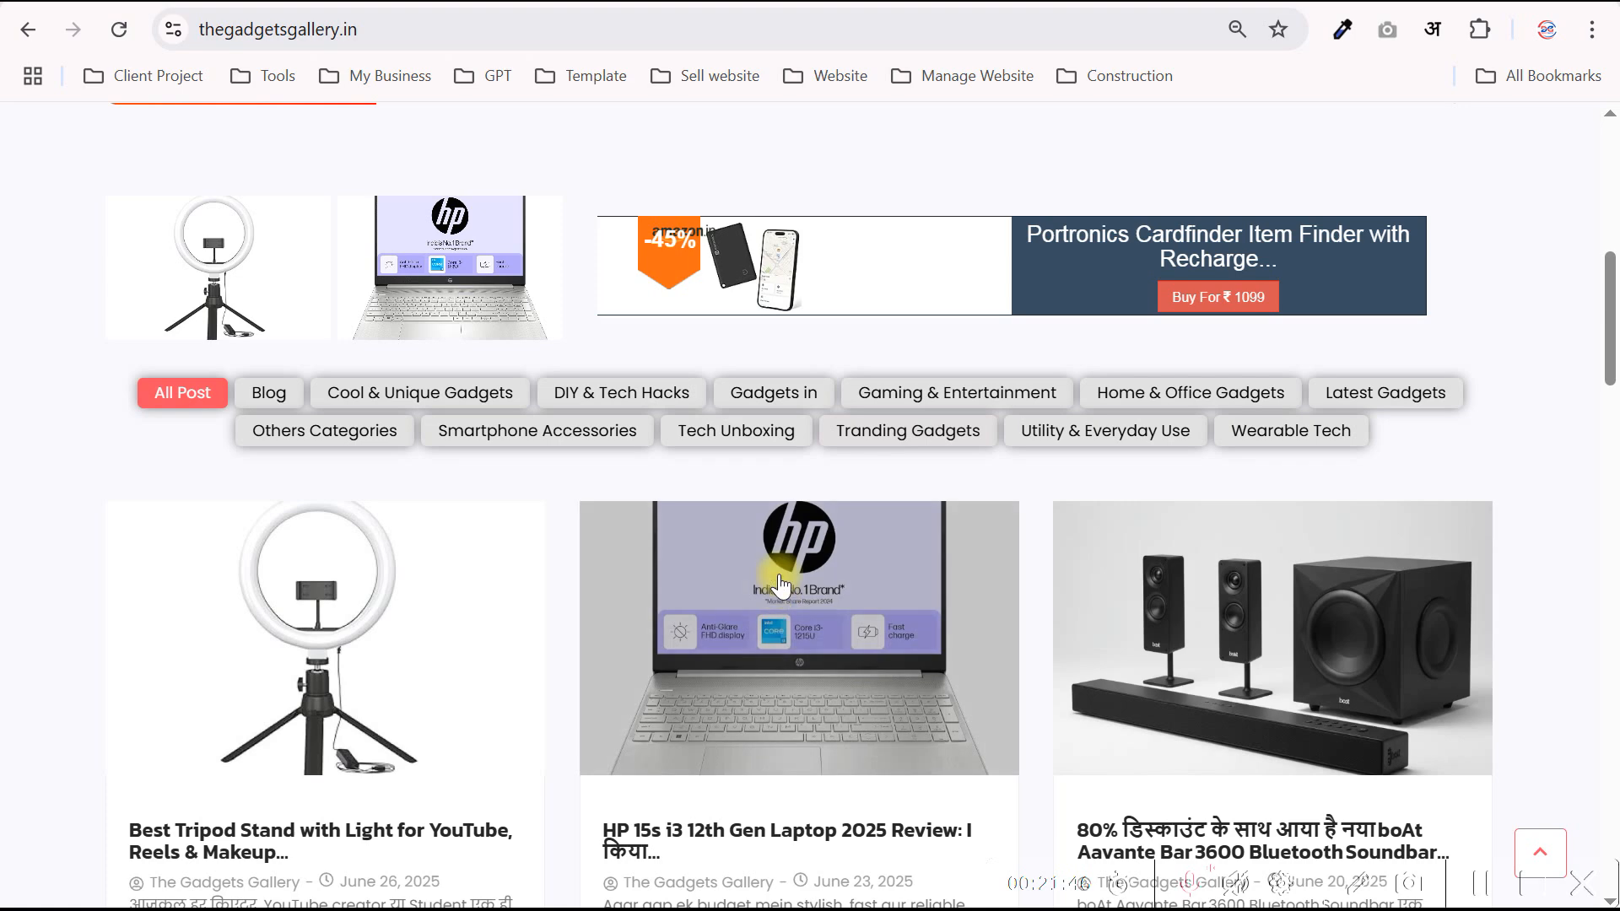
scroll(790, 468, down, 3)
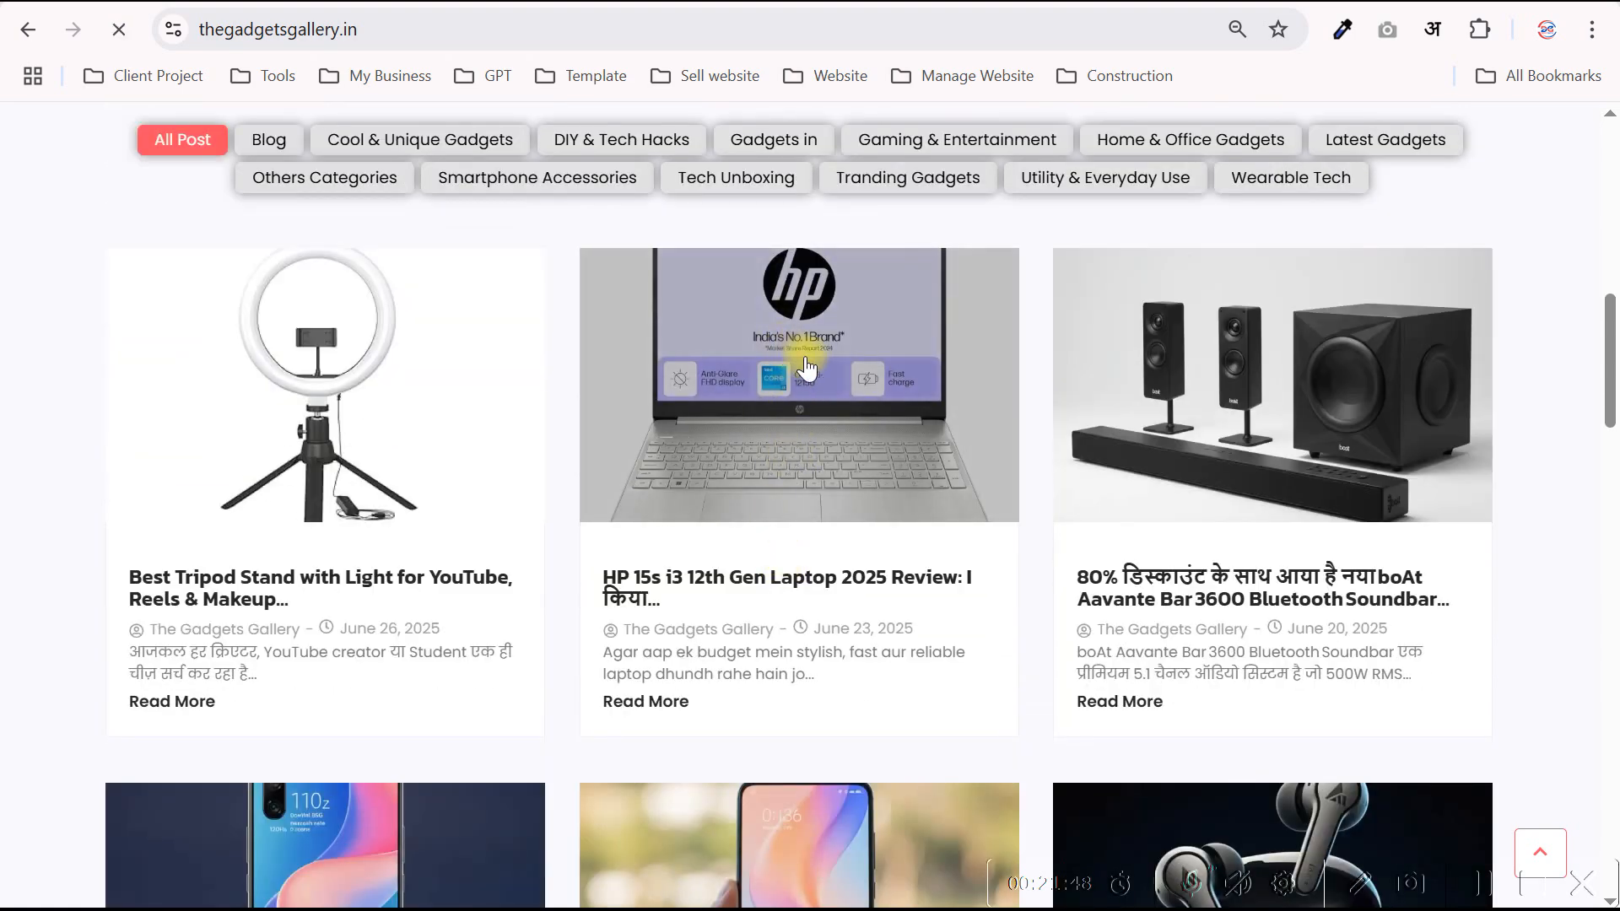
click(748, 391)
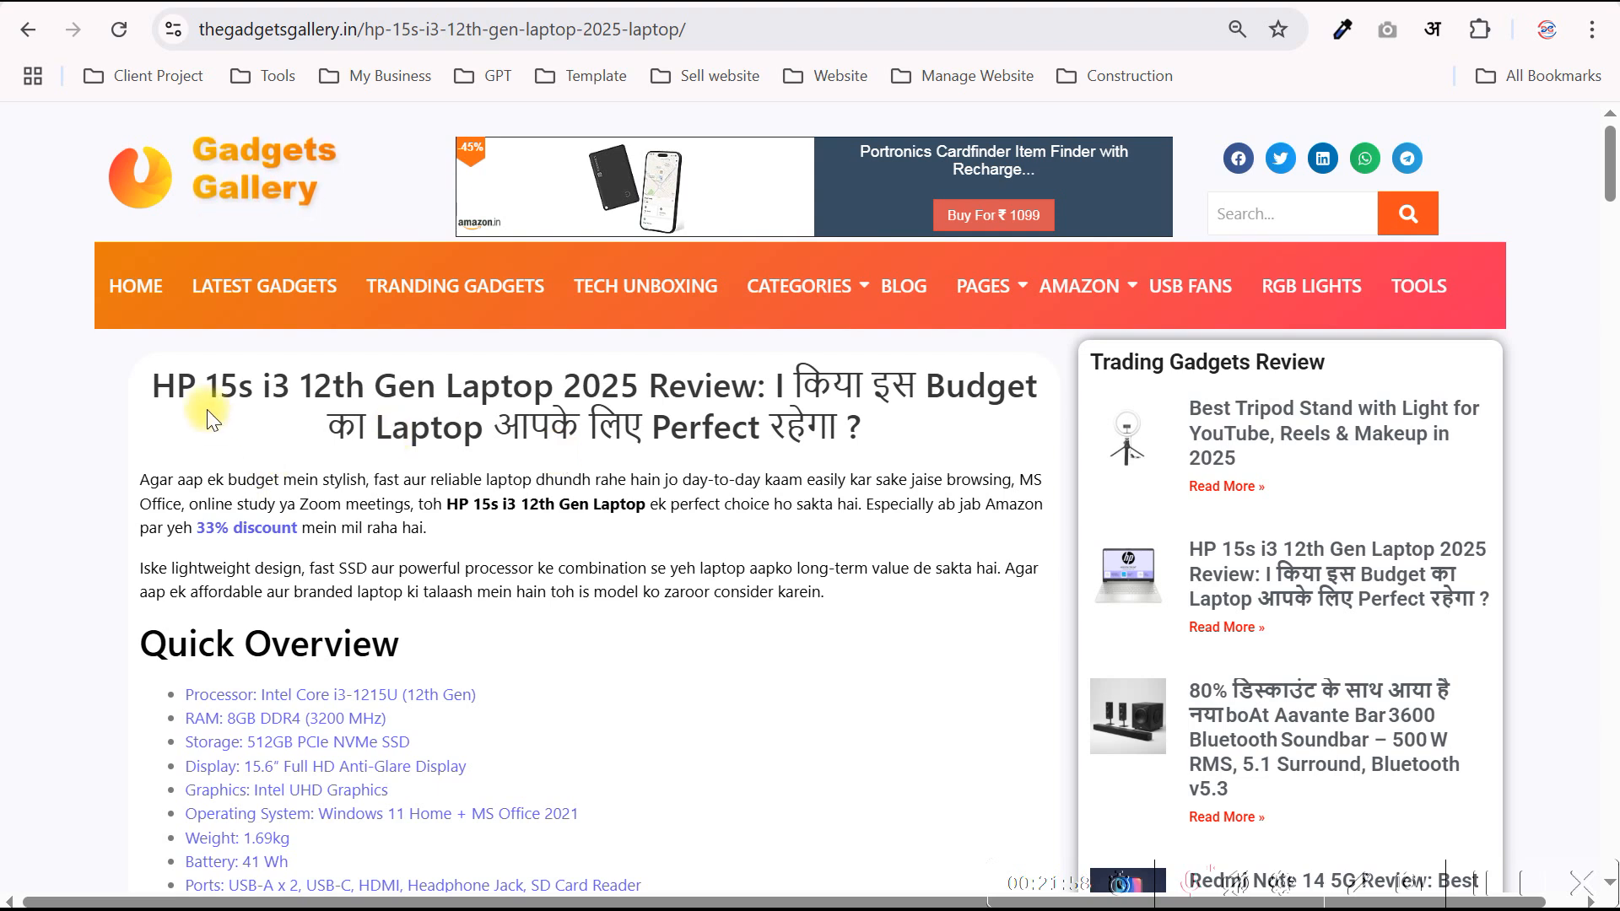
- Examine the laptop review's title wording, introduction paragraphs and Quick Overview list
drag(152, 388, 750, 365)
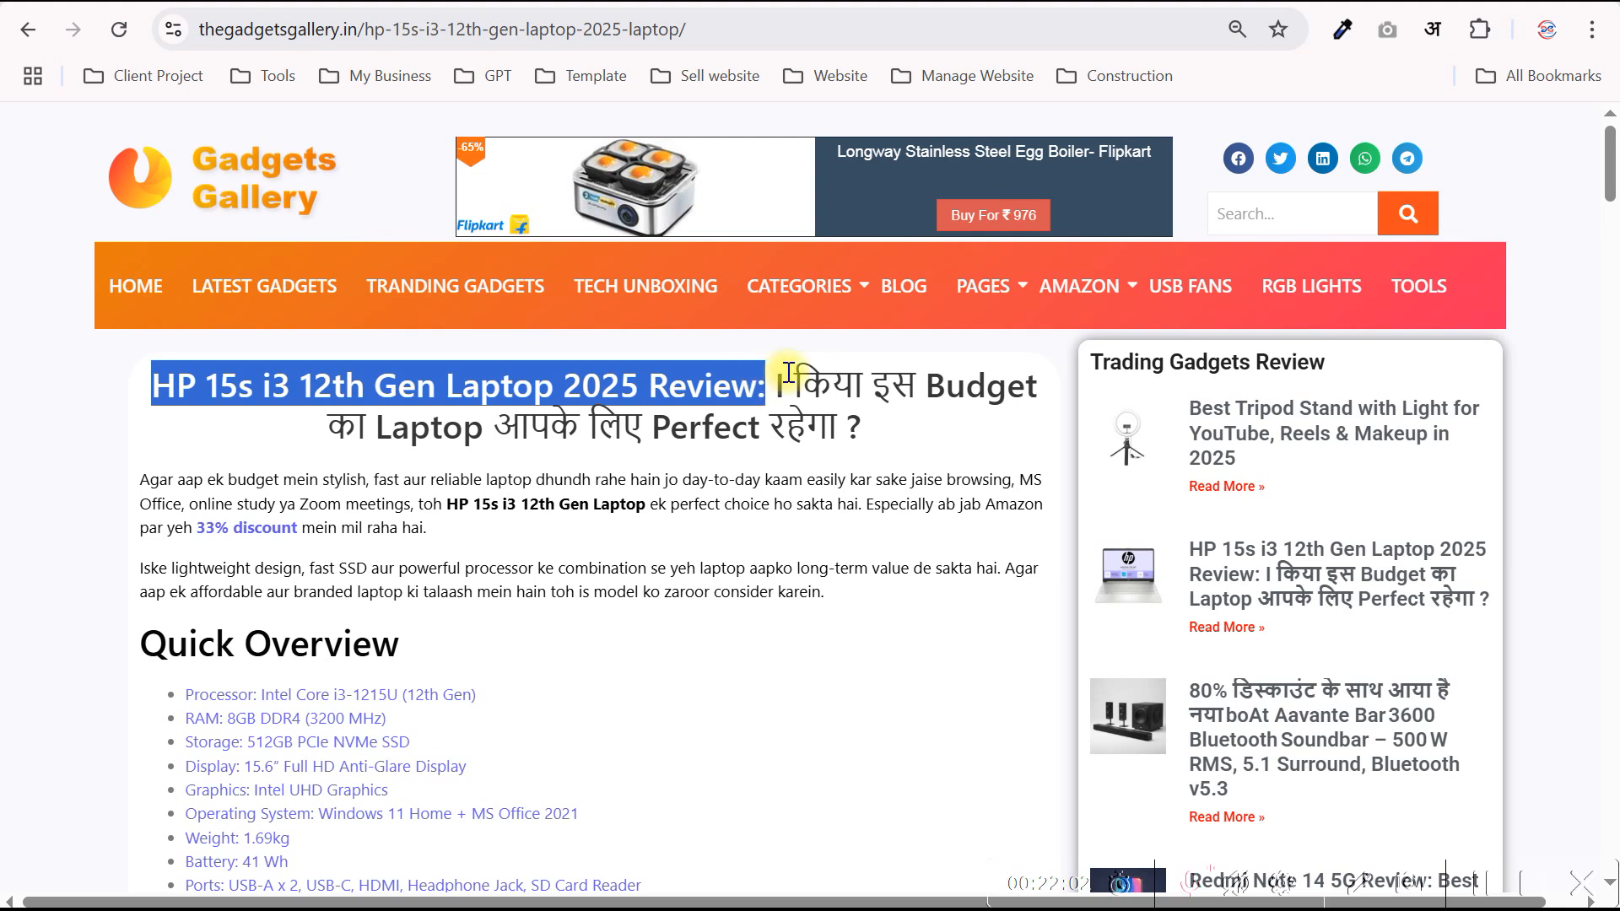
drag(797, 382, 871, 438)
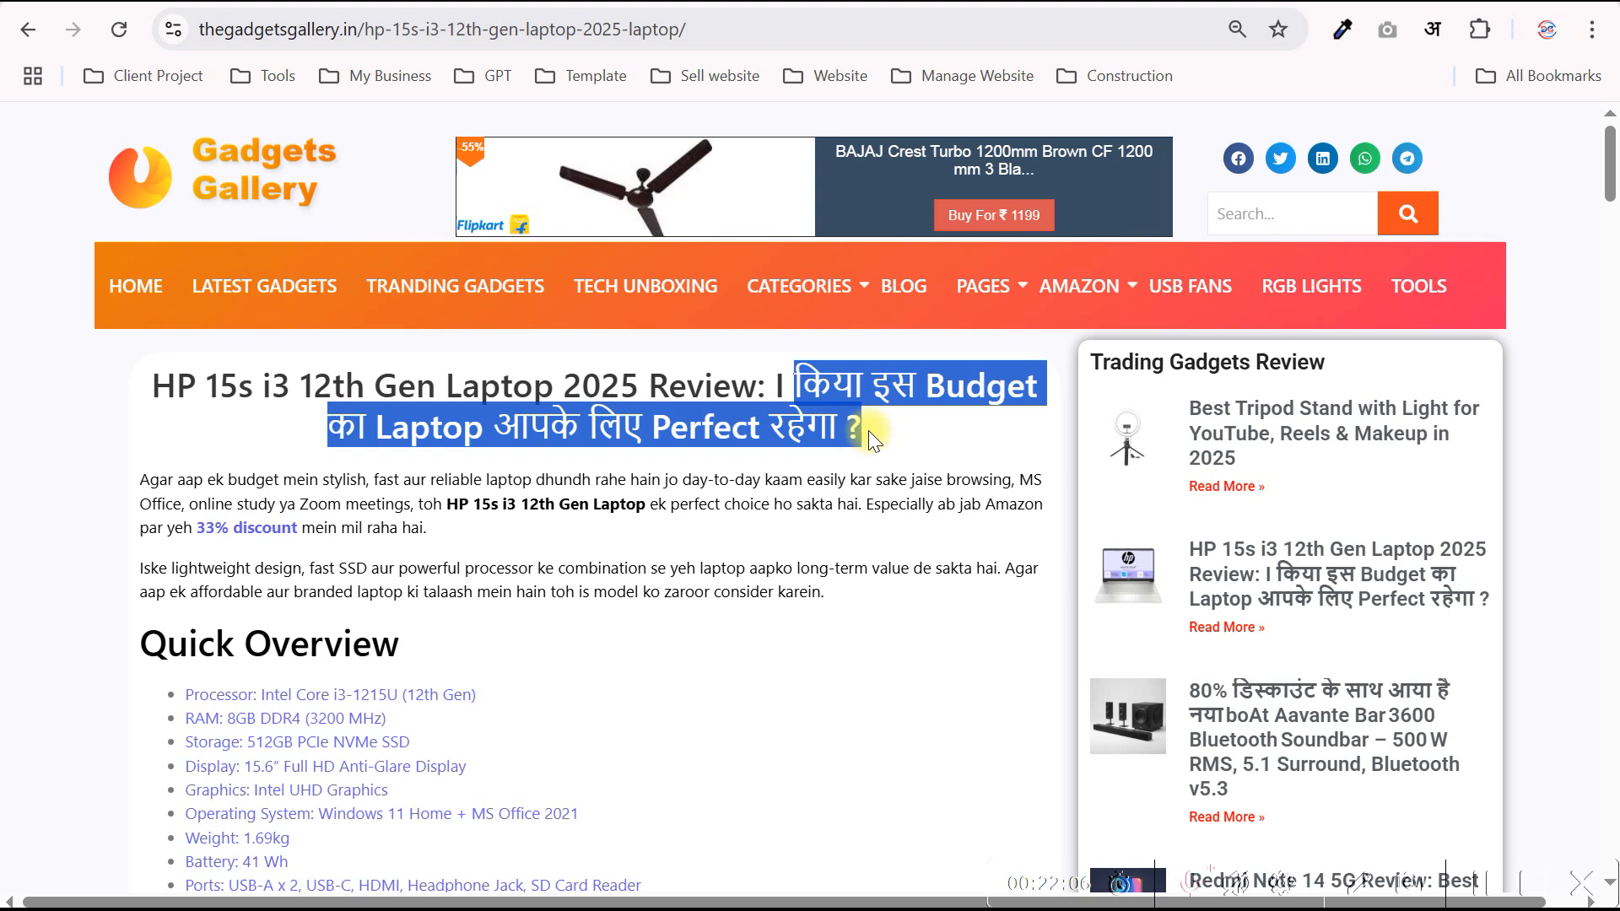
drag(734, 481, 793, 597)
click(717, 625)
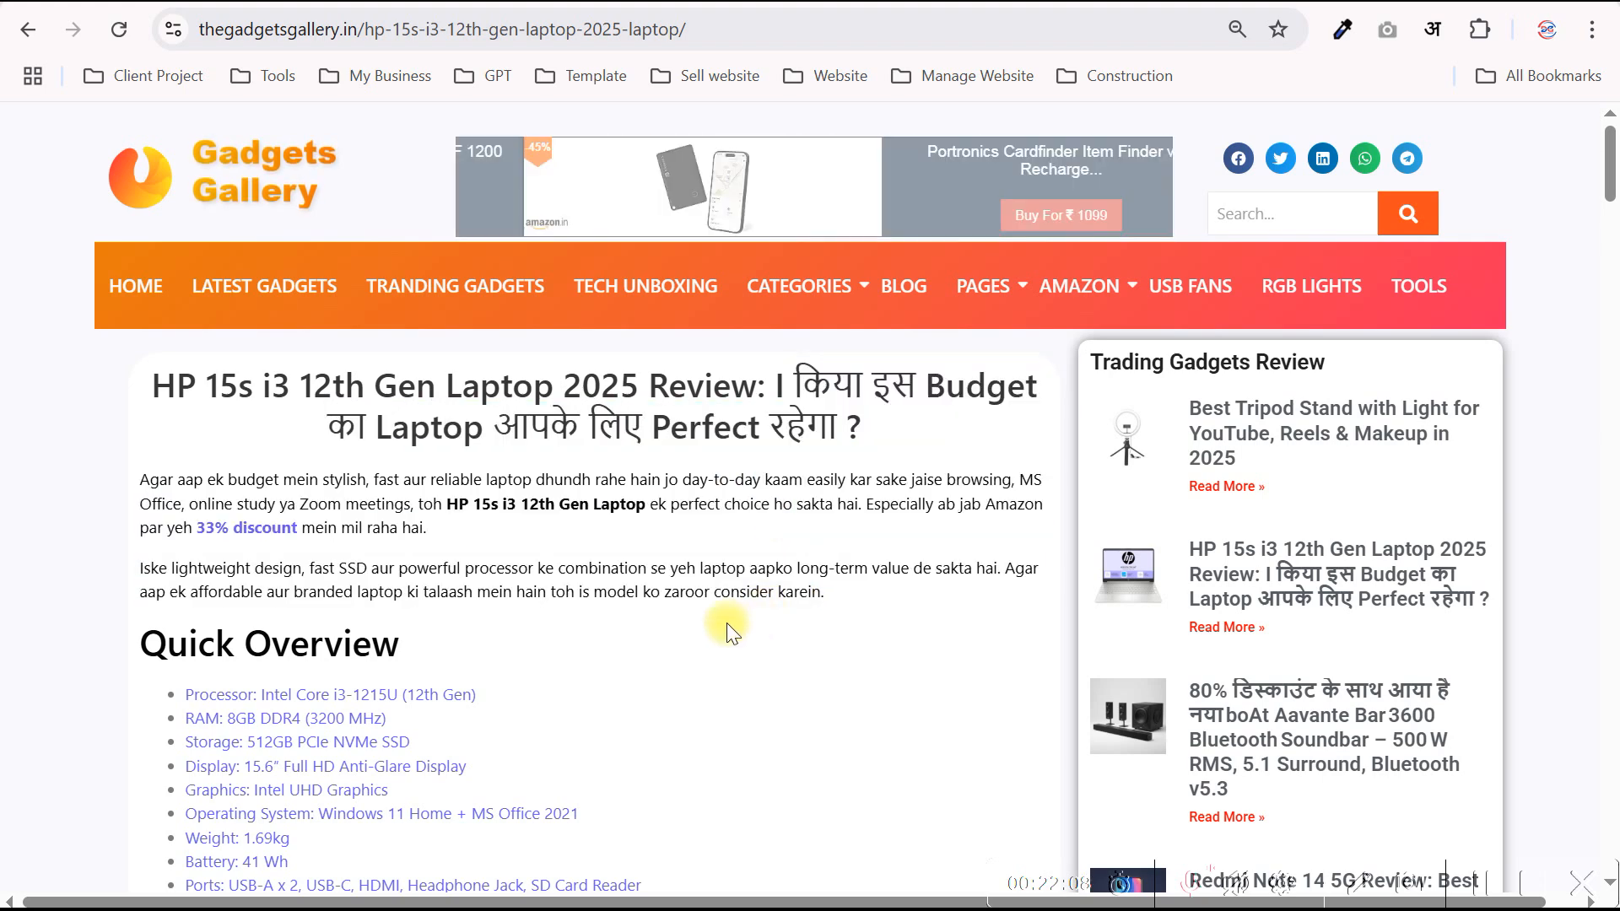
scroll(716, 625, down, 1)
scroll(718, 629, down, 3)
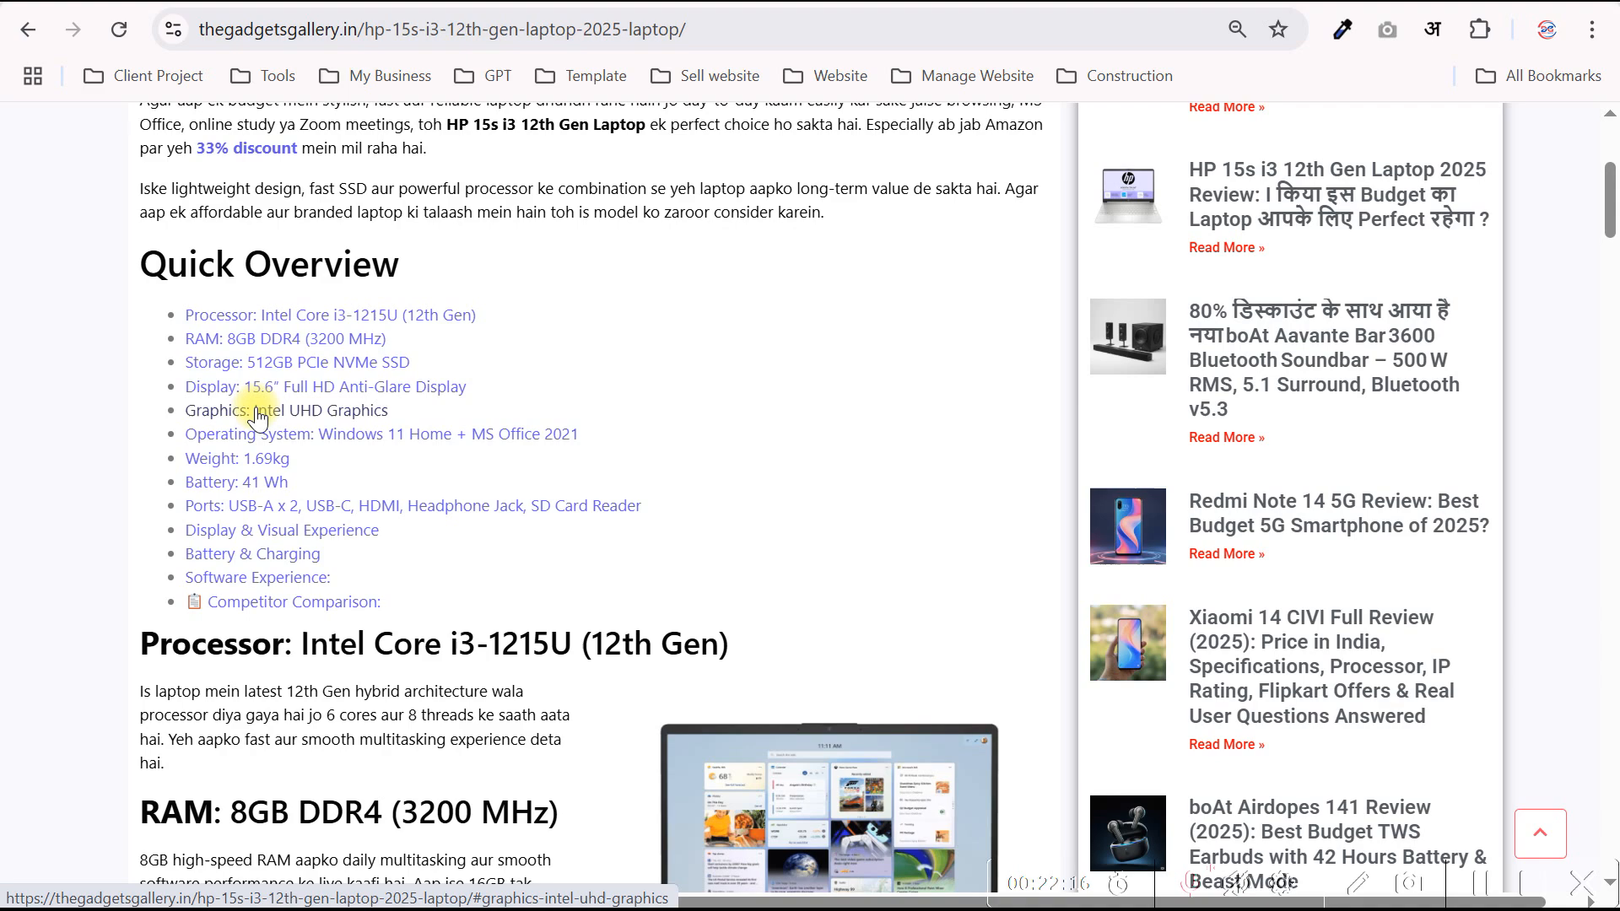
- Jump to the Display section from the Quick Overview and examine how the specification sections and product images are laid out
click(312, 386)
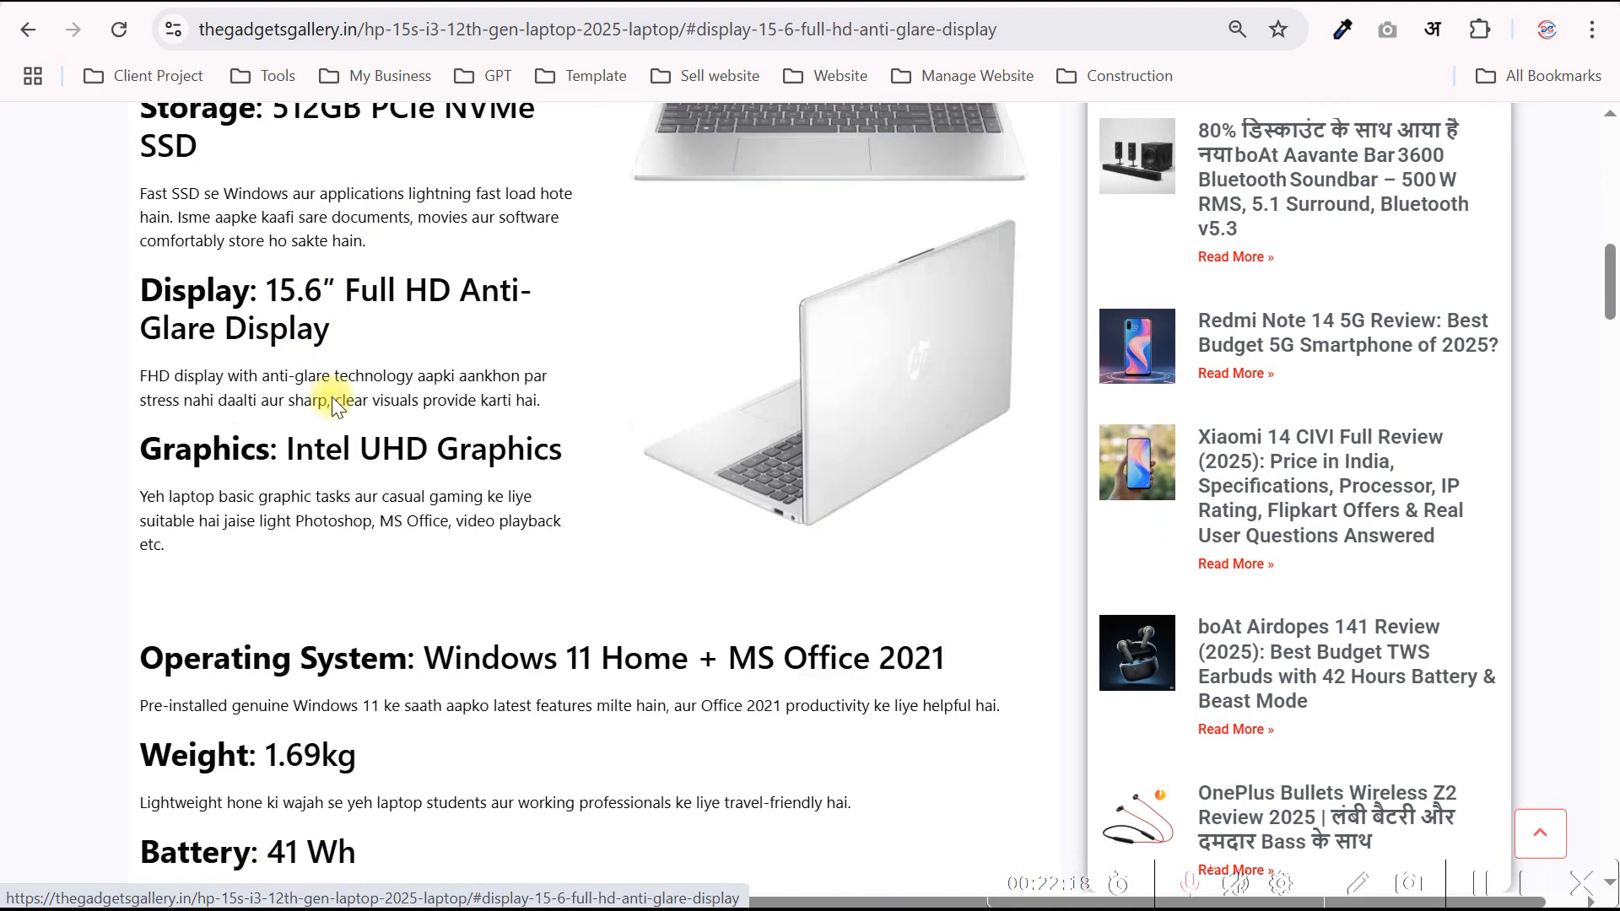
scroll(416, 643, down, 10)
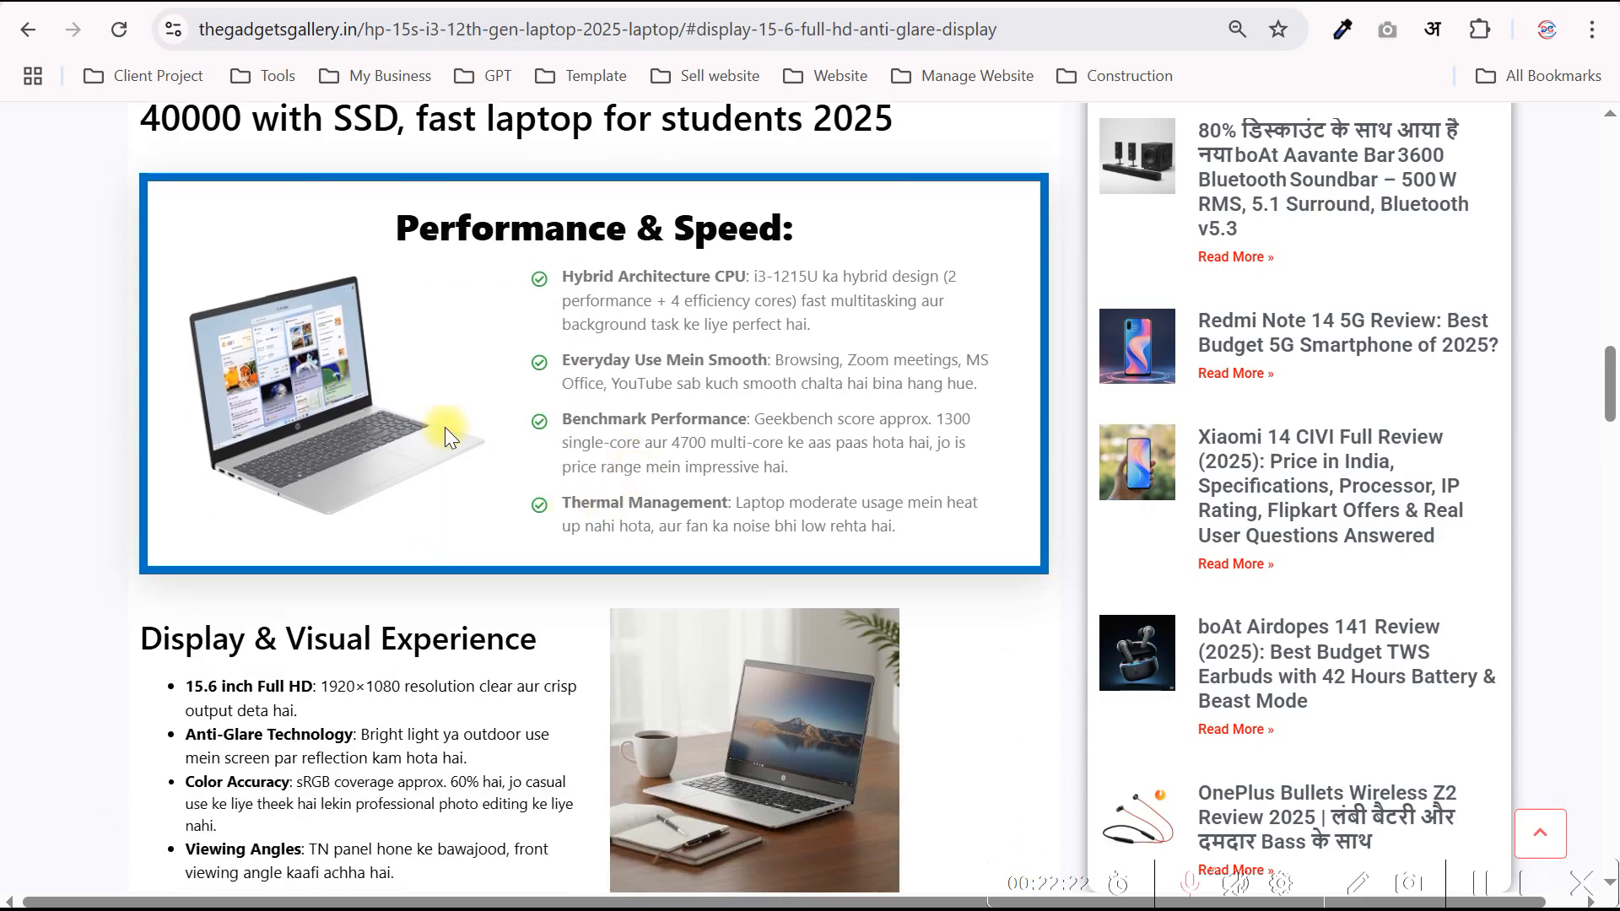
scroll(766, 464, down, 13)
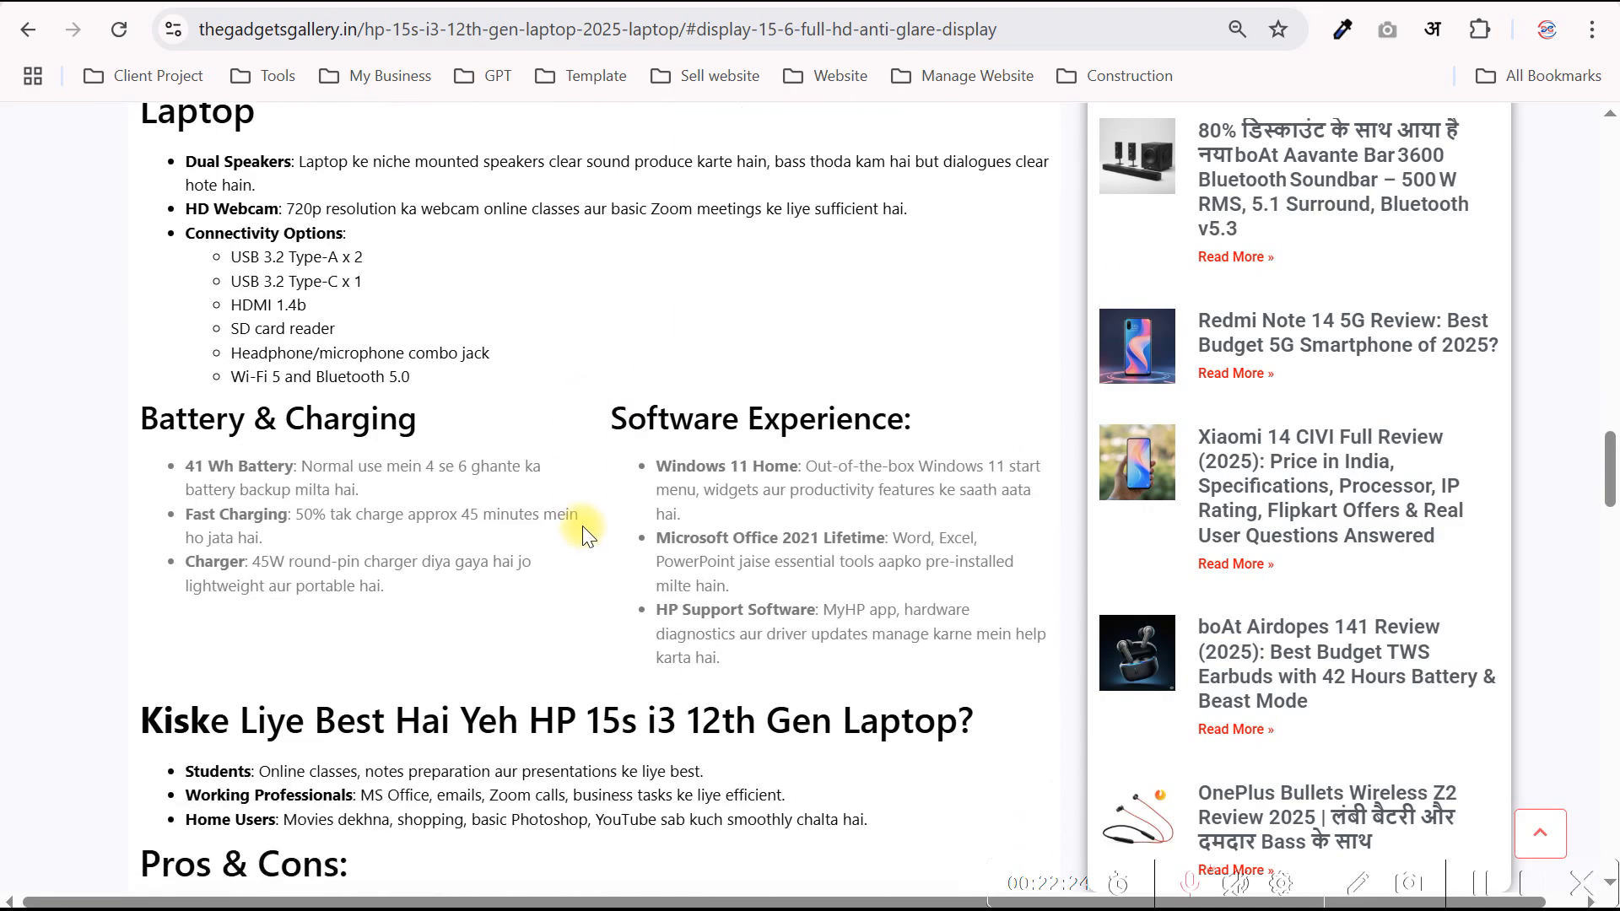
scroll(582, 525, up, 13)
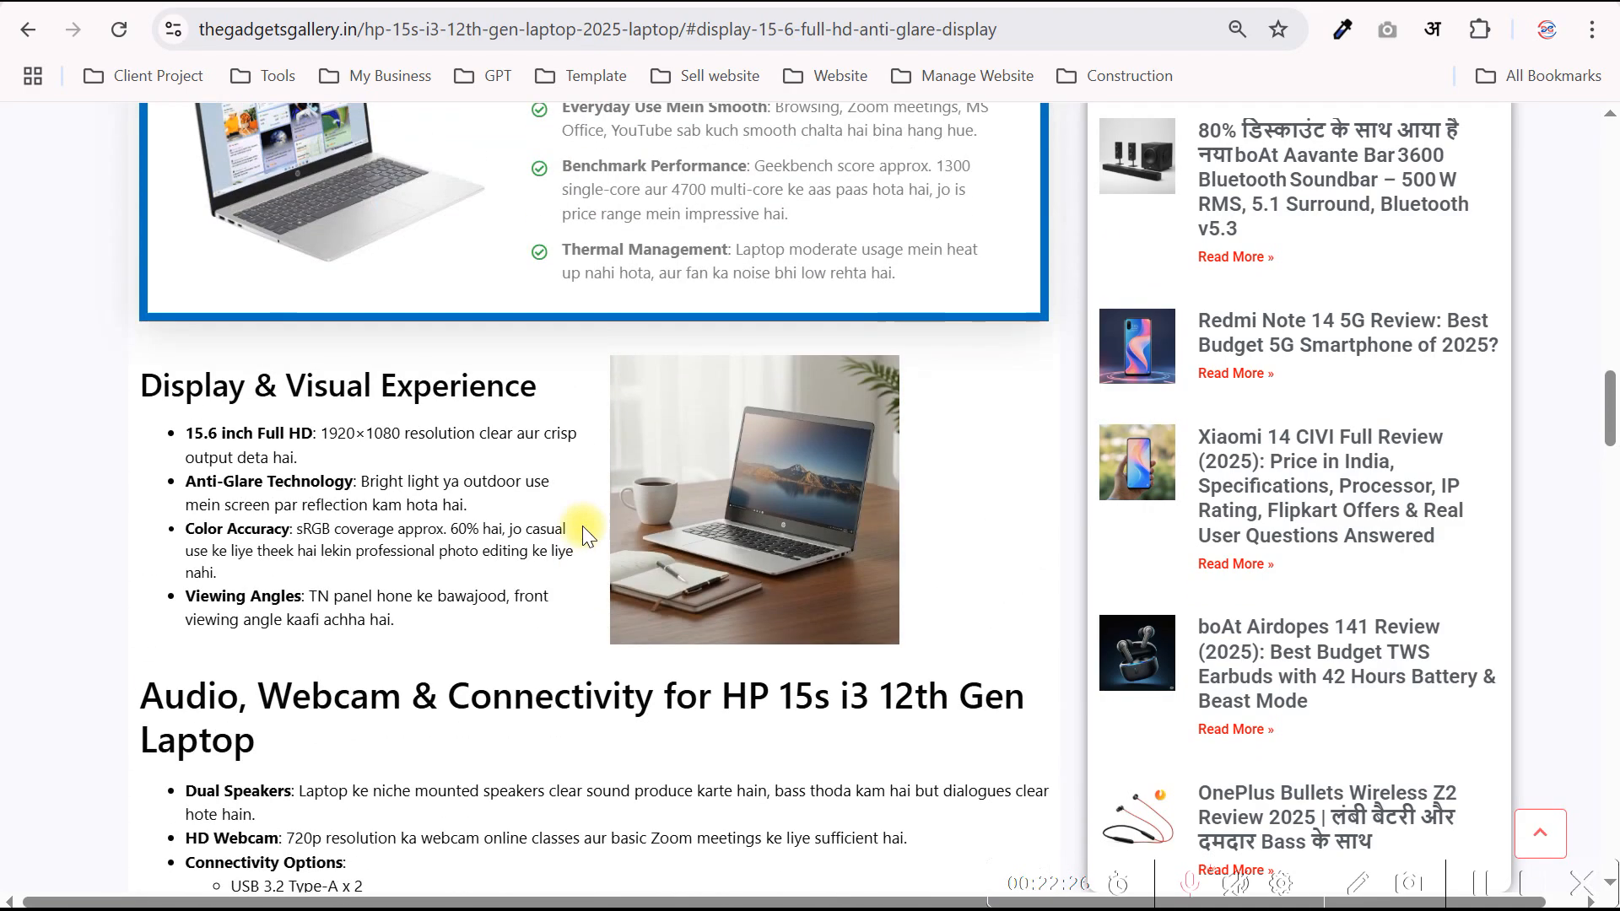
scroll(582, 525, up, 15)
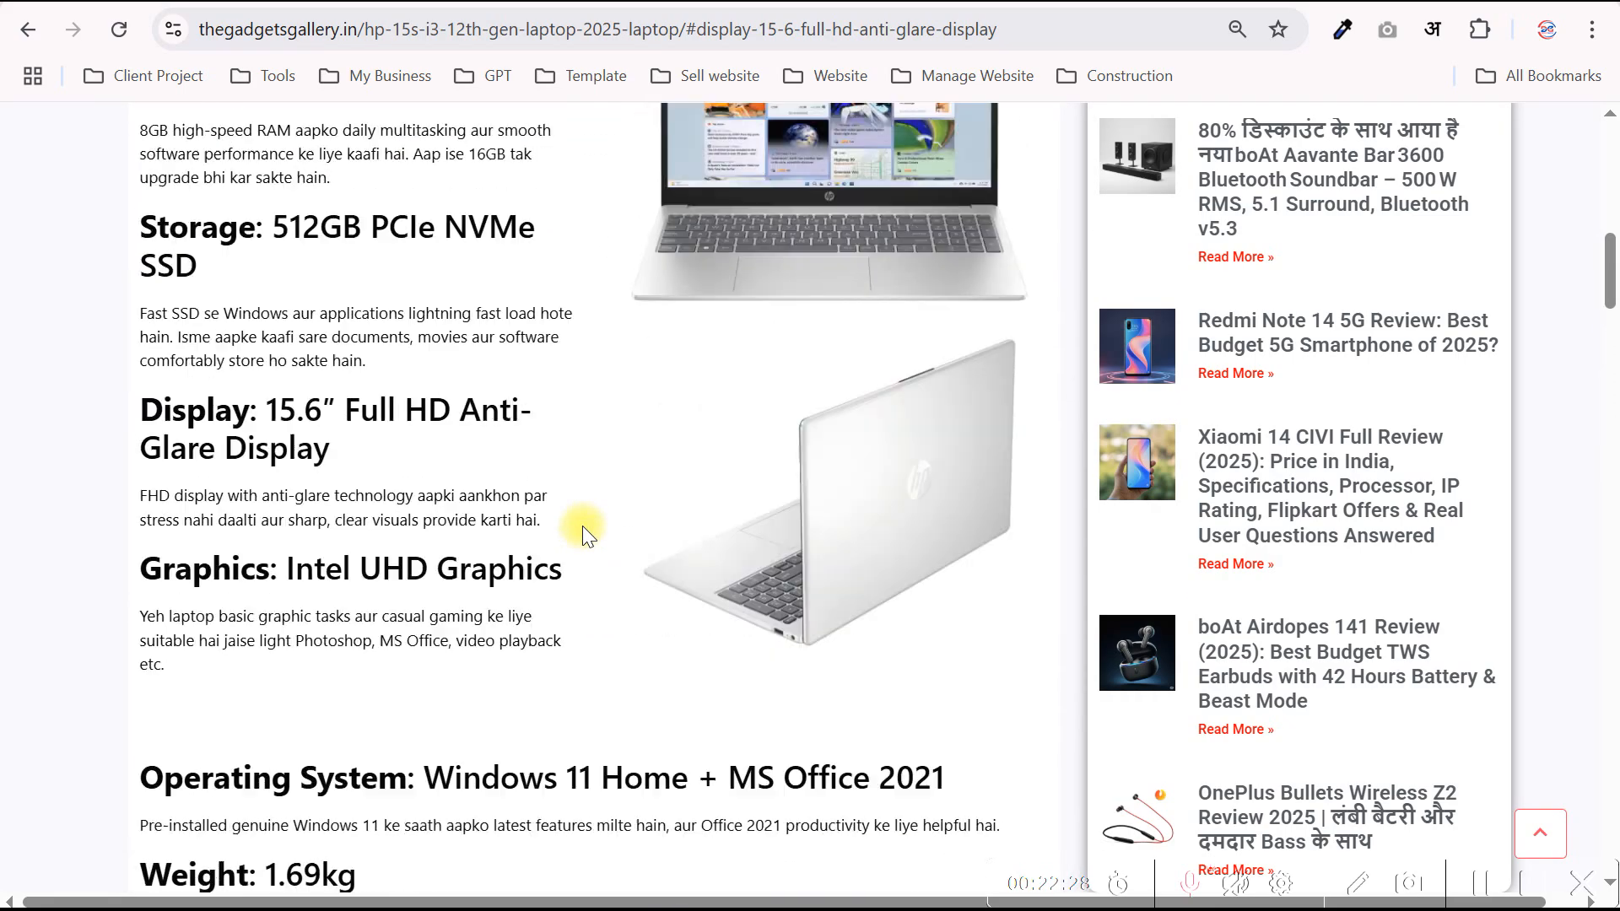
scroll(583, 525, up, 5)
scroll(939, 519, down, 5)
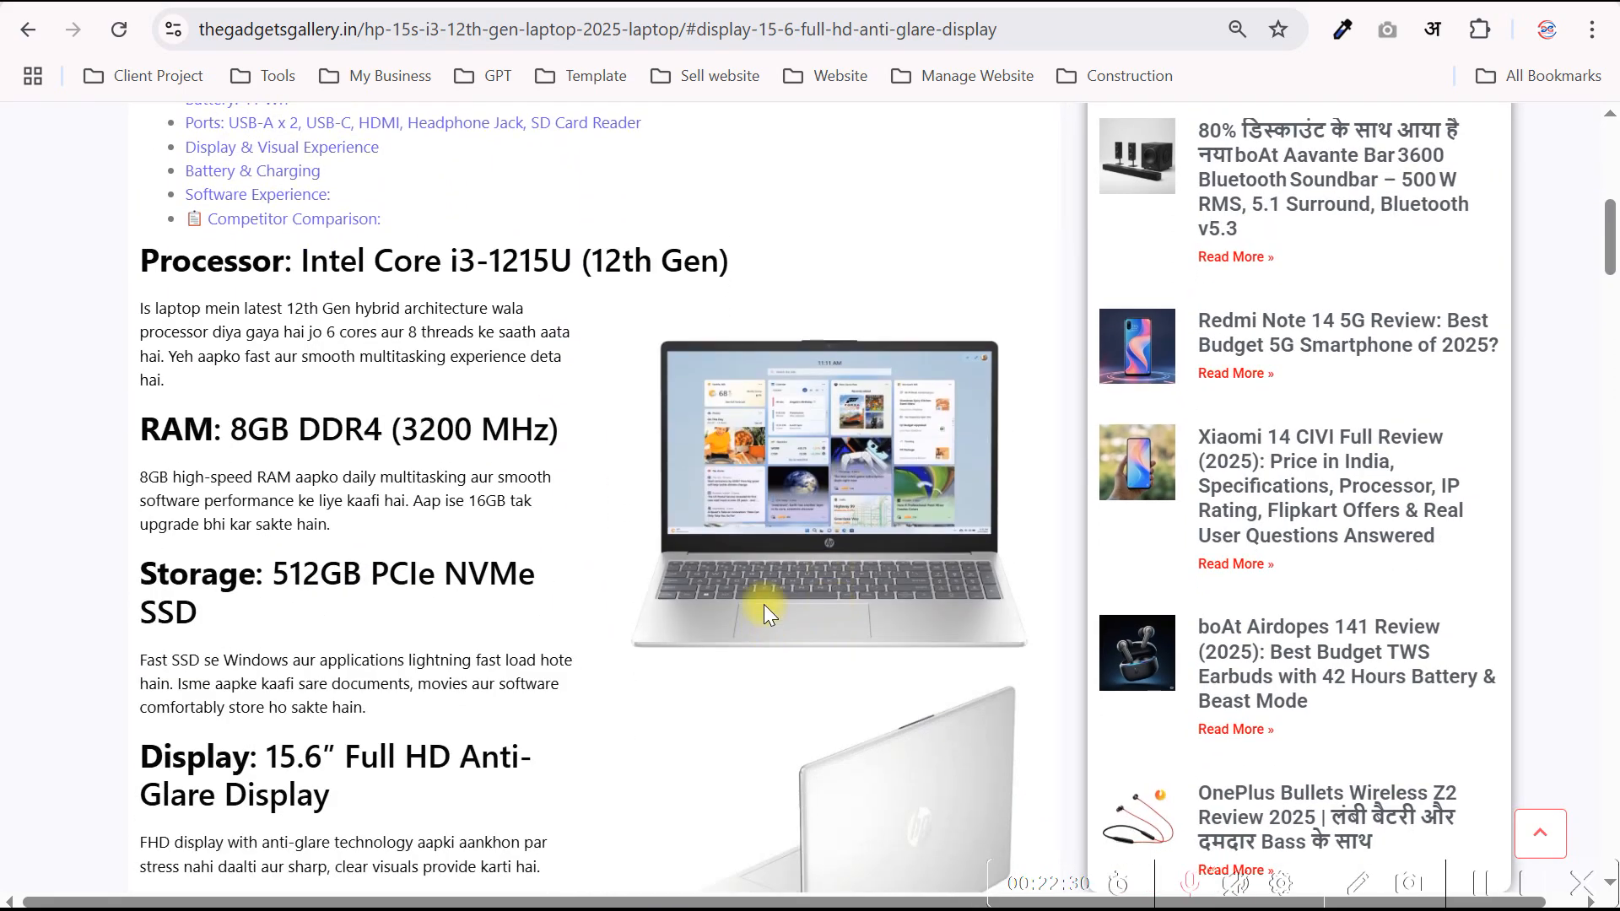
scroll(763, 604, down, 2)
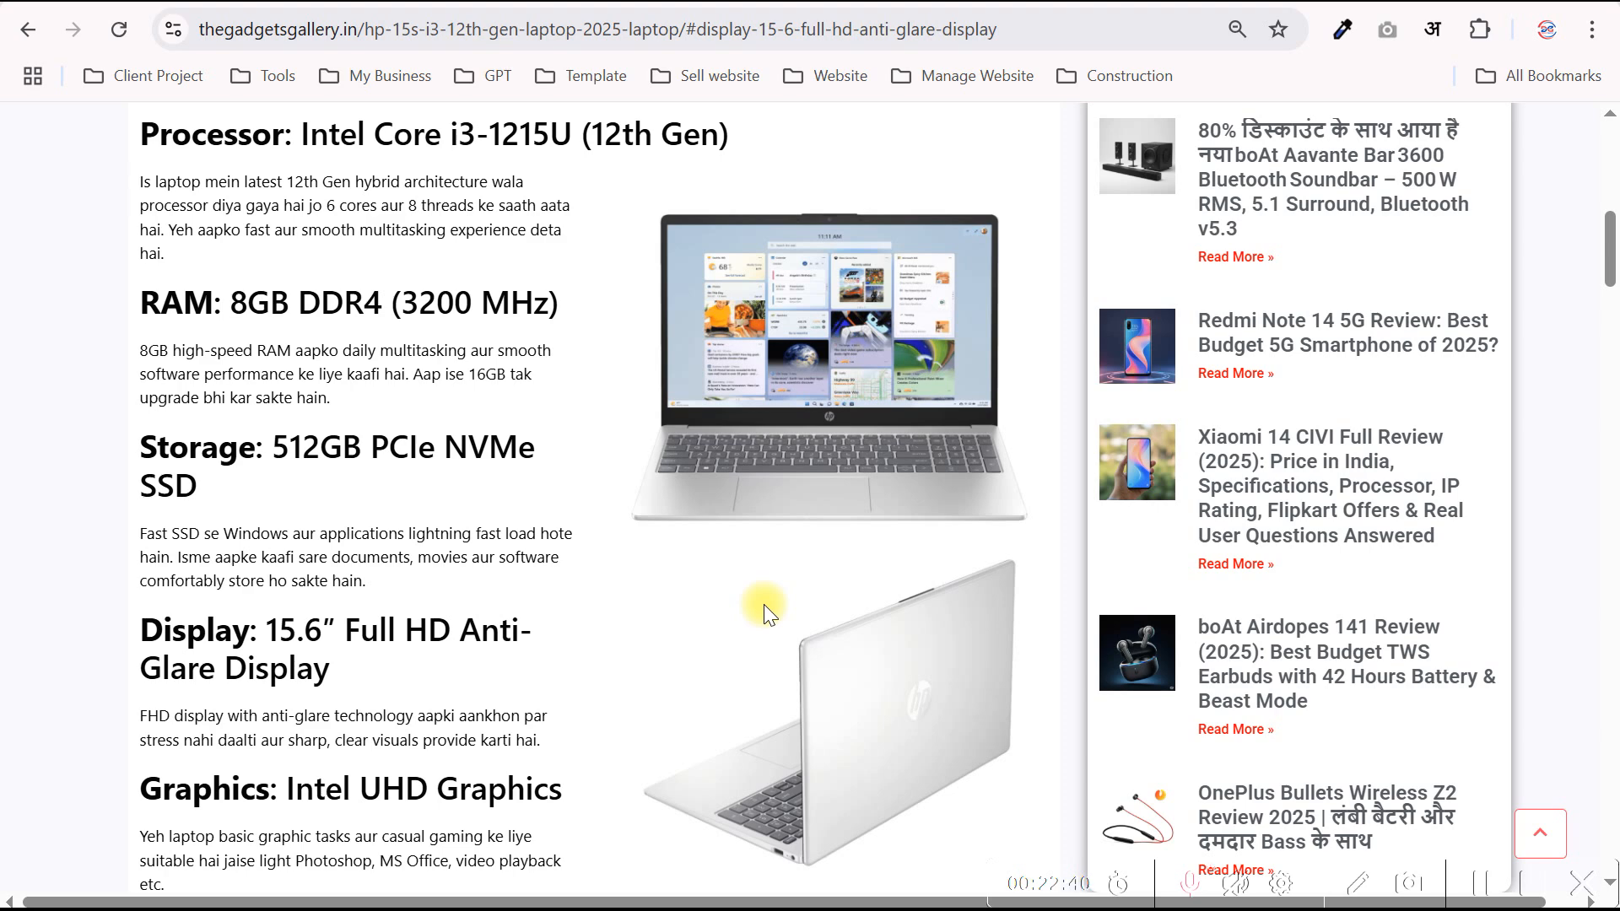
scroll(838, 619, up, 4)
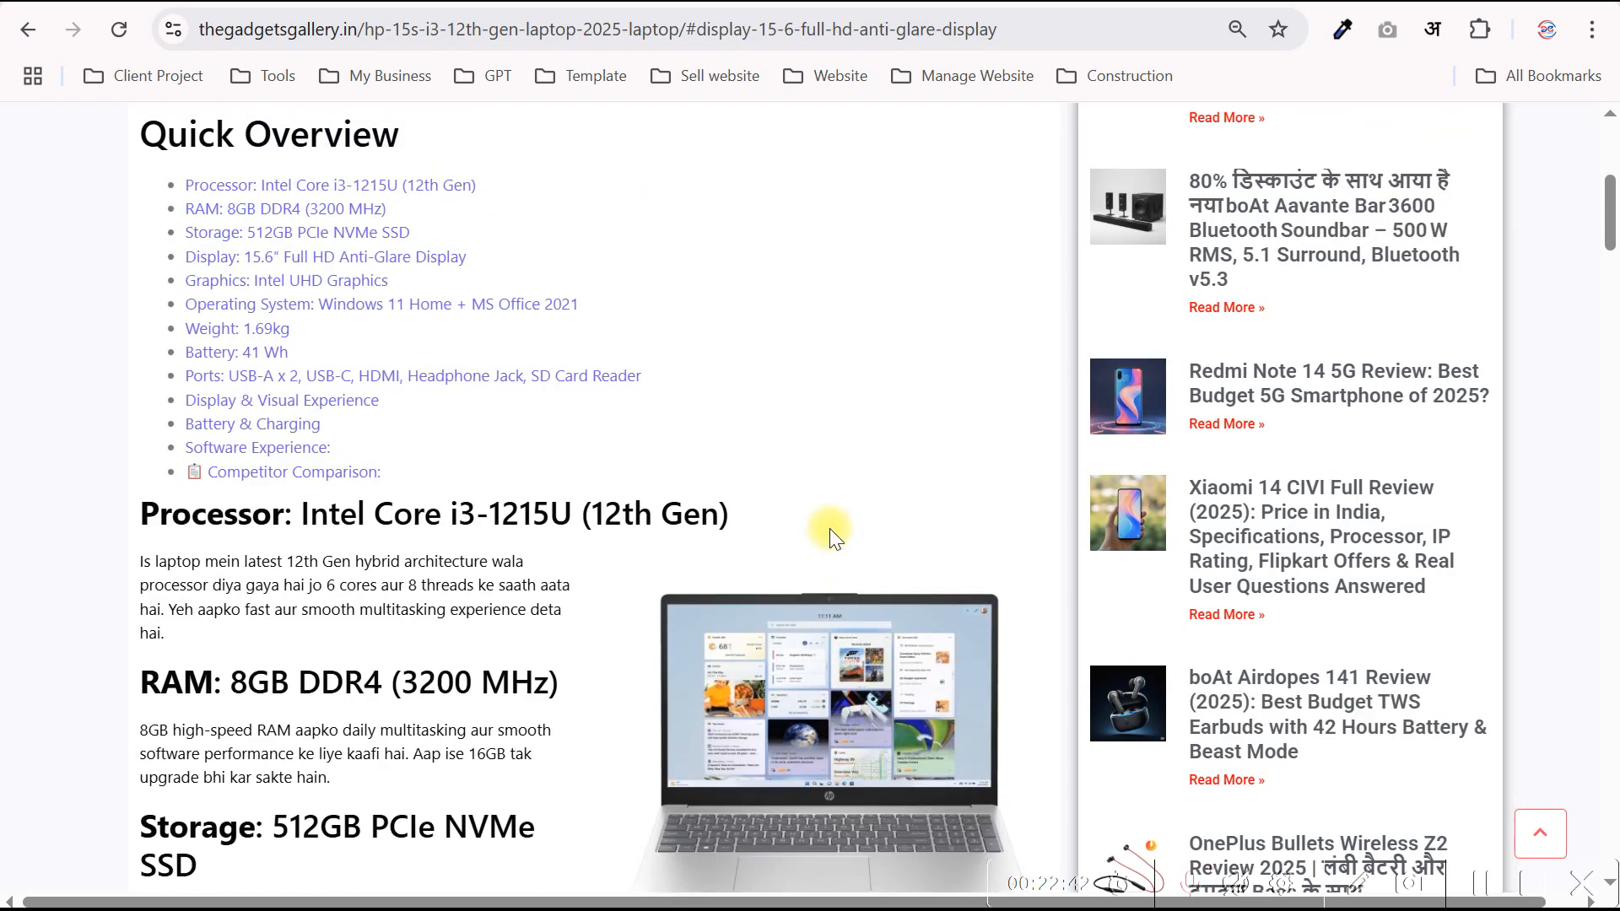
- Examine the review's sections from Performance & Speed through the Pros & Cons table
scroll(829, 529, down, 18)
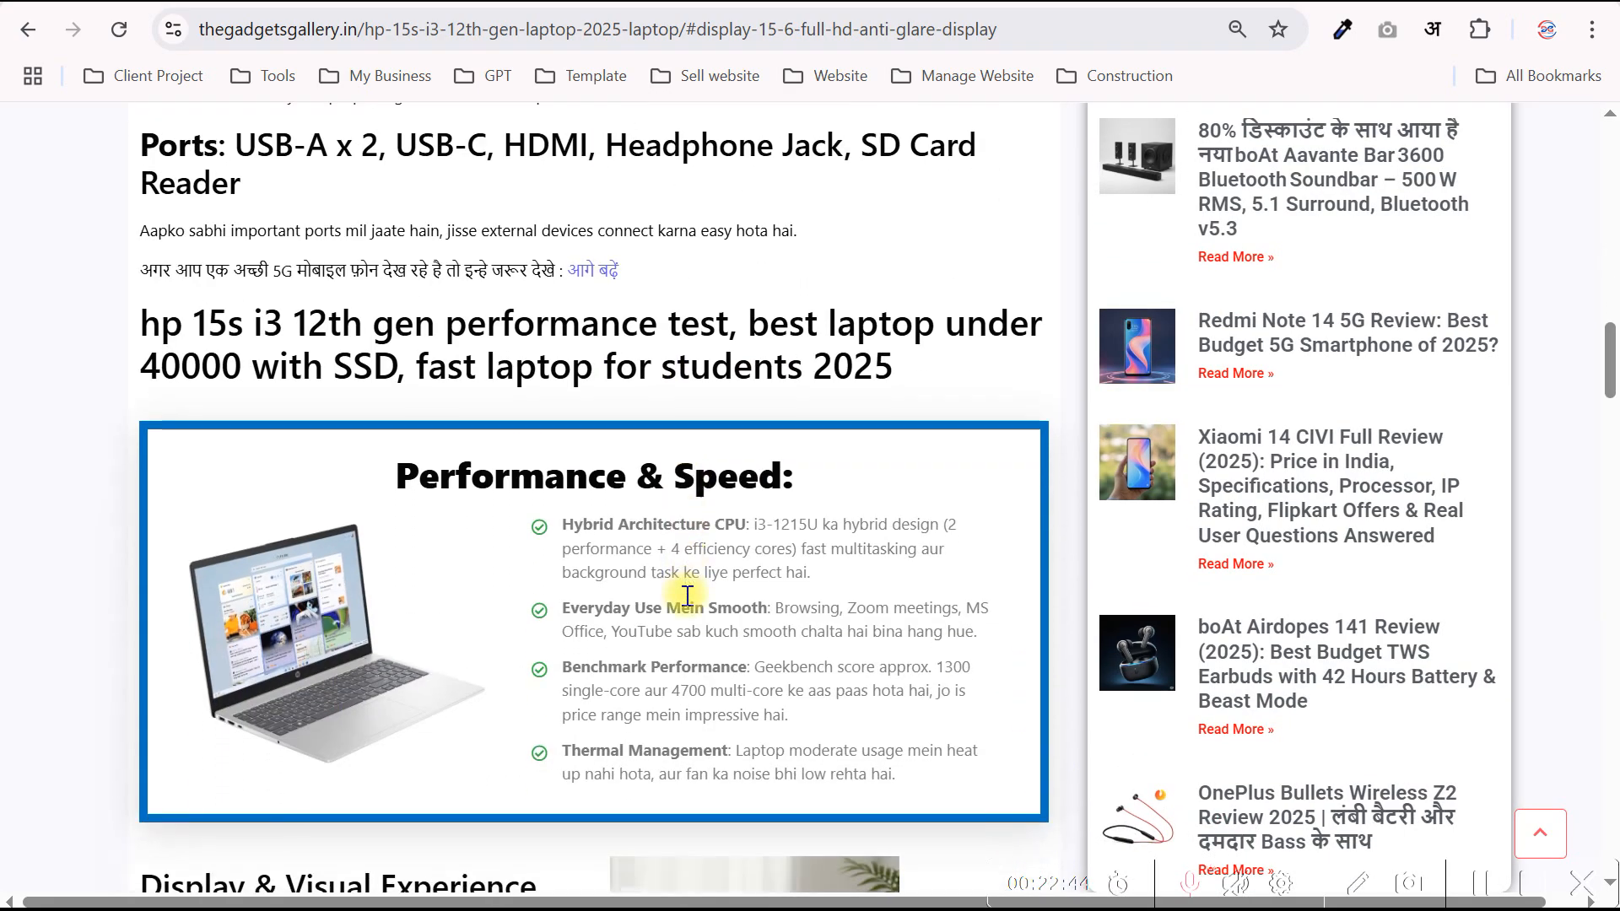
scroll(687, 596, down, 1)
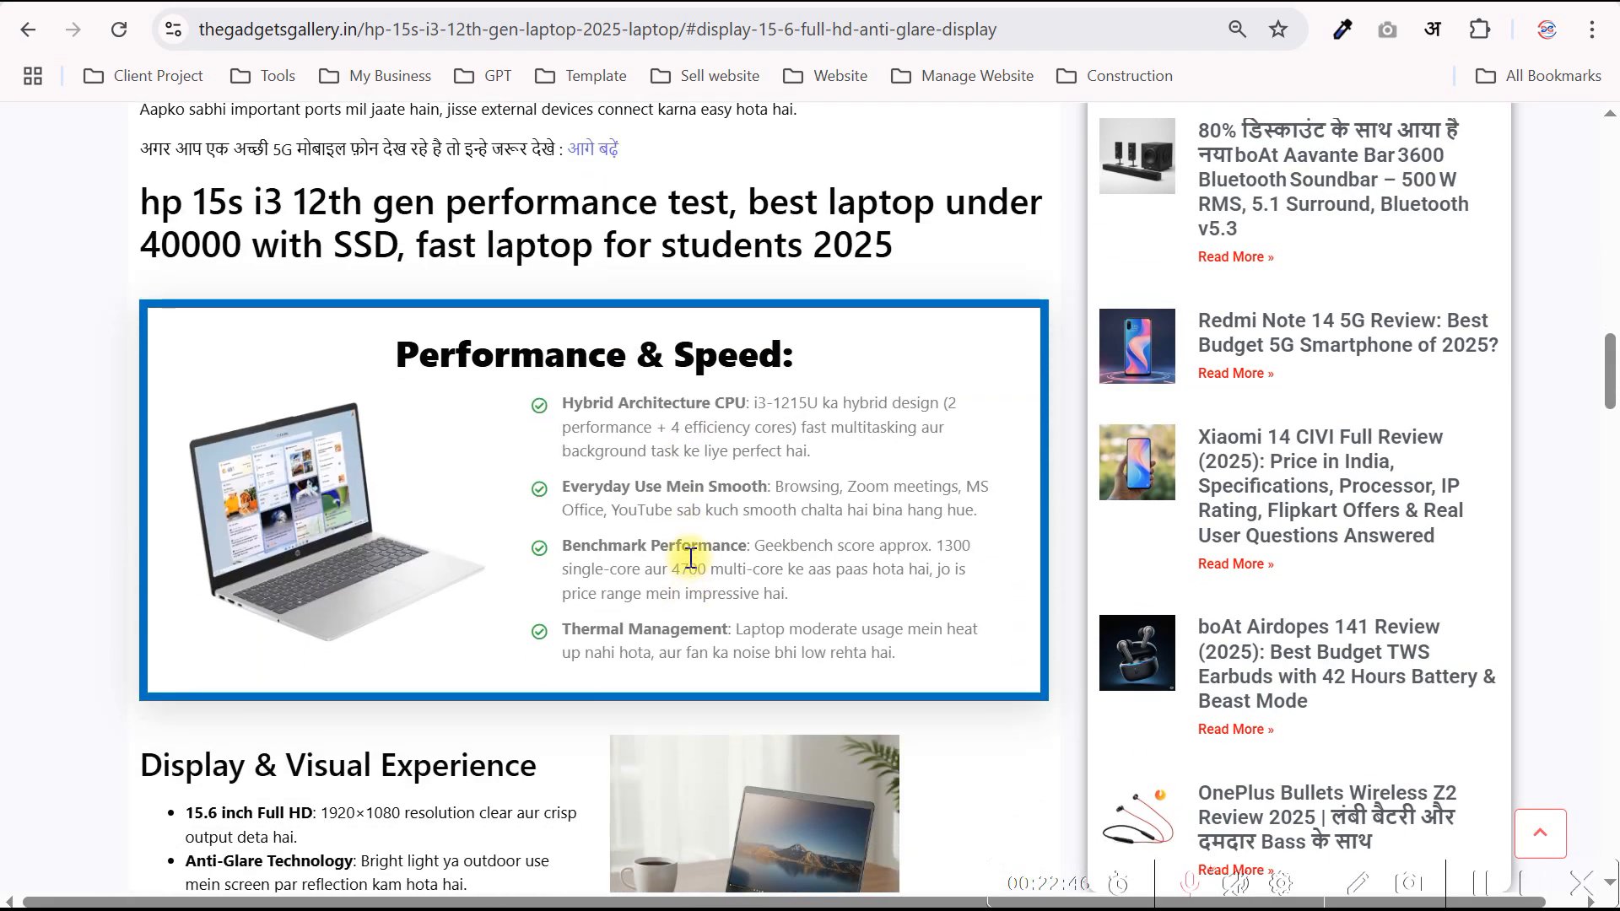
scroll(690, 558, down, 12)
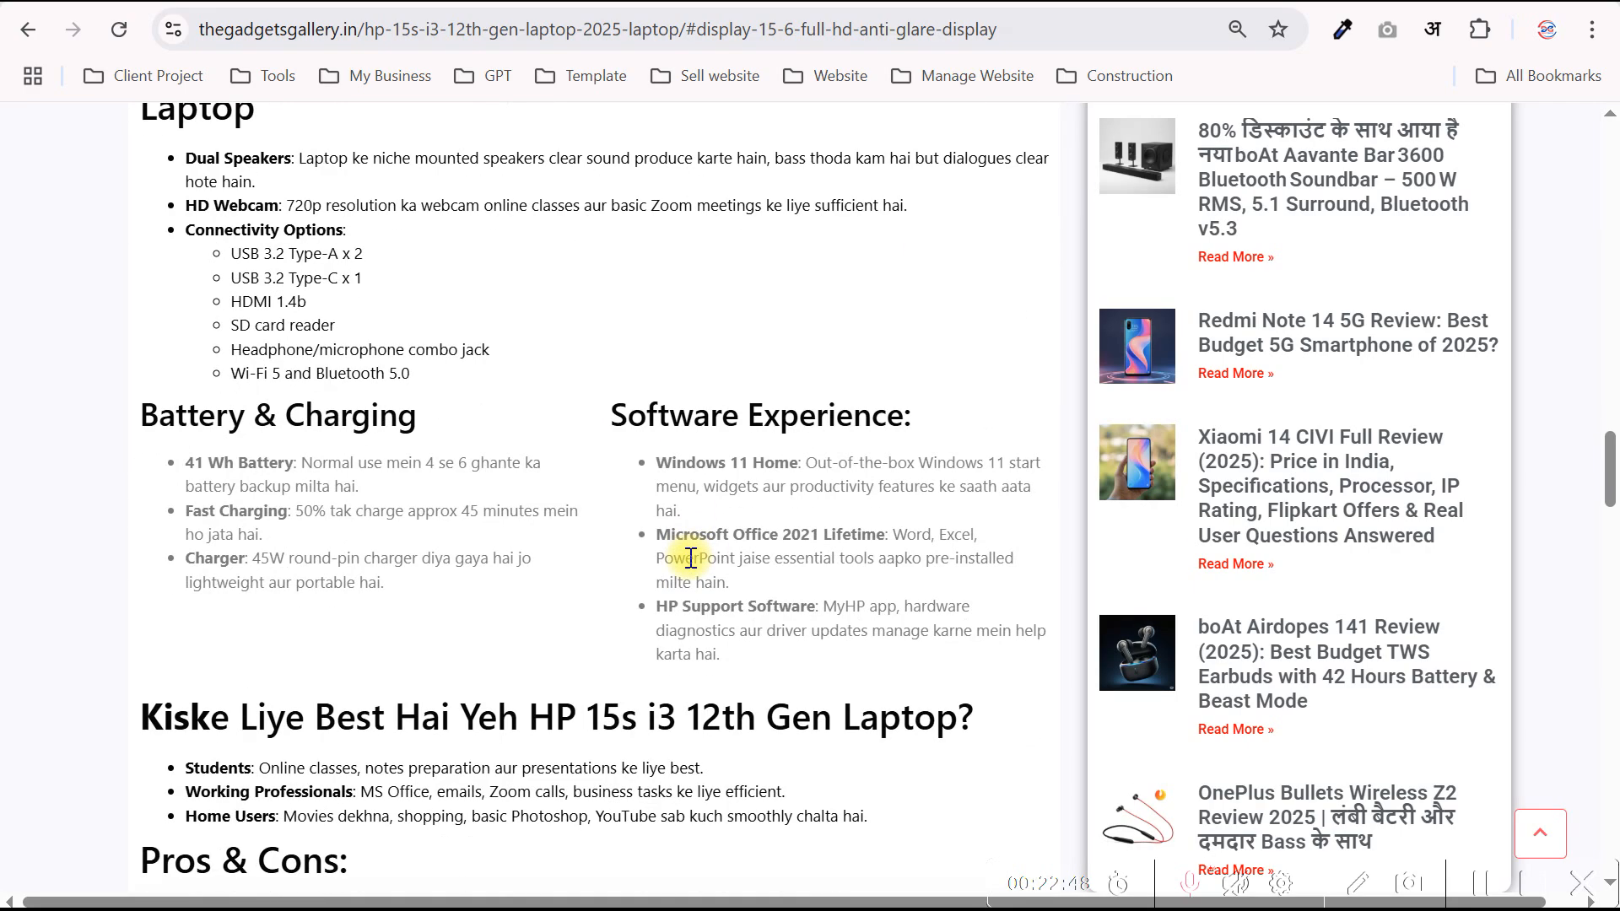
scroll(690, 558, down, 3)
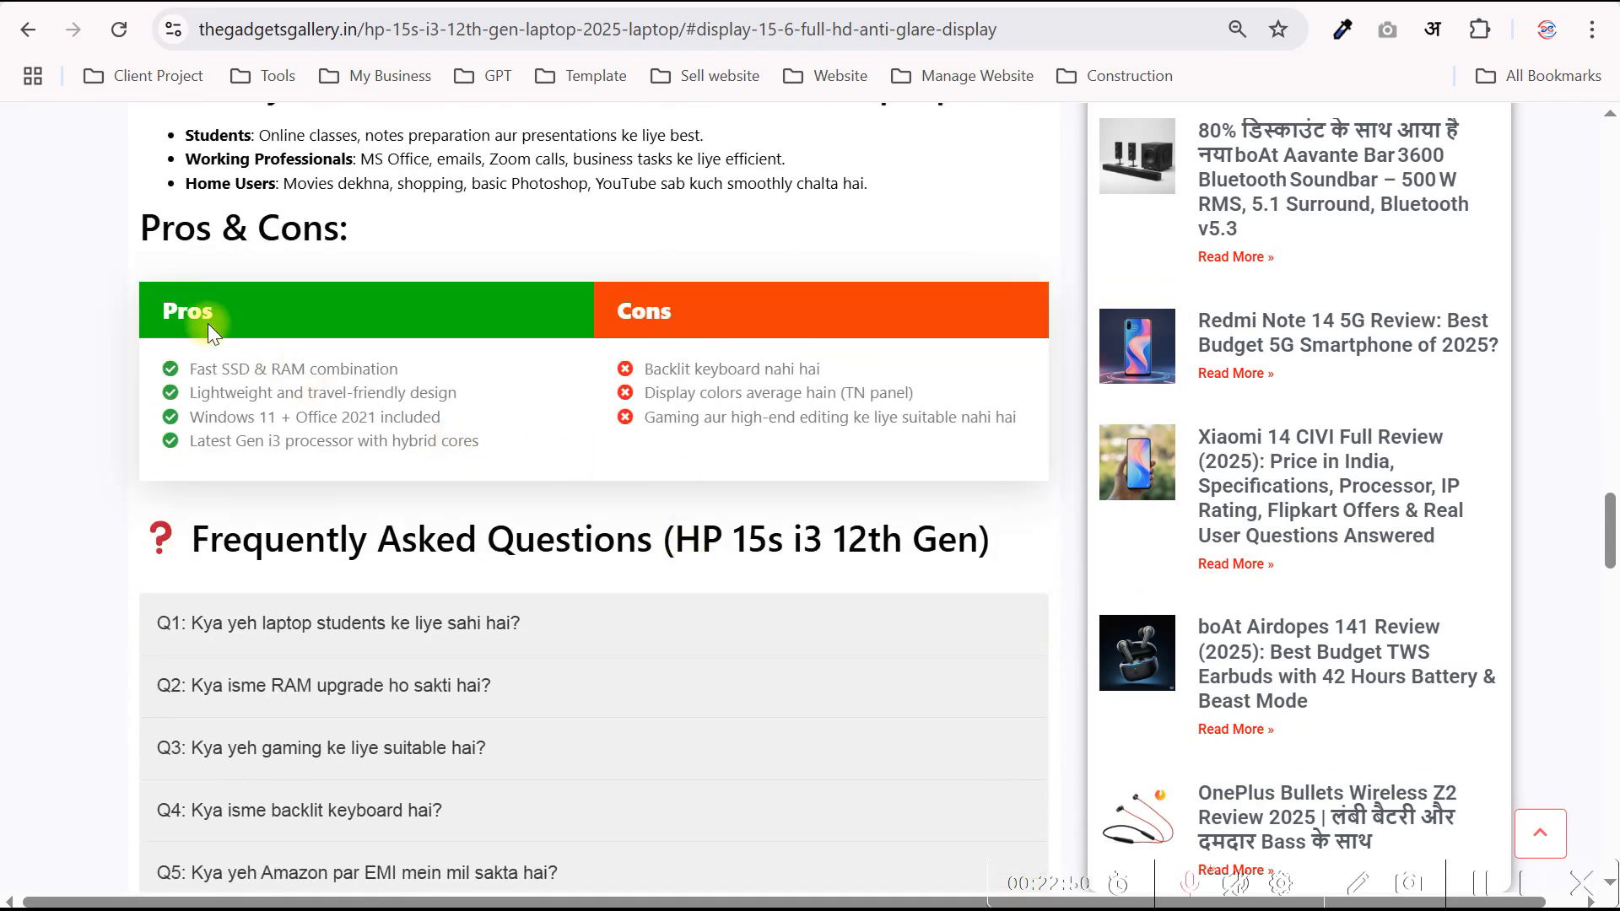
drag(182, 313, 642, 311)
- Expand and collapse entries in the review's Frequently Asked Questions to check how the answers are presented
scroll(564, 431, down, 4)
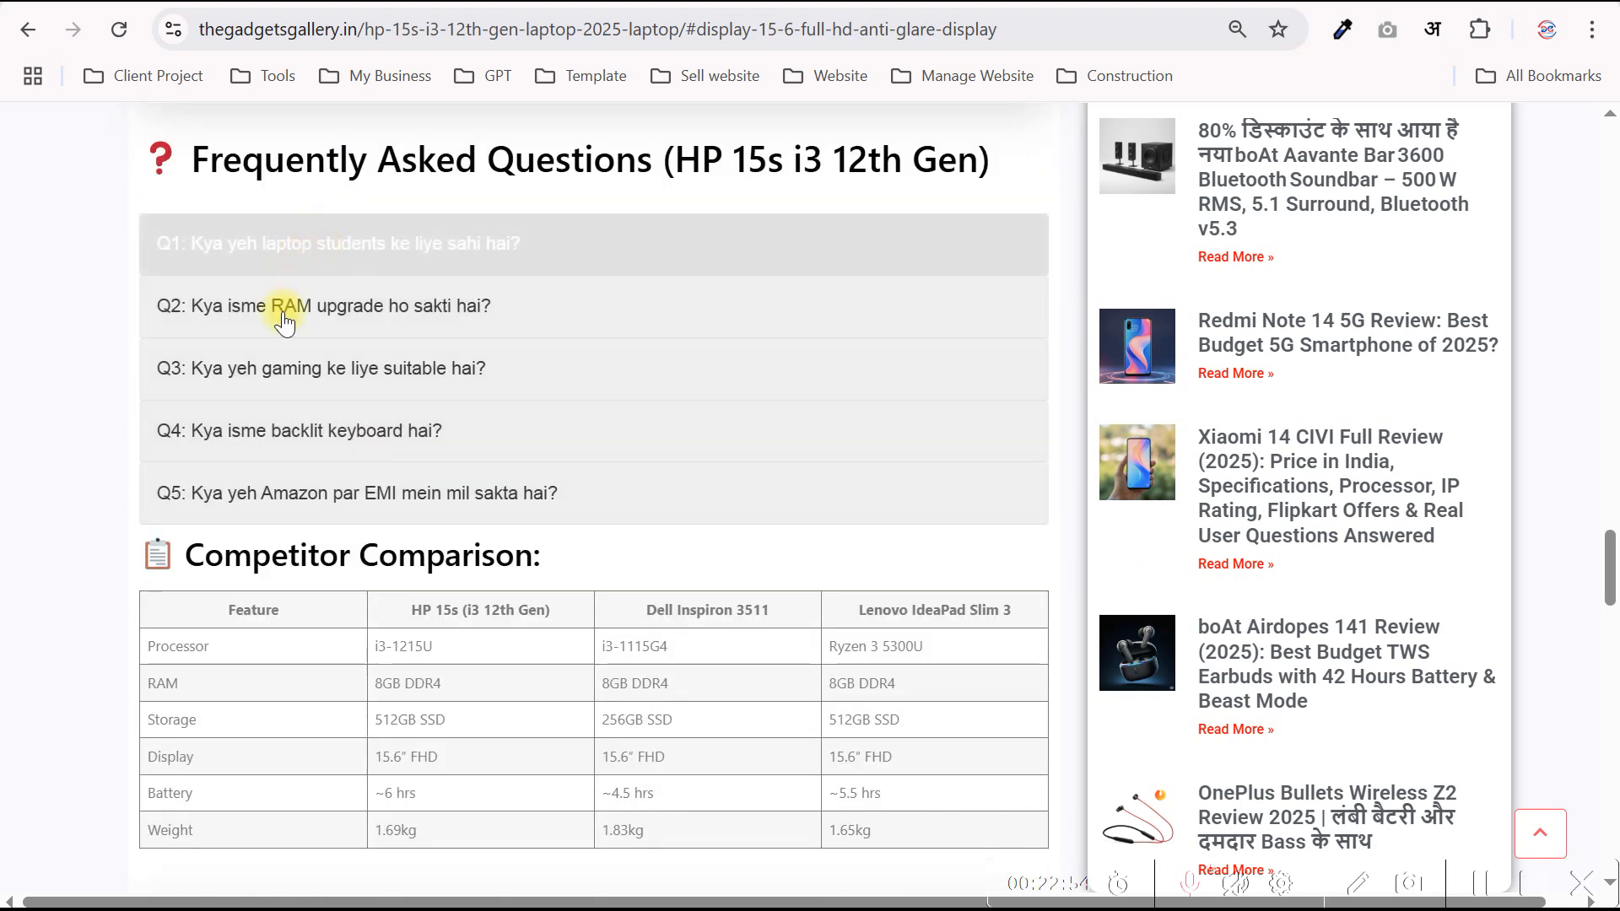
click(604, 255)
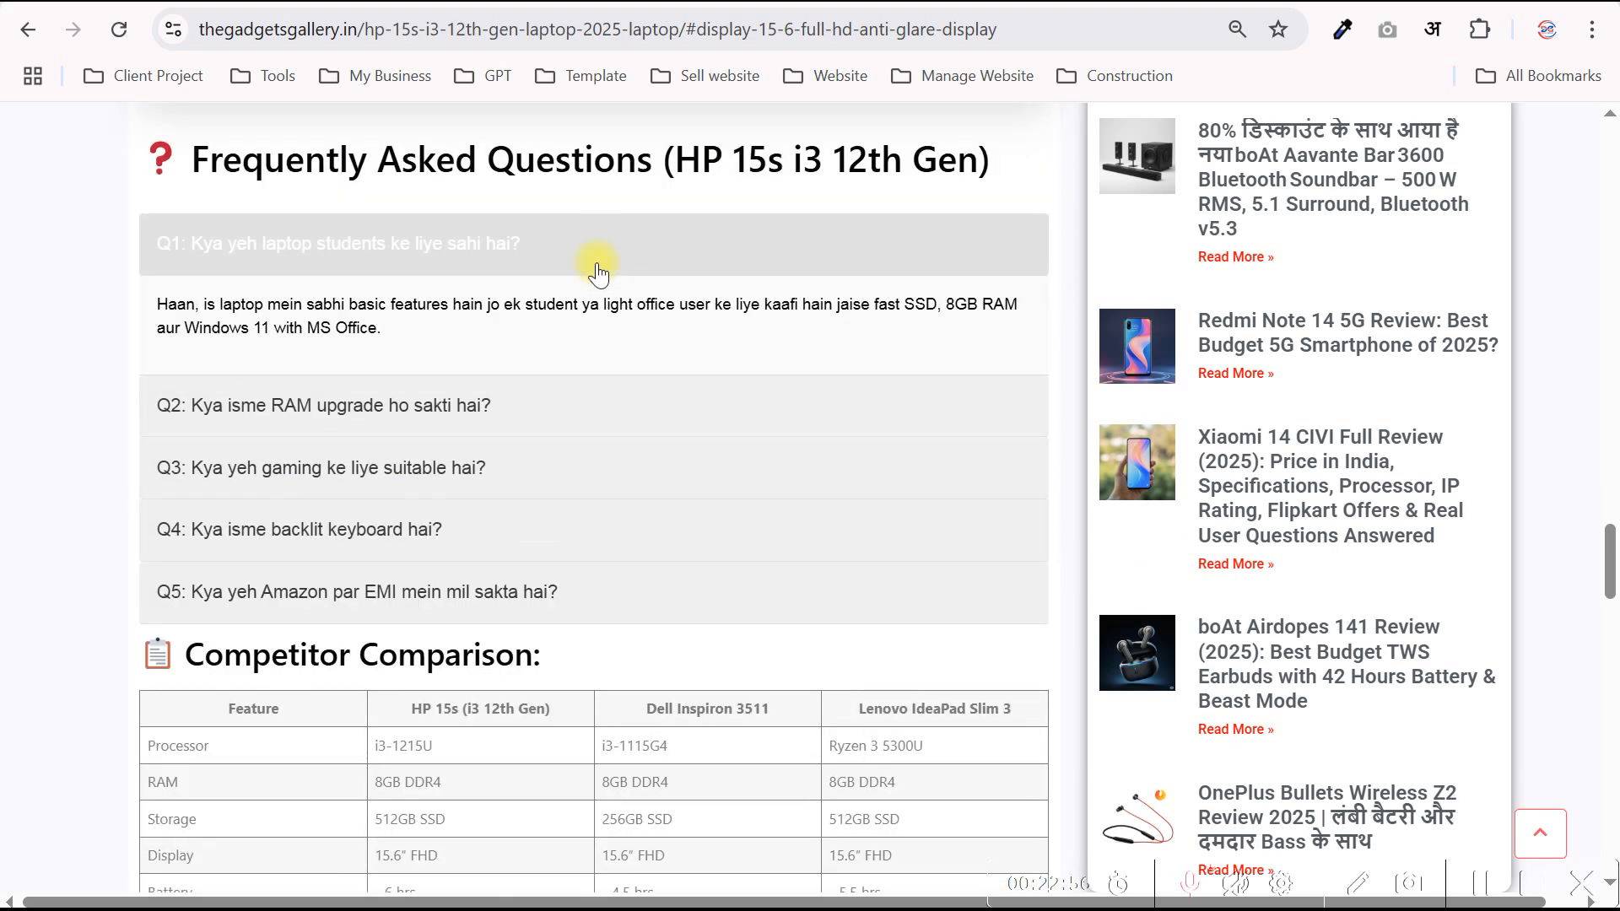
click(562, 243)
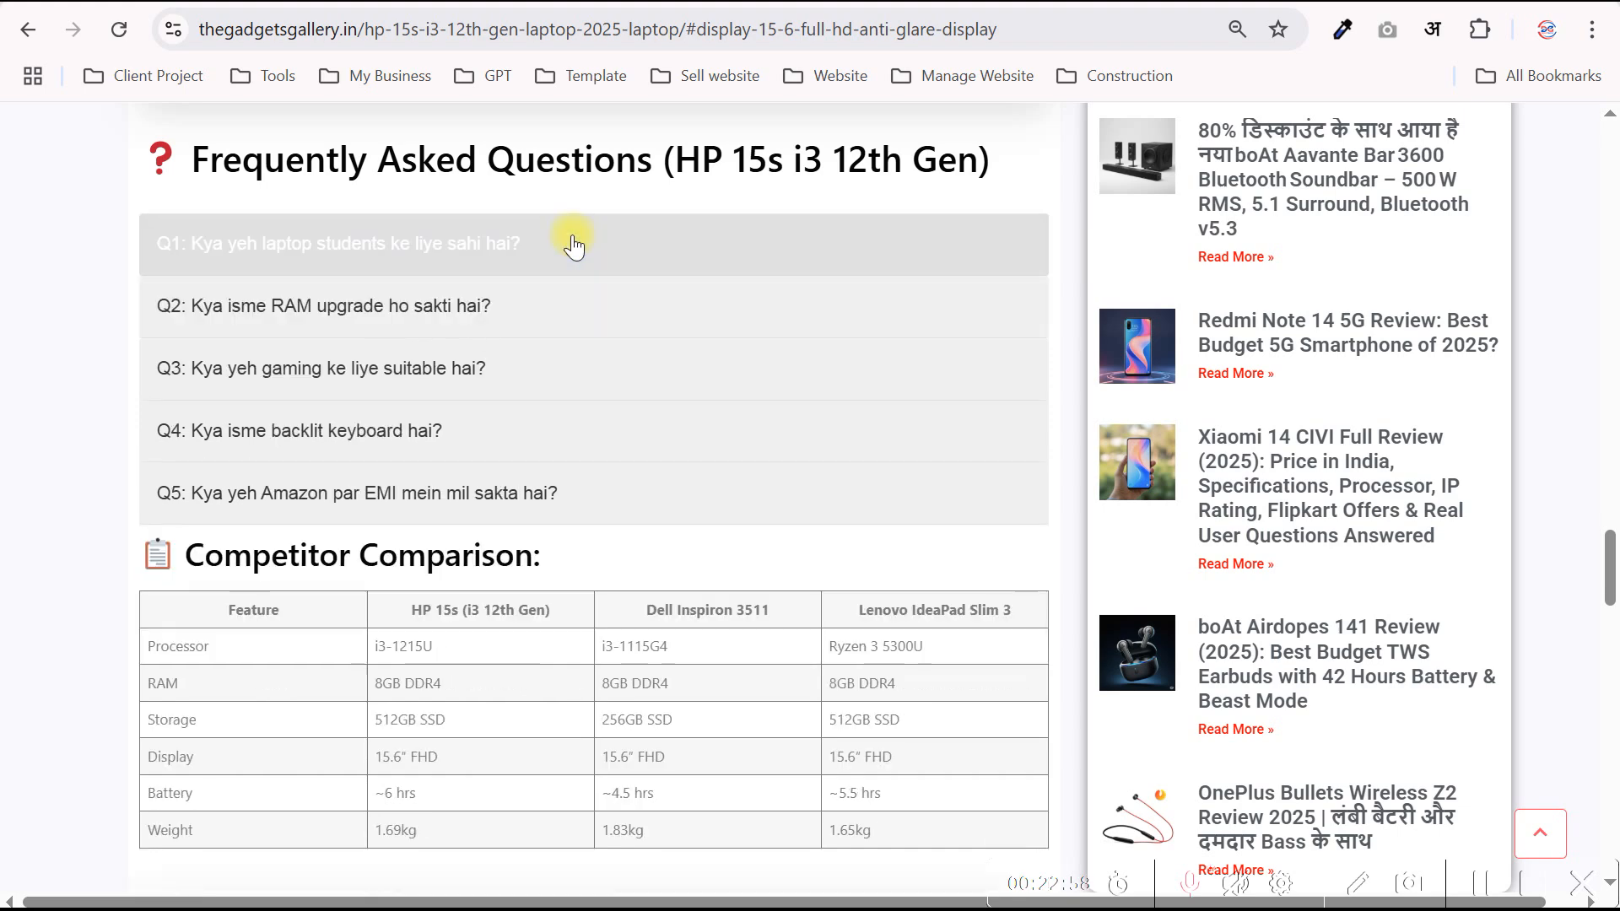
click(481, 308)
click(580, 256)
- Examine the Competitor Comparison table and the Why Choose us box with its Amazon link, and return towards the start of the review
scroll(572, 371, down, 8)
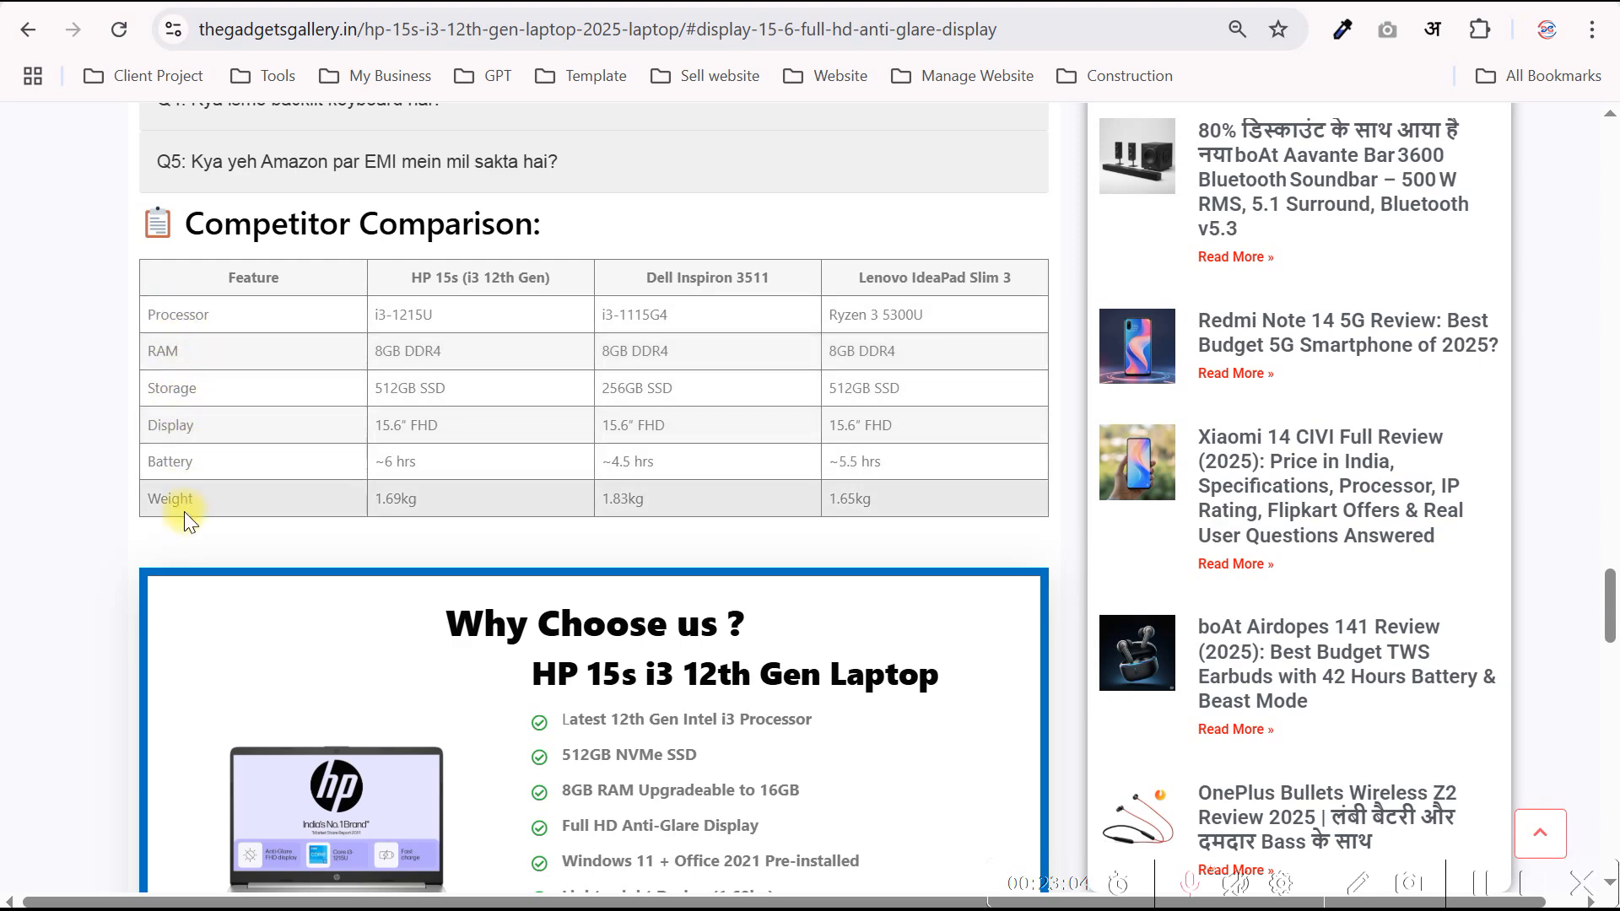
scroll(226, 507, down, 5)
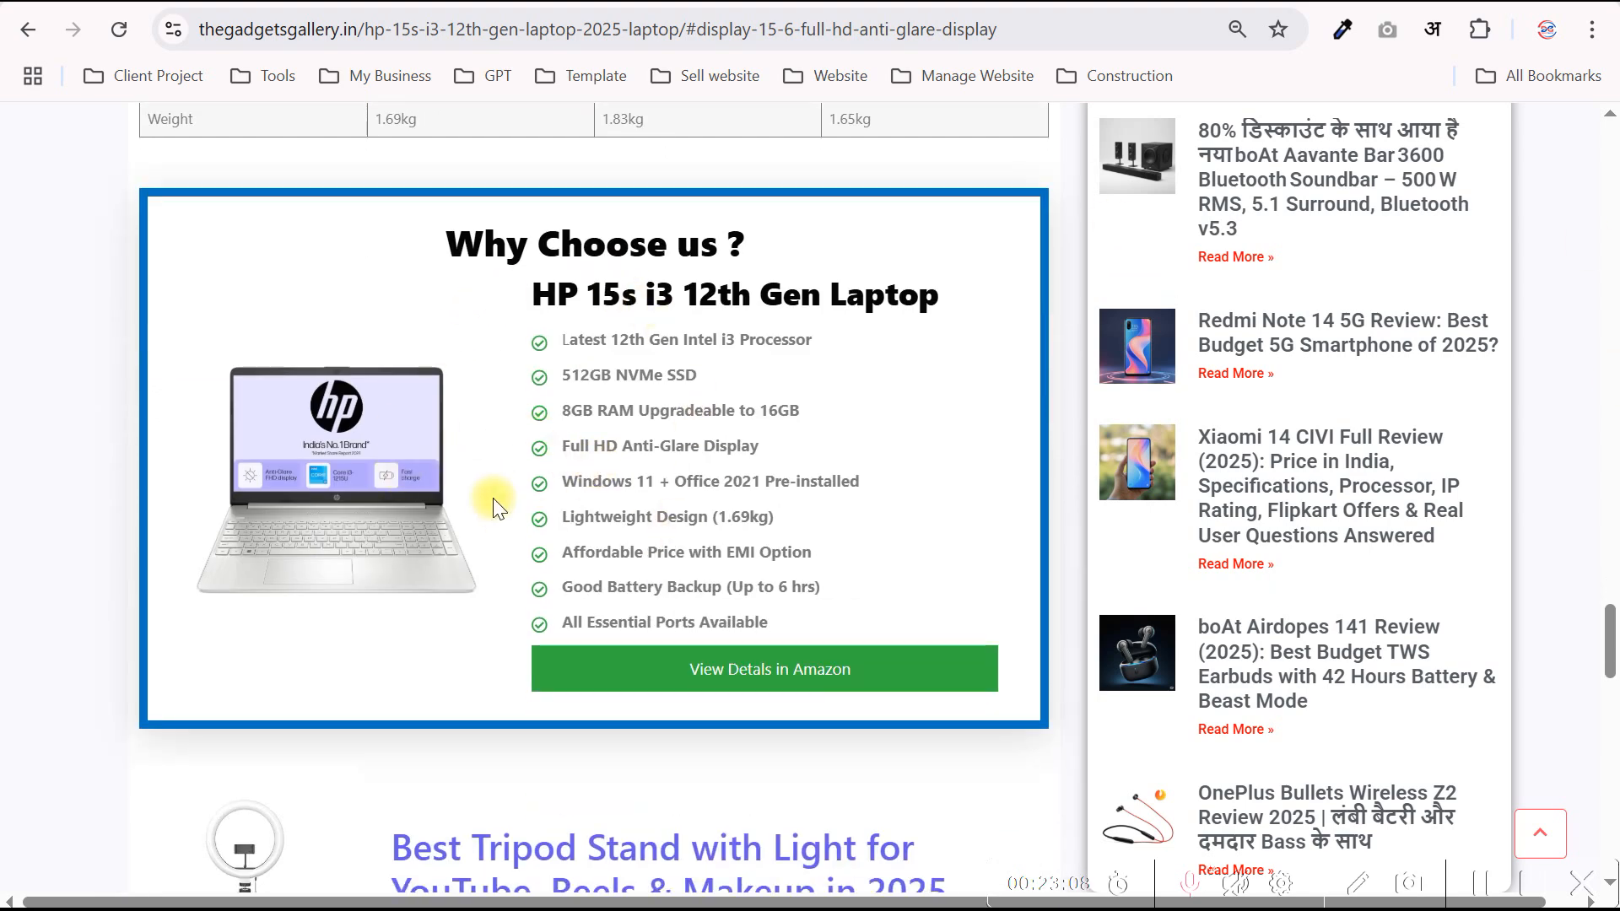
scroll(494, 507, down, 2)
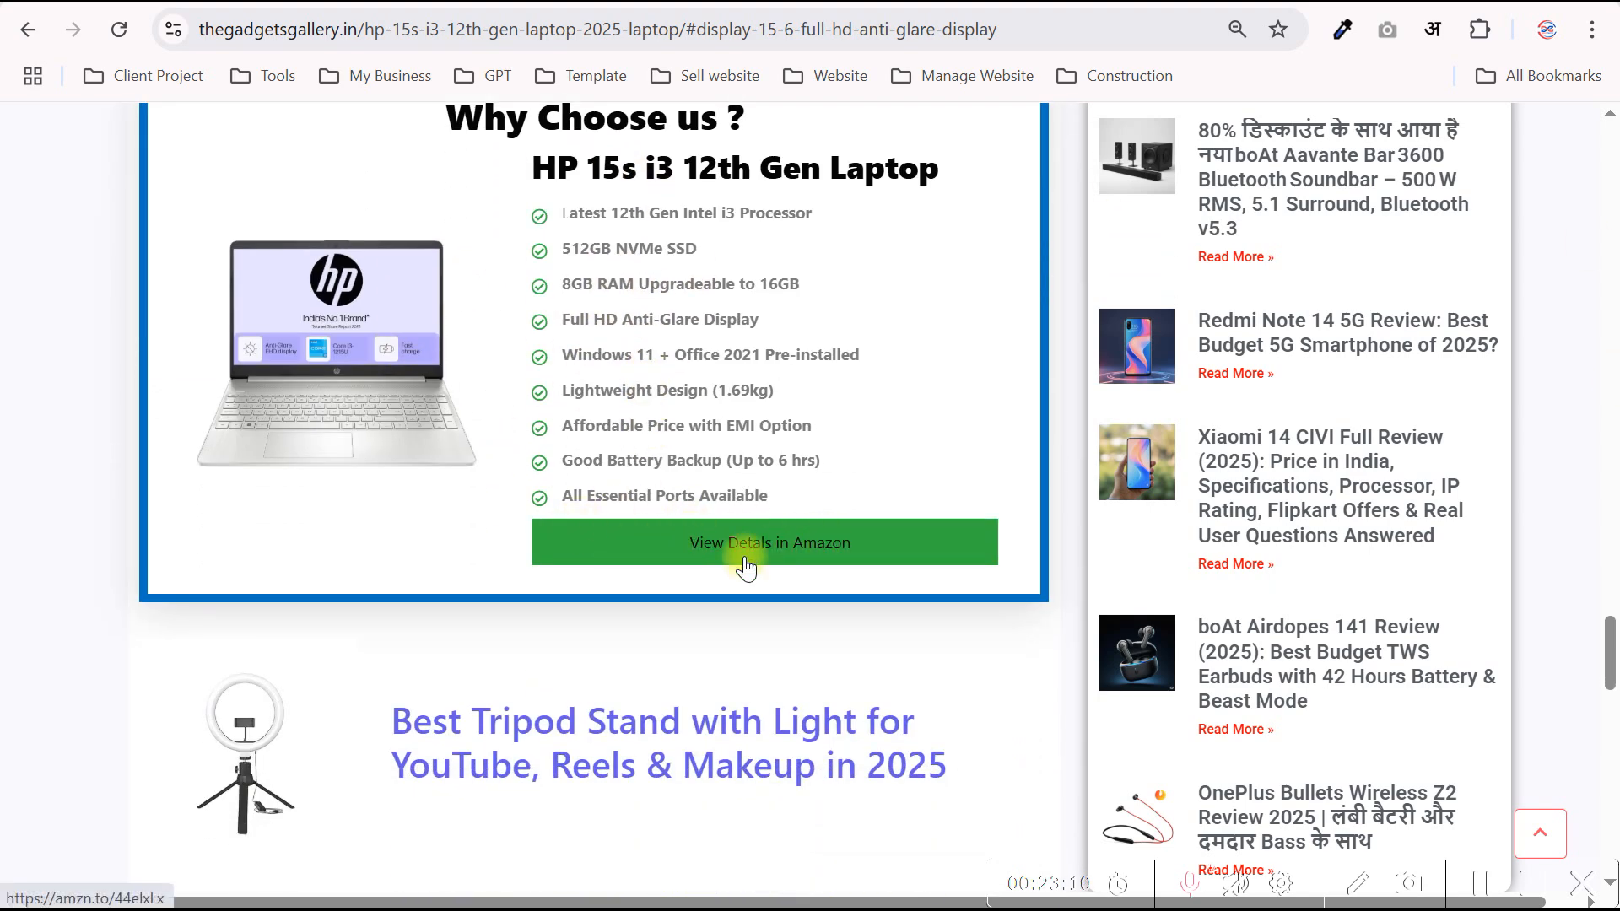
scroll(652, 534, up, 19)
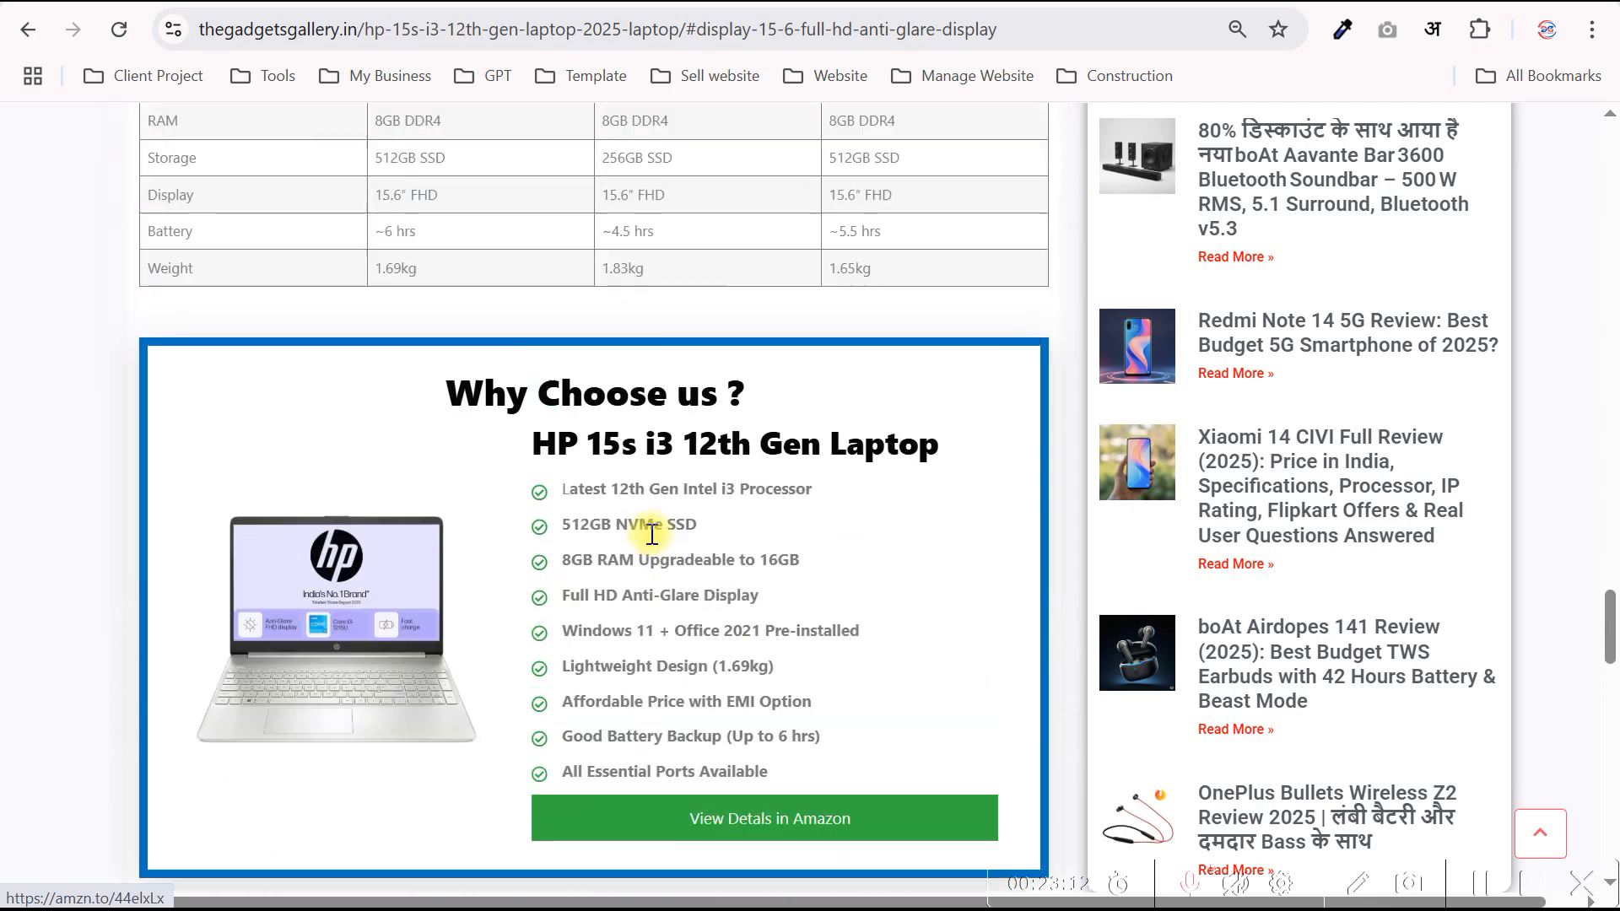
scroll(652, 534, up, 20)
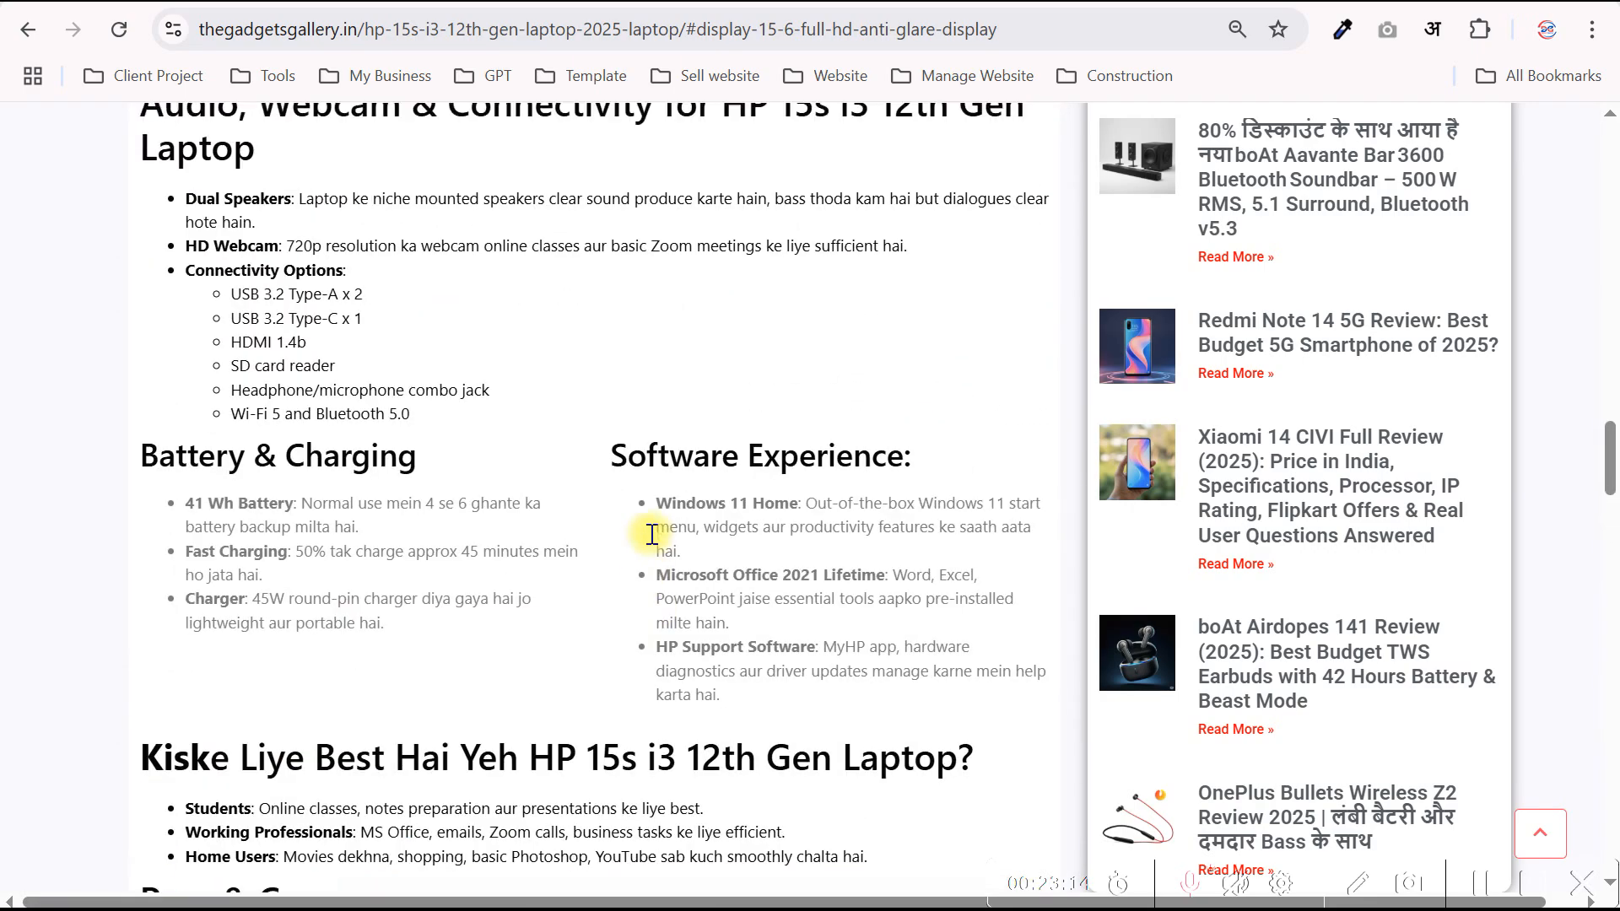
scroll(652, 534, up, 12)
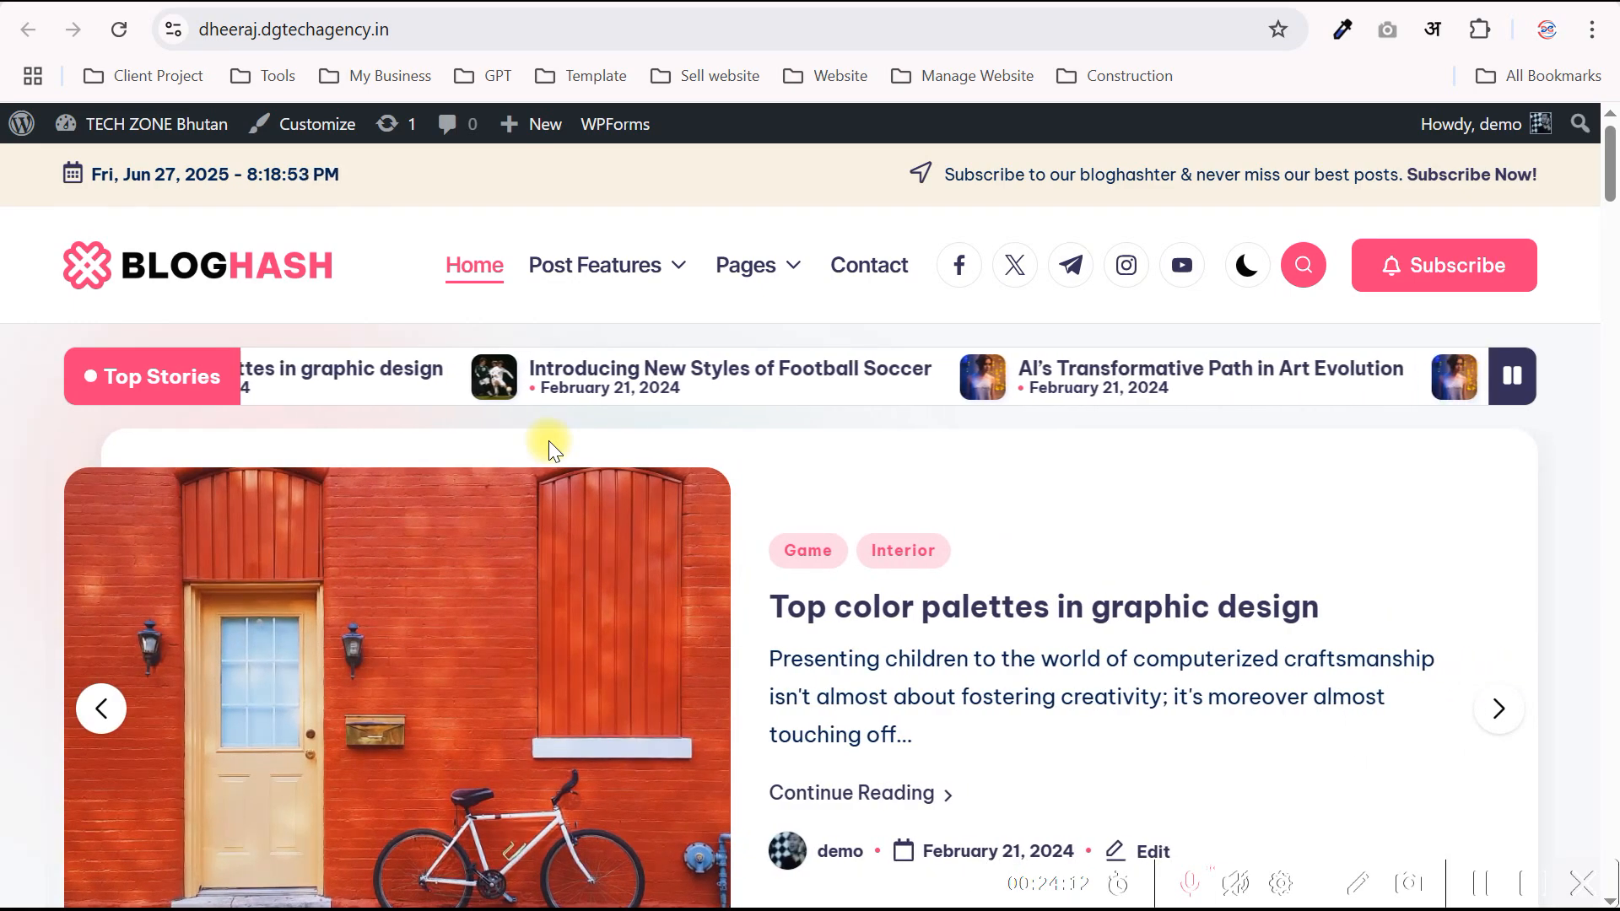
- Open the STRIFF adjustable laptop stand from the Amazon laptop deals and examine its title, price and offers
click(680, 2)
scroll(780, 379, up, 5)
scroll(753, 504, up, 15)
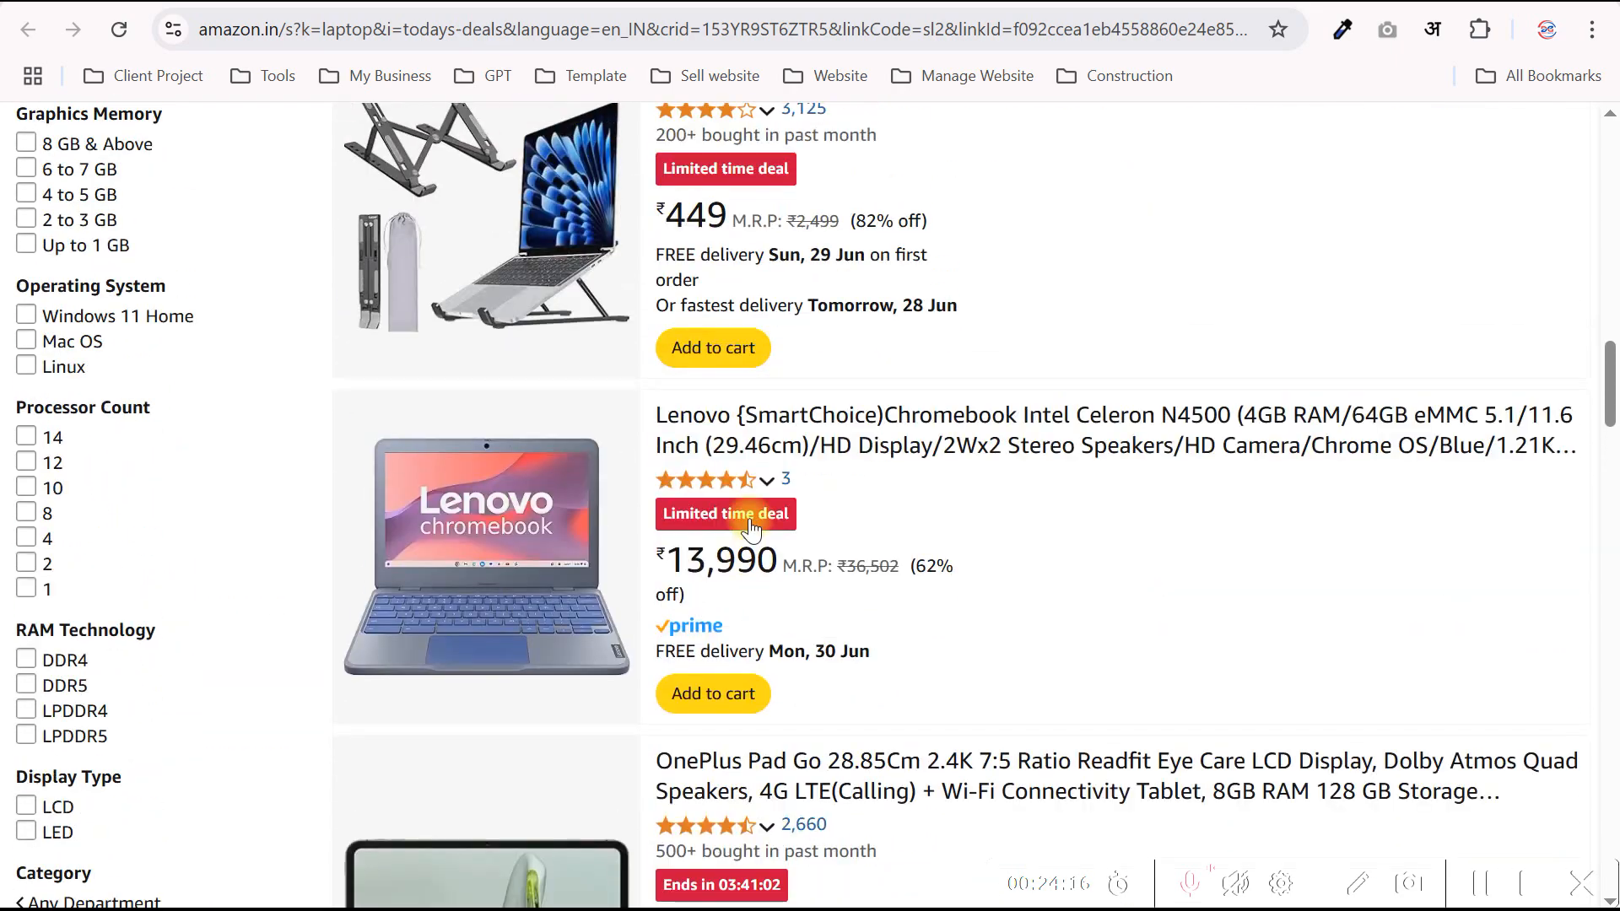
click(800, 583)
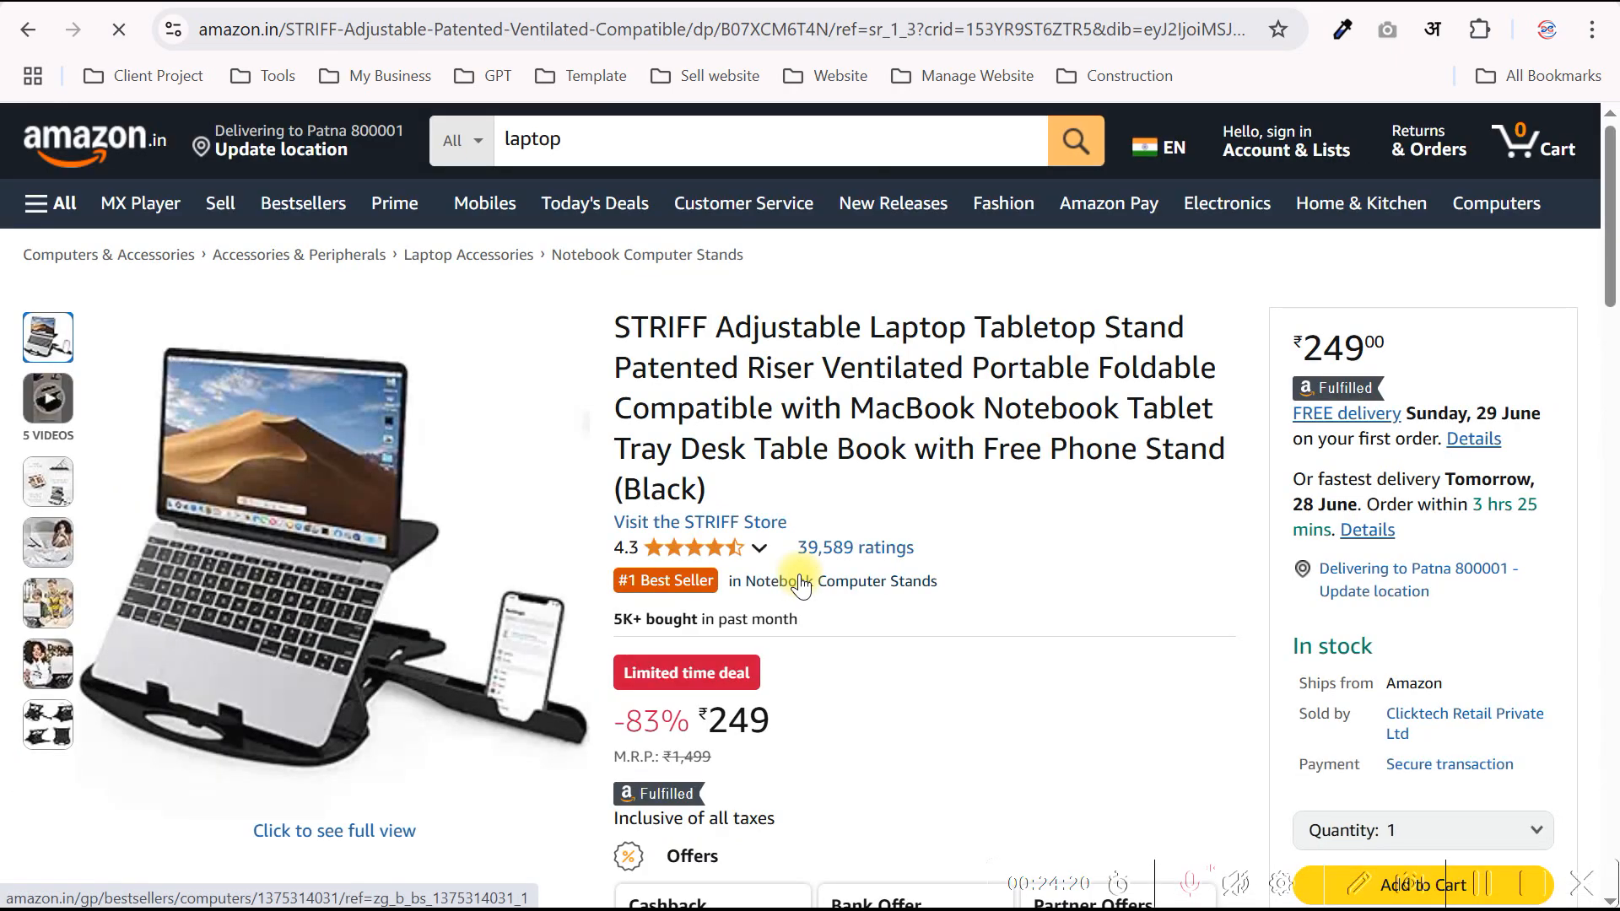
drag(614, 329, 746, 460)
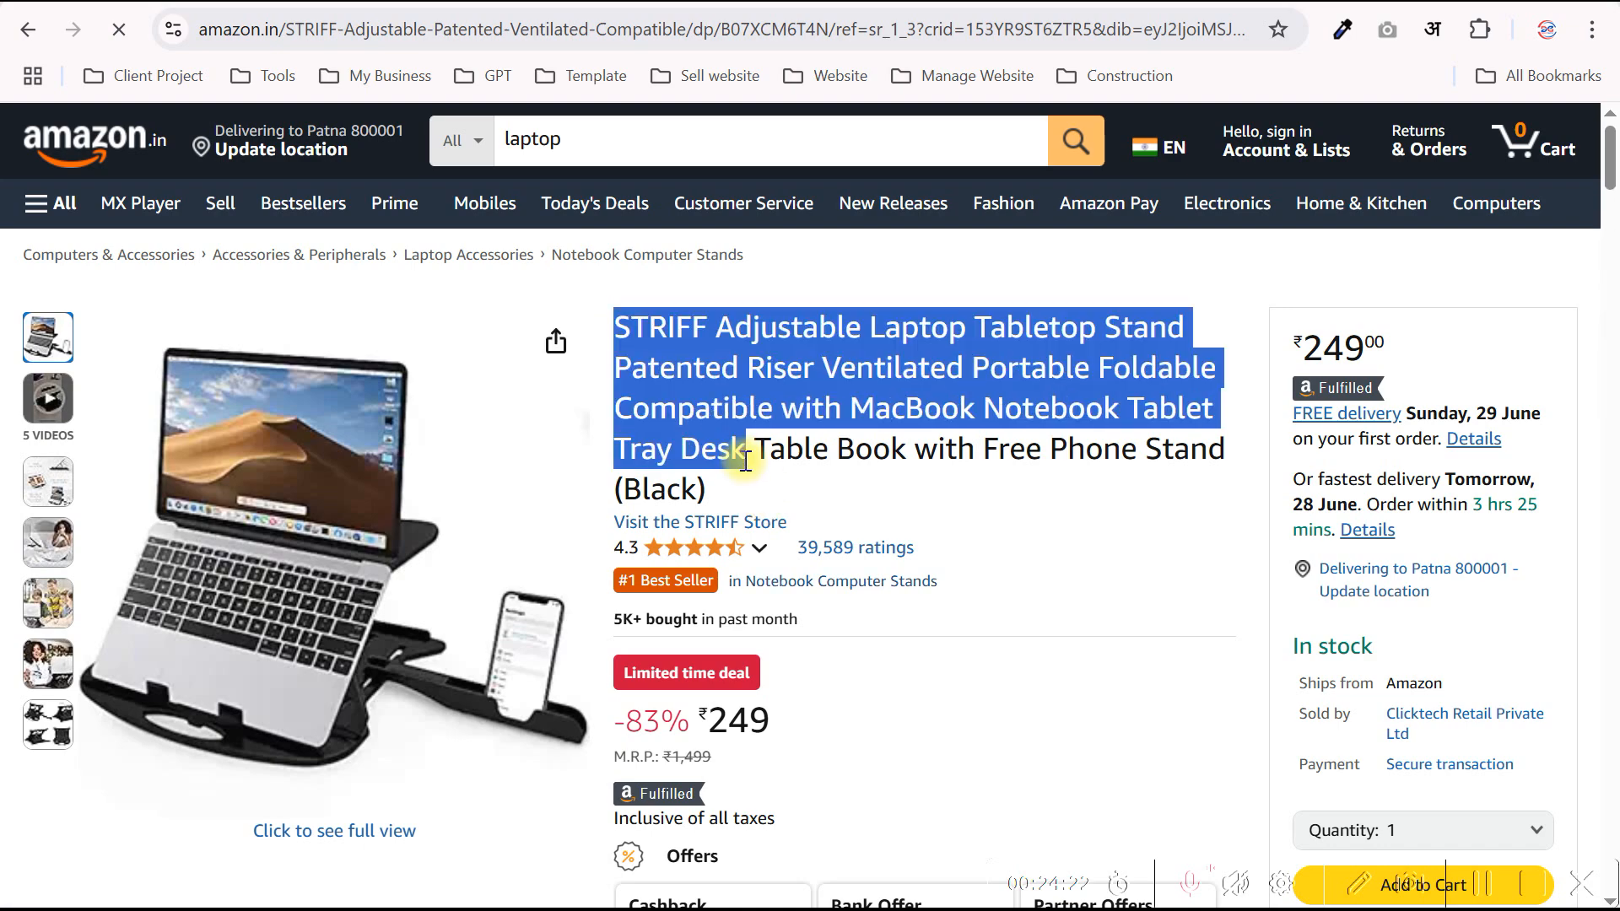
scroll(751, 714, down, 6)
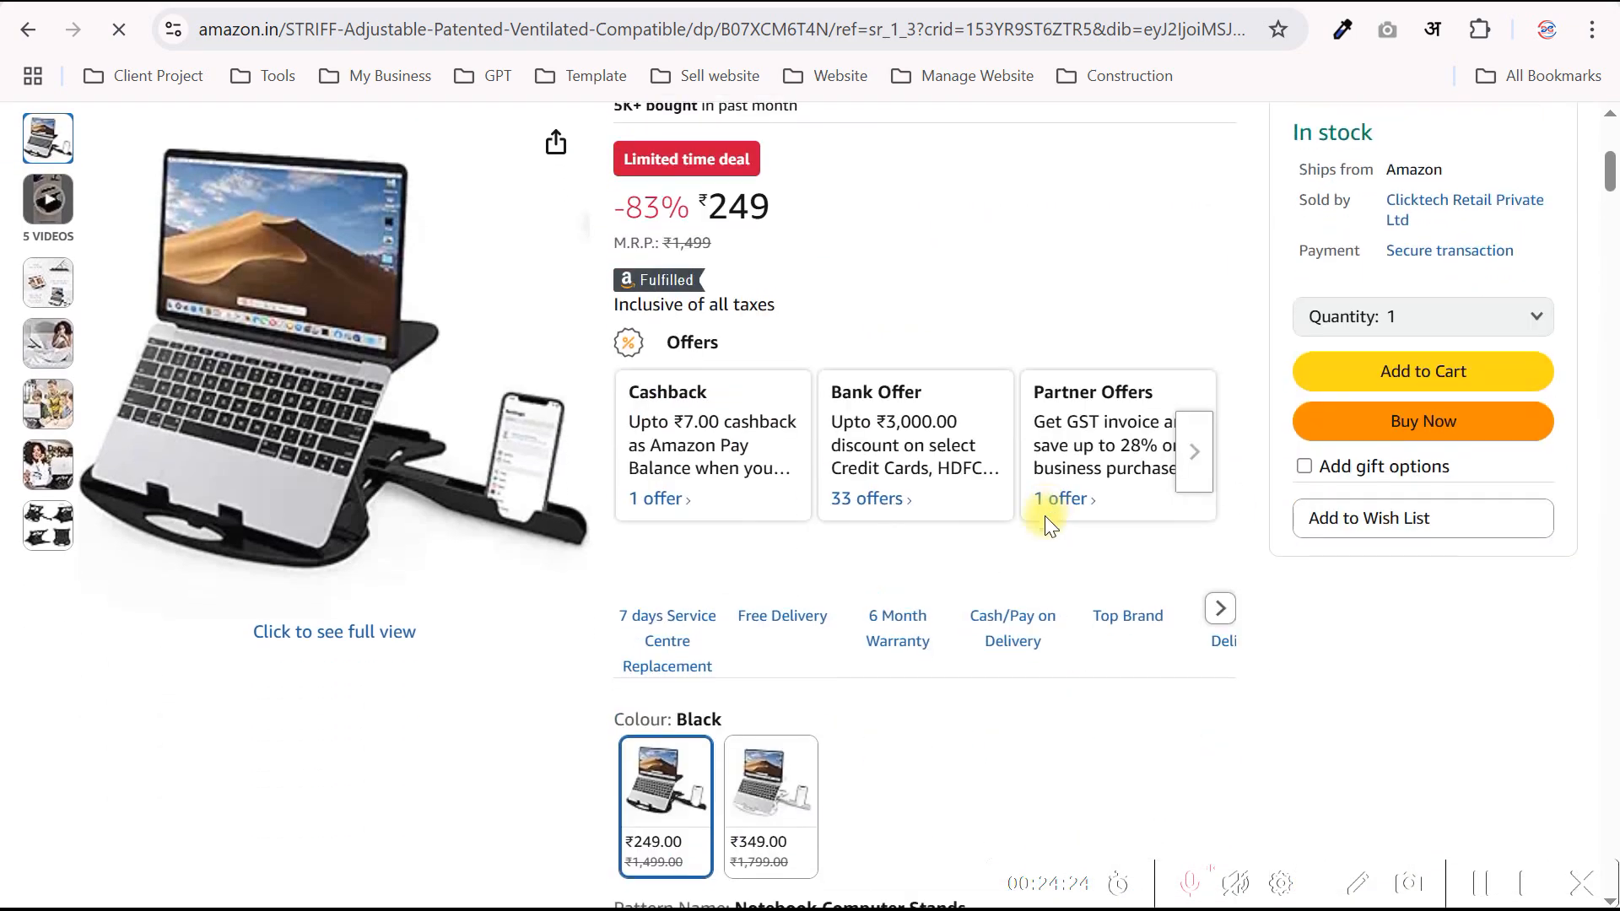
scroll(1384, 498, up, 7)
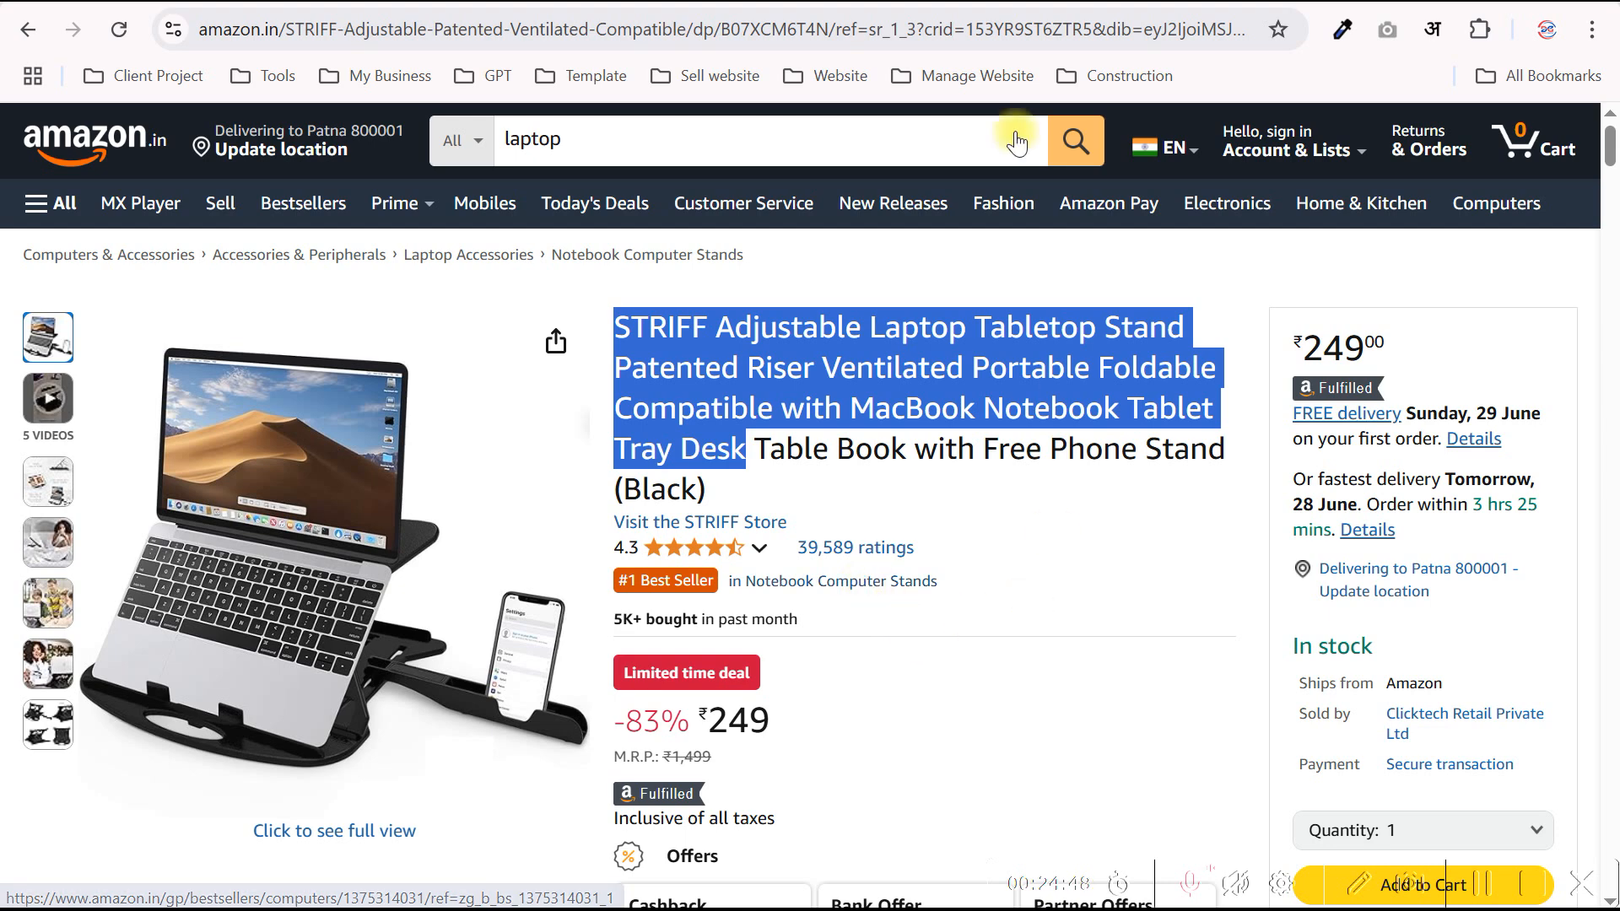
- Return to the site's WordPress admin About page and highlight the WordPress 6.8.1 heading
click(945, 1)
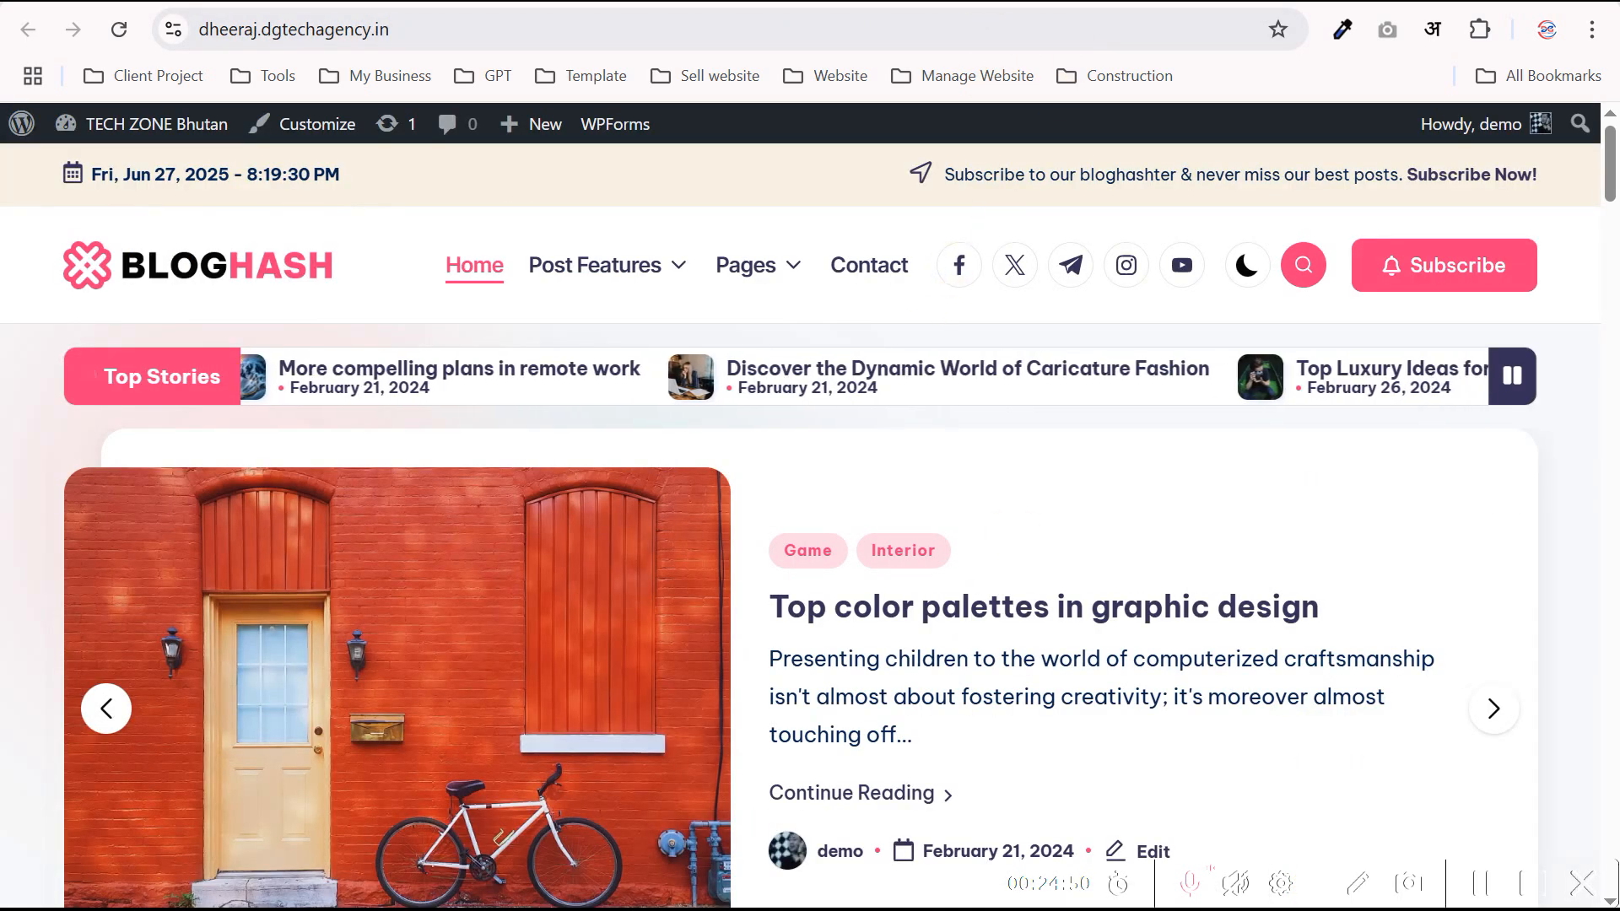
click(882, 1)
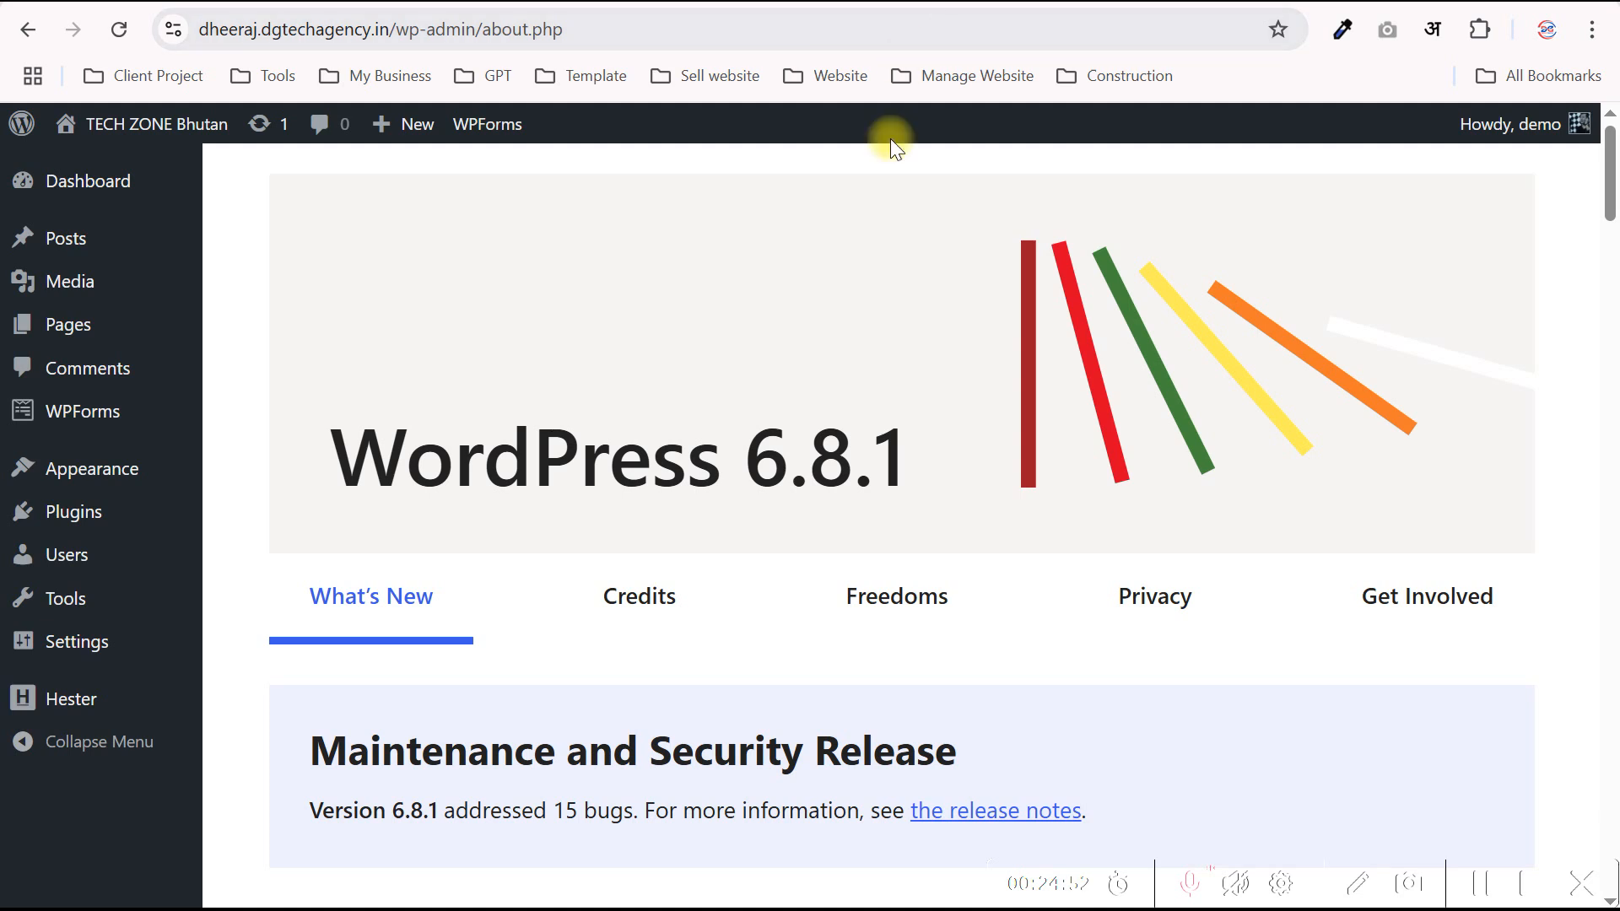
drag(582, 459, 945, 446)
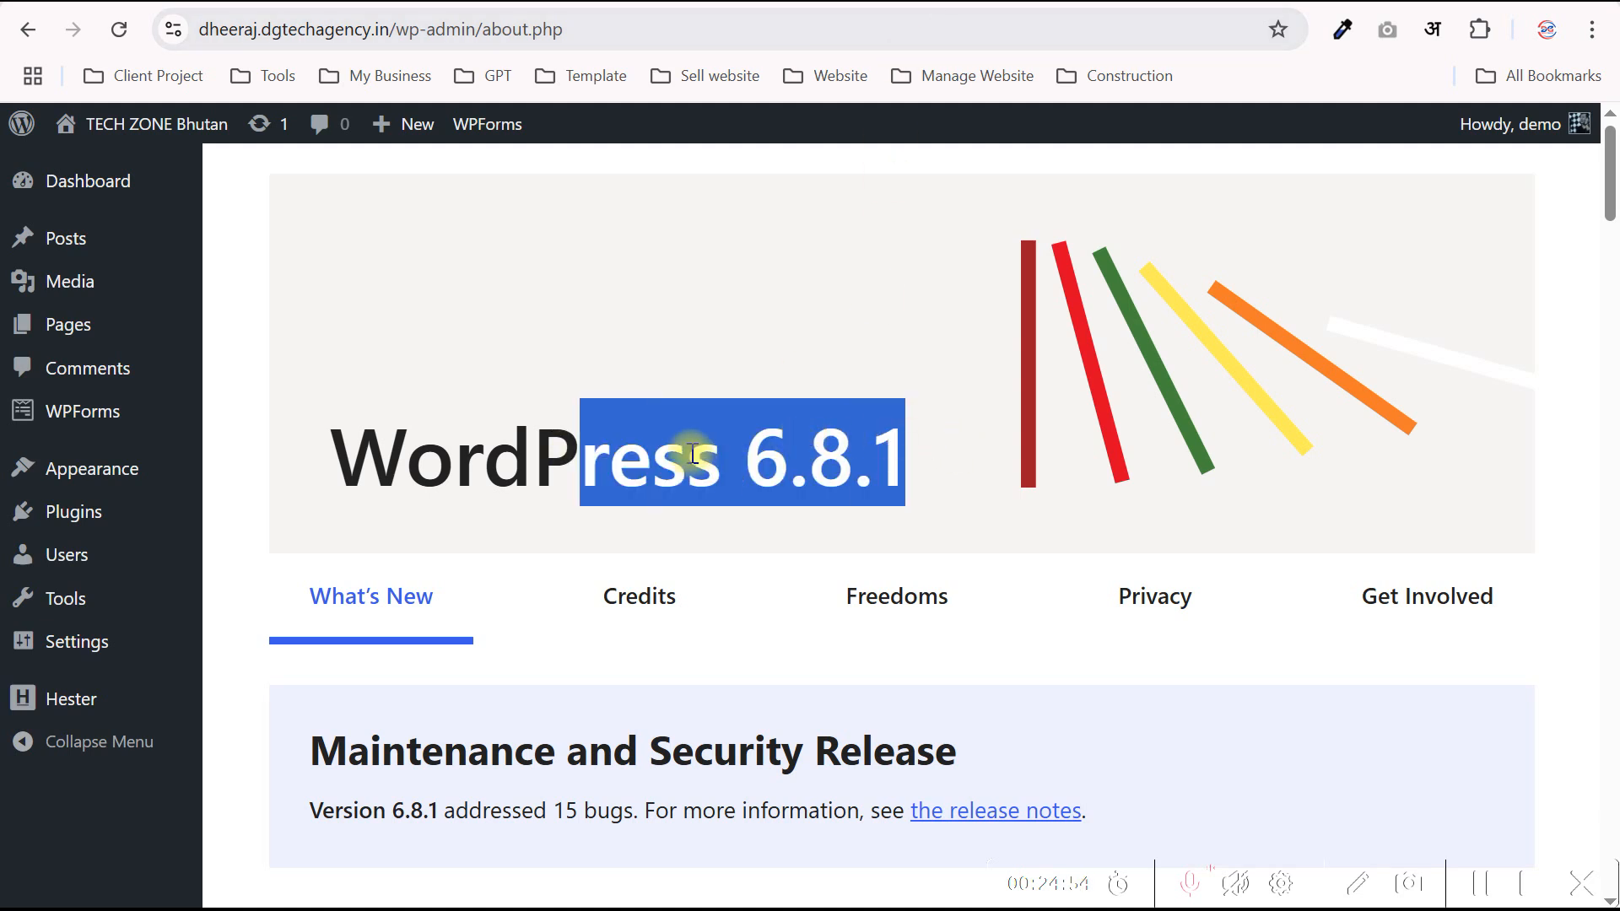
drag(411, 471, 772, 456)
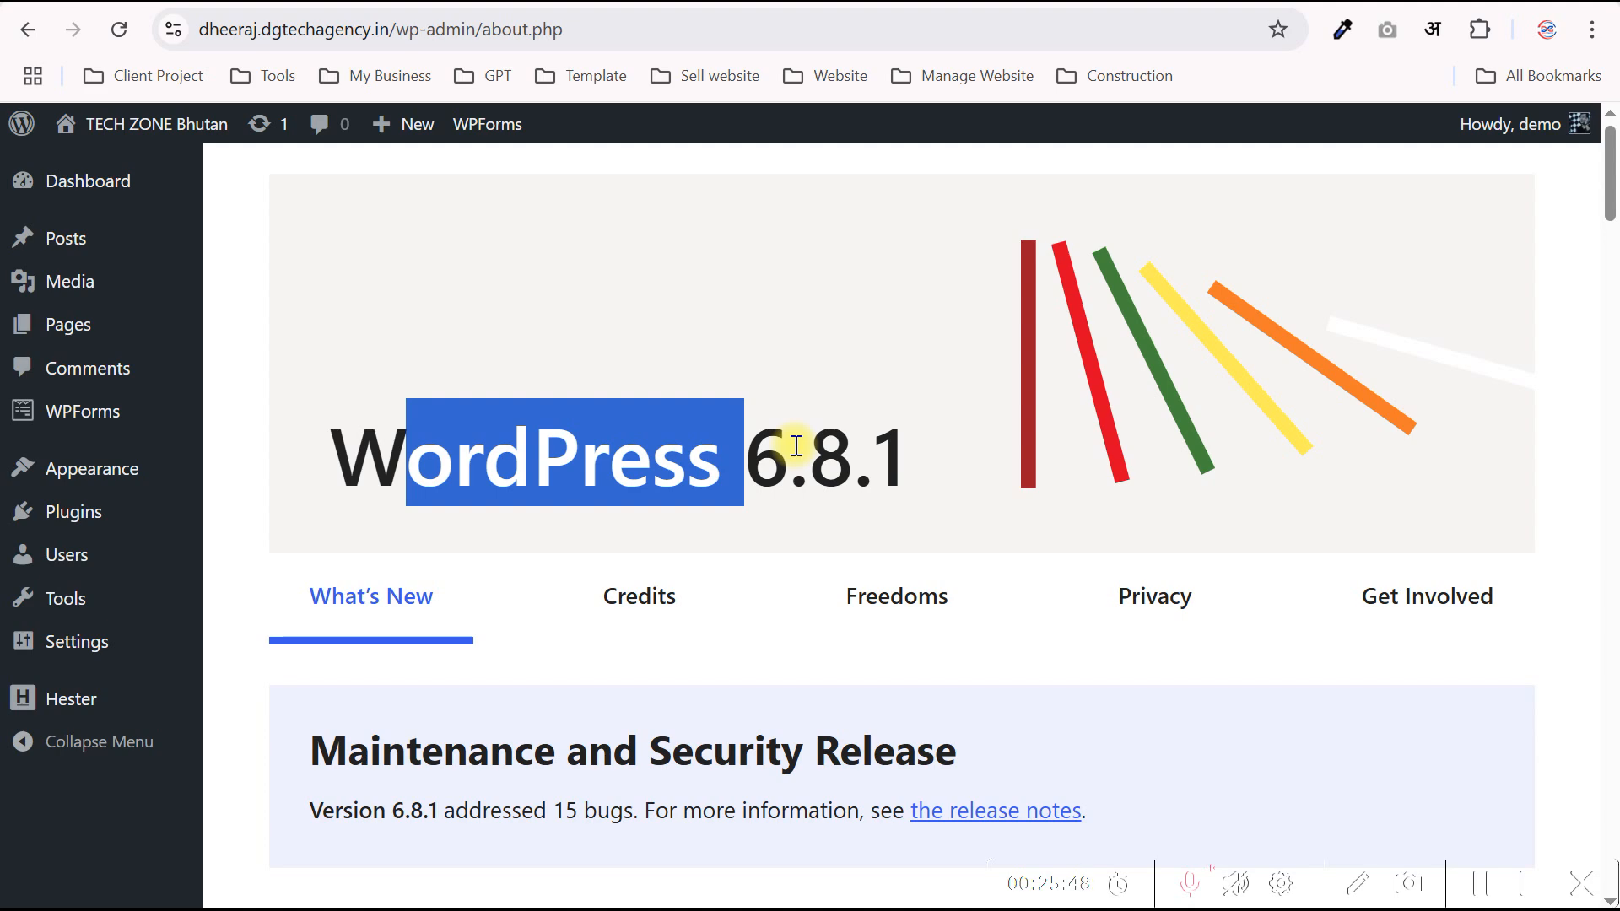
- Switch to the HP 15s laptop review on Gadgets Gallery and examine its title, introduction and Quick Overview list
key(ctrl+Tab)
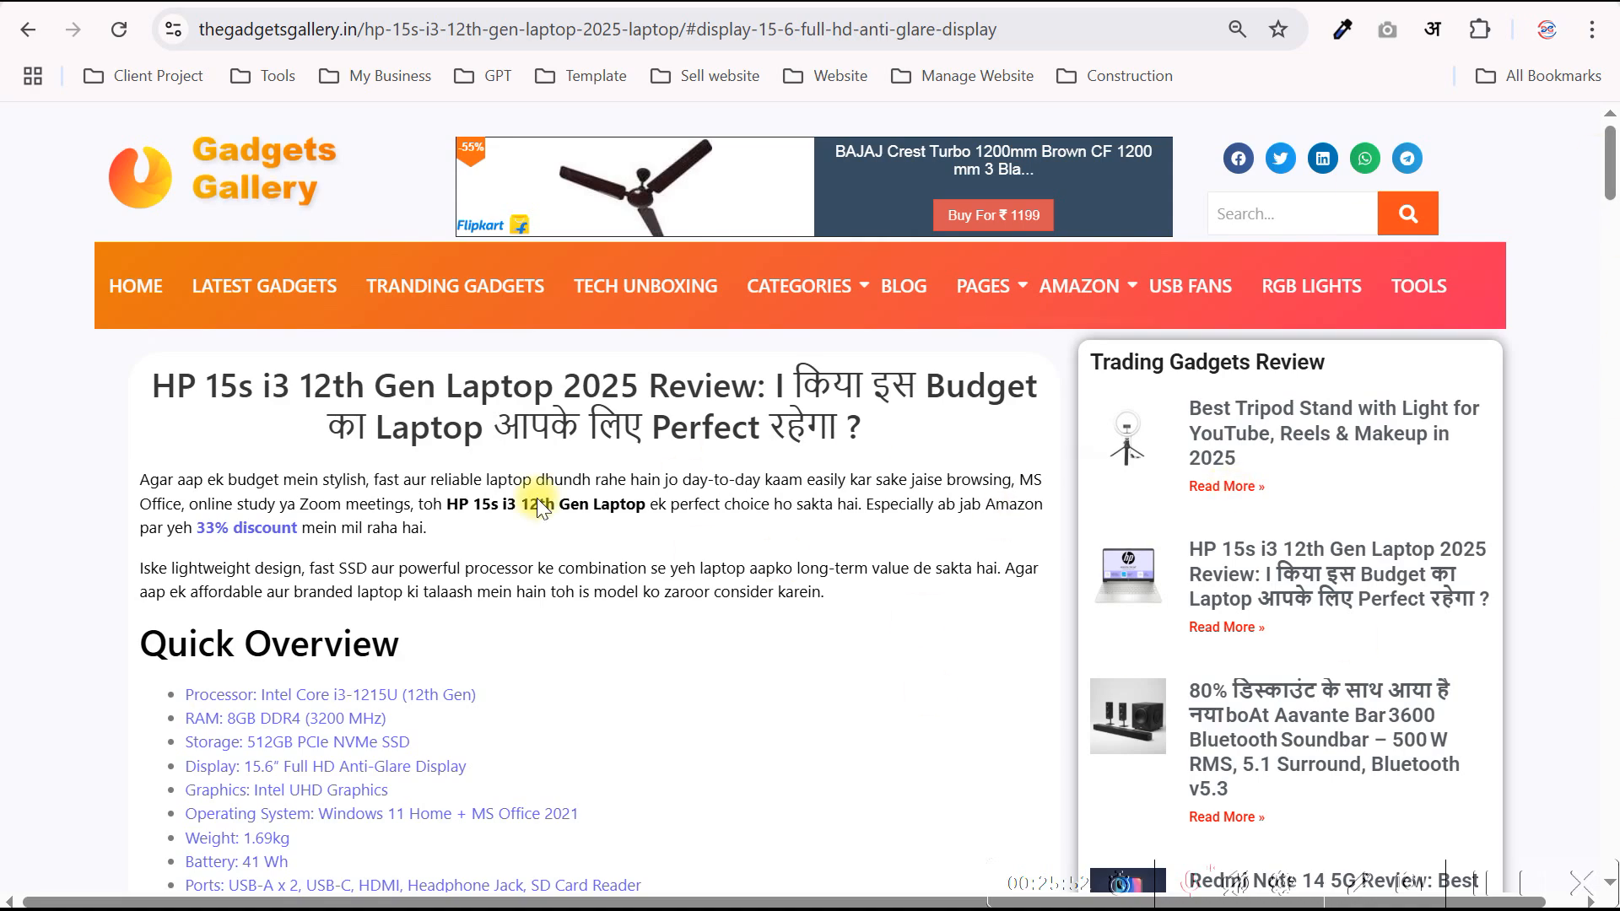
scroll(504, 593, down, 1)
scroll(504, 593, down, 1)
drag(377, 352, 590, 423)
click(590, 423)
scroll(594, 438, down, 3)
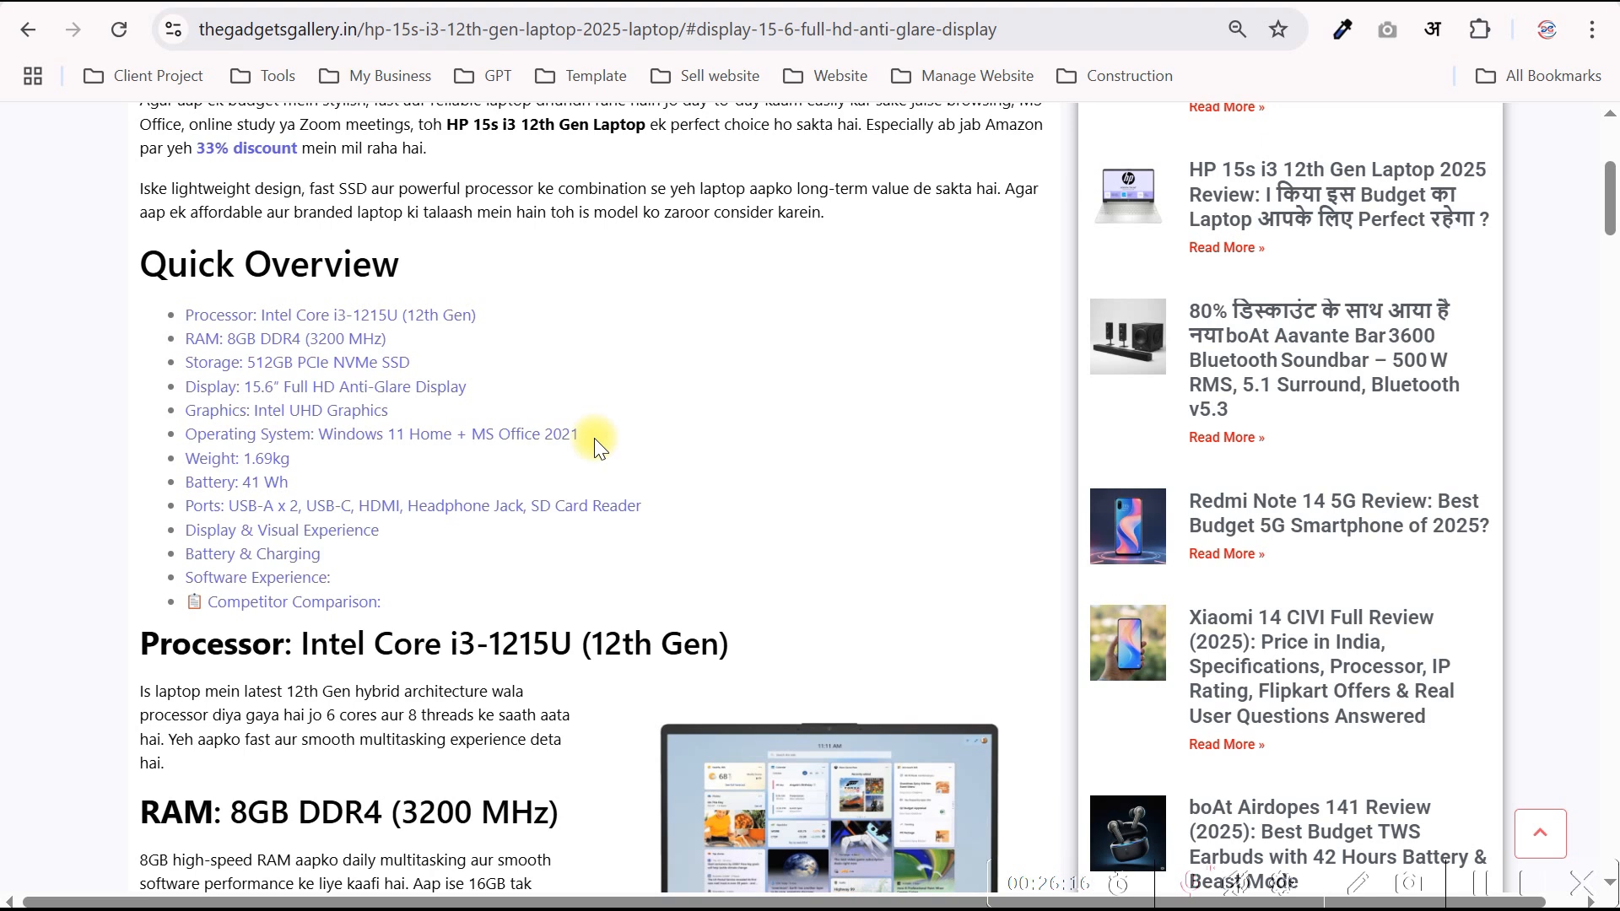
scroll(574, 332, up, 2)
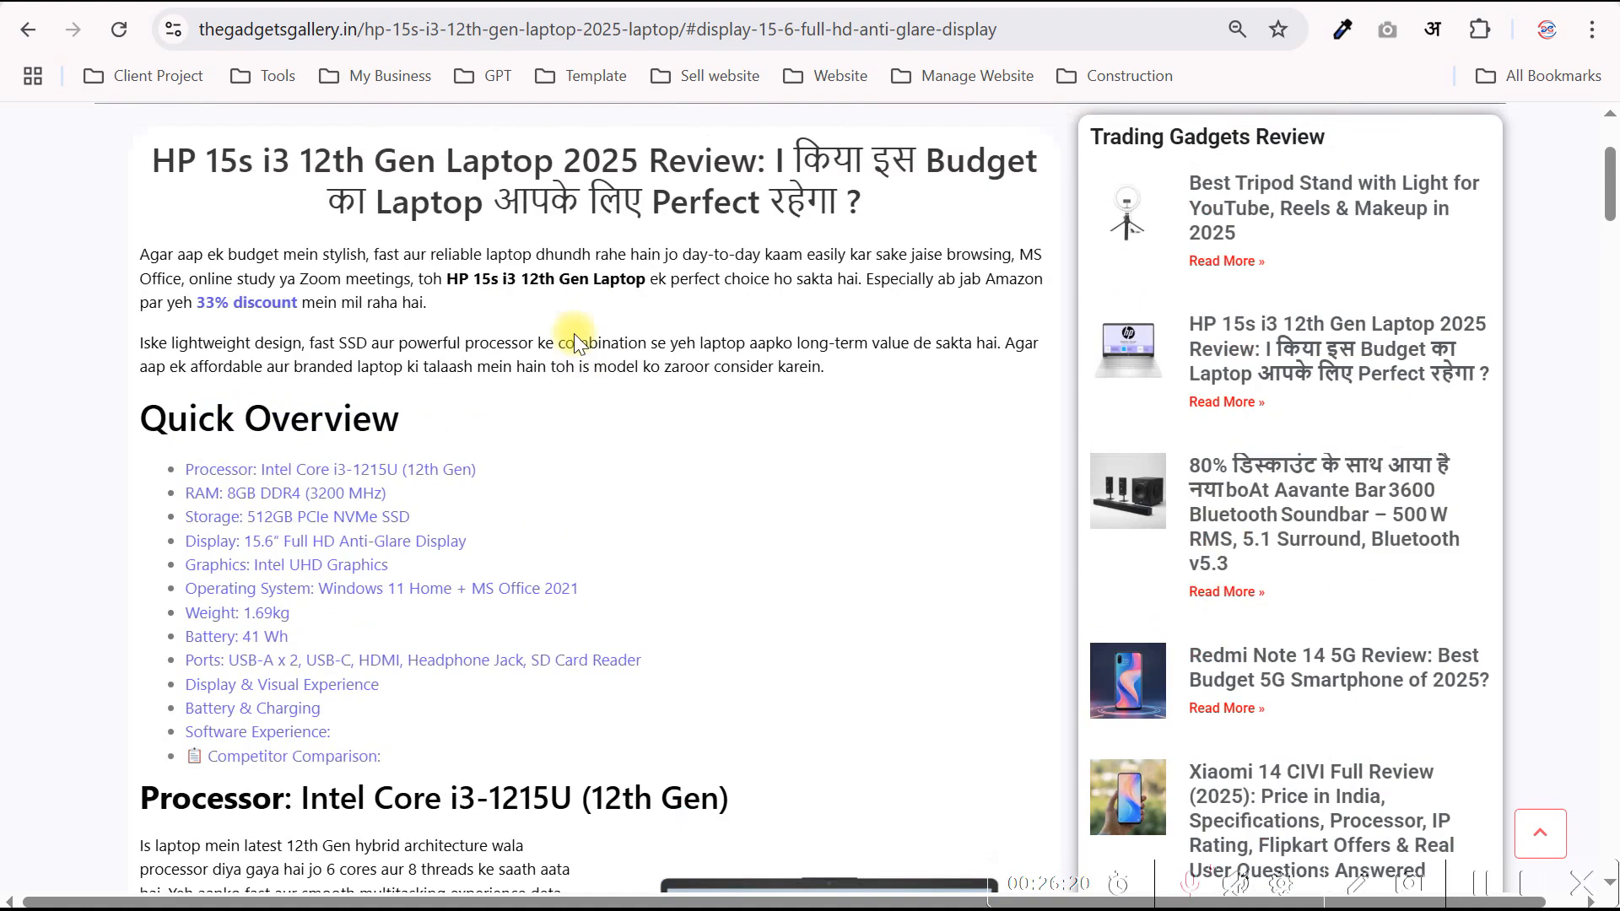
scroll(574, 333, up, 3)
- Switch to the shopatamazon.in home page and examine its featured product slider, trending product banners and first product post
click(380, 4)
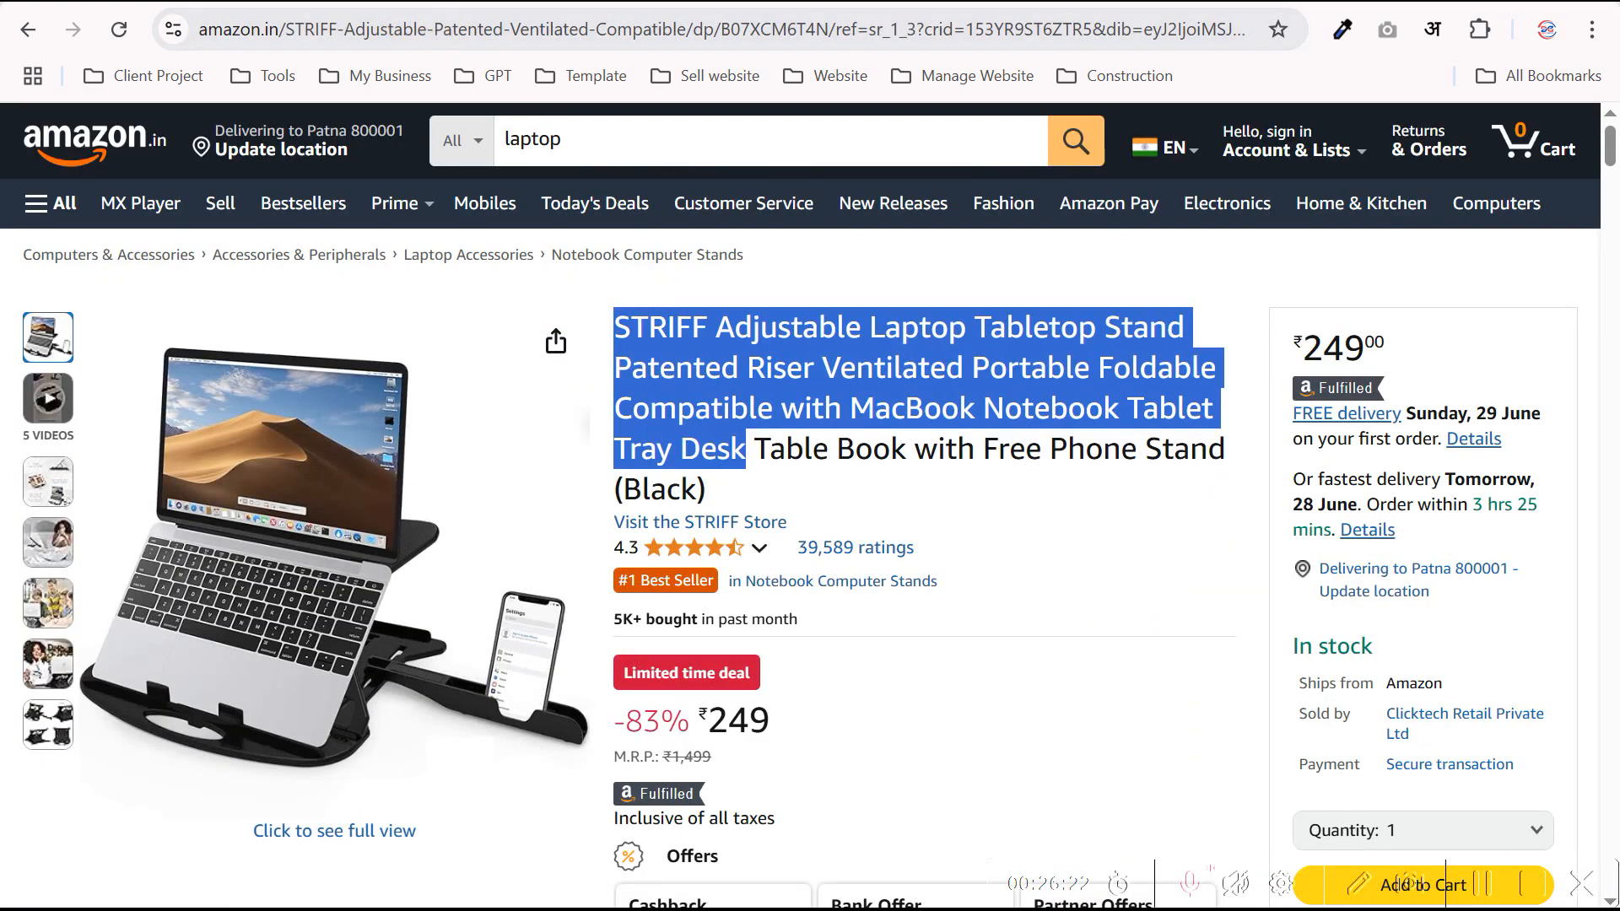
click(456, 4)
scroll(643, 496, up, 3)
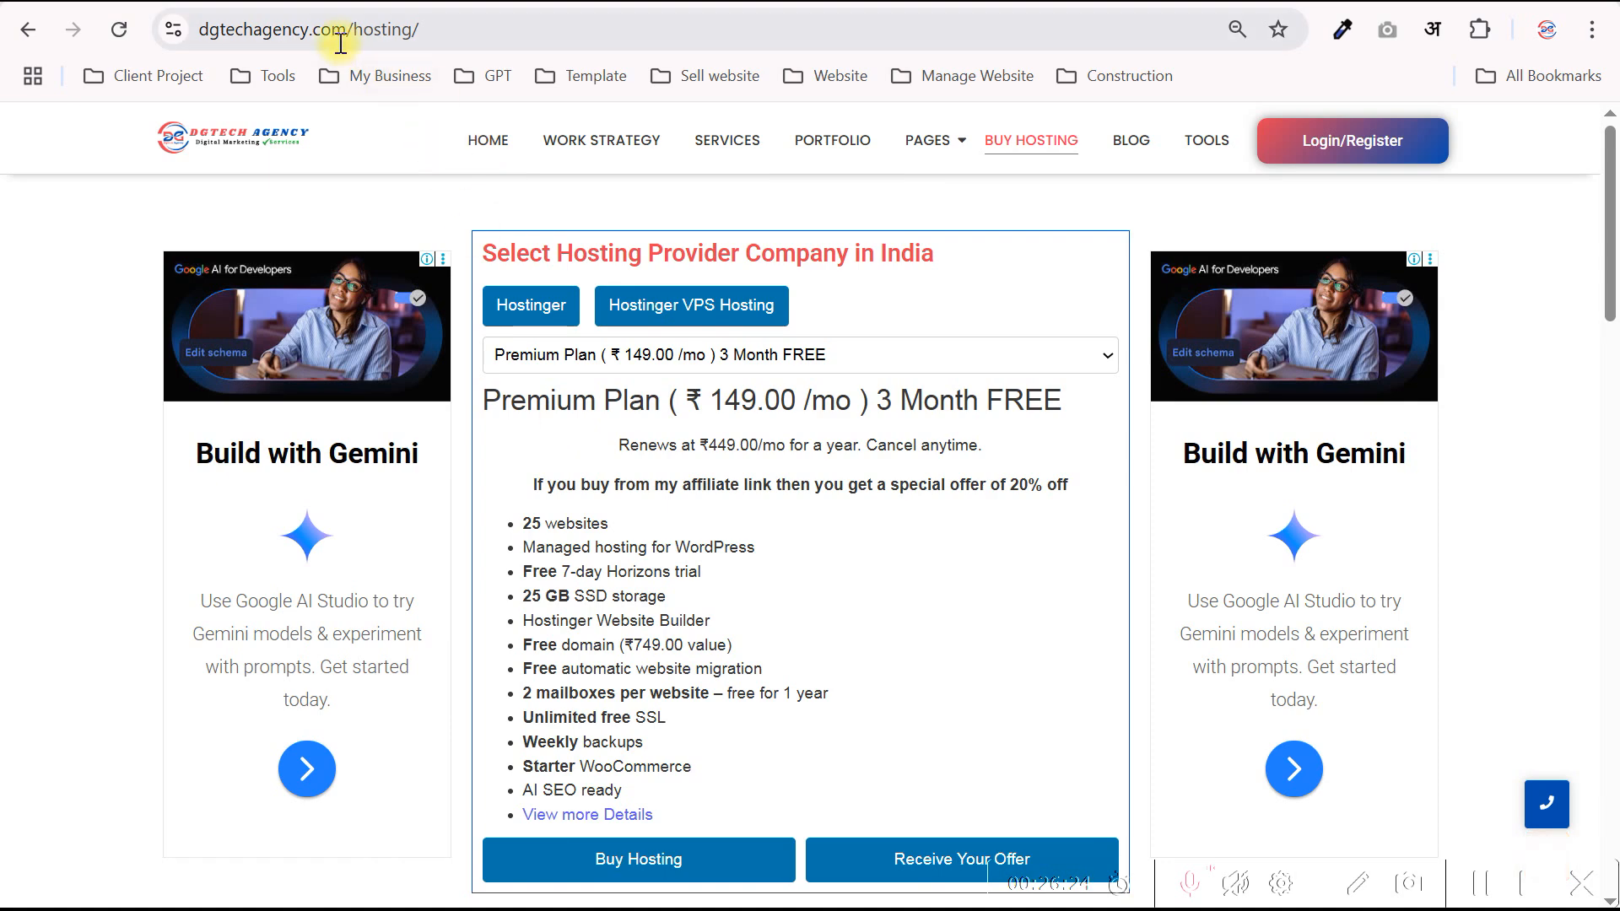
click(277, 5)
scroll(661, 351, up, 5)
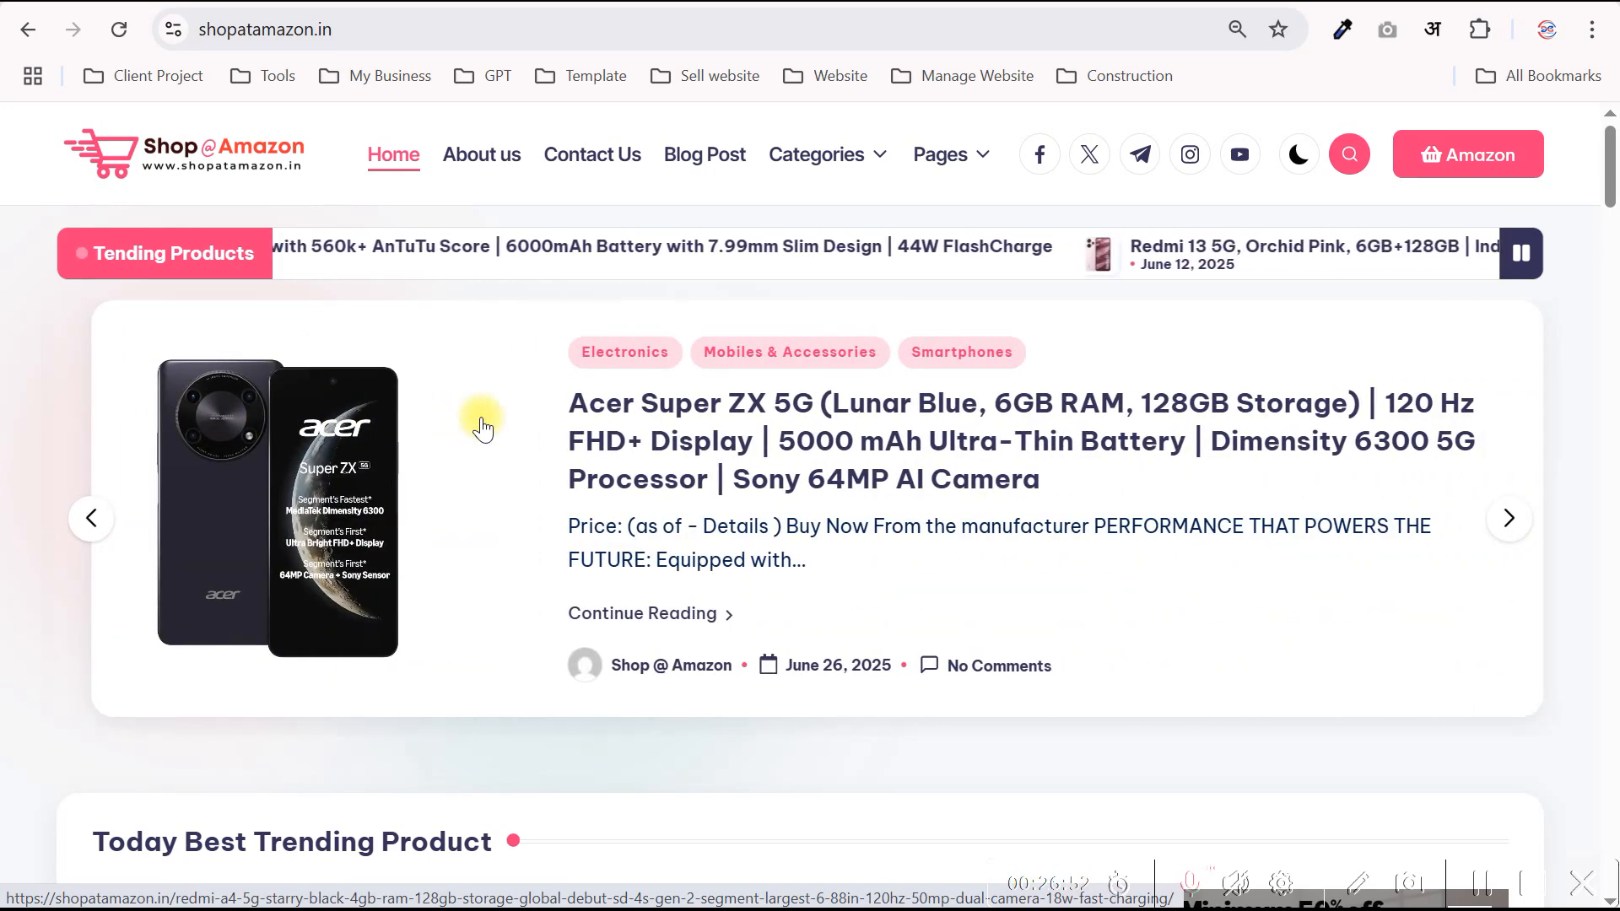
scroll(572, 518, down, 5)
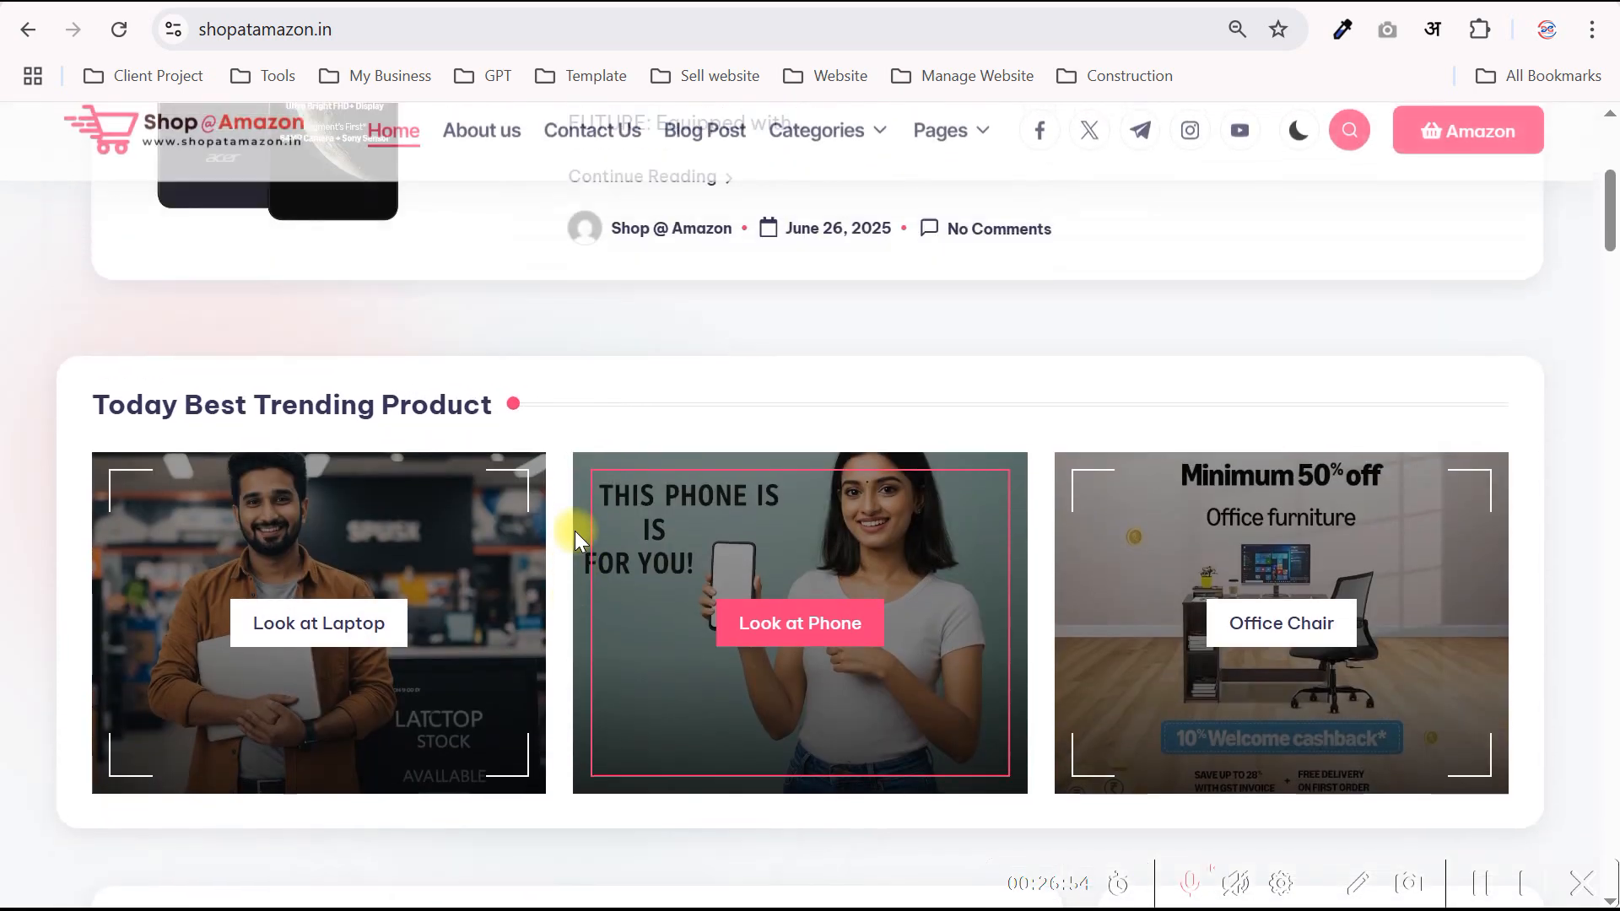
scroll(574, 530, down, 5)
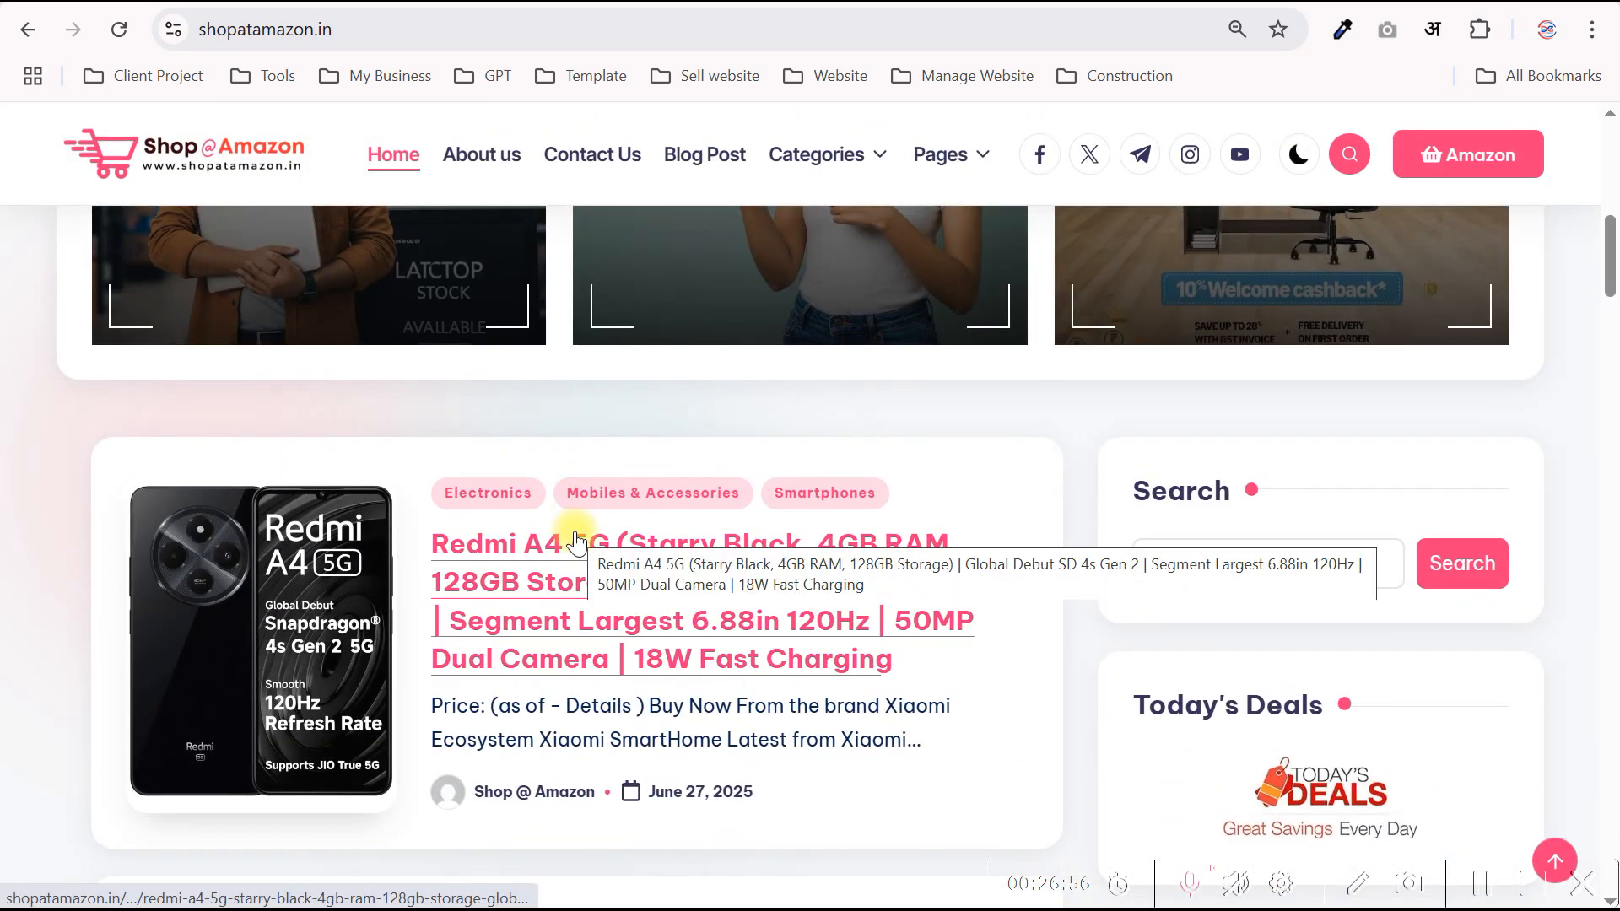